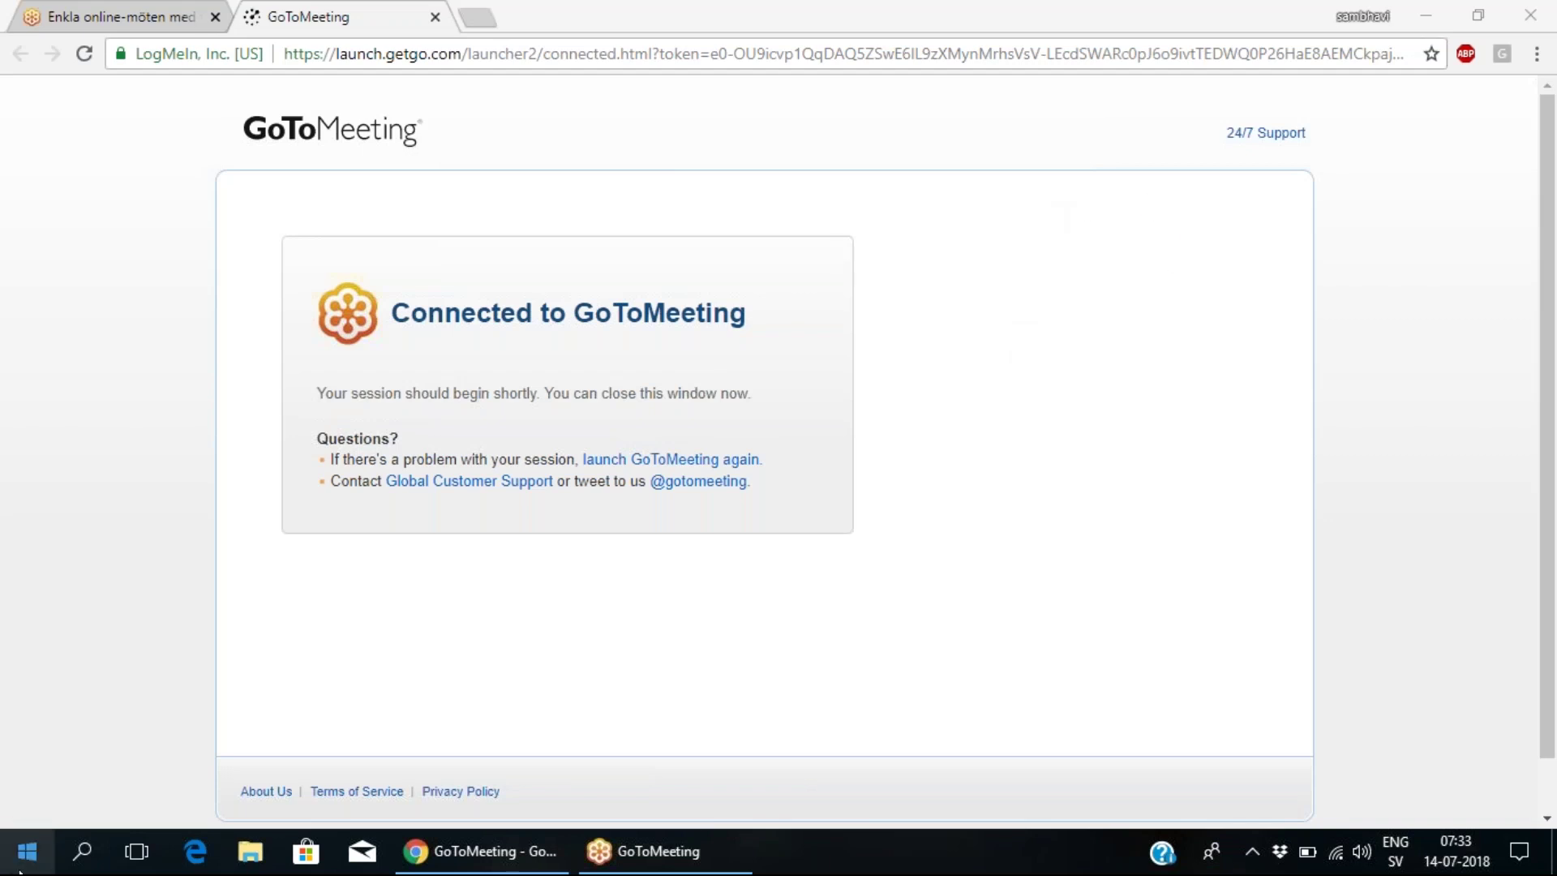
# - Launch SAP PO.rdp past the publisher warning and dismiss the online2web.in can't-find-computer error
pyautogui.click(1425, 15)
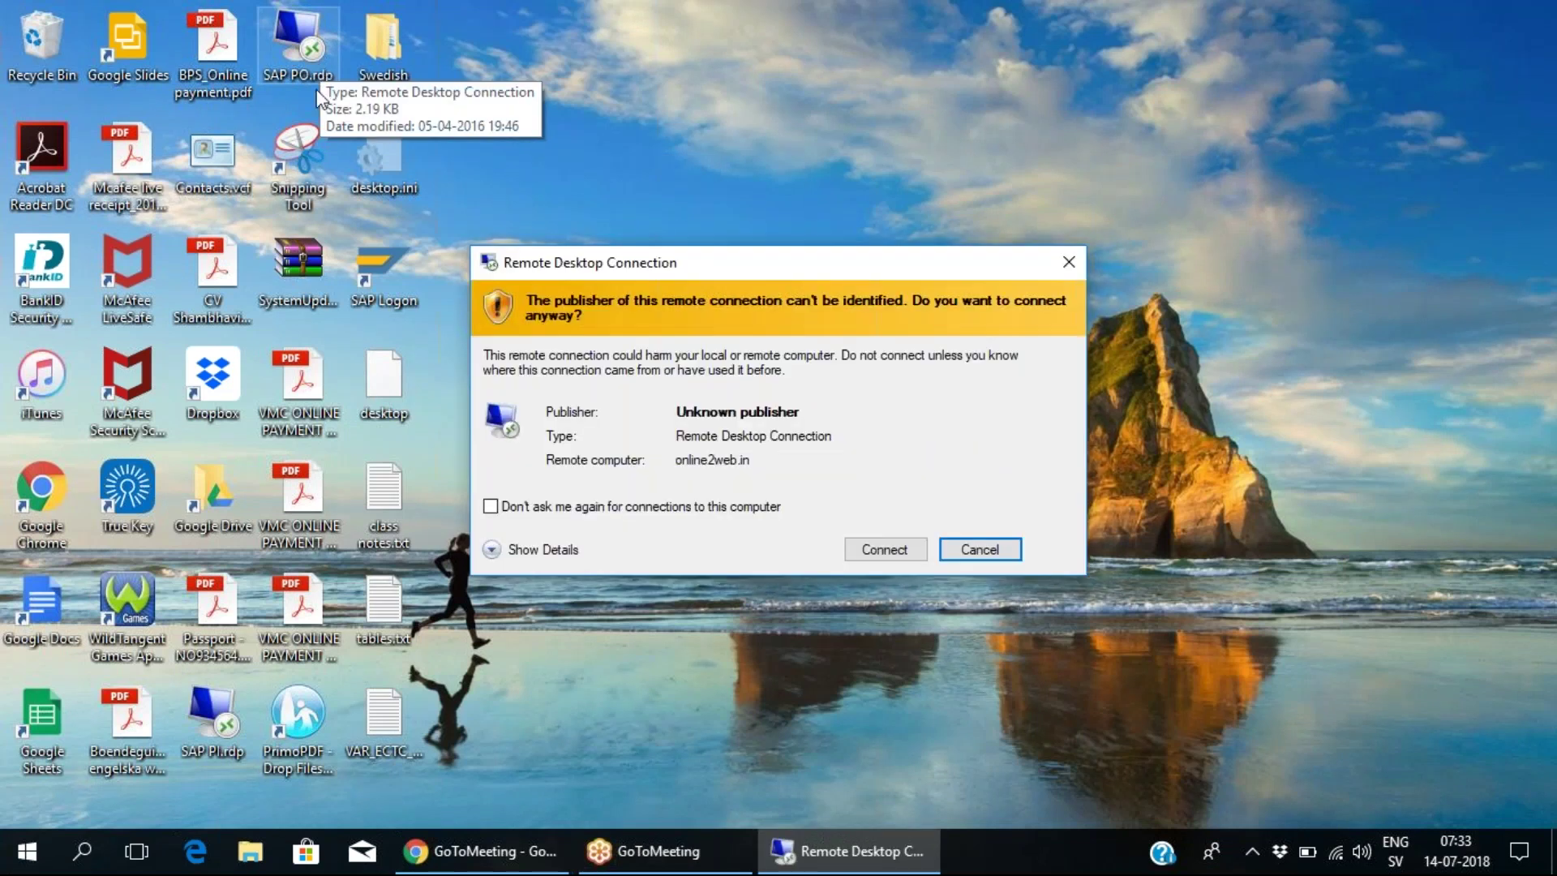
pyautogui.click(900, 554)
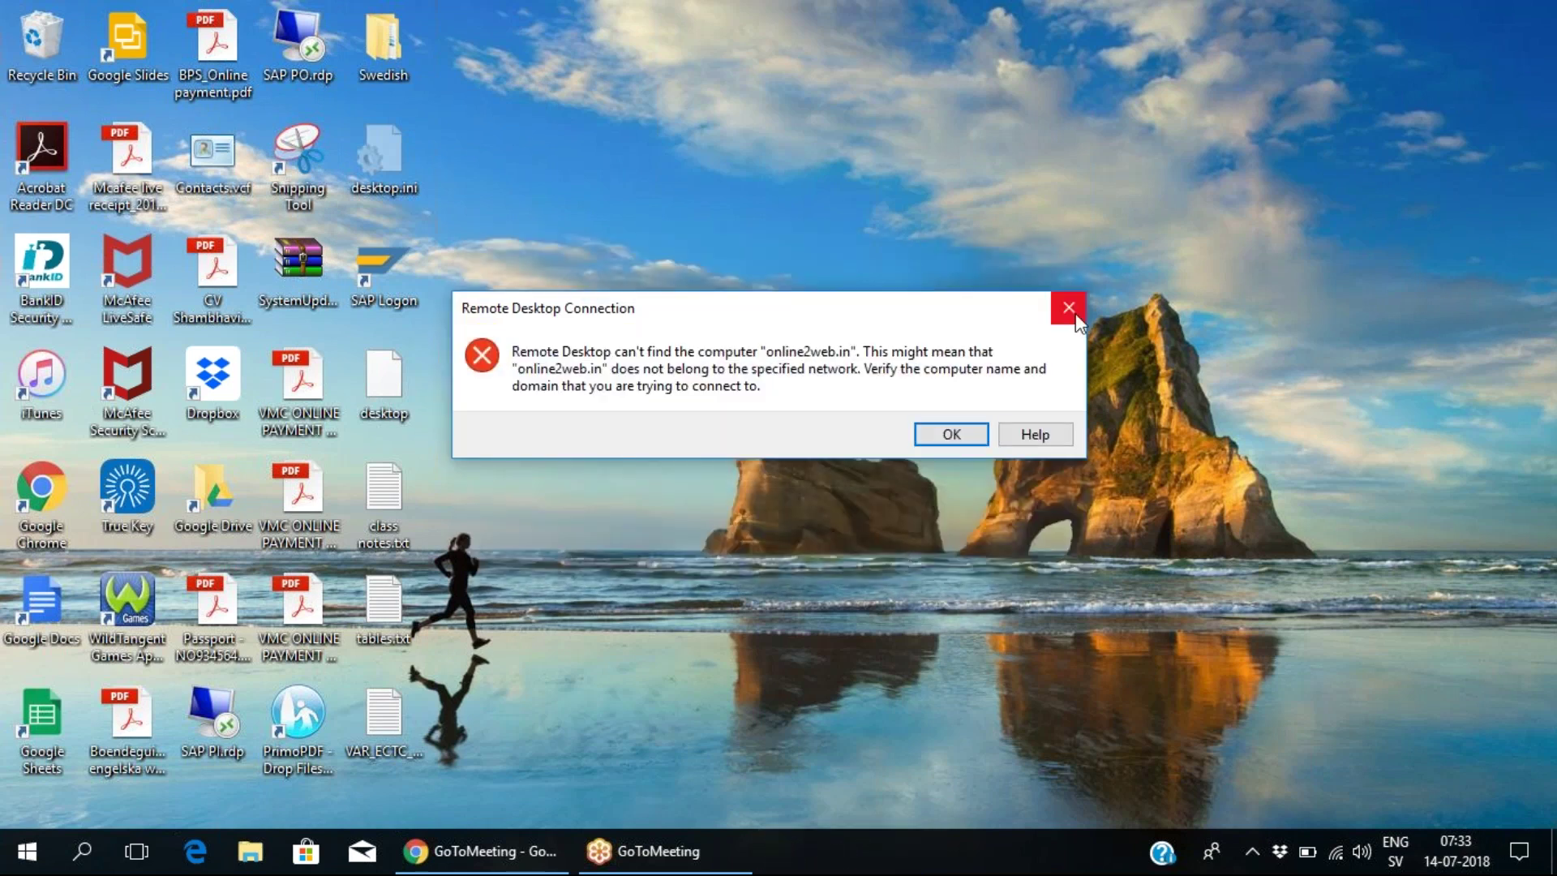
pyautogui.click(1071, 309)
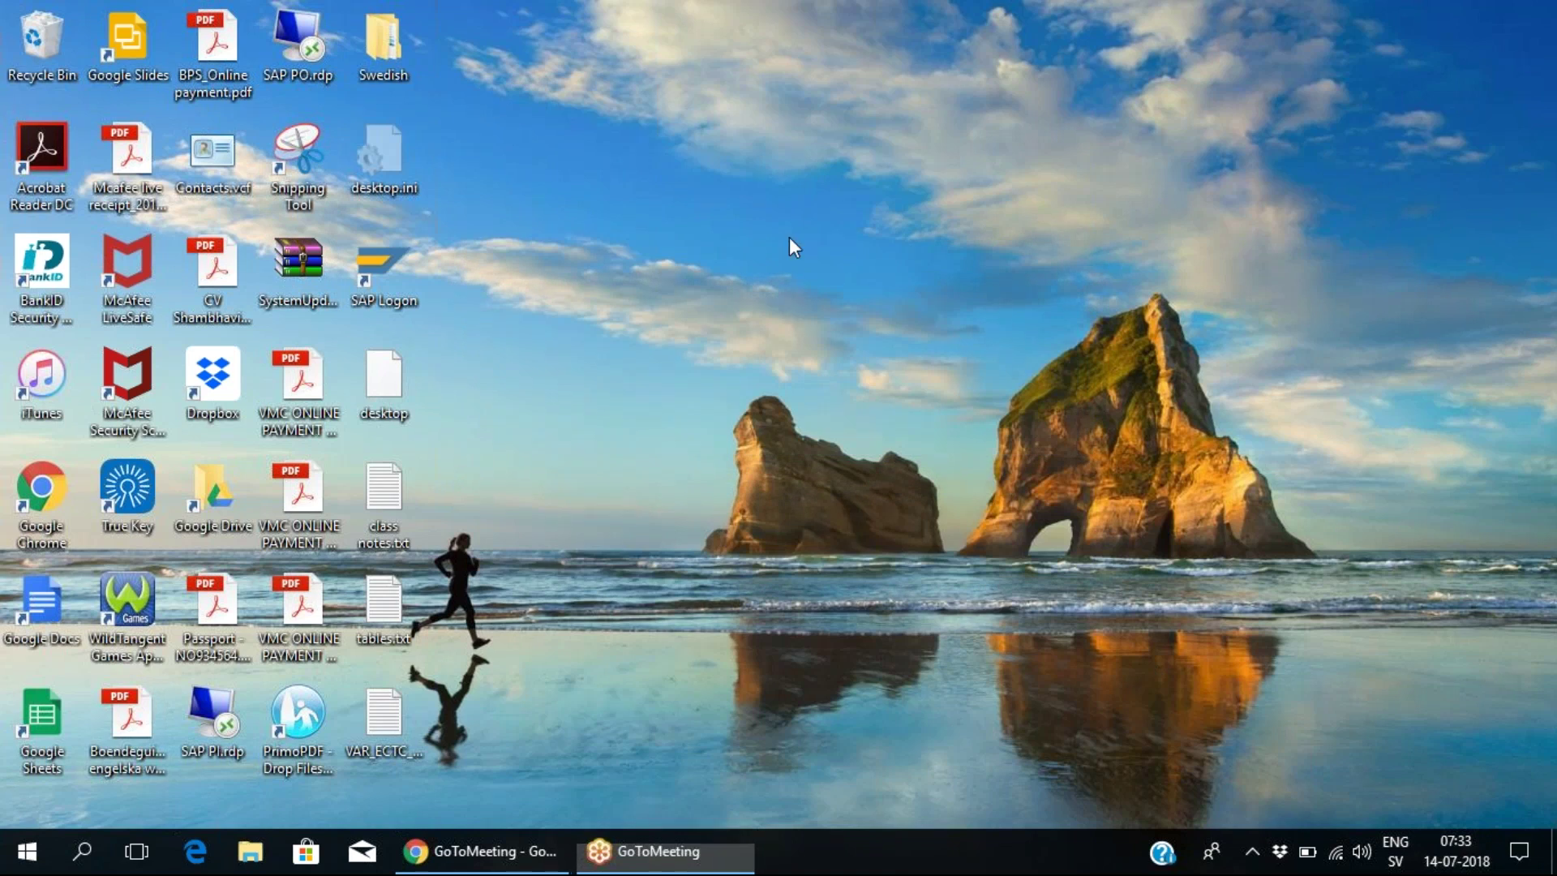
pyautogui.press('super+r')
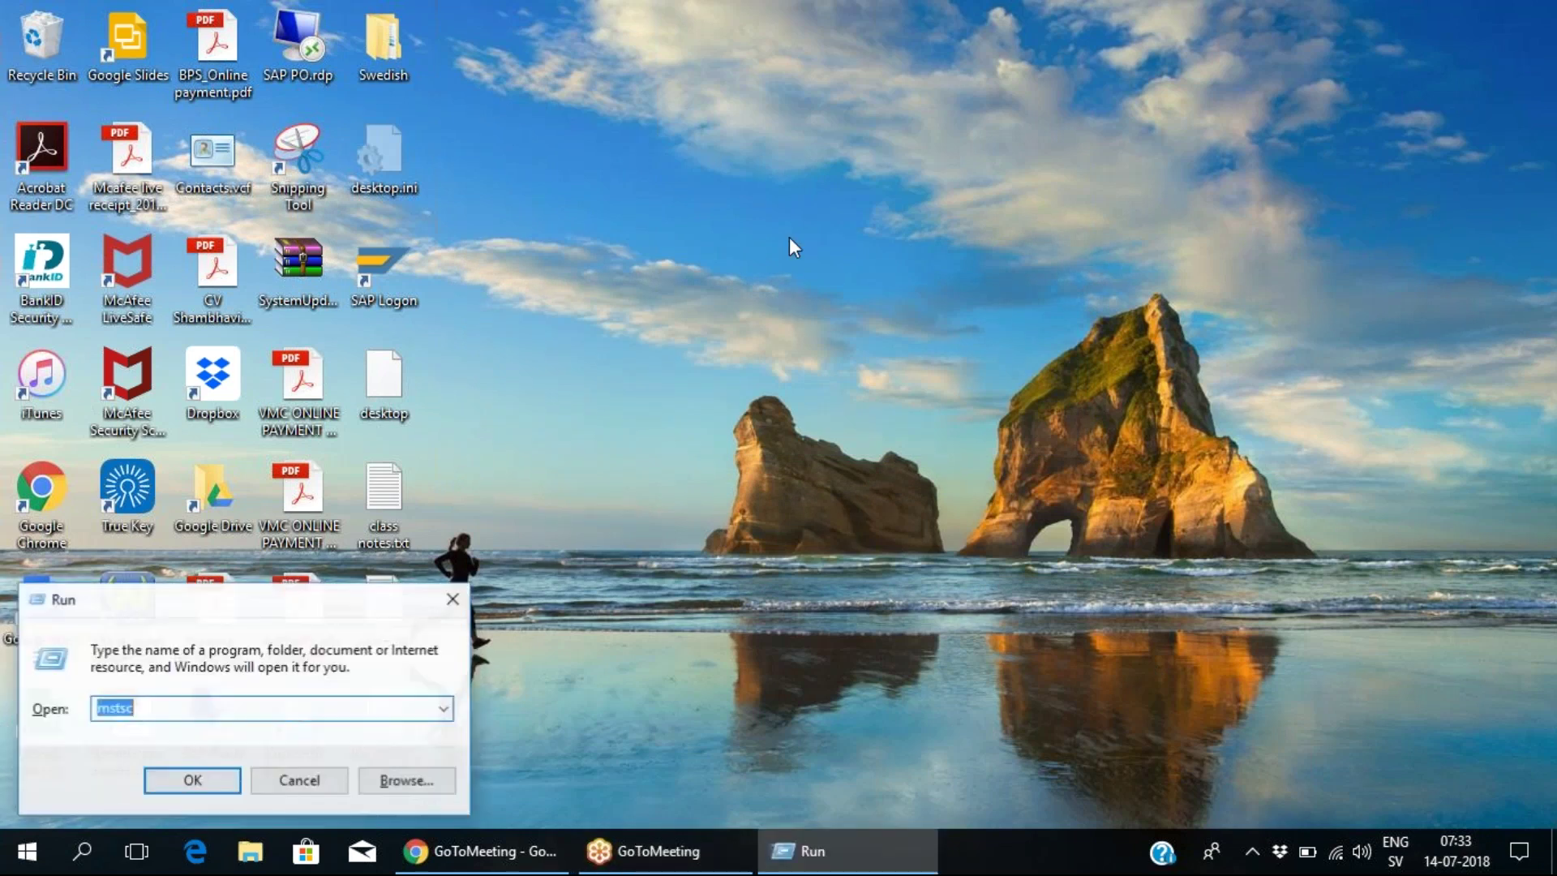
pyautogui.press('Return')
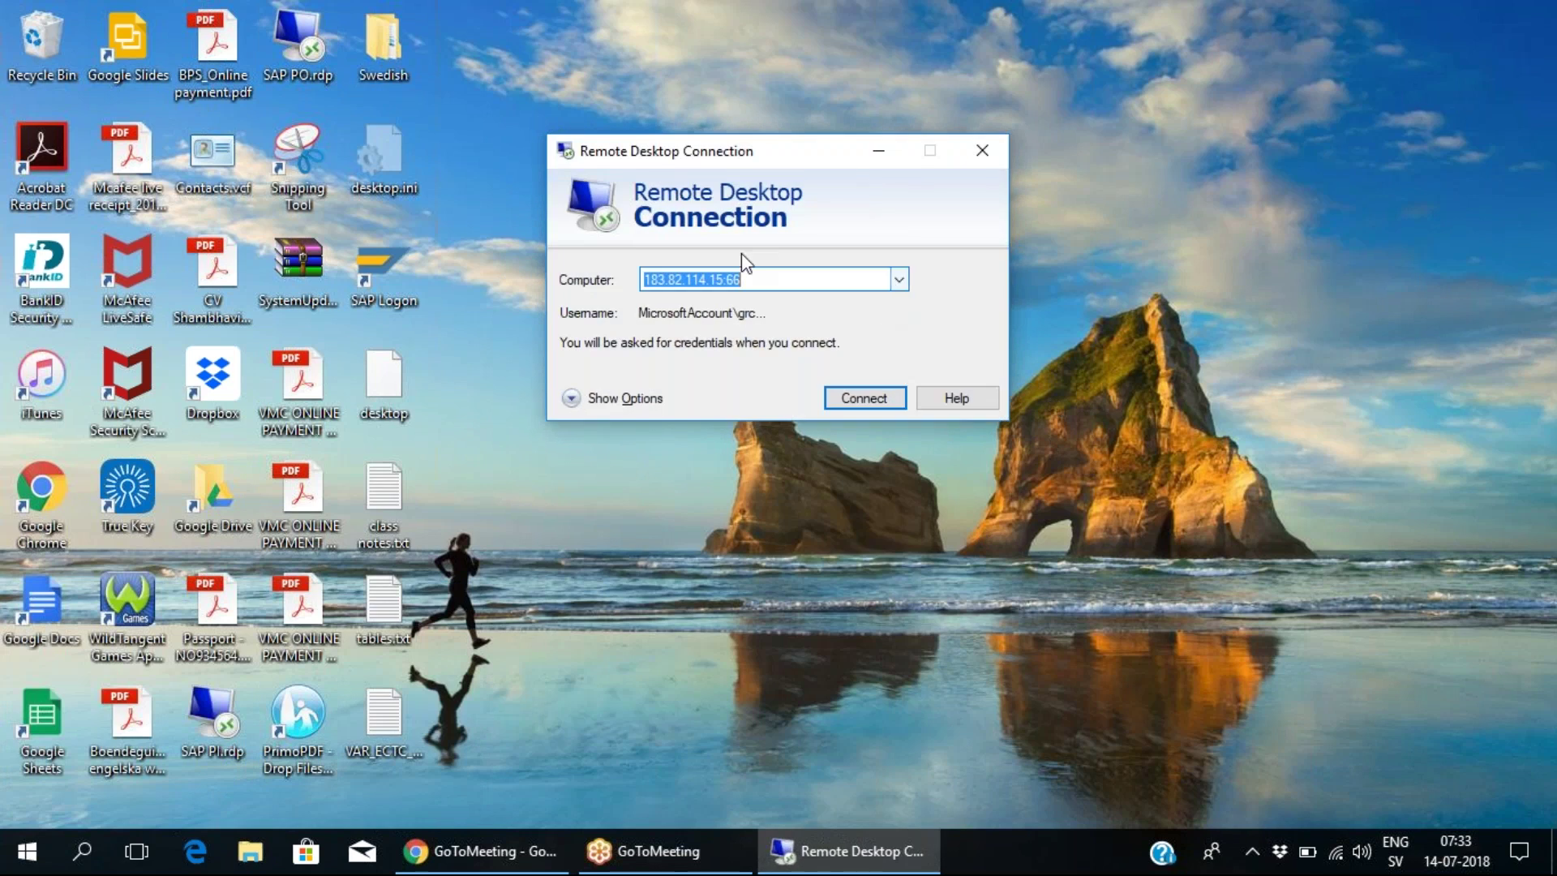
pyautogui.click(896, 397)
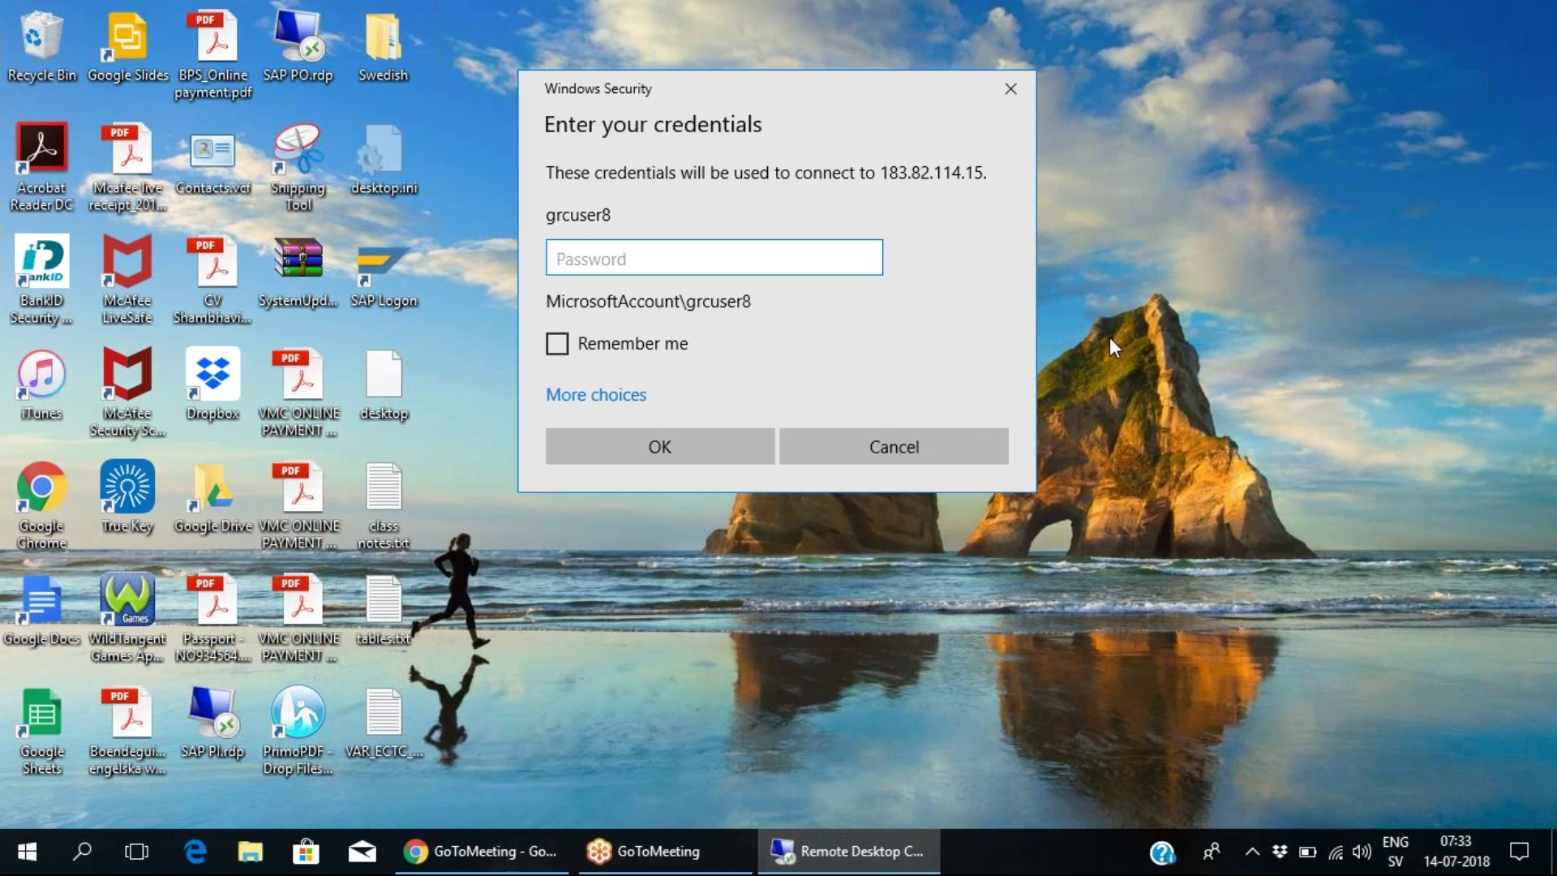
# - Enter the account password, submit the credentials, and accept the certificate warning
pyautogui.write('••••••••')
pyautogui.click(866, 258)
pyautogui.click(738, 441)
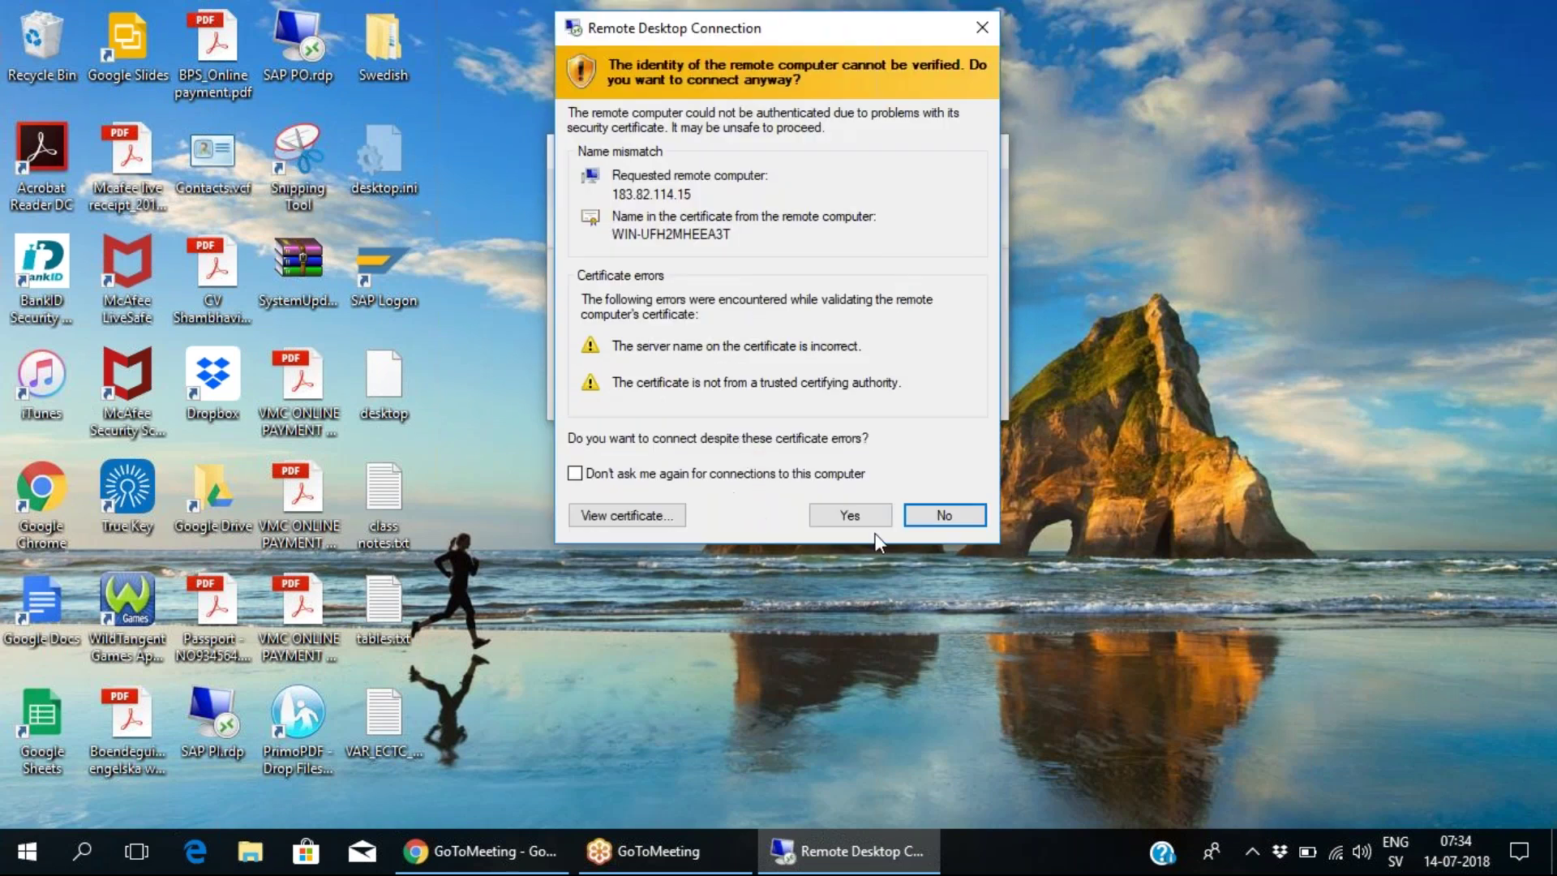
pyautogui.click(870, 513)
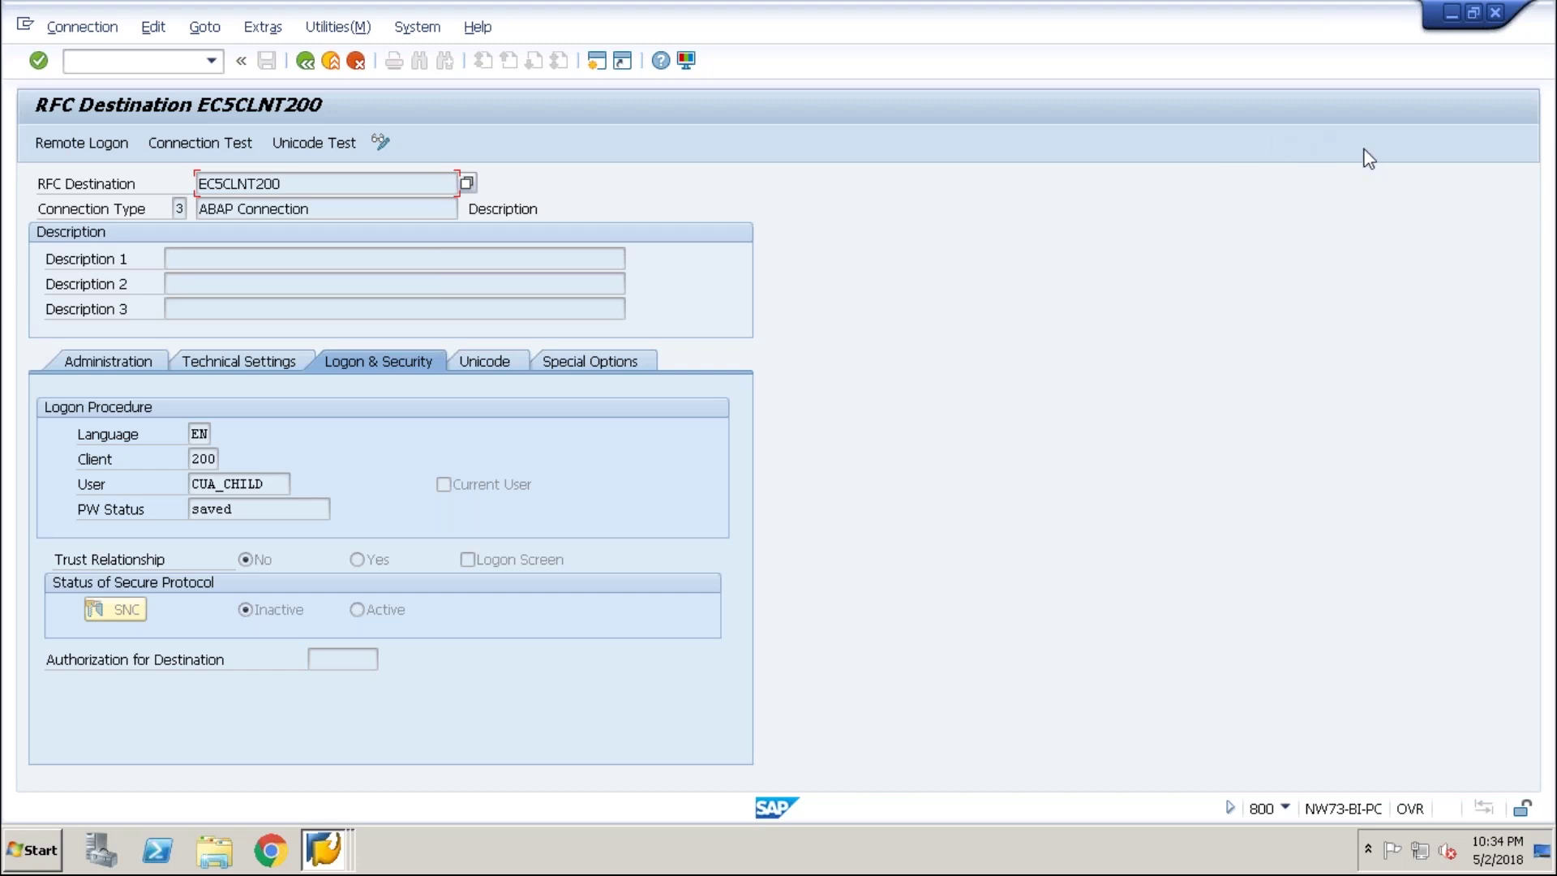
# - Go back from the RFC connections to SAP Easy Access and log off that session
pyautogui.click(306, 60)
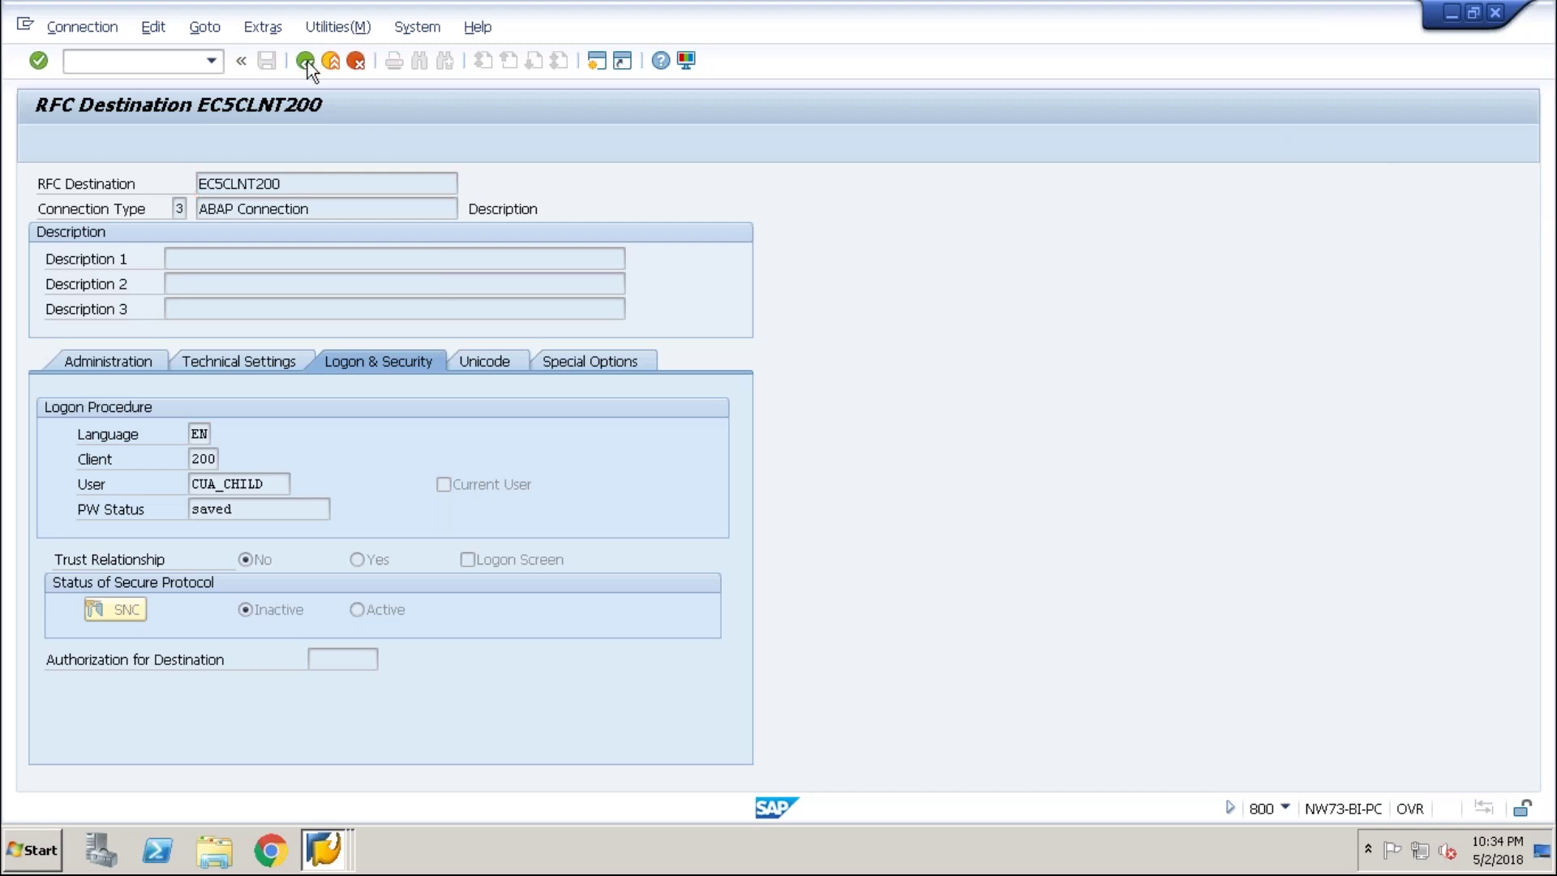
pyautogui.click(306, 61)
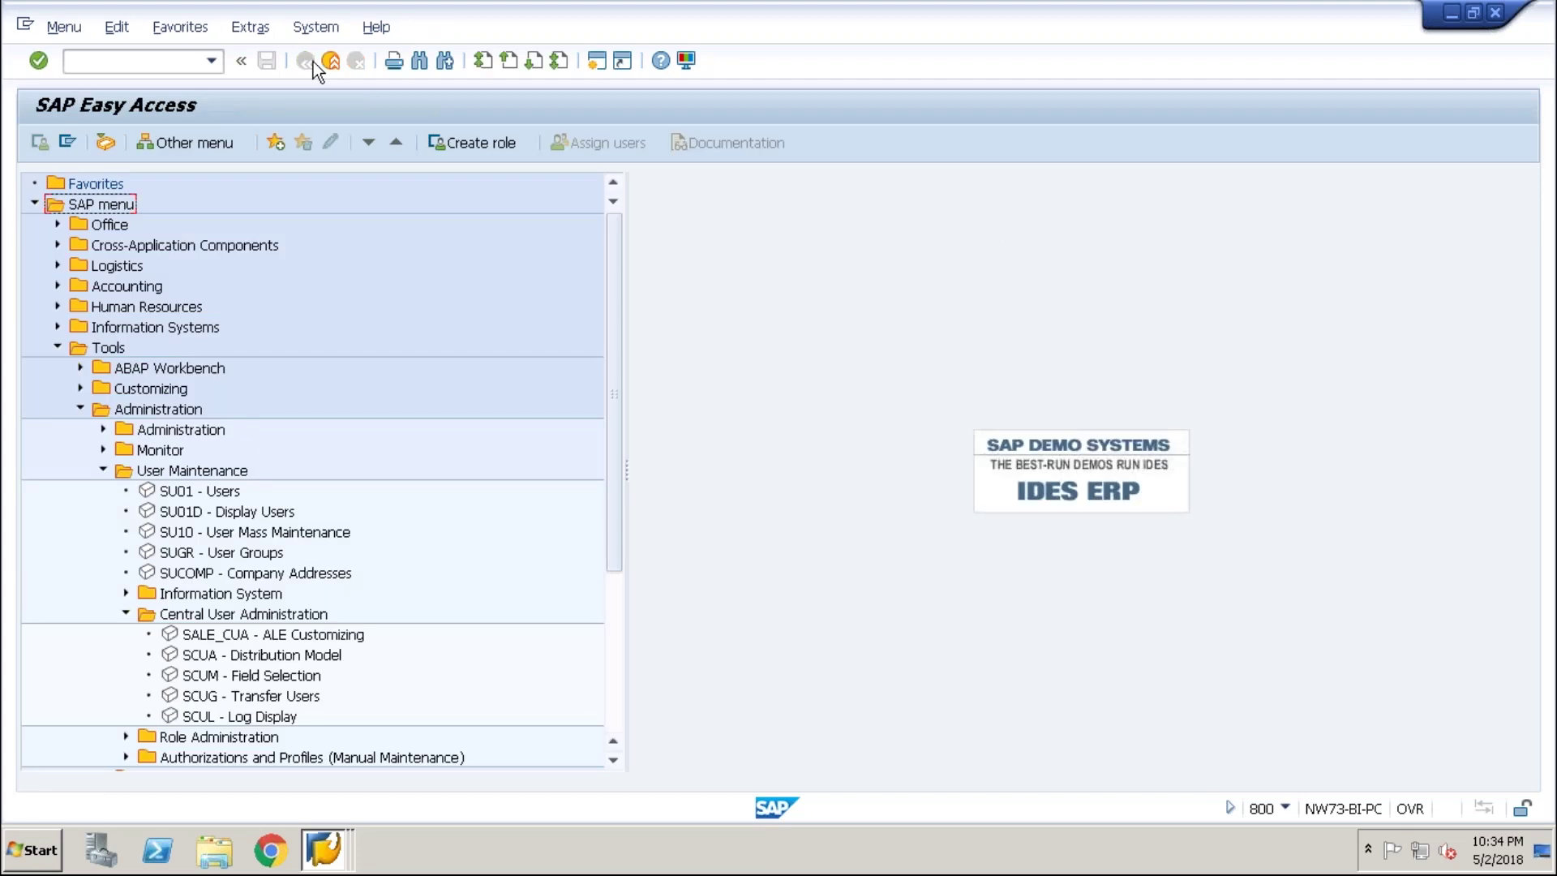
pyautogui.click(1496, 14)
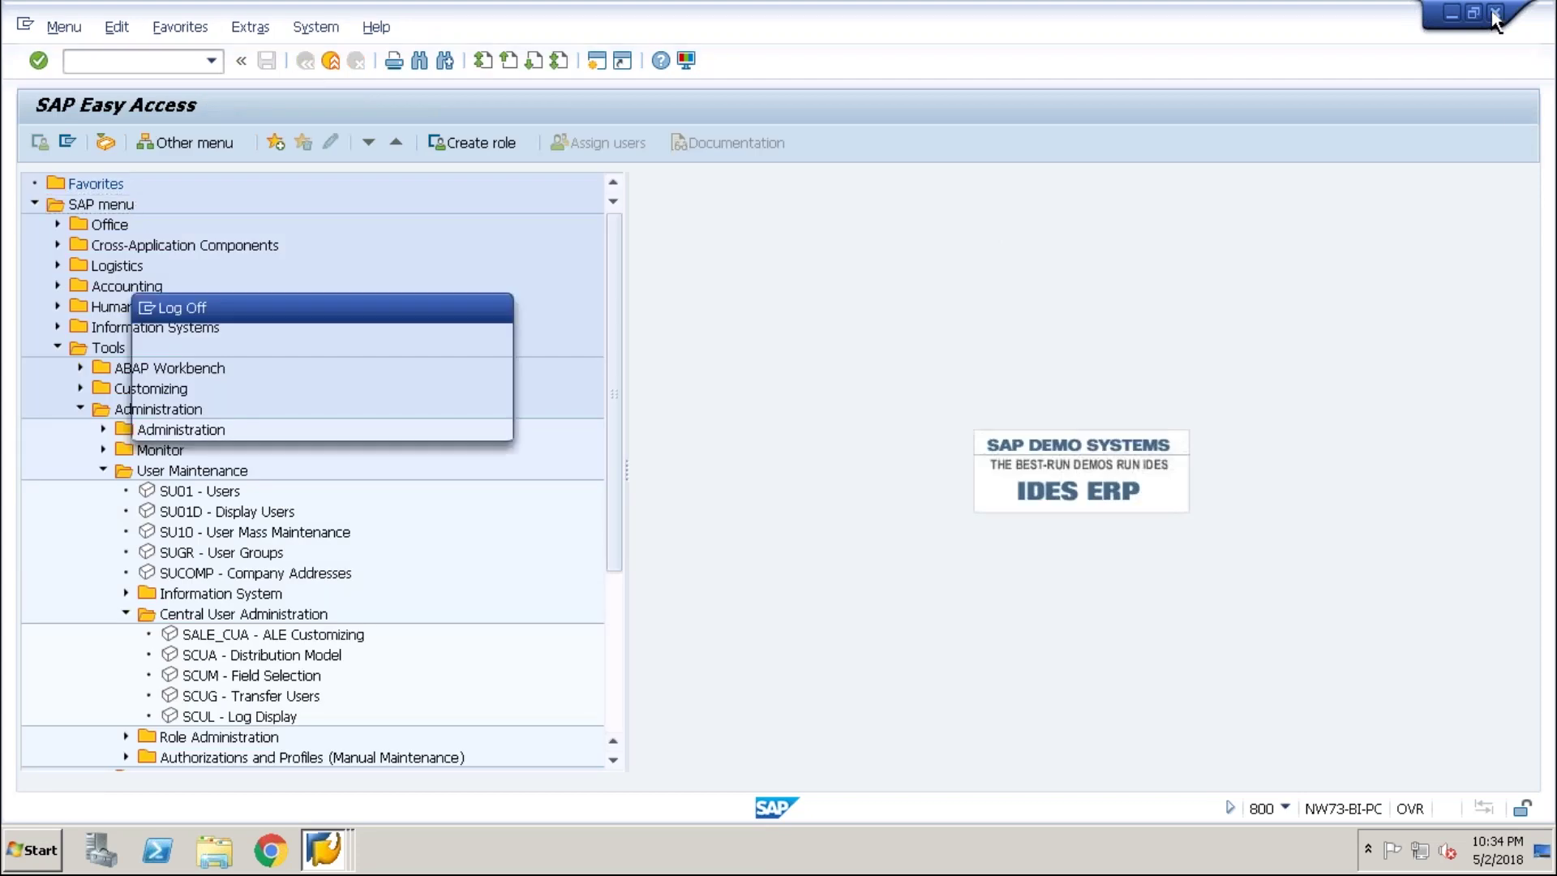
pyautogui.click(206, 416)
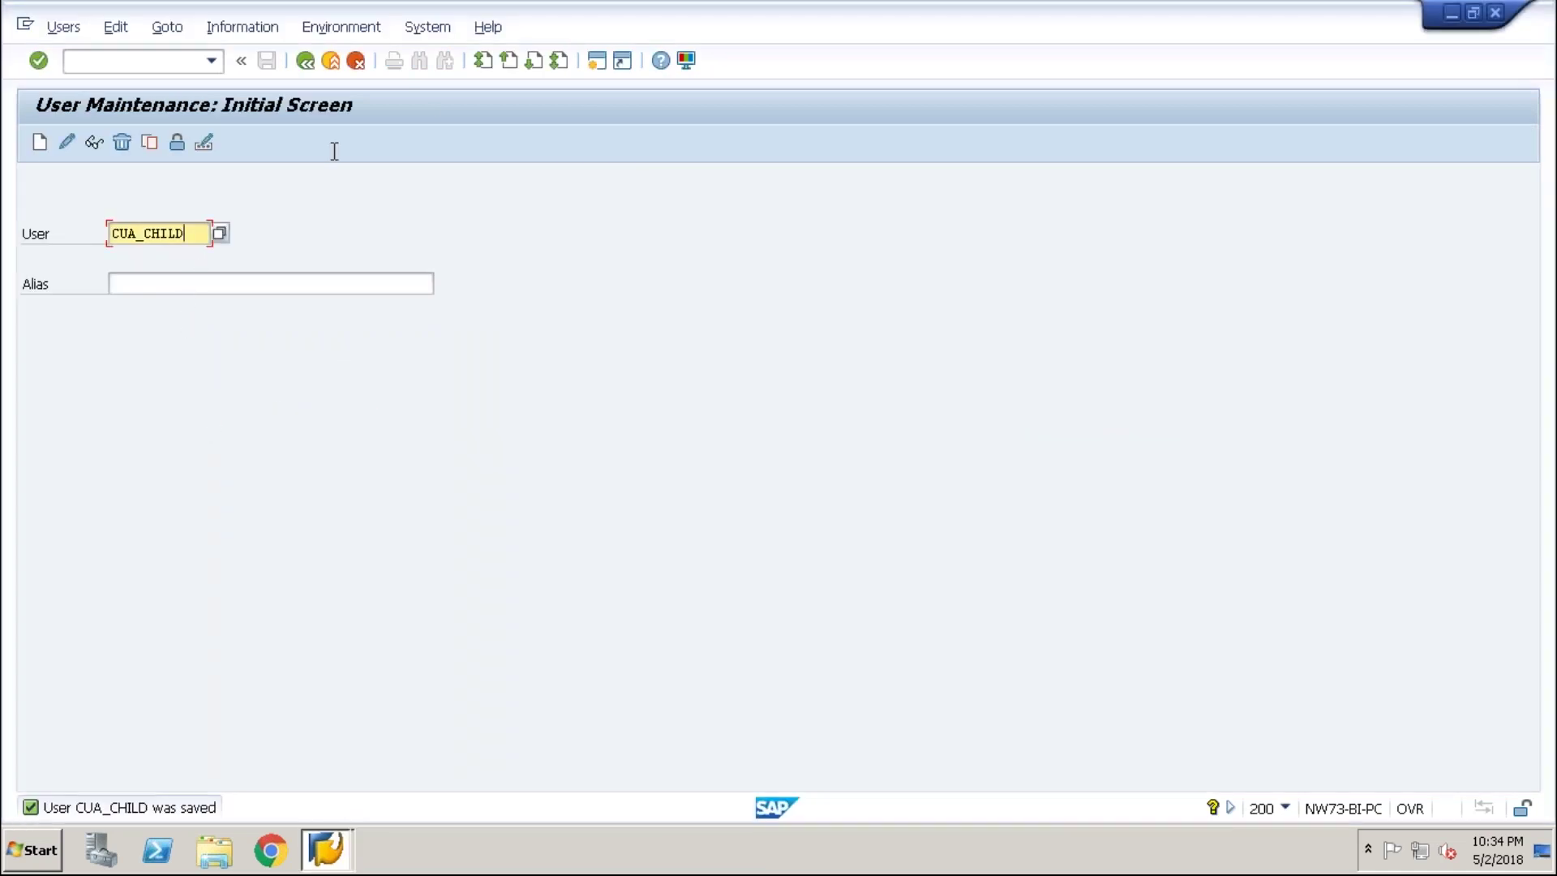
# - Close the User Maintenance session and confirm logging off without saving
pyautogui.click(1462, 21)
pyautogui.click(1494, 12)
pyautogui.click(211, 418)
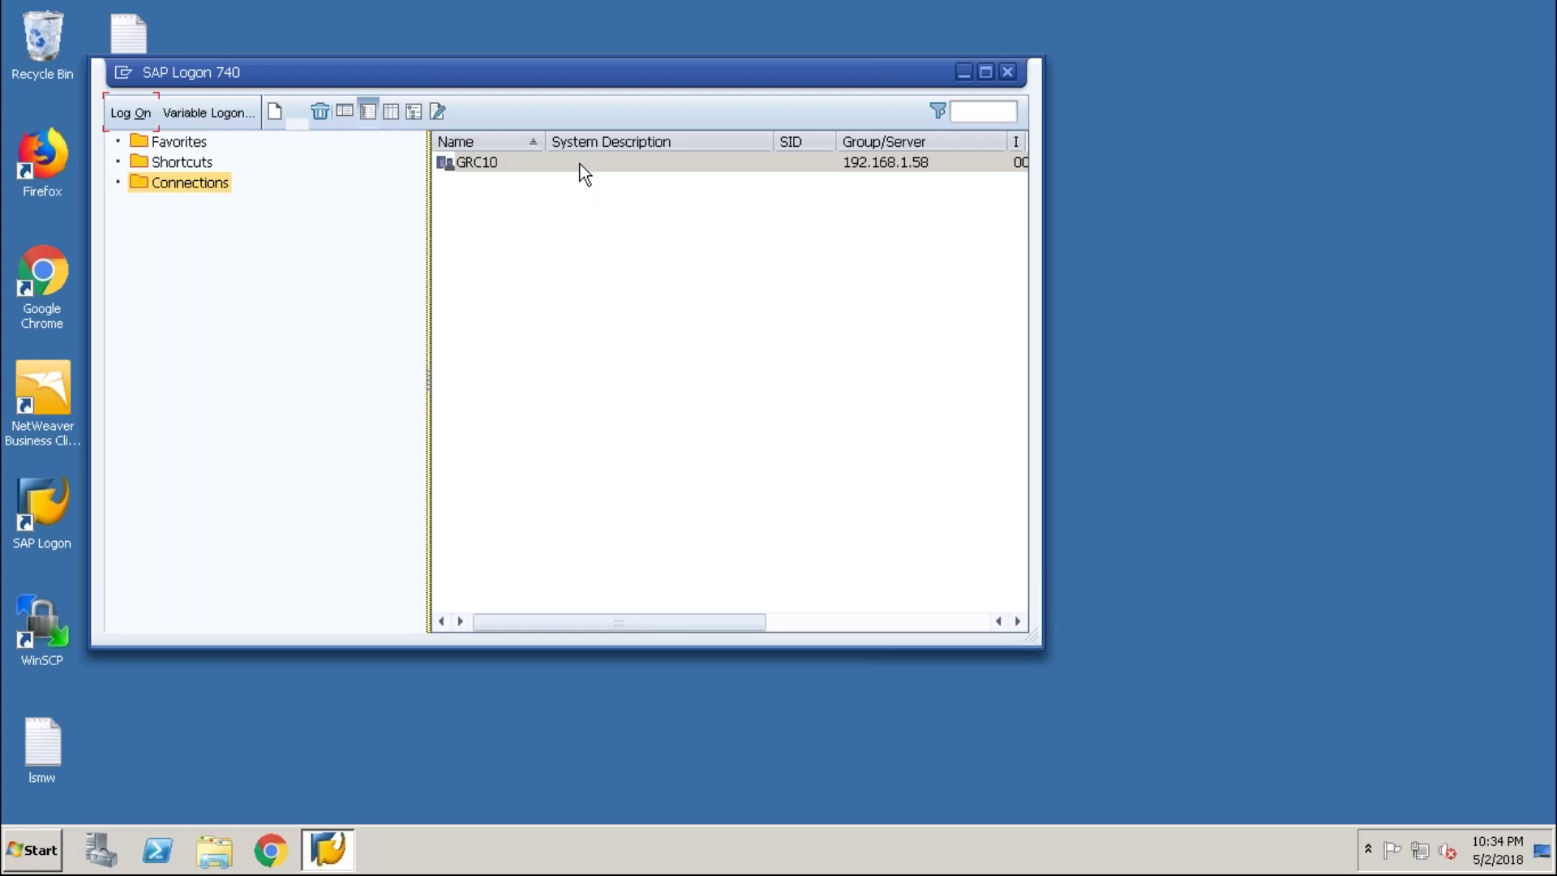
# - Log on to the GRC10 connection in client 800 with the user name and password
pyautogui.click(580, 163)
pyautogui.doubleClick(580, 163)
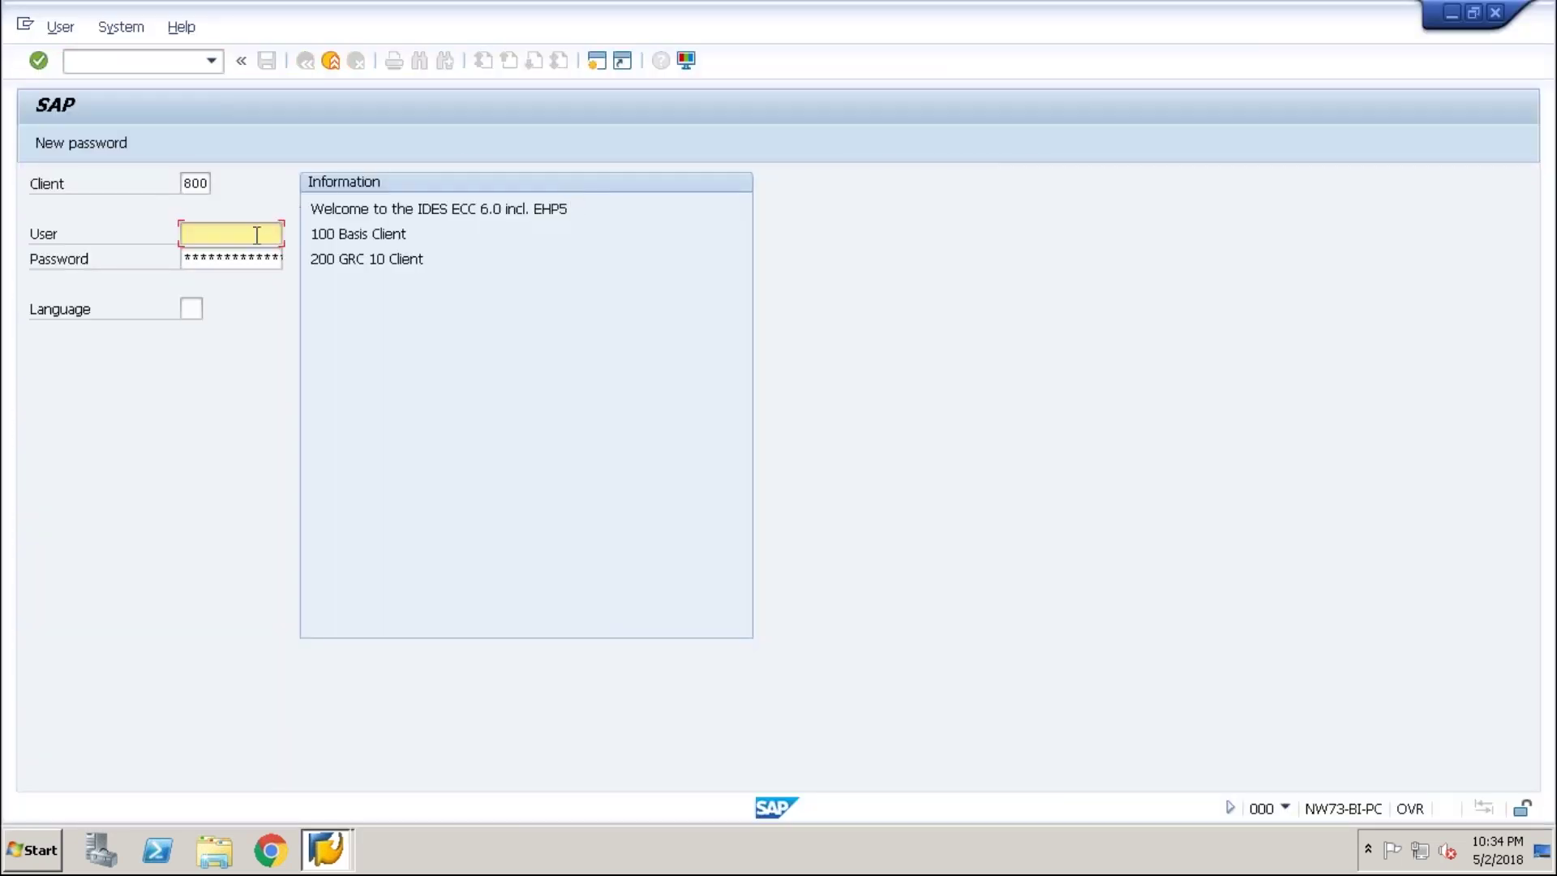
pyautogui.write('s')
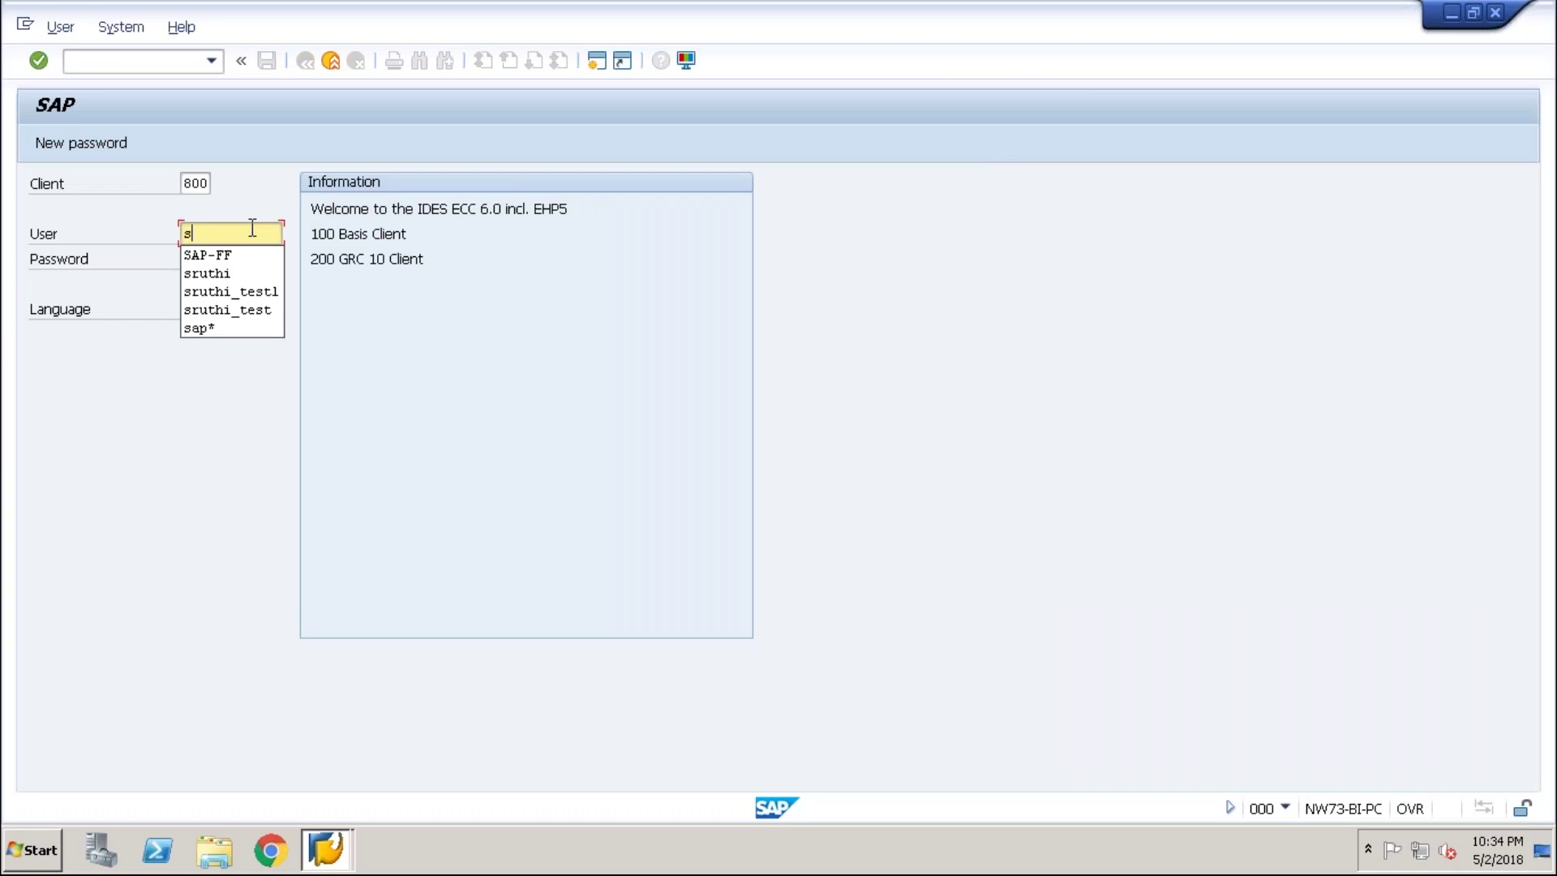
pyautogui.write('ha')
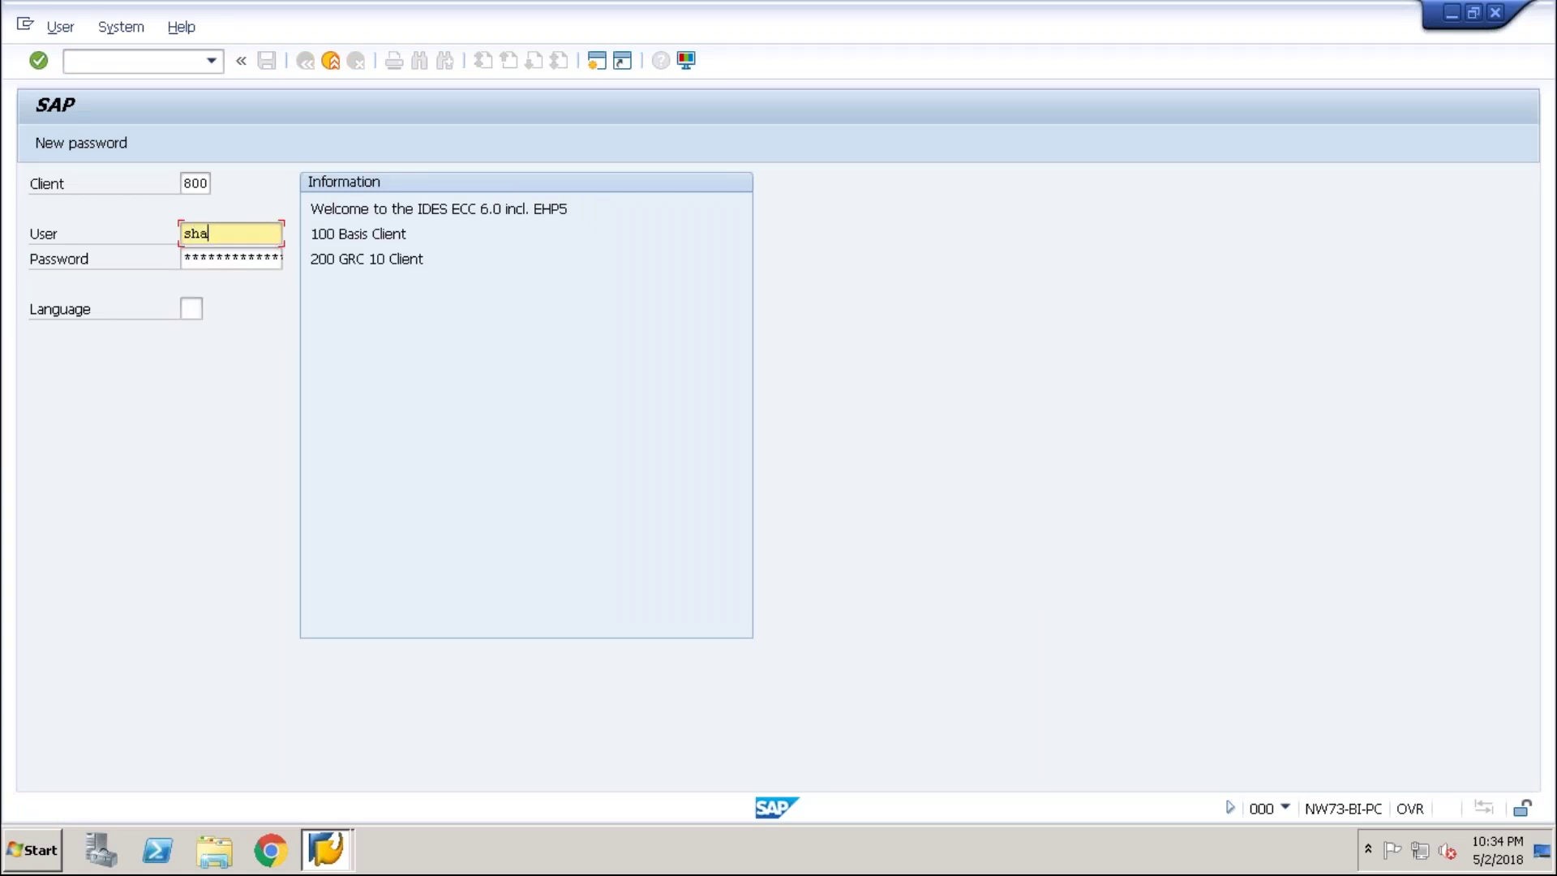
pyautogui.write('mbhavi')
pyautogui.press('Tab')
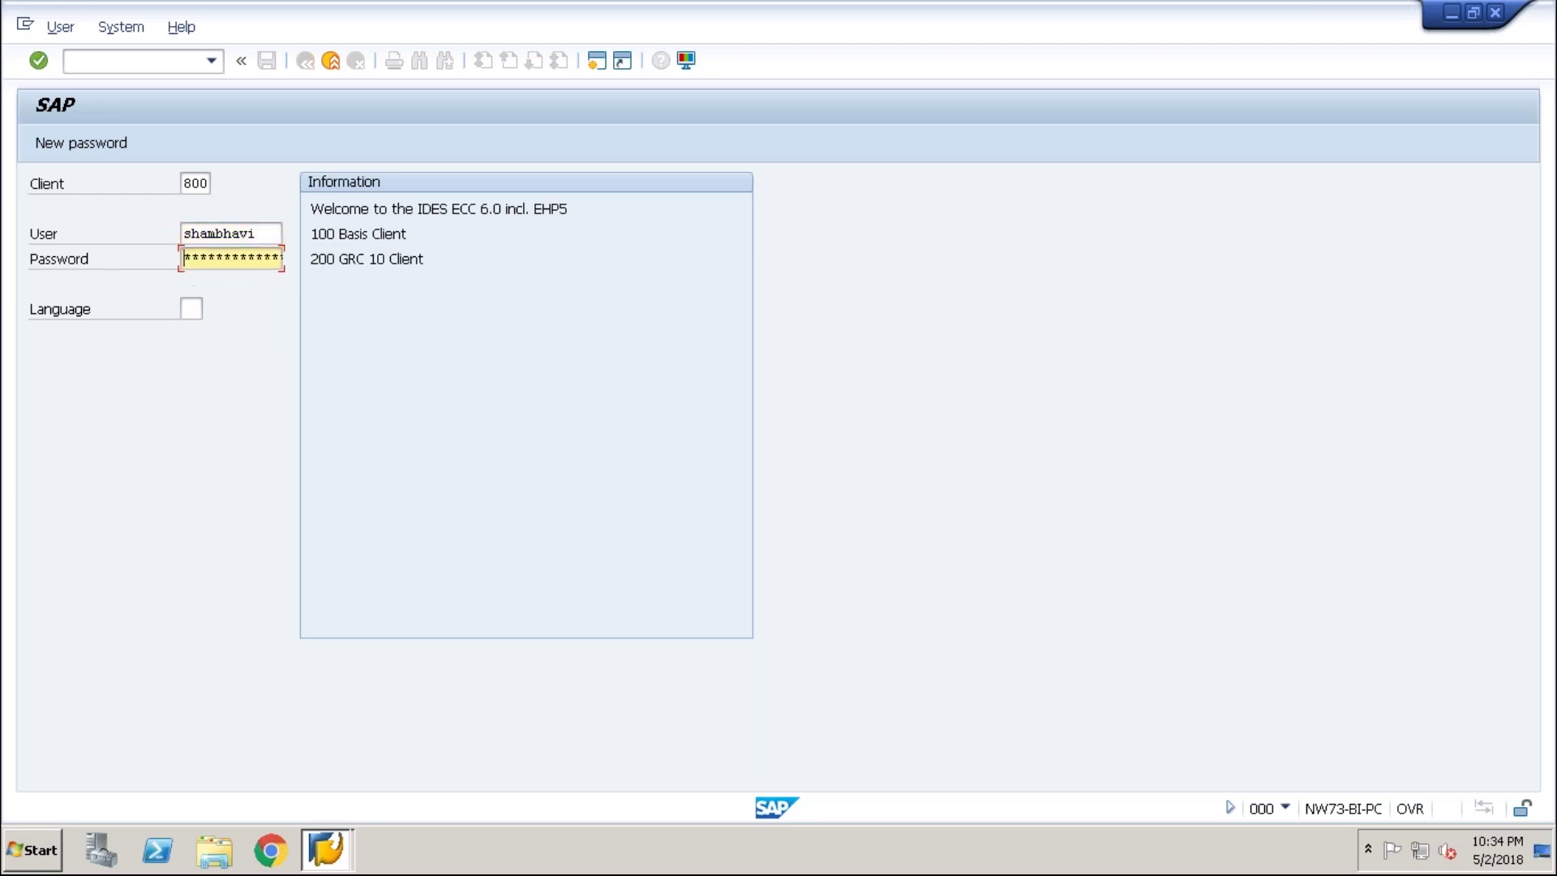
pyautogui.press('Right')
pyautogui.press('Right')
pyautogui.press('Right')
pyautogui.press('Right')
pyautogui.press('Right')
pyautogui.press('Right')
pyautogui.press('Right')
pyautogui.press('Return')
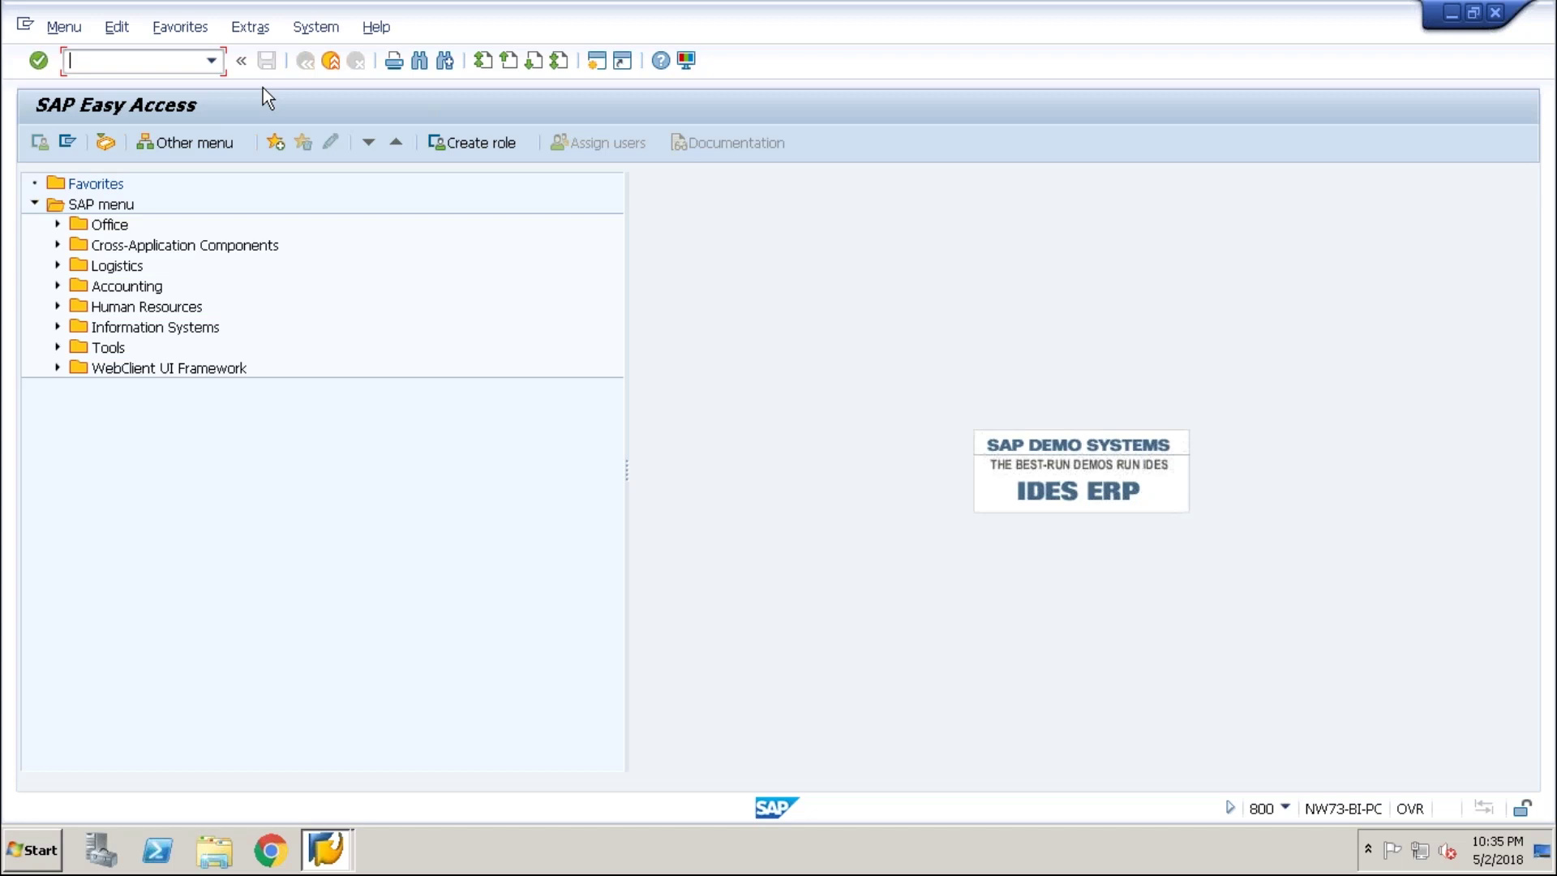
# - Run transaction se38, correcting the mistyped entries, to reach the ABAP Editor
pyautogui.write('seum')
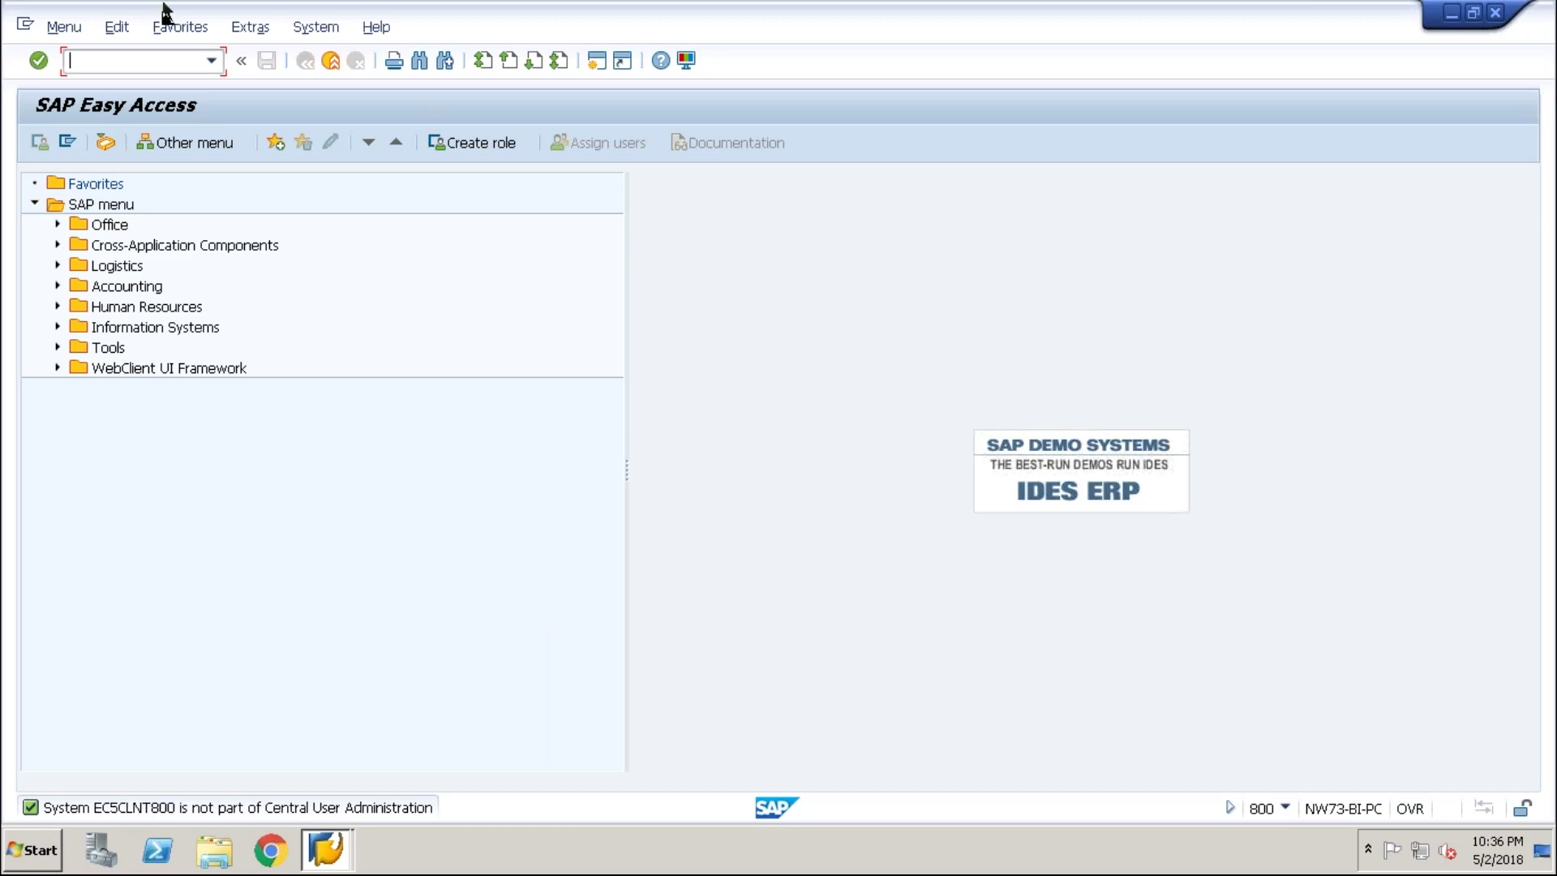
pyautogui.write('se31')
pyautogui.press('BackSpace')
pyautogui.write('8')
pyautogui.press('Return')
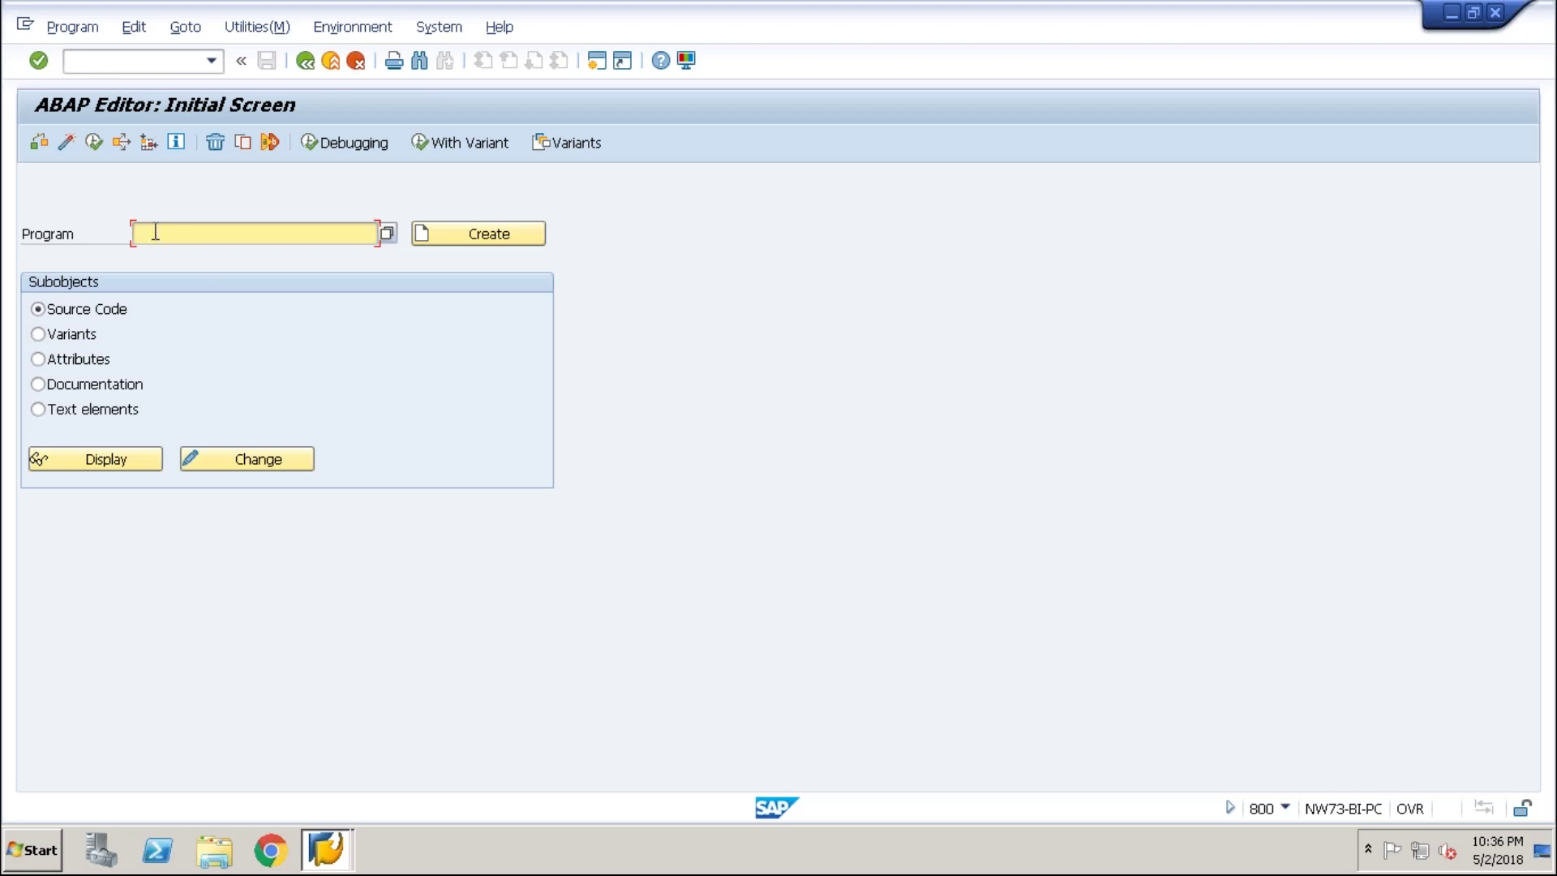
# - Enter program rscuadel and execute it, which reports the program does not exist
pyautogui.click(192, 233)
pyautogui.write('rs')
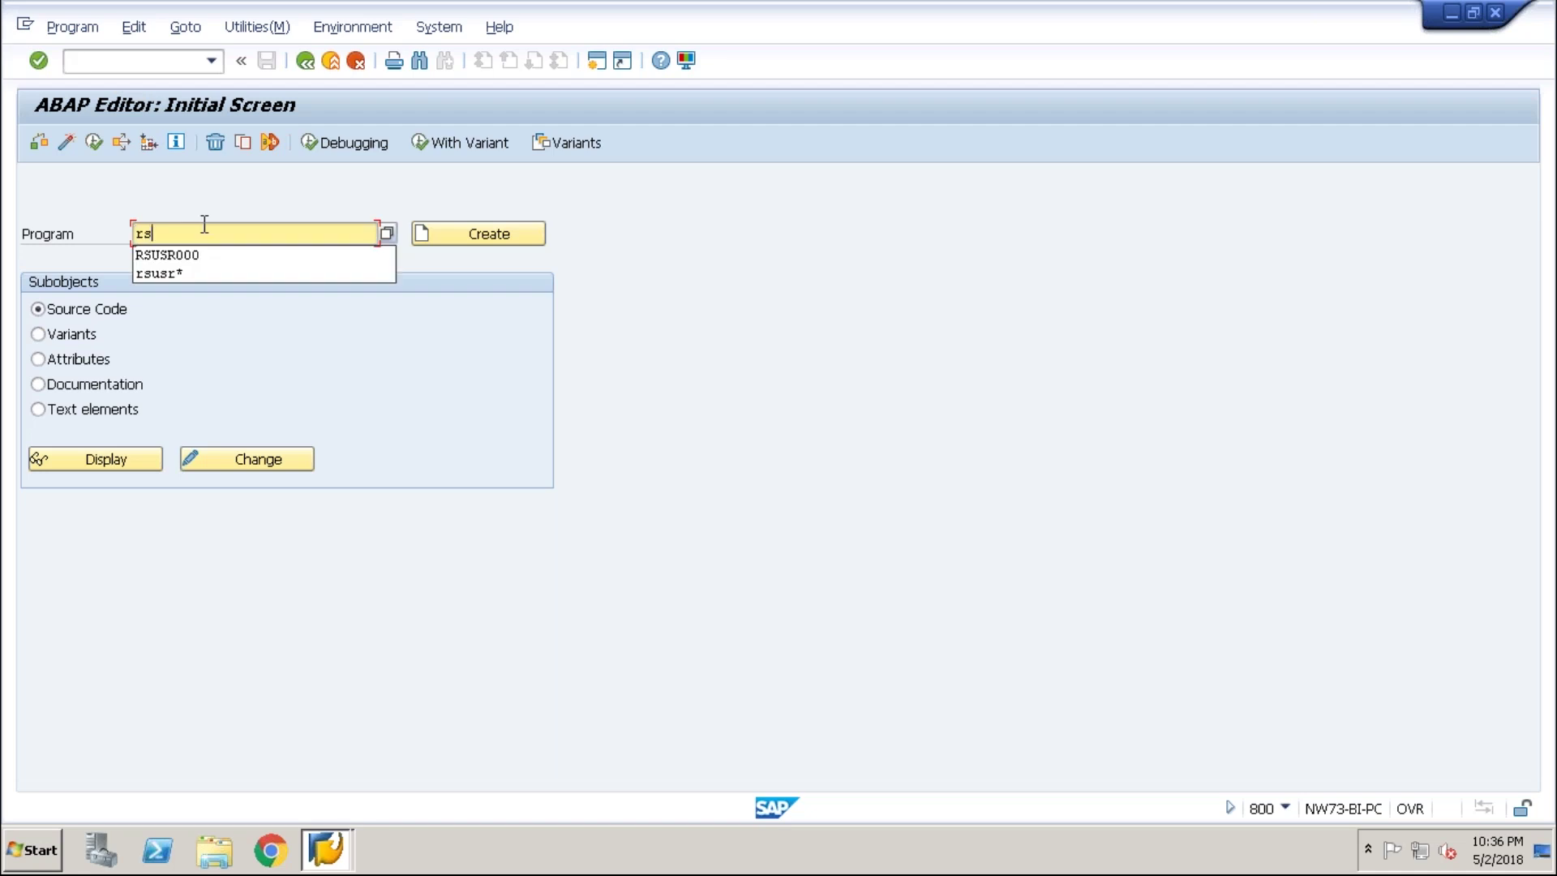
pyautogui.write('cuad')
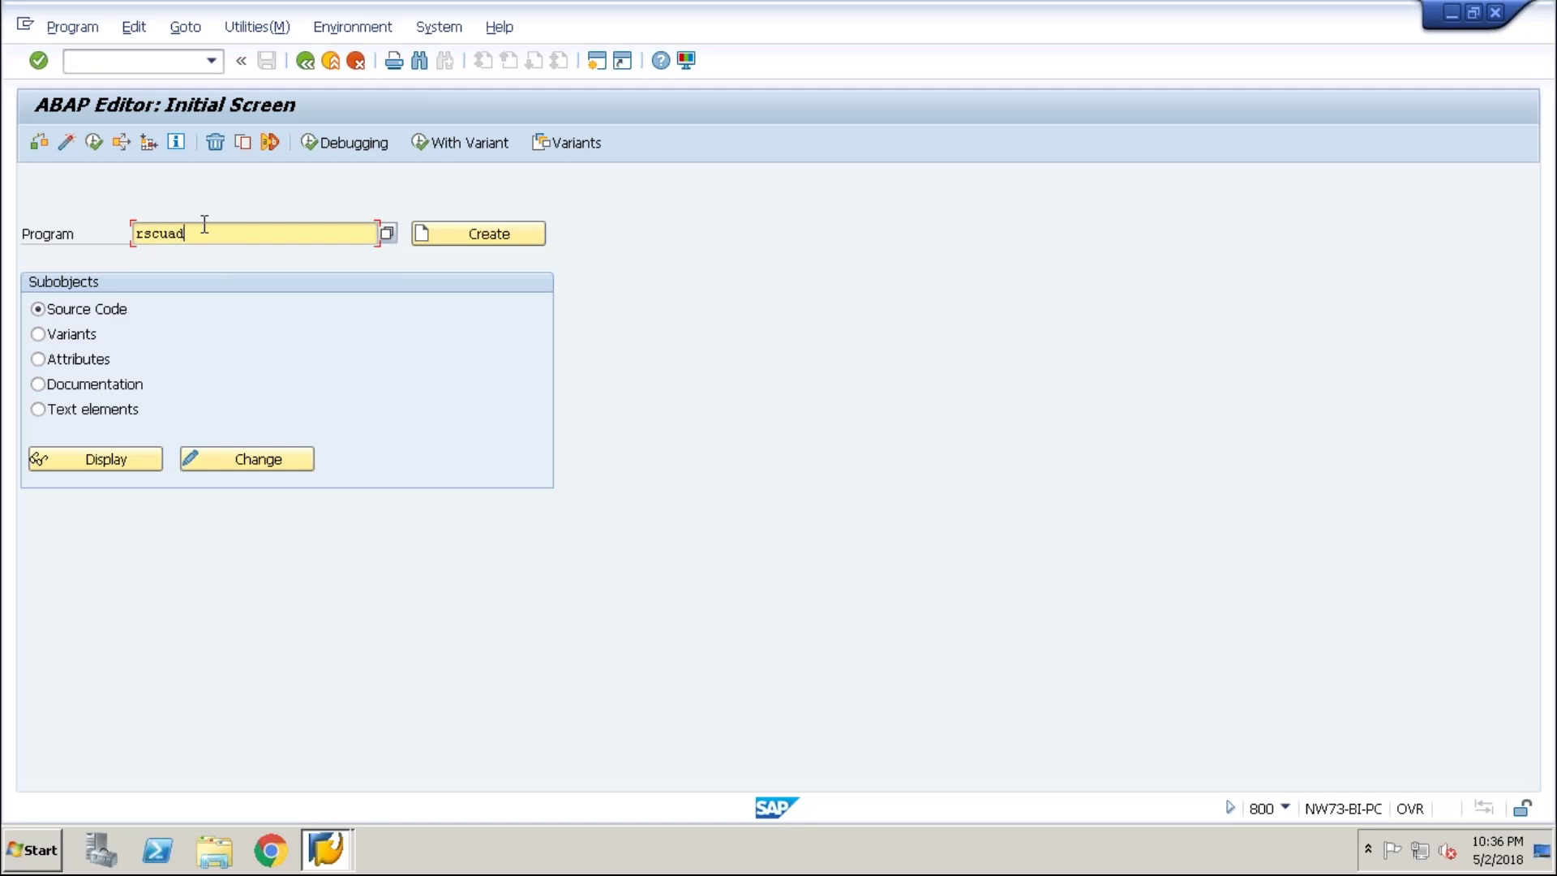
pyautogui.write('el')
pyautogui.click(97, 141)
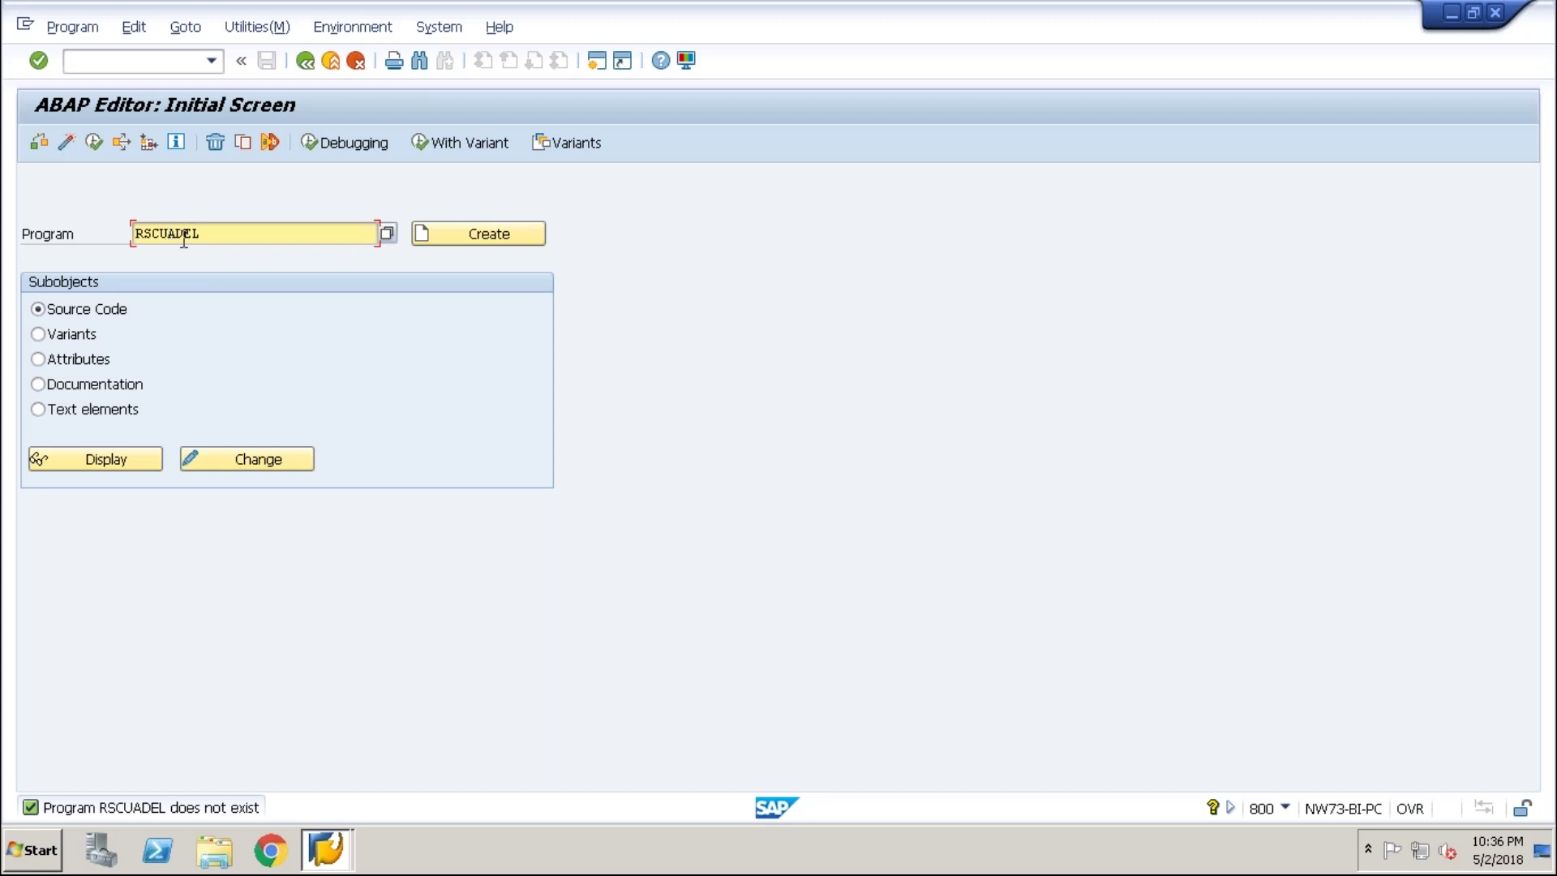
# - Replace the program name with rsdelcua
pyautogui.moveTo(168, 233); pyautogui.dragTo(151, 233)
pyautogui.press('Delete')
pyautogui.write('=')
pyautogui.press('Delete')
pyautogui.press('BackSpace')
pyautogui.press('BackSpace')
pyautogui.press('BackSpace')
pyautogui.press('BackSpace')
pyautogui.press('BackSpace')
pyautogui.write('r')
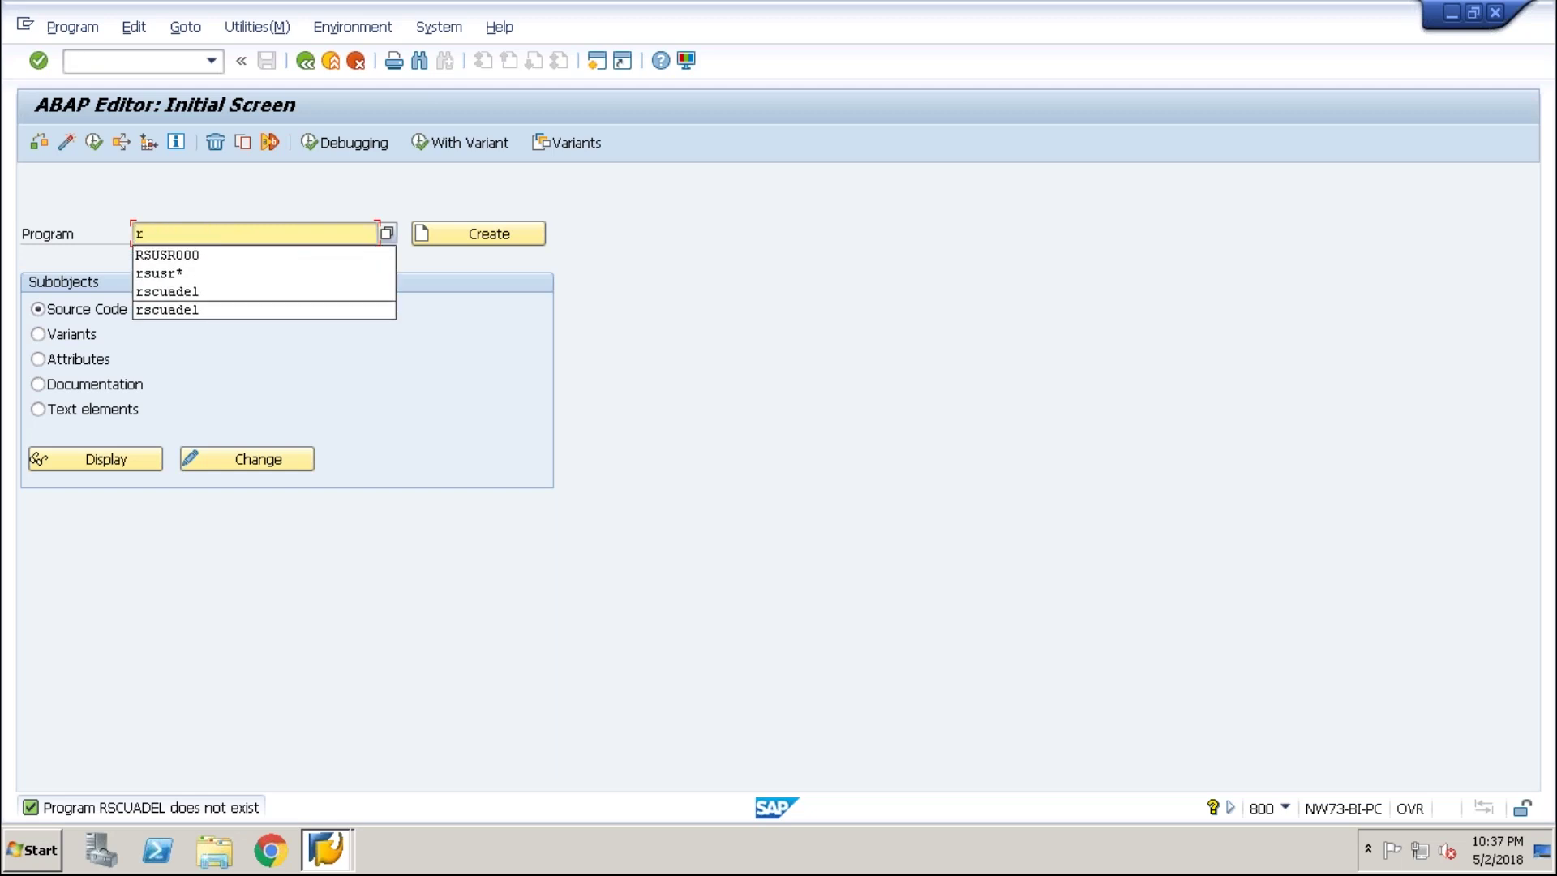
pyautogui.write('sd')
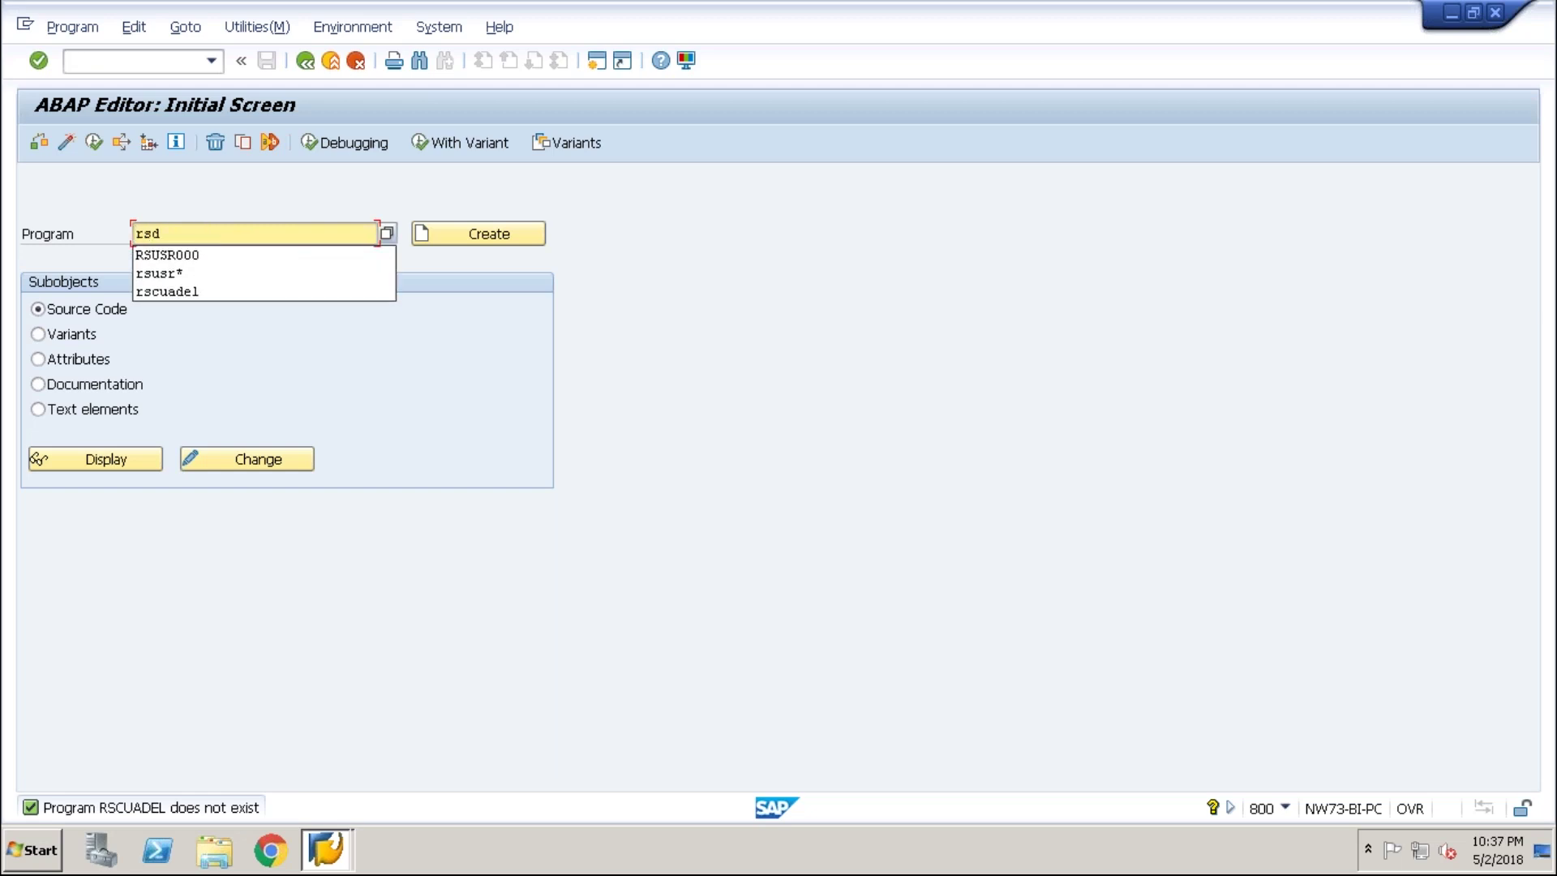
pyautogui.write('el')
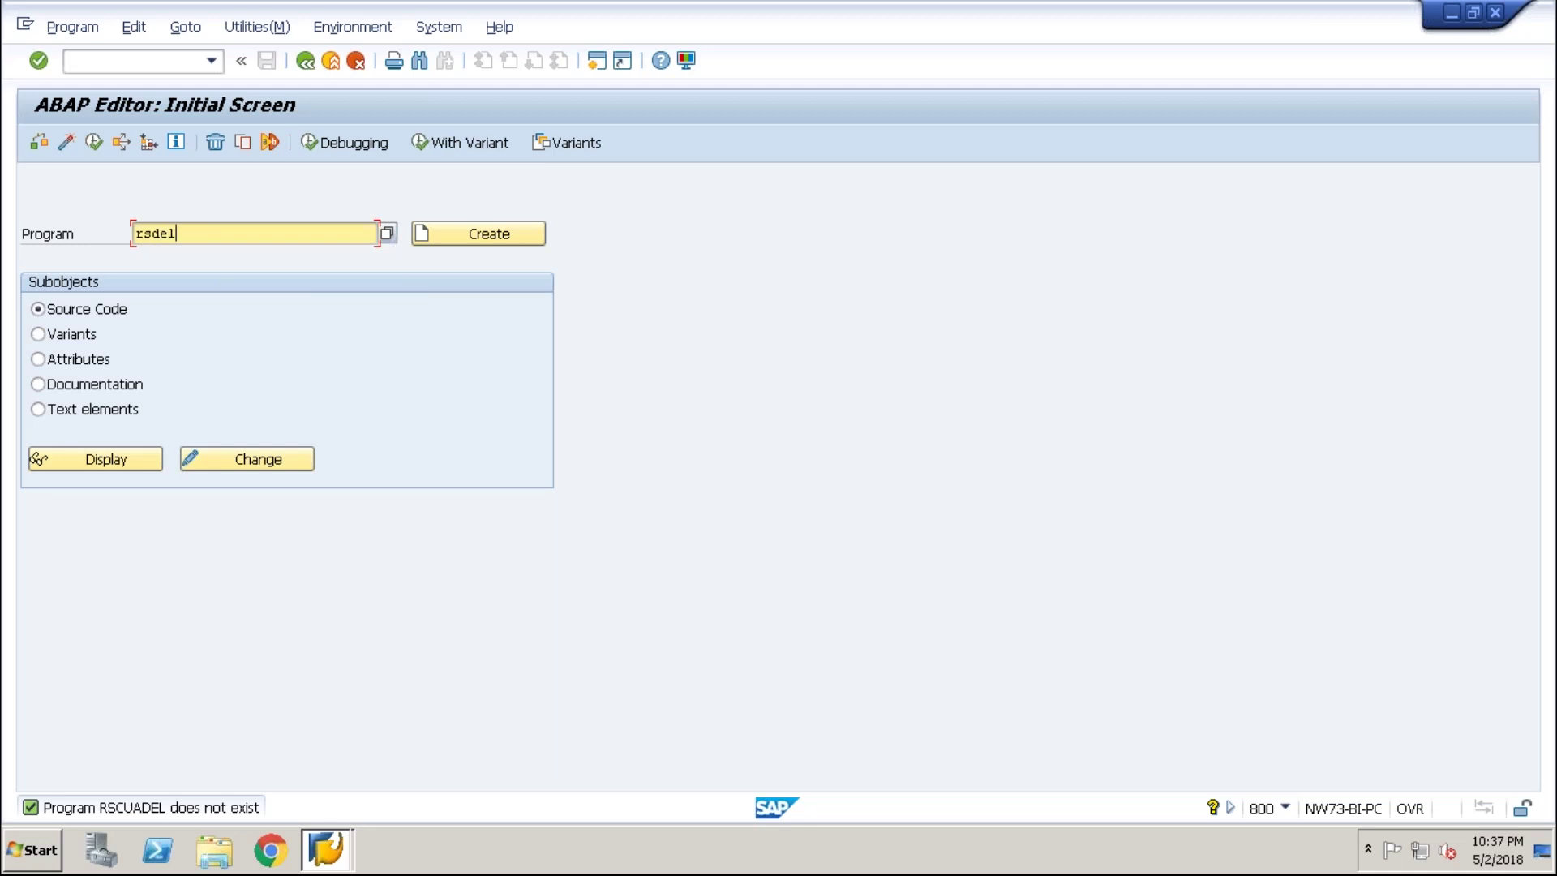
pyautogui.write('cua')
# - Run RSDELCUA with 'Invalid Content in CUA Tables', removing one USZBVLNDRC receiving-system entry
pyautogui.click(94, 144)
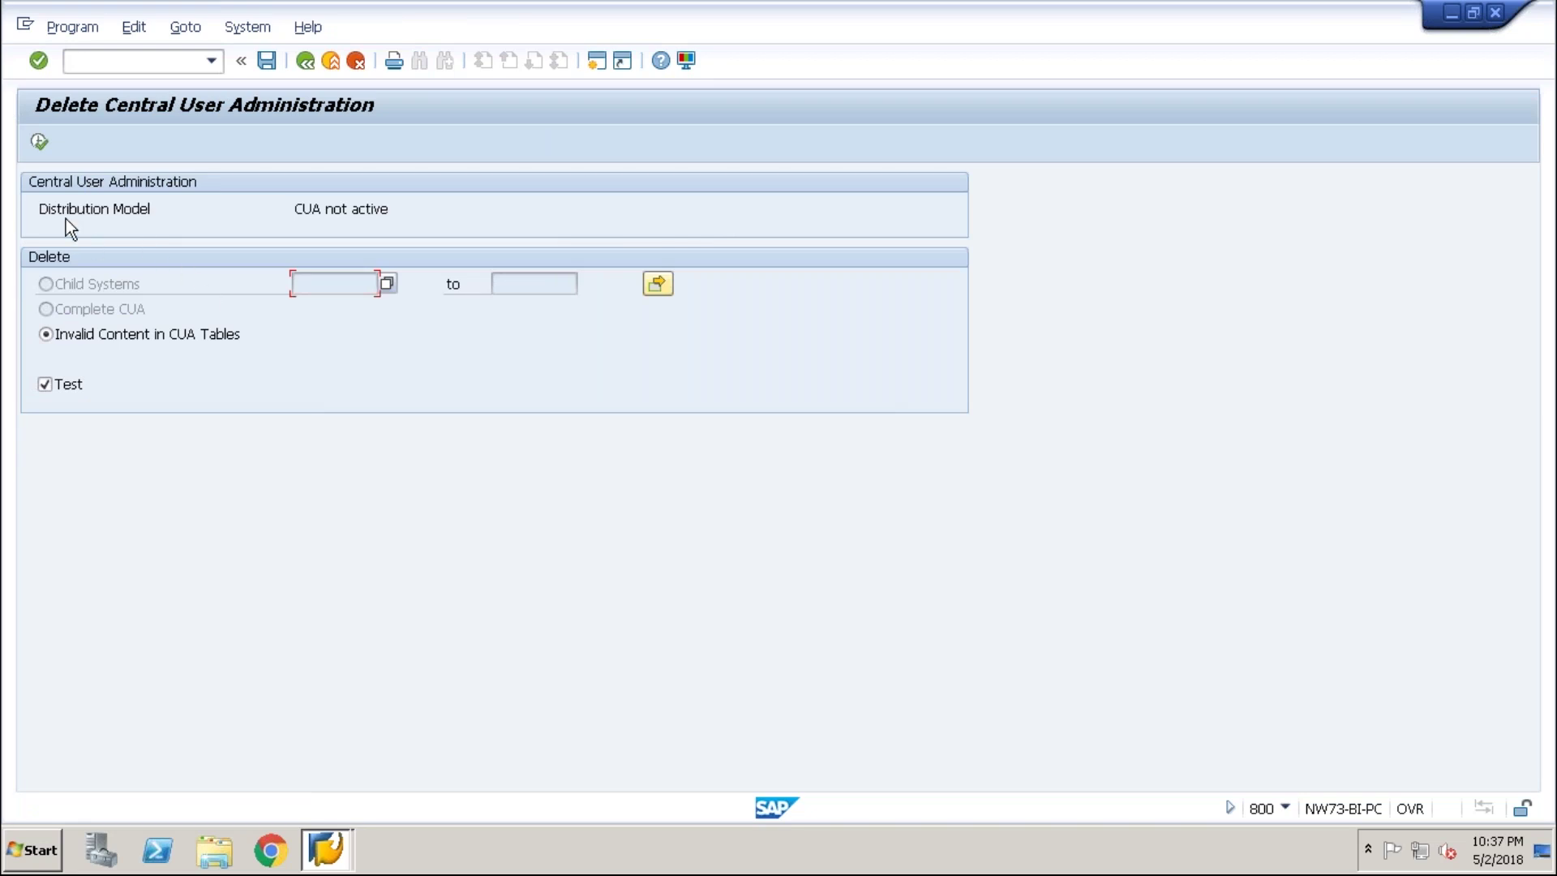
pyautogui.click(45, 334)
pyautogui.click(46, 334)
pyautogui.click(39, 143)
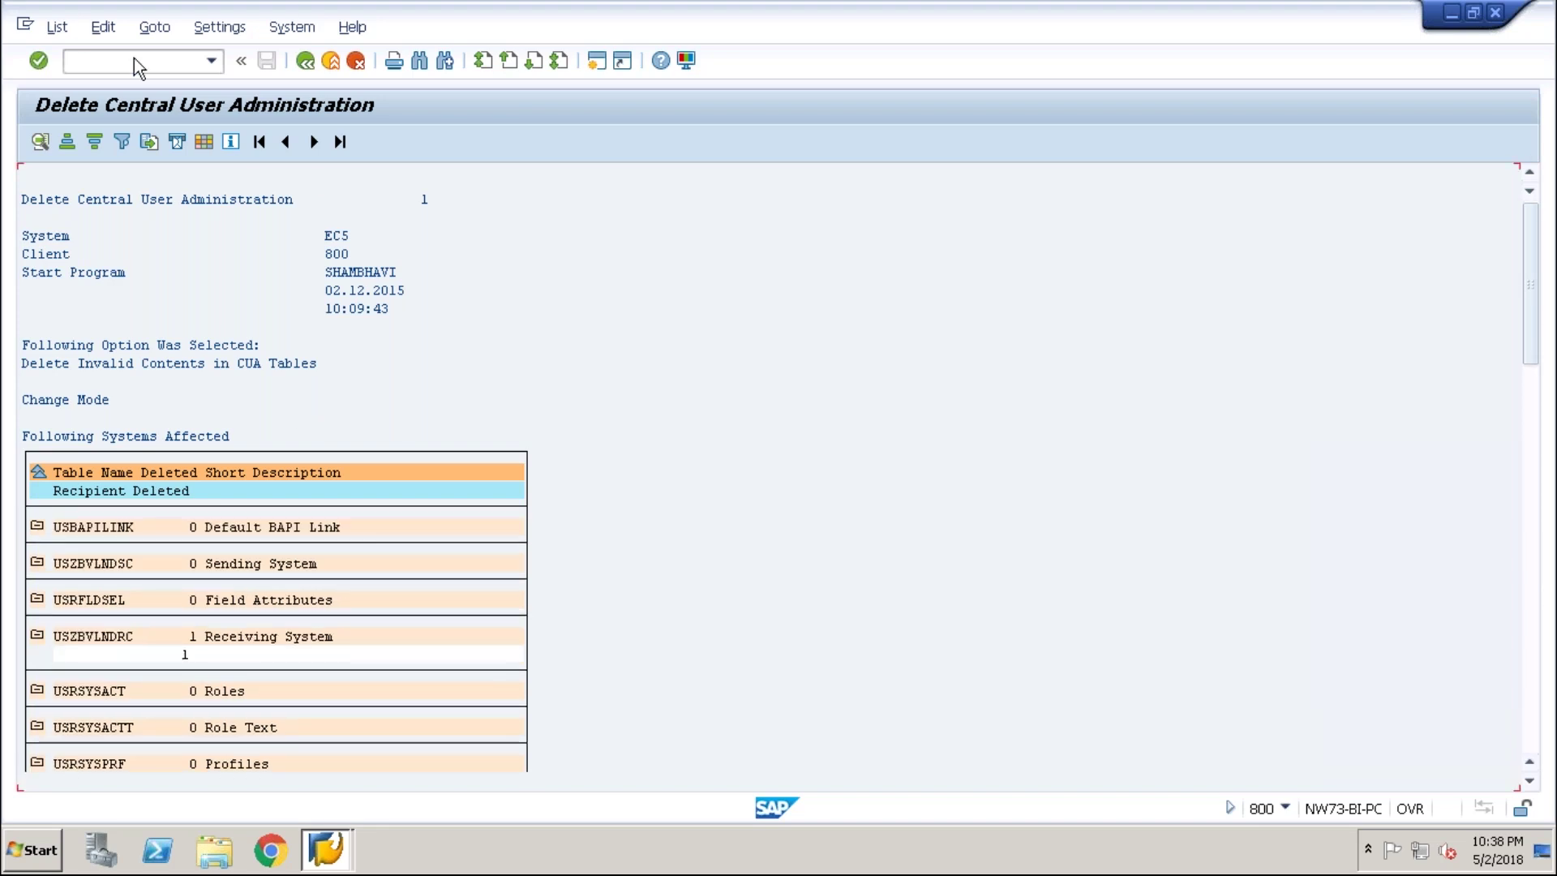
pyautogui.click(307, 62)
# - Return to SAP Easy Access and start transaction su01 for User Maintenance
pyautogui.click(306, 62)
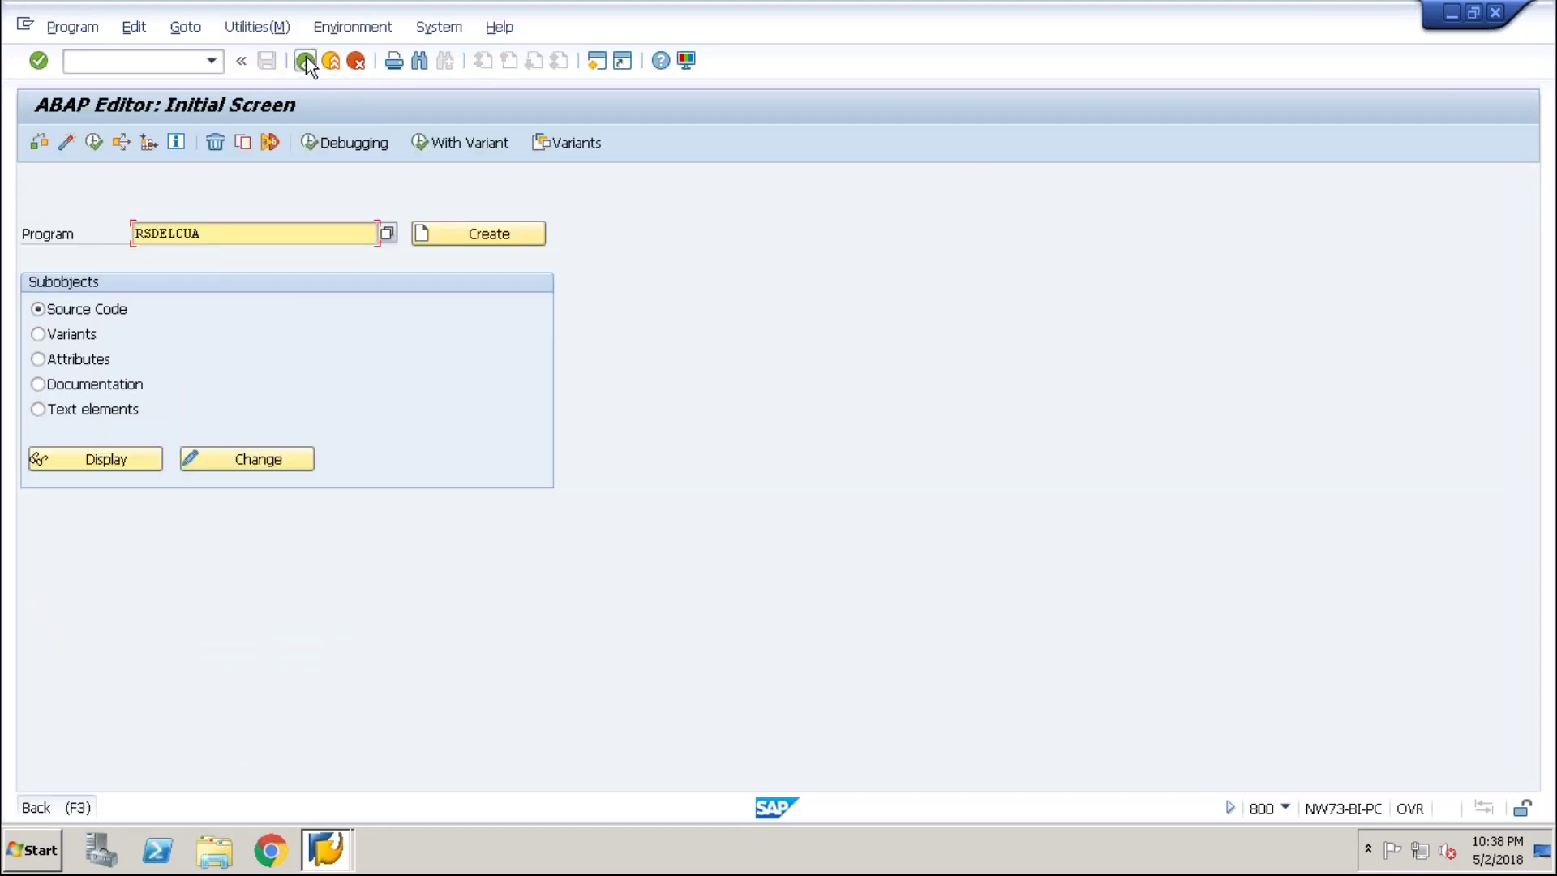
pyautogui.click(307, 62)
pyautogui.write('s')
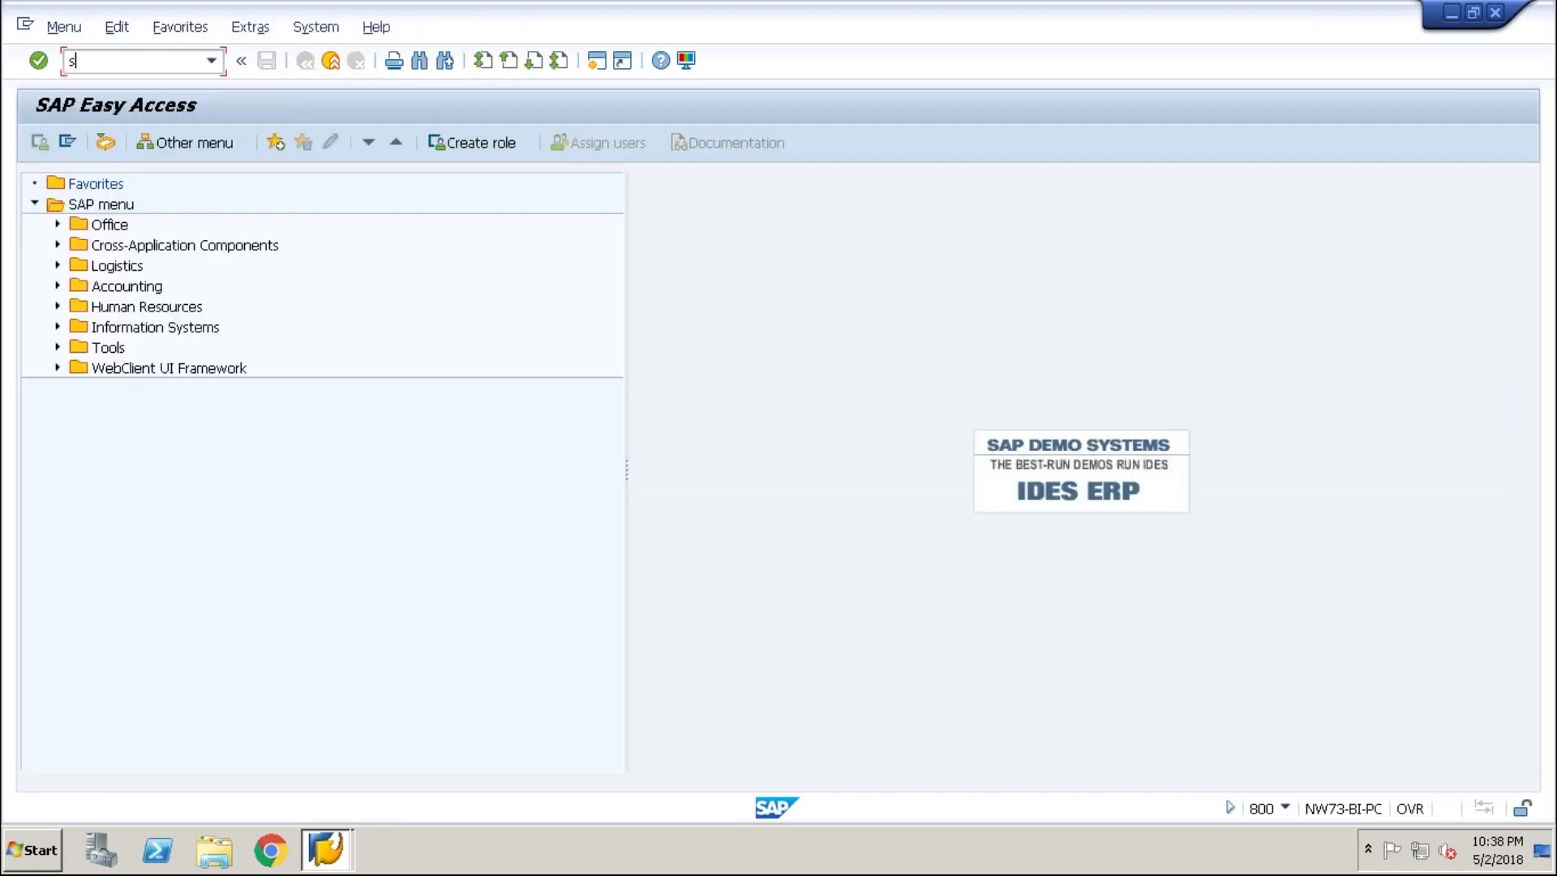
pyautogui.write('u01')
pyautogui.press('Return')
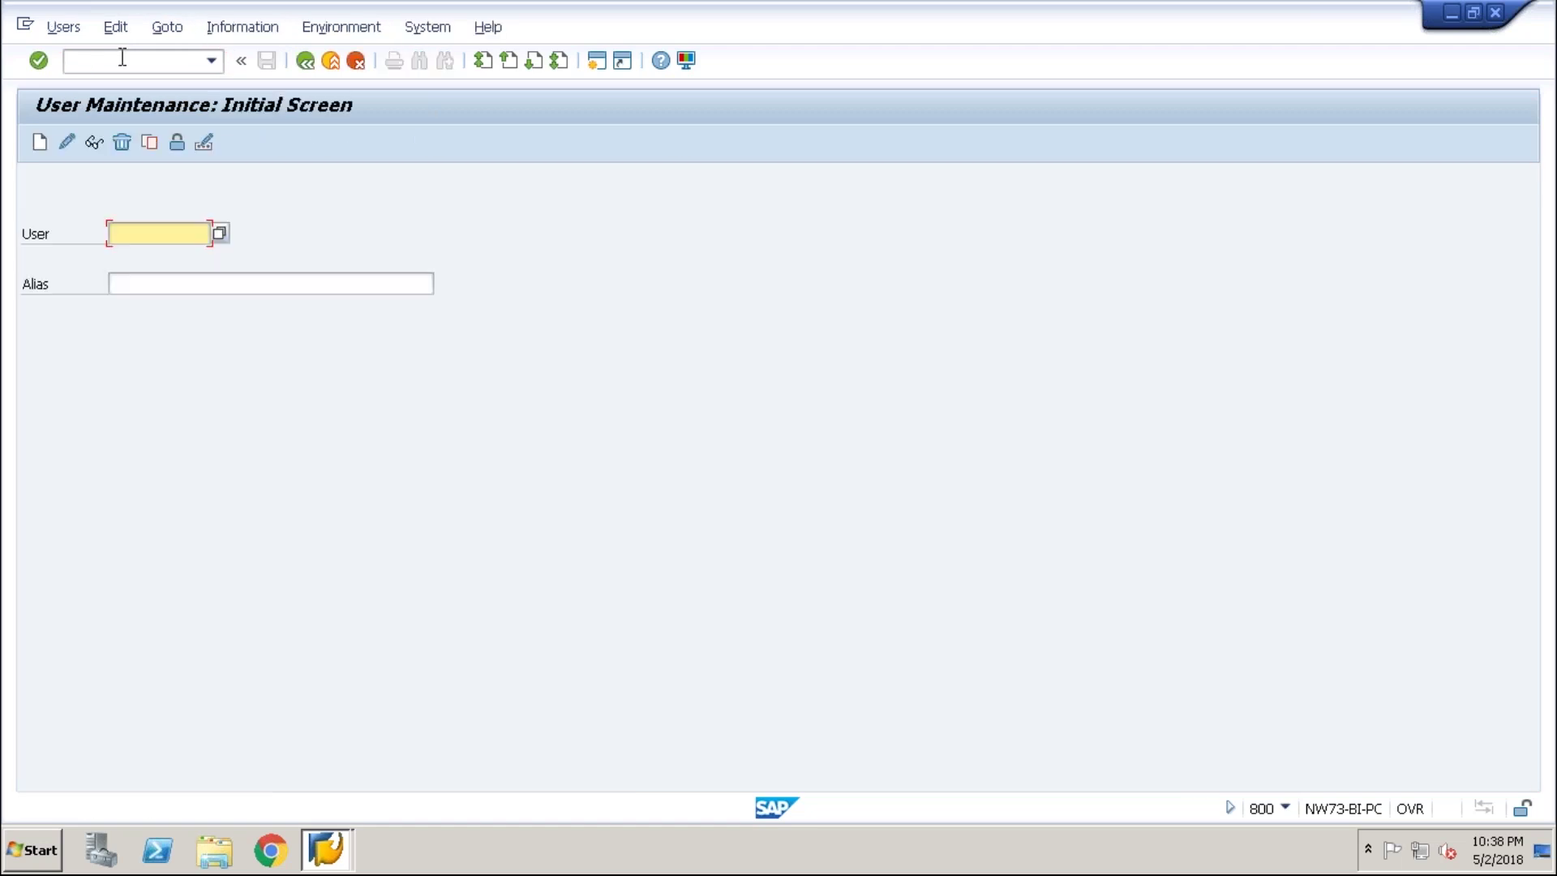
# - Begin entering the new user ID in the User field
pyautogui.click(147, 233)
pyautogui.write('s')
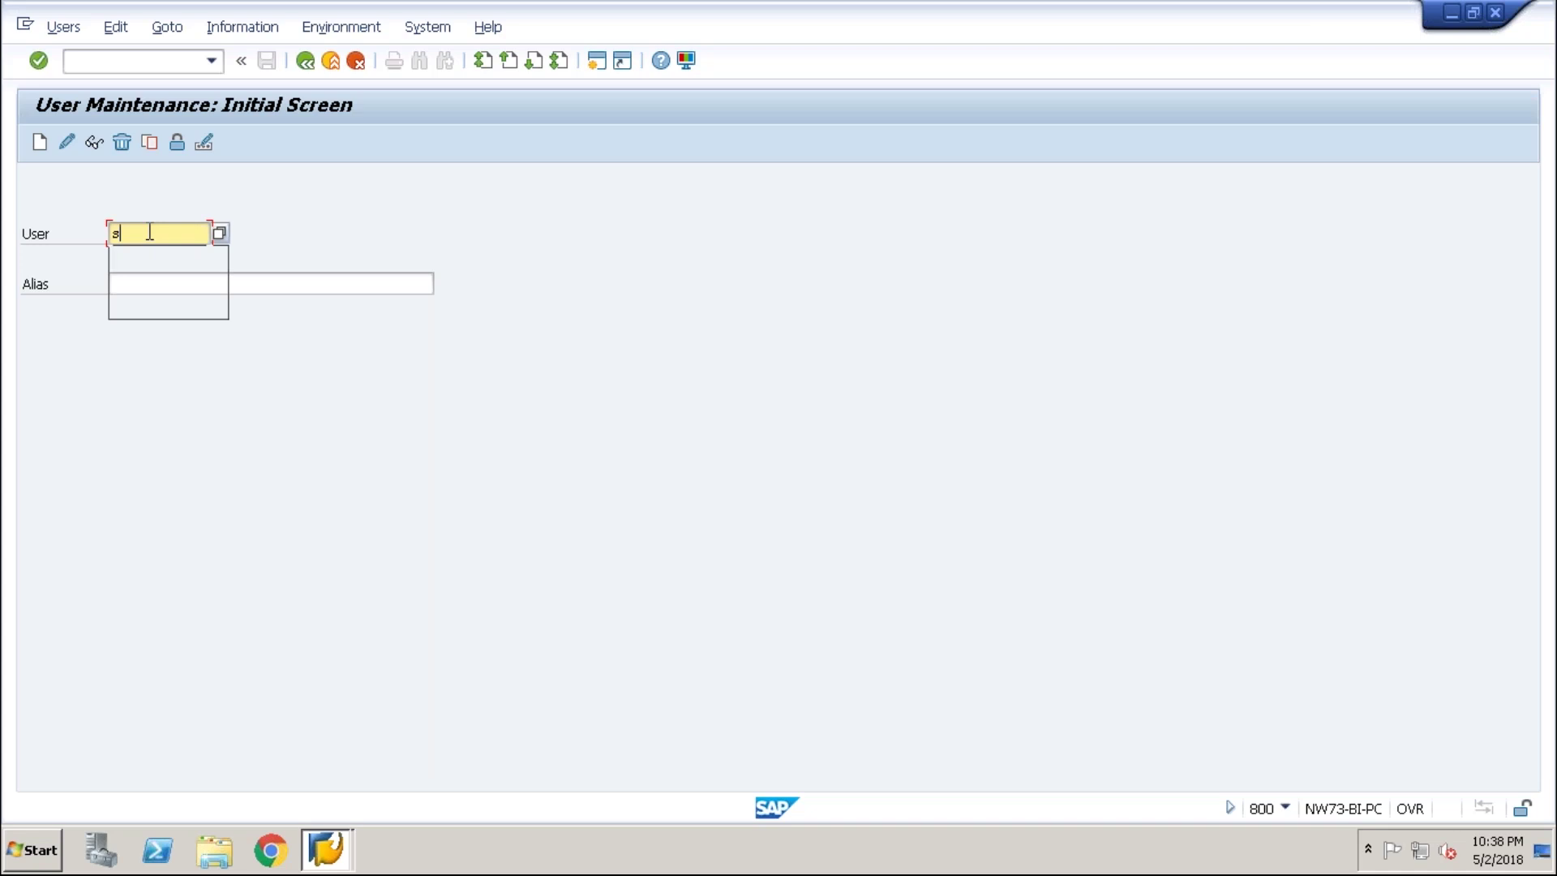
pyautogui.write('ha')
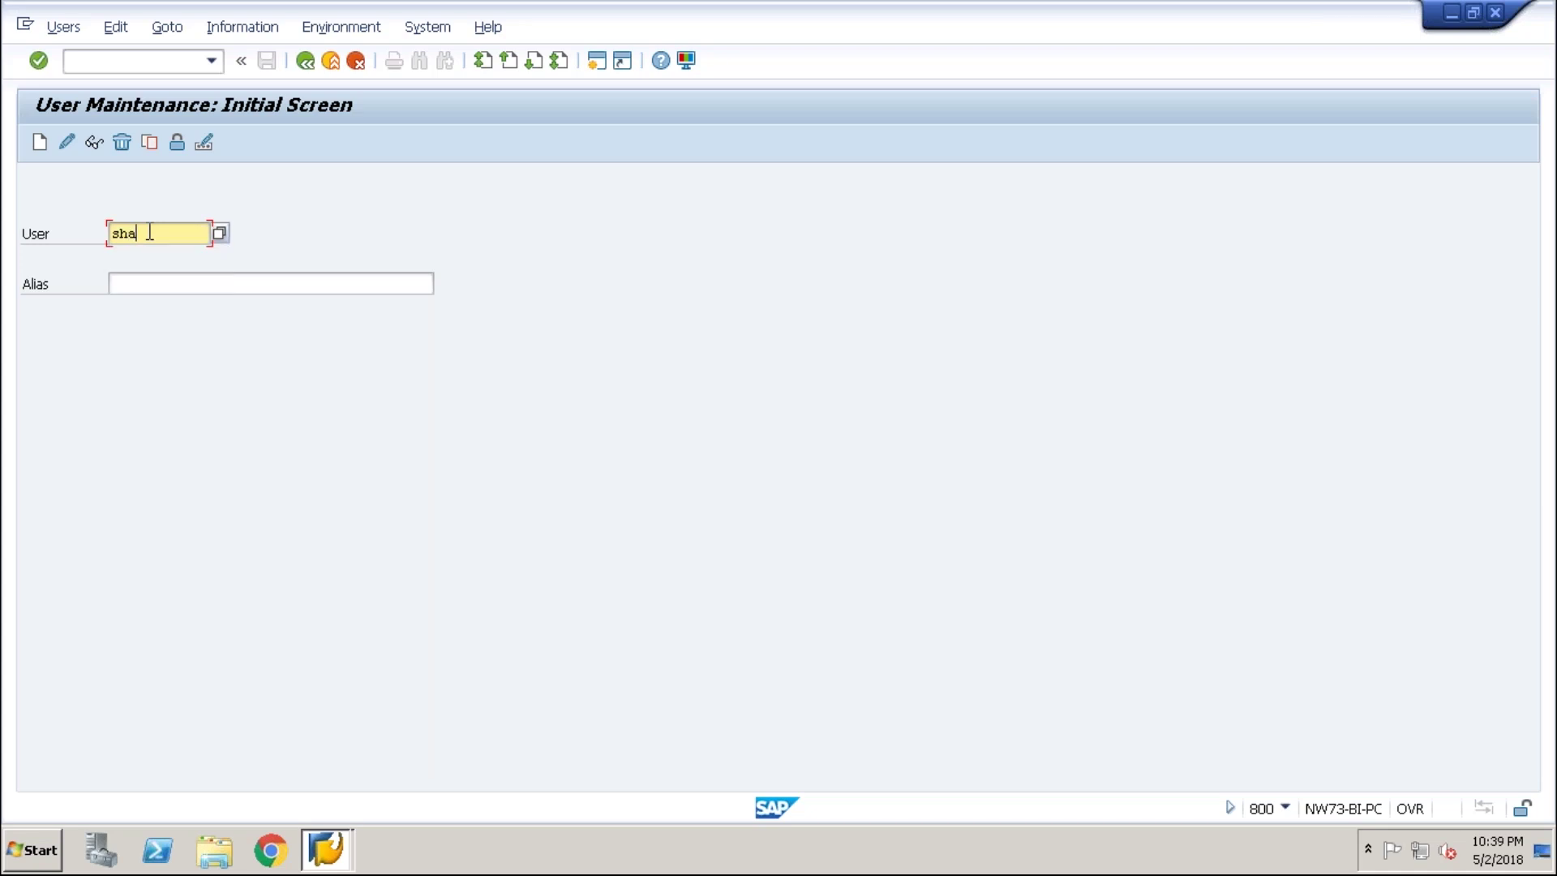
# - Complete the user ID, create the new user, and enter the user's last name on the Address tab
pyautogui.write('centrl')
pyautogui.click(40, 141)
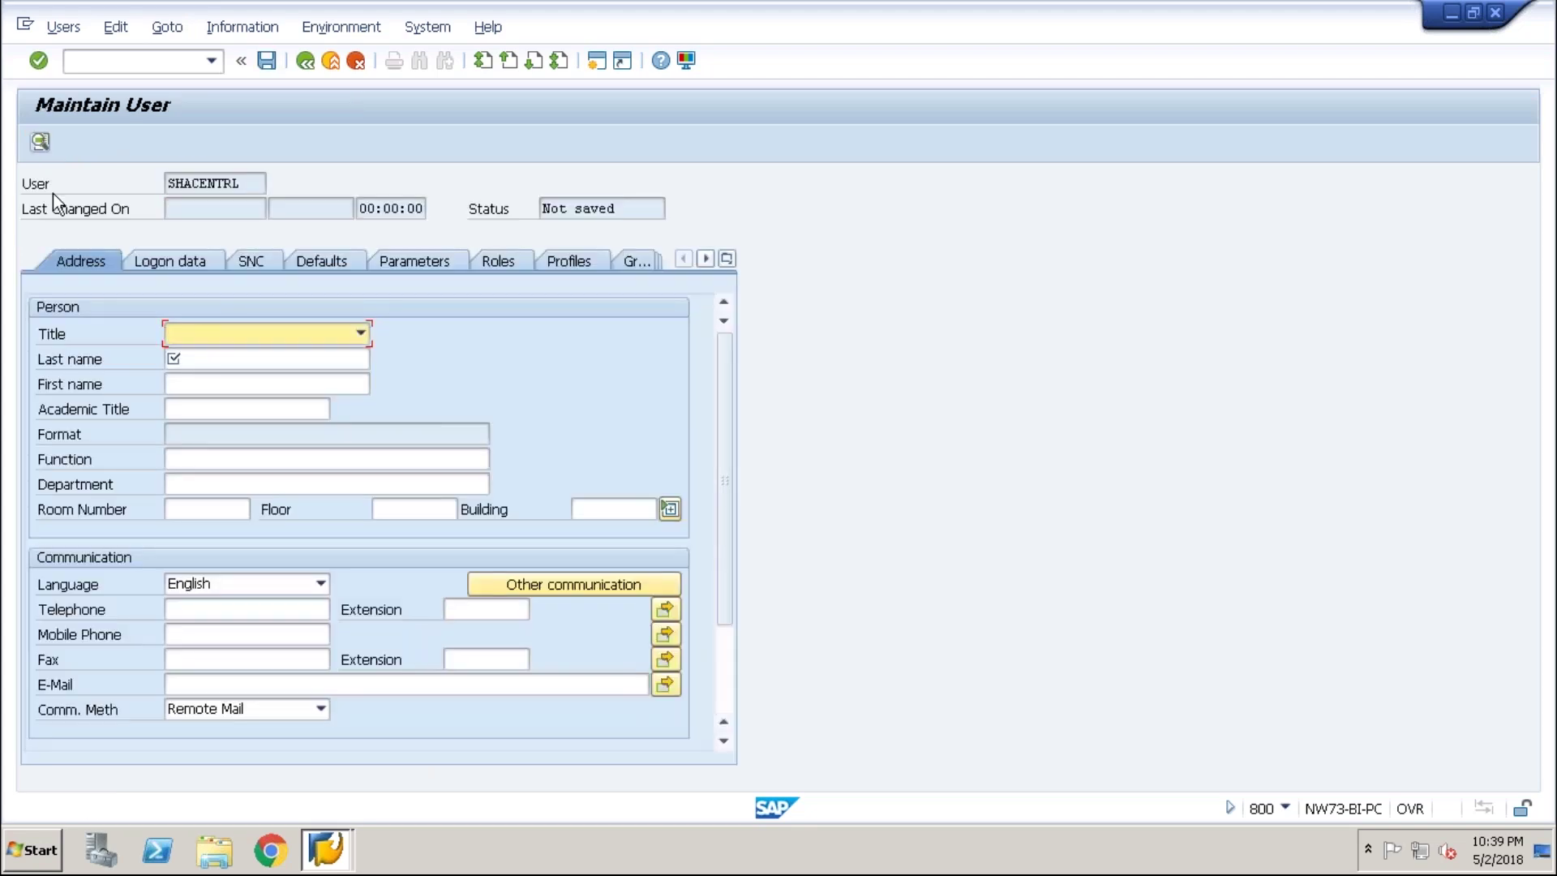
pyautogui.click(243, 358)
pyautogui.write('bh')
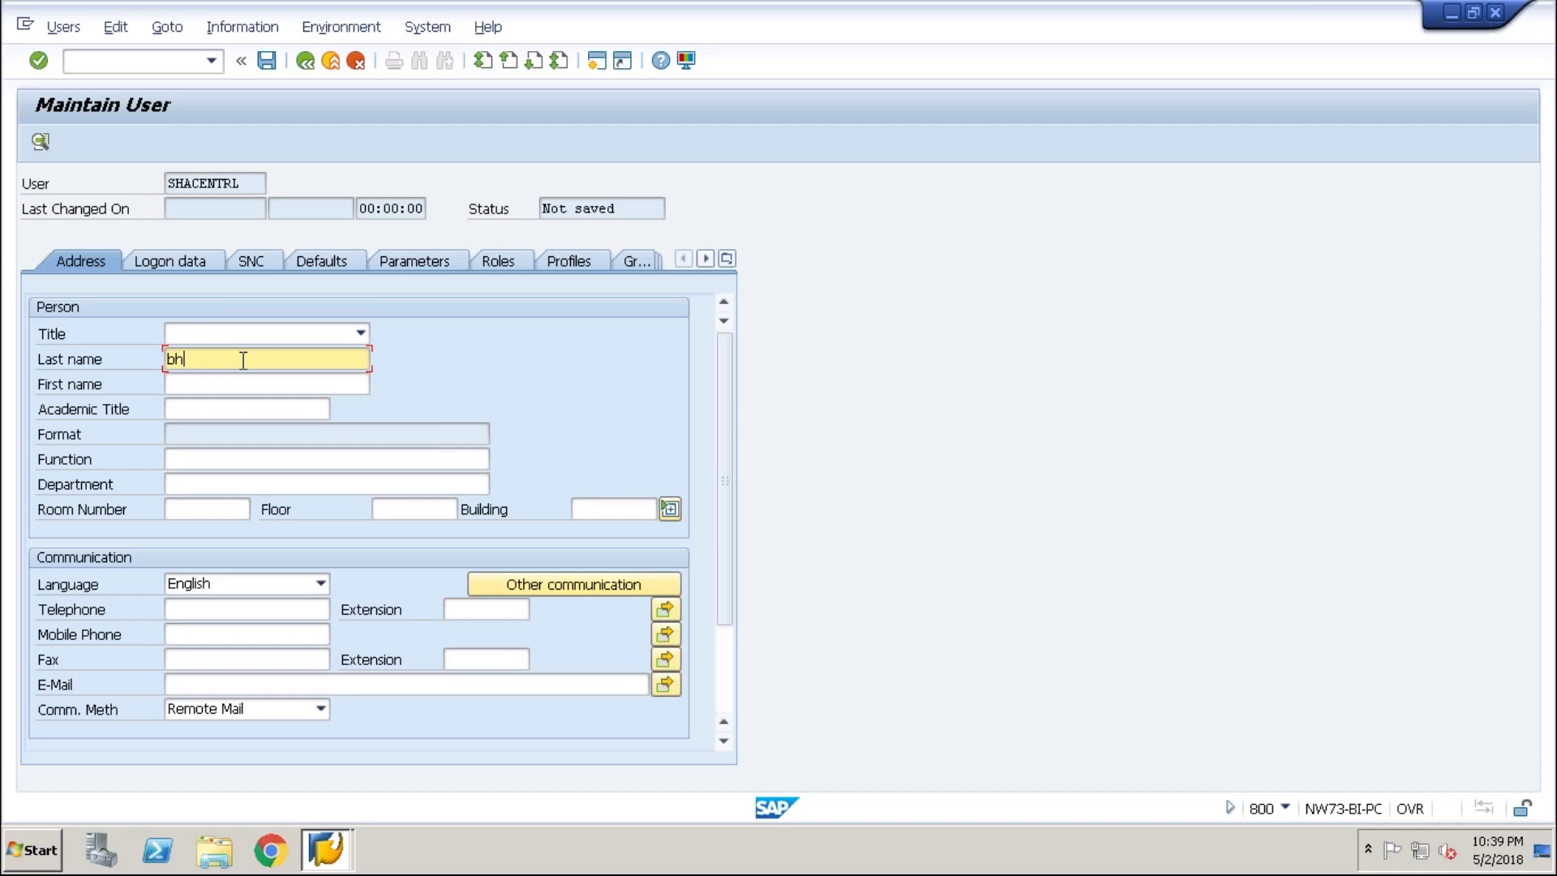
pyautogui.write('imavarapu')
# - Enter and repeat the new user's initial password on Logon data, then show the Roles tab
pyautogui.click(179, 265)
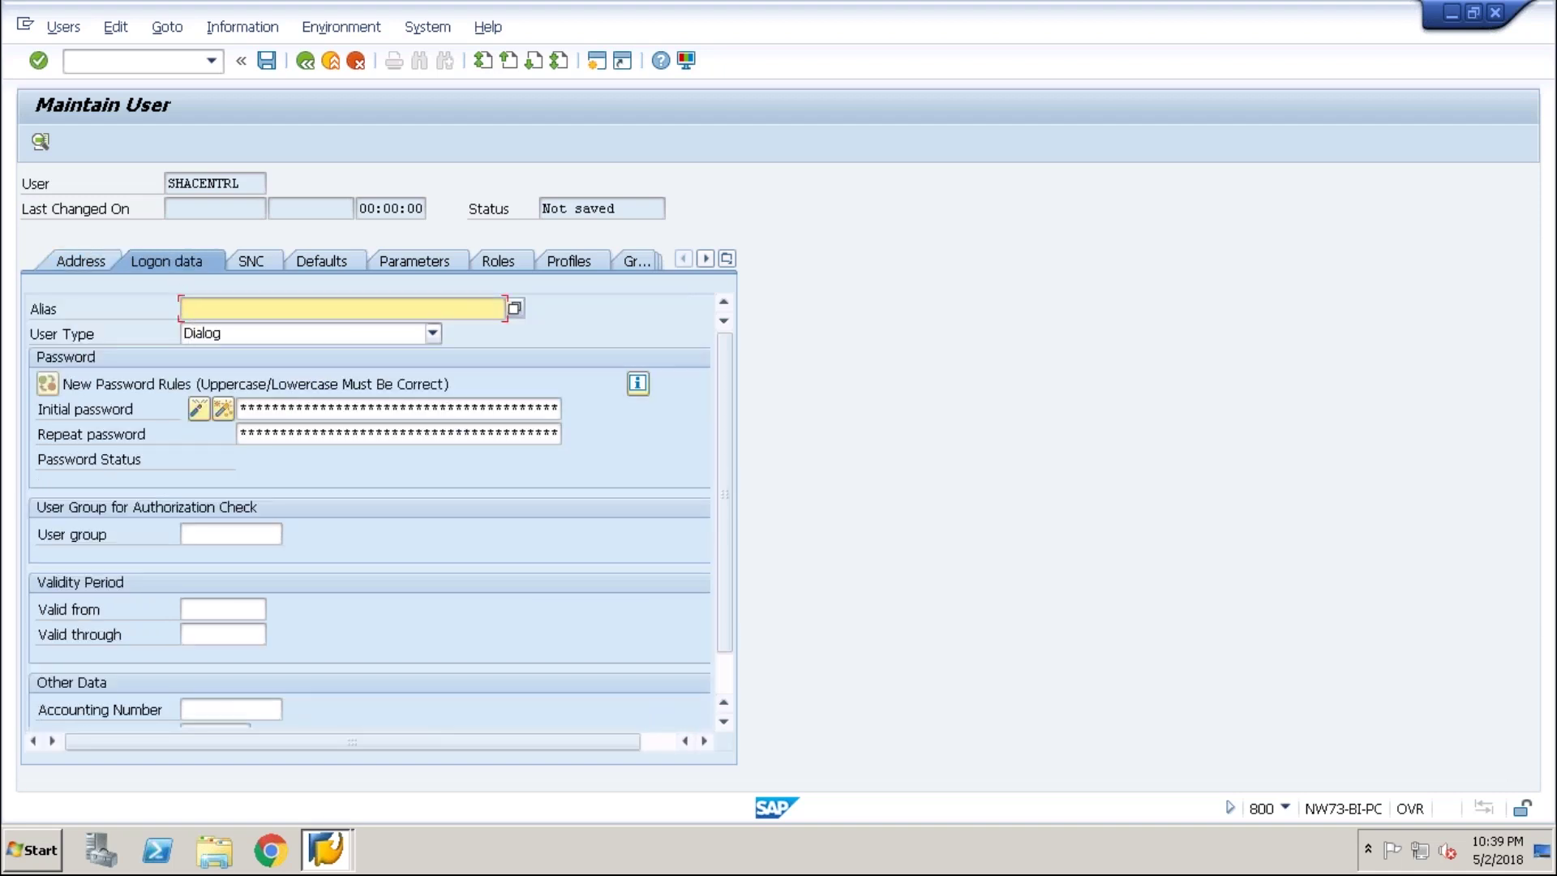
pyautogui.click(308, 408)
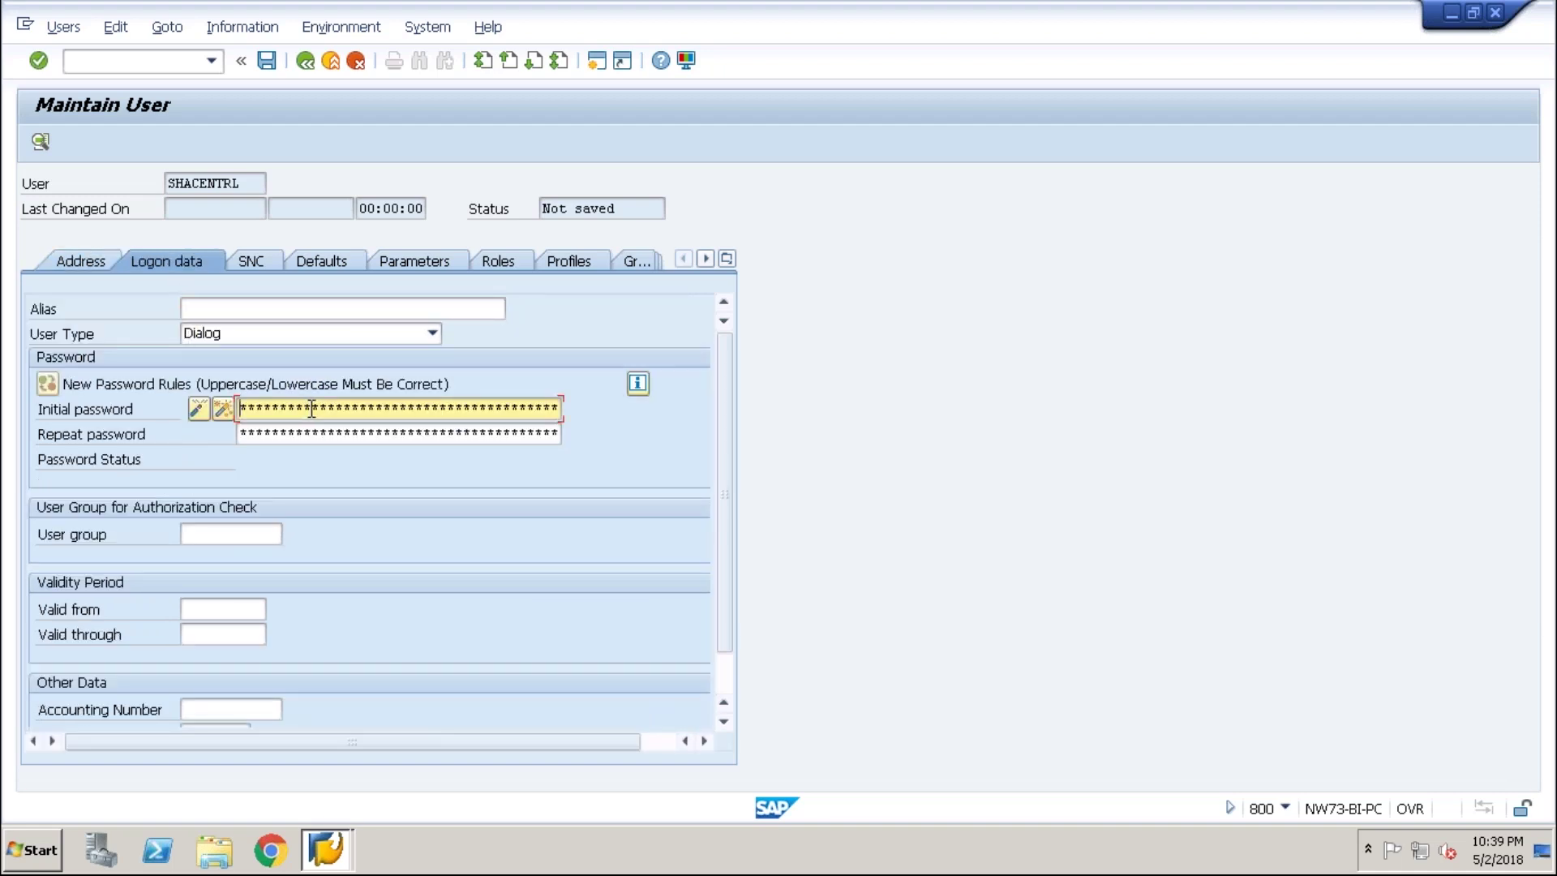
pyautogui.write('********')
pyautogui.click(459, 433)
pyautogui.write('*********')
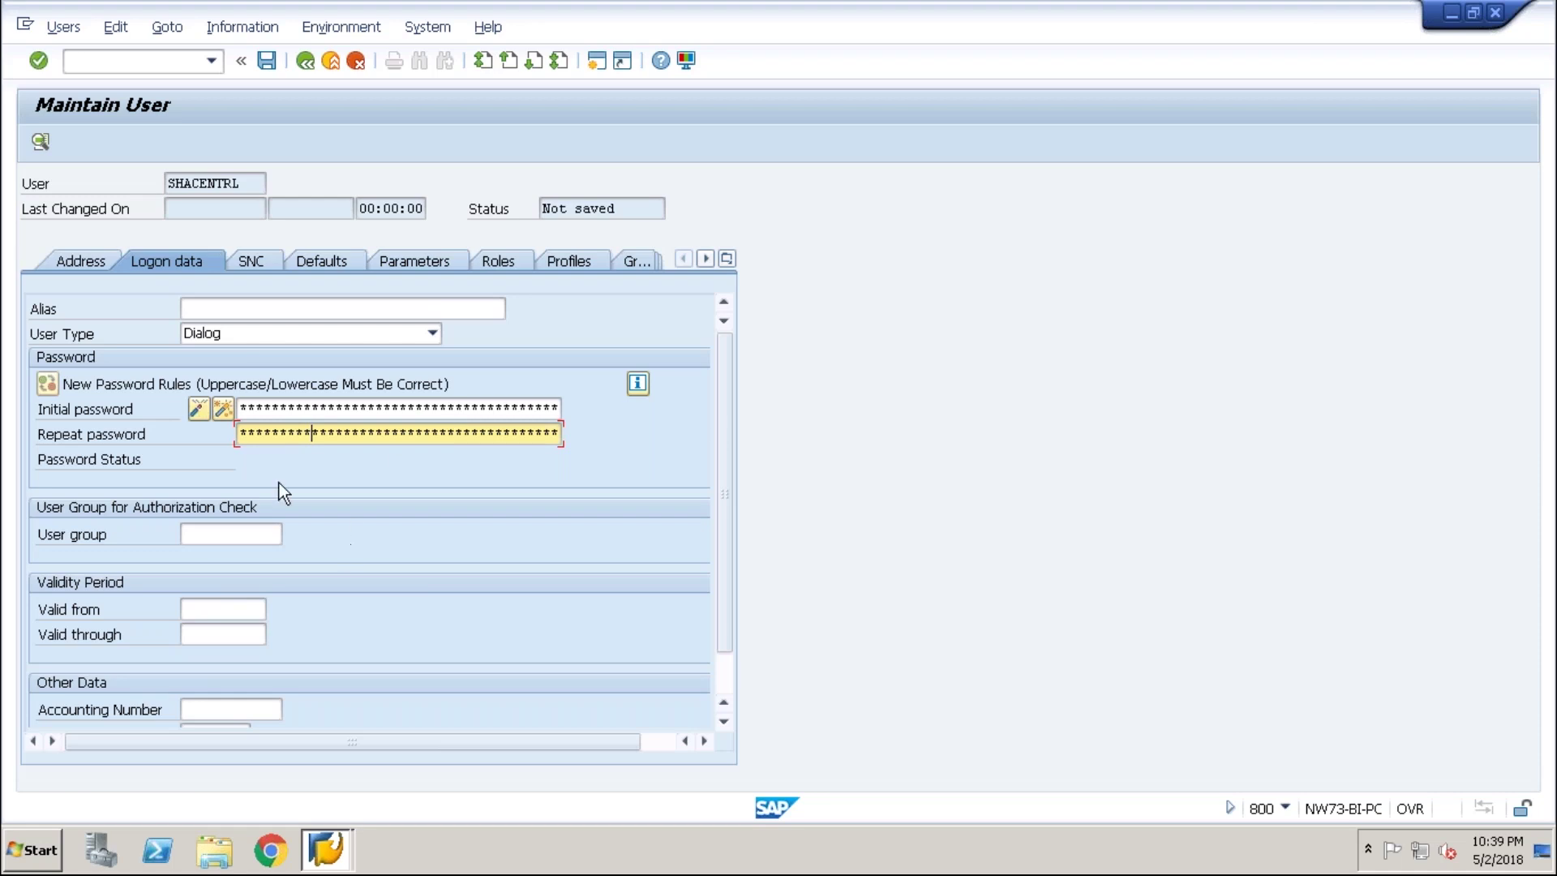
pyautogui.click(503, 267)
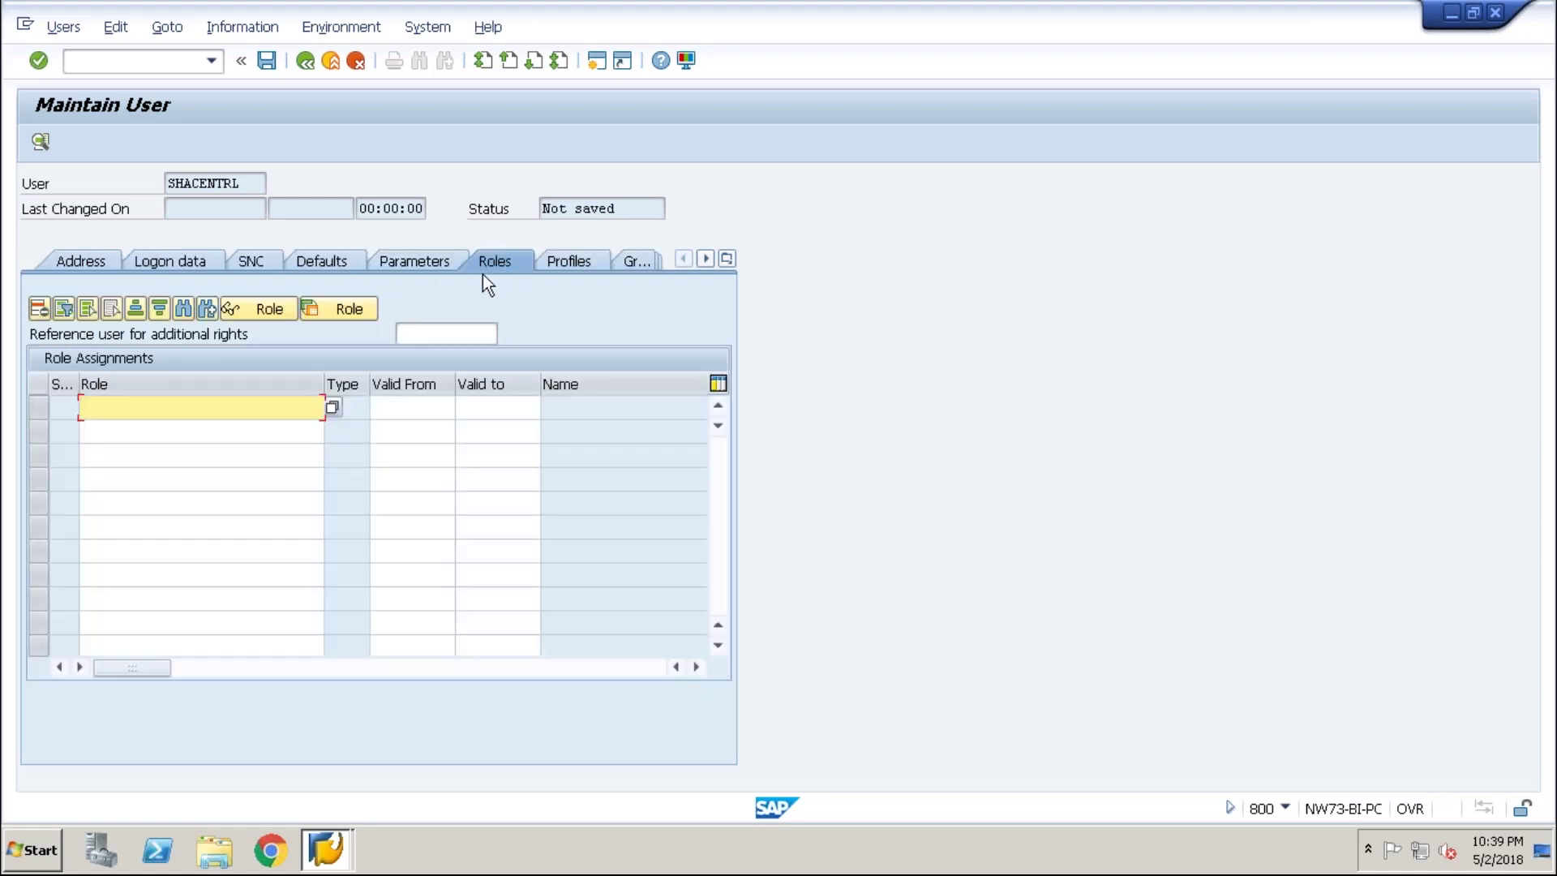
# - Type sap into the first Role cell on the Roles tab
pyautogui.click(157, 406)
pyautogui.write('a')
pyautogui.press('BackSpace')
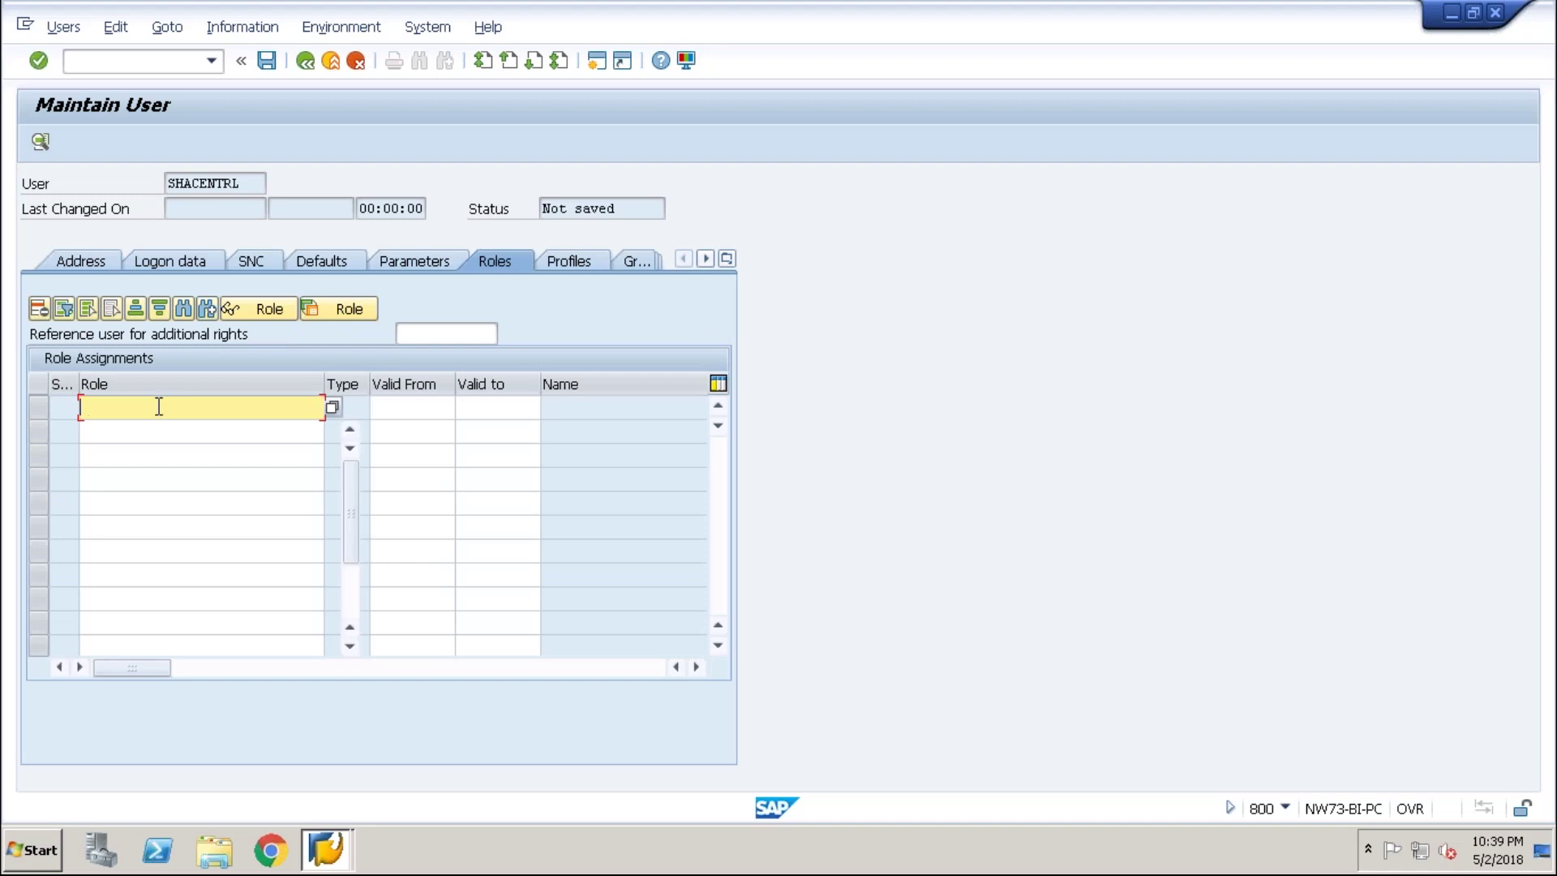
pyautogui.click(159, 407)
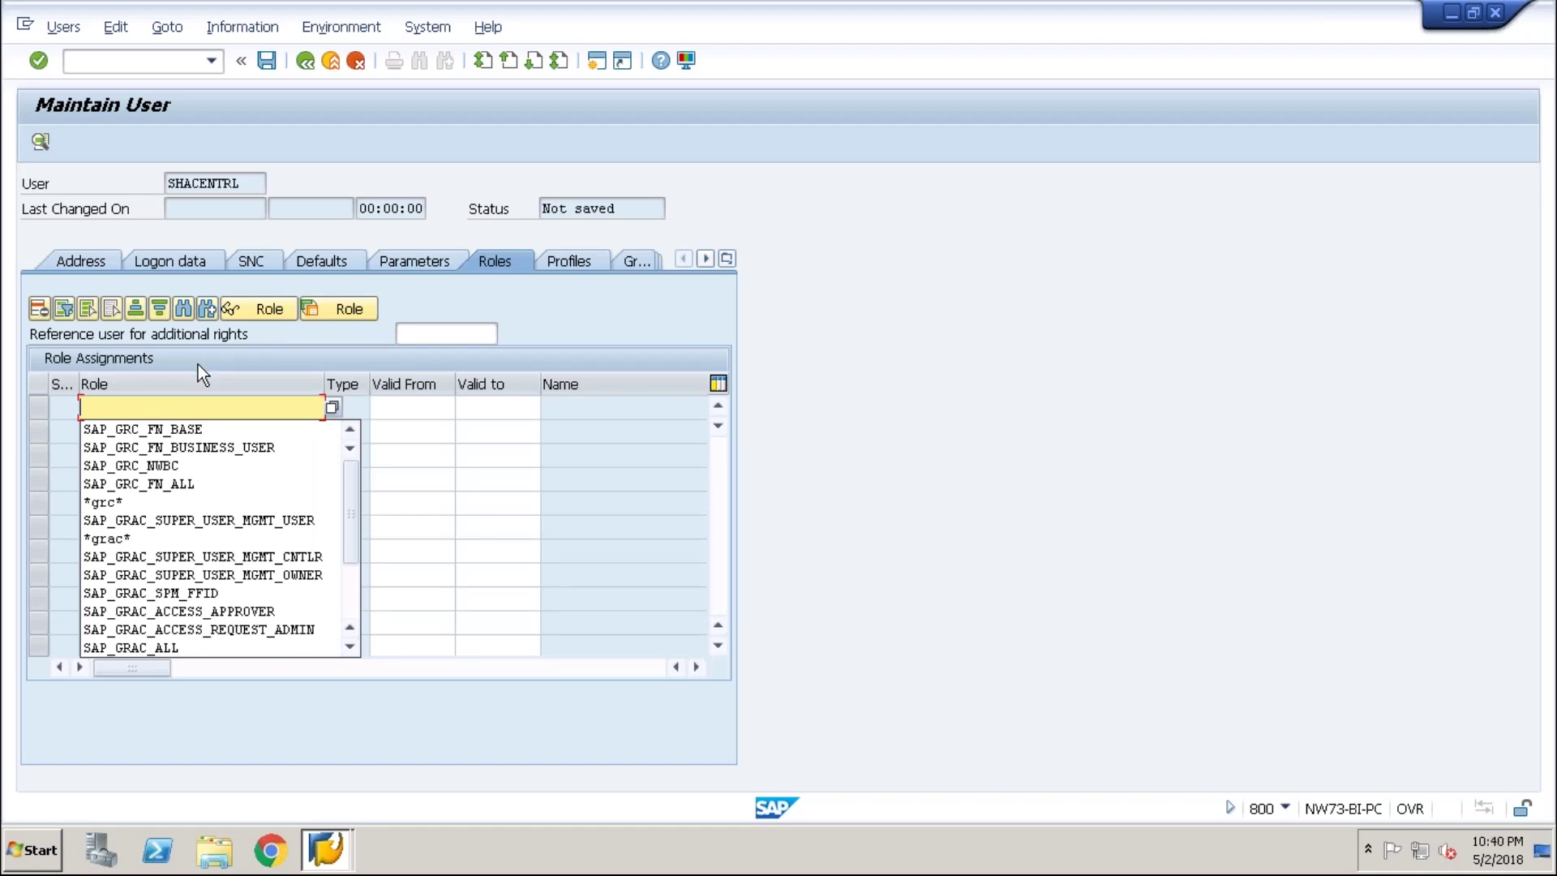
pyautogui.write('sap')
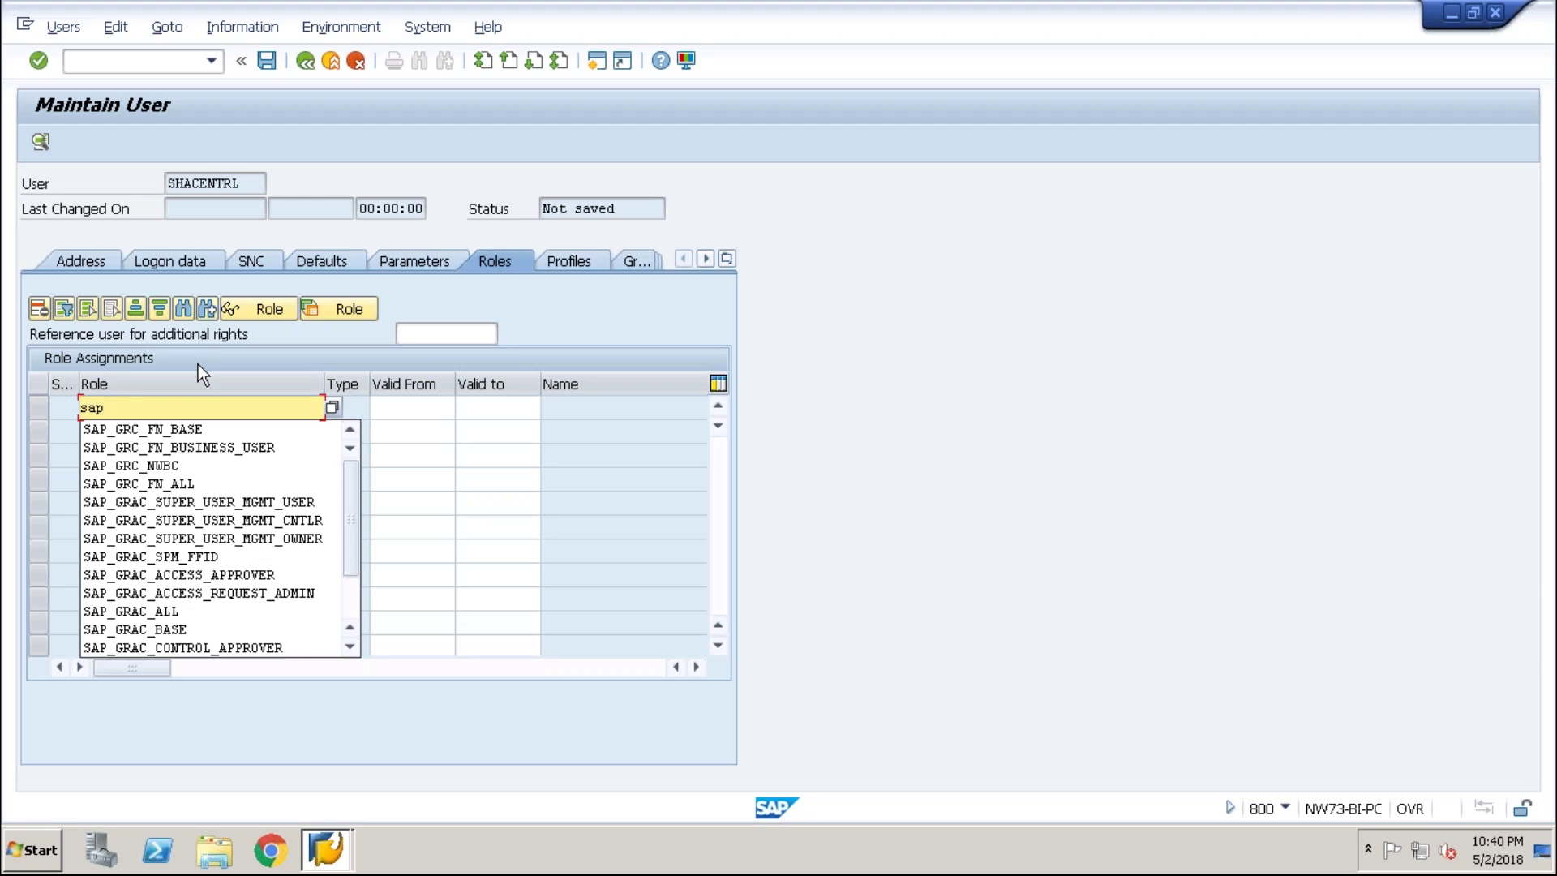
pyautogui.press('Escape')
# - Try '?' and '/' after sap to look up role names, removing each attempt
pyautogui.write('?')
pyautogui.press('BackSpace')
pyautogui.write('/')
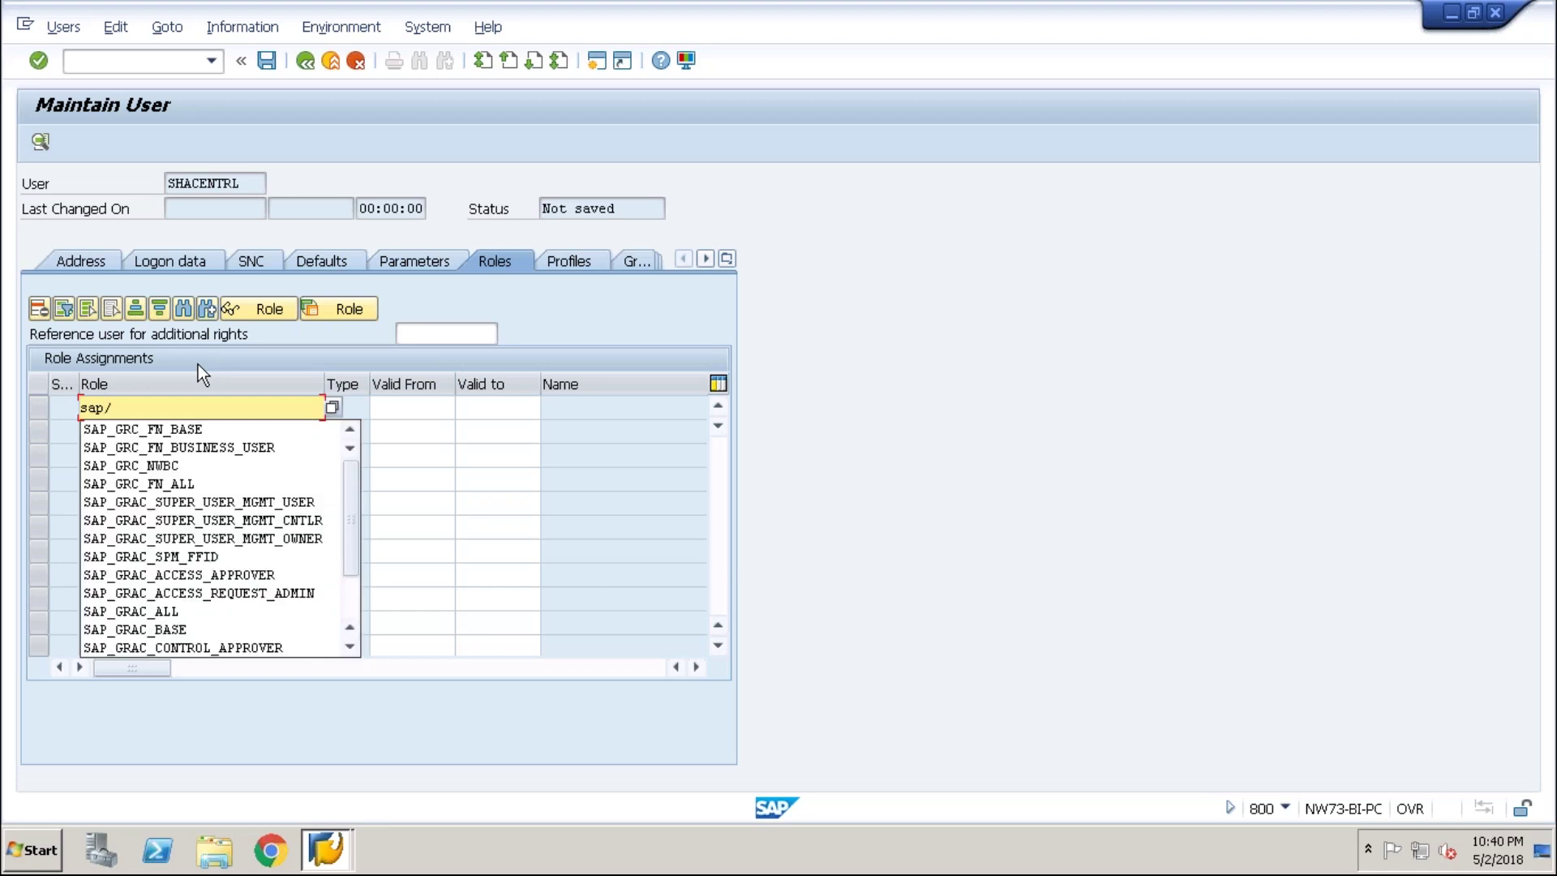
pyautogui.press('BackSpace')
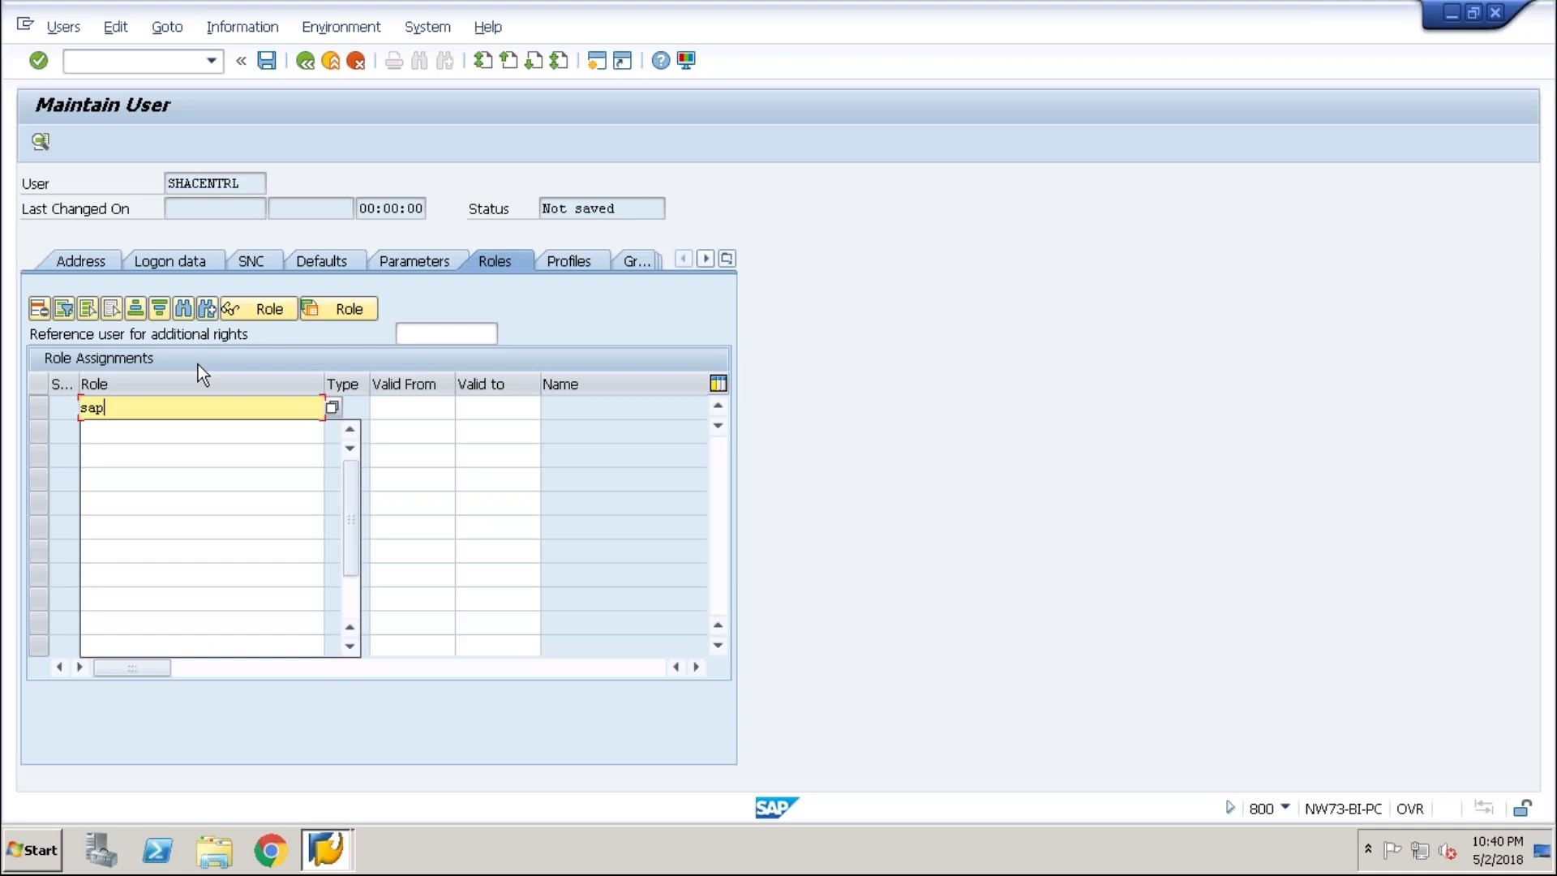
pyautogui.write('/')
pyautogui.press('BackSpace')
pyautogui.write('/')
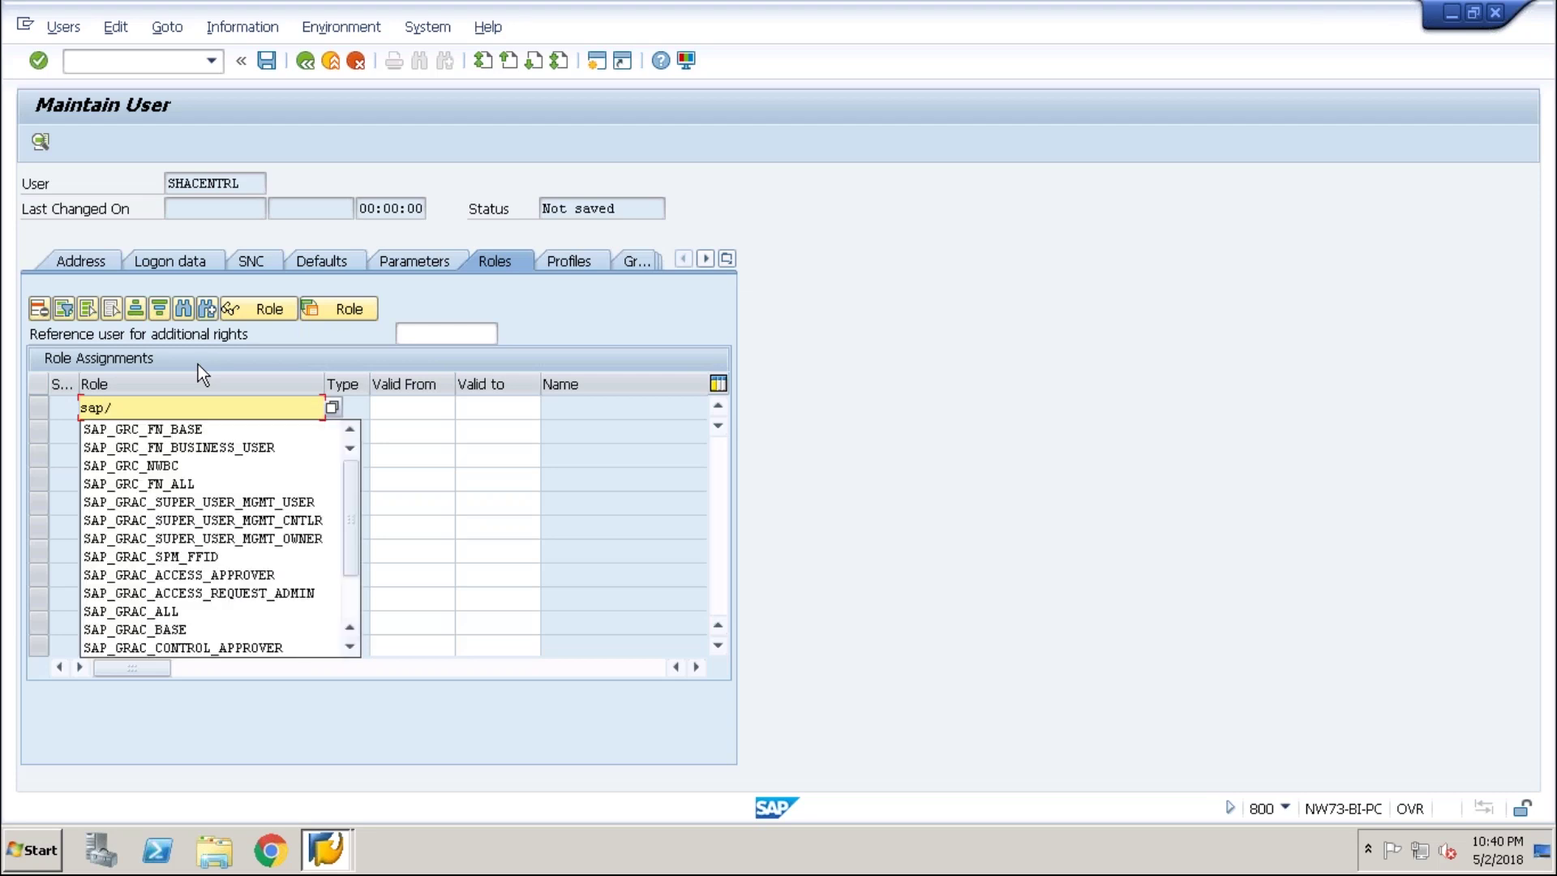
pyautogui.press('BackSpace')
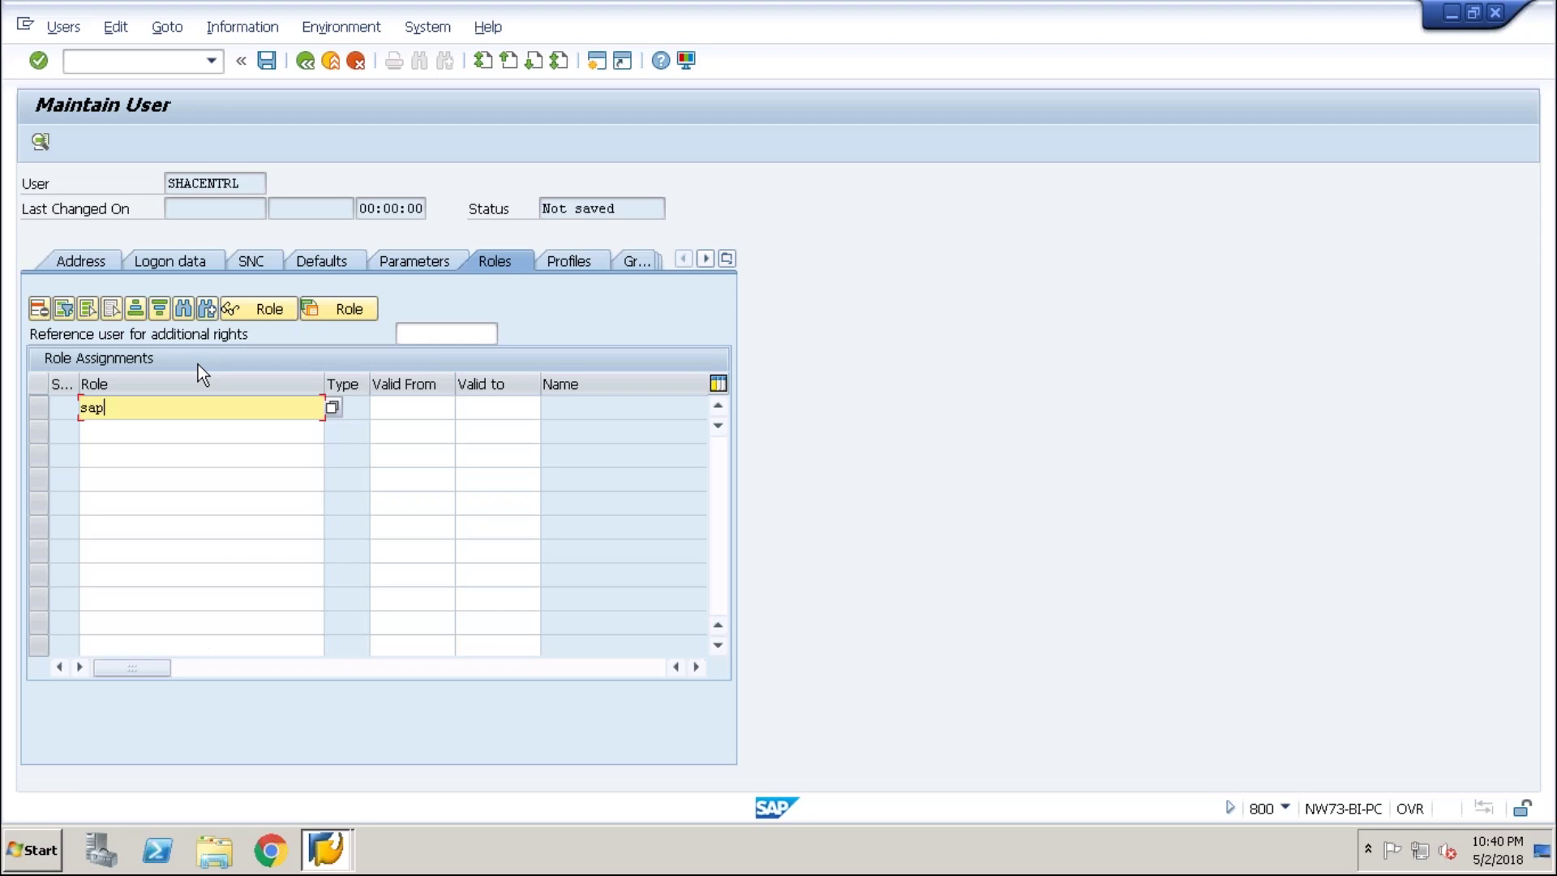
pyautogui.write('?')
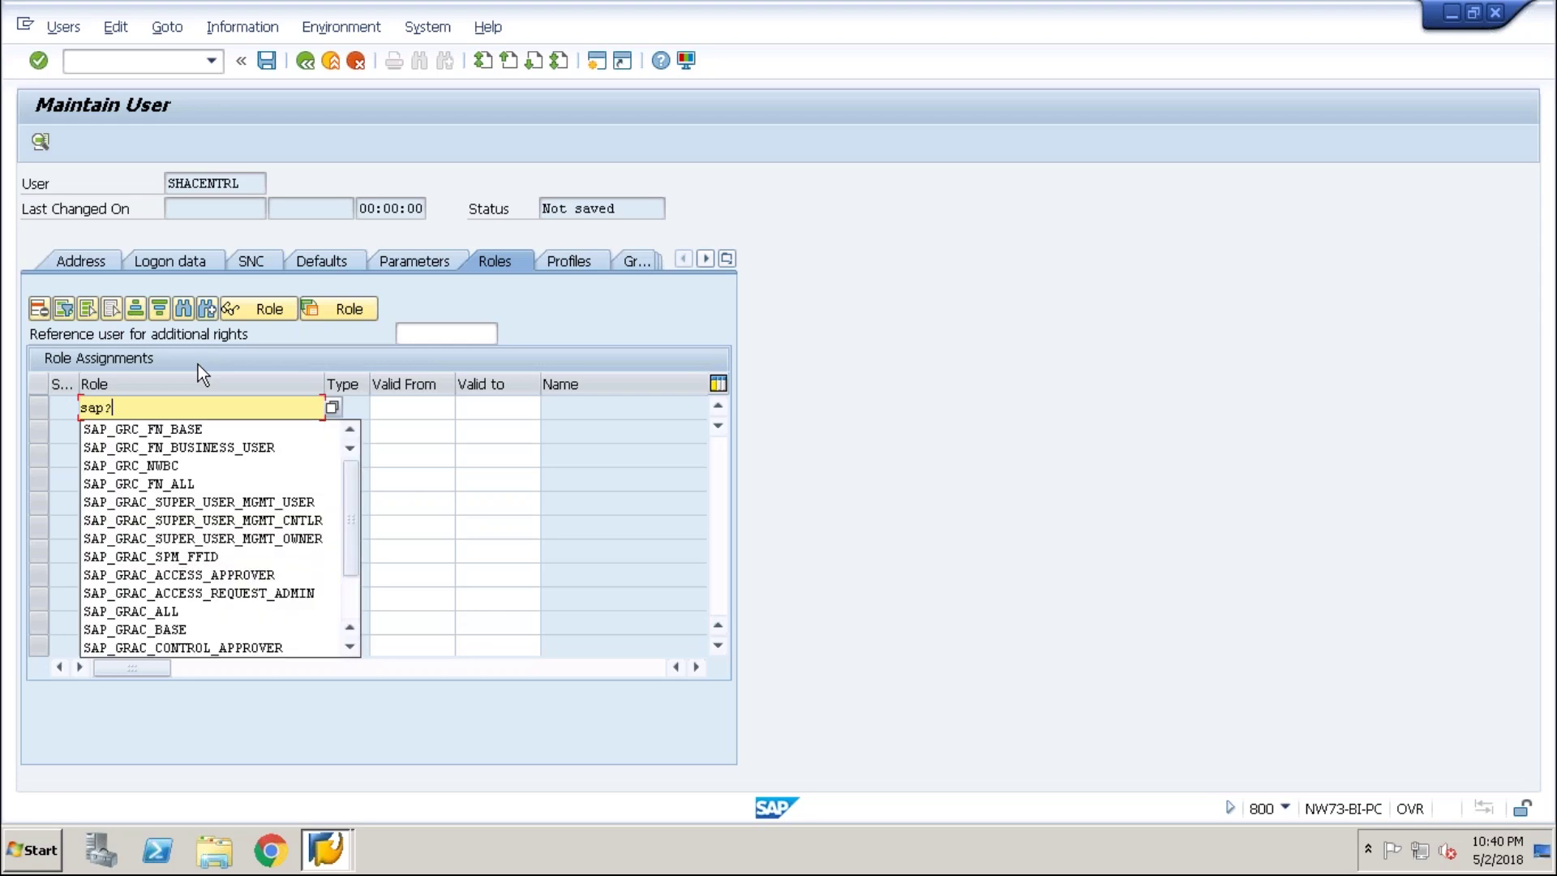
pyautogui.press('BackSpace')
pyautogui.write('?')
pyautogui.press('BackSpace')
# - Clean up the role entry, reopen the role suggestions and extend it to sap_
pyautogui.click(197, 419)
pyautogui.press('BackSpace')
pyautogui.click(197, 418)
pyautogui.press('BackSpace')
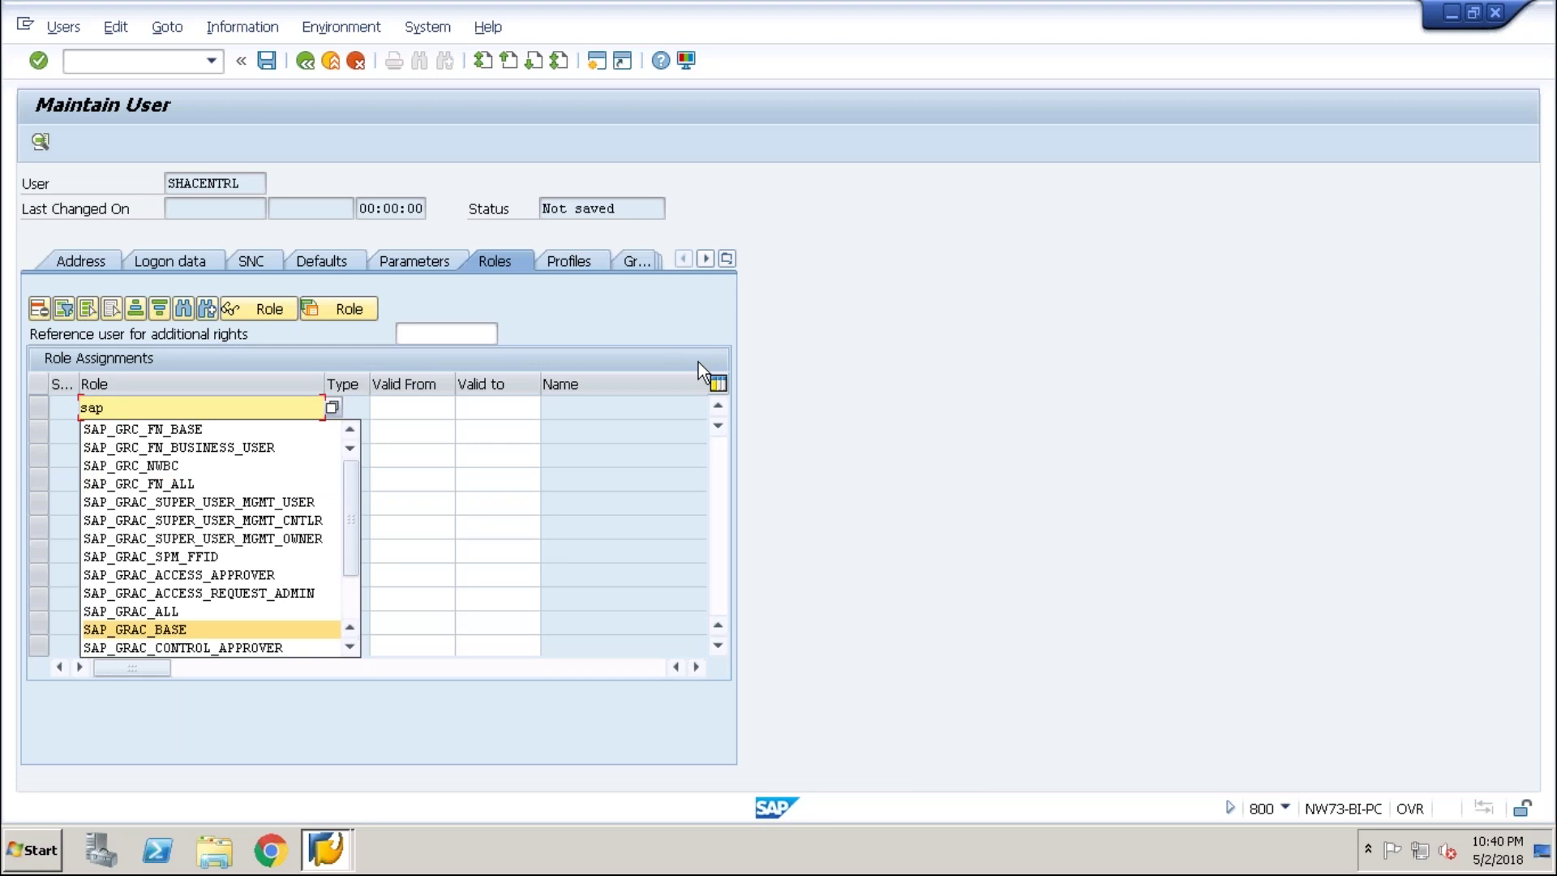
pyautogui.press('Escape')
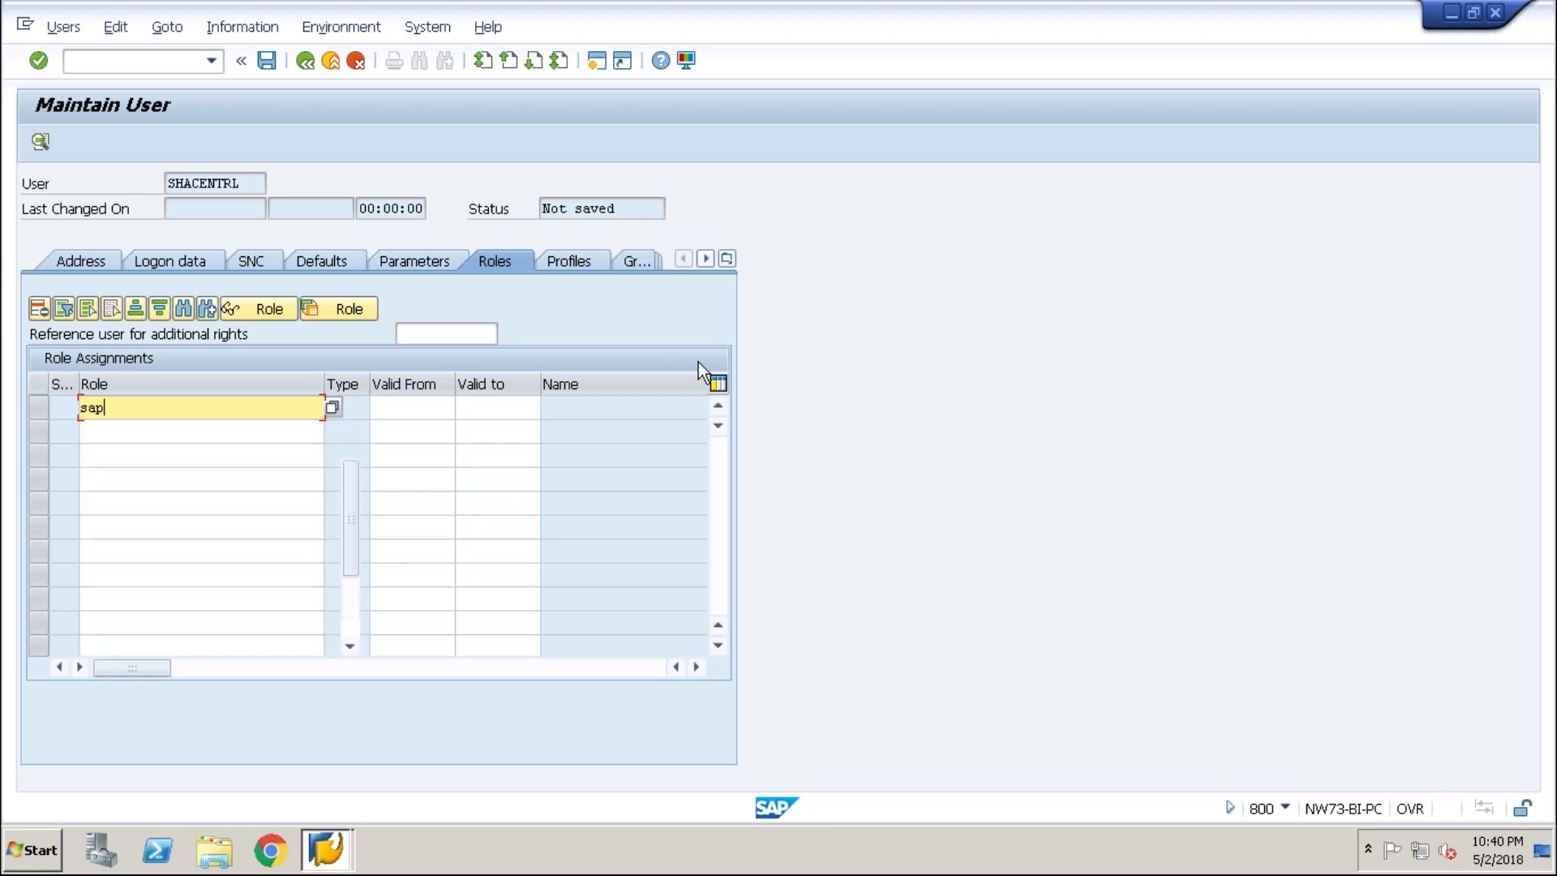
pyautogui.press('Down')
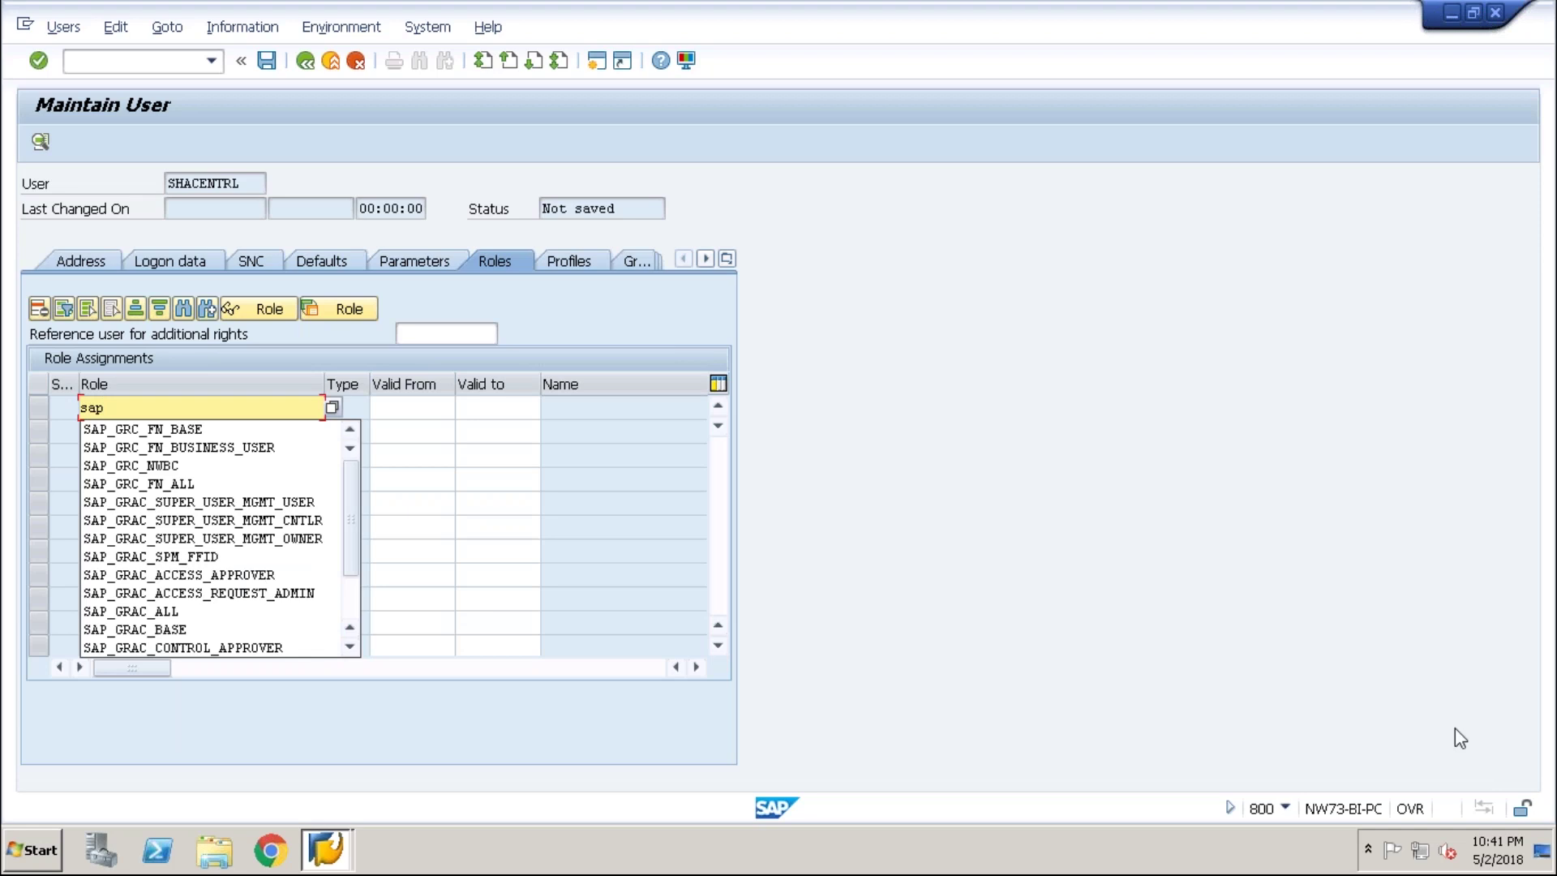
pyautogui.press('Escape')
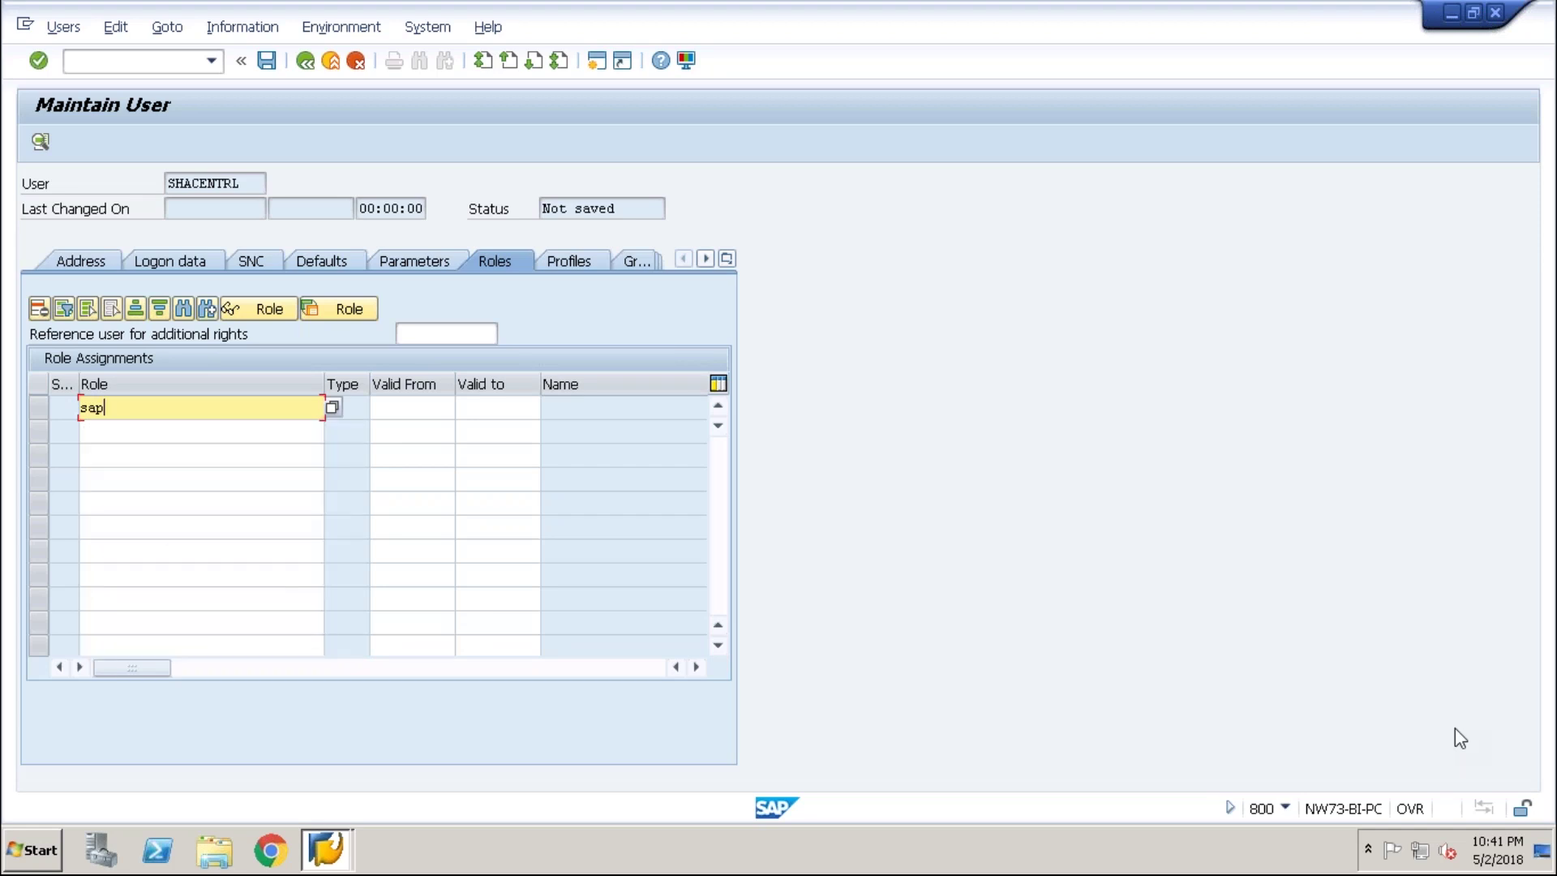
pyautogui.press('Down')
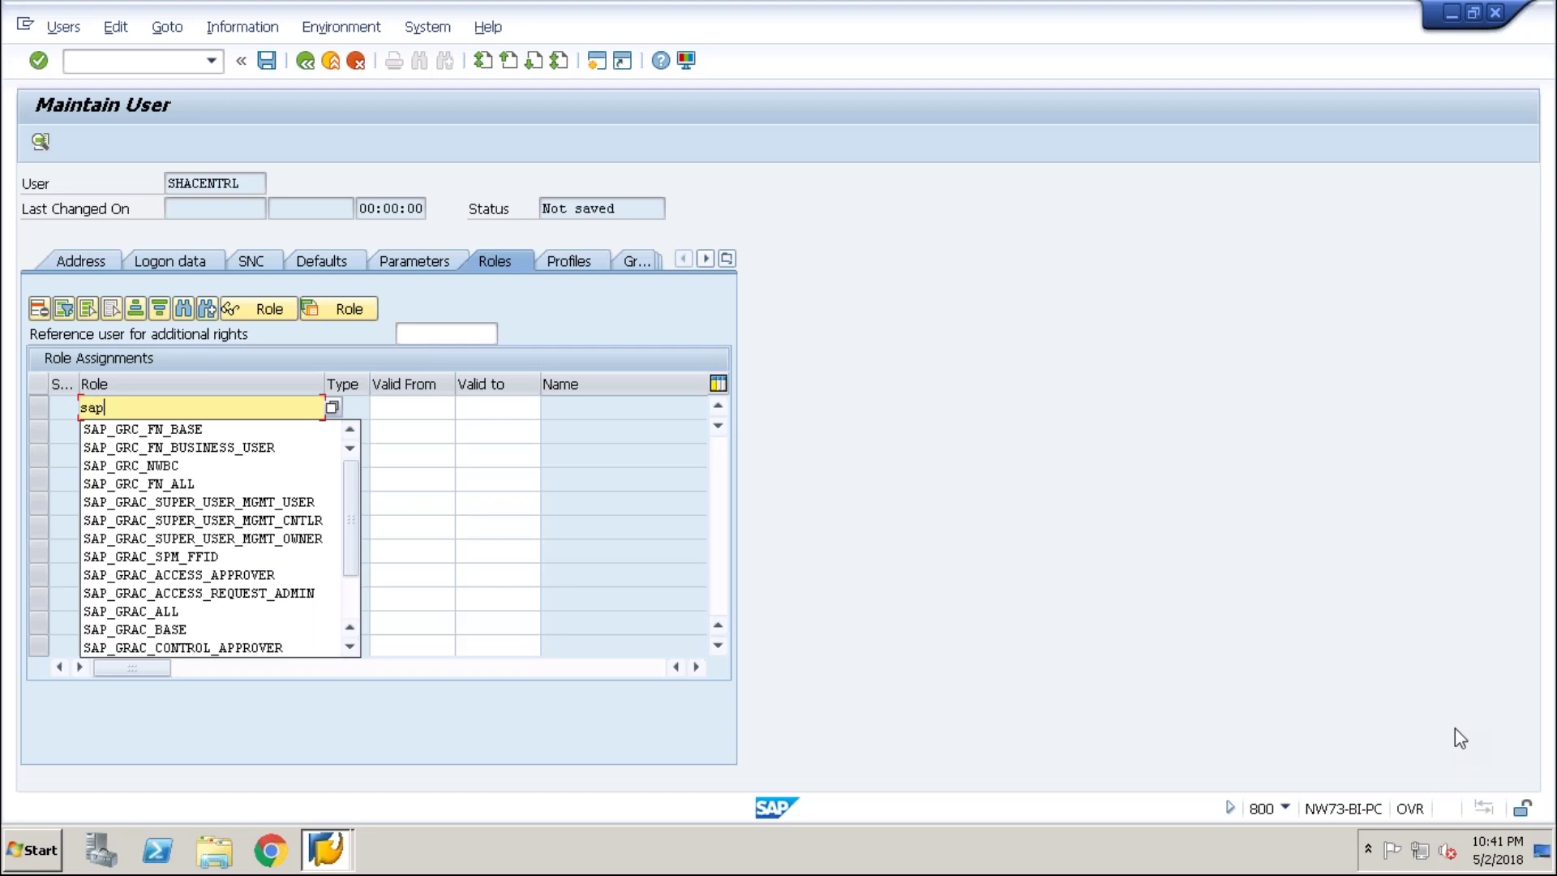
pyautogui.write('_')
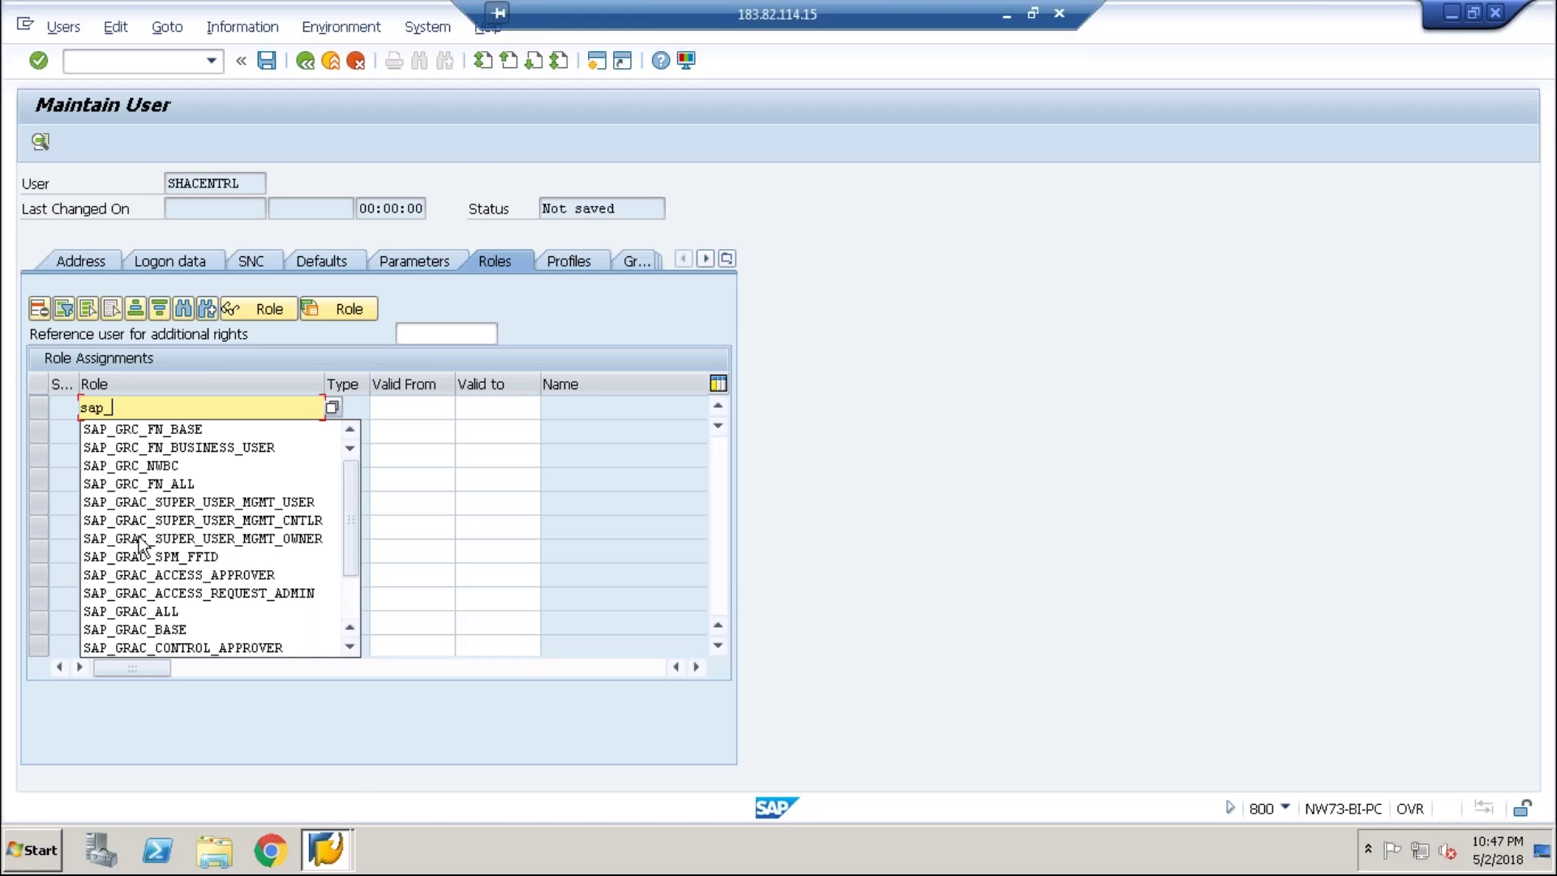
# - Dismiss the role-not-found error and search roles matching sap_bc_usr* with F4
pyautogui.press('Return')
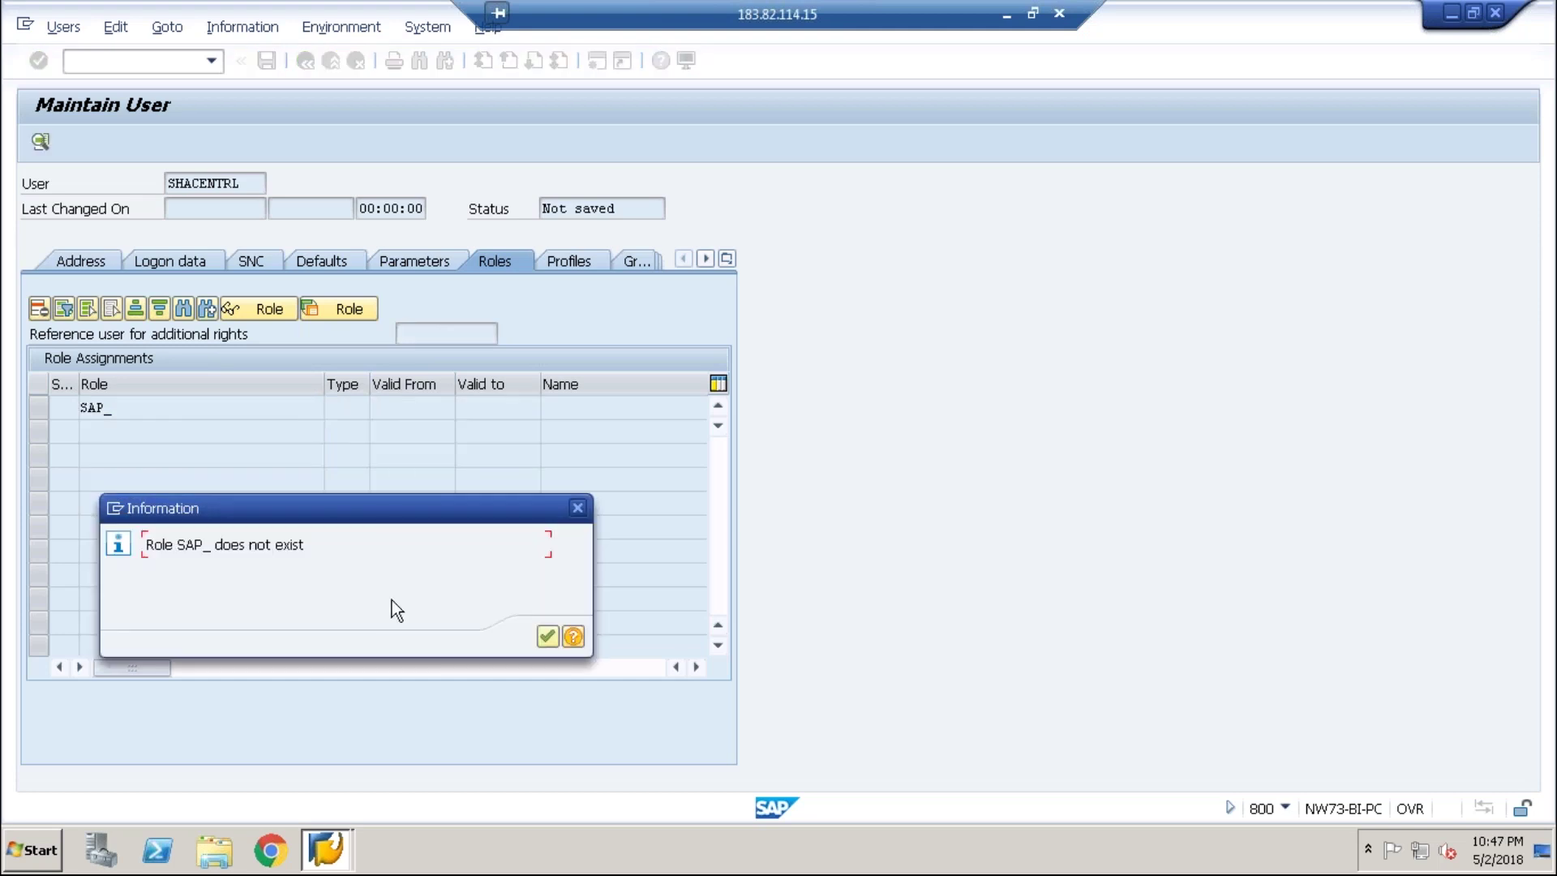
pyautogui.click(548, 635)
pyautogui.write('sap_')
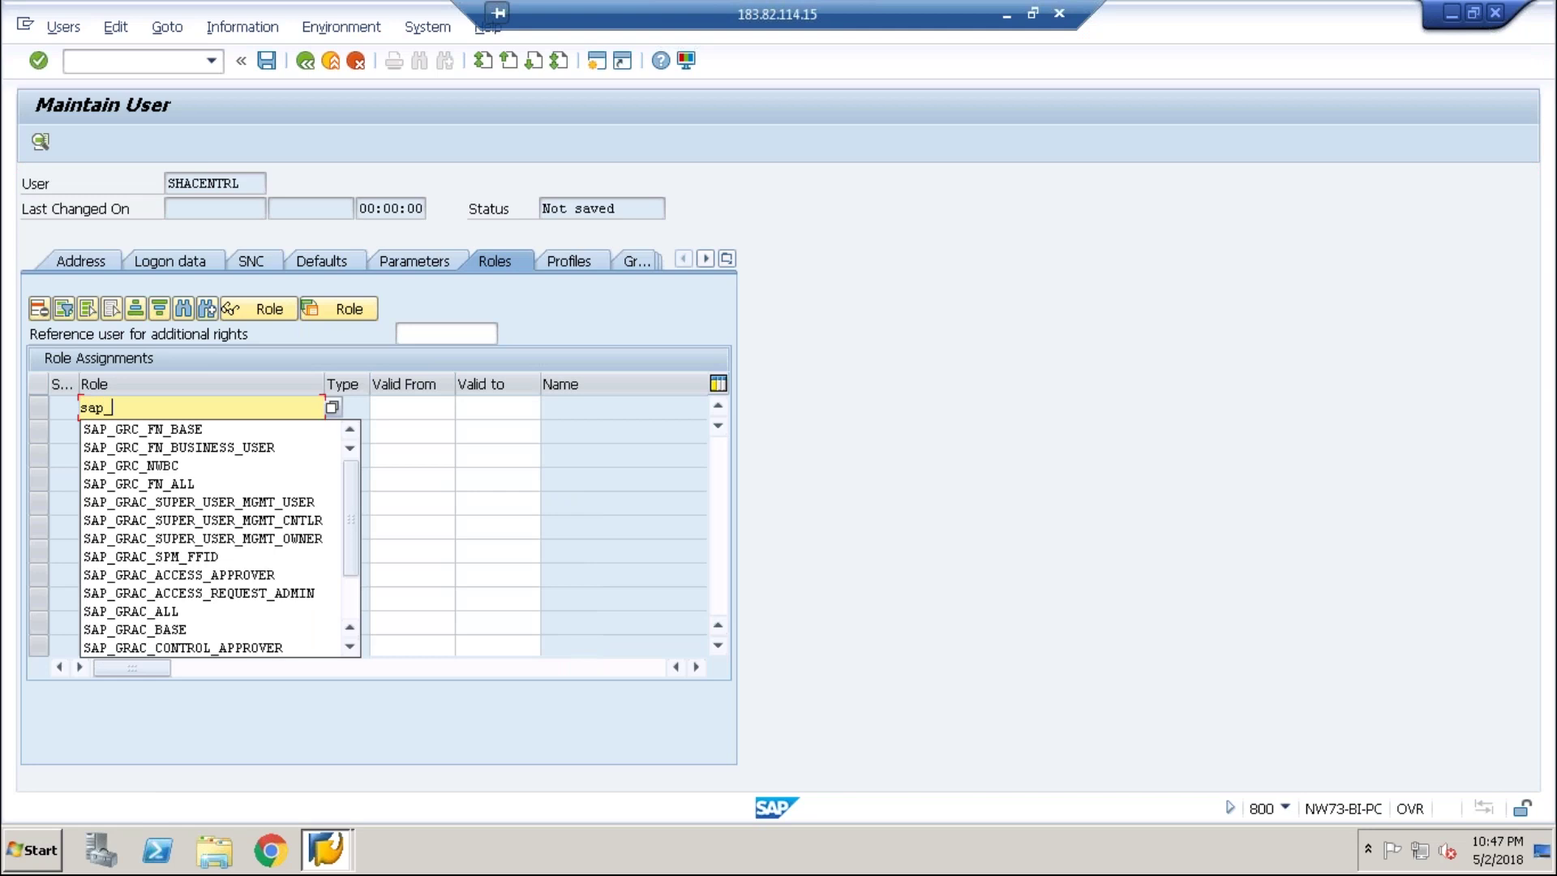
pyautogui.write('bc_c')
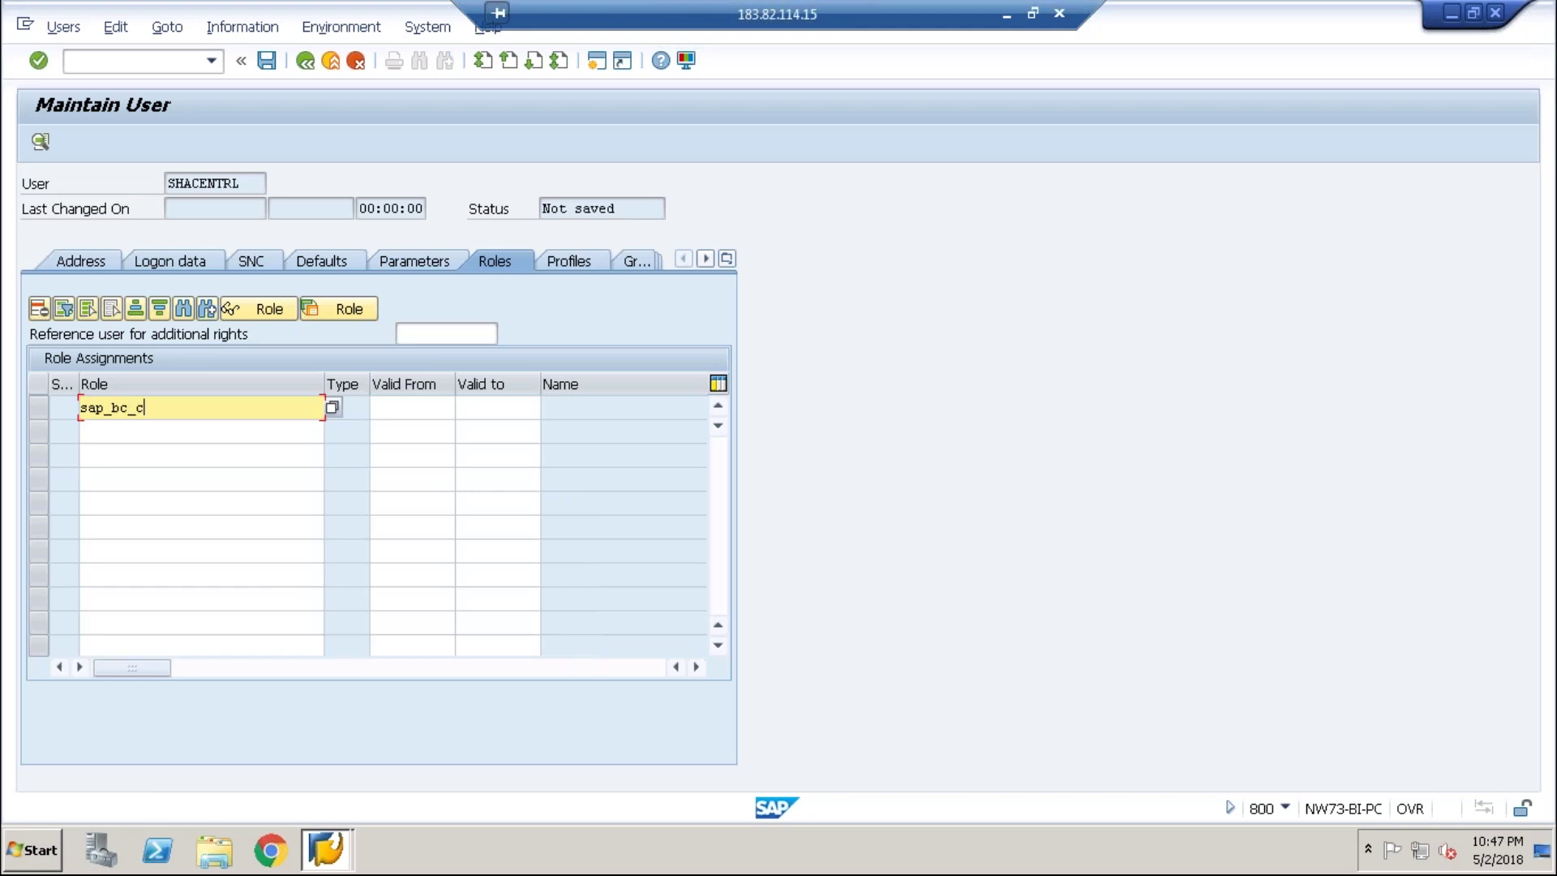
pyautogui.write('u')
pyautogui.press('BackSpace')
pyautogui.press('BackSpace')
pyautogui.write('usr*')
pyautogui.click(331, 406)
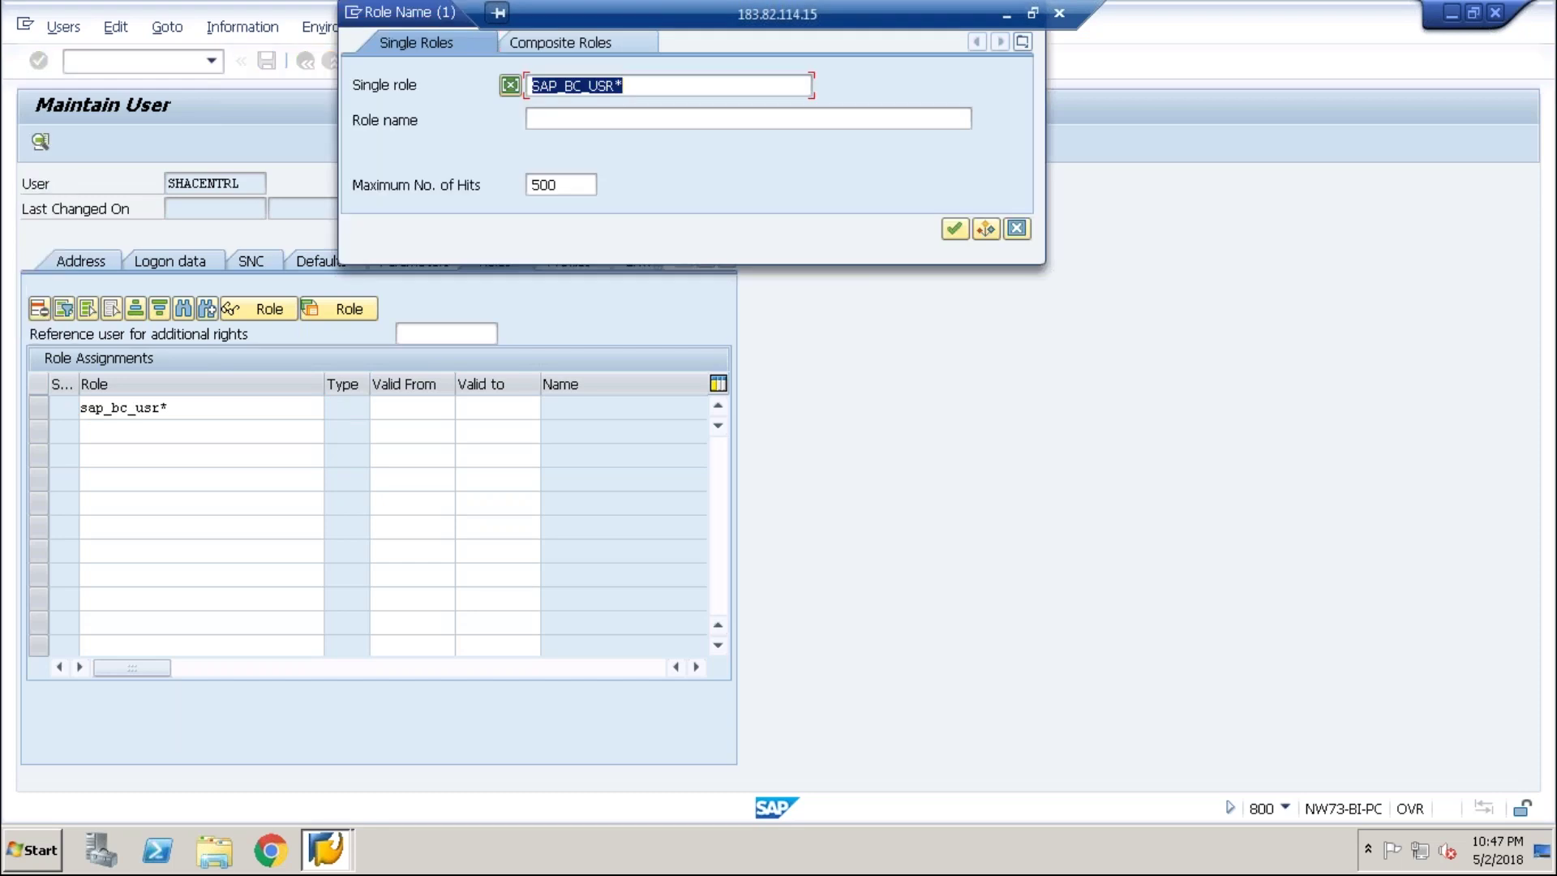
pyautogui.press('Return')
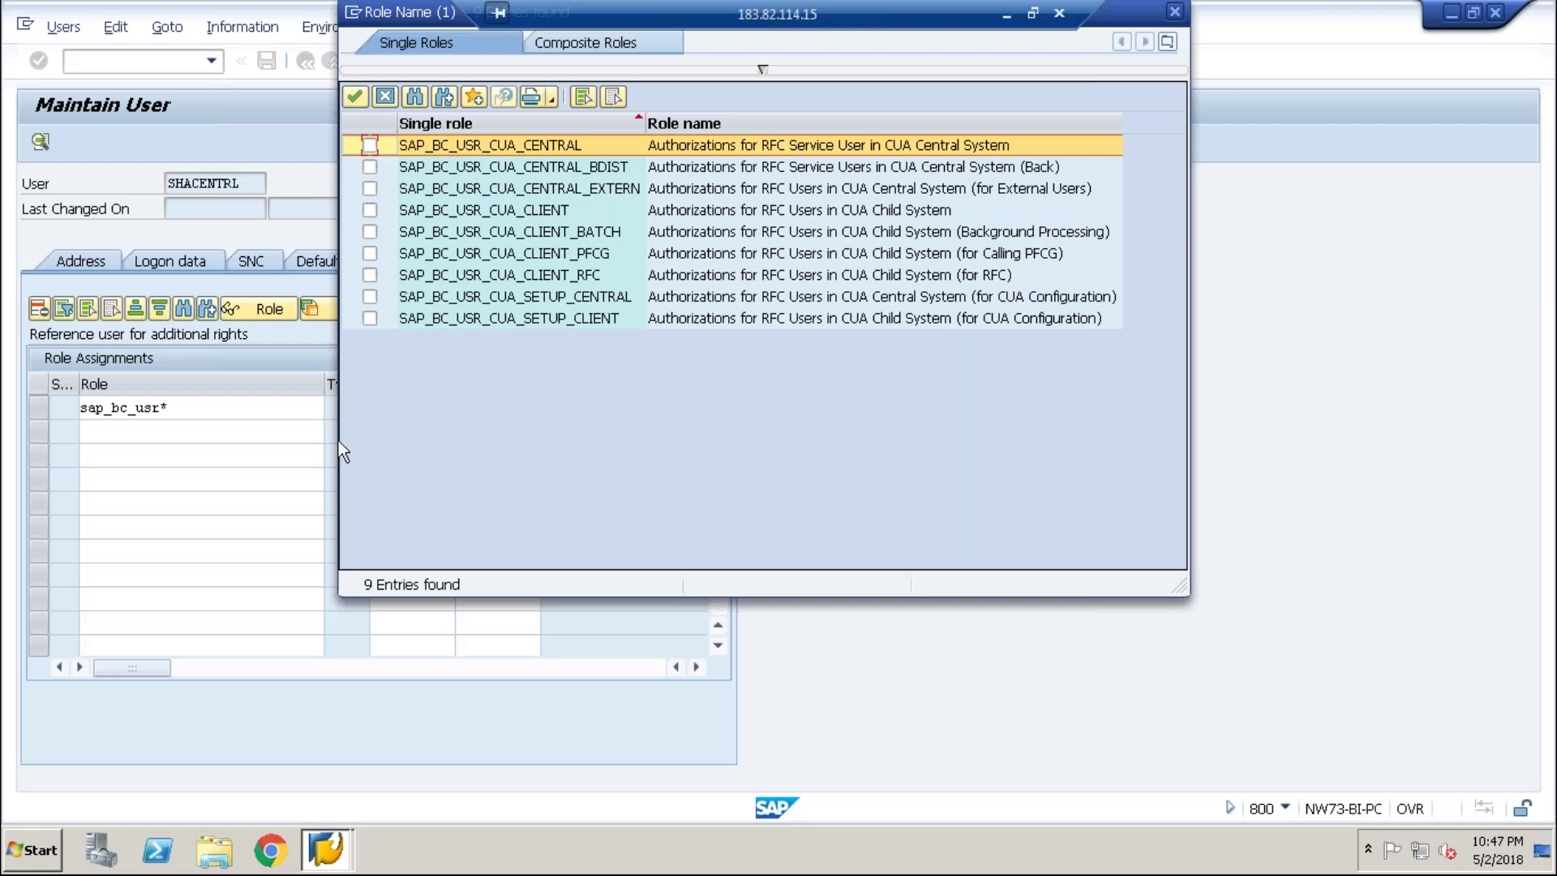
# - Add SAP_BC_USR_CUA_CENTRAL, _CENTRAL_BDIST and _CENTRAL_EXTERN to the user and save it
pyautogui.click(378, 166)
pyautogui.click(378, 190)
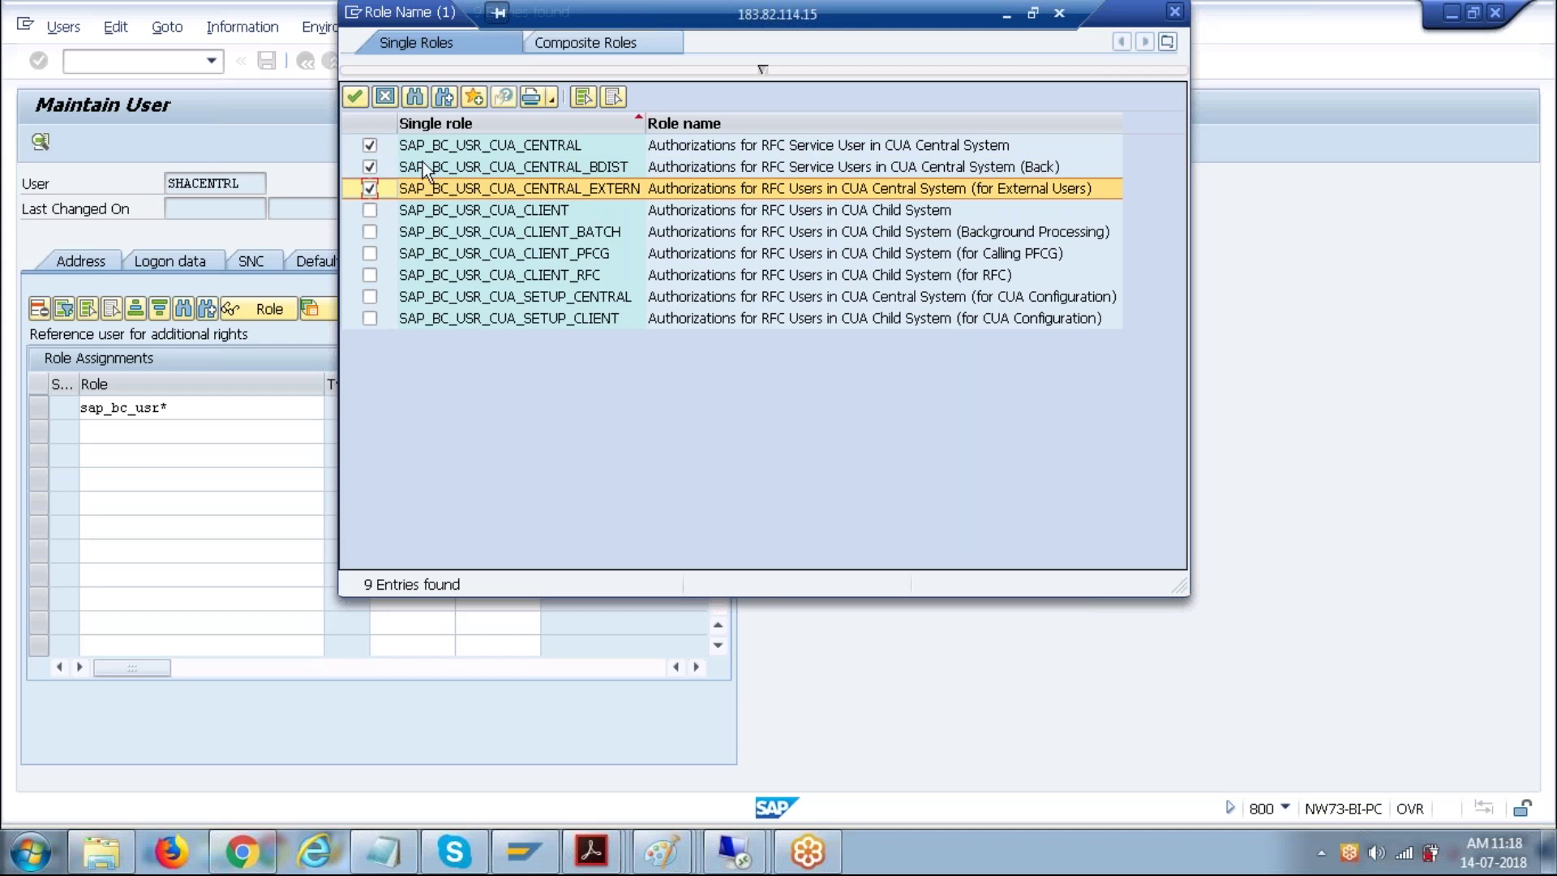
pyautogui.click(354, 97)
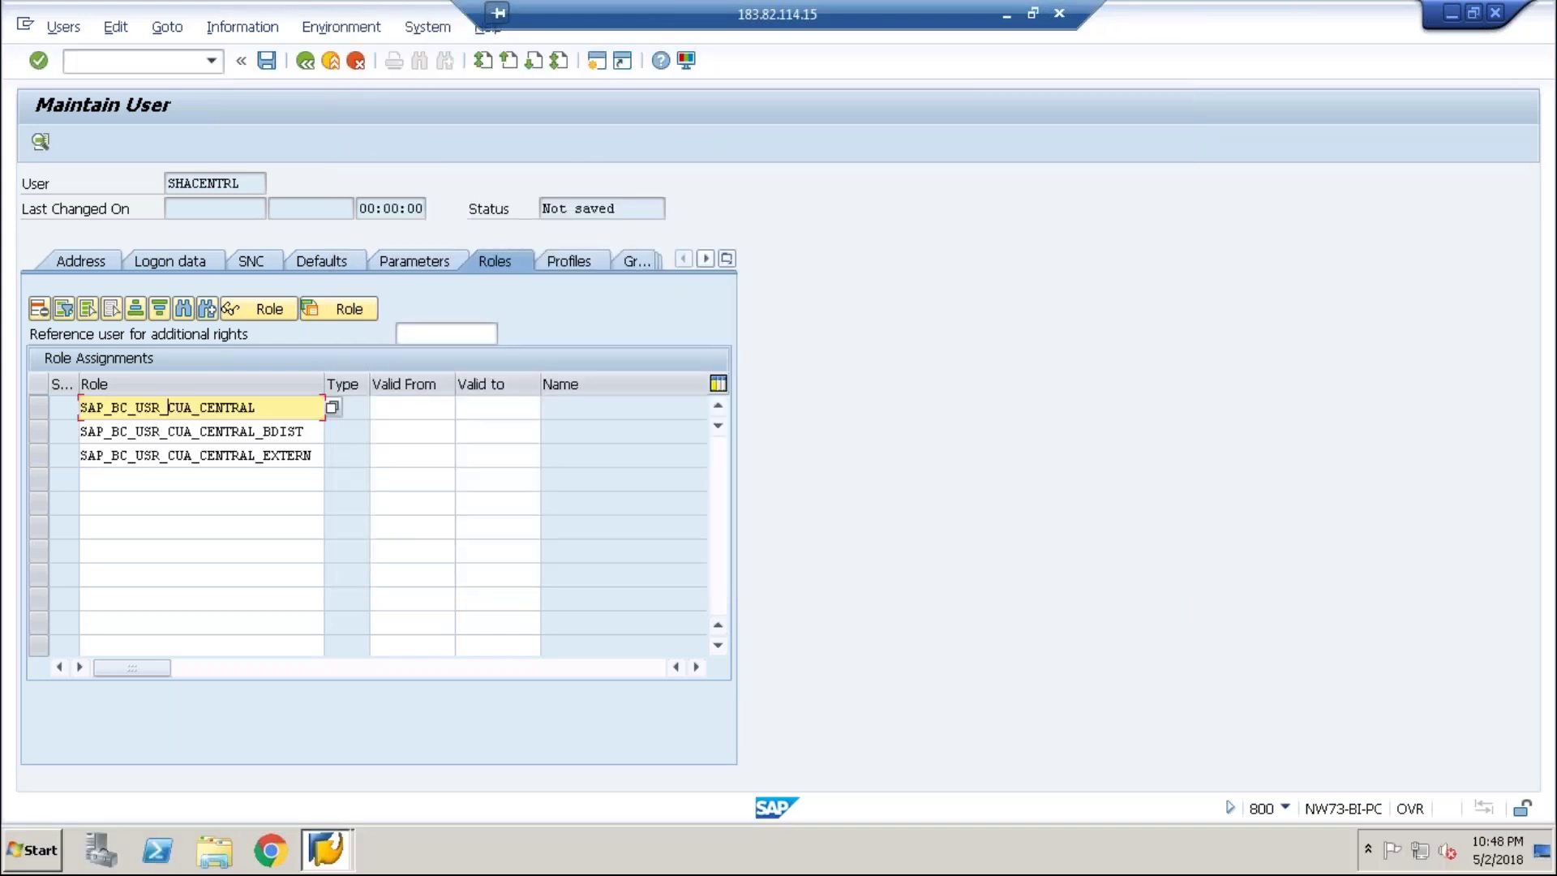
pyautogui.press('Return')
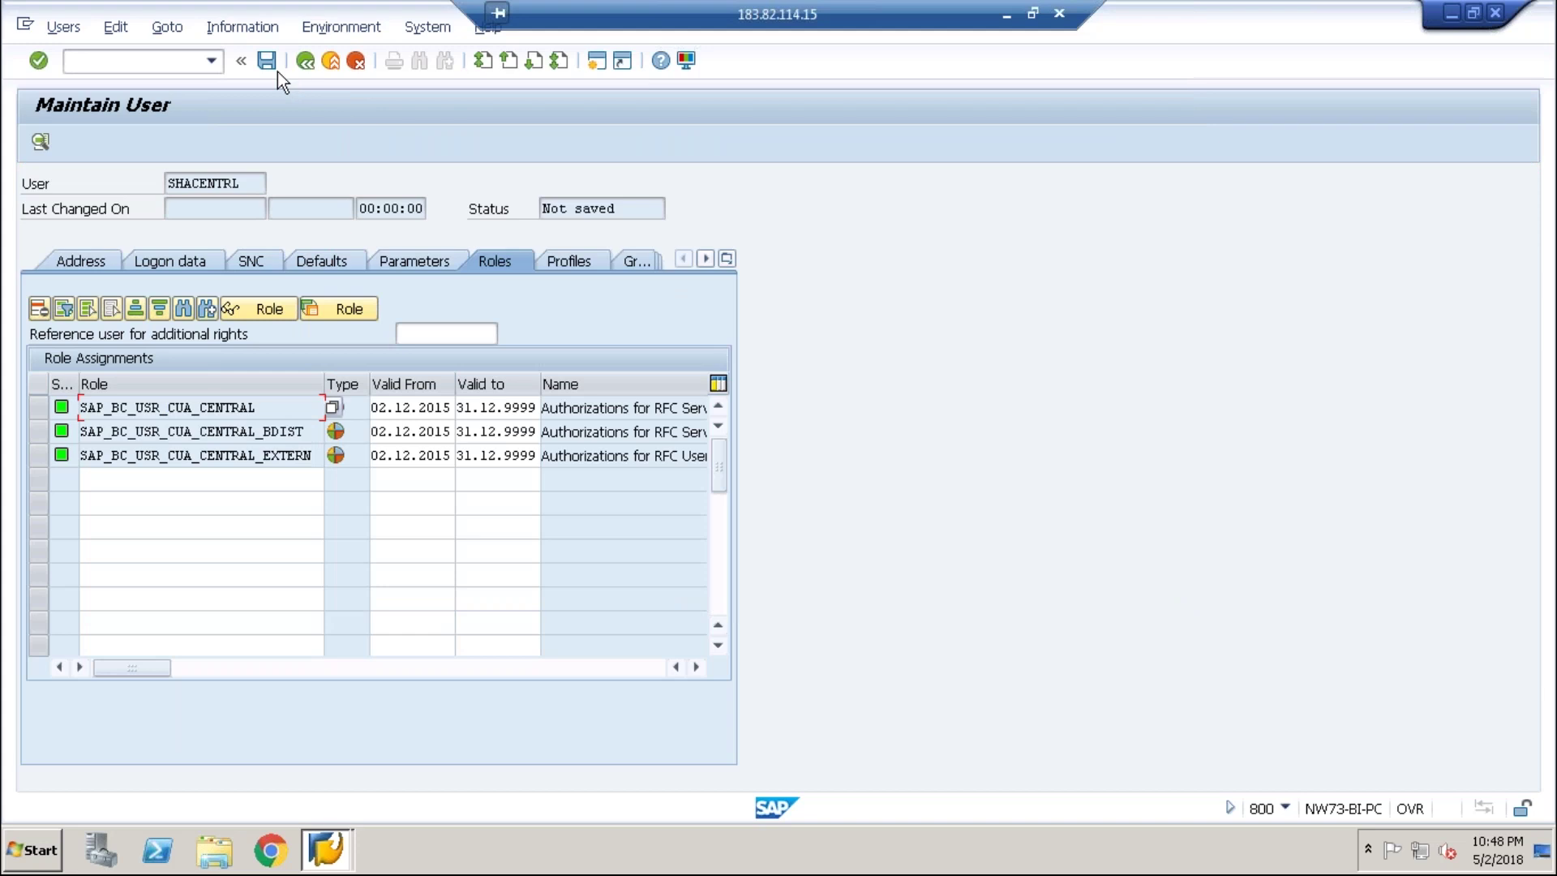
pyautogui.click(265, 61)
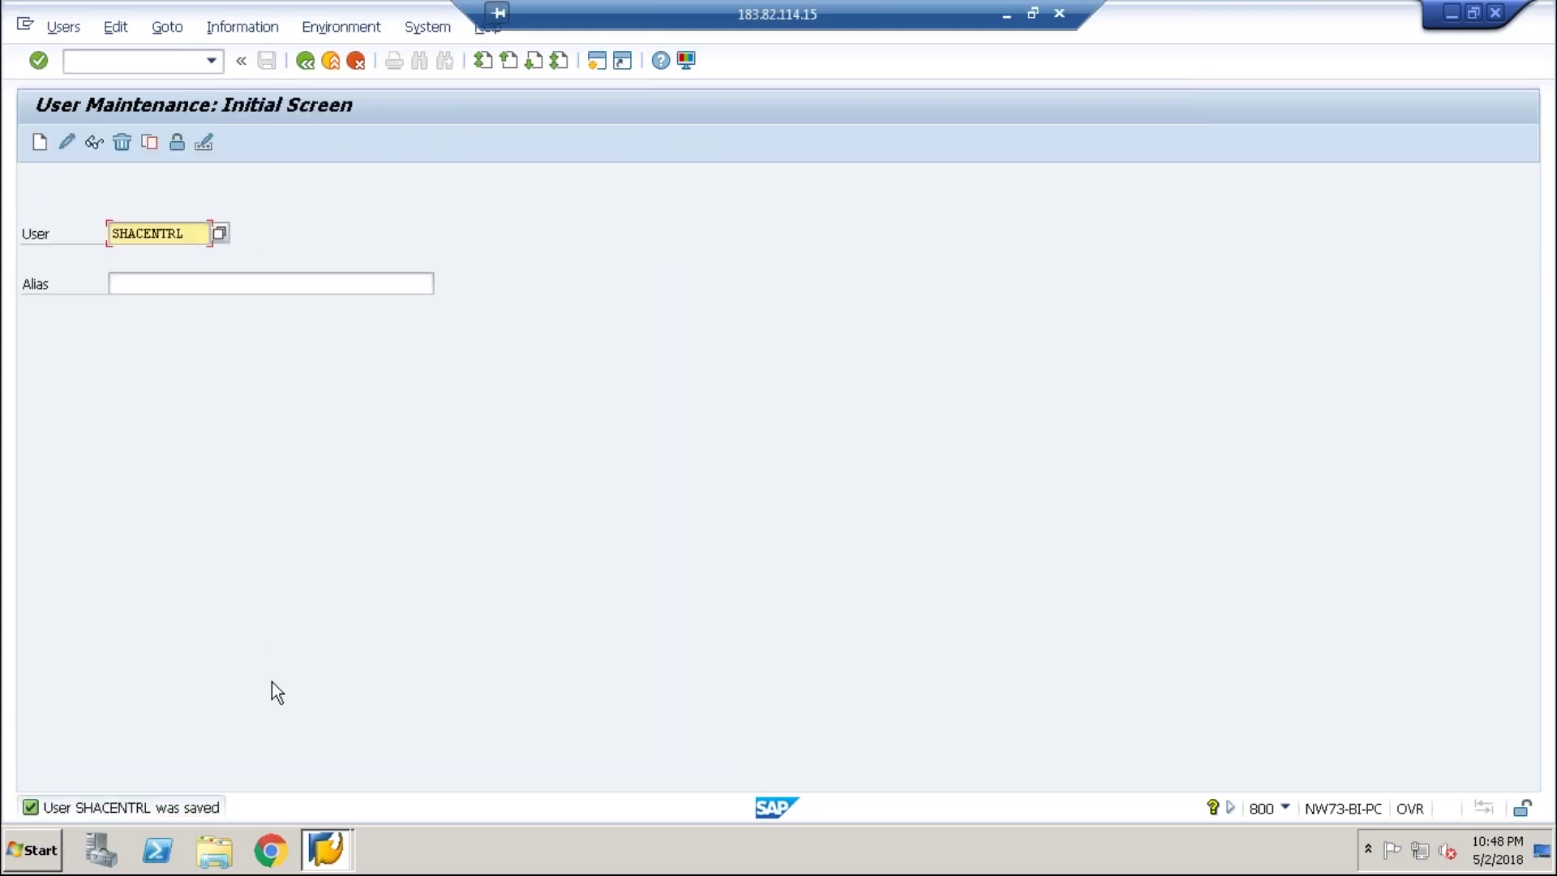
# - Log on to GRC10 from SAP Logon with the remembered user ID
pyautogui.click(324, 827)
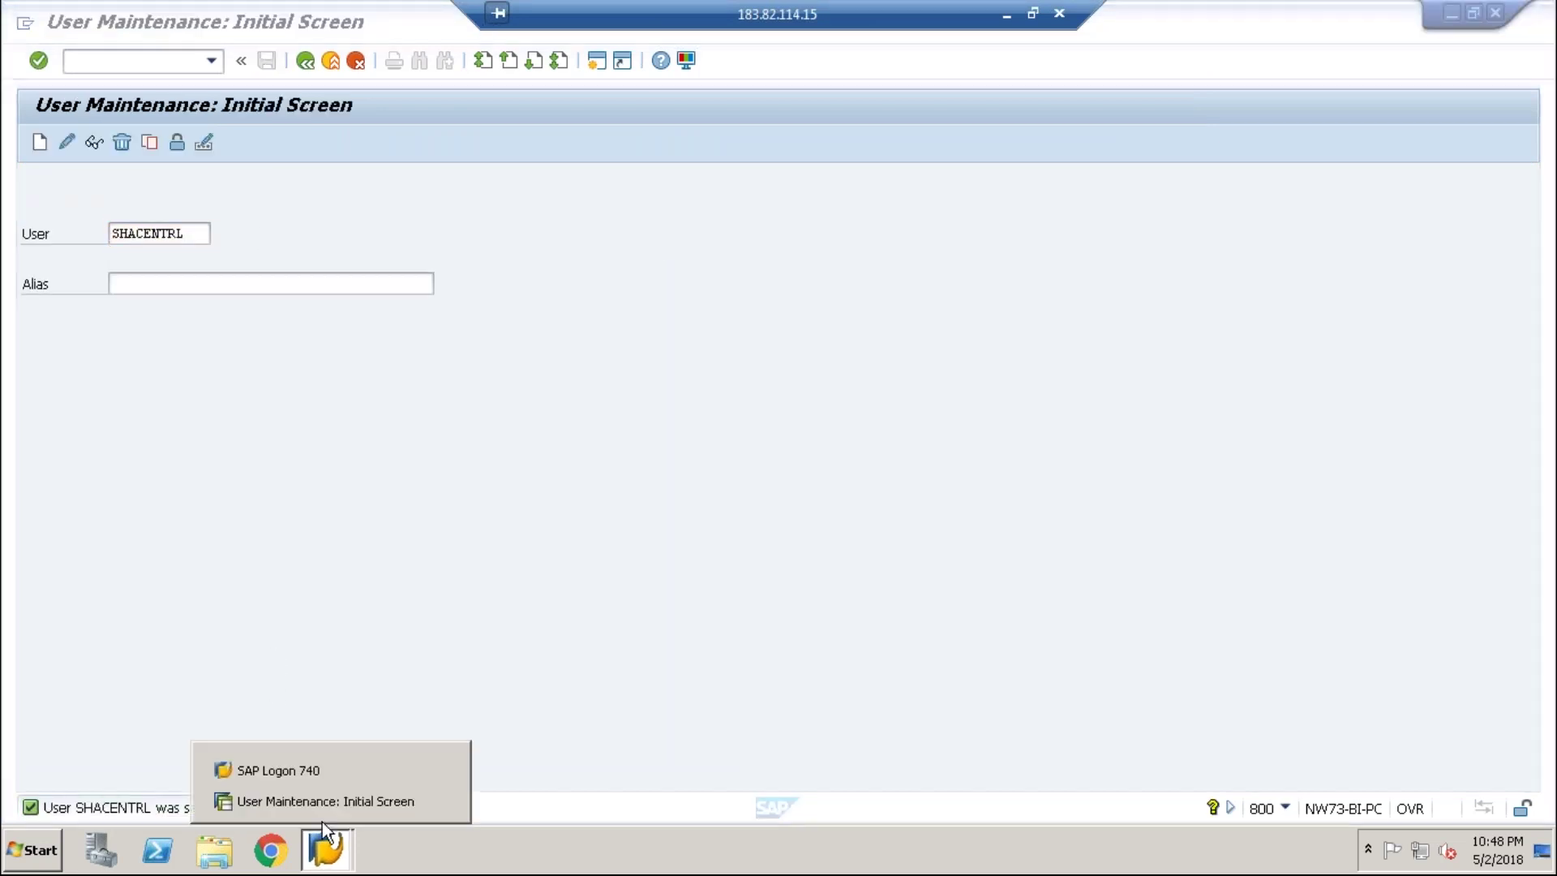
pyautogui.click(290, 774)
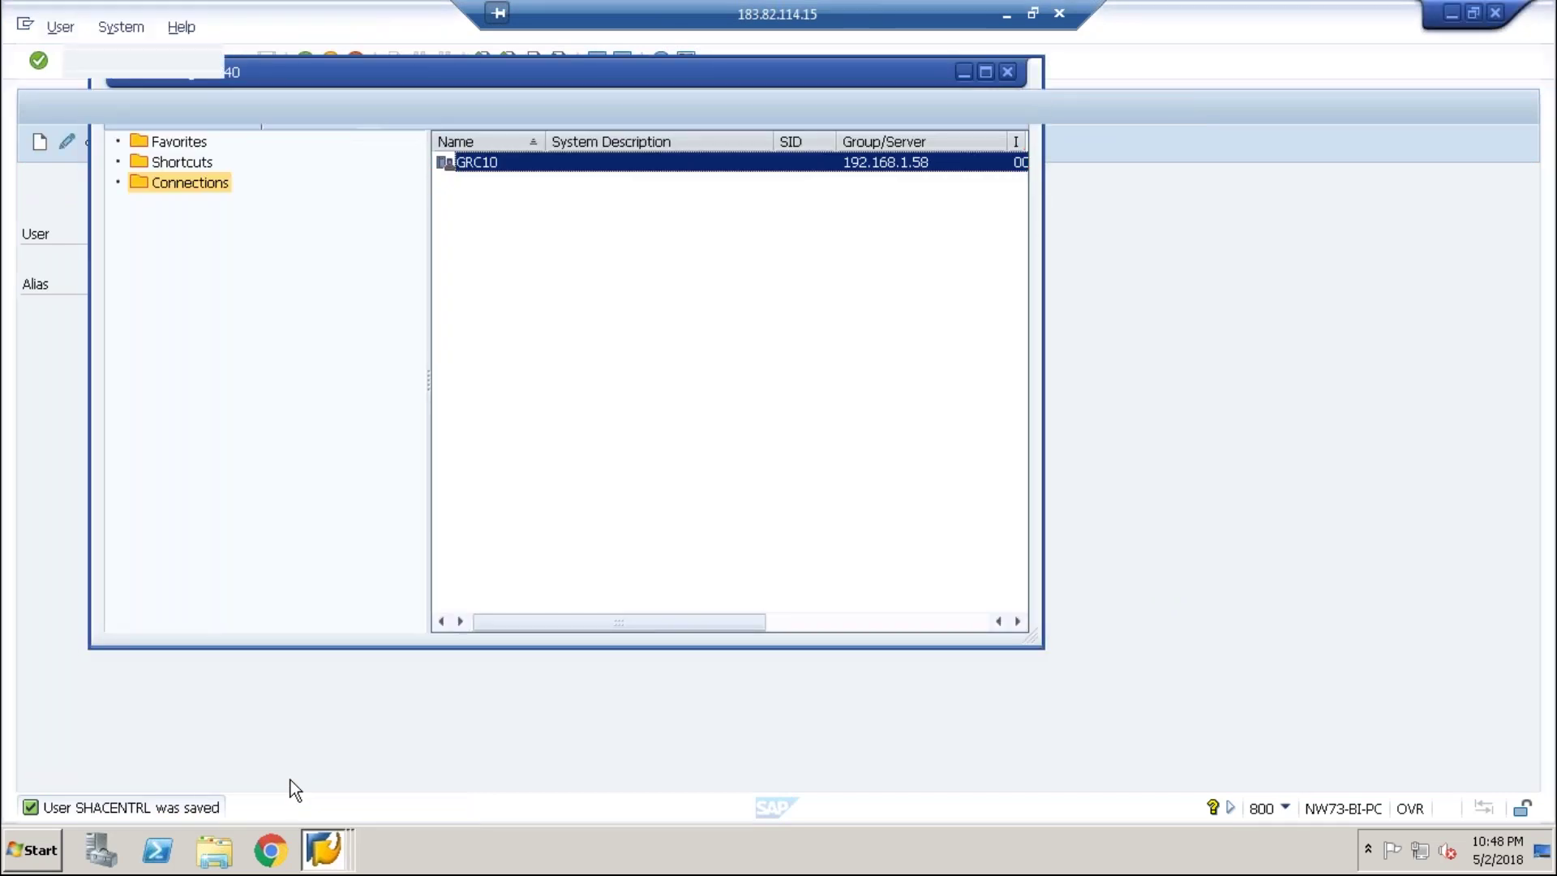
pyautogui.press('Return')
pyautogui.write('g')
pyautogui.press('Down')
pyautogui.press('Down')
pyautogui.press('Down')
pyautogui.press('Down')
pyautogui.press('Return')
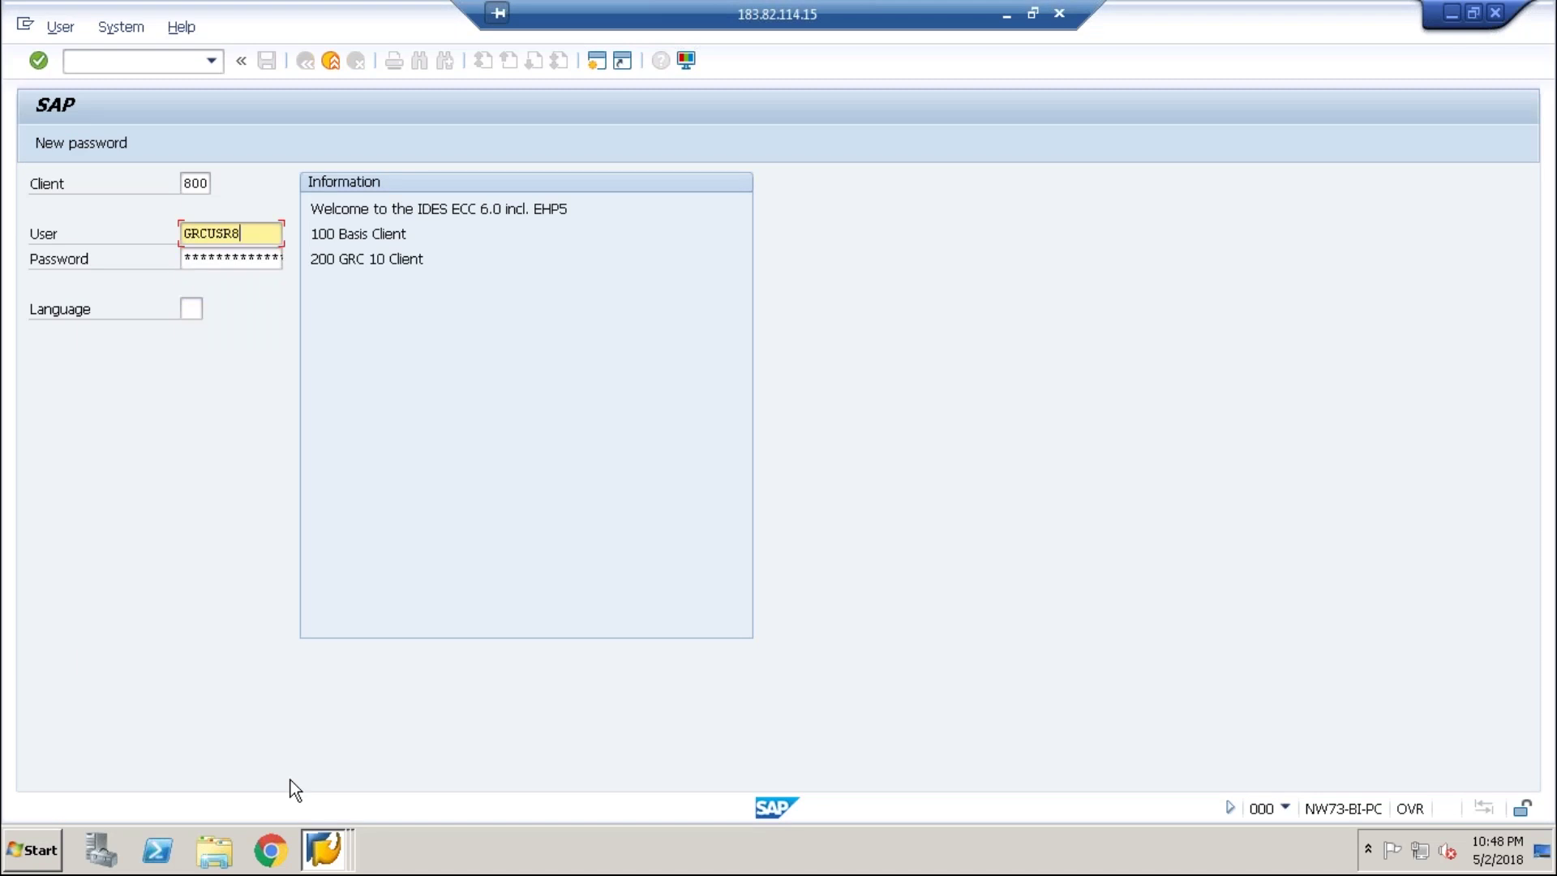
pyautogui.press('Tab')
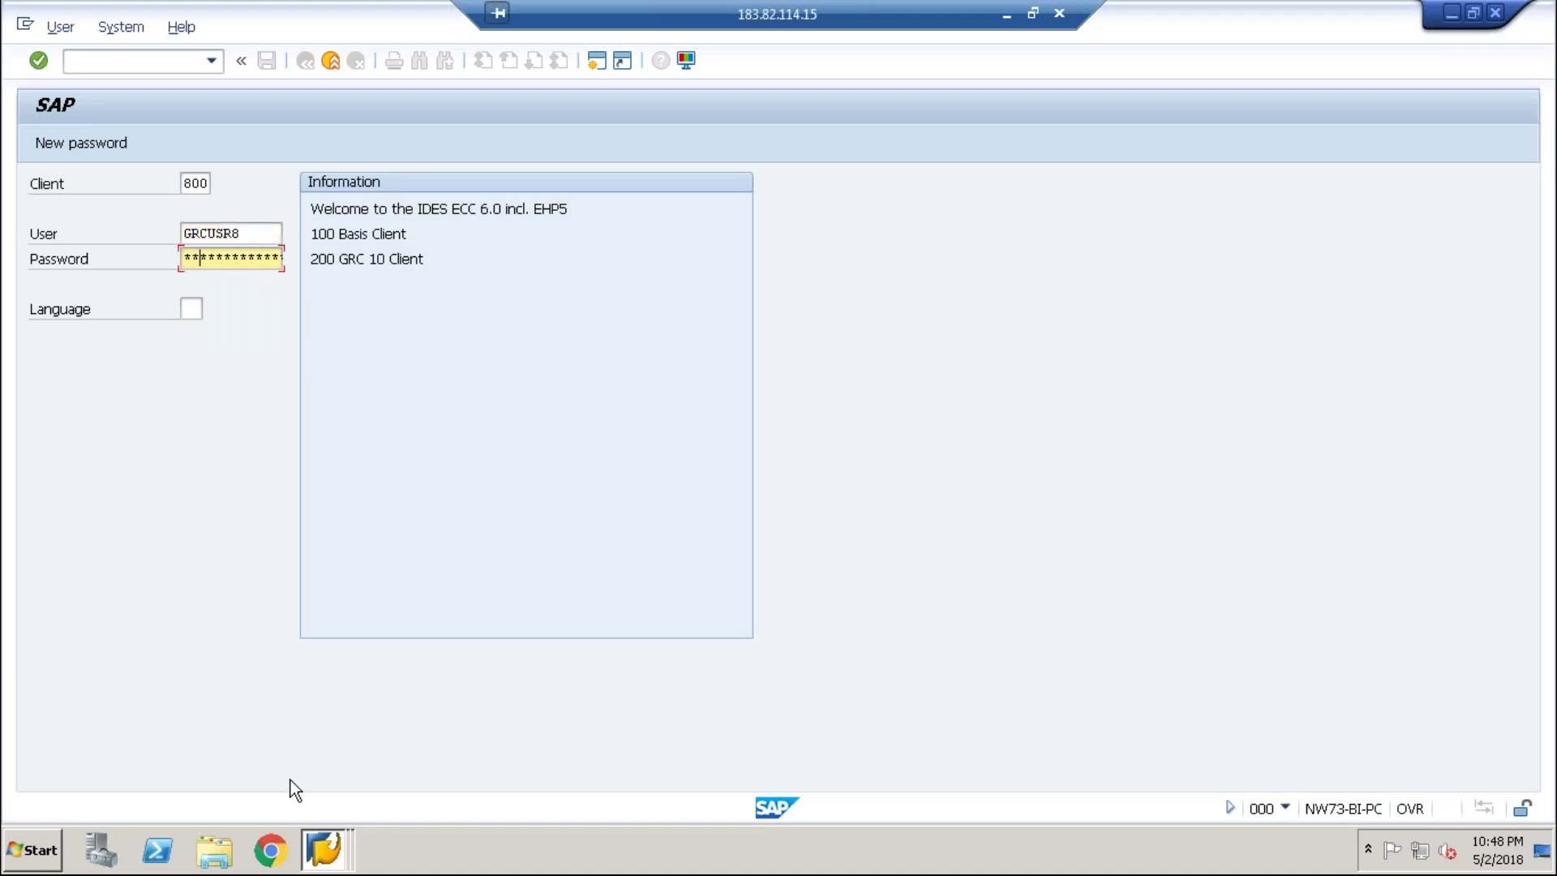
pyautogui.press('Return')
# - Start transaction SU01 in the new session
pyautogui.write('s')
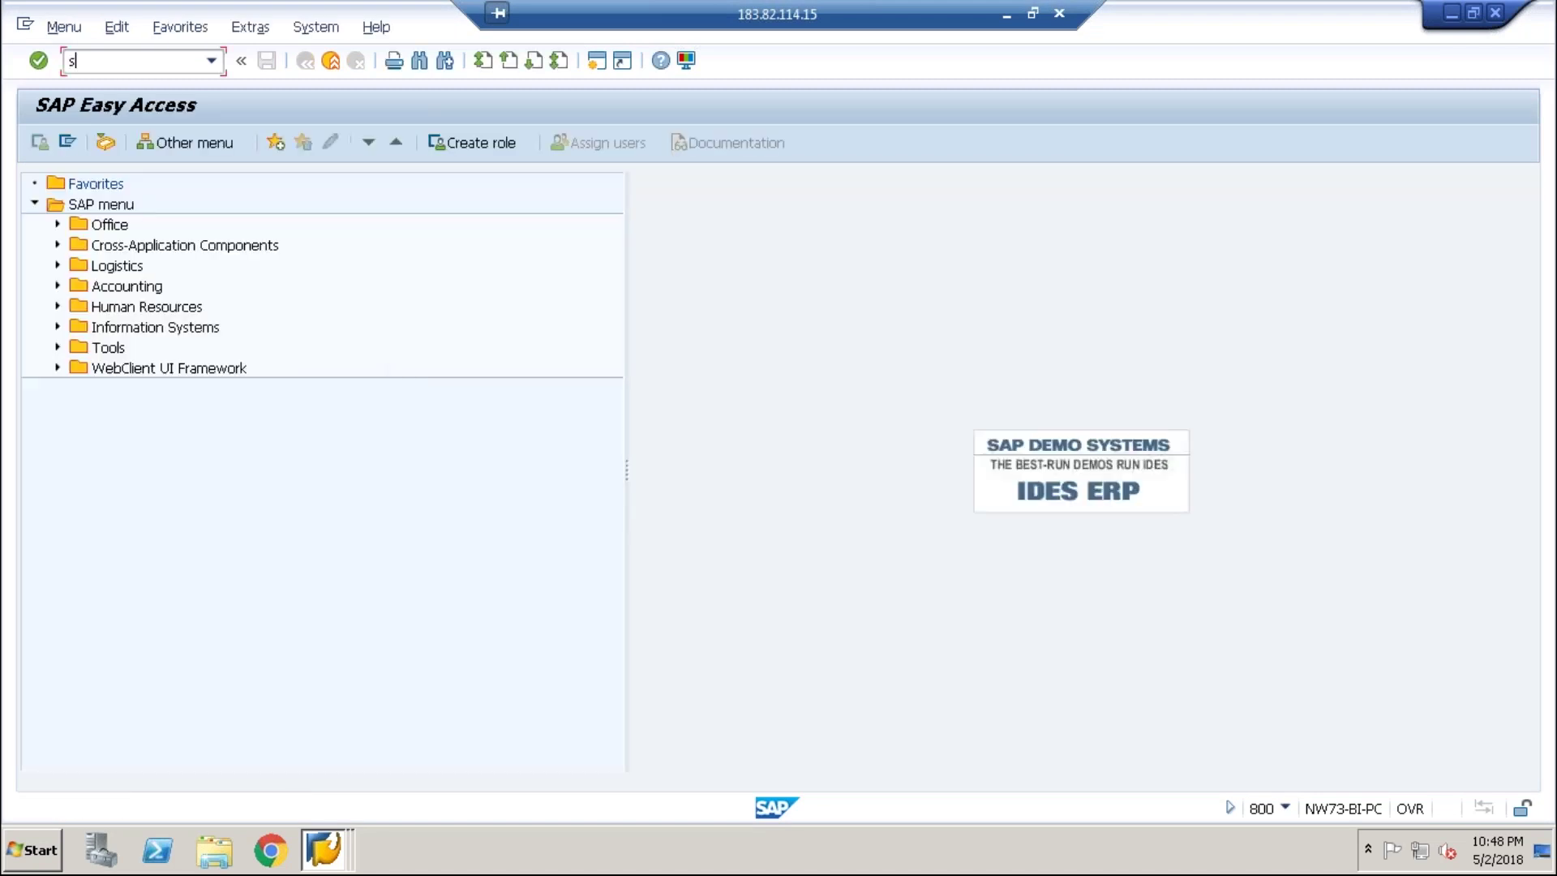
pyautogui.write('u01')
pyautogui.press('Return')
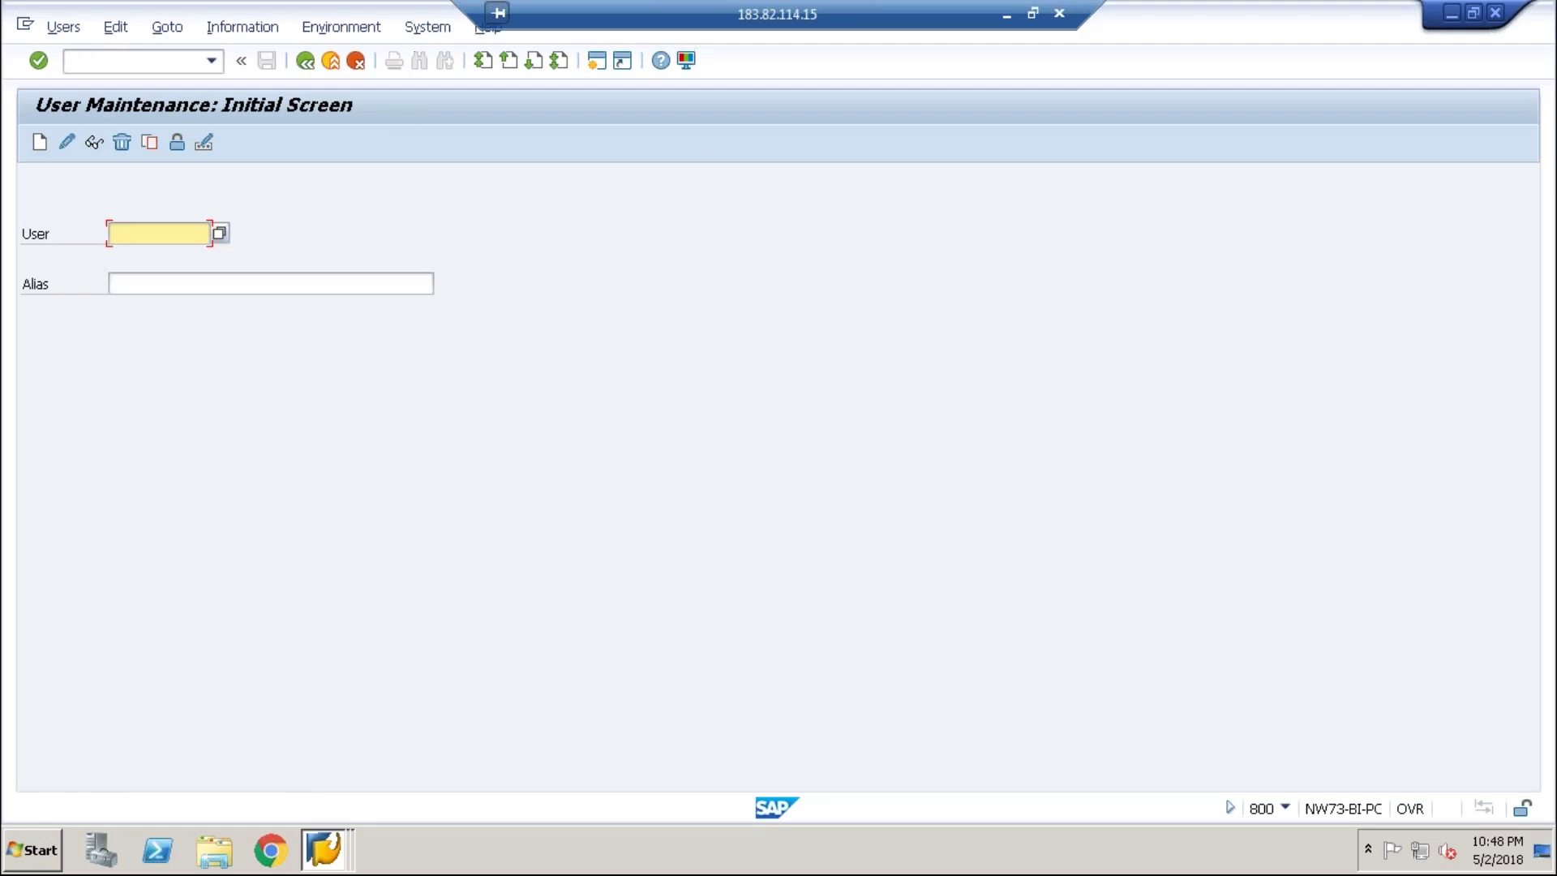
pyautogui.click(324, 849)
# - Open a new GRC10 logon and enter client 200 and the user name
pyautogui.click(318, 738)
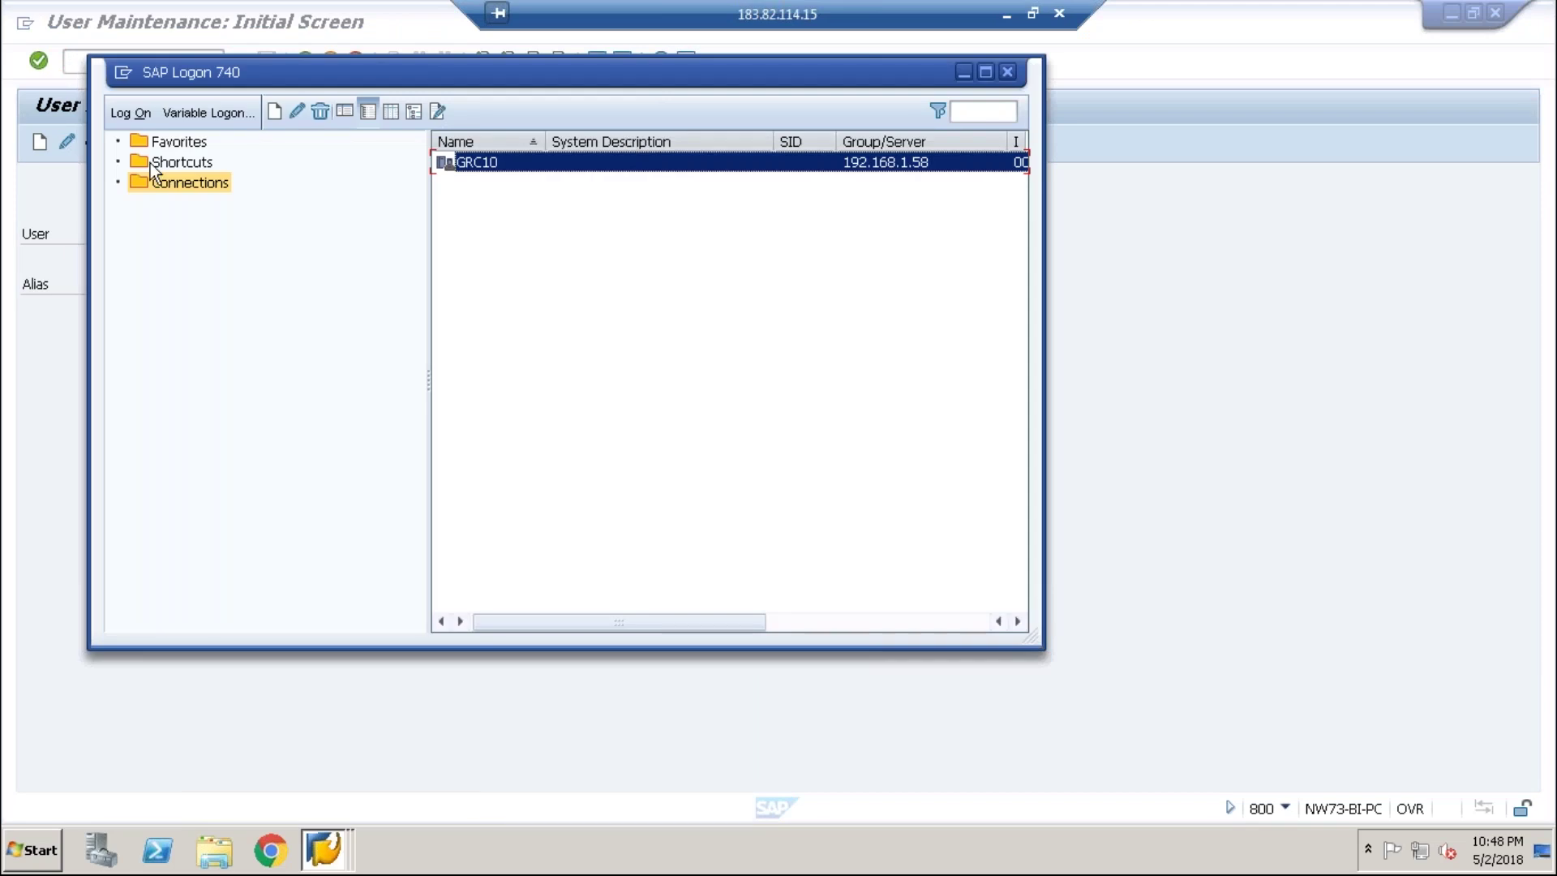
pyautogui.click(177, 120)
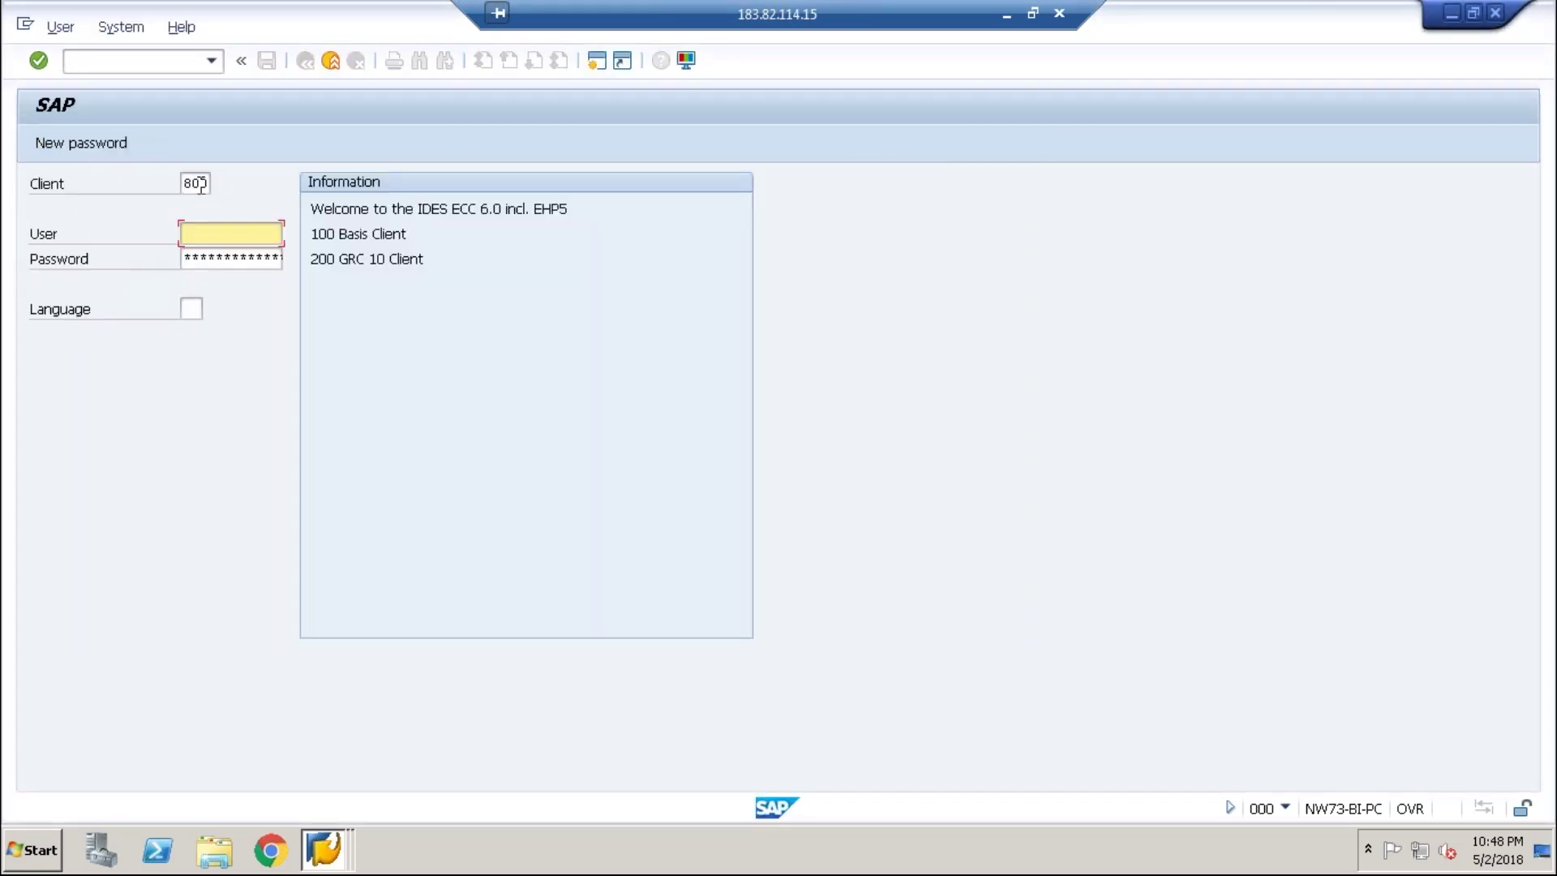
pyautogui.doubleClick(200, 186)
pyautogui.write('200')
pyautogui.press('Tab')
pyautogui.write('user')
pyautogui.press('BackSpace')
pyautogui.press('BackSpace')
pyautogui.press('BackSpace')
pyautogui.press('BackSpace')
pyautogui.write('sha')
pyautogui.press('Down')
pyautogui.press('Return')
pyautogui.press('Tab')
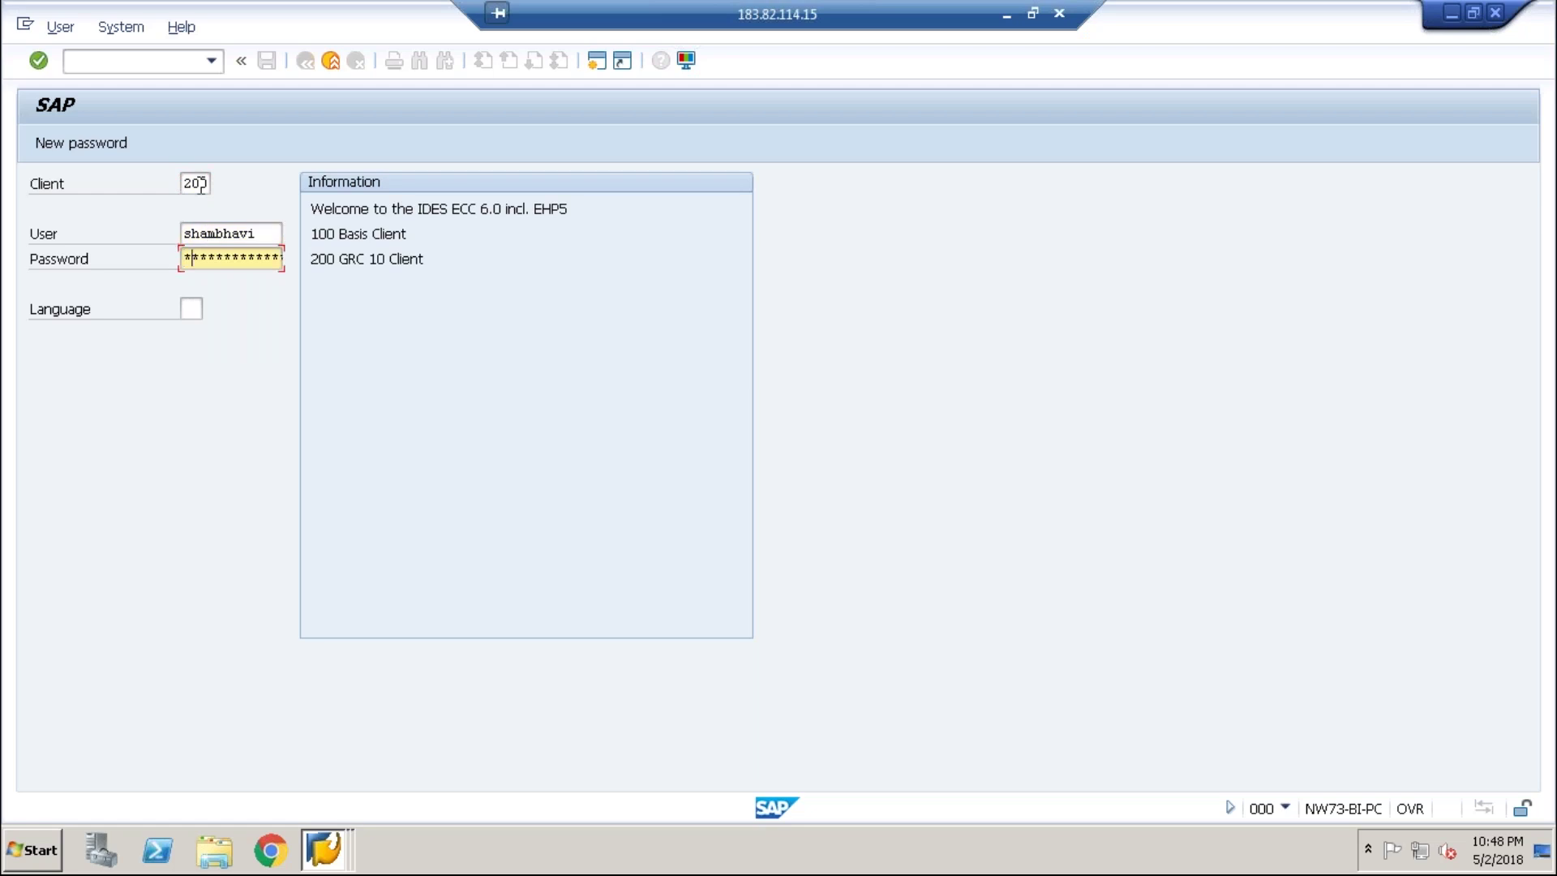
# - Enter the password and submit the logon twice, getting 'Name or password is incorrect'
pyautogui.write('***')
pyautogui.press('Left')
pyautogui.press('Left')
pyautogui.press('Right')
pyautogui.press('Left')
pyautogui.press('Left')
pyautogui.write('********')
pyautogui.press('Return')
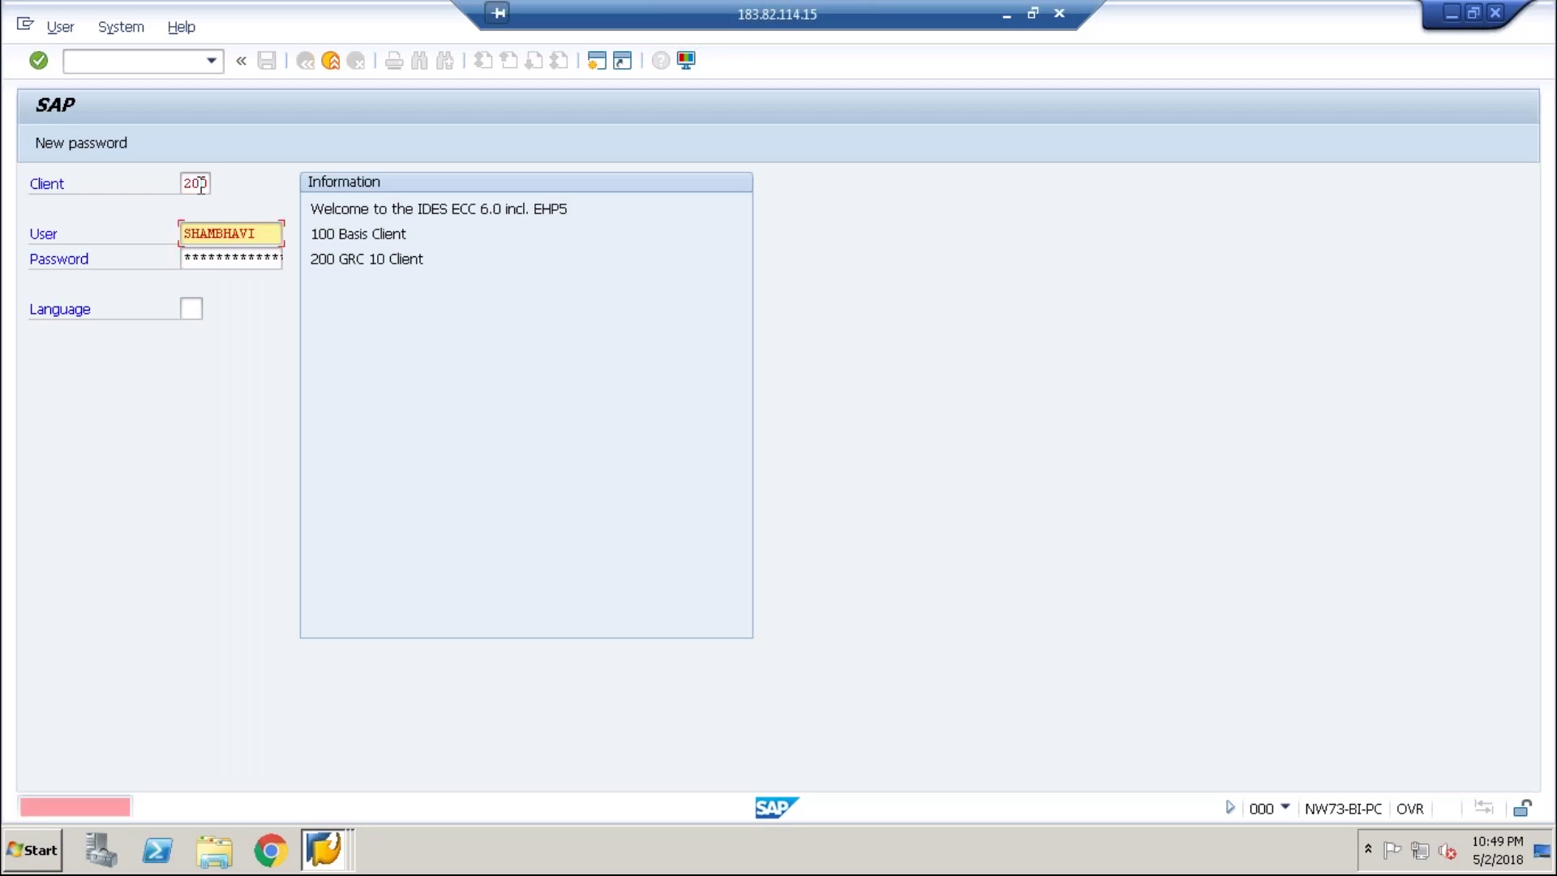
pyautogui.write('******')
pyautogui.press('Return')
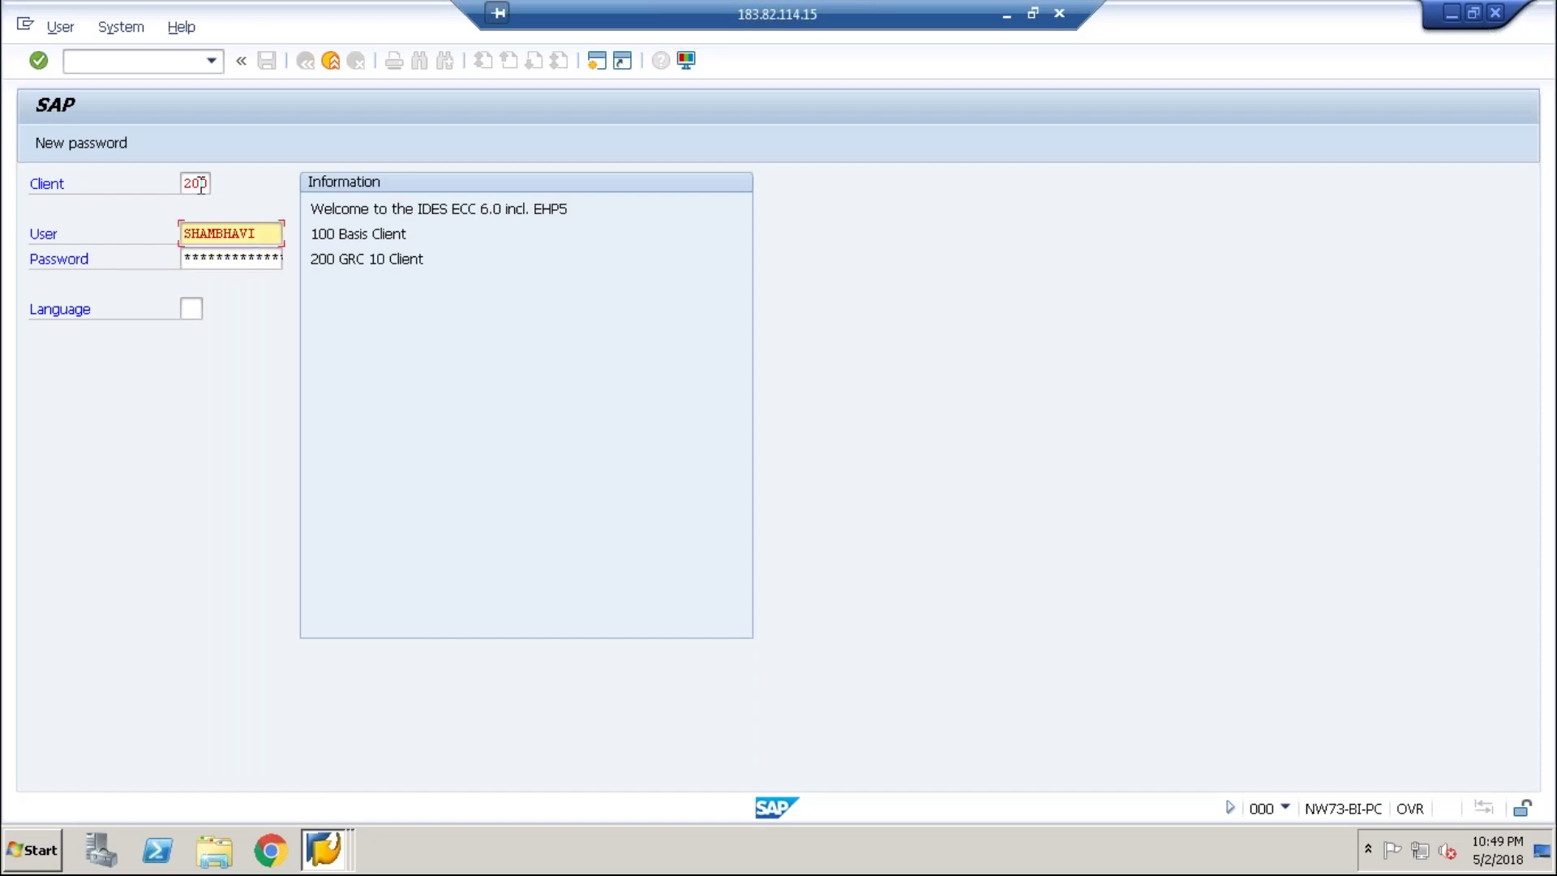
pyautogui.click(248, 259)
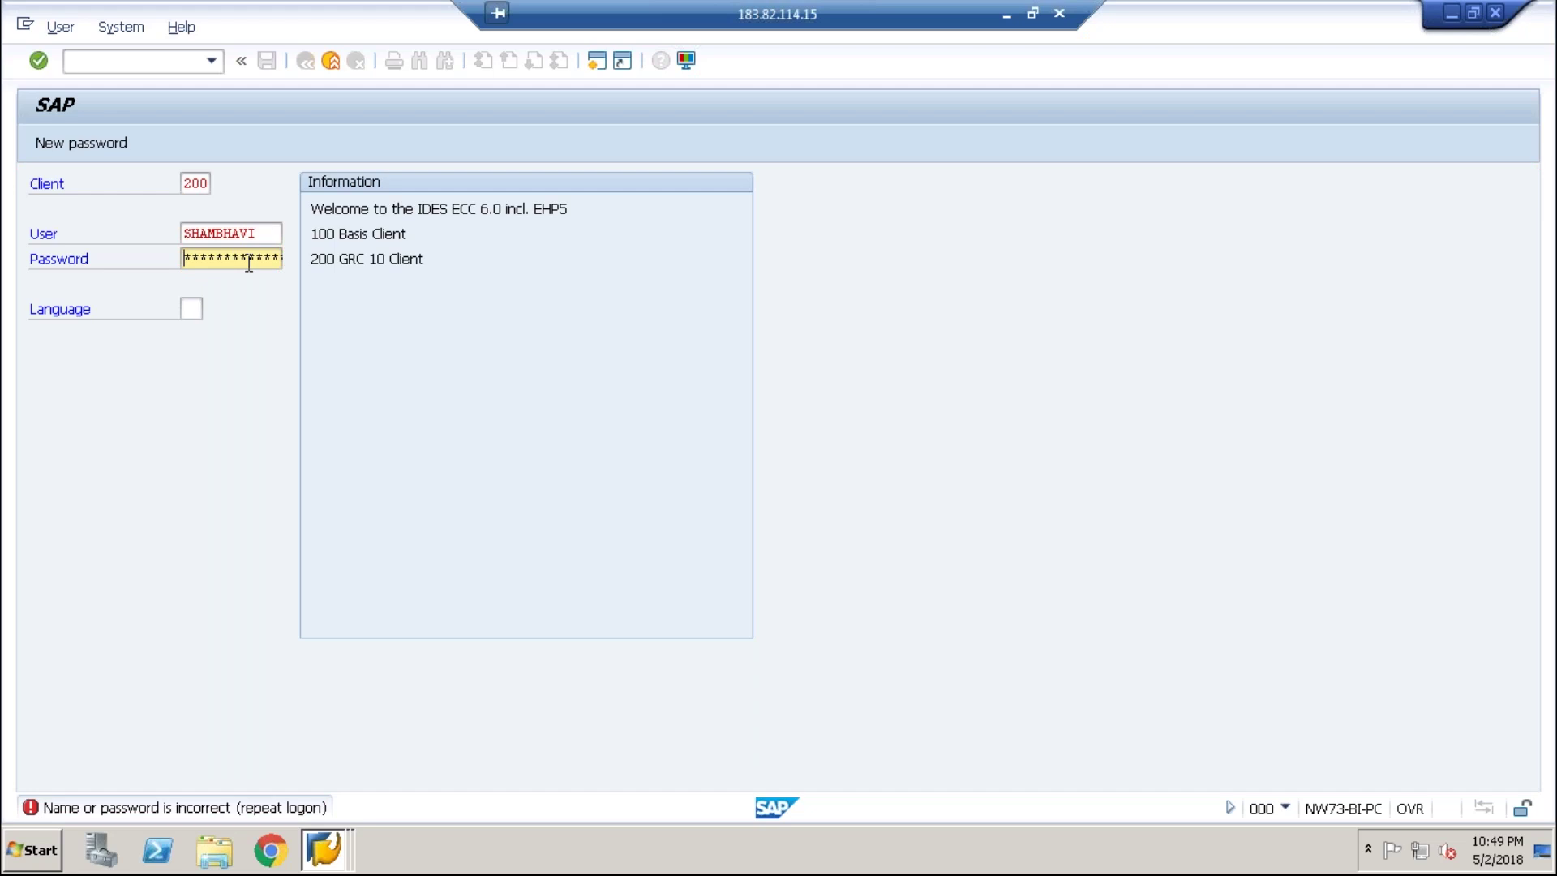
pyautogui.press('super+r')
pyautogui.write('n')
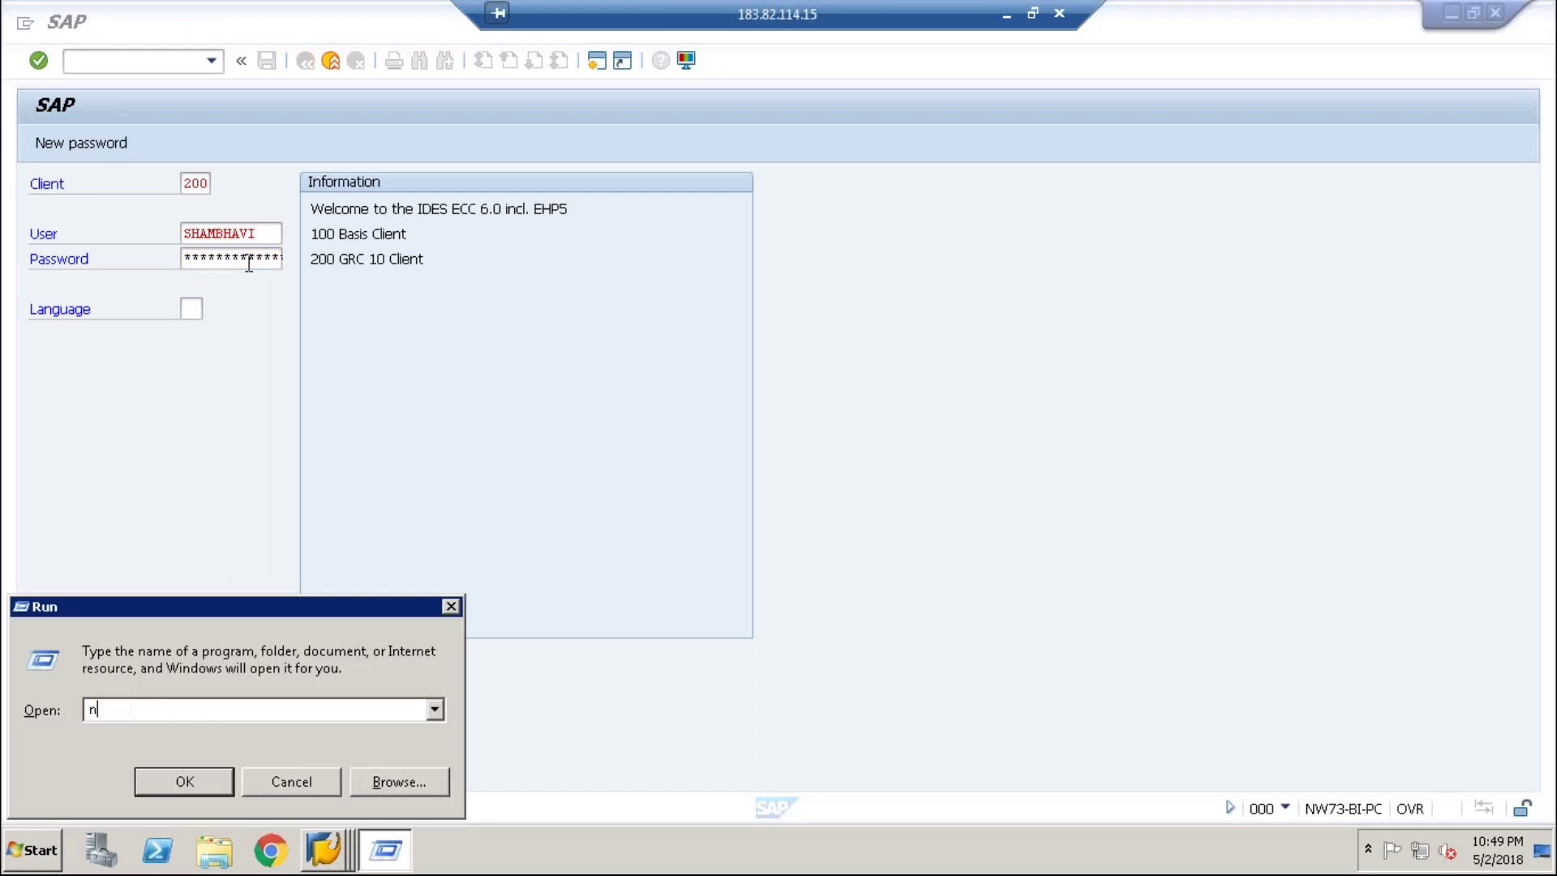
pyautogui.write('otp')
# - Launch Notepad via Run, type the password text and select it
pyautogui.press('BackSpace')
pyautogui.press('Down')
pyautogui.press('Return')
pyautogui.press('super+r')
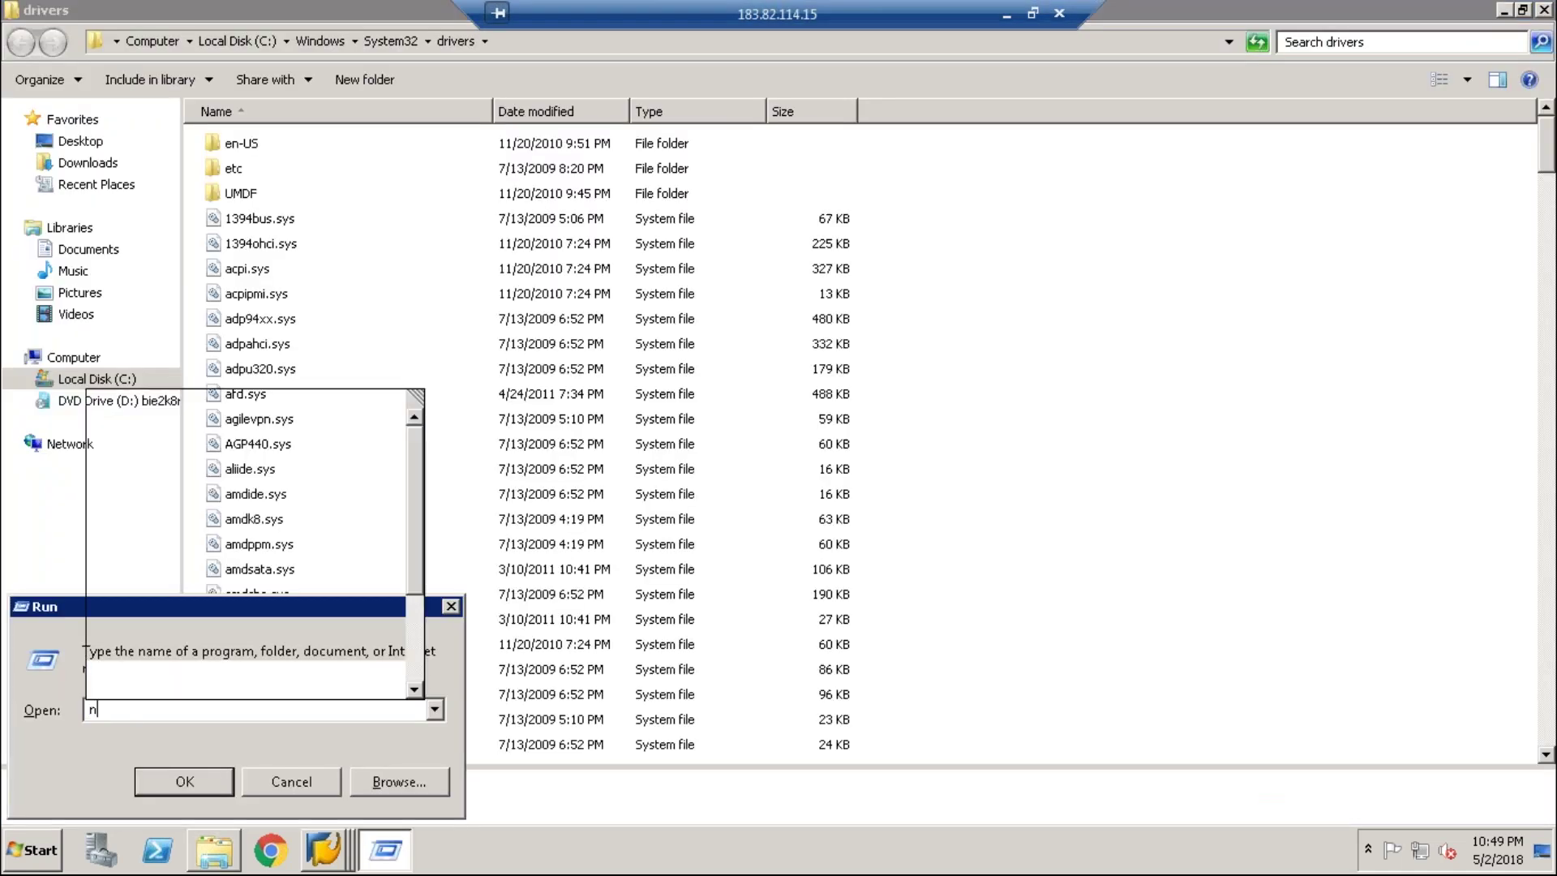
pyautogui.press('Return')
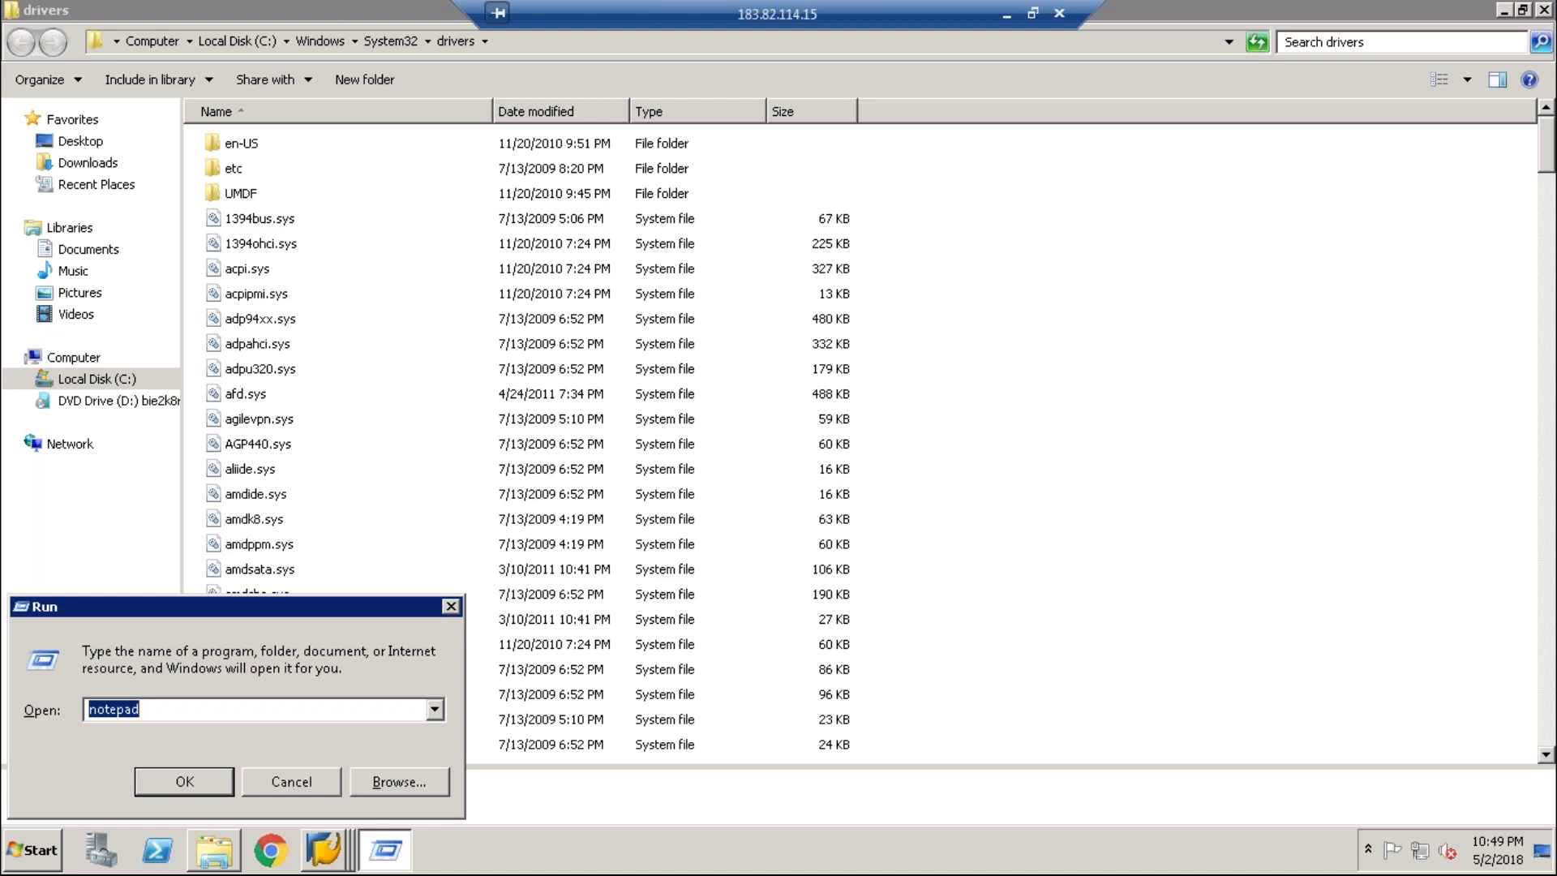
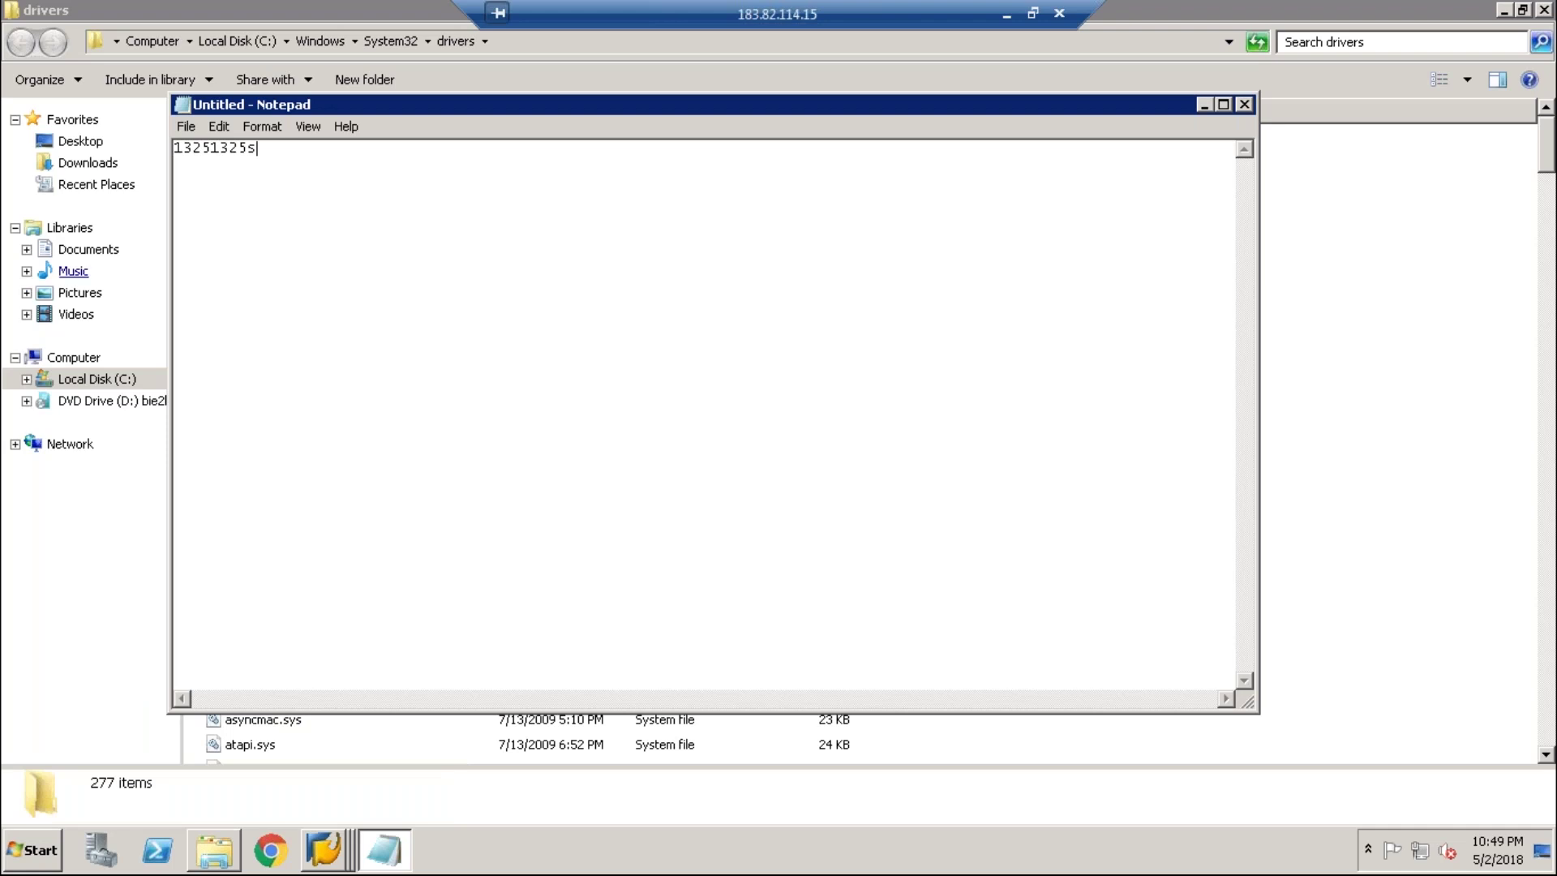
pyautogui.moveTo(276, 148); pyautogui.dragTo(167, 142)
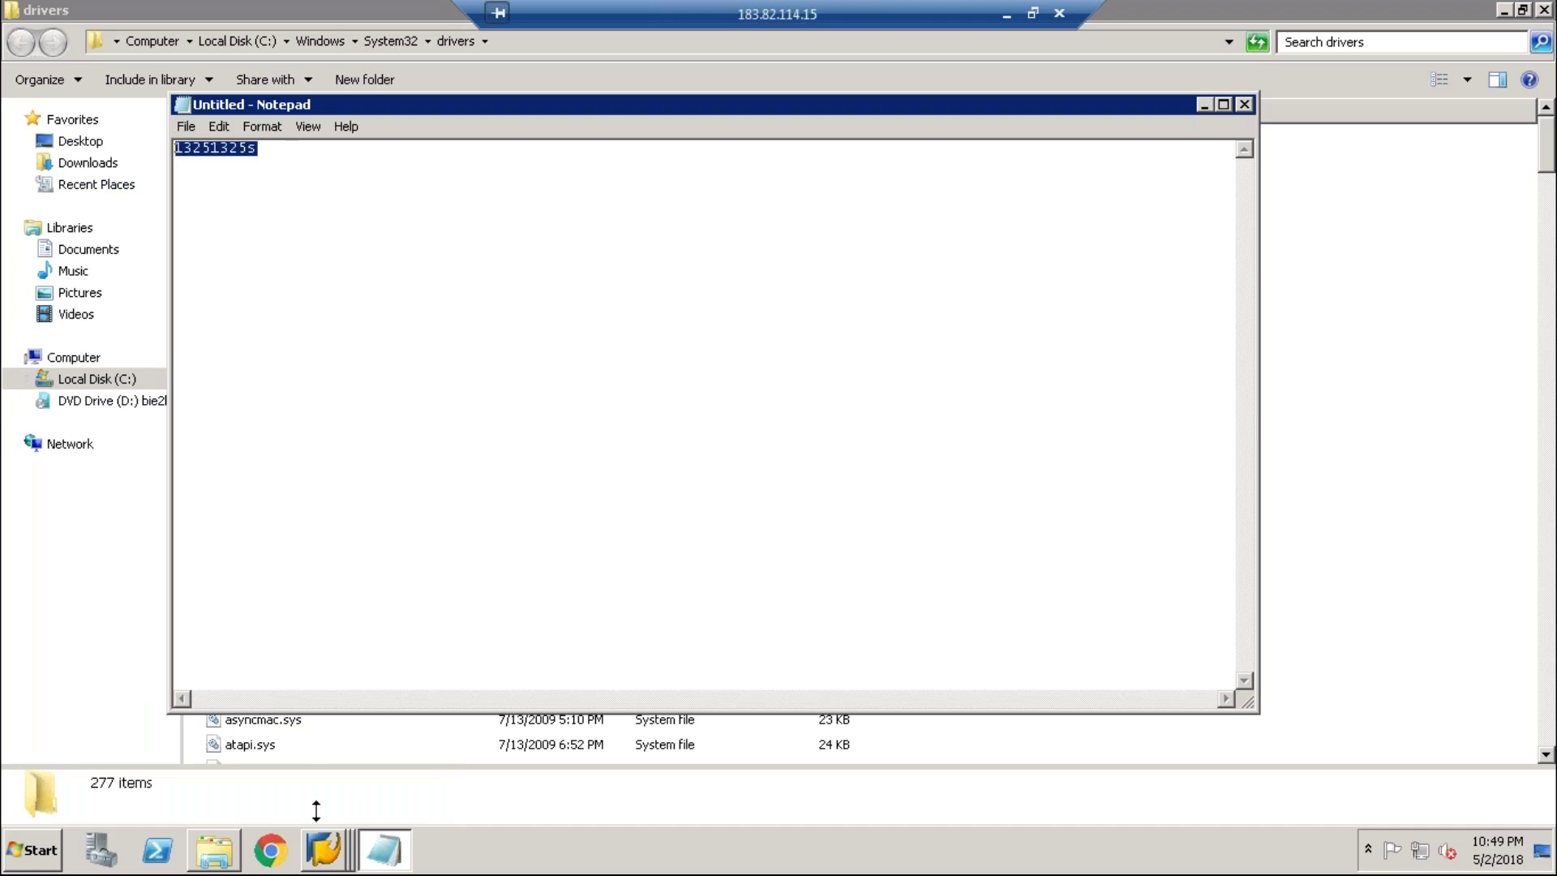
pyautogui.click(325, 847)
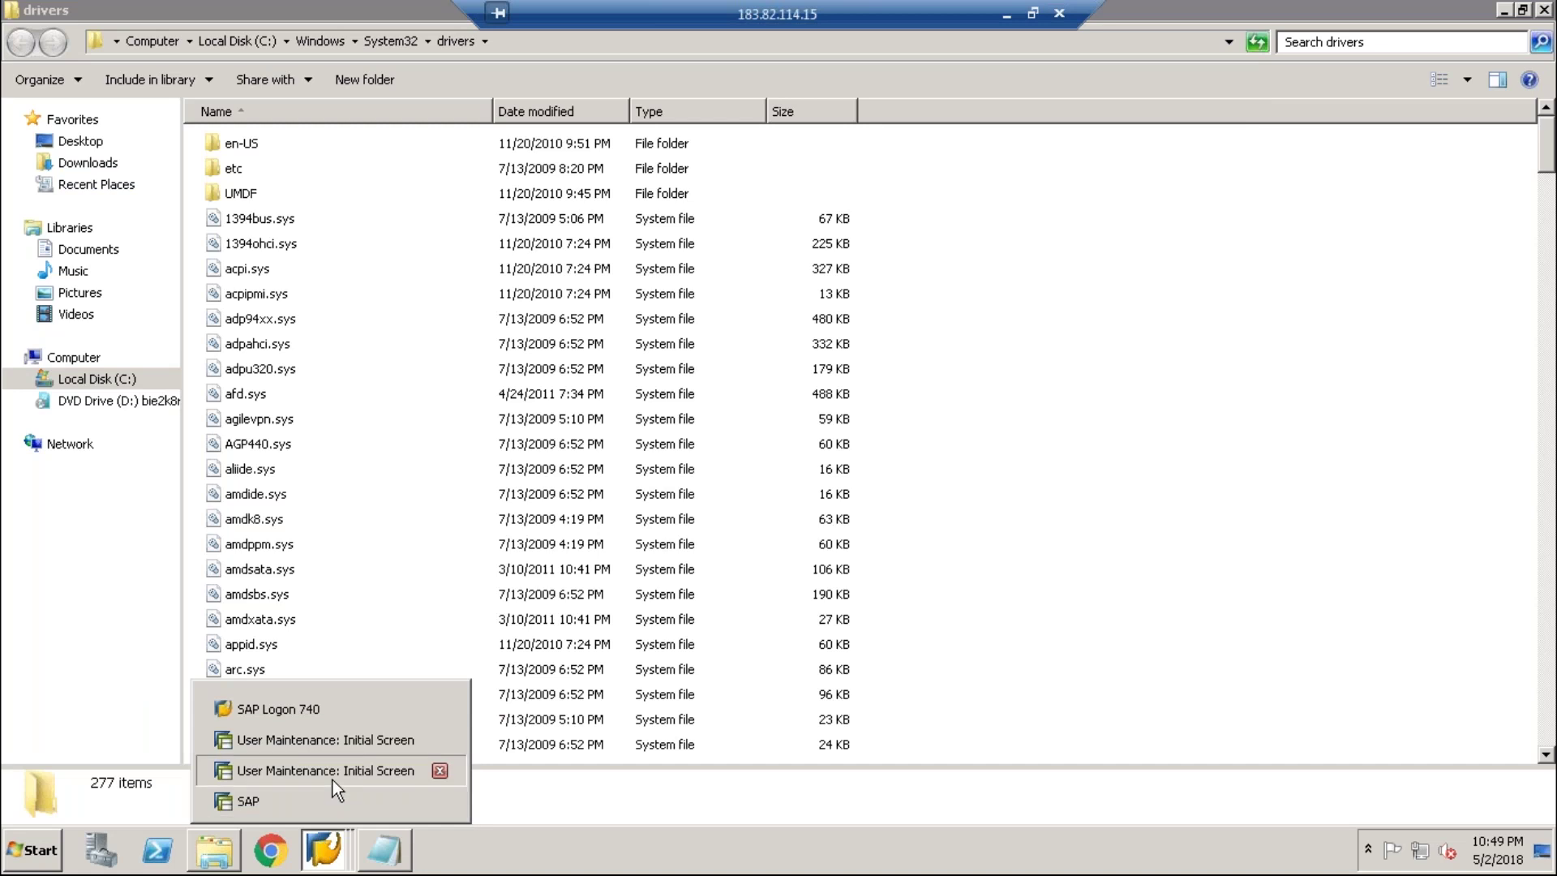
# - Return to the SAP logon window, correct the user name and password, and log on to client 200
pyautogui.click(333, 778)
pyautogui.click(324, 847)
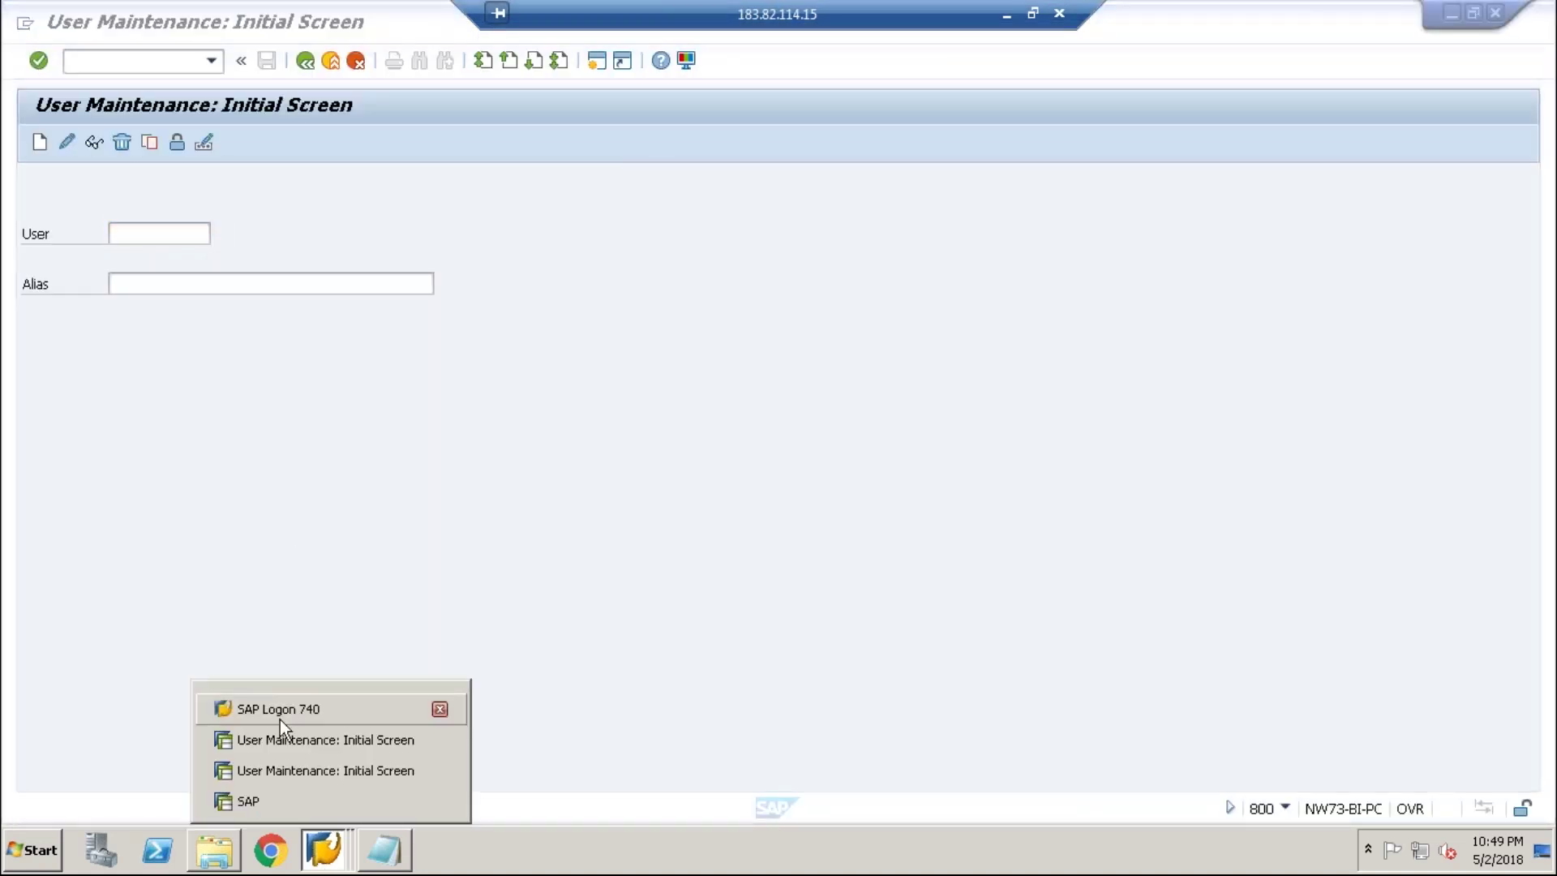
pyautogui.click(252, 808)
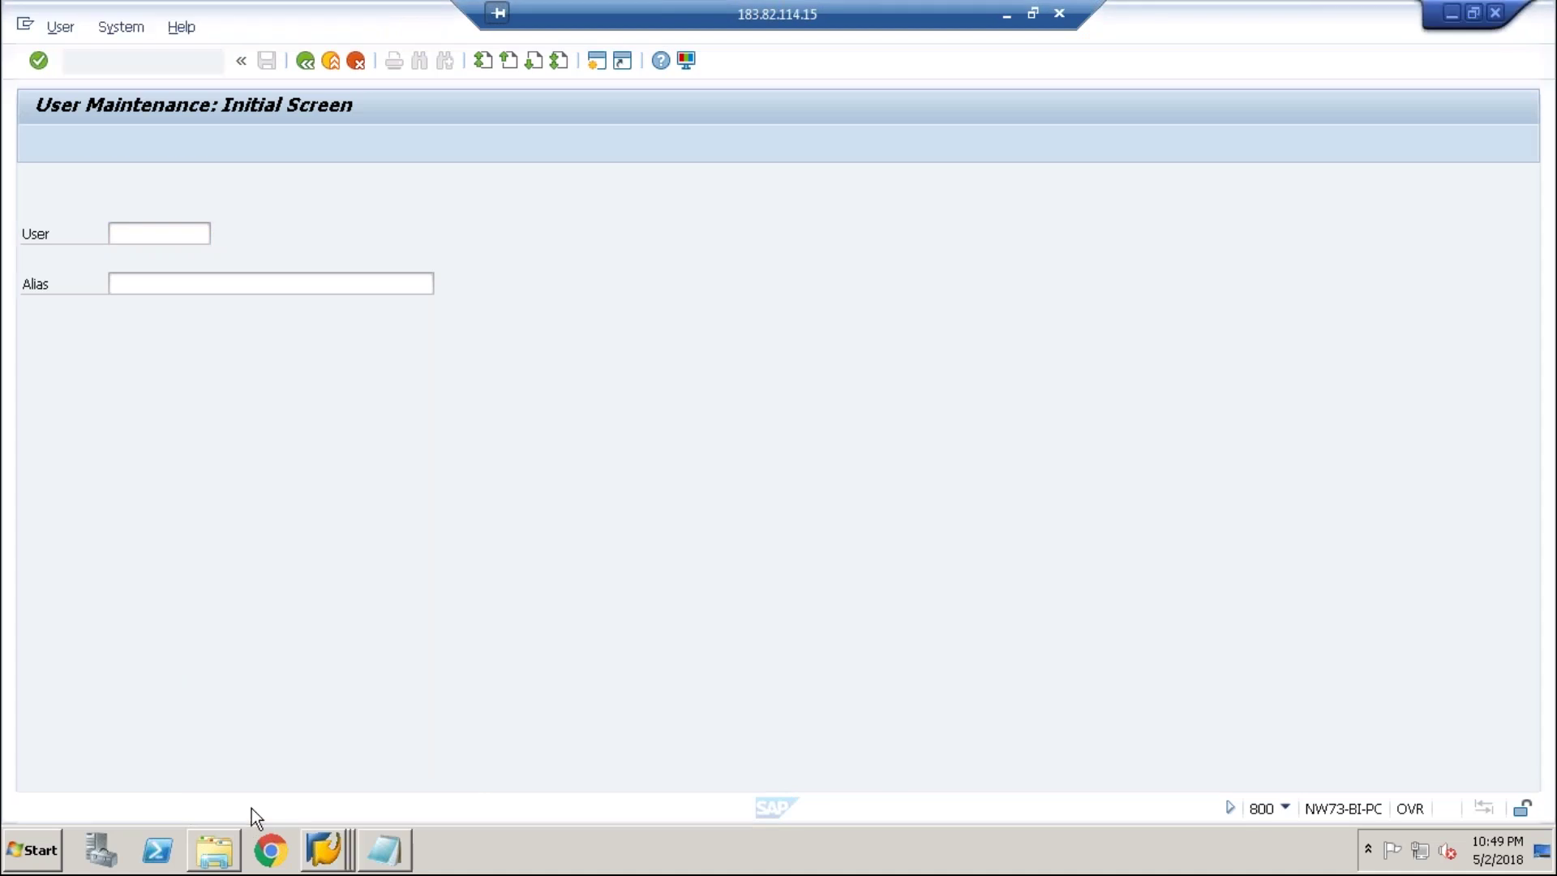
pyautogui.moveTo(275, 235); pyautogui.dragTo(230, 233)
pyautogui.click(223, 258)
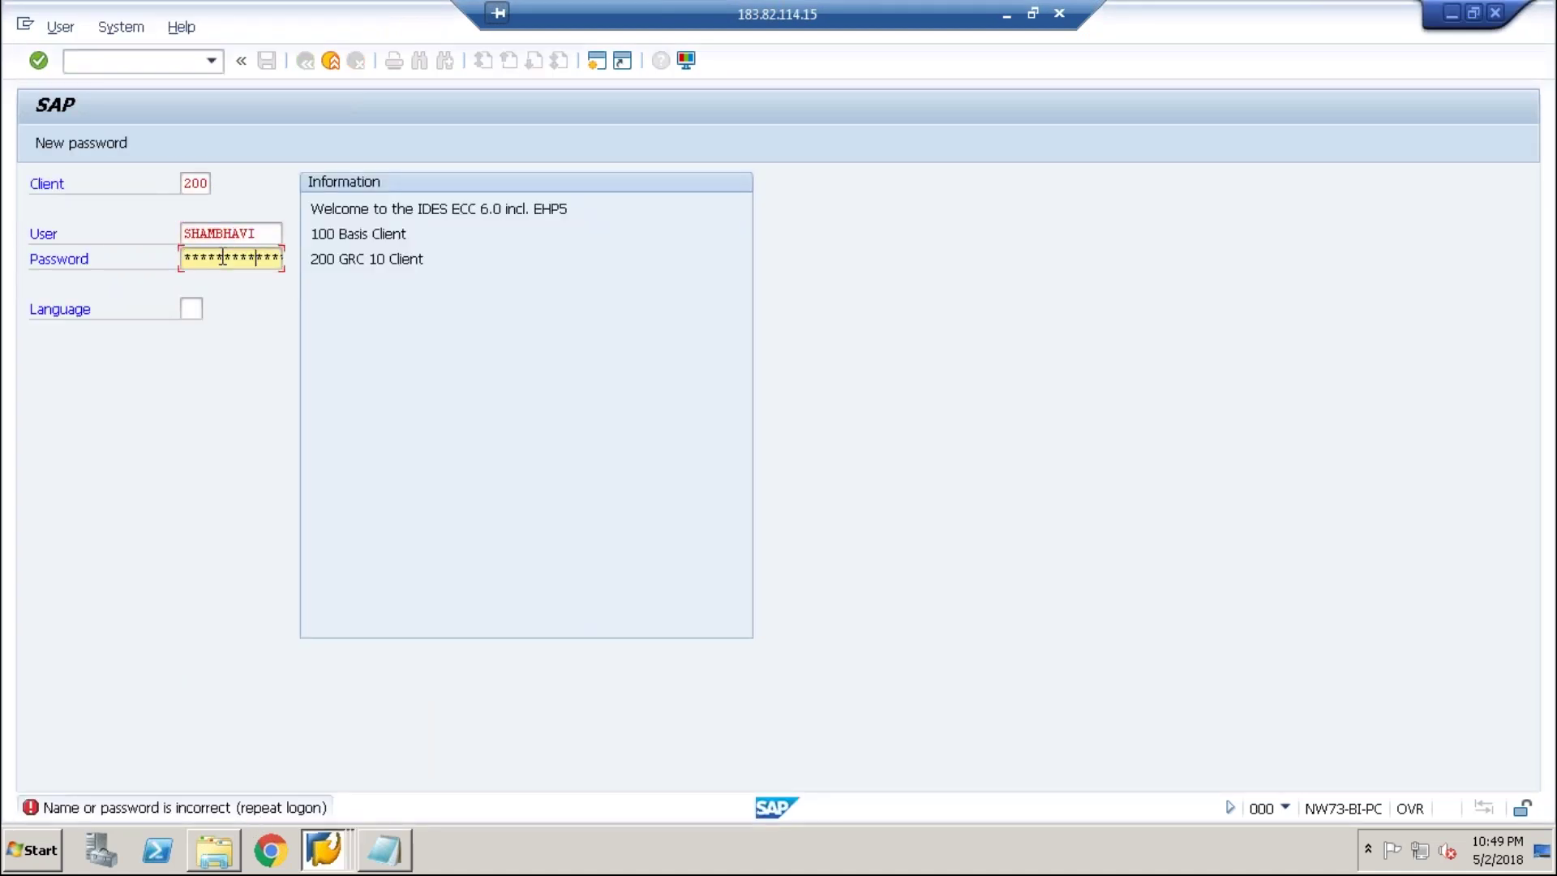
pyautogui.press('Left')
pyautogui.press('Right')
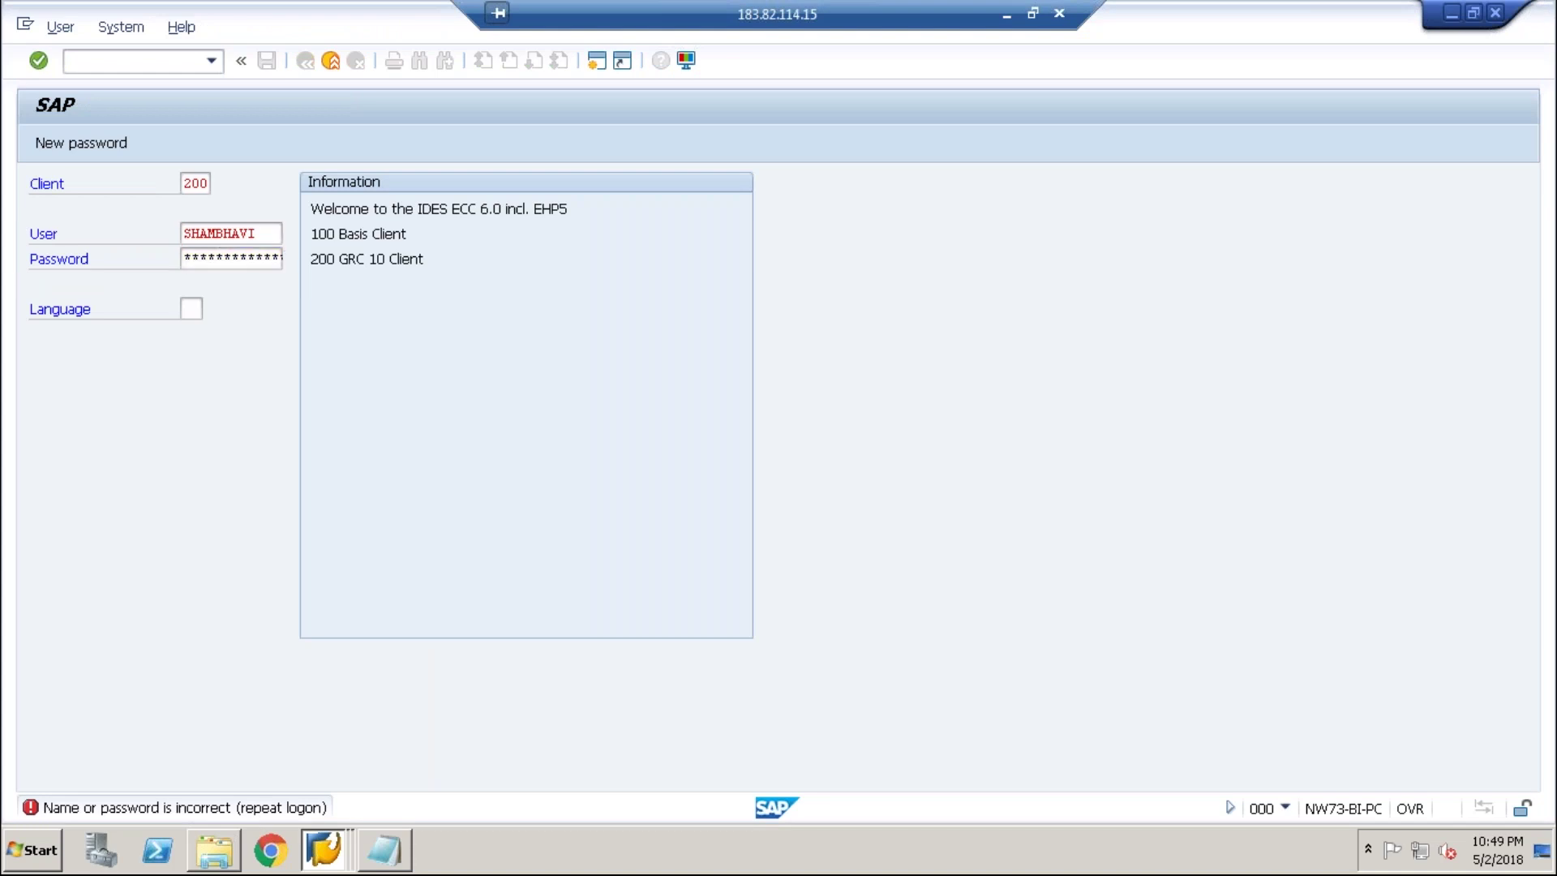
pyautogui.press('Return')
pyautogui.write('s')
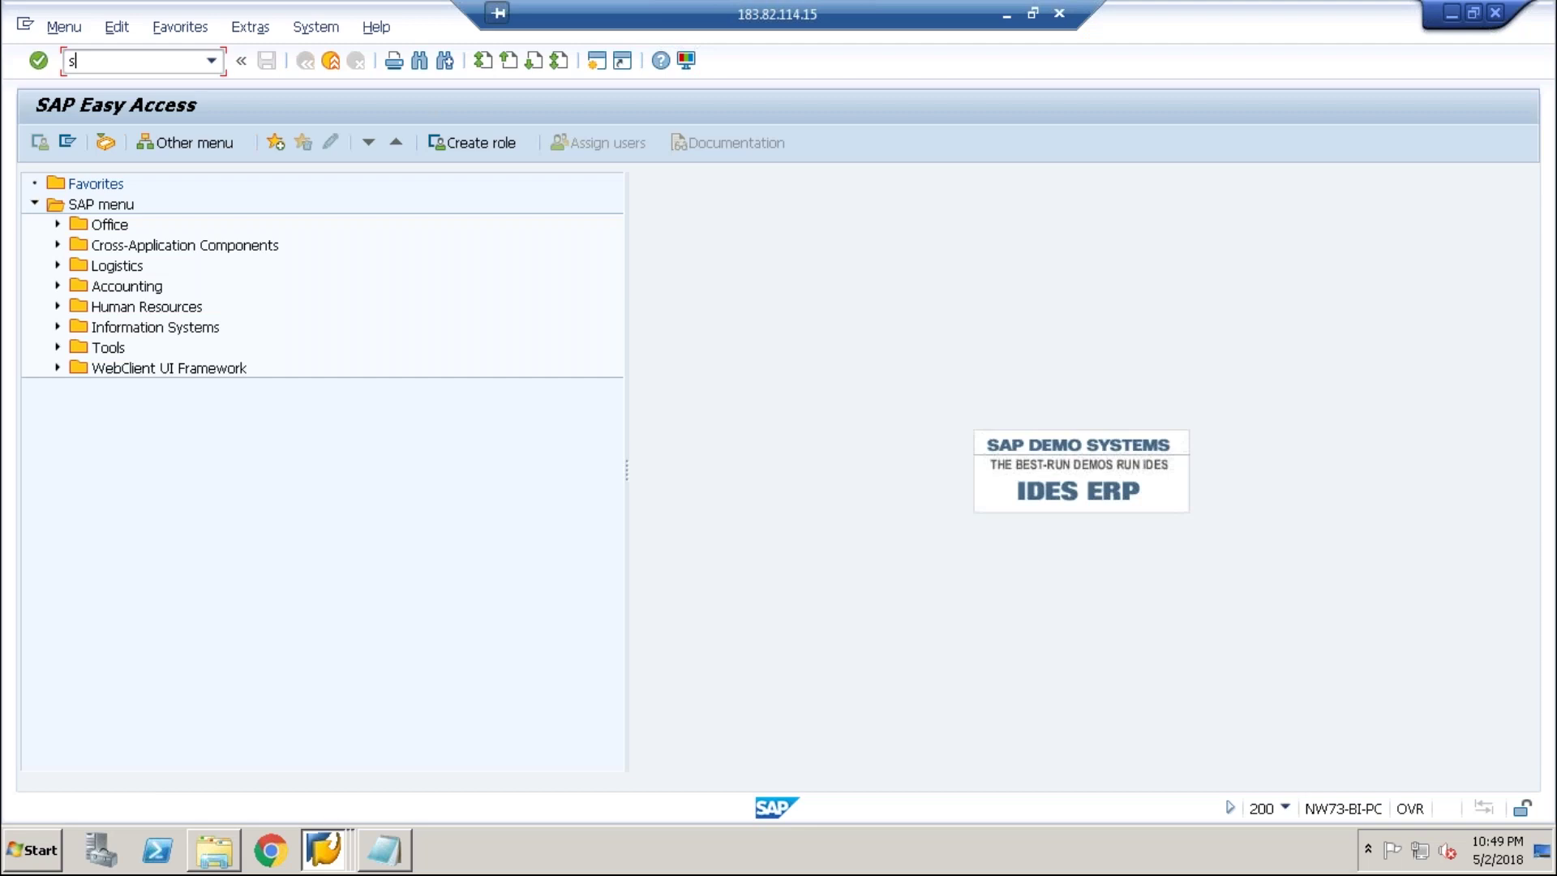
pyautogui.write('u01')
# - Run SU01 and start creating the new child-system user ID
pyautogui.press('Return')
pyautogui.write('sh')
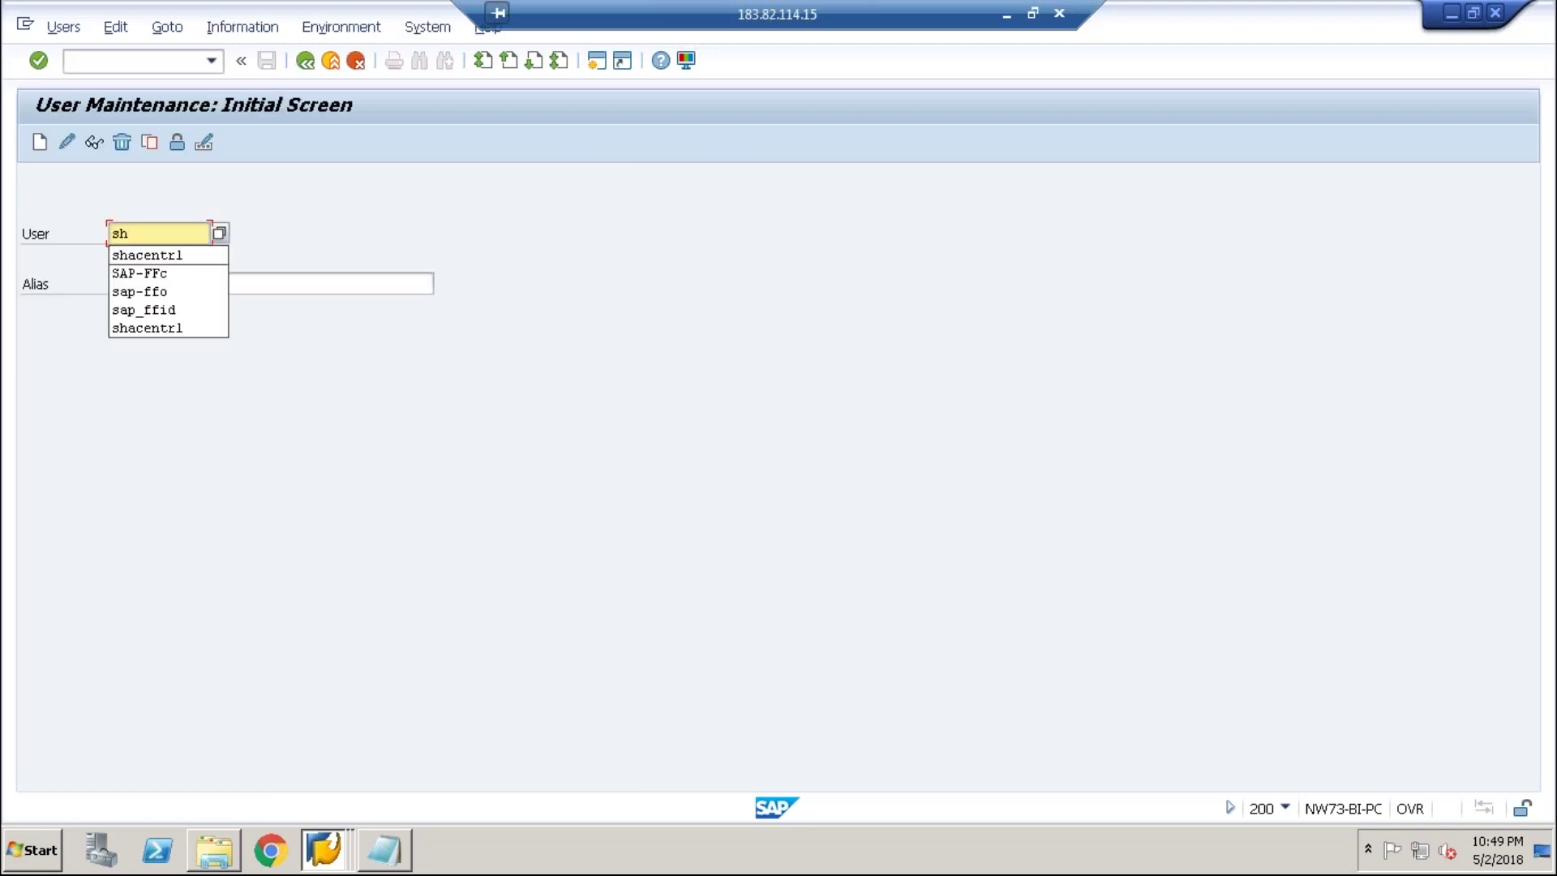
pyautogui.write('achild')
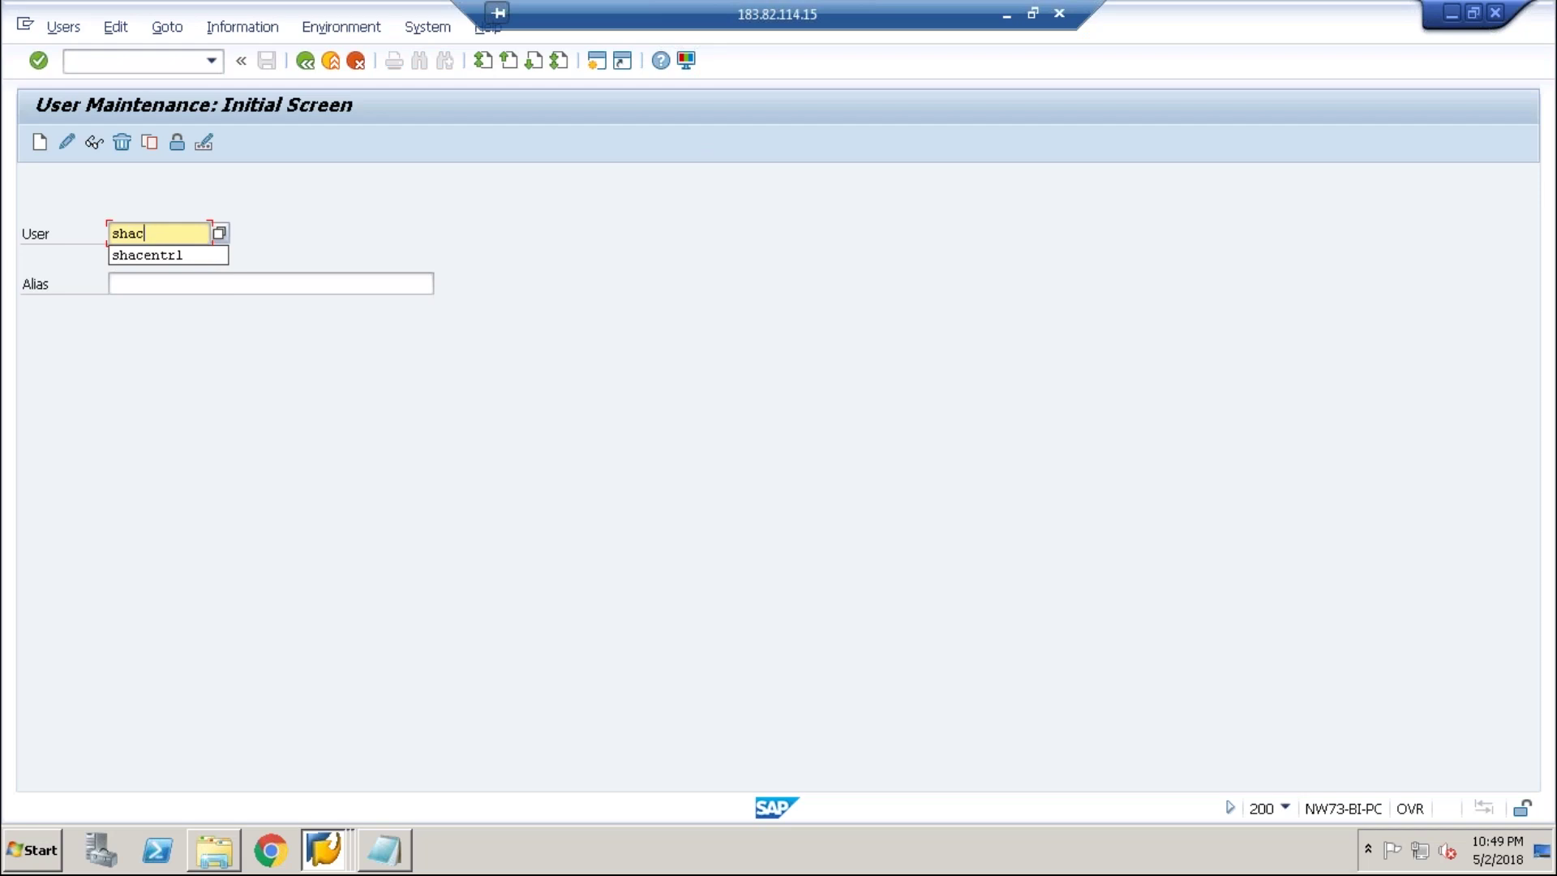
pyautogui.click(34, 137)
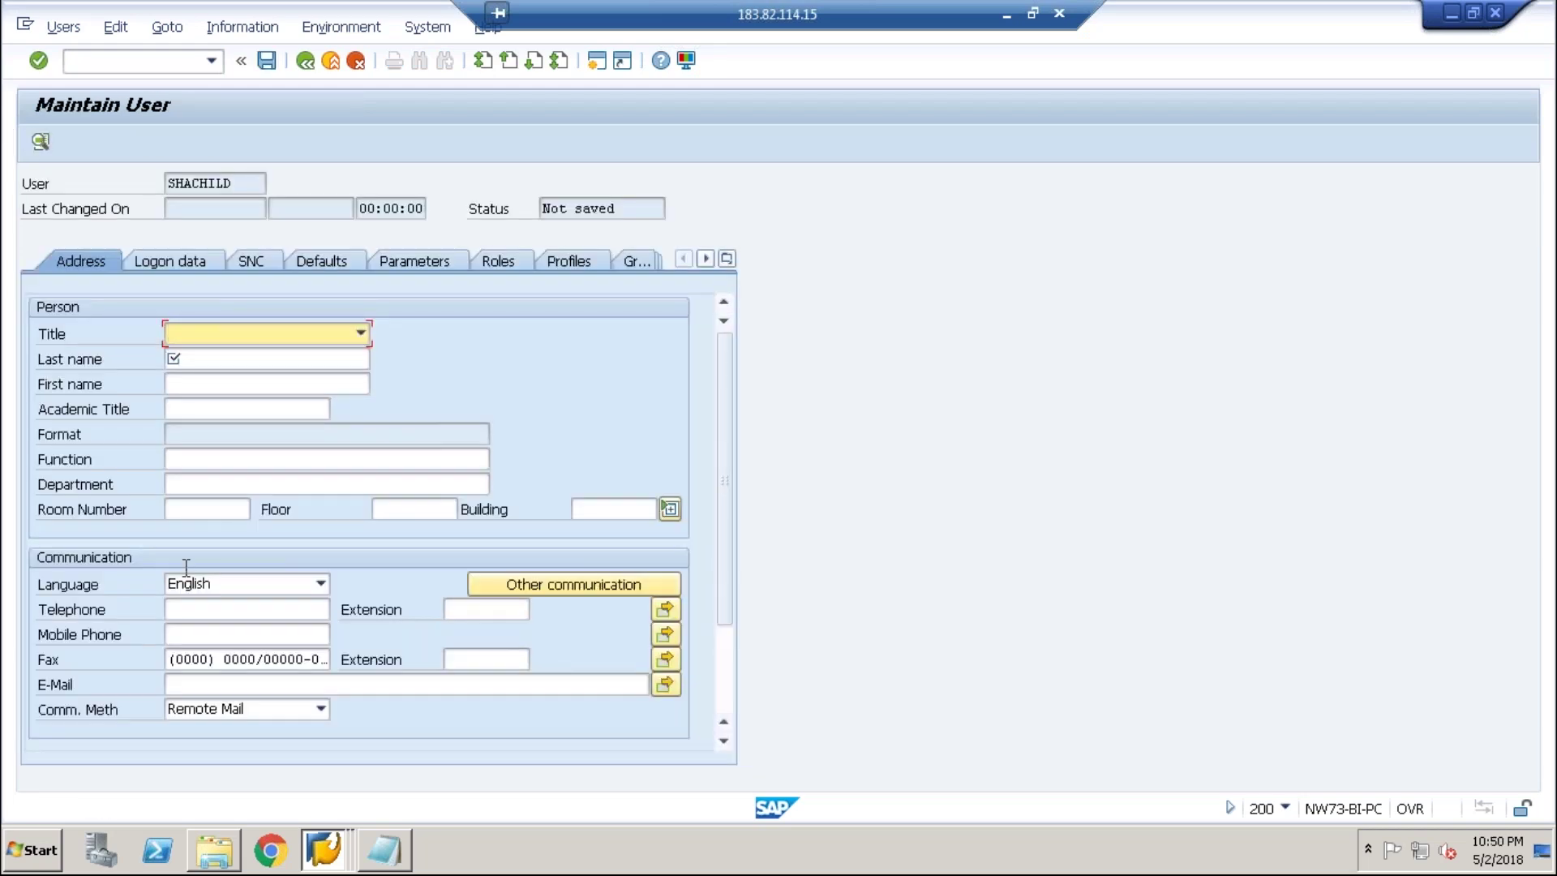
# - Clear the prefilled fax number and set the last name to 'child system'
pyautogui.moveTo(171, 659); pyautogui.dragTo(328, 658)
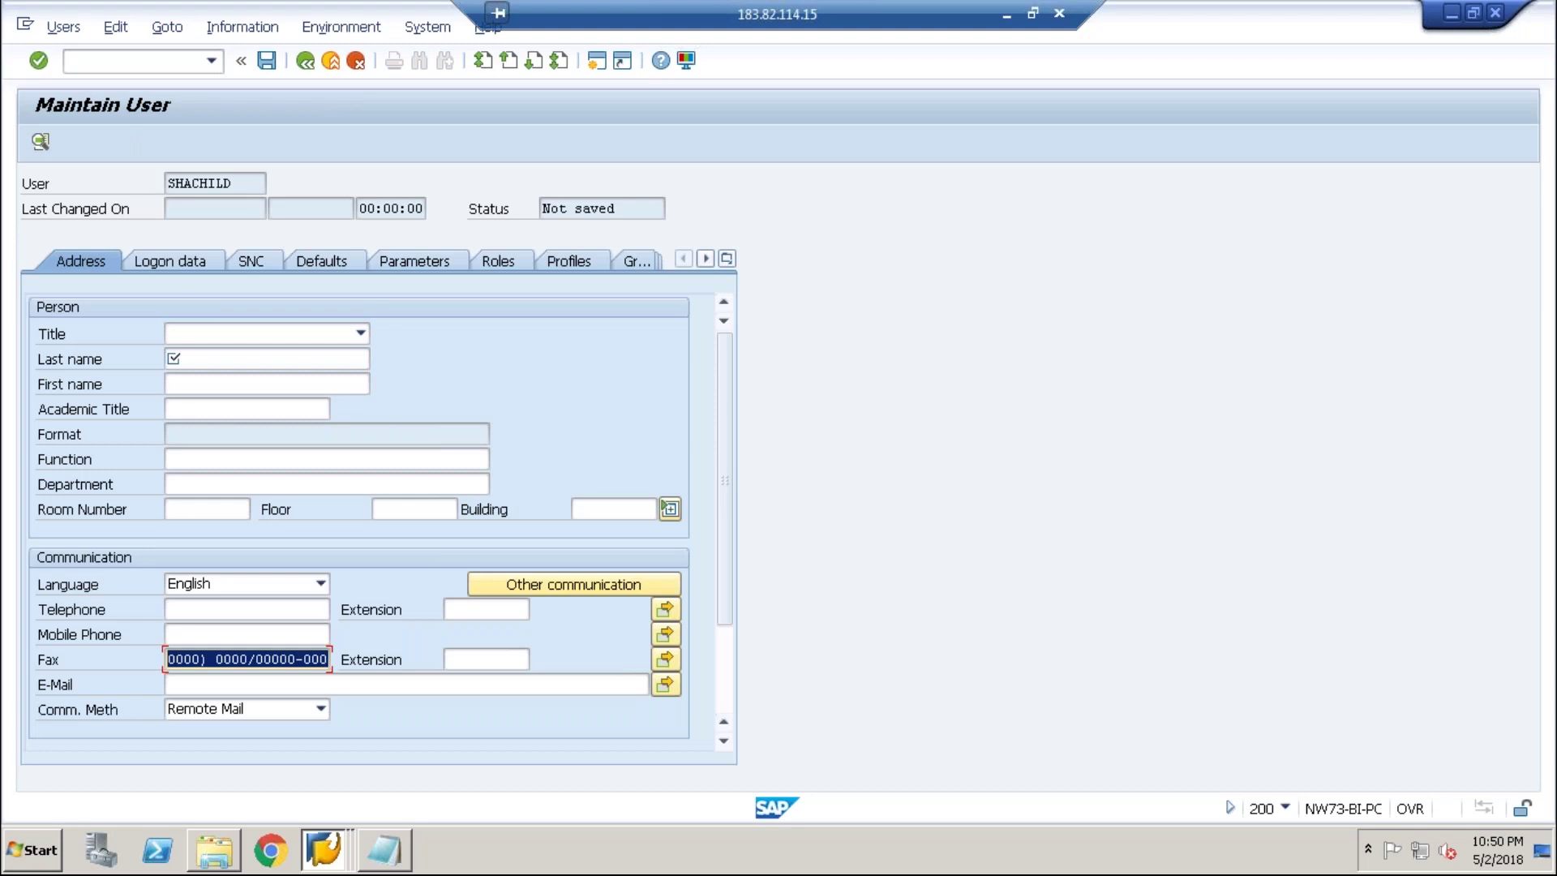
pyautogui.press('Delete')
pyautogui.click(285, 359)
pyautogui.write('sa')
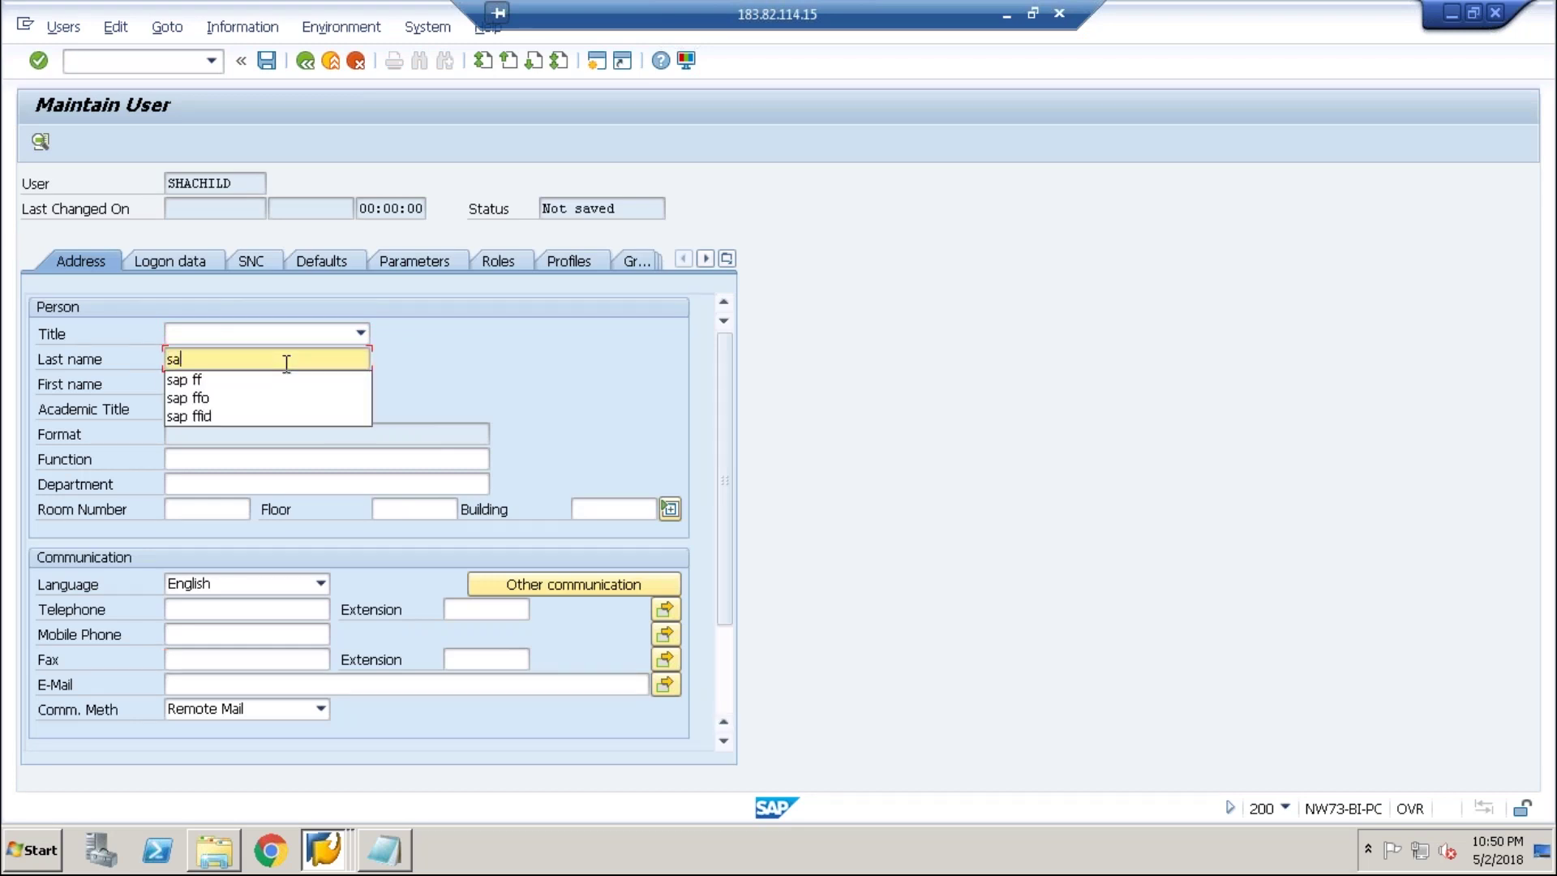
pyautogui.press('BackSpace')
pyautogui.write('c')
pyautogui.press('BackSpace')
pyautogui.write('c')
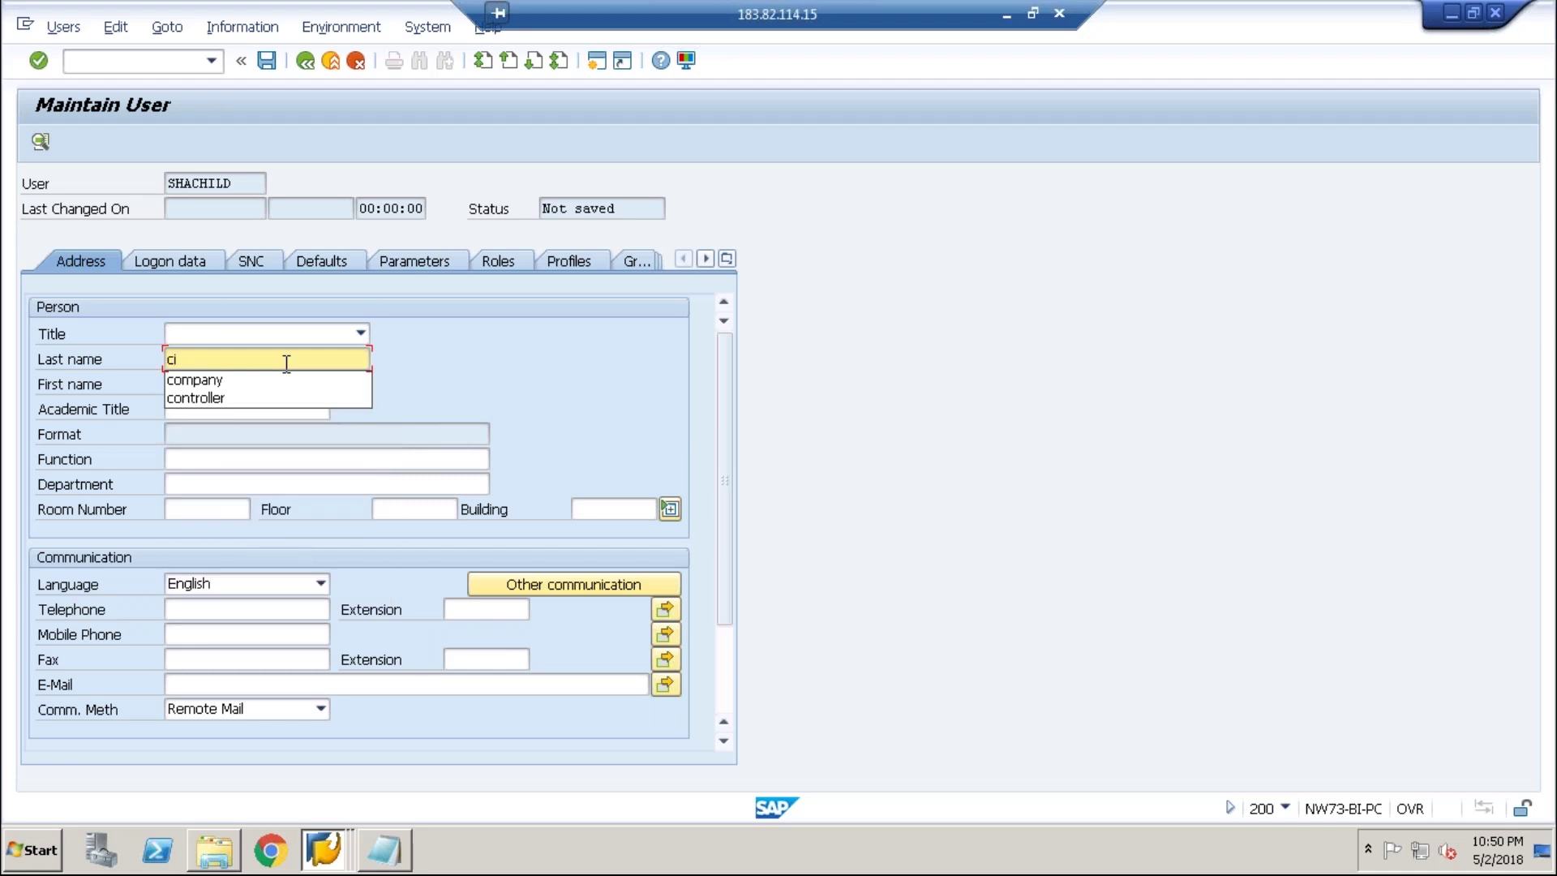
pyautogui.write('hil')
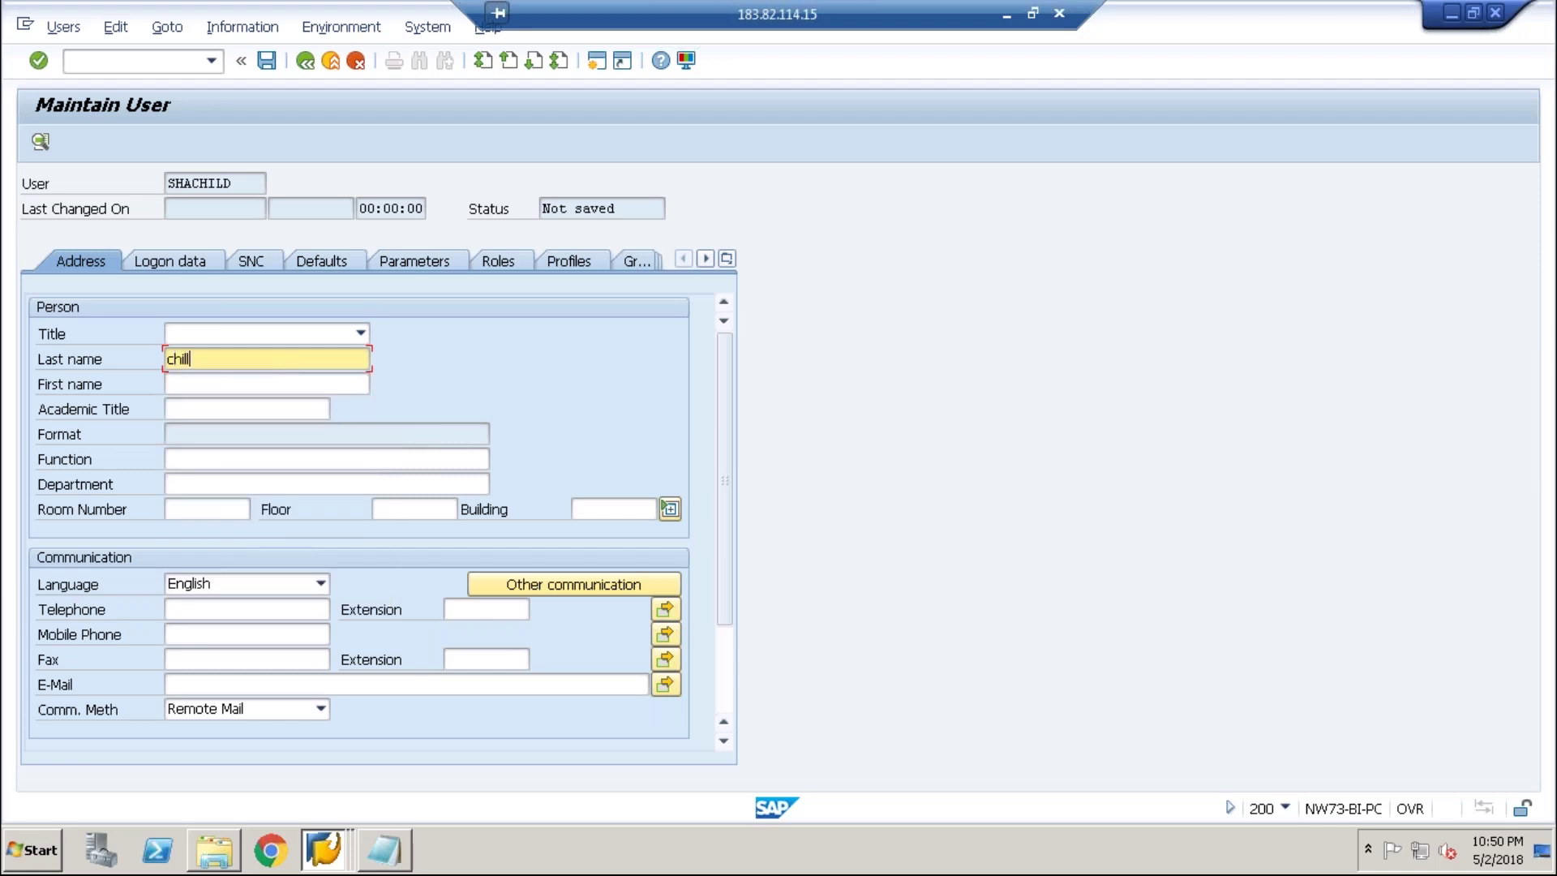
pyautogui.write('d system')
pyautogui.click(170, 260)
# - Enter the initial and repeat passwords on the Logon data tab
pyautogui.press('Tab')
pyautogui.press('Tab')
pyautogui.press('Tab')
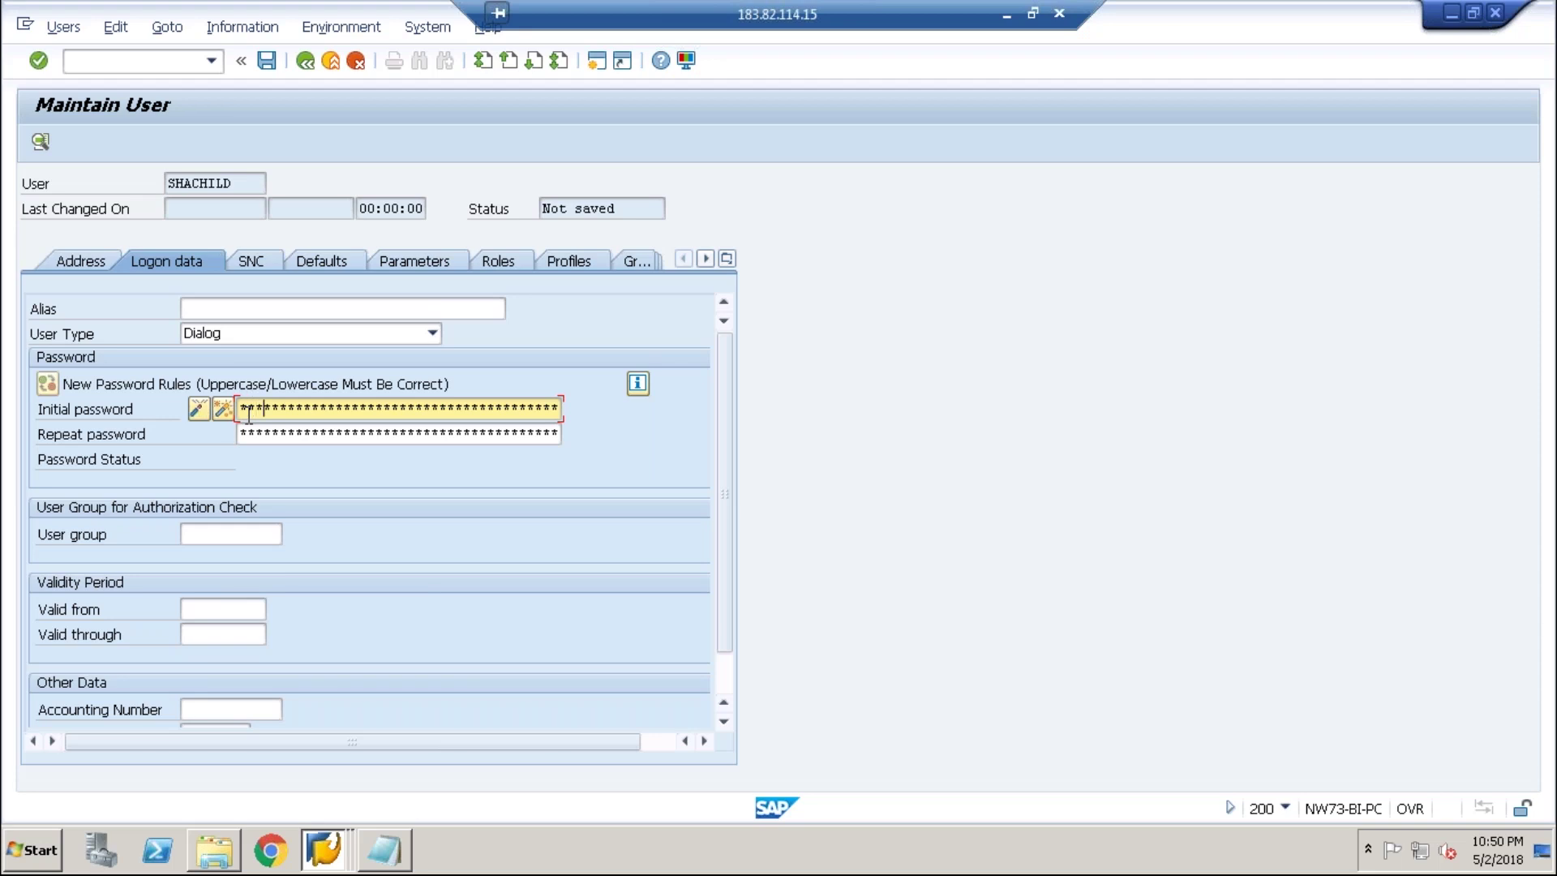
pyautogui.press('Tab')
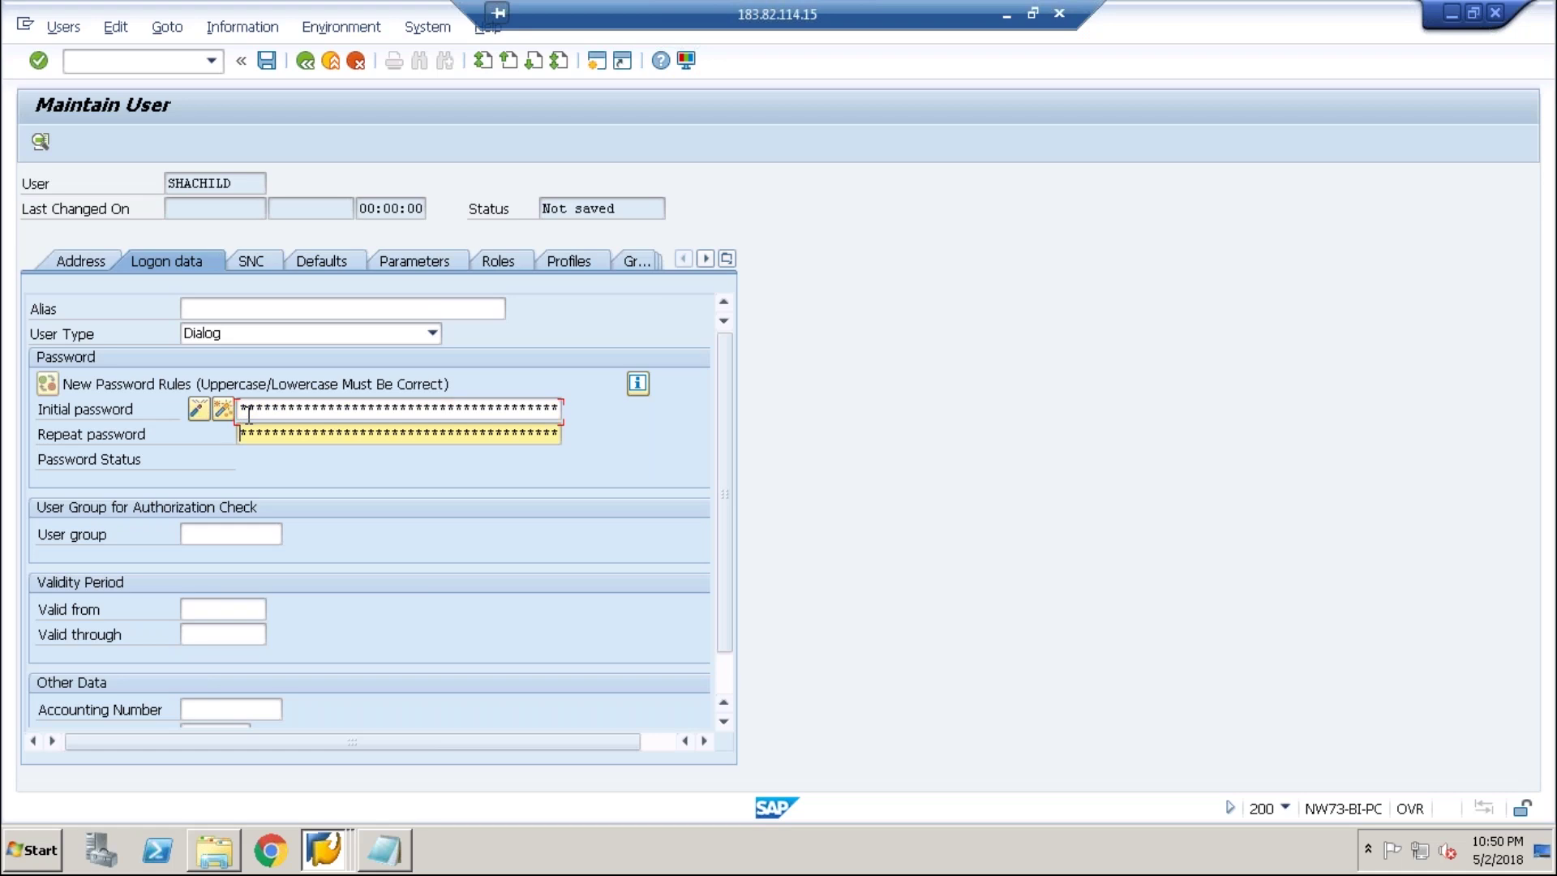
pyautogui.click(273, 414)
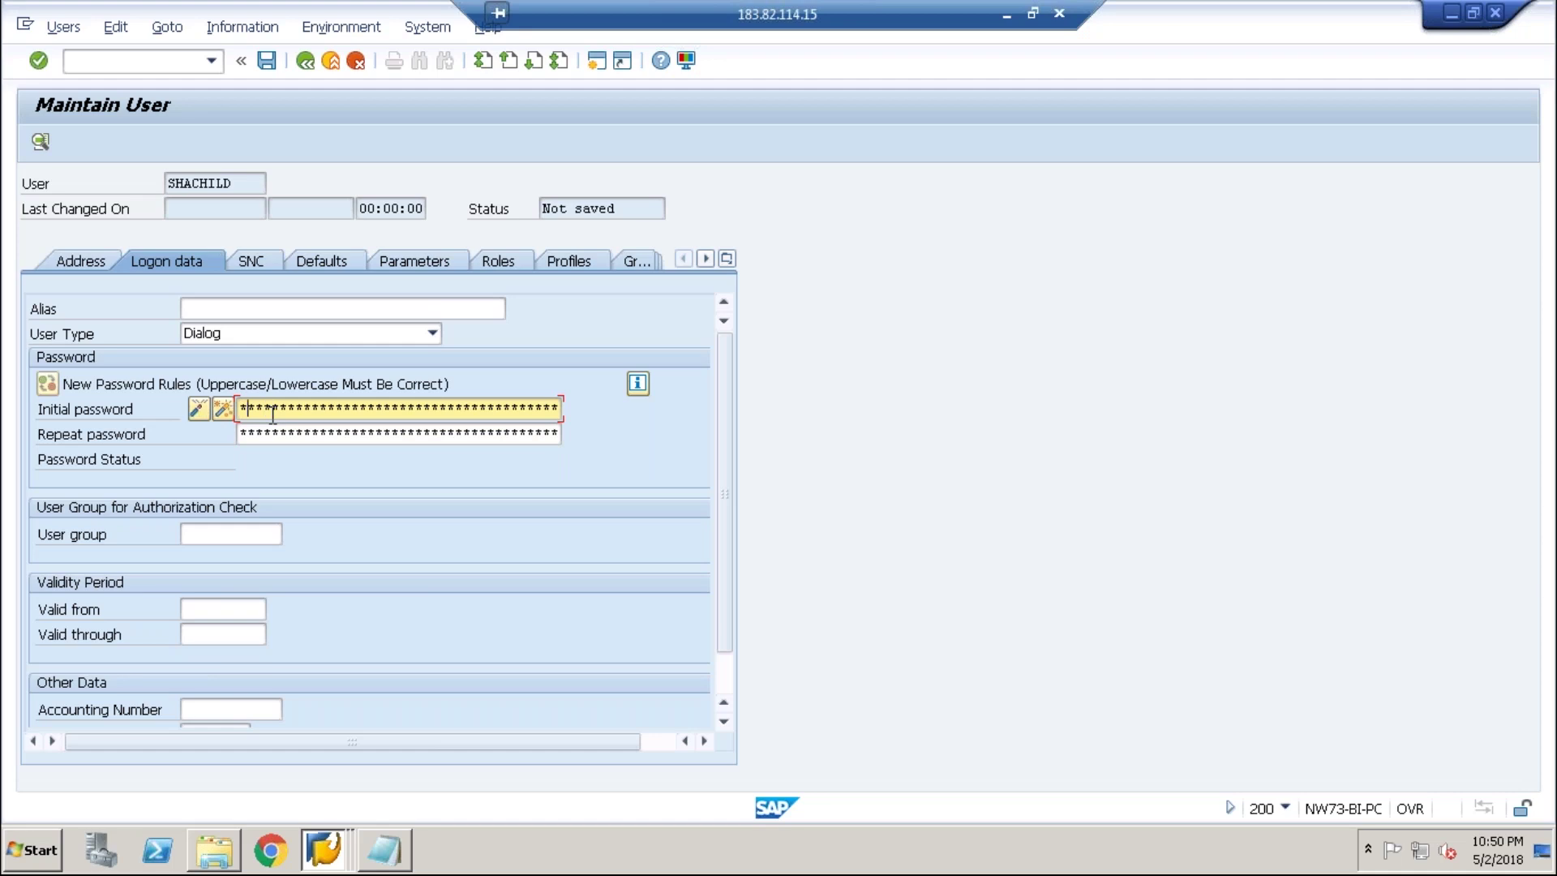
pyautogui.press('Right')
pyautogui.press('Right')
pyautogui.press('Right')
pyautogui.press('Right')
pyautogui.press('Right')
pyautogui.press('Right')
pyautogui.press('Right')
pyautogui.press('Tab')
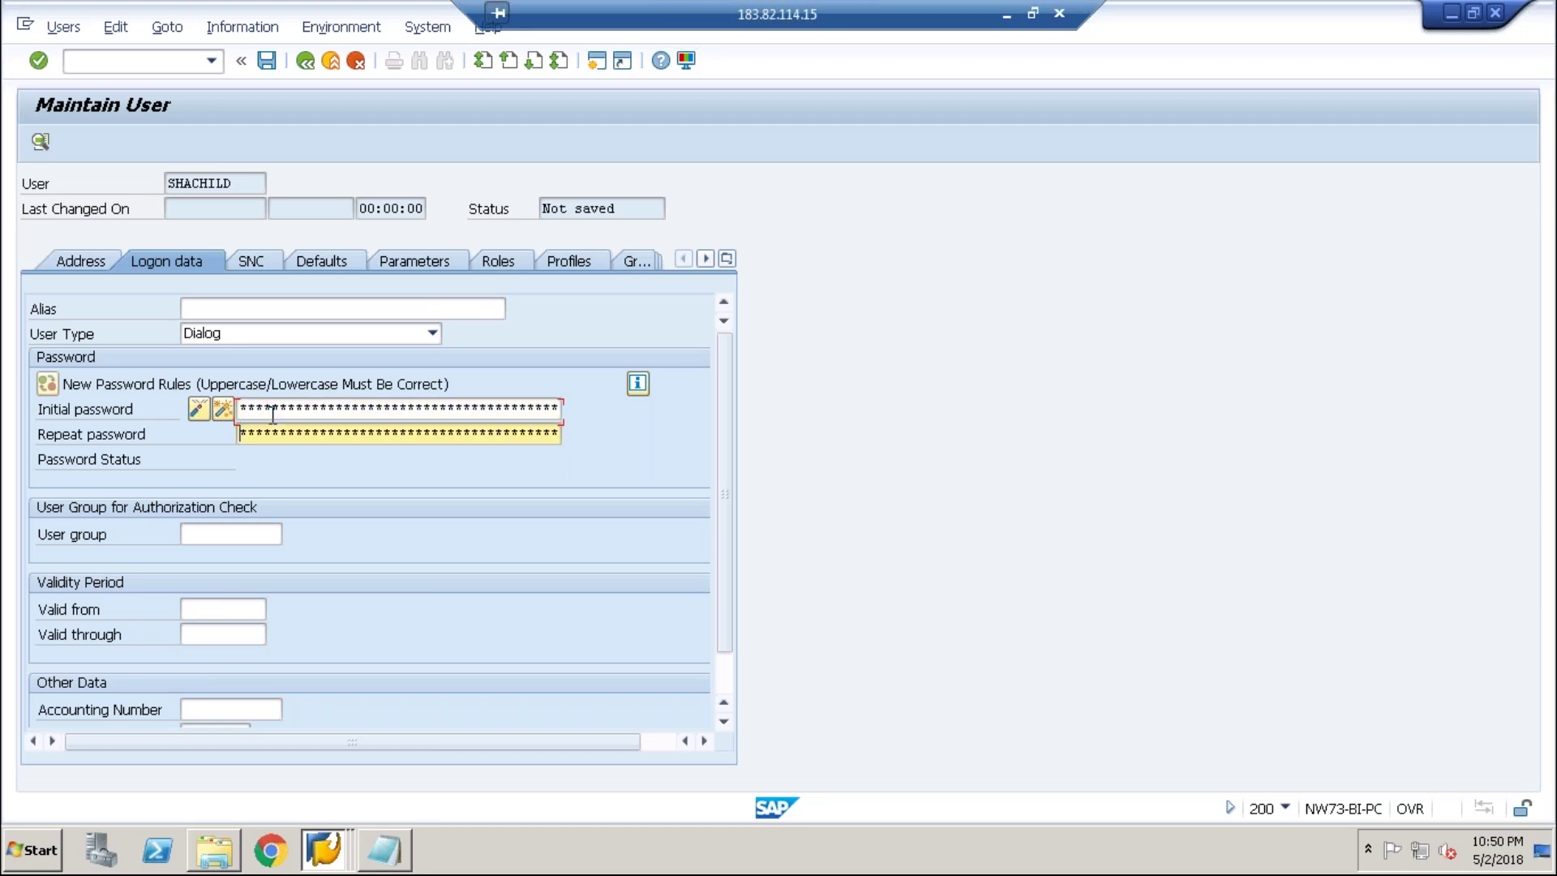
pyautogui.press('Right')
pyautogui.press('Right')
pyautogui.press('Right')
pyautogui.press('Right')
pyautogui.press('Right')
pyautogui.press('Right')
pyautogui.press('Right')
pyautogui.press('Right')
pyautogui.press('Right')
pyautogui.press('Tab')
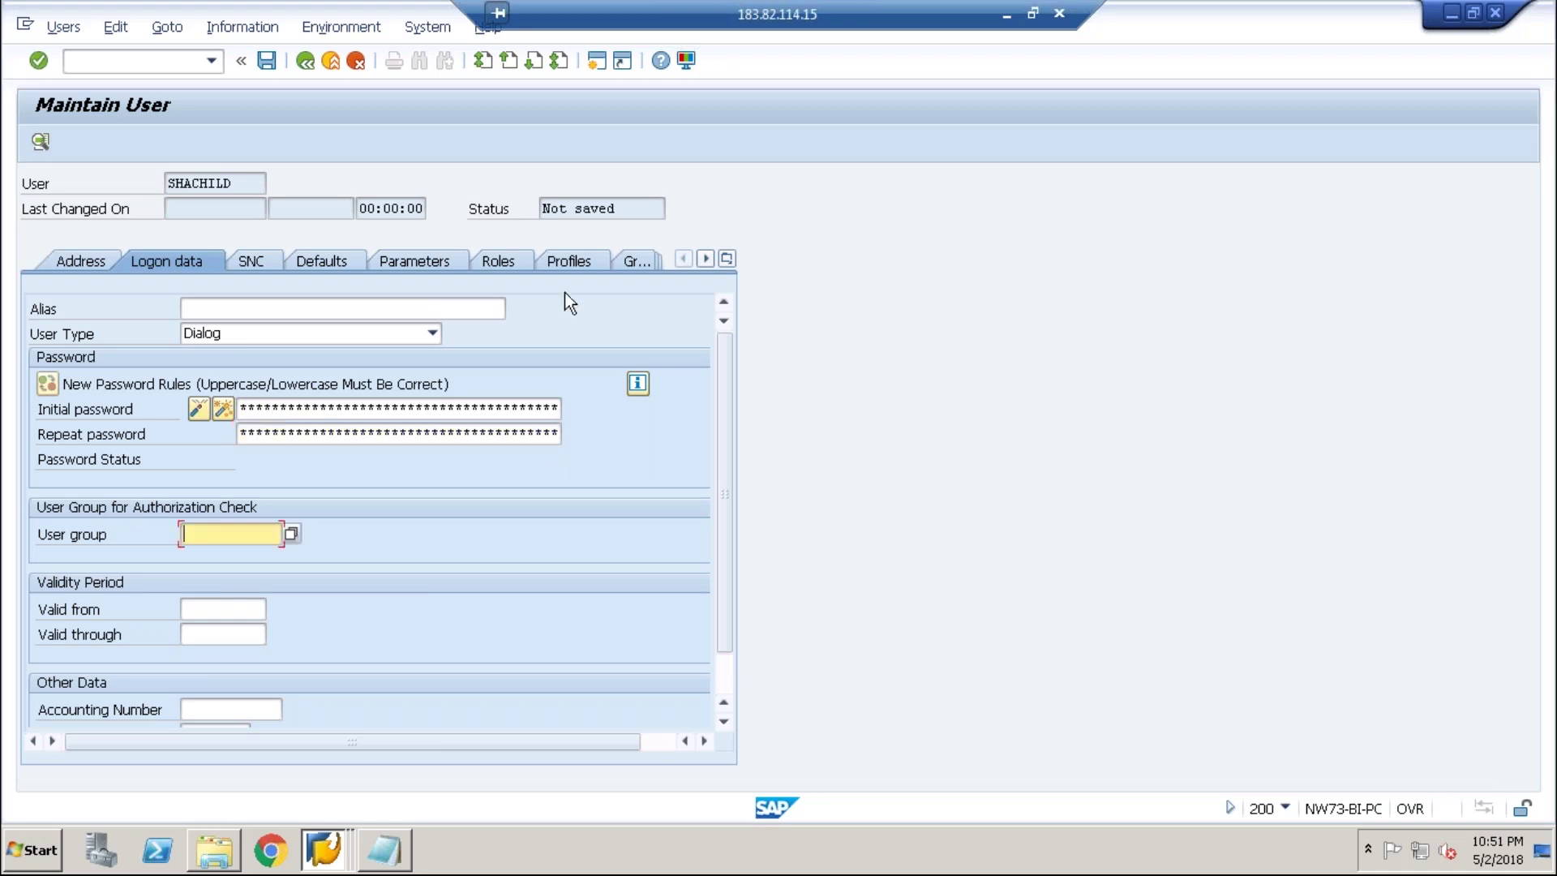
pyautogui.click(517, 269)
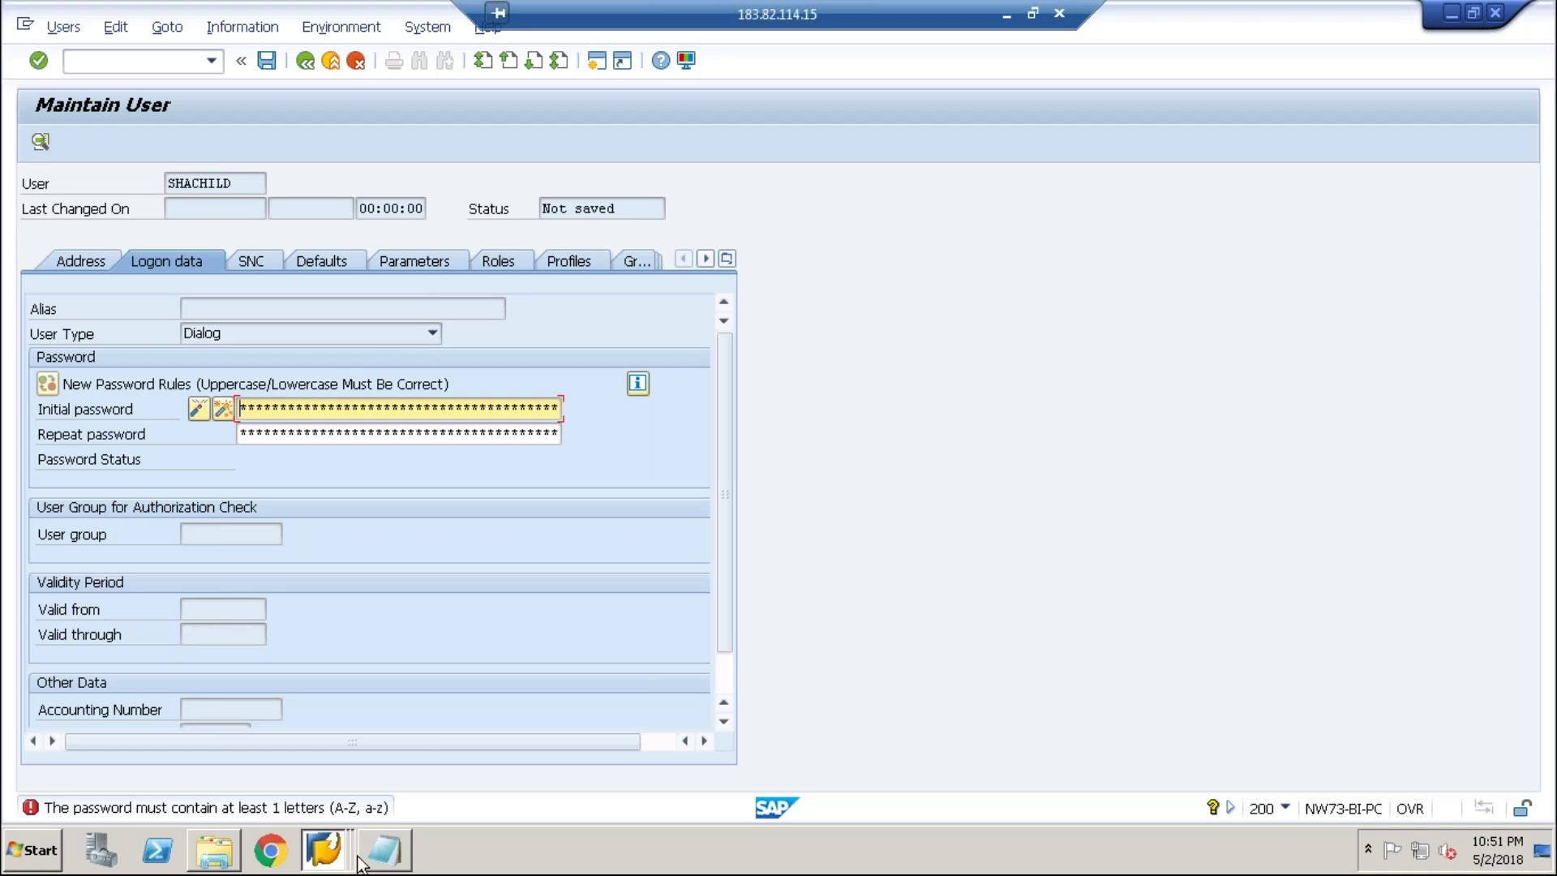
# - Write a revised password containing a letter on a new line in Notepad
pyautogui.click(383, 850)
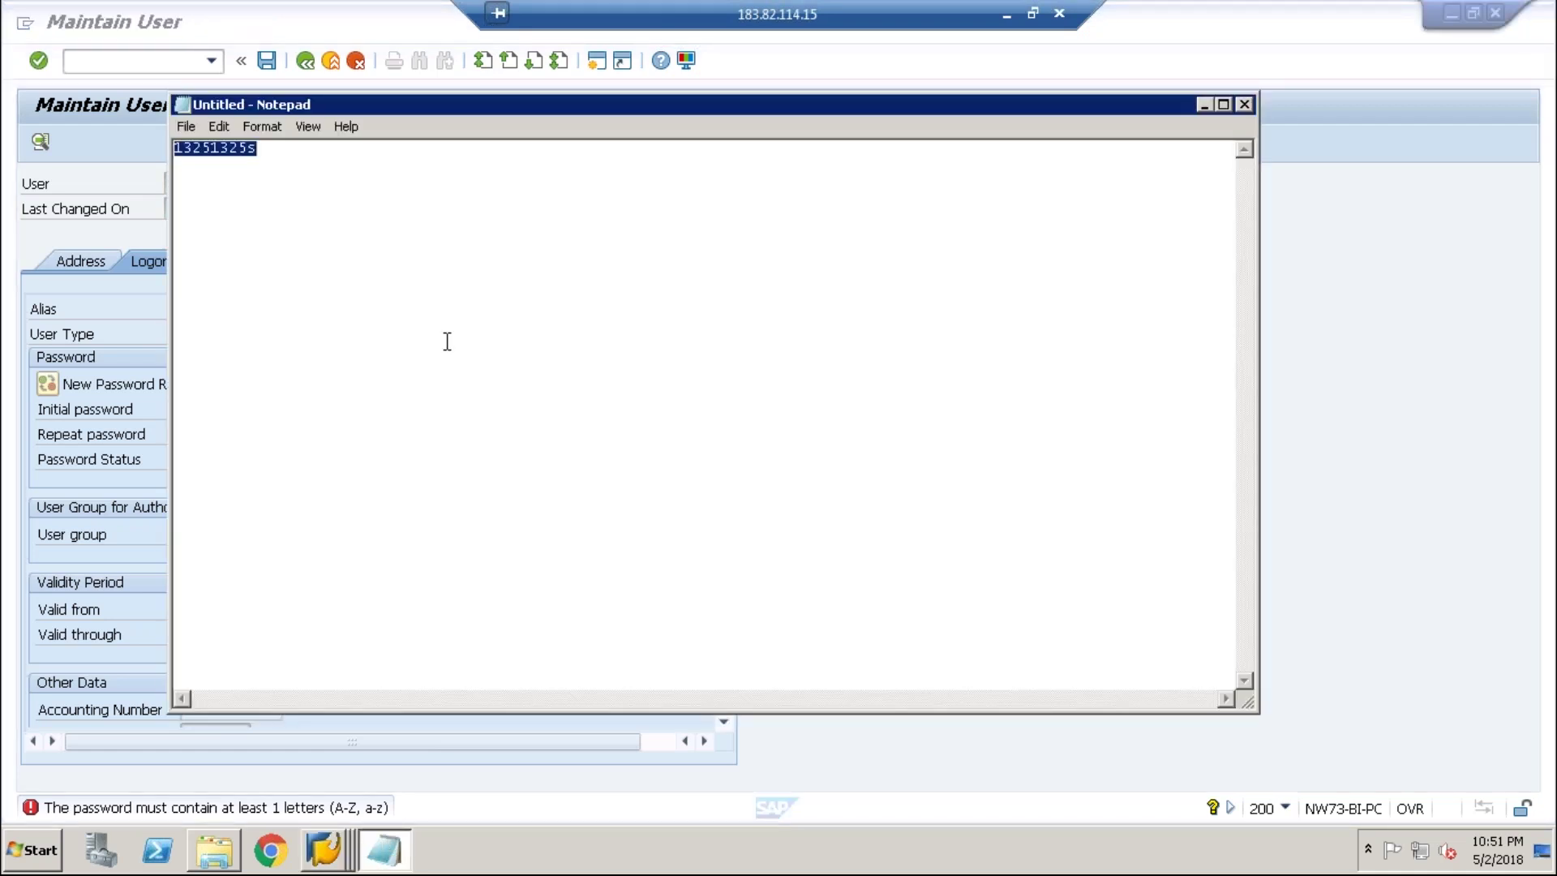
pyautogui.click(424, 254)
pyautogui.press('Return')
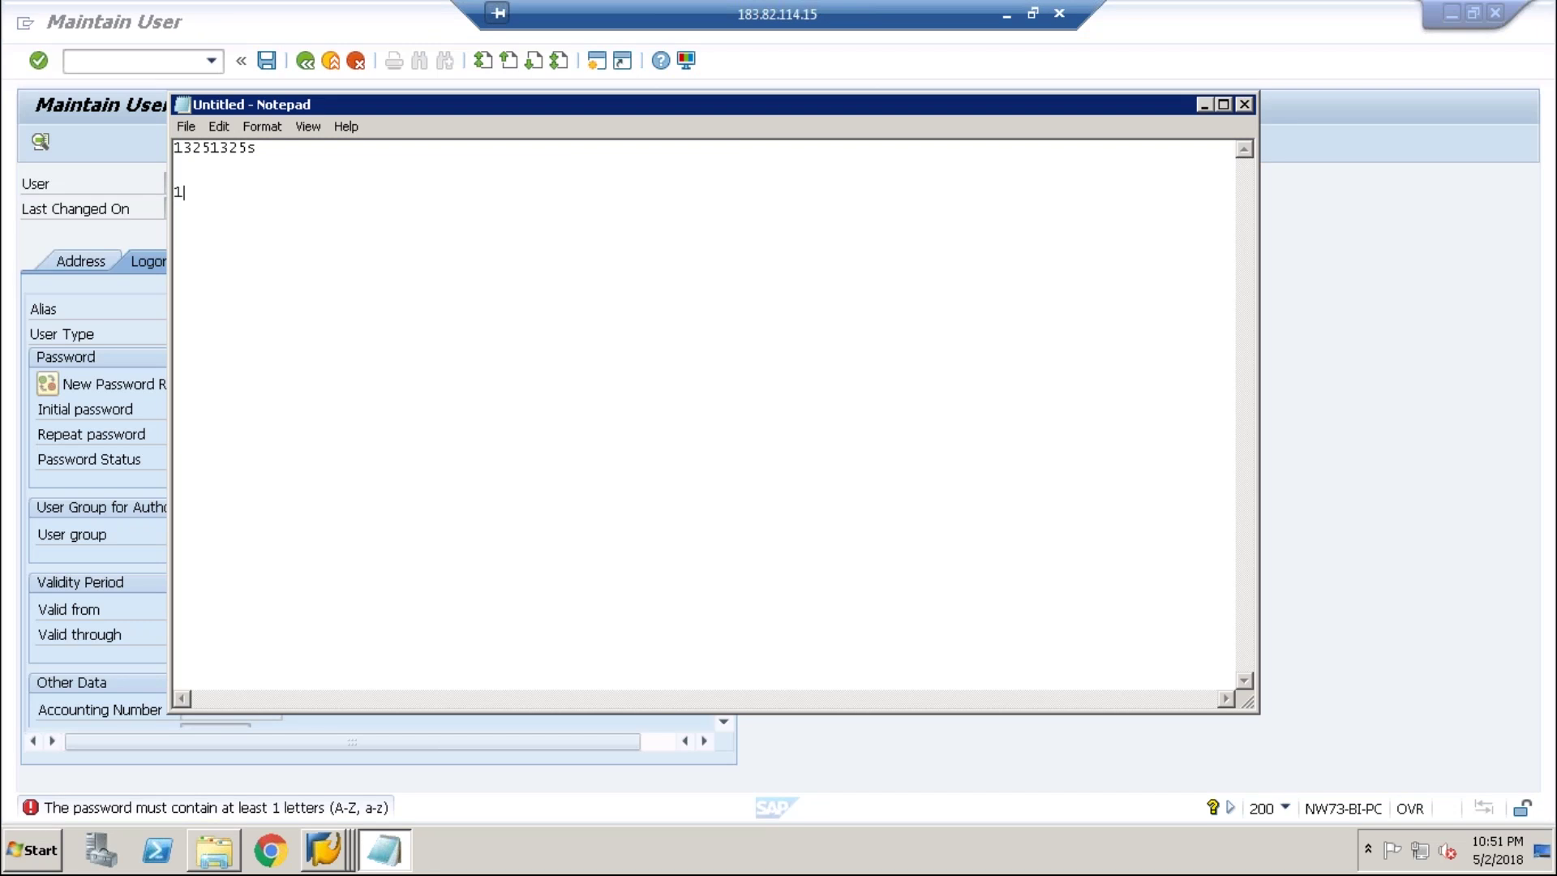
pyautogui.moveTo(683, 113); pyautogui.dragTo(554, 271)
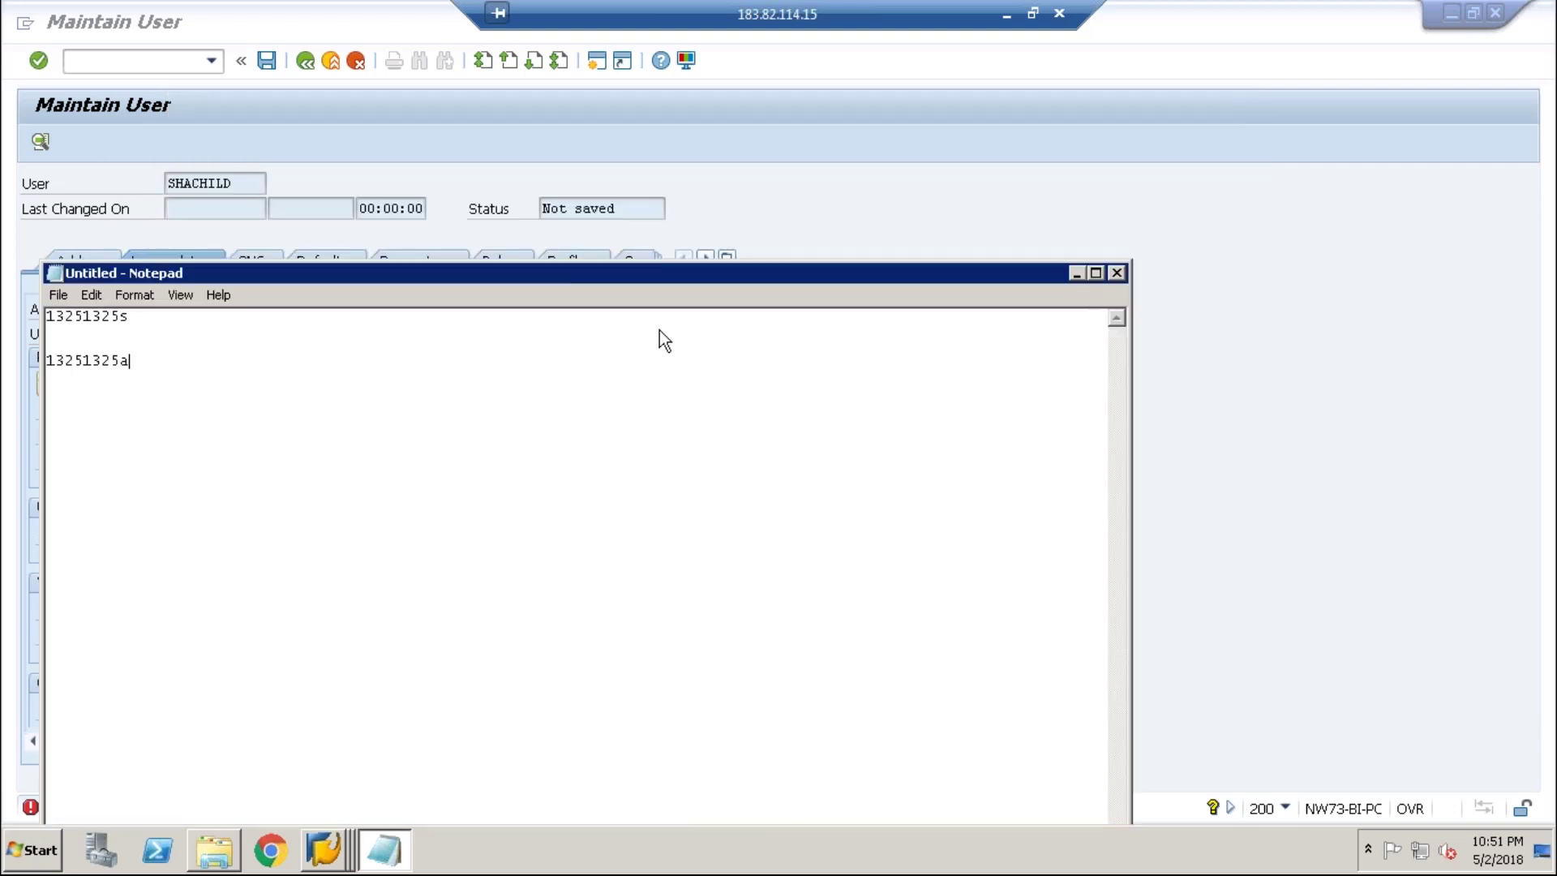
# - Back in the SAP user form, re-enter the initial and repeat passwords
pyautogui.hotkey('alt', 'Tab')
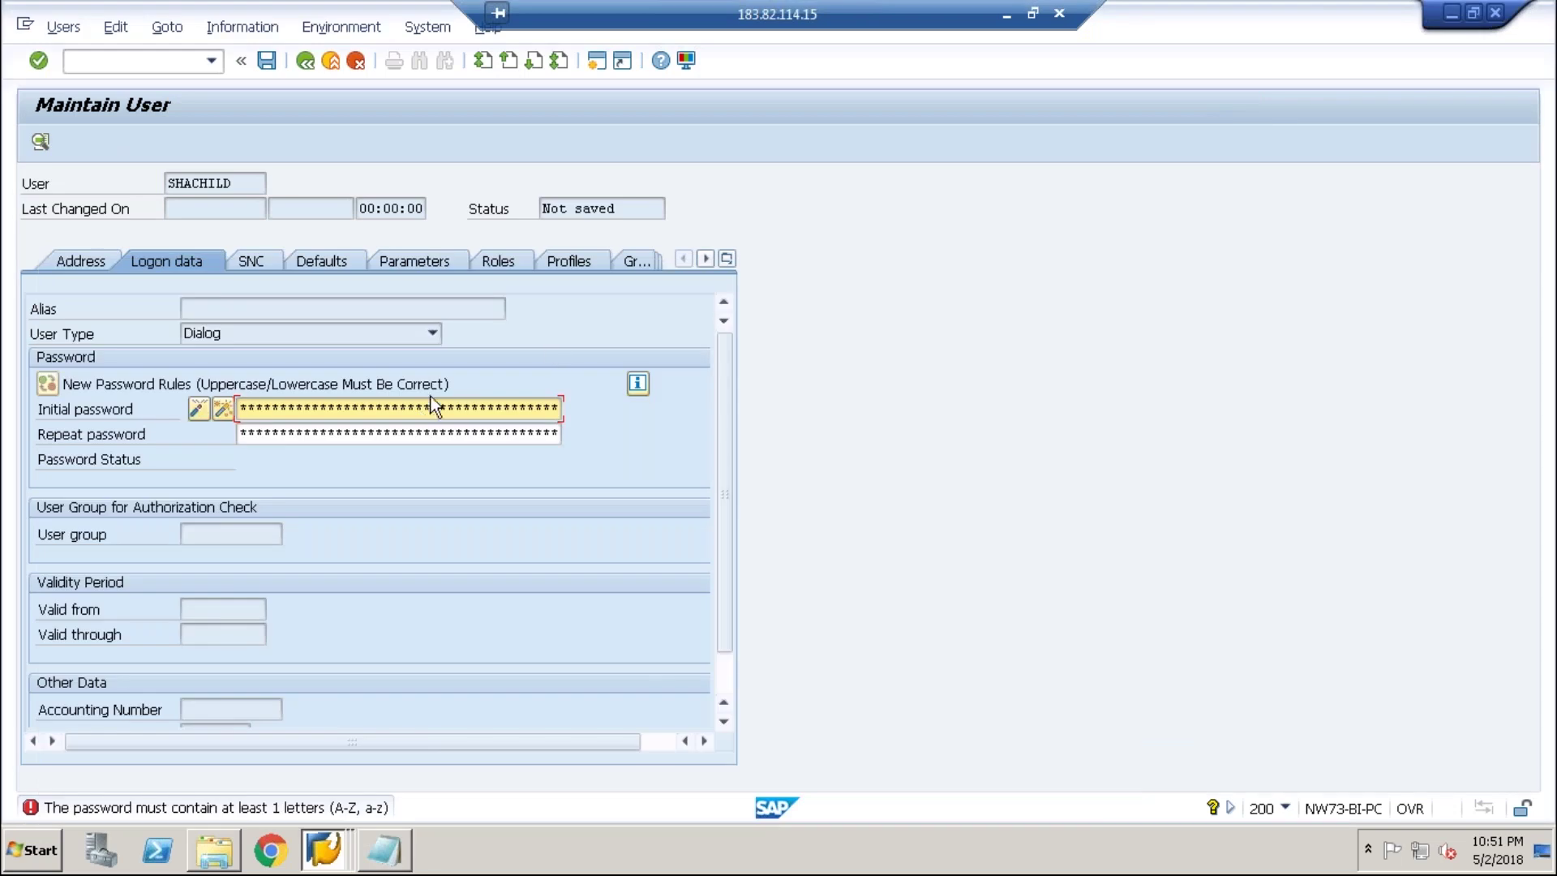
pyautogui.press('Right')
pyautogui.press('Right')
pyautogui.press('Right')
pyautogui.press('Right')
pyautogui.press('Right')
pyautogui.press('Left')
pyautogui.press('Left')
pyautogui.press('Left')
pyautogui.press('Right')
pyautogui.press('Right')
pyautogui.press('Right')
pyautogui.press('Right')
pyautogui.press('Right')
pyautogui.press('Right')
pyautogui.press('Tab')
pyautogui.press('Right')
pyautogui.press('Right')
pyautogui.press('Right')
pyautogui.press('Right')
pyautogui.press('Right')
pyautogui.press('Right')
pyautogui.press('Right')
pyautogui.press('Right')
pyautogui.press('Right')
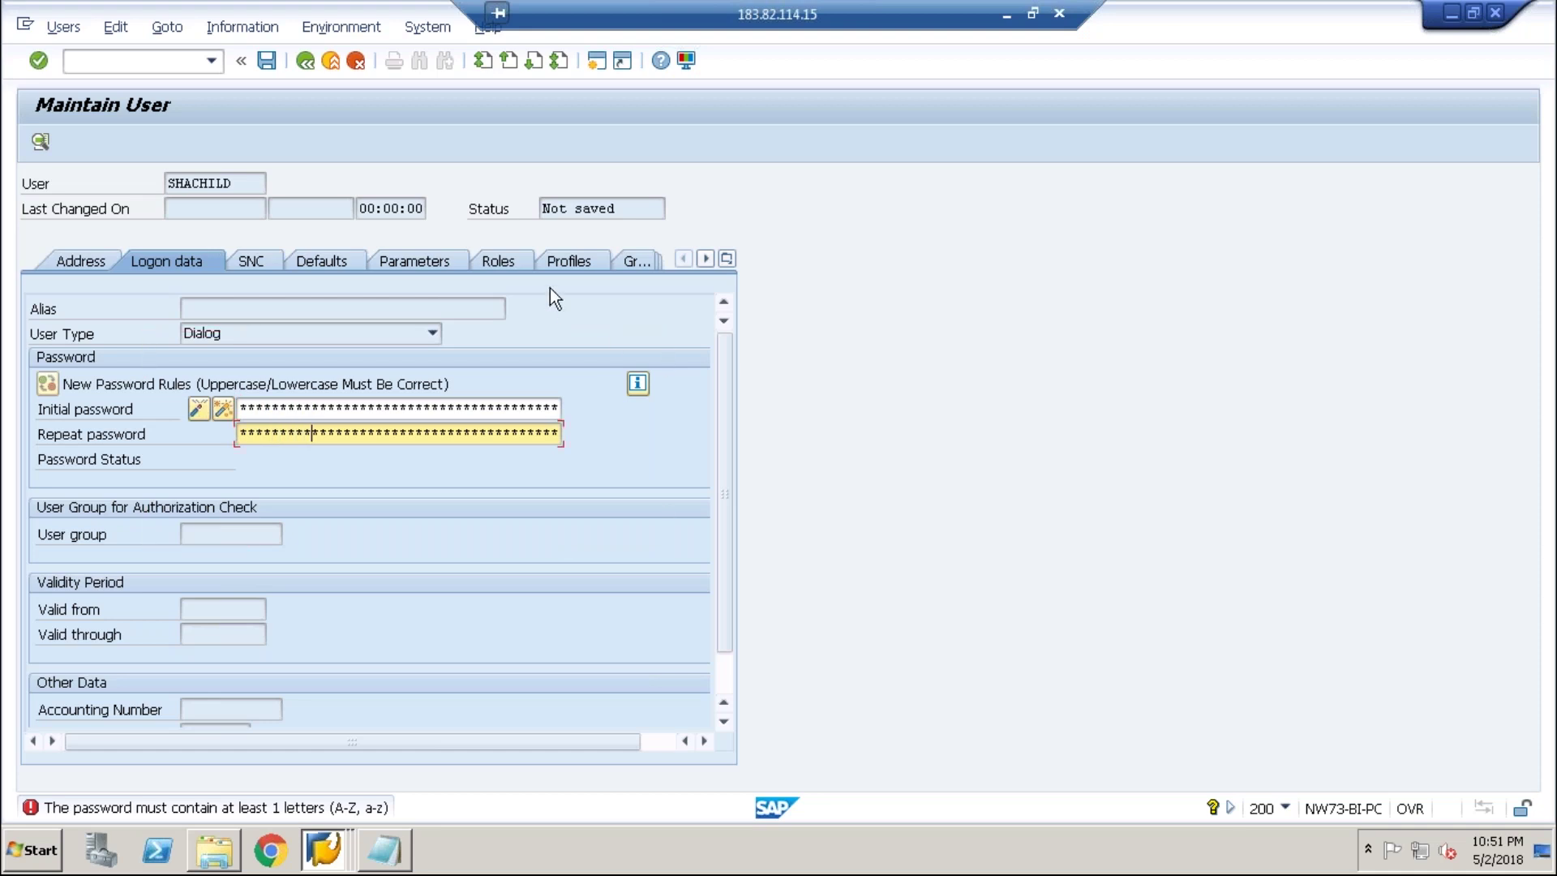
# - Search roles with sap_bc_usr* and assign SAP_BC_USR_CUA_CLIENT and SAP_BC_USR_CUA_SETUP_CLIENT
pyautogui.click(510, 264)
pyautogui.write('a')
pyautogui.press('BackSpace')
pyautogui.write('sap')
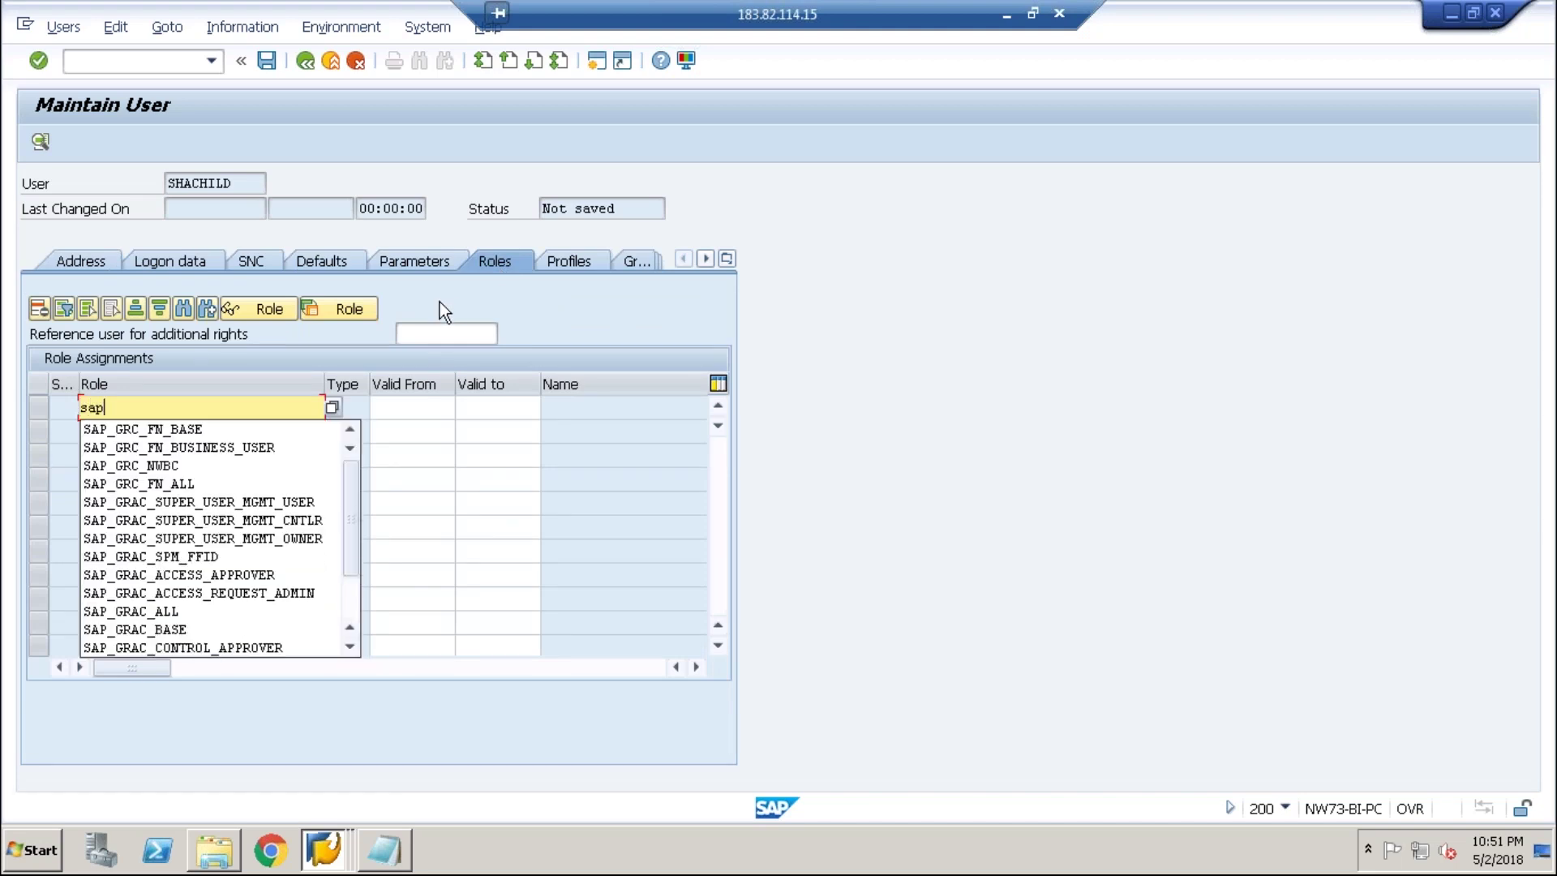
pyautogui.write('_b')
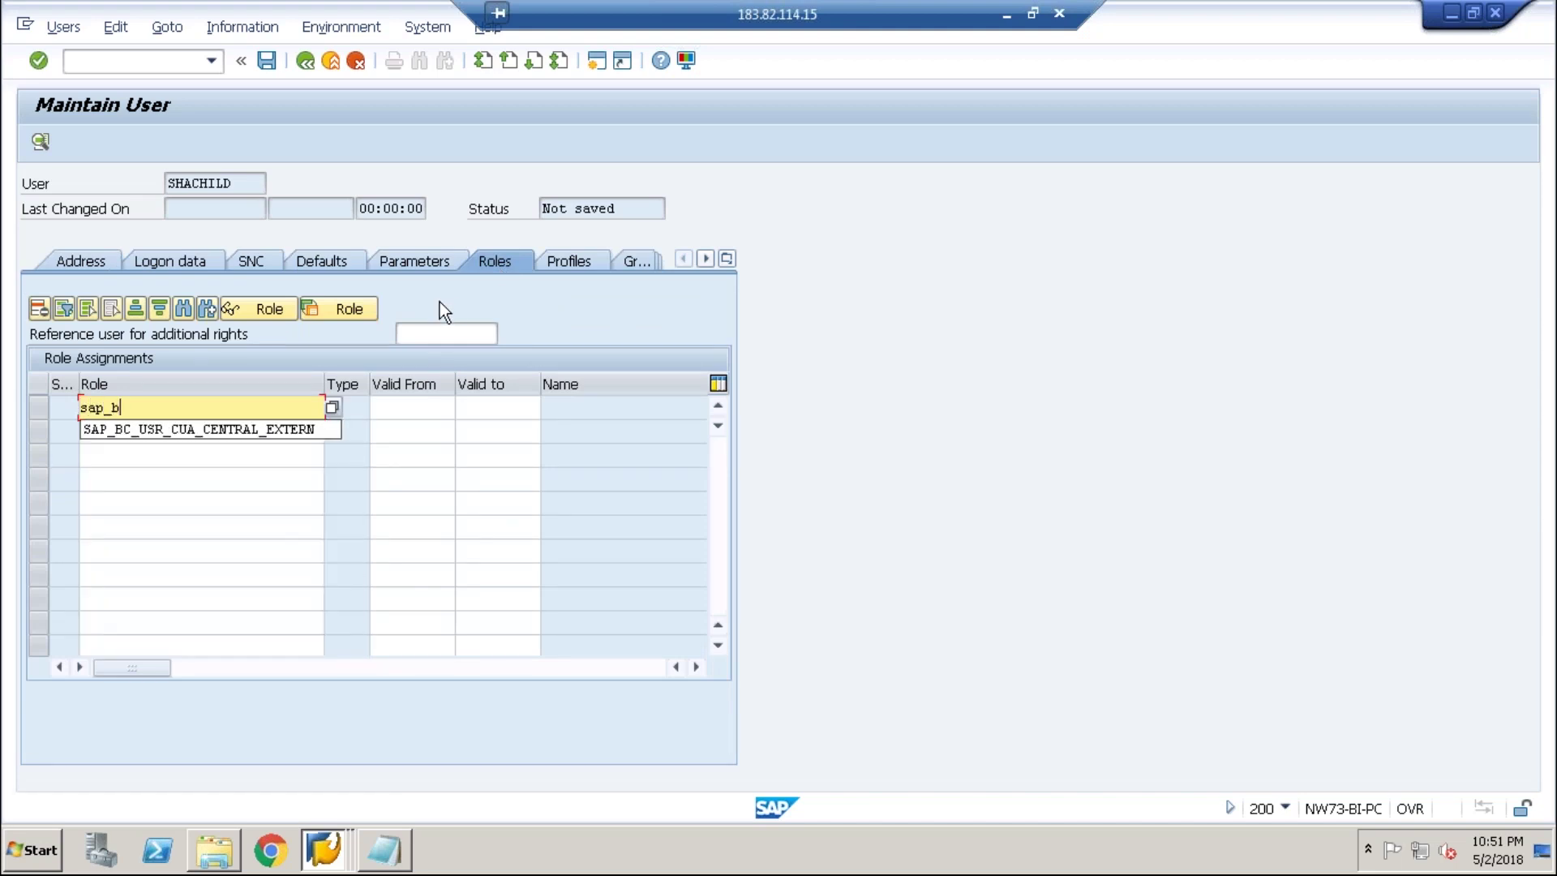
pyautogui.write('c_usr*')
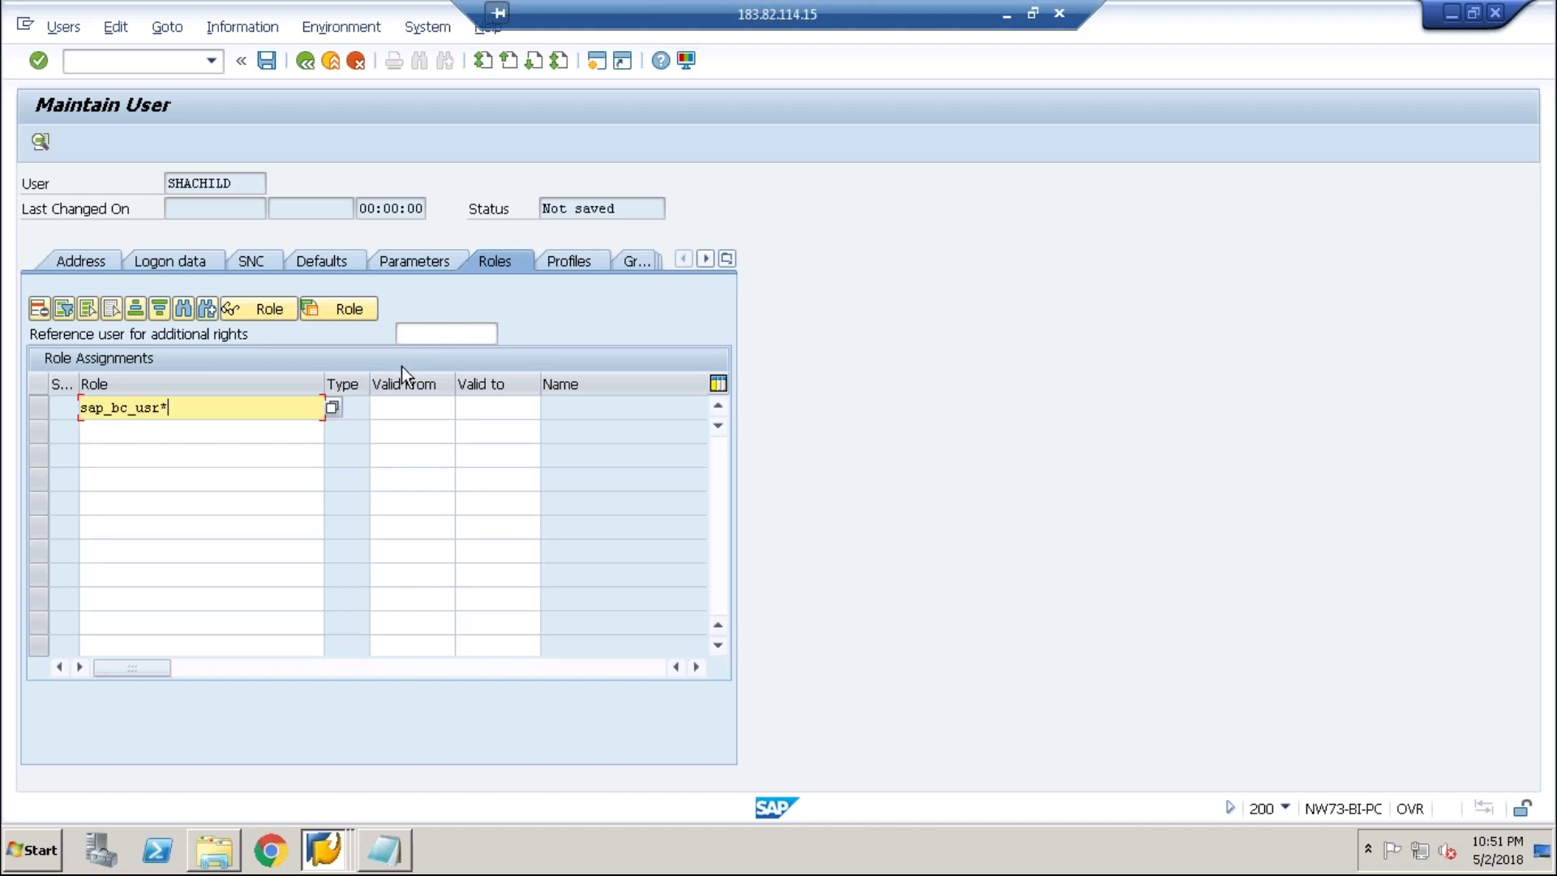
pyautogui.click(333, 407)
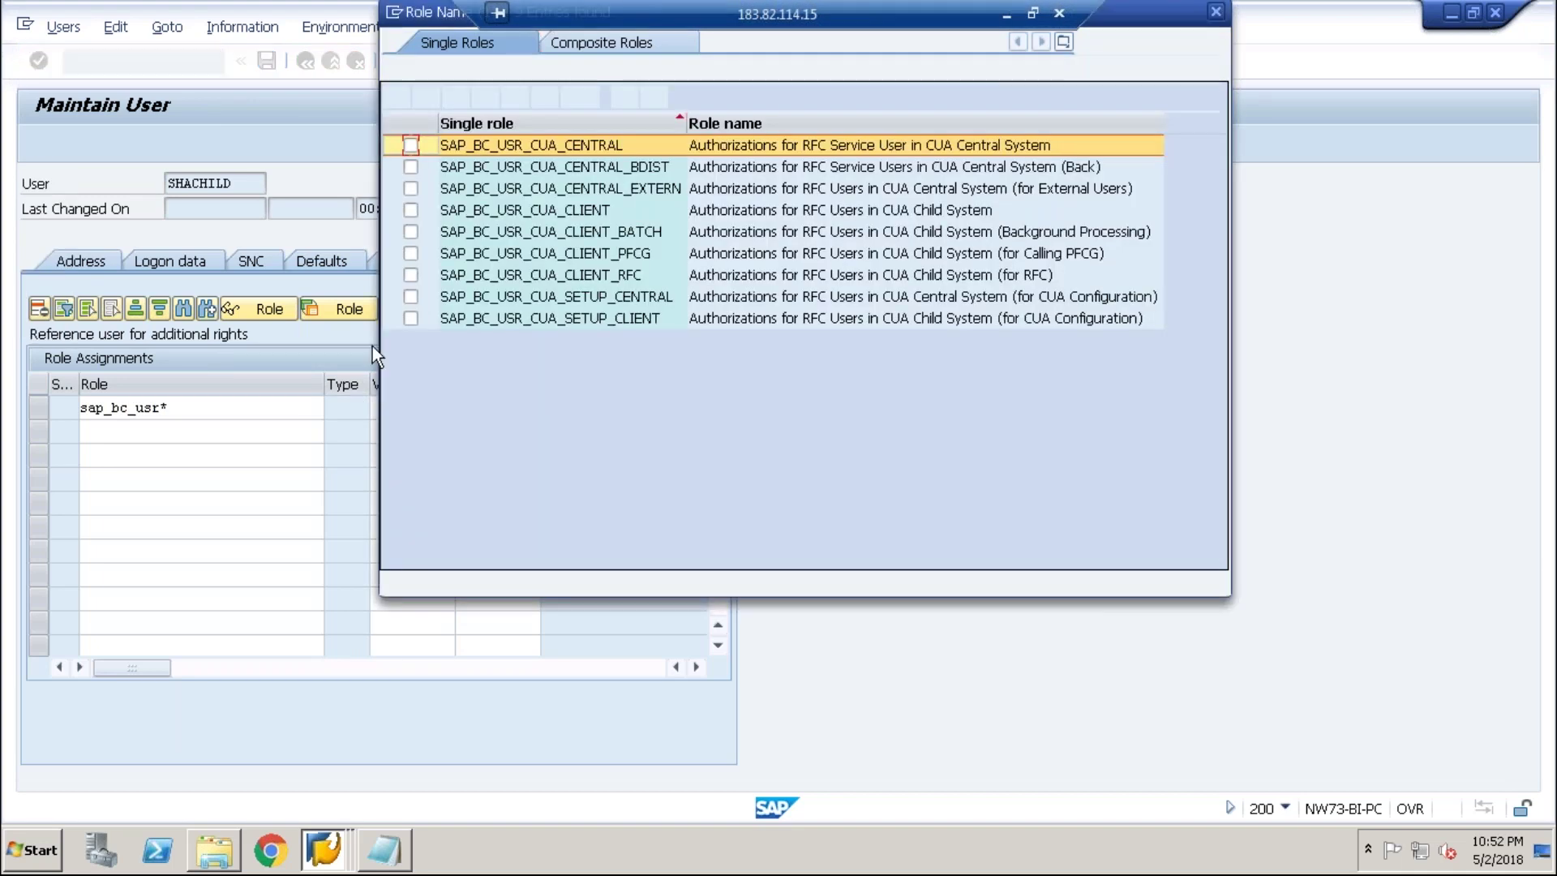
pyautogui.click(411, 210)
pyautogui.click(414, 319)
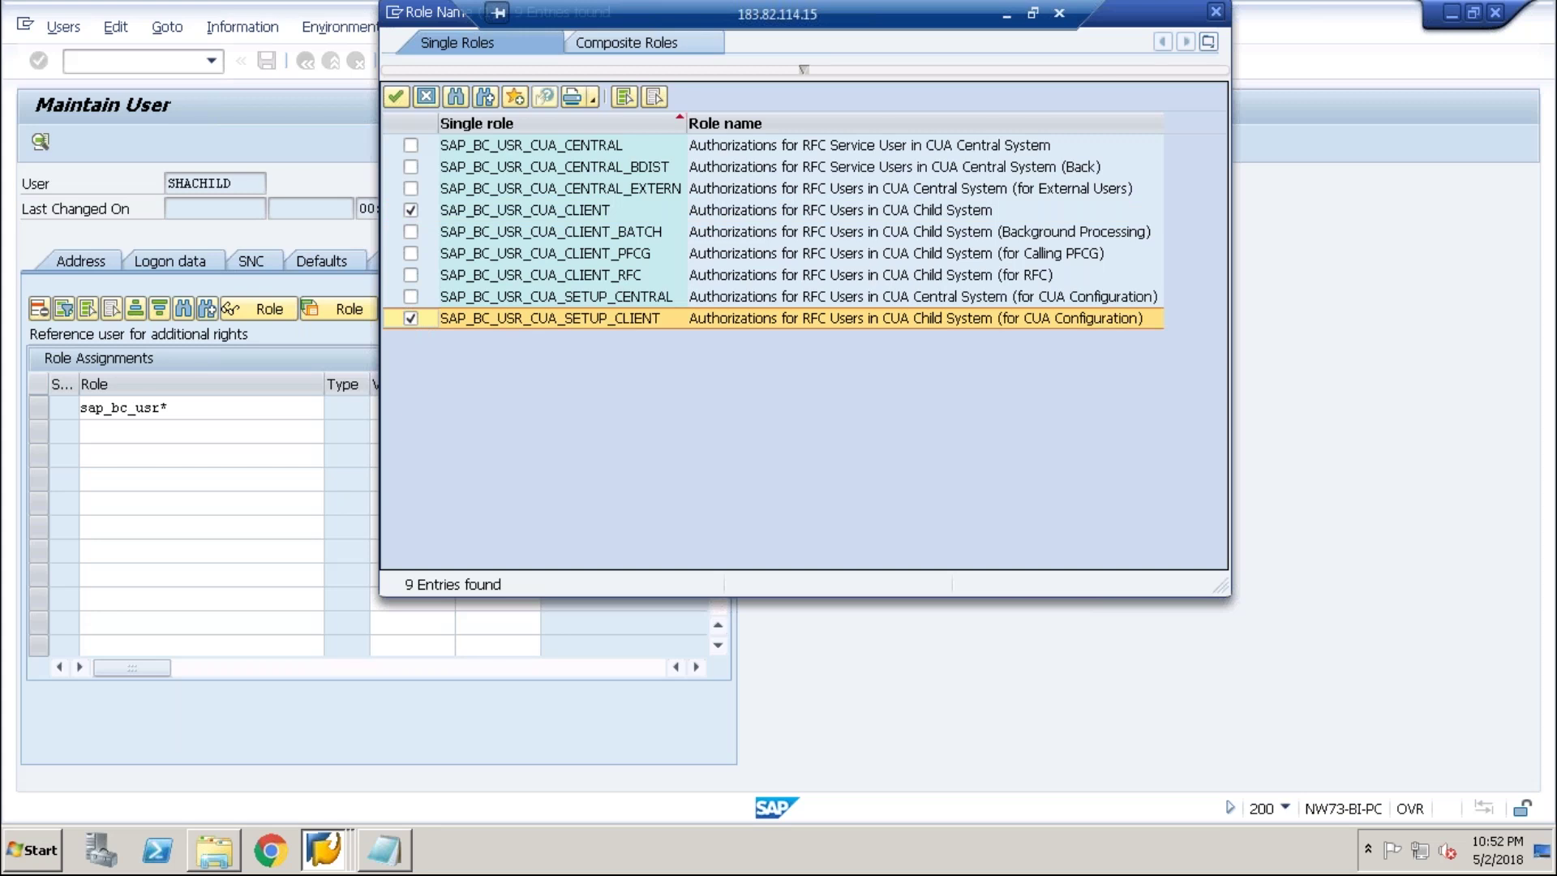
pyautogui.press('Return')
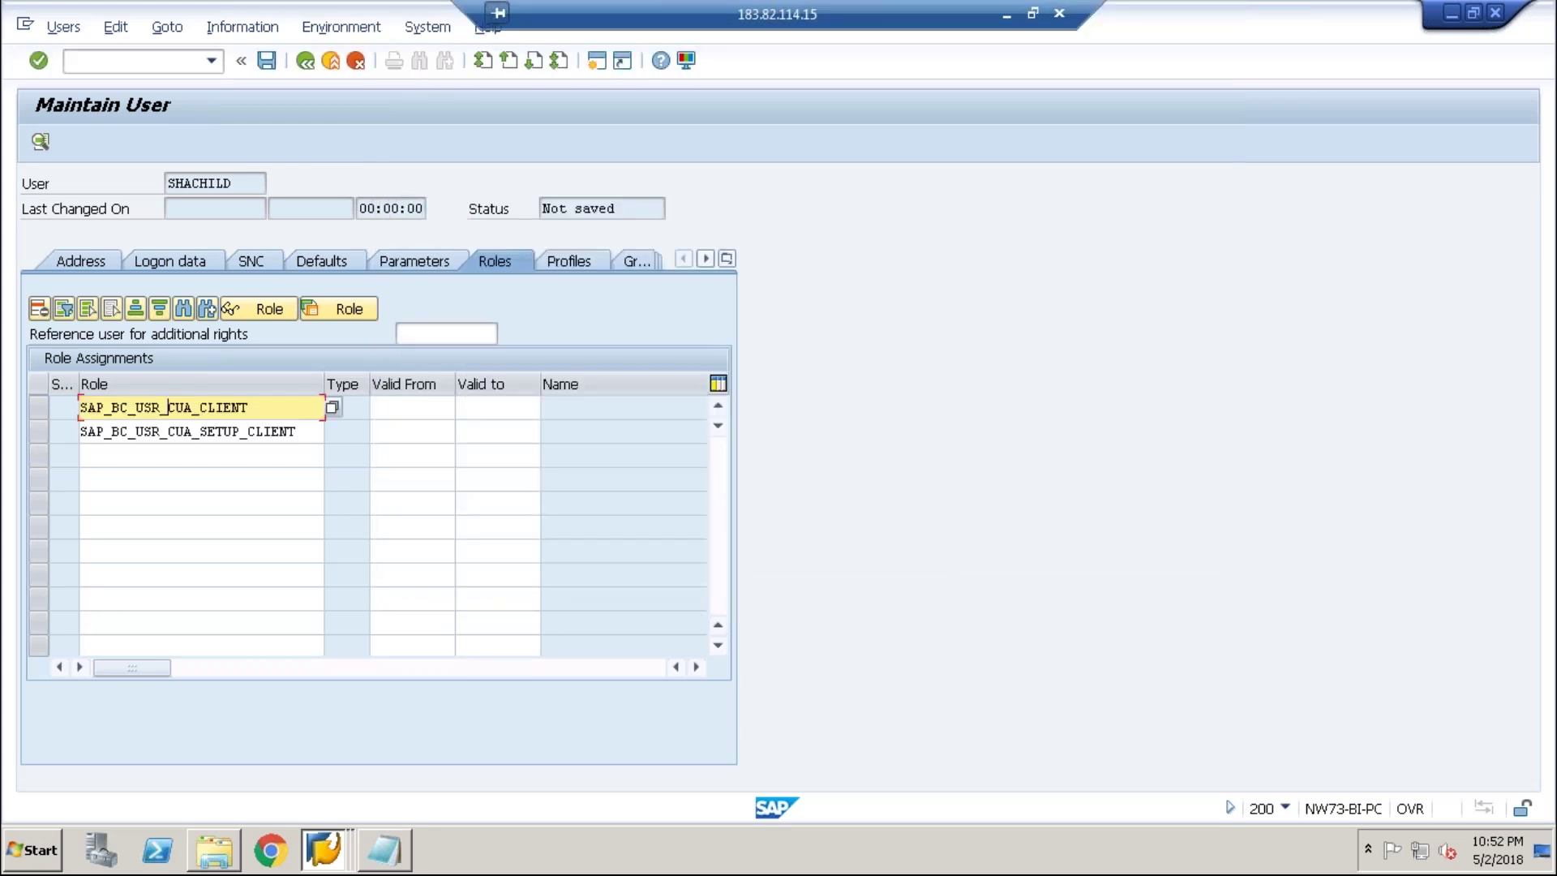
pyautogui.press('Return')
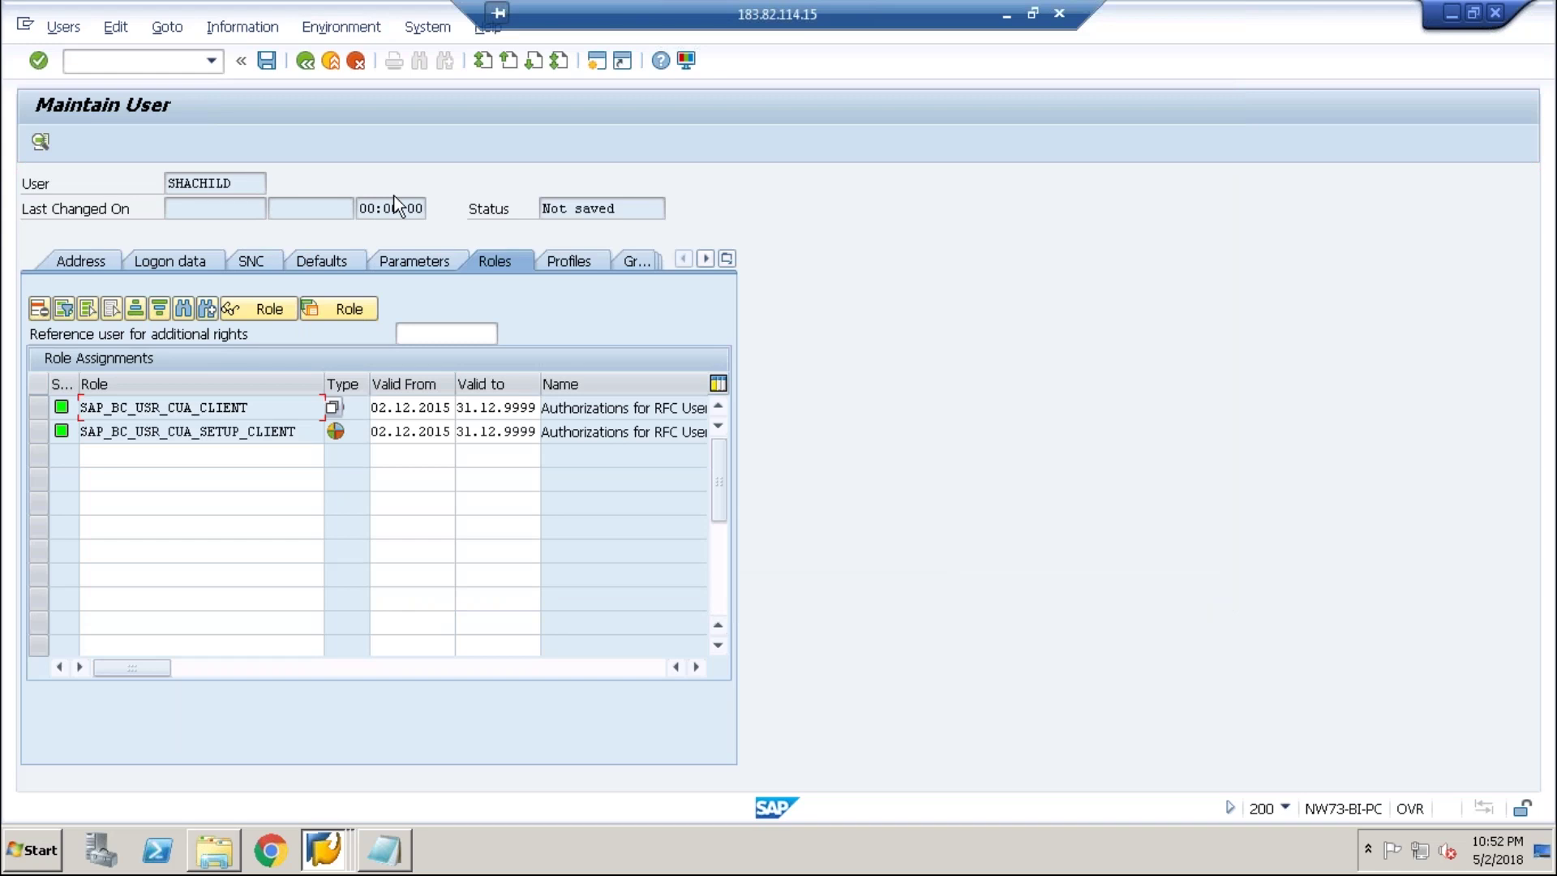
# - Save the user, then close the Remote Desktop window and confirm the disconnect
pyautogui.click(268, 60)
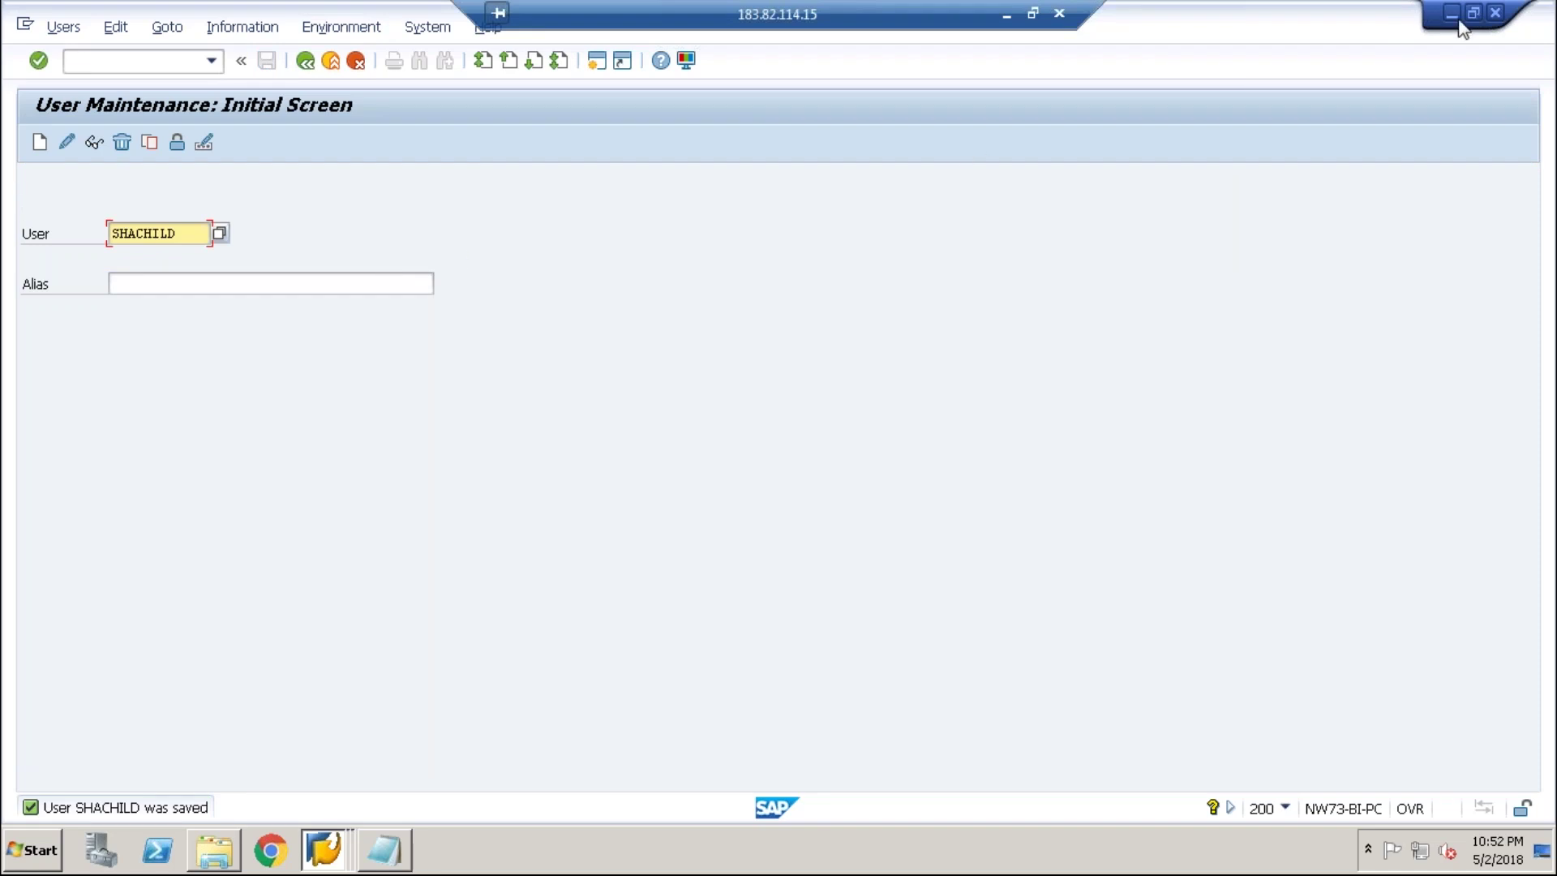
pyautogui.click(1059, 13)
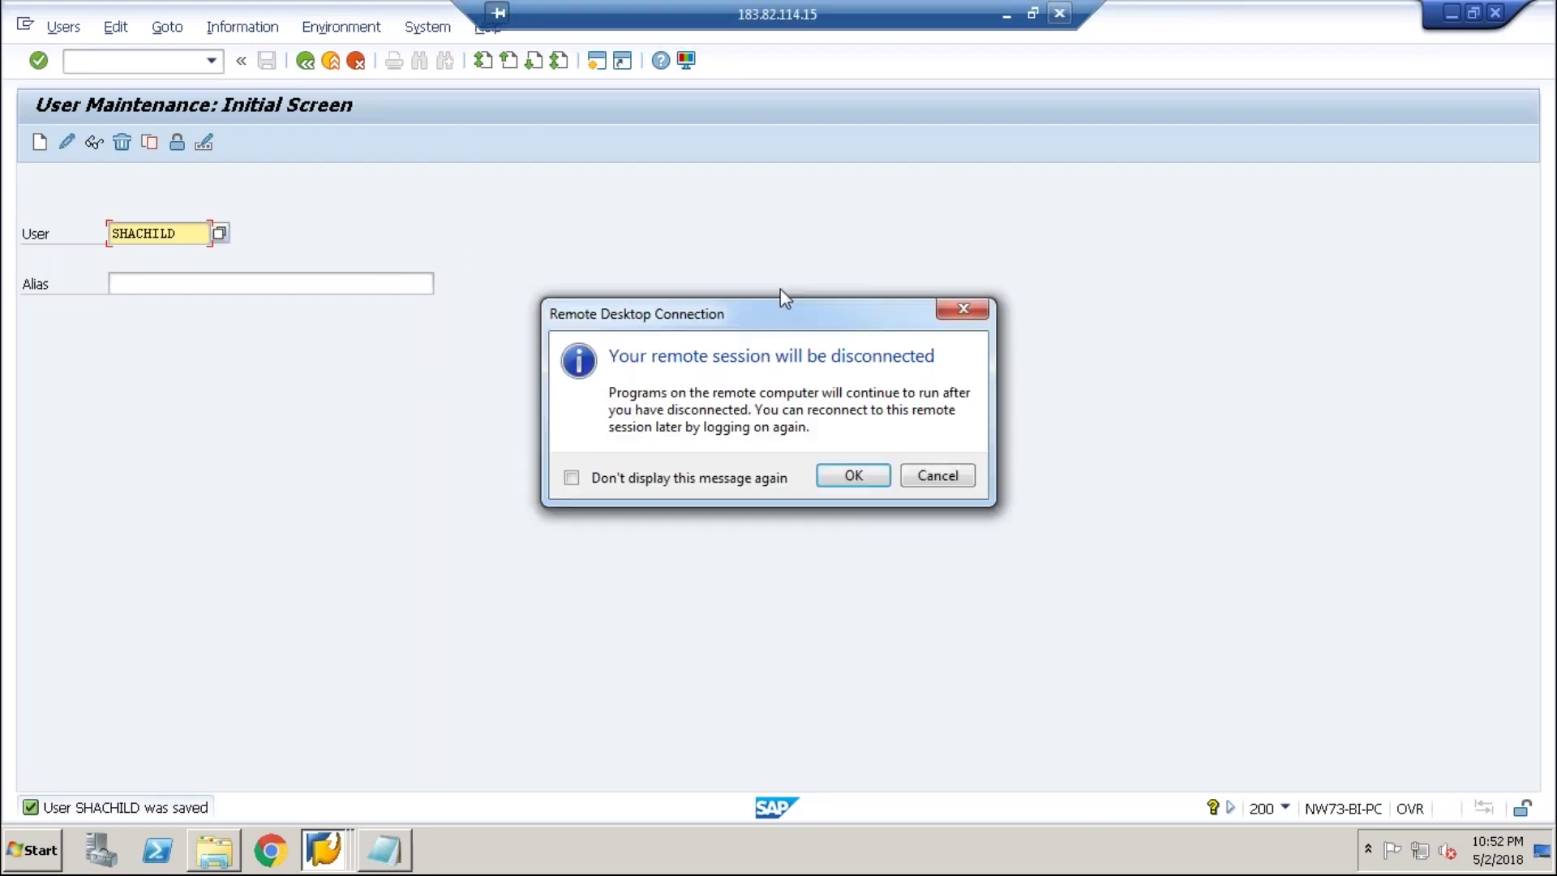
pyautogui.click(847, 476)
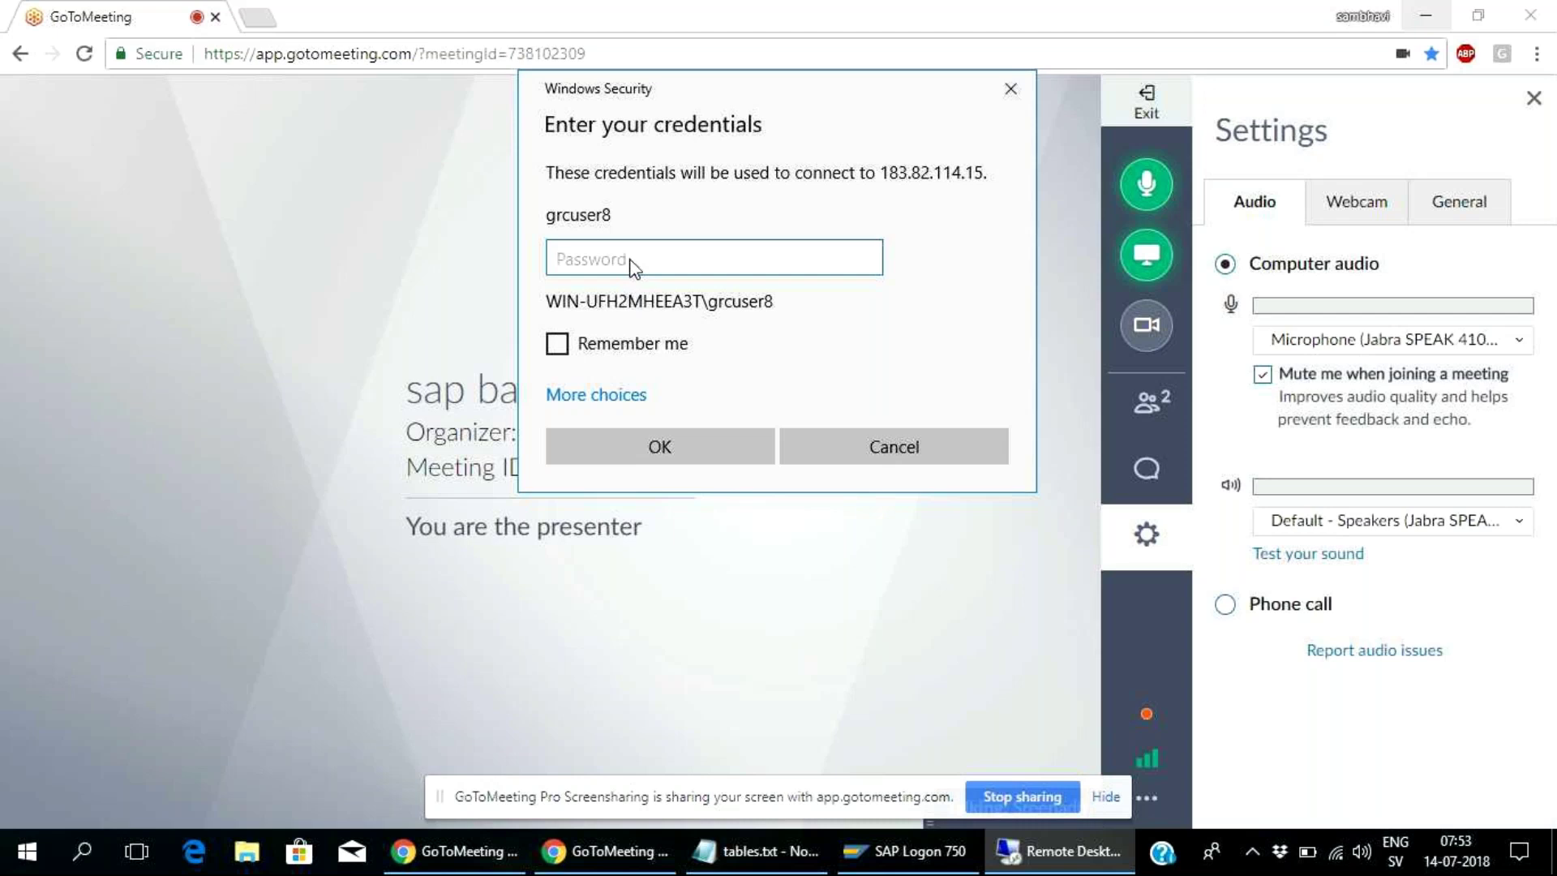
# - Reconnect to 183.82.114.15 with the account password and accept the certificate warning
pyautogui.write('•••')
pyautogui.press('BackSpace')
pyautogui.press('BackSpace')
pyautogui.press('BackSpace')
pyautogui.write('••••')
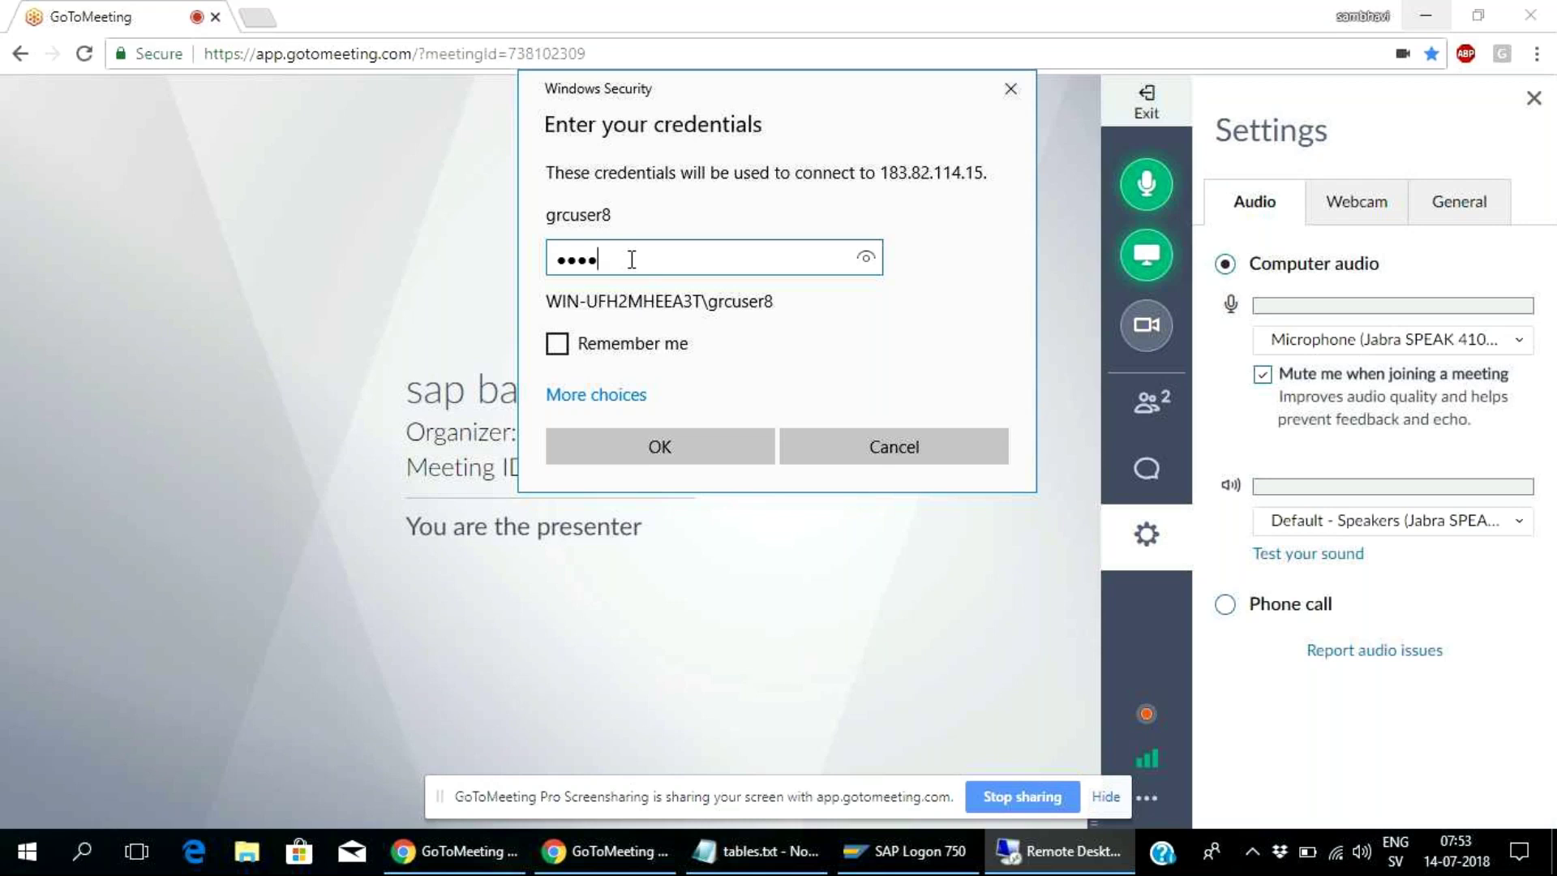
pyautogui.write('••••')
pyautogui.click(865, 257)
pyautogui.click(739, 468)
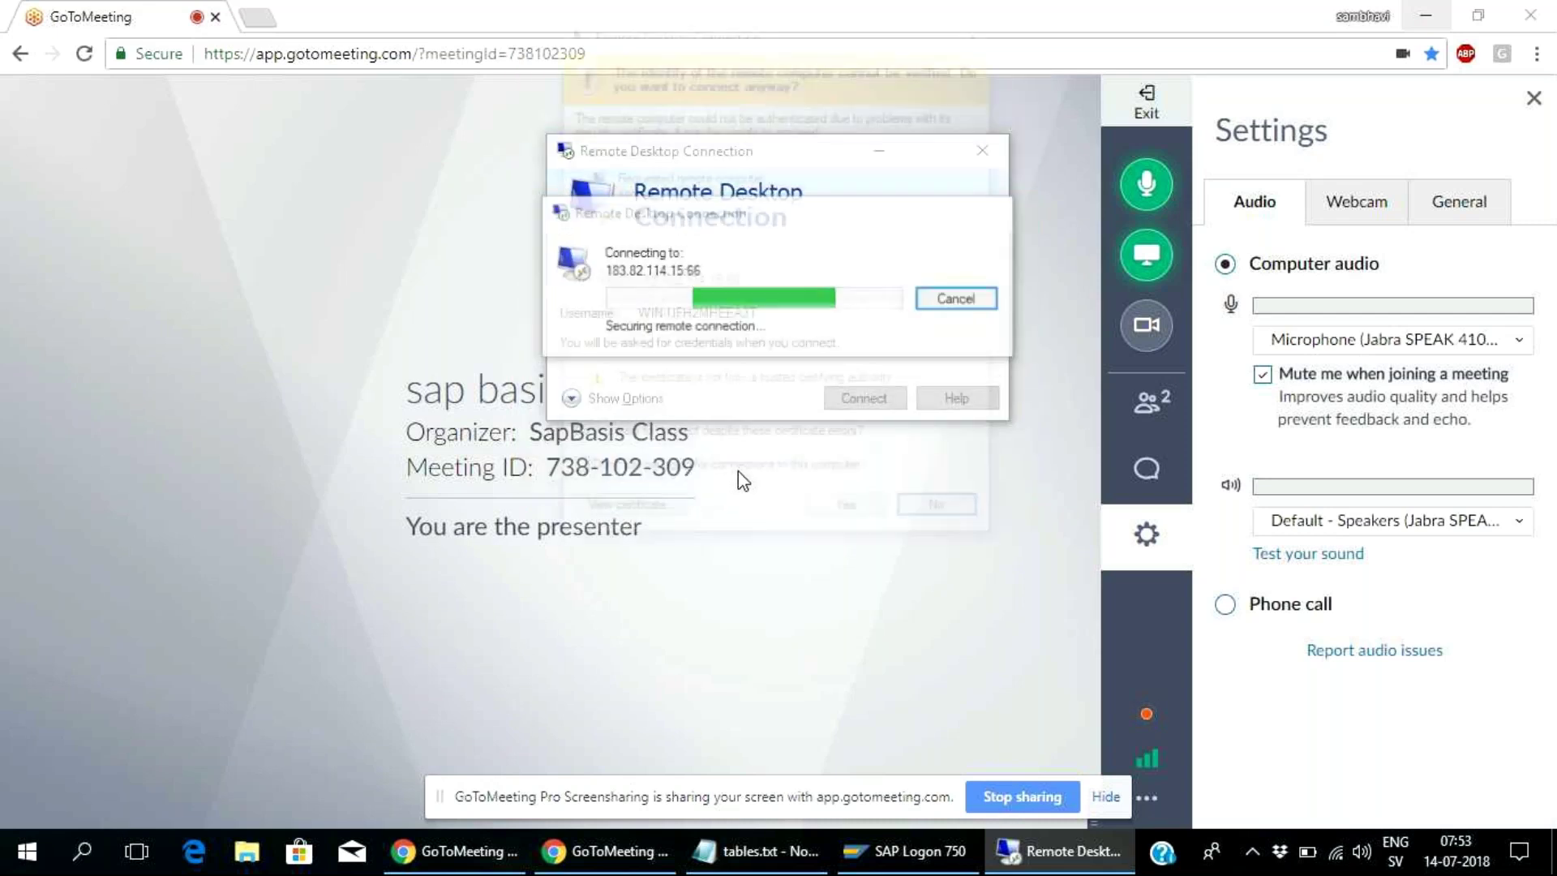
pyautogui.click(876, 507)
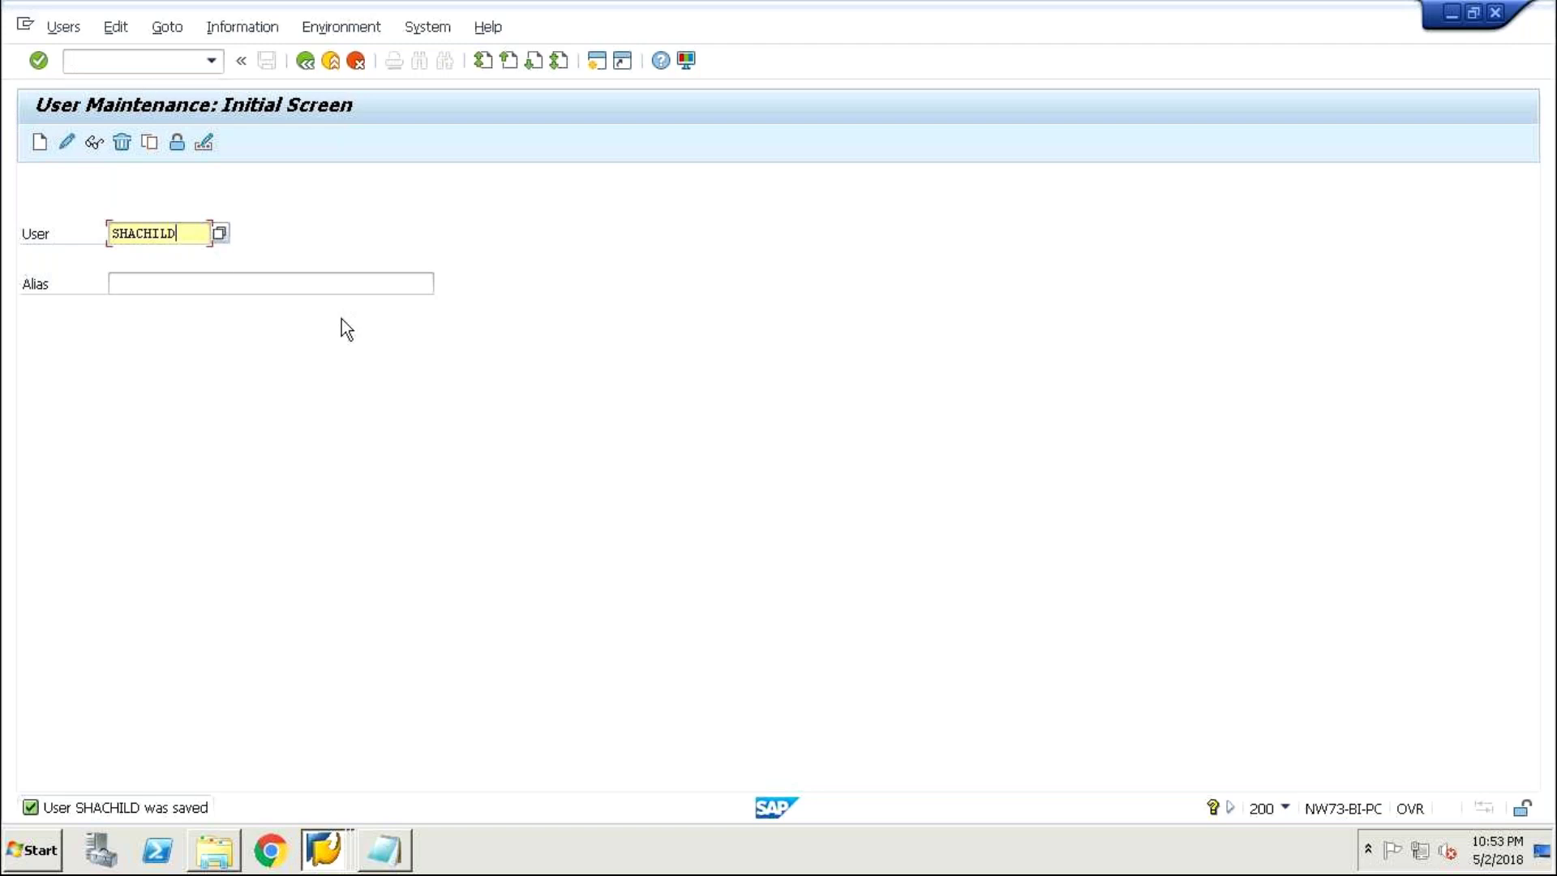
pyautogui.press('BackSpace')
pyautogui.press('BackSpace')
pyautogui.press('BackSpace')
pyautogui.press('BackSpace')
pyautogui.press('BackSpace')
pyautogui.press('BackSpace')
pyautogui.press('BackSpace')
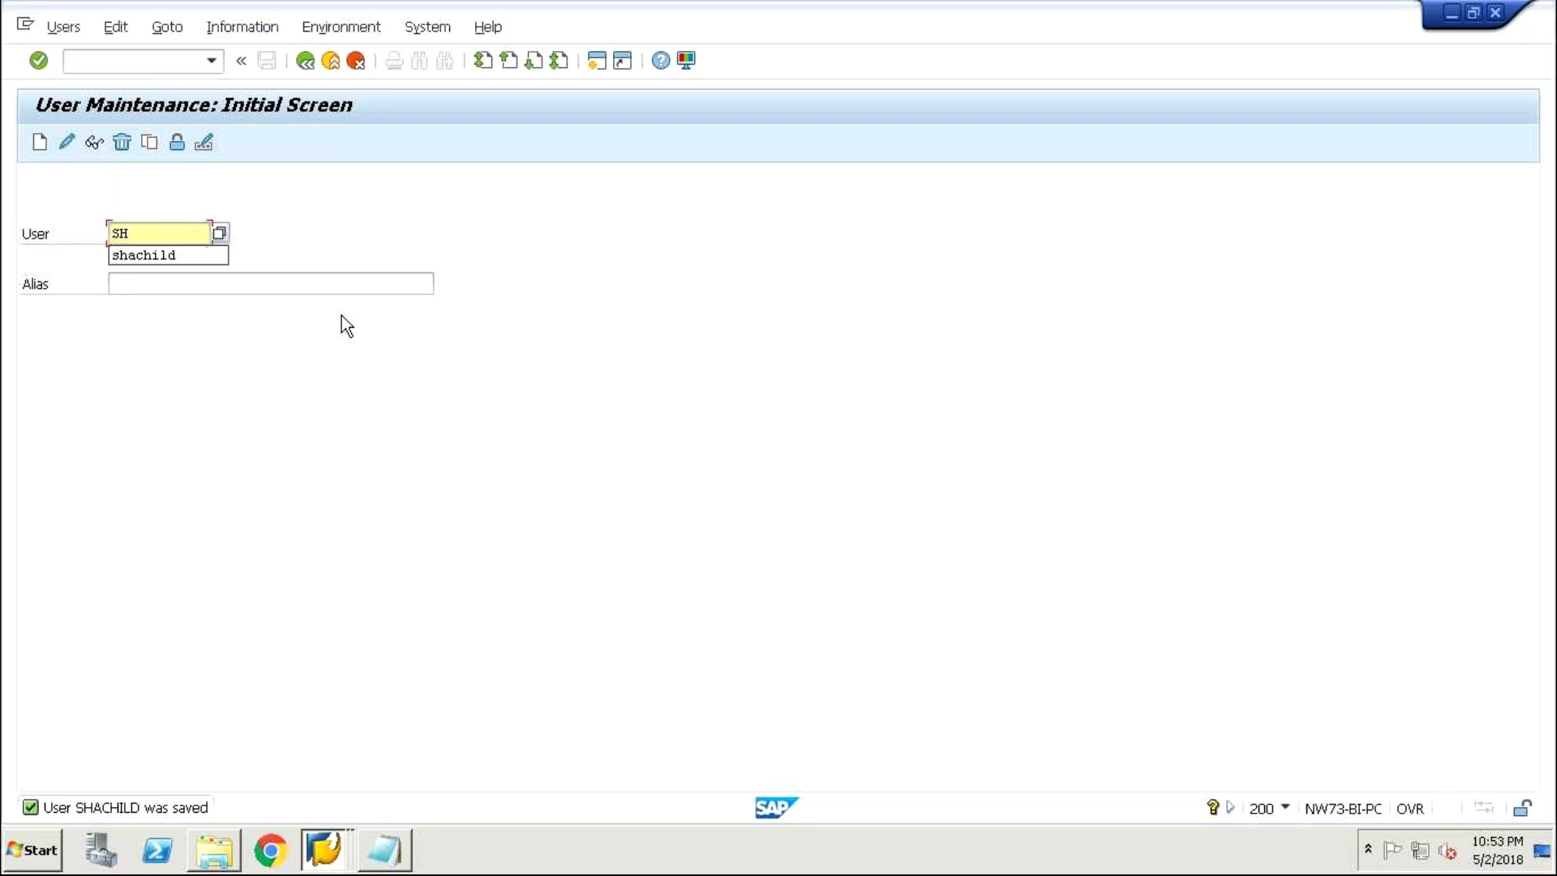
pyautogui.press('BackSpace')
pyautogui.press('Down')
pyautogui.press('Down')
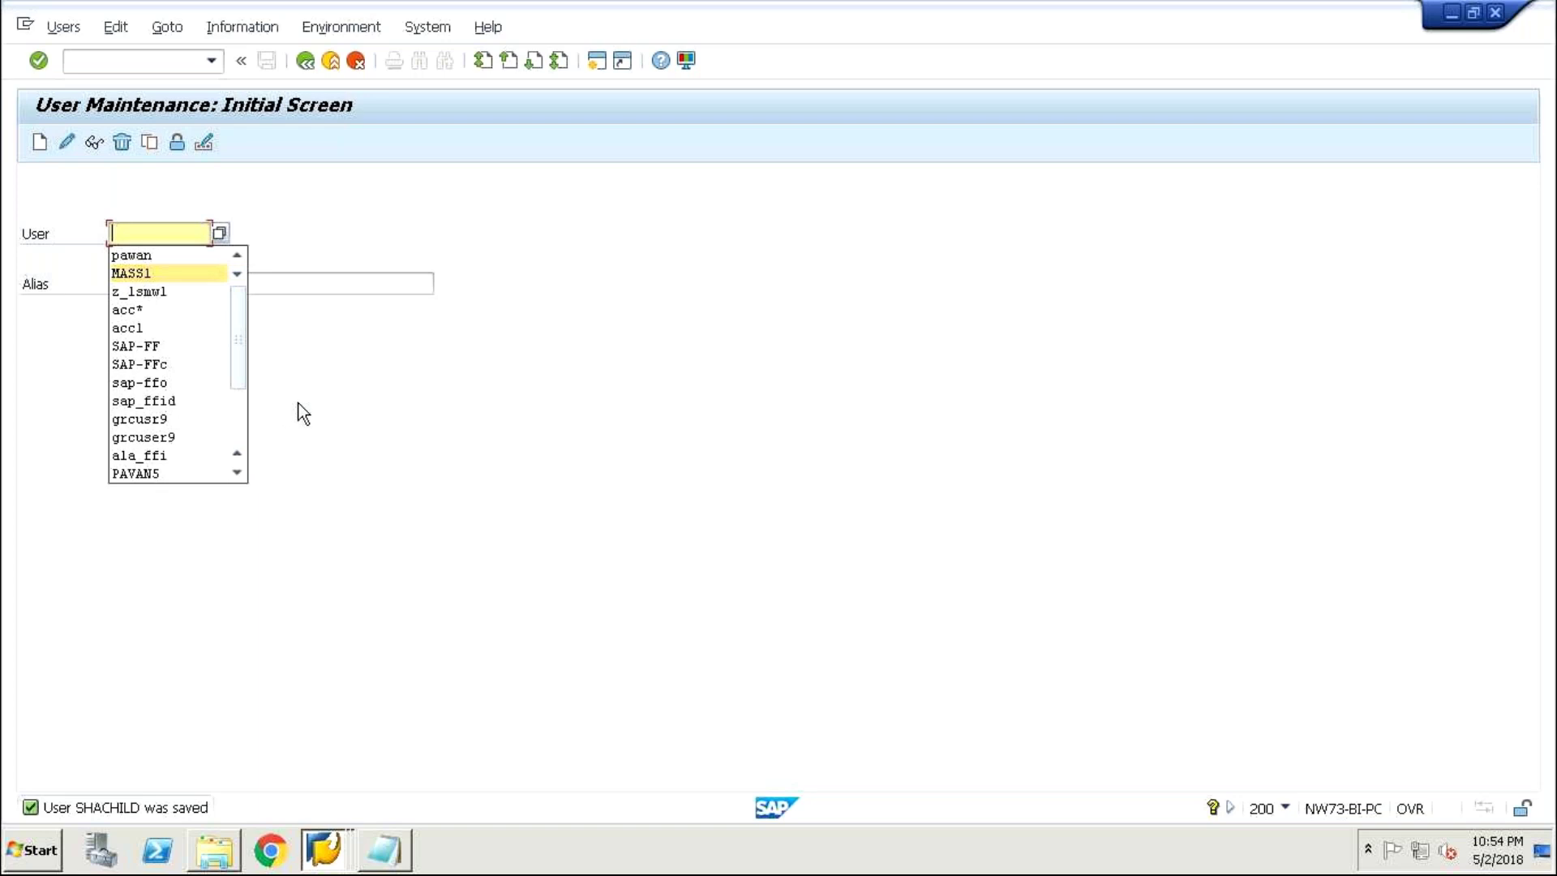
pyautogui.write('r')
pyautogui.press('BackSpace')
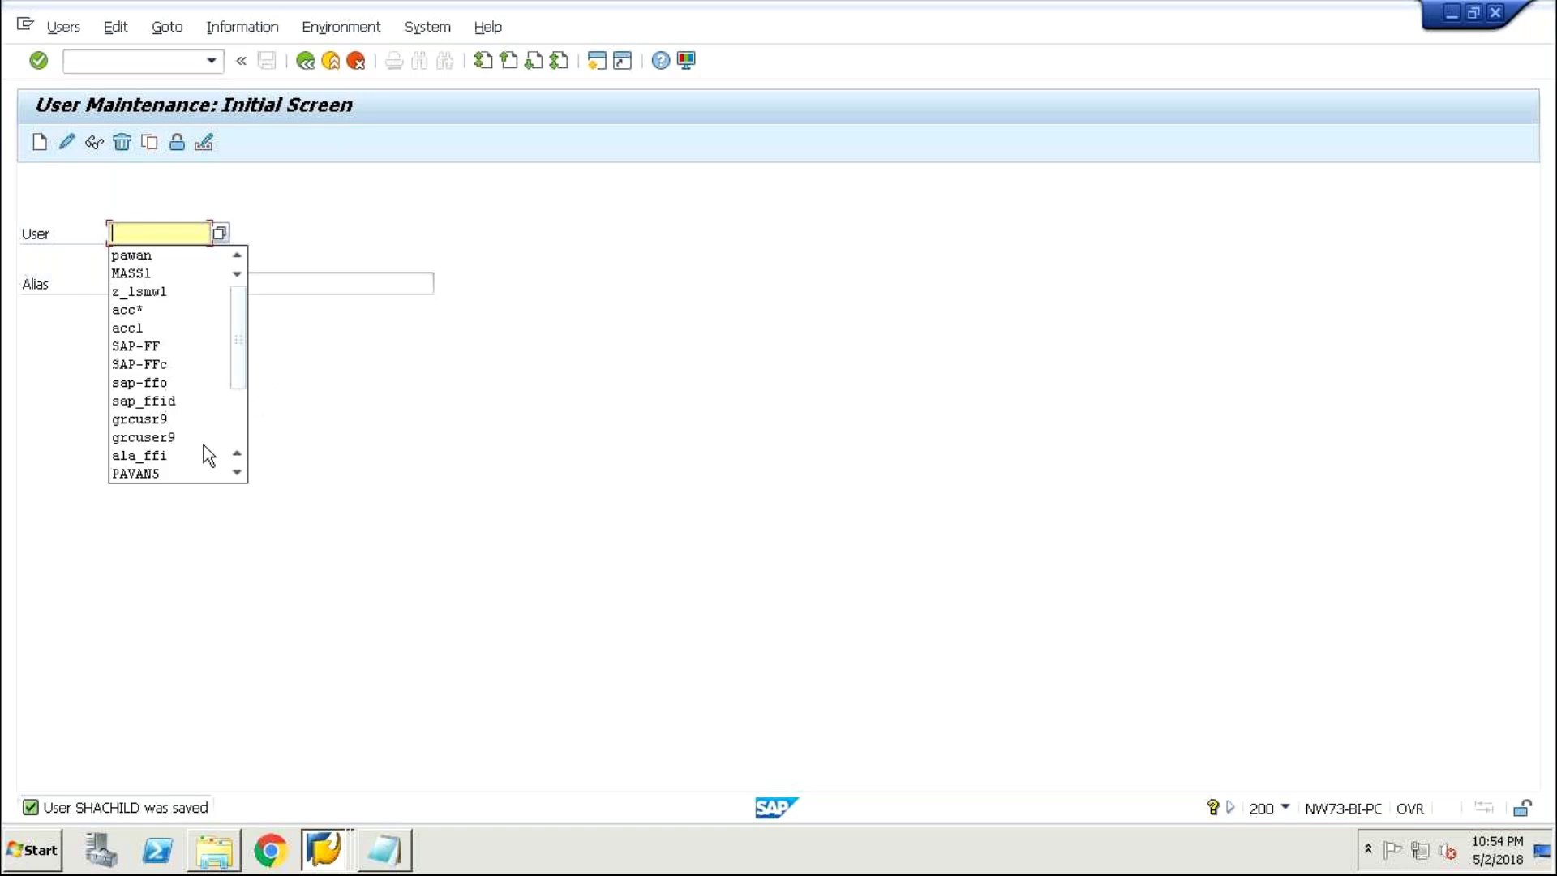
pyautogui.moveTo(235, 355); pyautogui.dragTo(232, 407)
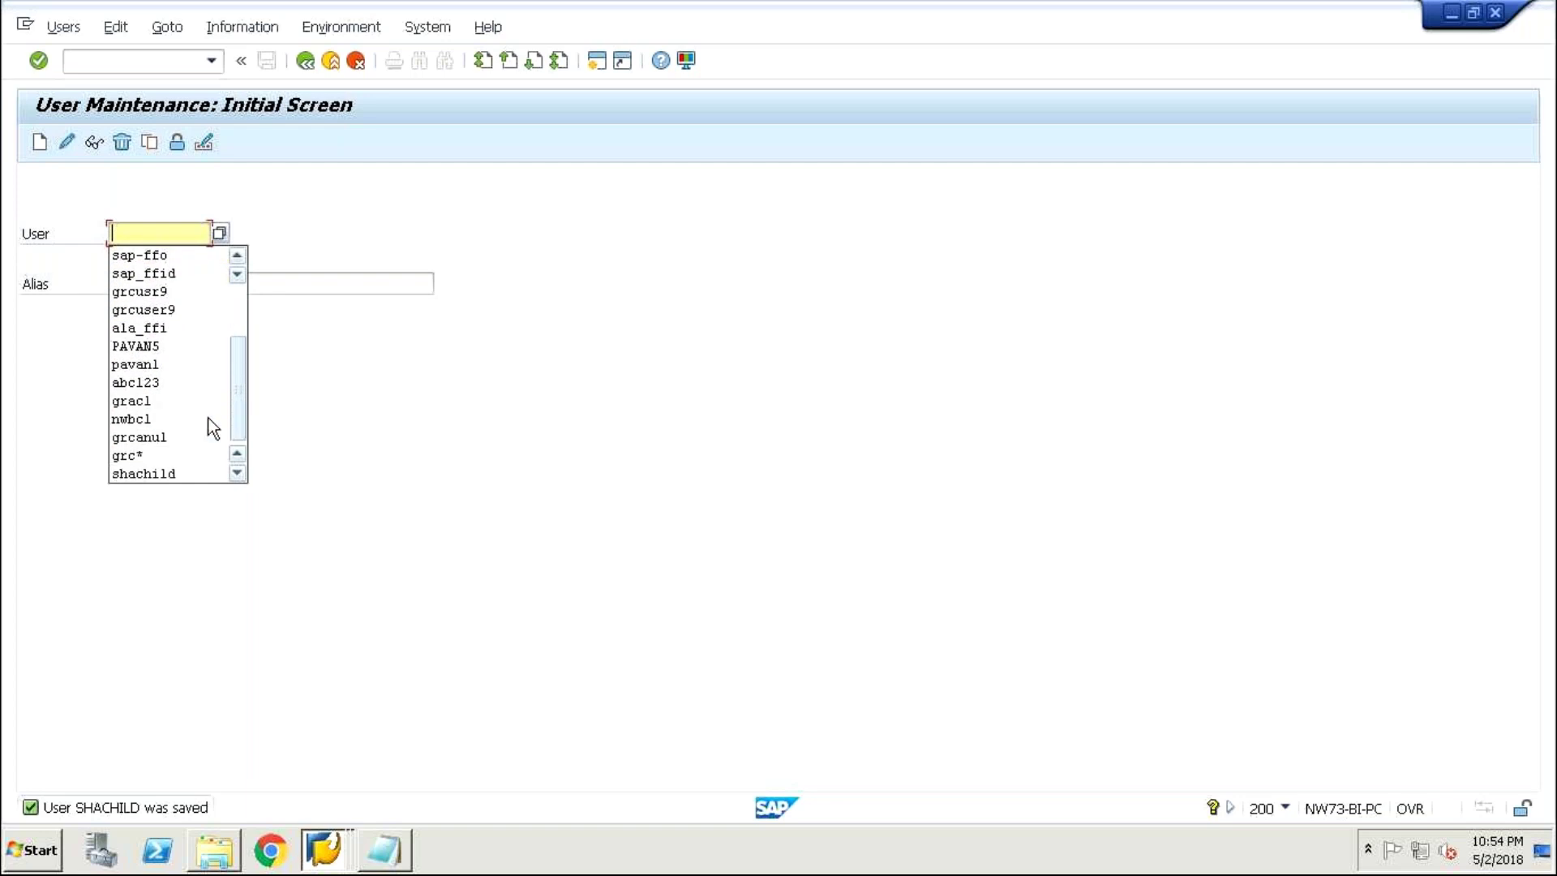
pyautogui.click(161, 474)
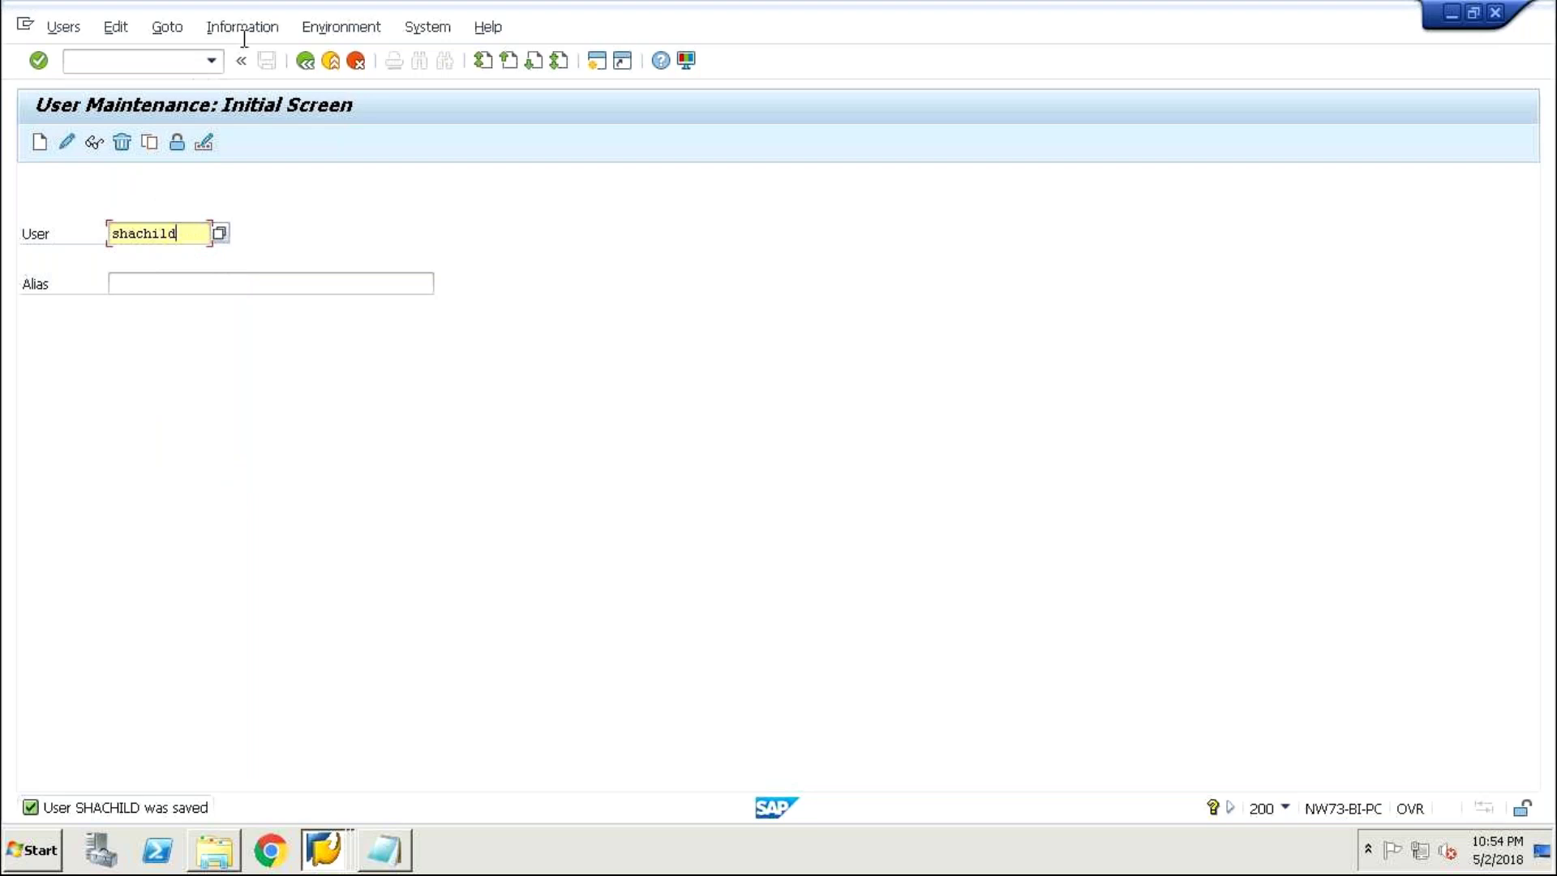
pyautogui.click(306, 61)
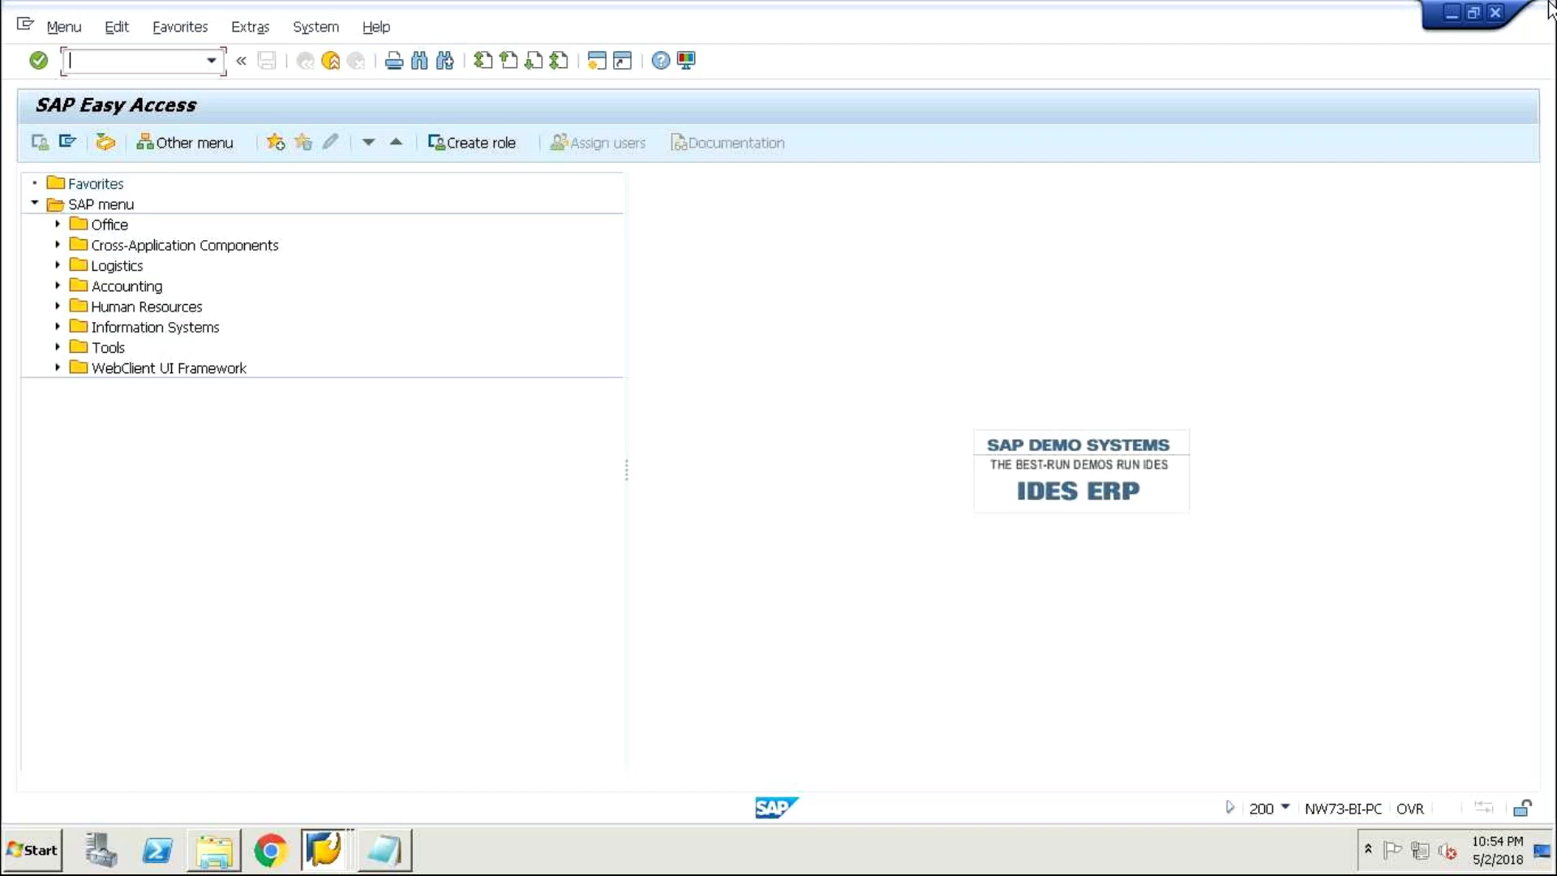
pyautogui.click(1495, 10)
pyautogui.click(232, 417)
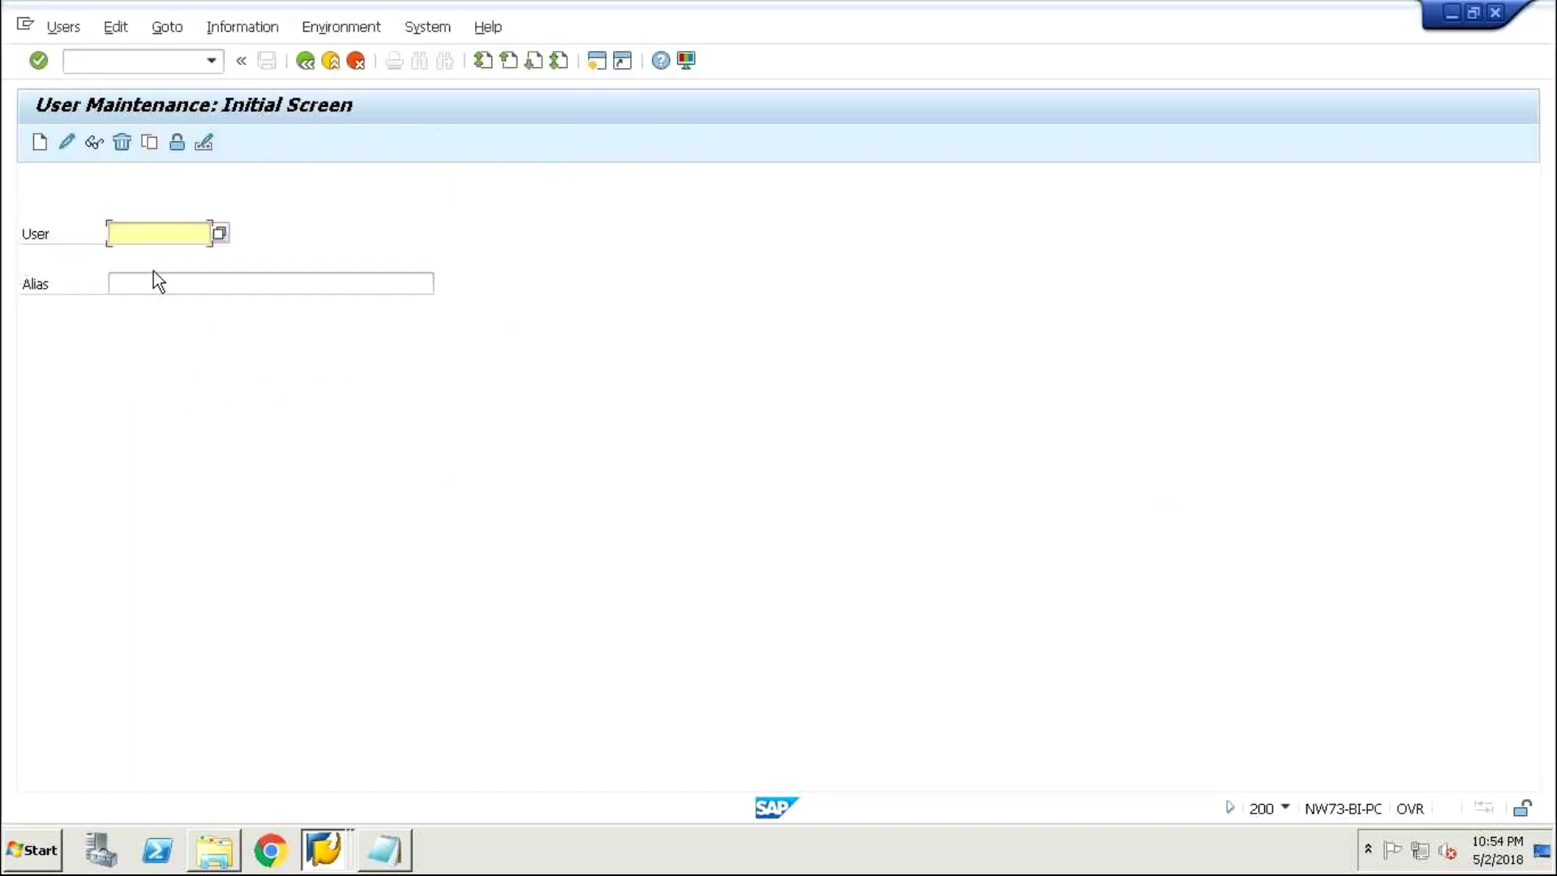
# - Log off the client 200 SAP session and minimize the drivers folder window
pyautogui.click(1495, 13)
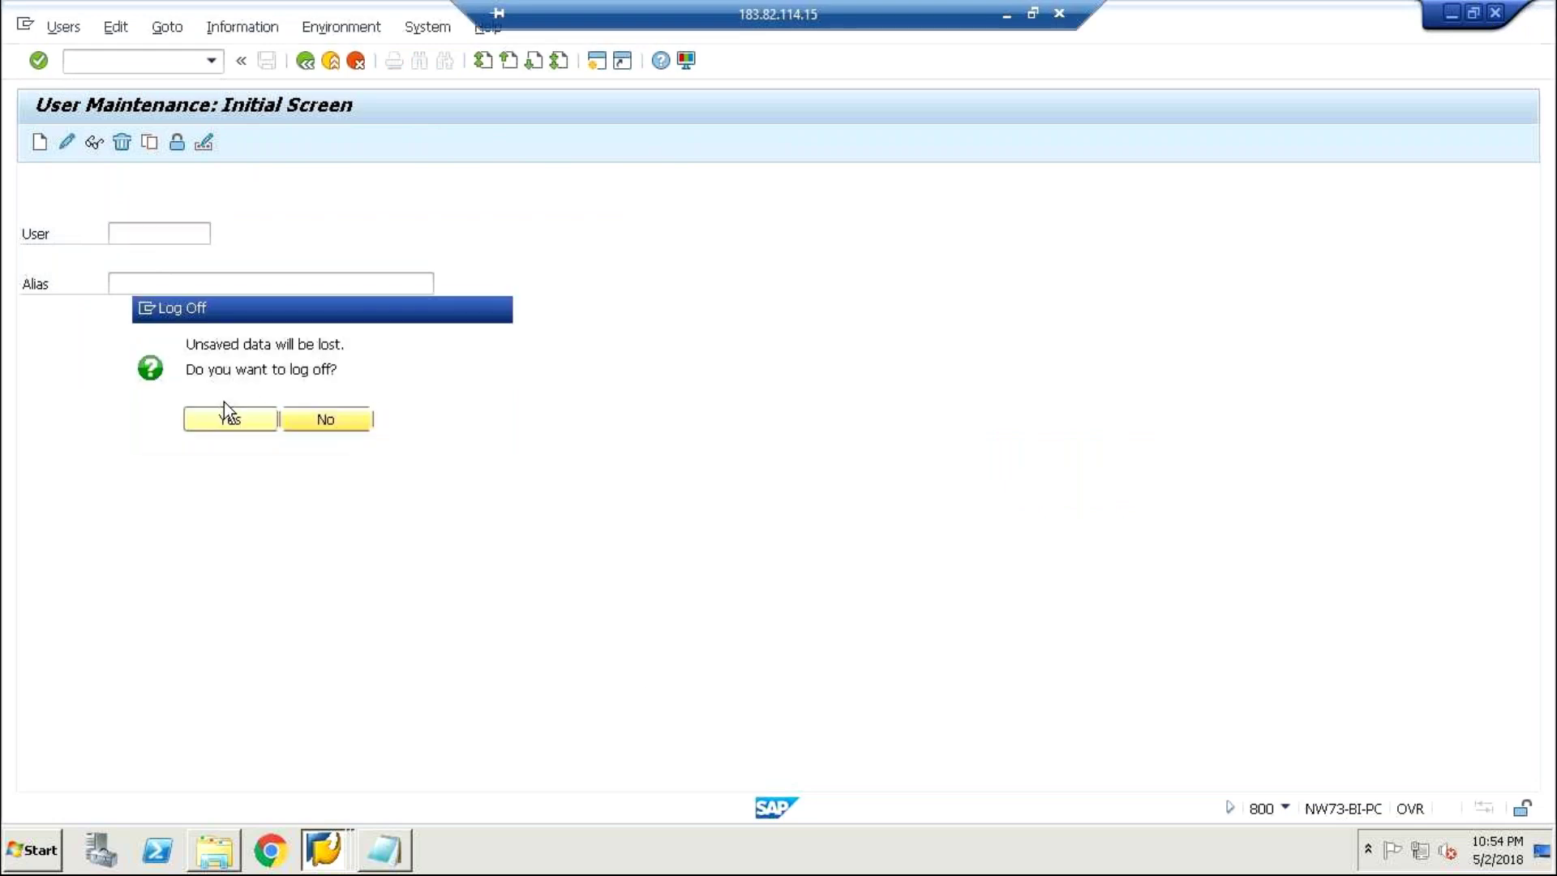
pyautogui.click(259, 423)
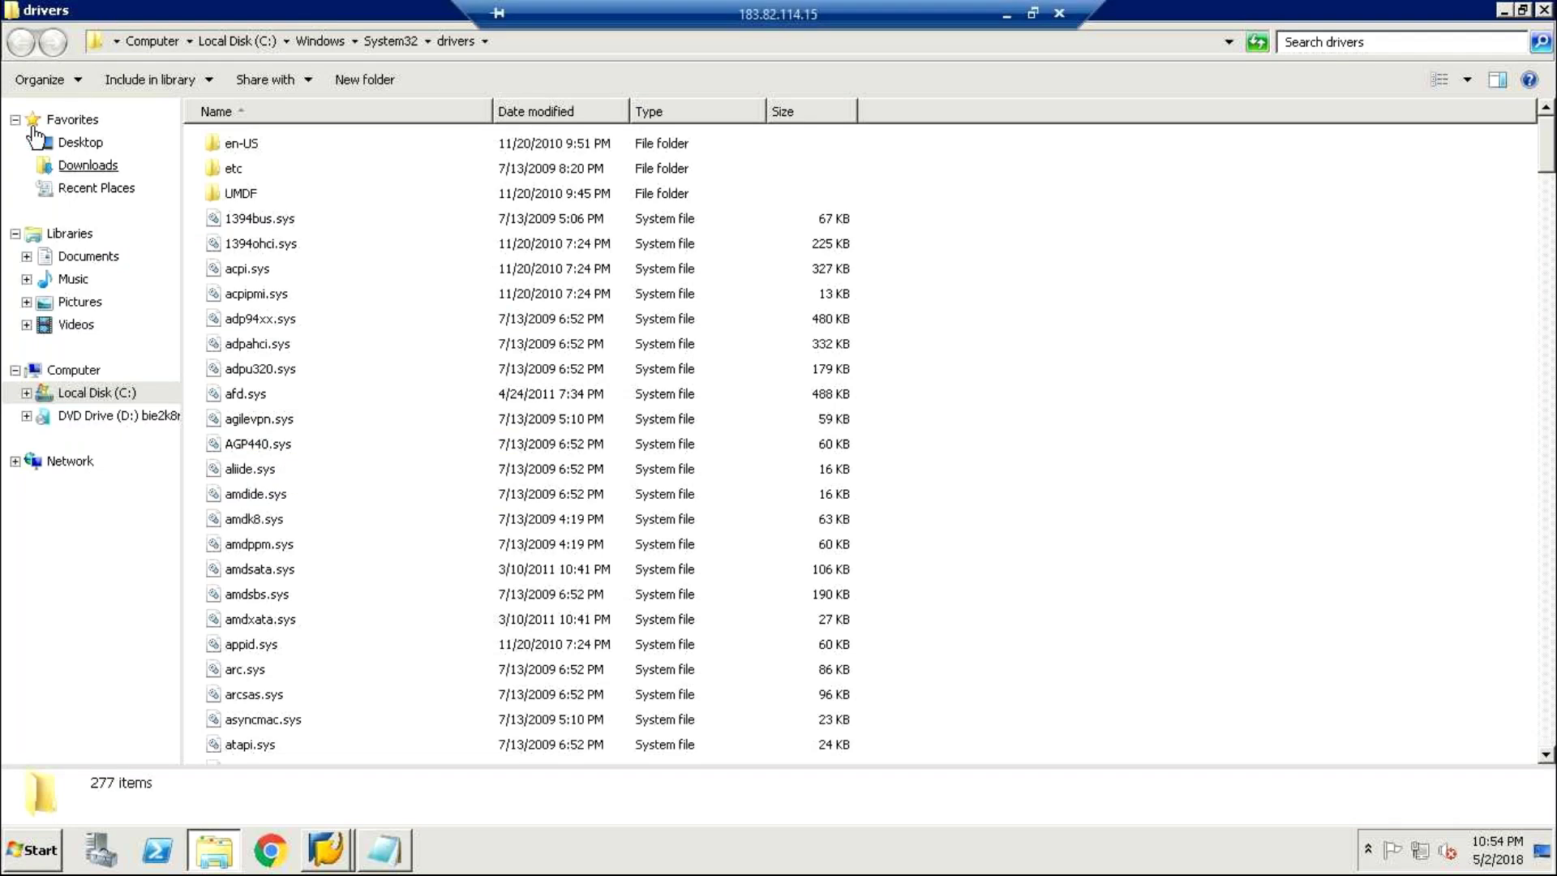
pyautogui.click(1504, 9)
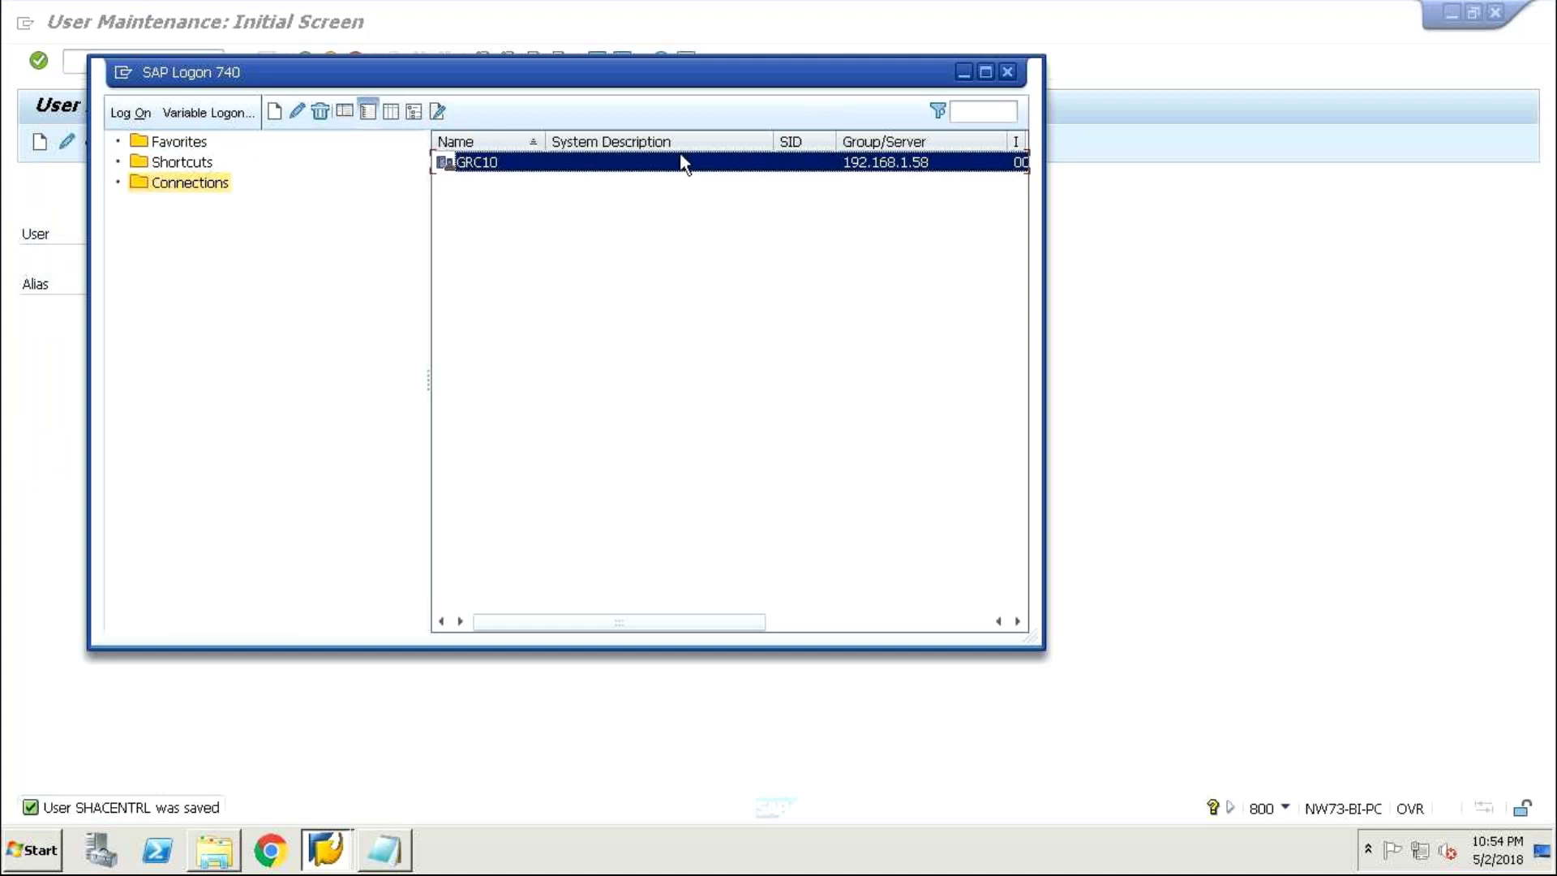
# - Log on to GRC10 with the user's credentials, end the duplicate logon, and hide SAP Logon
pyautogui.doubleClick(680, 164)
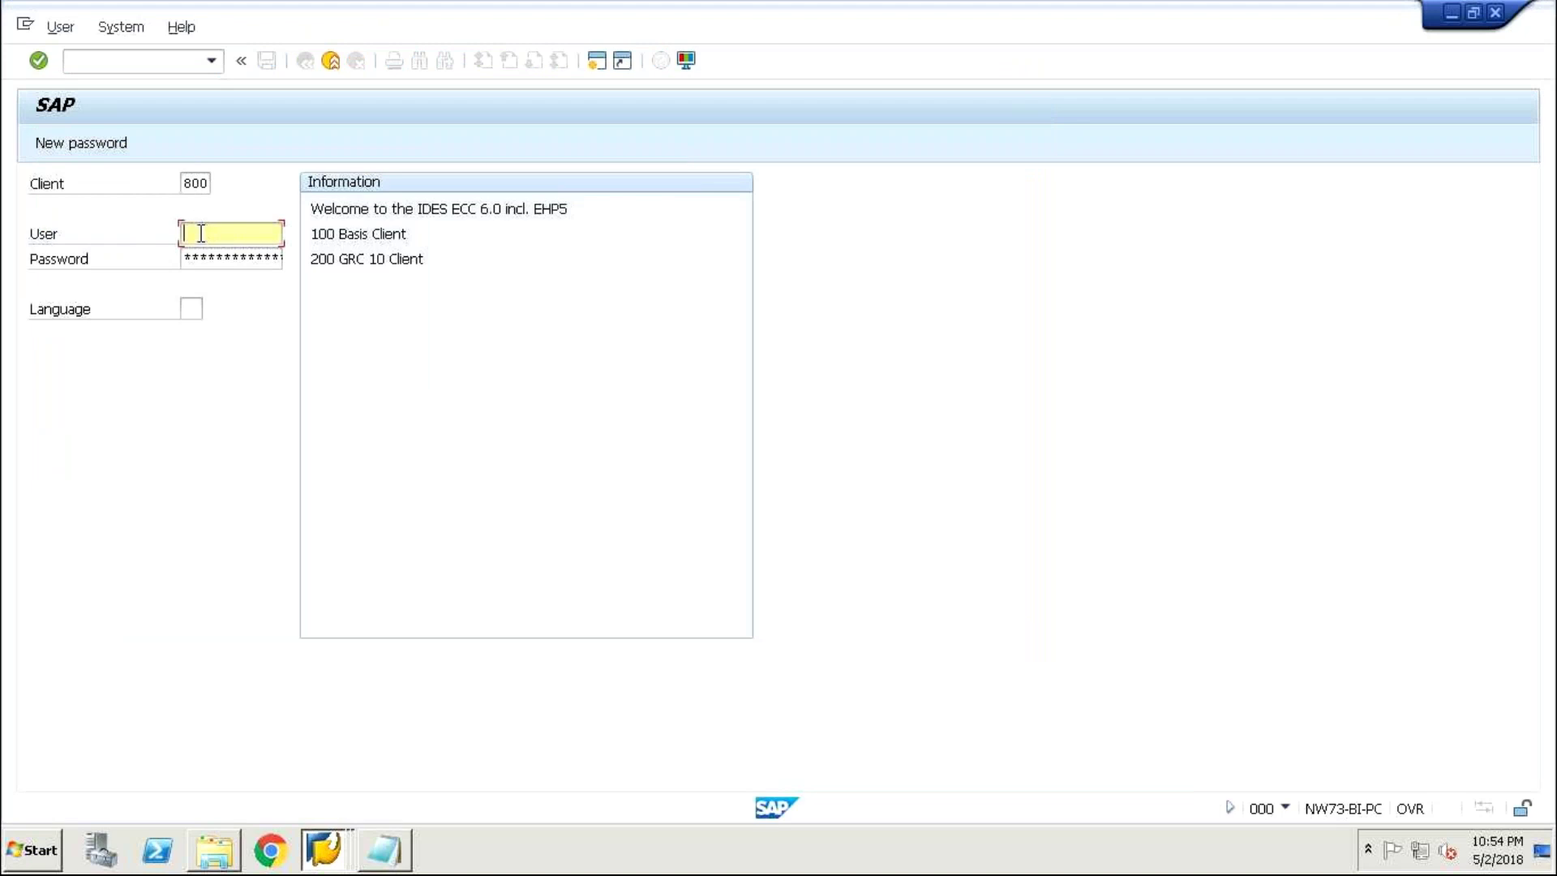
pyautogui.write('s')
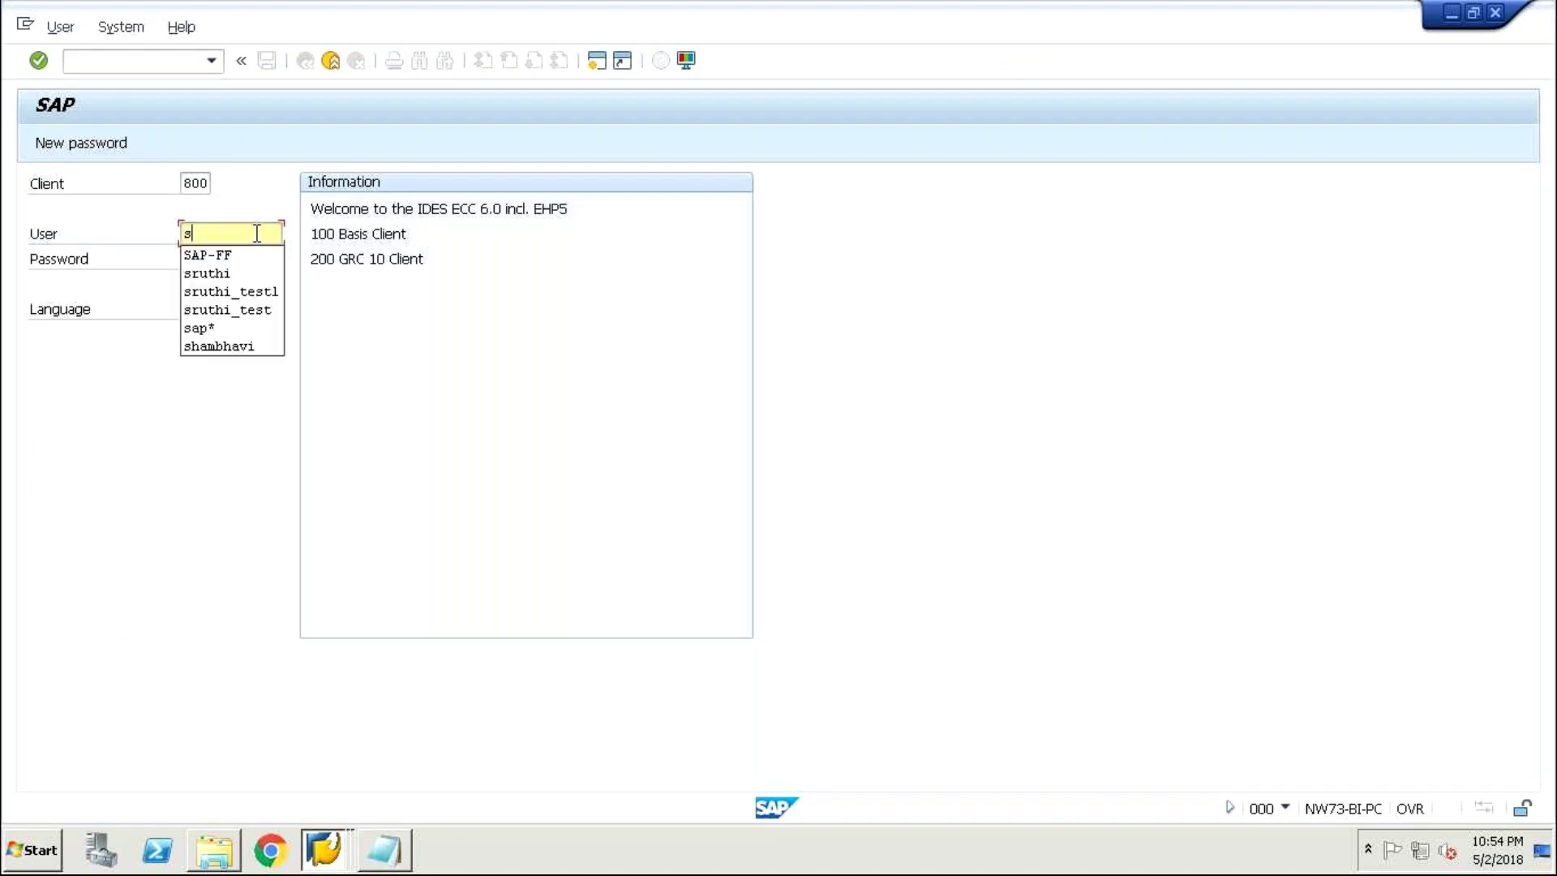
pyautogui.write('h')
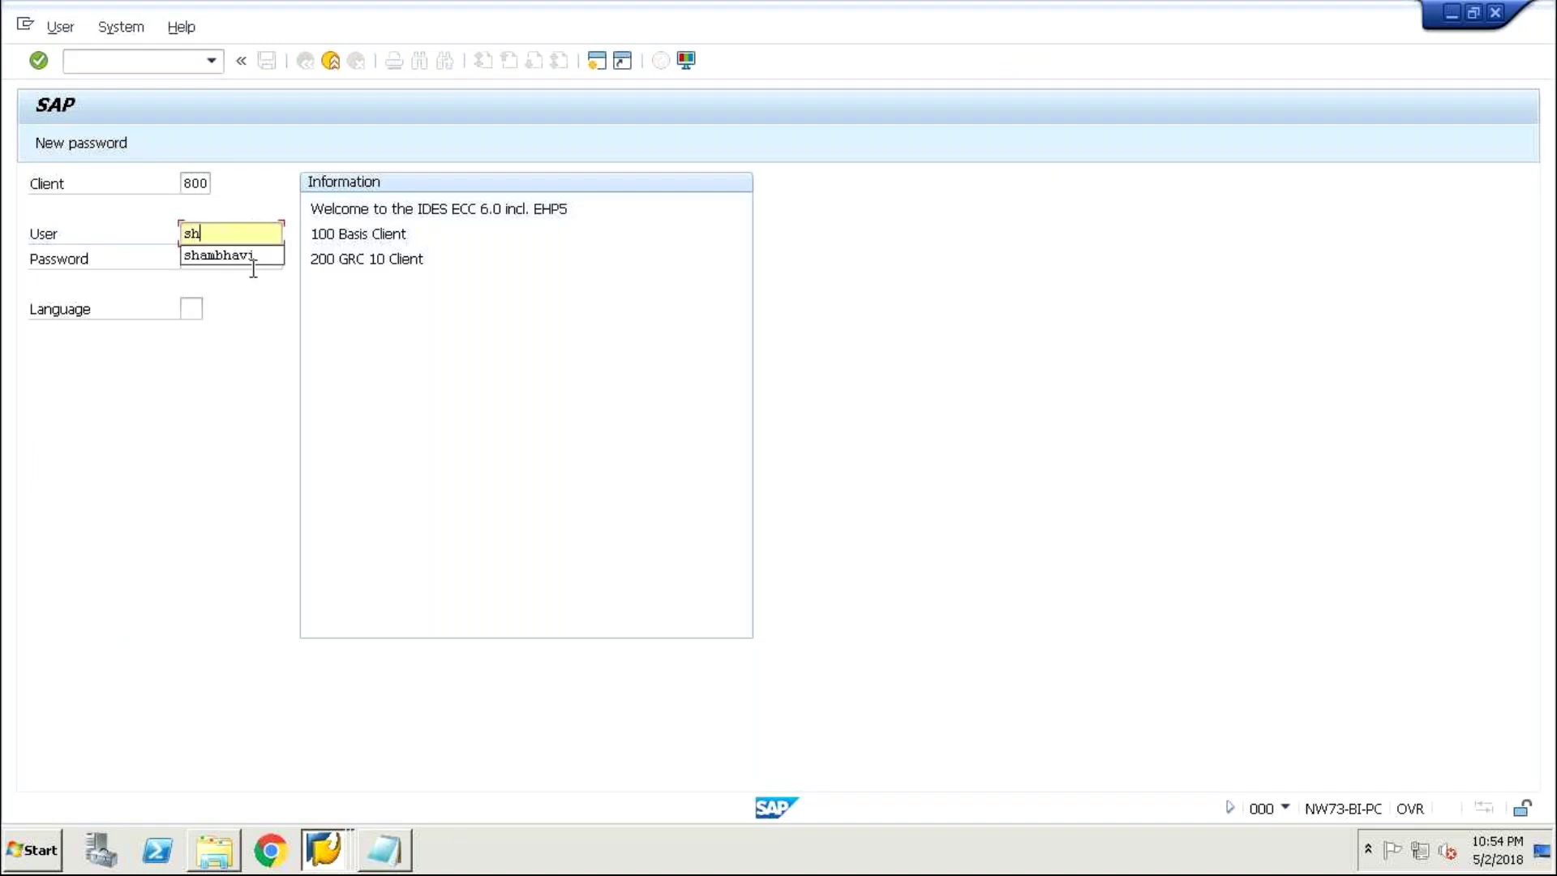
pyautogui.click(243, 256)
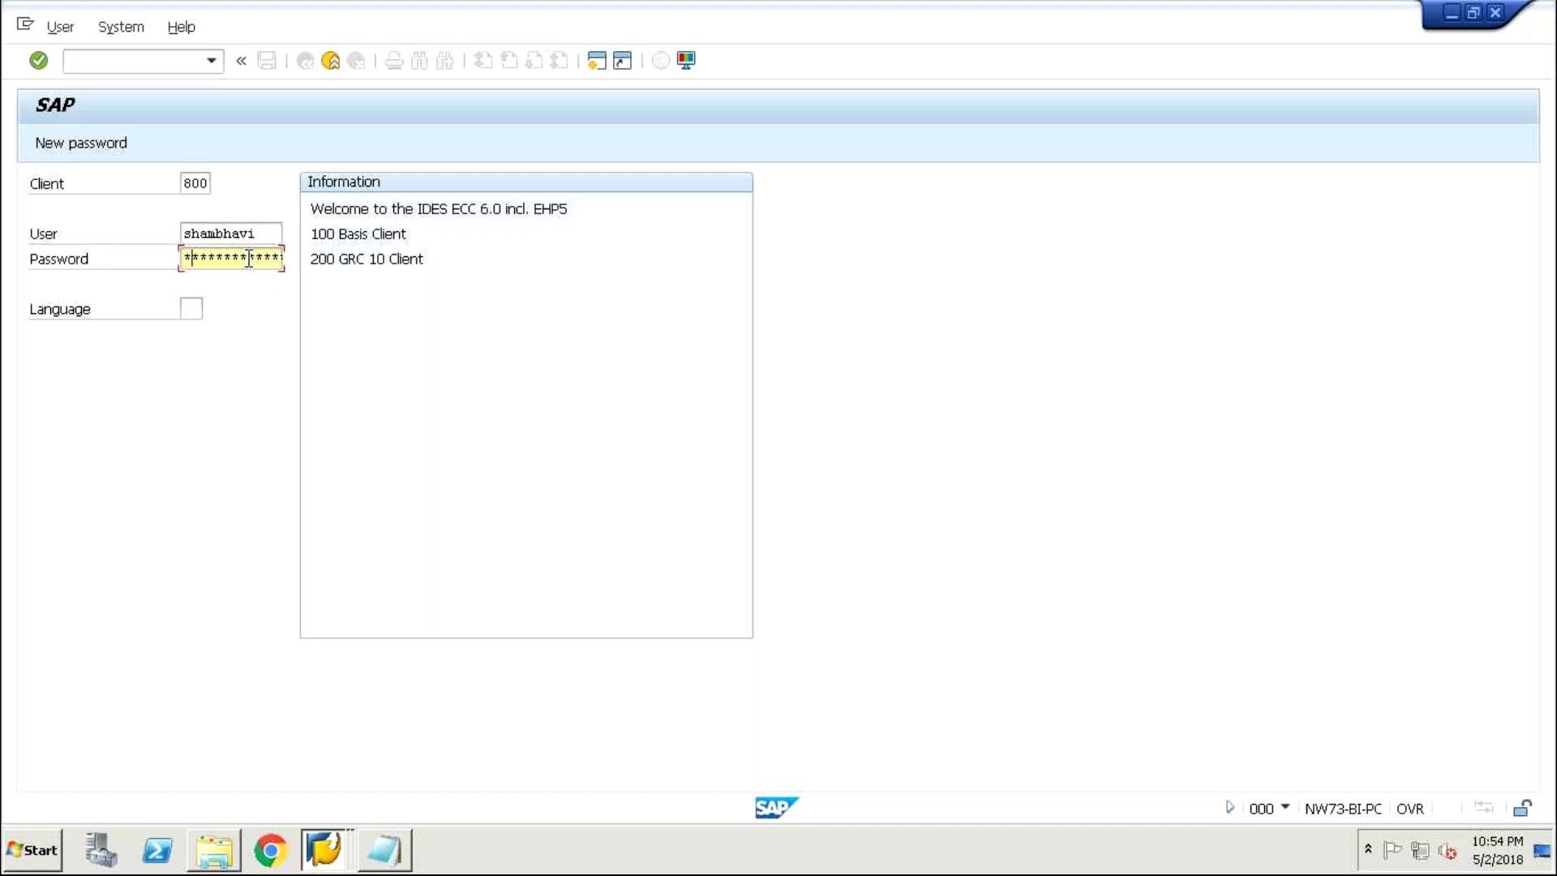
pyautogui.write('********')
pyautogui.press('Return')
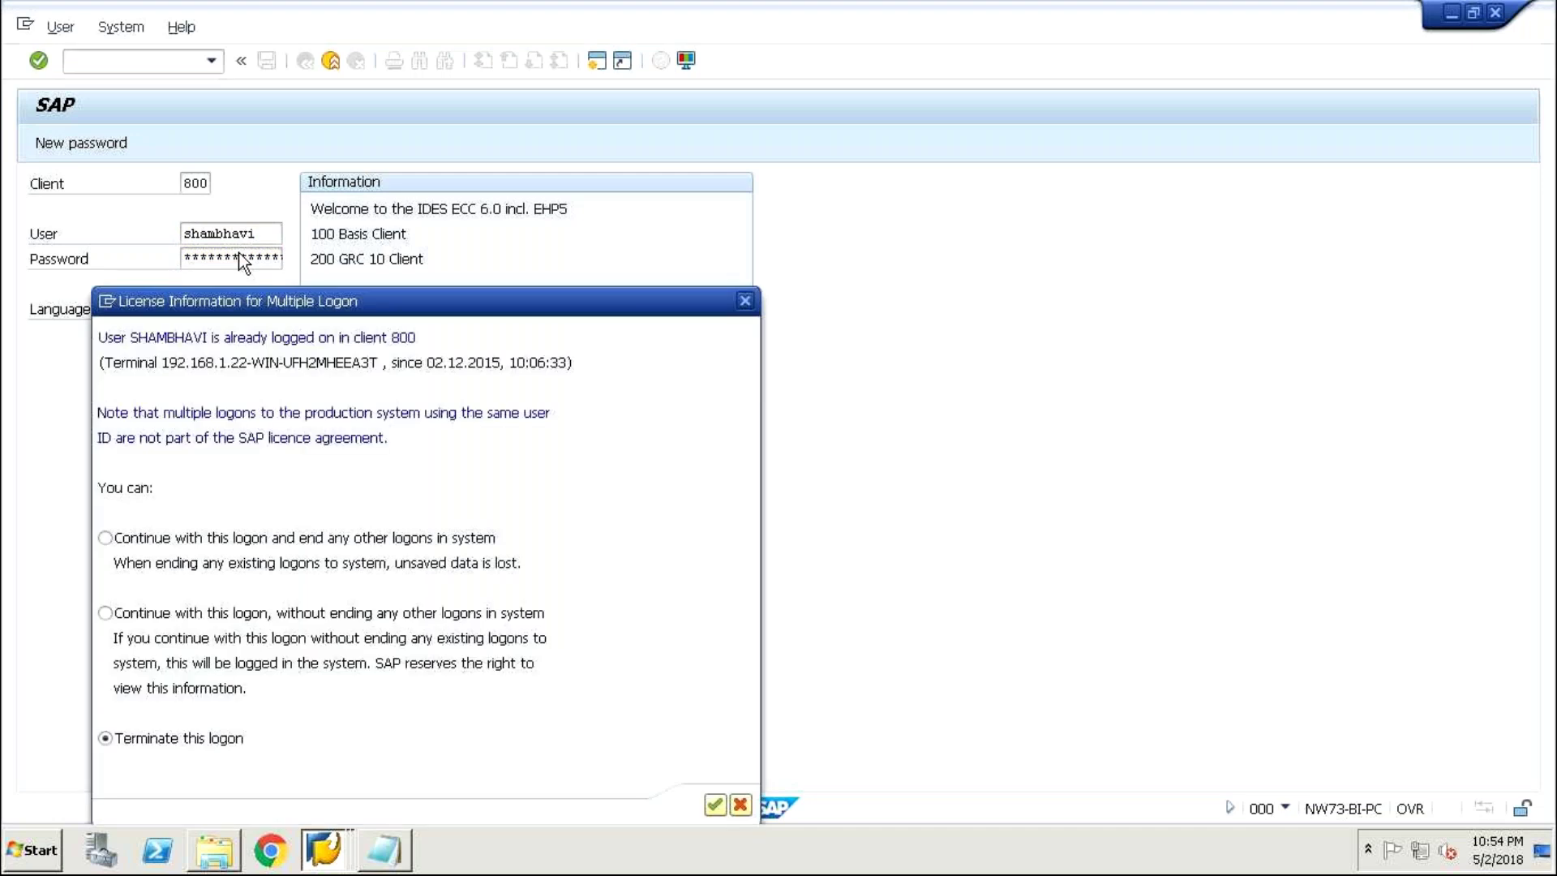
pyautogui.click(713, 799)
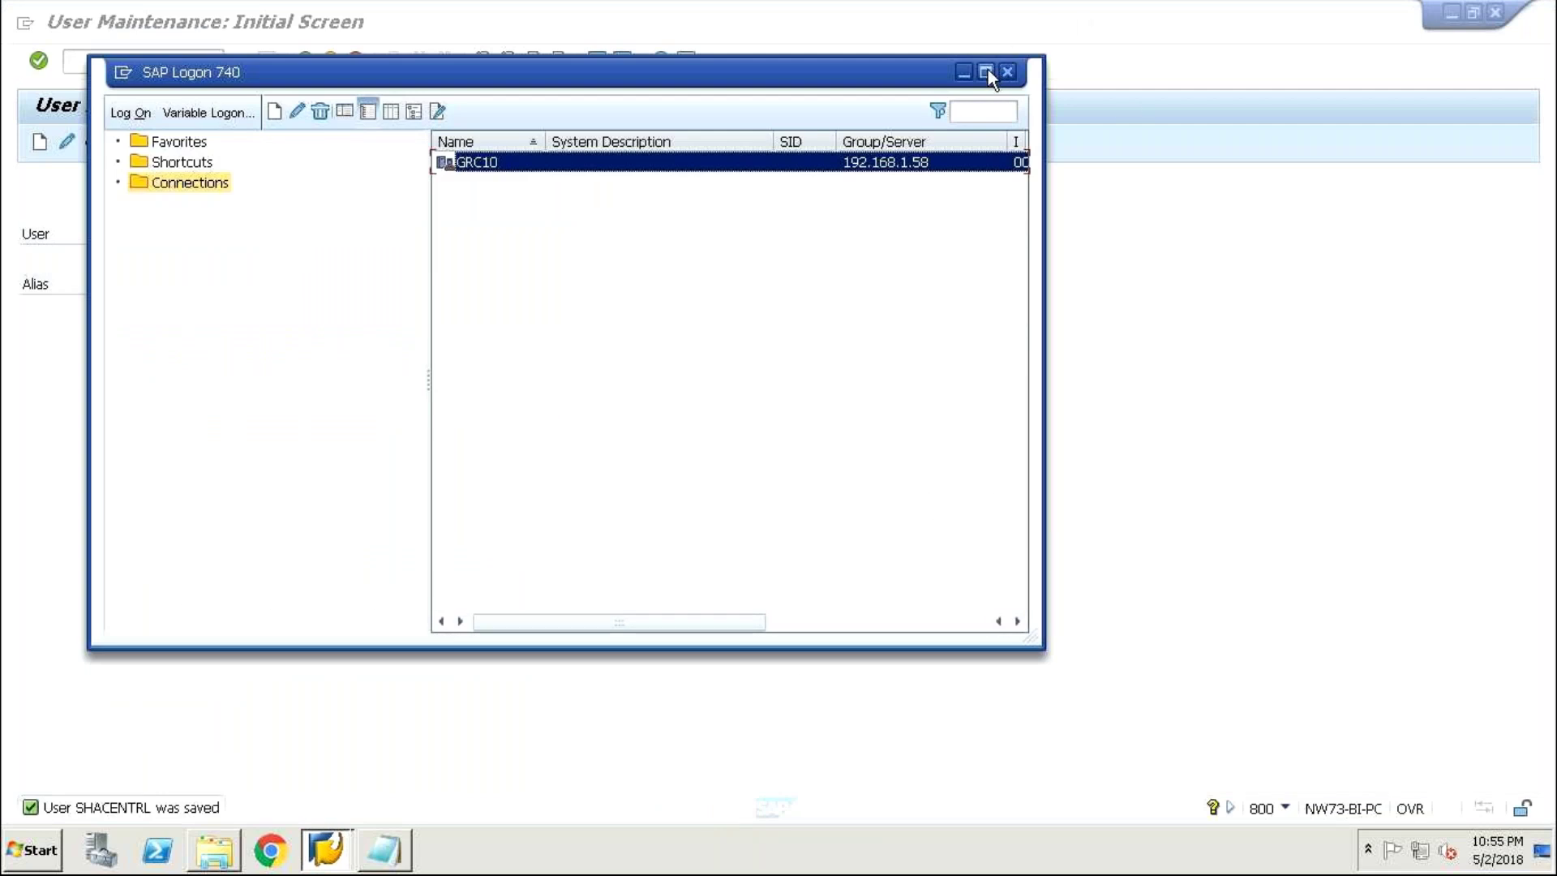
pyautogui.click(962, 71)
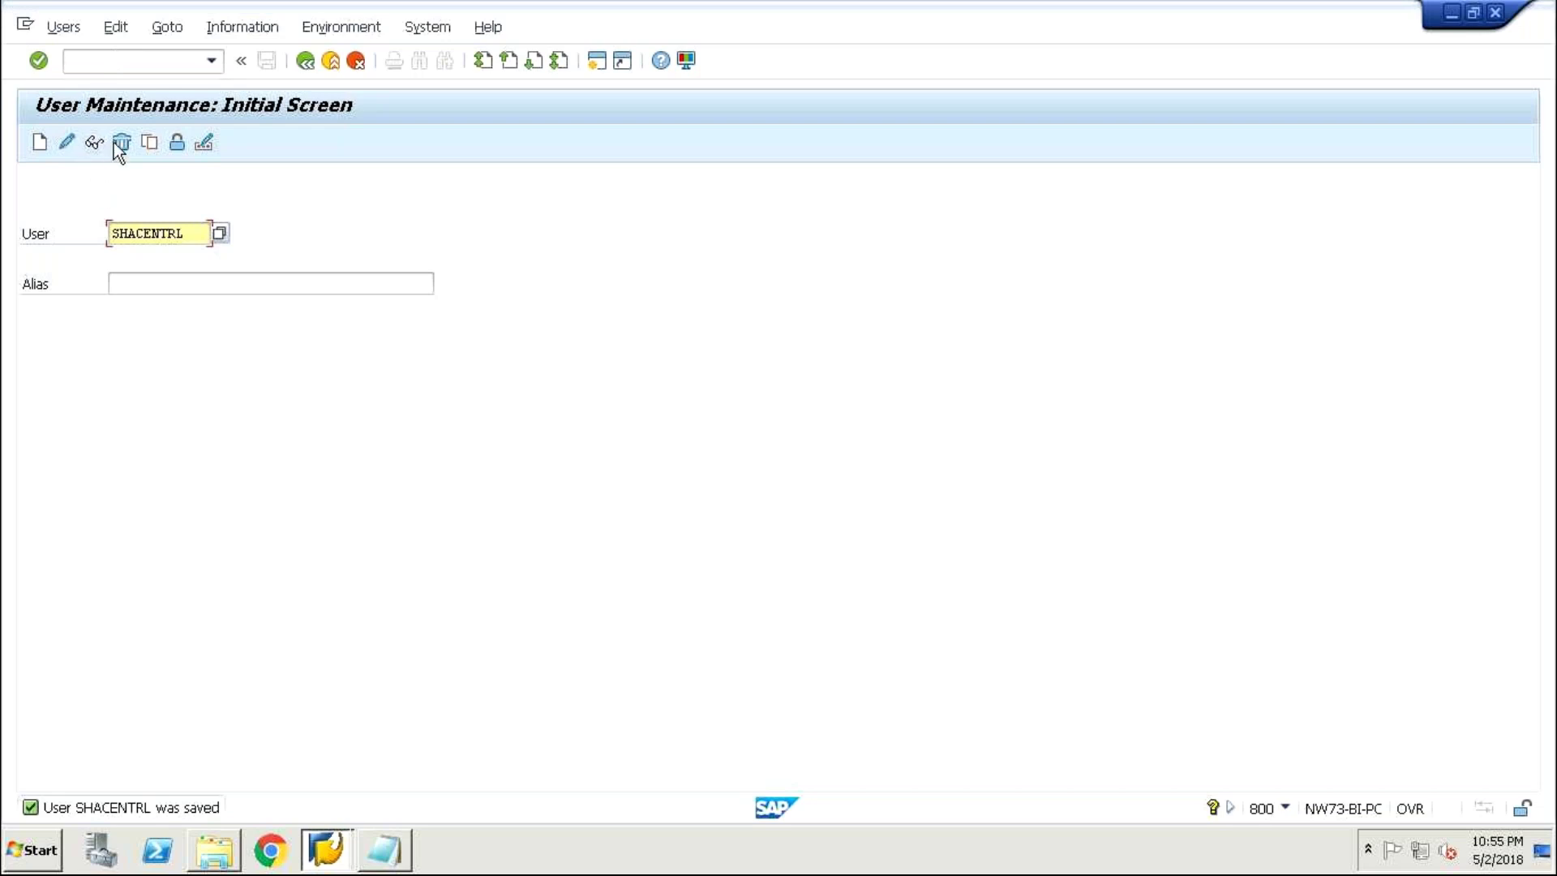
# - Try running a mistyped transaction code from User Maintenance and clear the command field
pyautogui.click(123, 61)
pyautogui.write('sr')
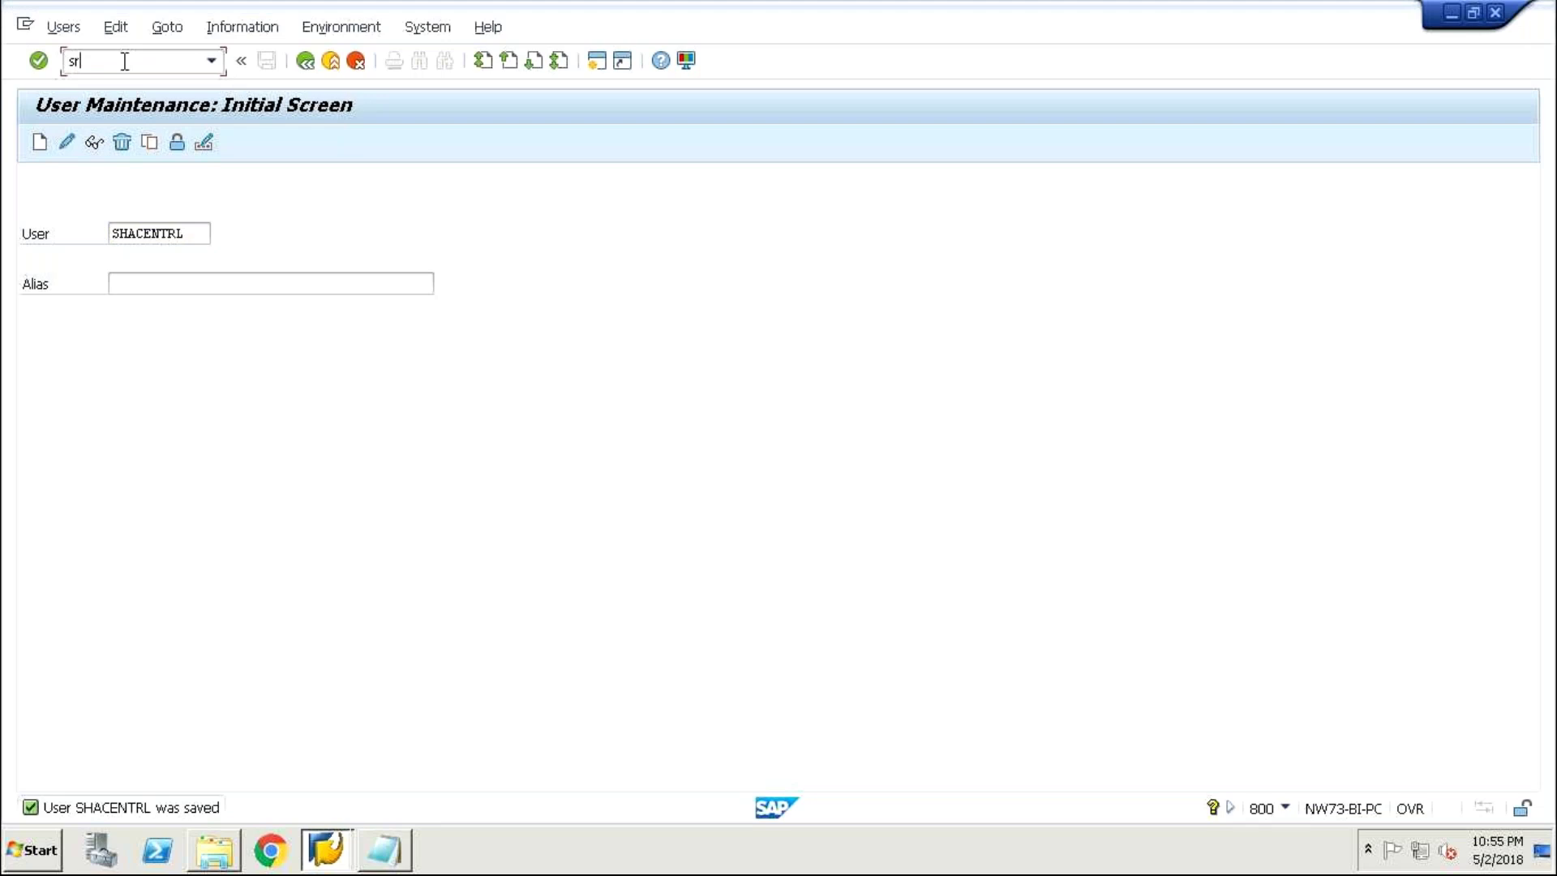
pyautogui.press('BackSpace')
pyautogui.write('n59')
pyautogui.press('Return')
pyautogui.click(104, 59)
pyautogui.write('&')
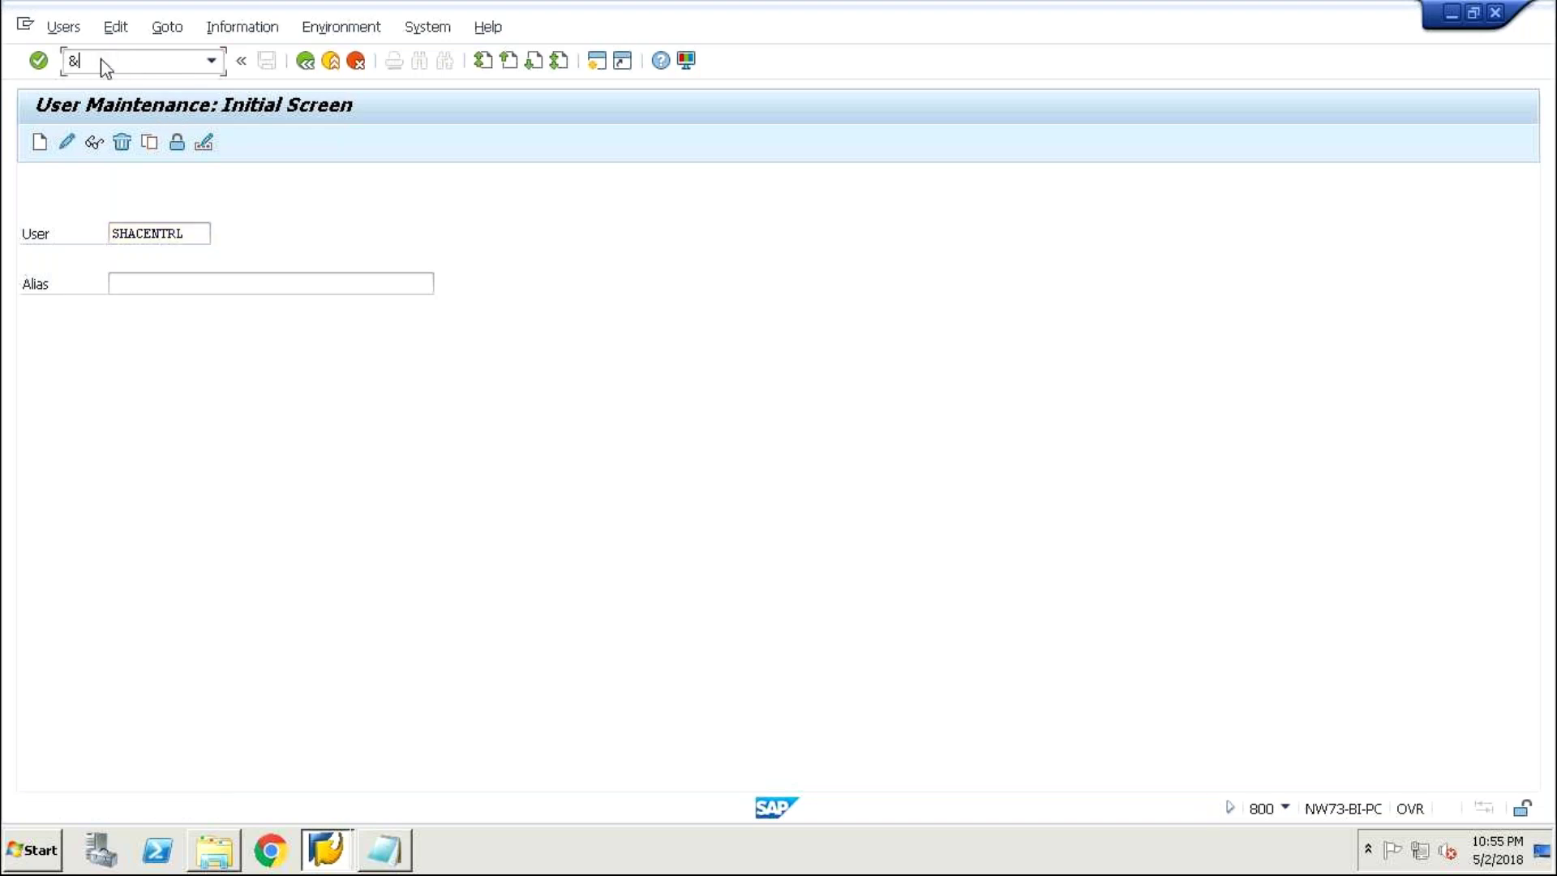
pyautogui.press('BackSpace')
pyautogui.write('7')
pyautogui.press('BackSpace')
pyautogui.write('&')
pyautogui.press('BackSpace')
# - Go back to Easy Access and start transaction SM59 after a failed SN59 attempt
pyautogui.click(307, 62)
pyautogui.write('s')
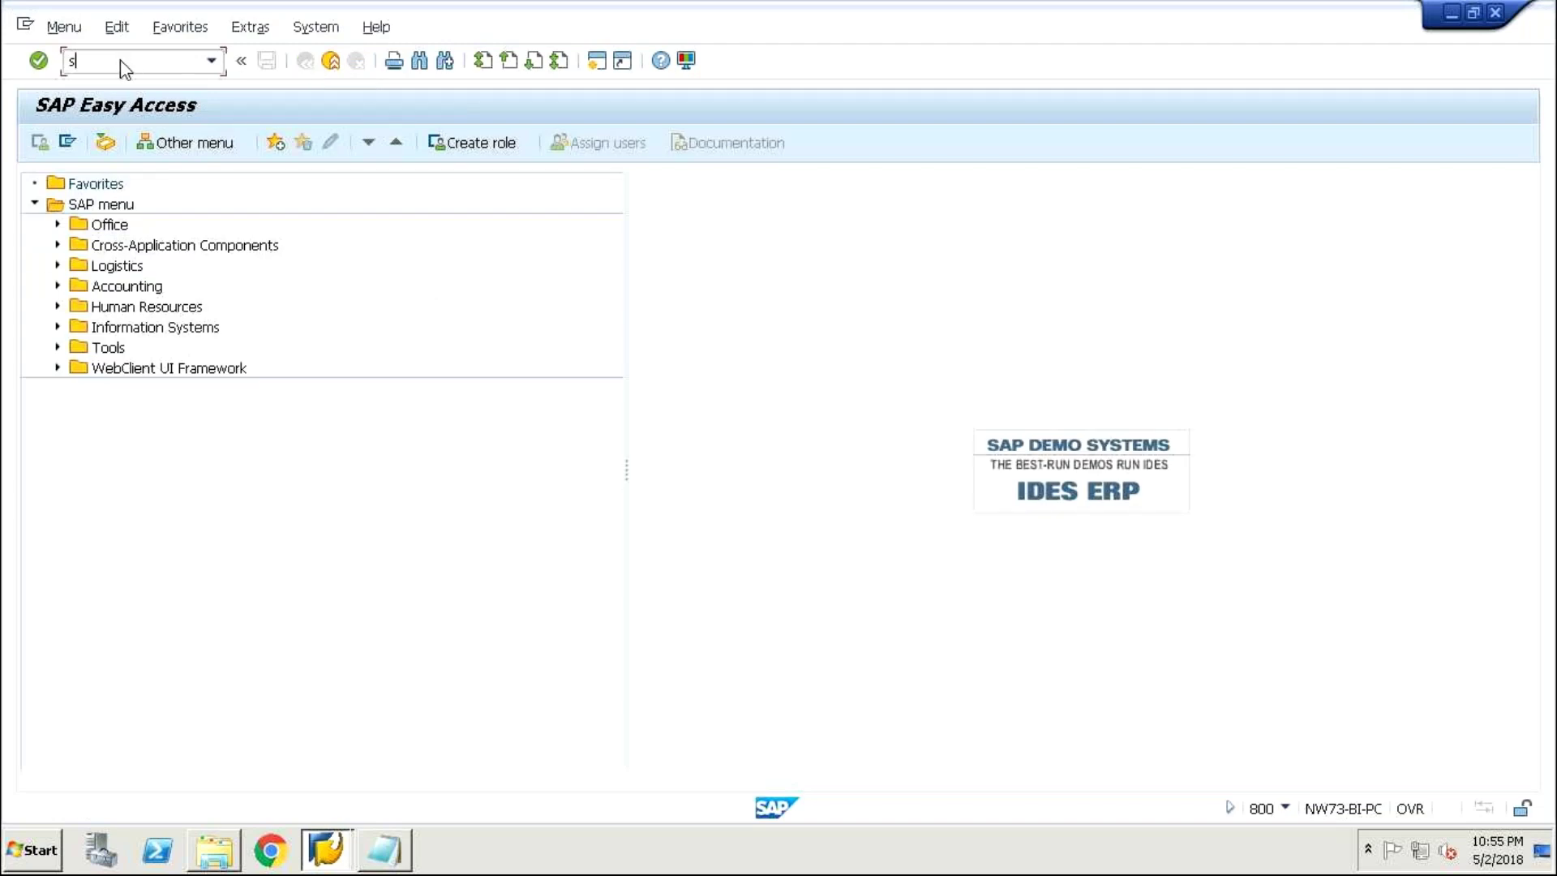
pyautogui.write('n59')
pyautogui.press('Return')
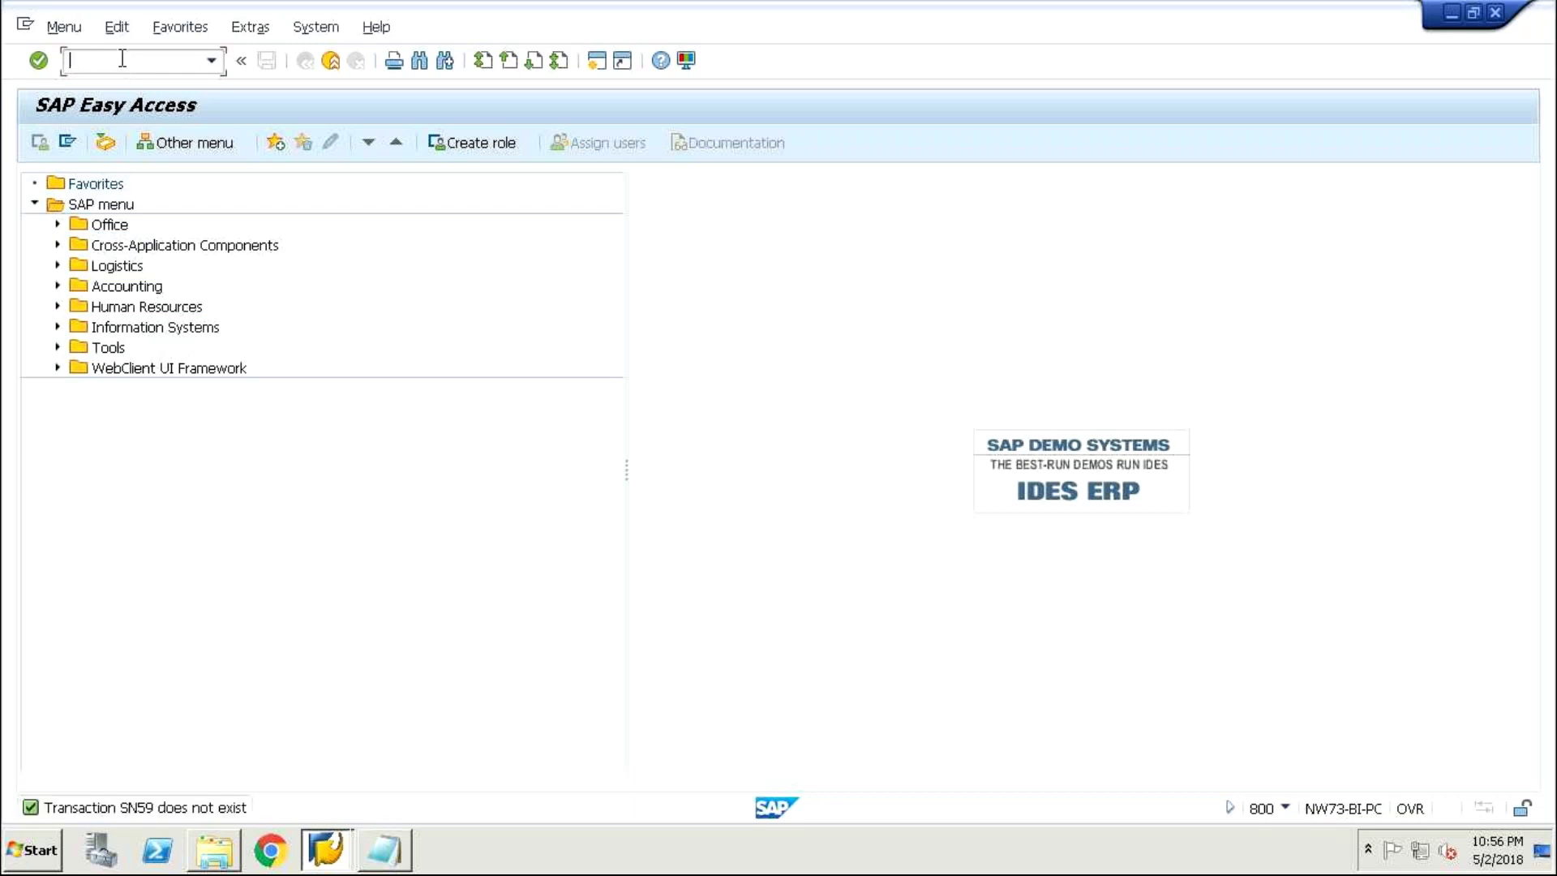
pyautogui.write('sm59')
pyautogui.press('Return')
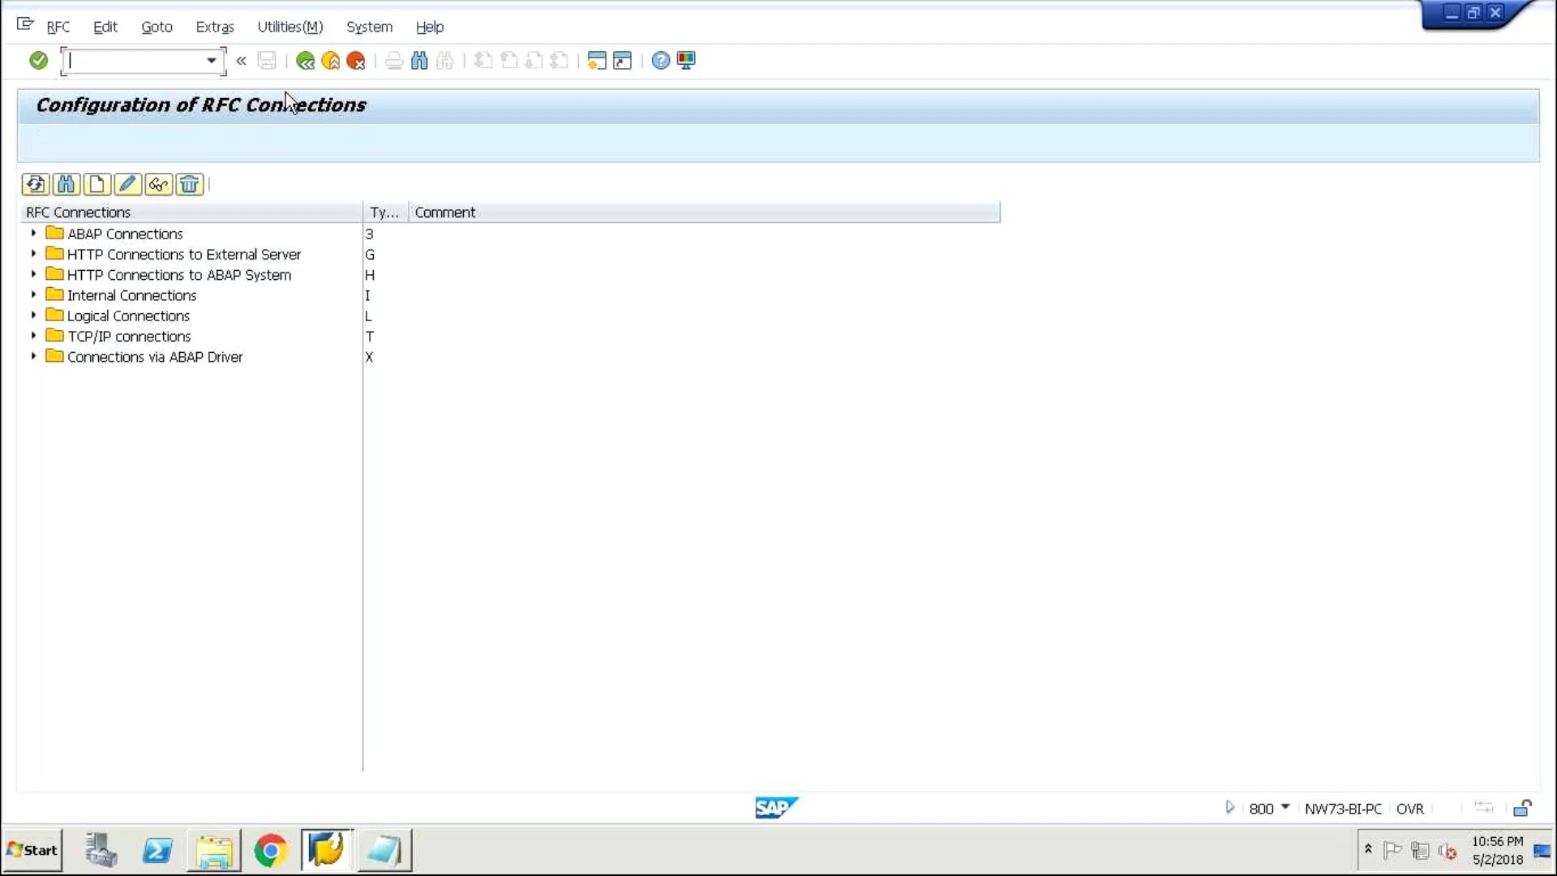
# - Create RFC destination EC5CLNT800 with Description 1 'ec5c' and connection type 3
pyautogui.click(97, 185)
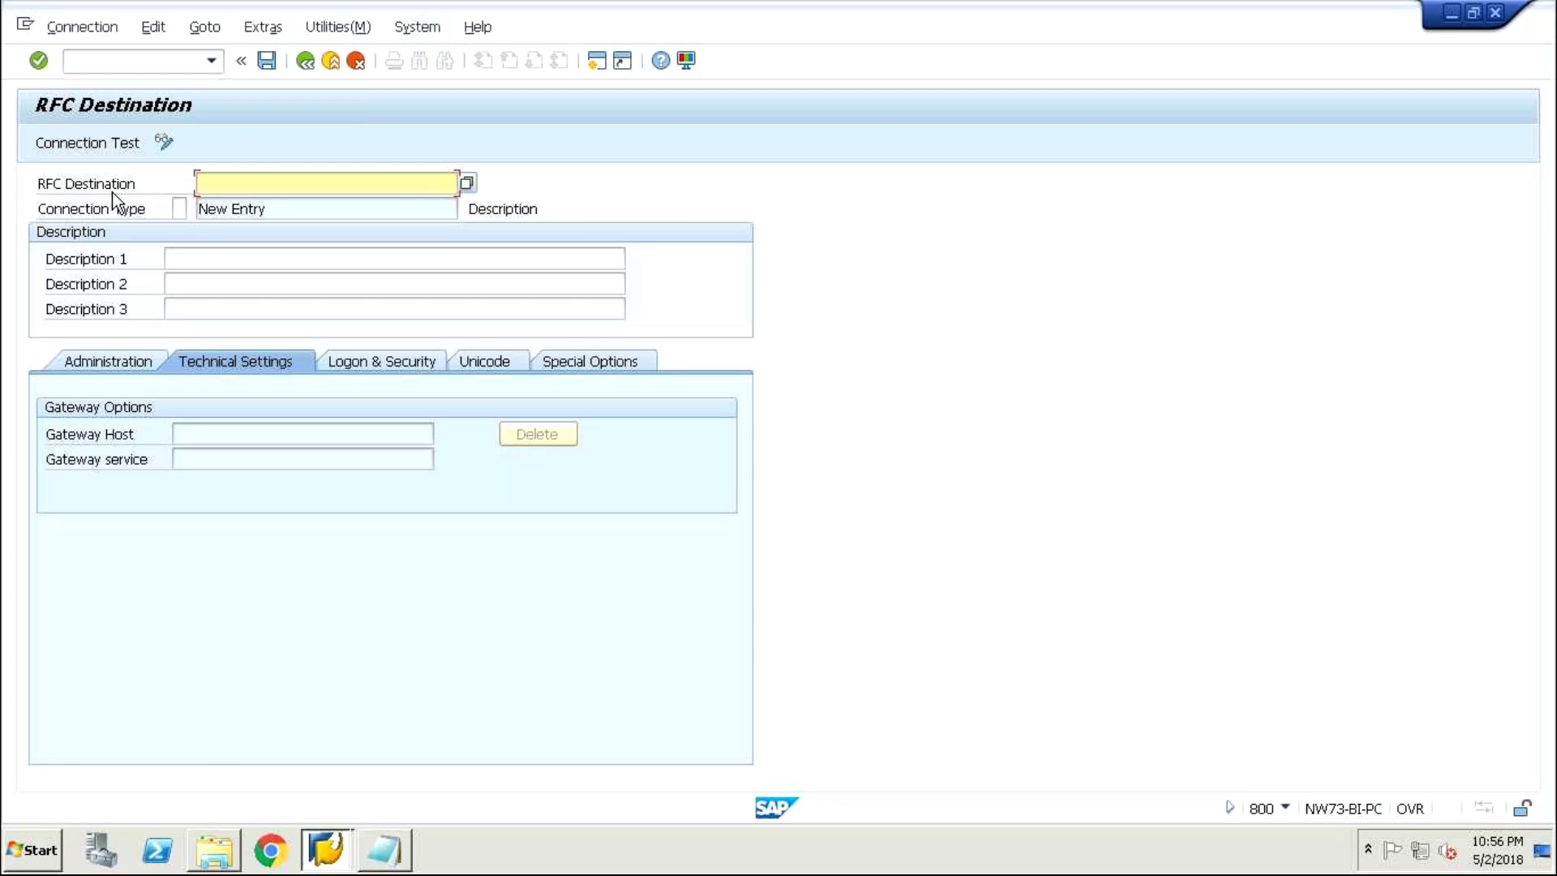
pyautogui.click(210, 257)
pyautogui.write('ec5')
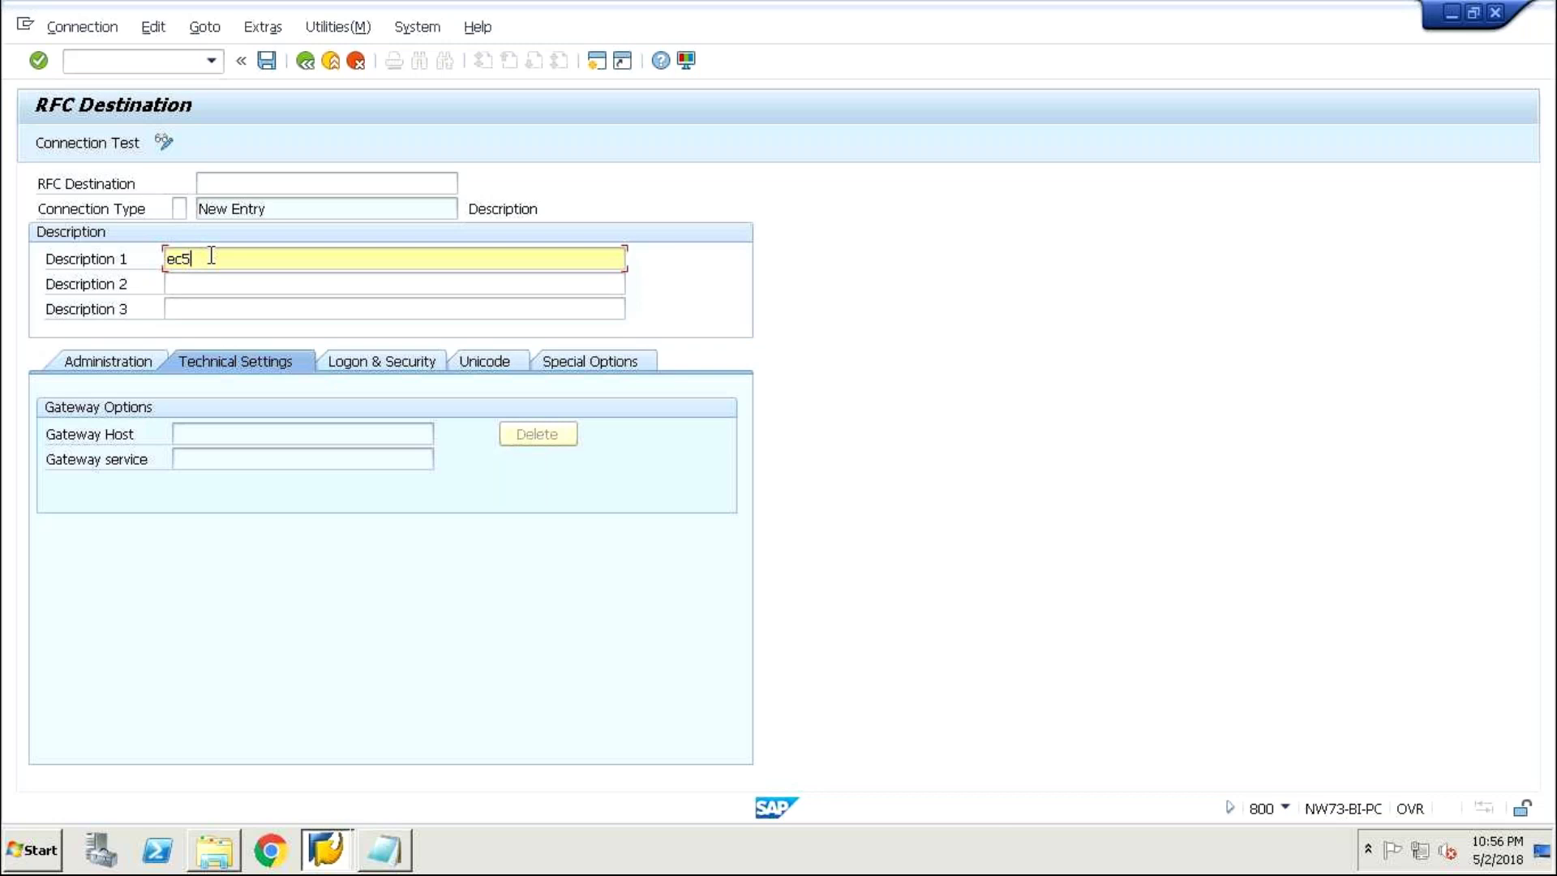
pyautogui.write('c')
pyautogui.click(283, 184)
pyautogui.write('e')
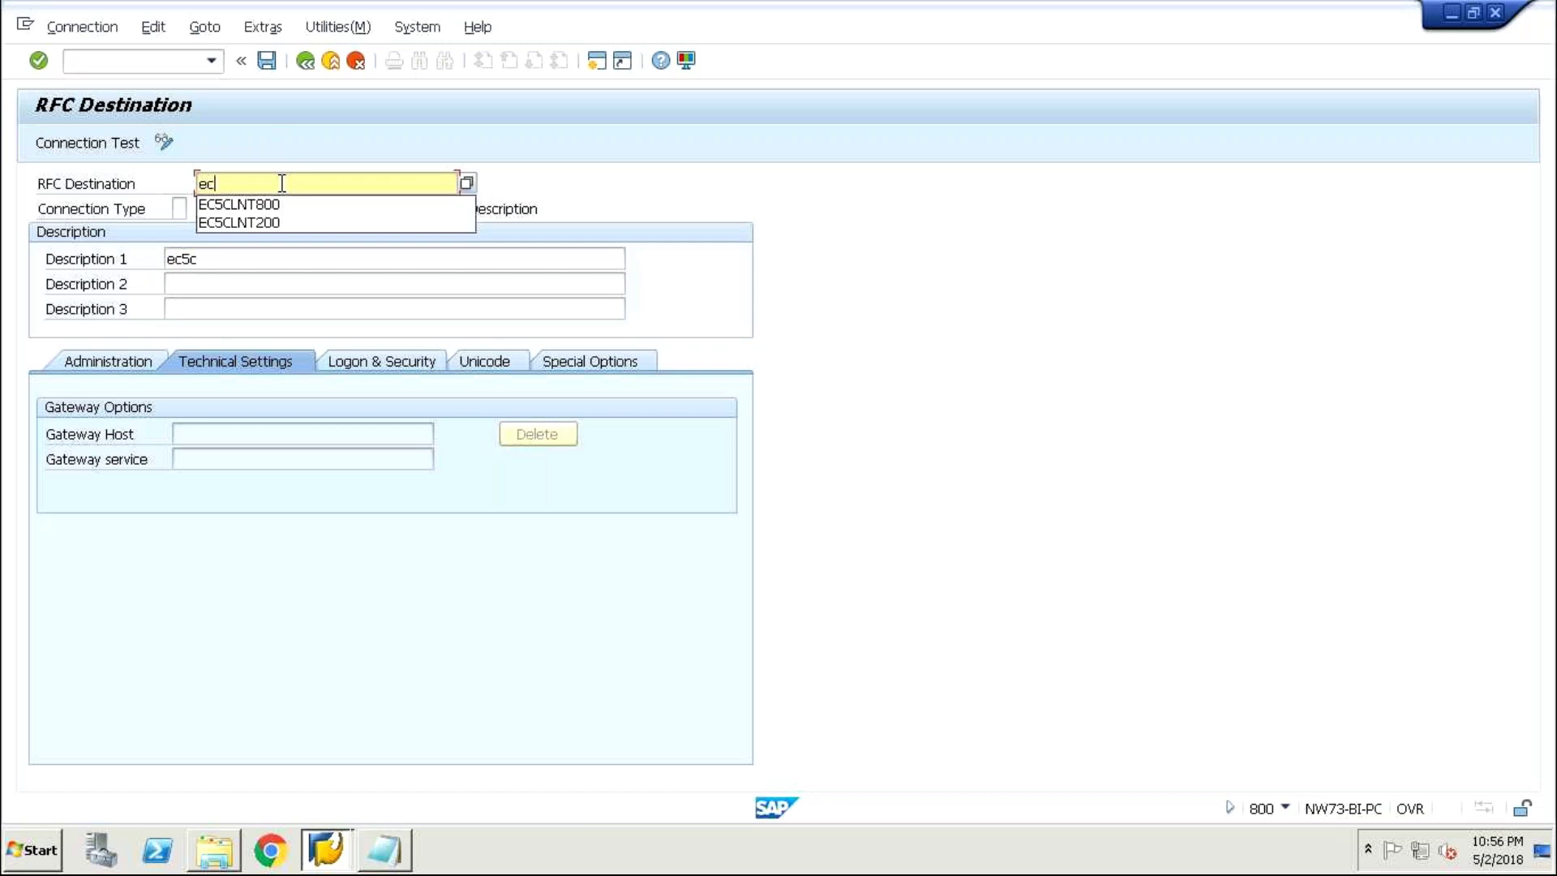
pyautogui.press('BackSpace')
pyautogui.write('EC')
pyautogui.click(252, 204)
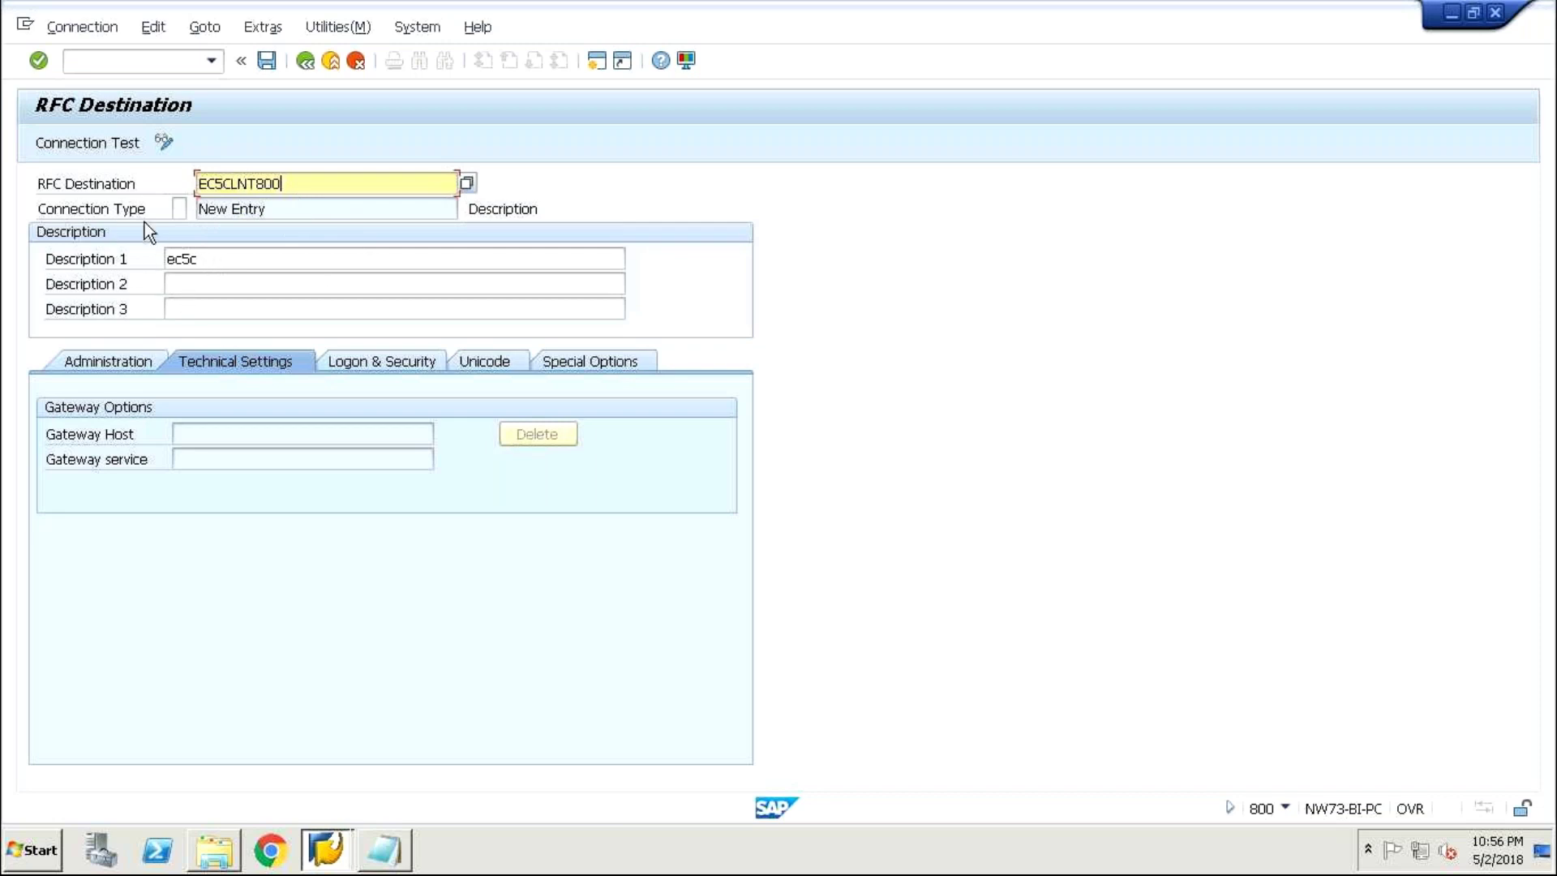
pyautogui.click(410, 214)
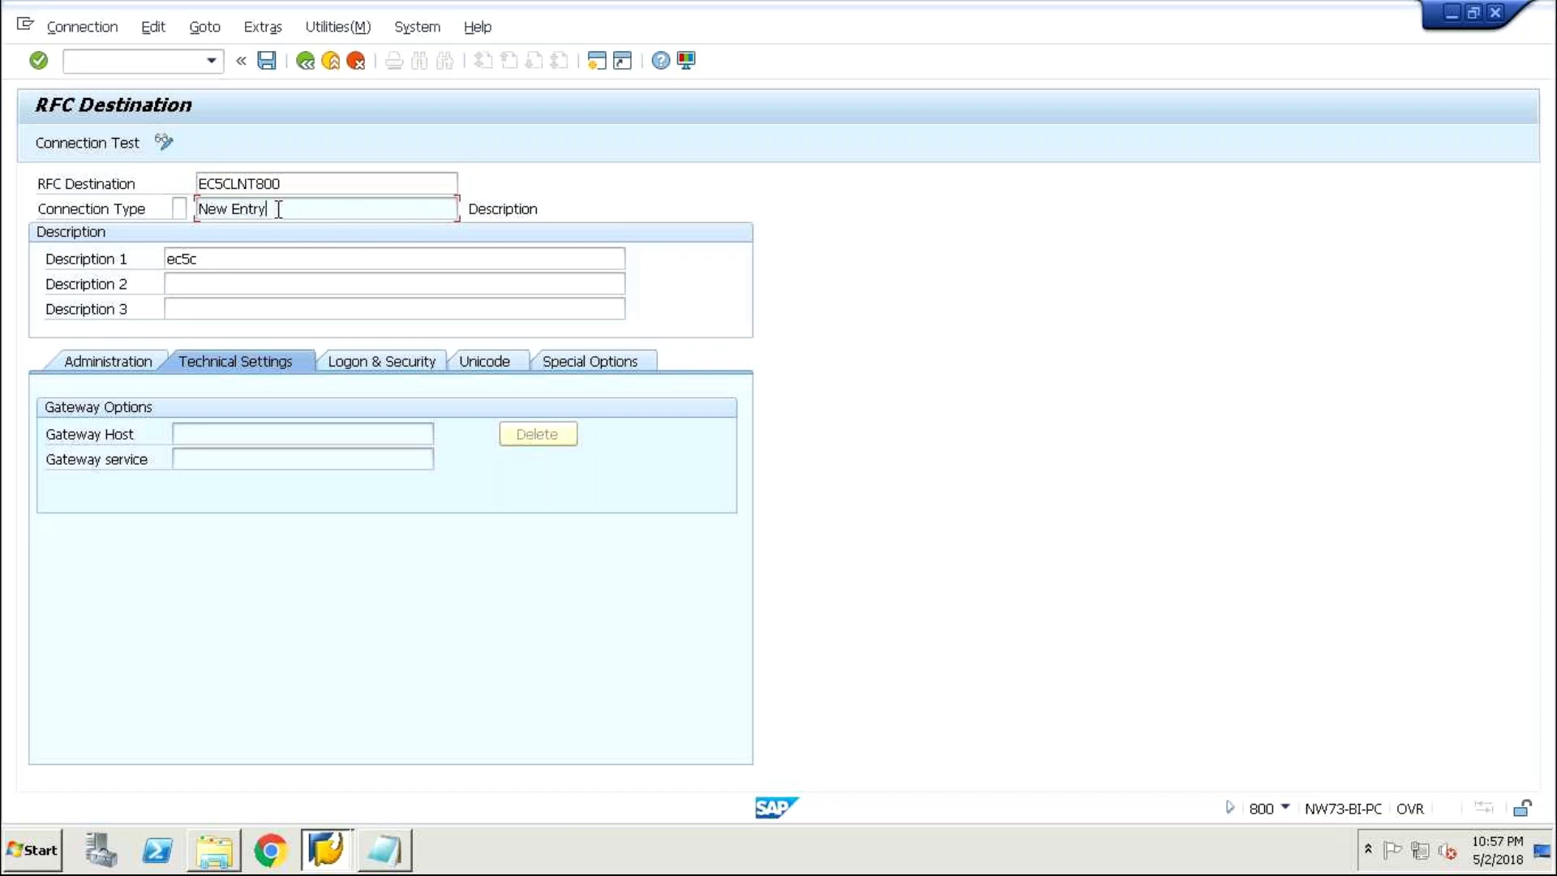
pyautogui.click(178, 209)
pyautogui.write('3')
pyautogui.click(194, 209)
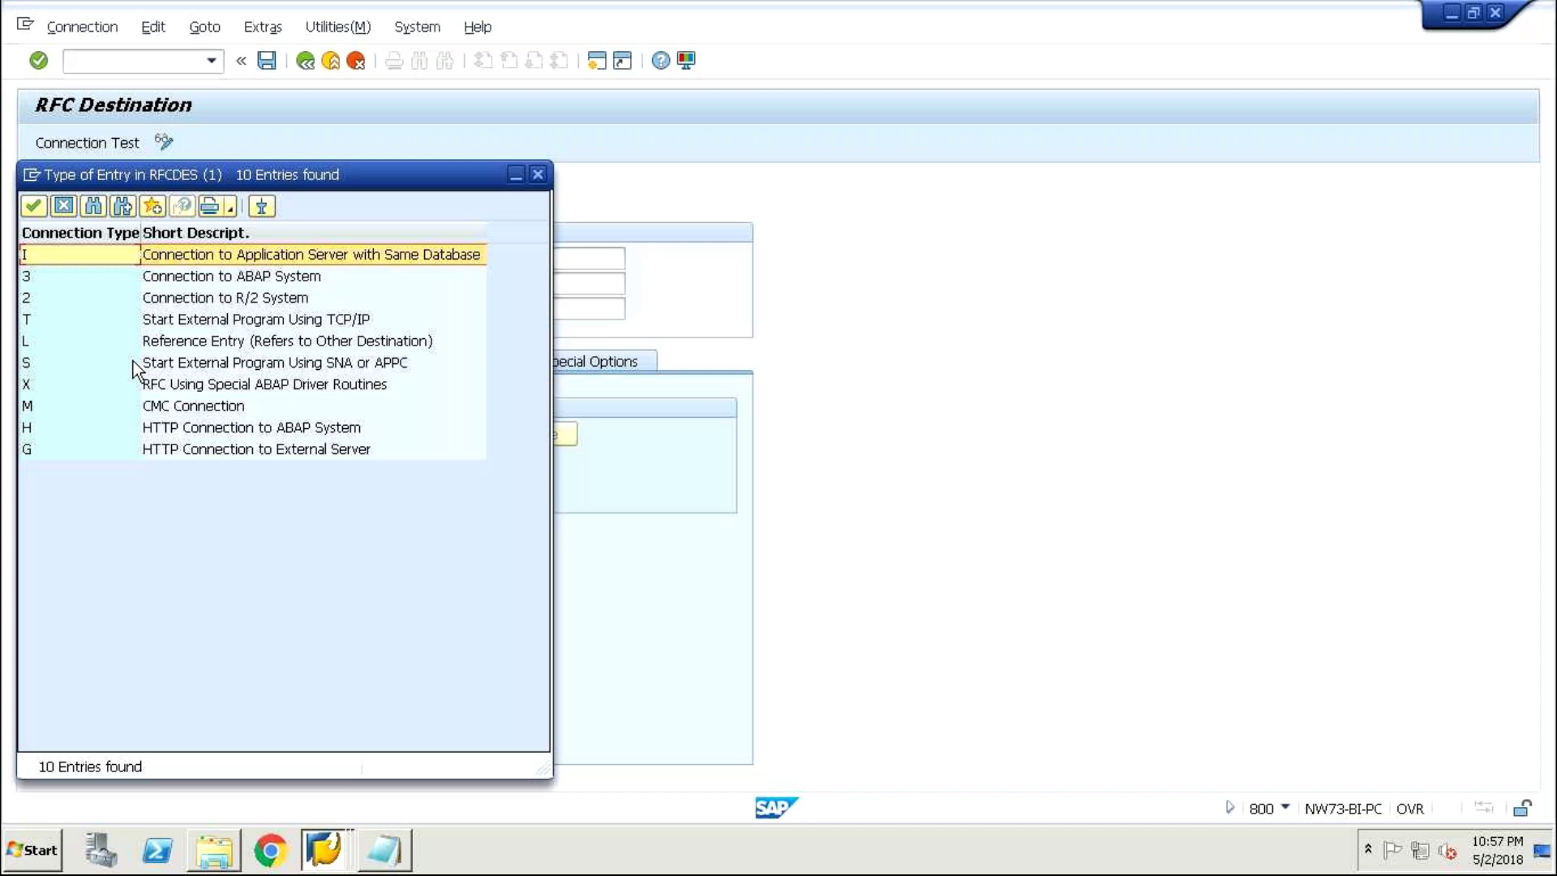
# - Choose connection type 3, Connection to ABAP System, from the list and confirm it
pyautogui.click(35, 278)
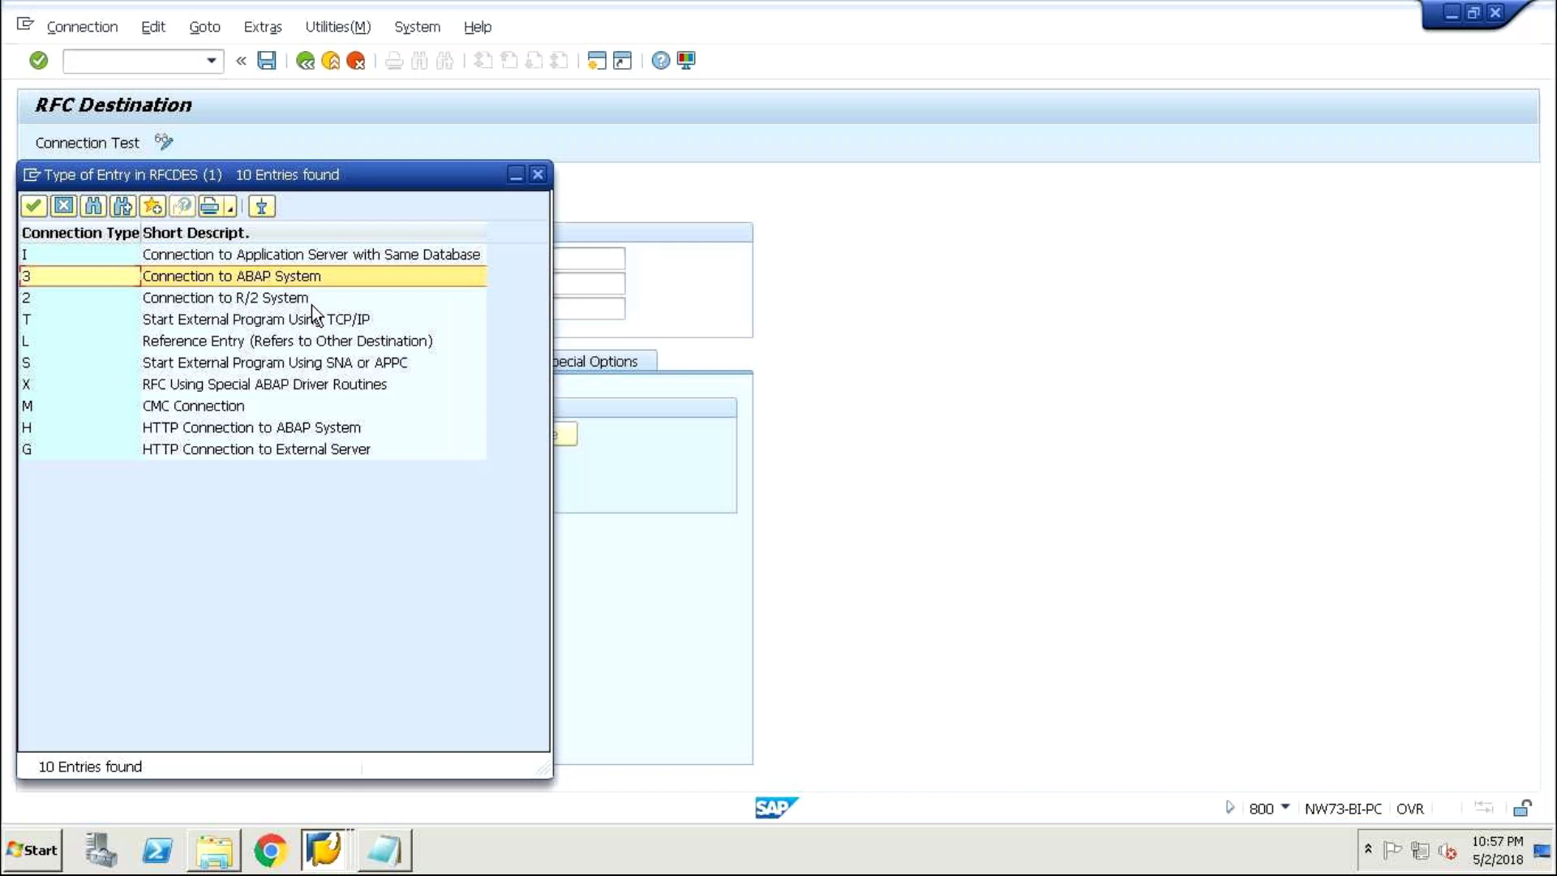
pyautogui.click(31, 203)
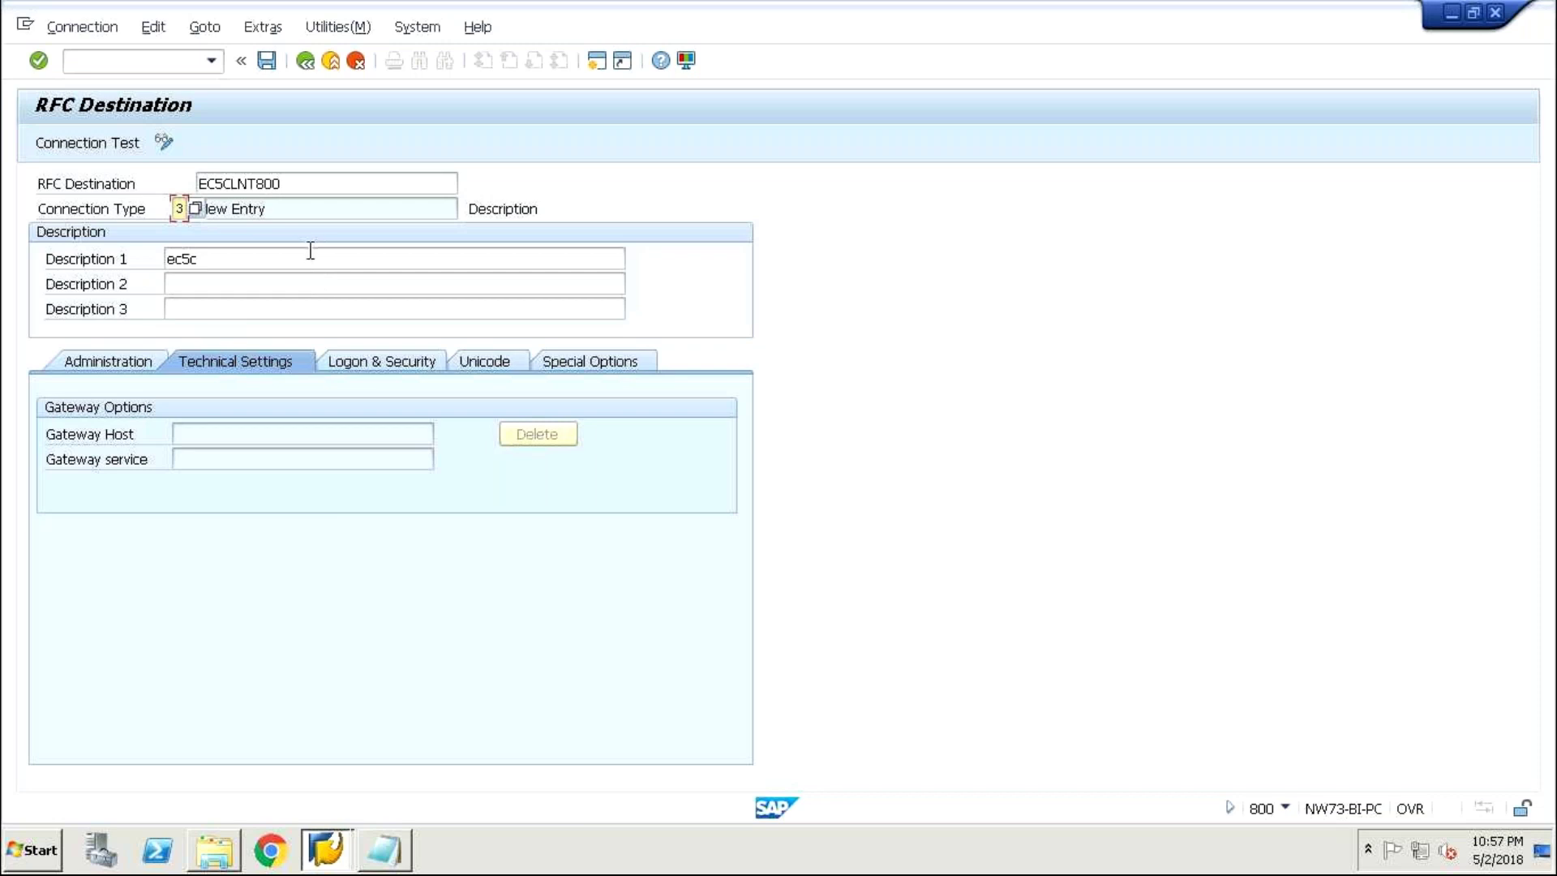
# - Rewrite Description 1 as 'central system to child system' and attempt to save EC5CLNT800
pyautogui.click(243, 258)
pyautogui.press('BackSpace')
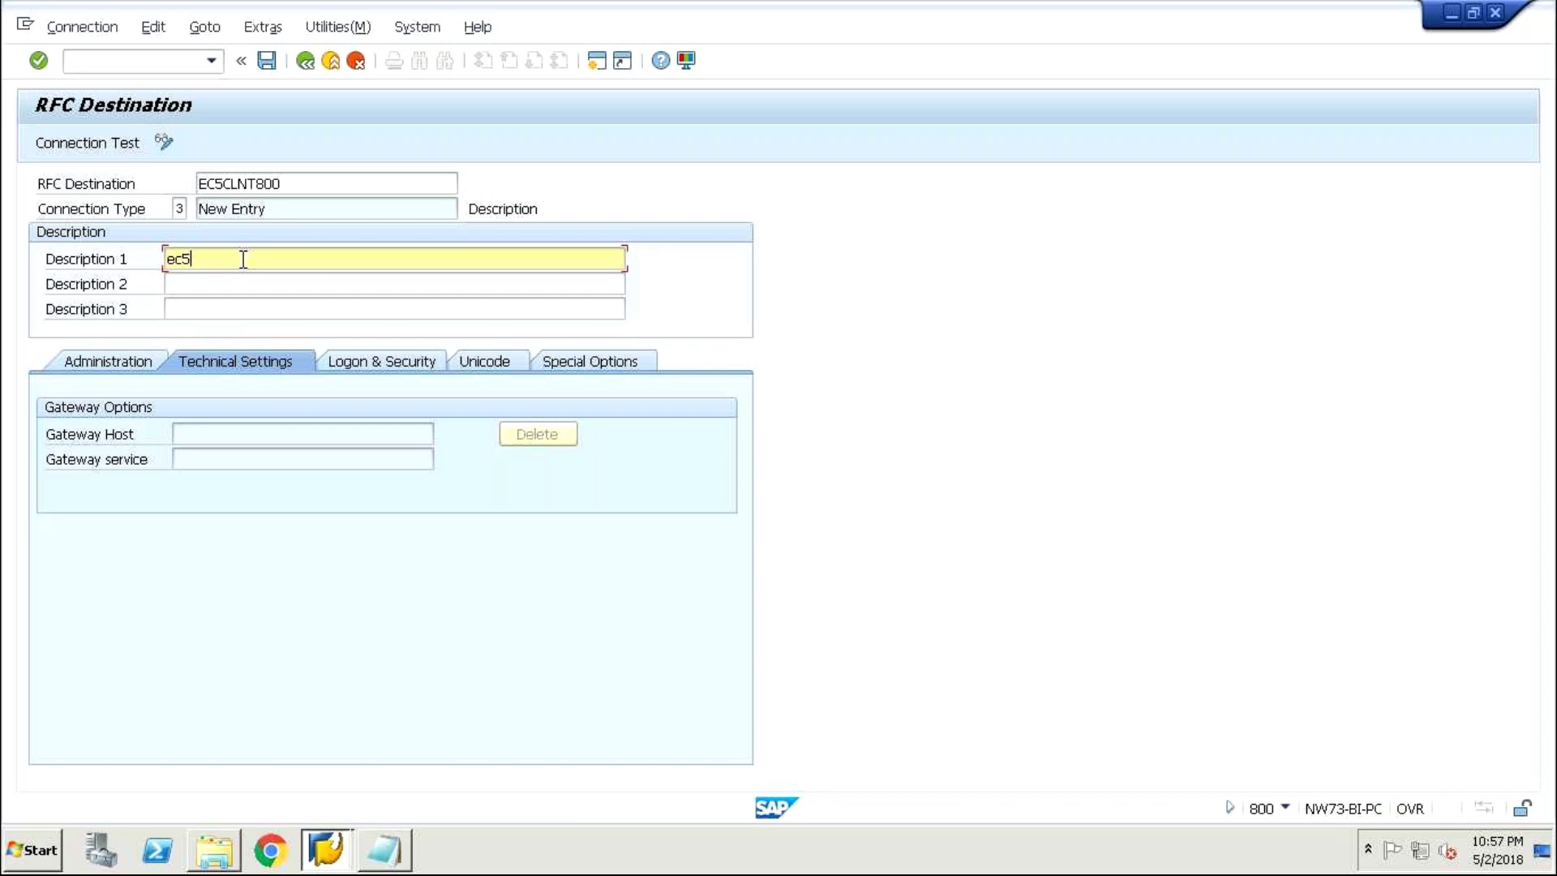
pyautogui.press('BackSpace')
pyautogui.press('BackSpace')
pyautogui.press('BackSpace')
pyautogui.write('C')
pyautogui.write('ENTR')
pyautogui.press('BackSpace')
pyautogui.press('BackSpace')
pyautogui.press('BackSpace')
pyautogui.press('BackSpace')
pyautogui.press('BackSpace')
pyautogui.write('c')
pyautogui.write('en')
pyautogui.write('tr')
pyautogui.write('a')
pyautogui.write('l sy')
pyautogui.write('stem')
pyautogui.write(' to')
pyautogui.write(' a')
pyautogui.write('b')
pyautogui.write('ap')
pyautogui.press('BackSpace')
pyautogui.press('BackSpace')
pyautogui.press('BackSpace')
pyautogui.press('BackSpace')
pyautogui.write('child system')
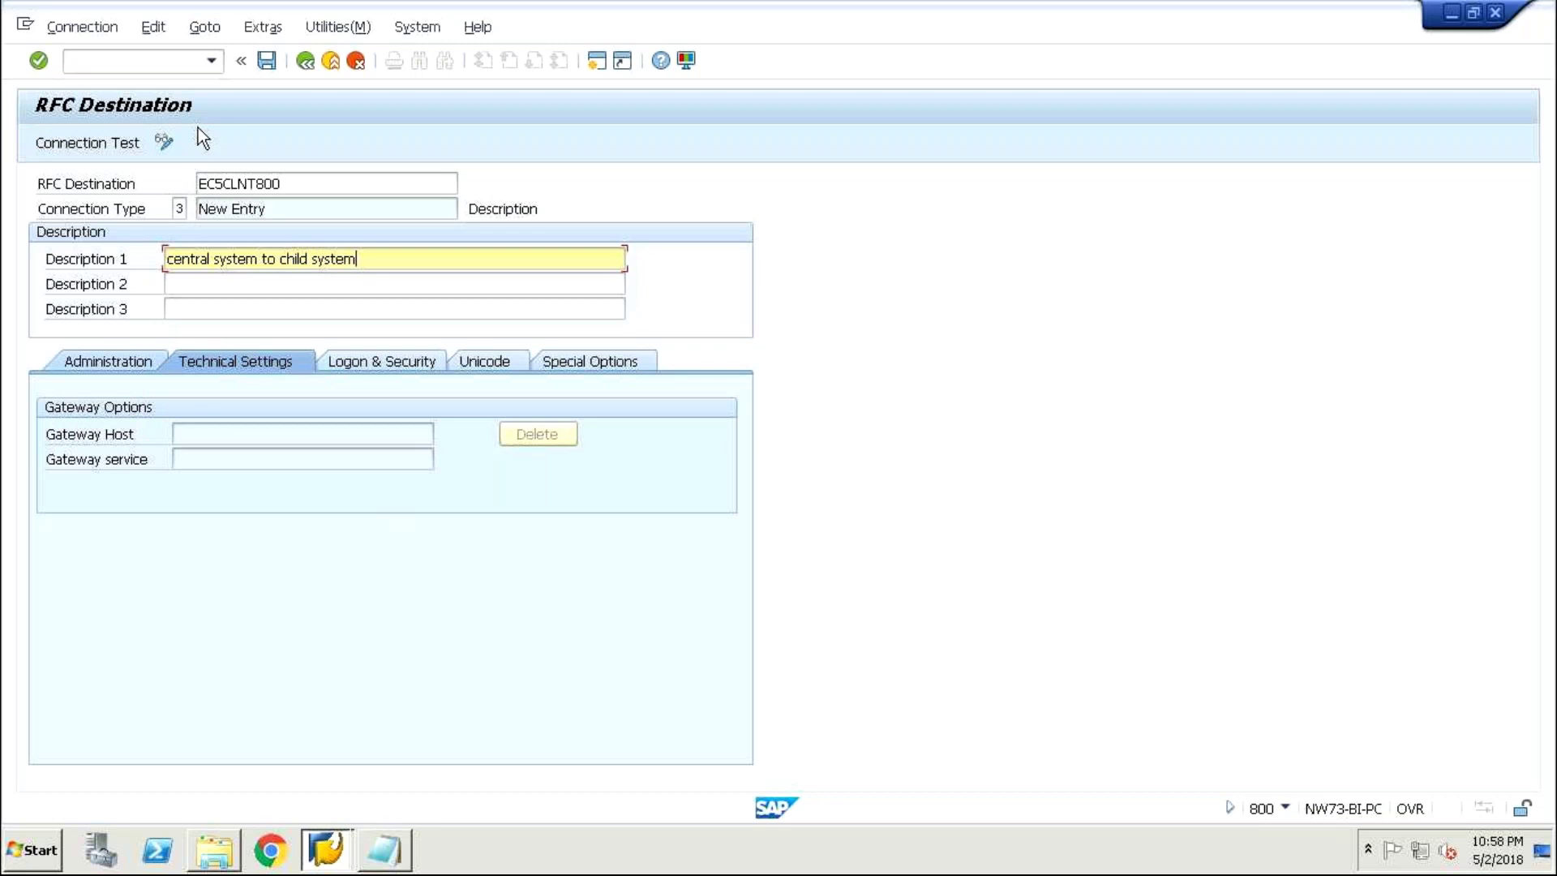
pyautogui.click(268, 61)
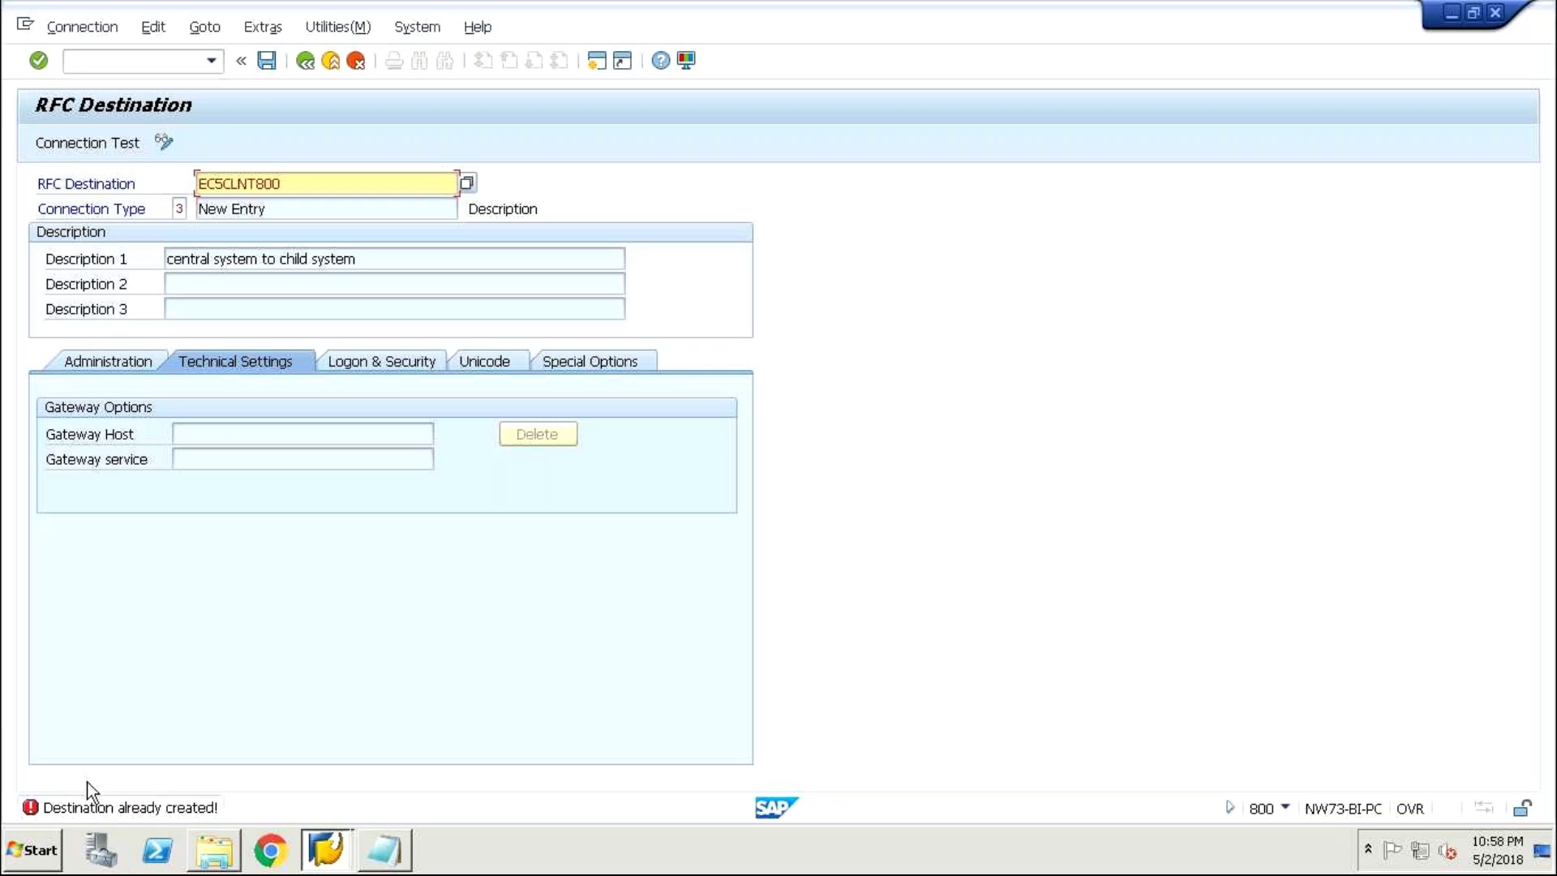
# - Return to the RFC Connections overview and open the destination search with Ctrl+F
pyautogui.click(305, 62)
pyautogui.click(362, 56)
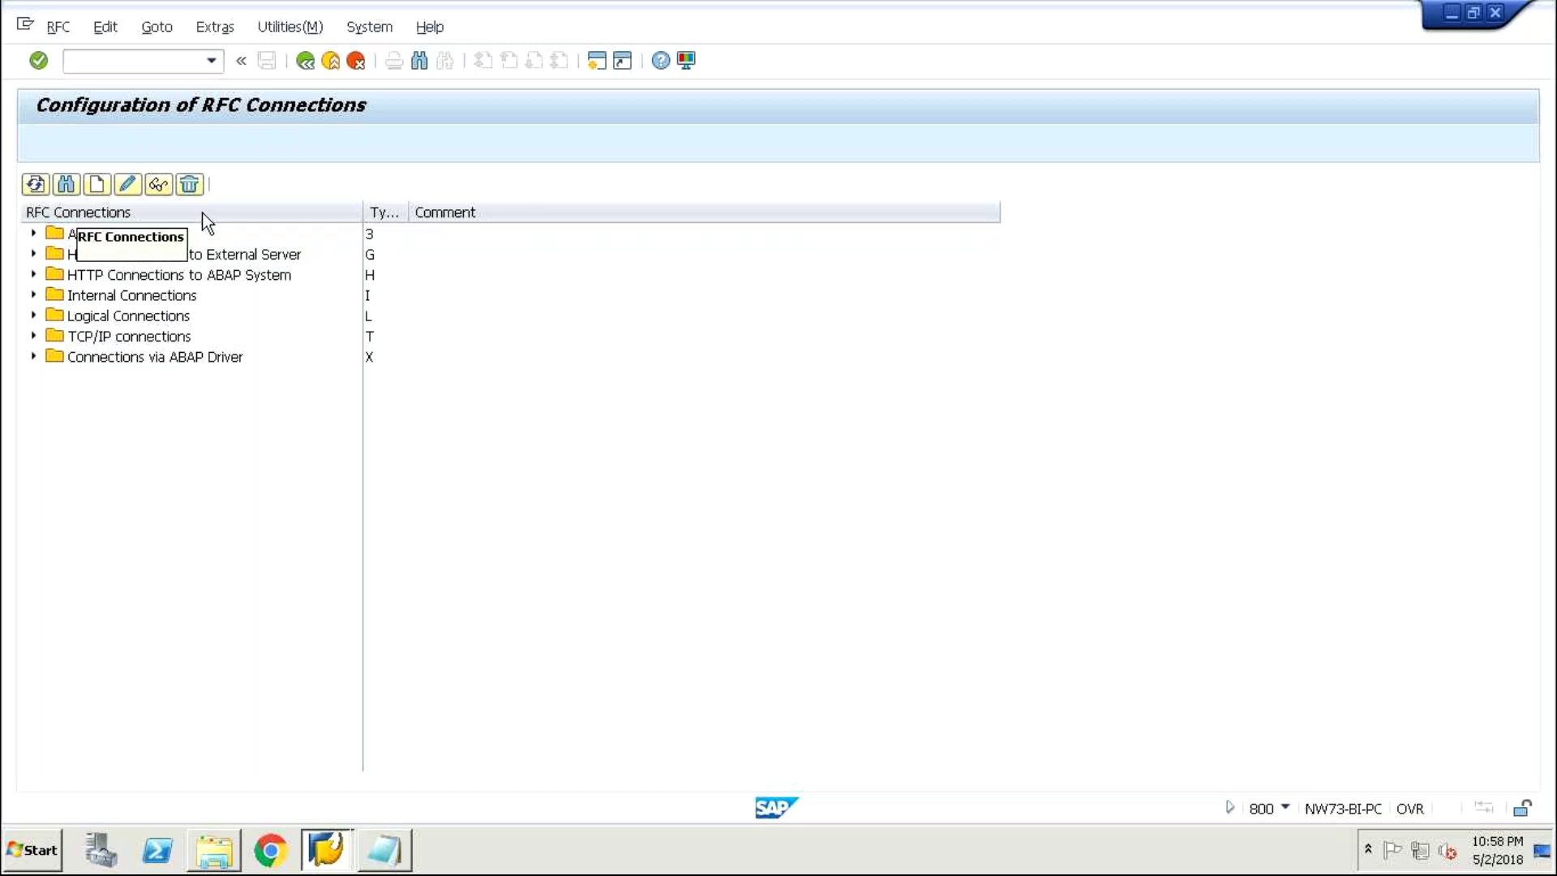
pyautogui.hotkey('ctrl', 'f')
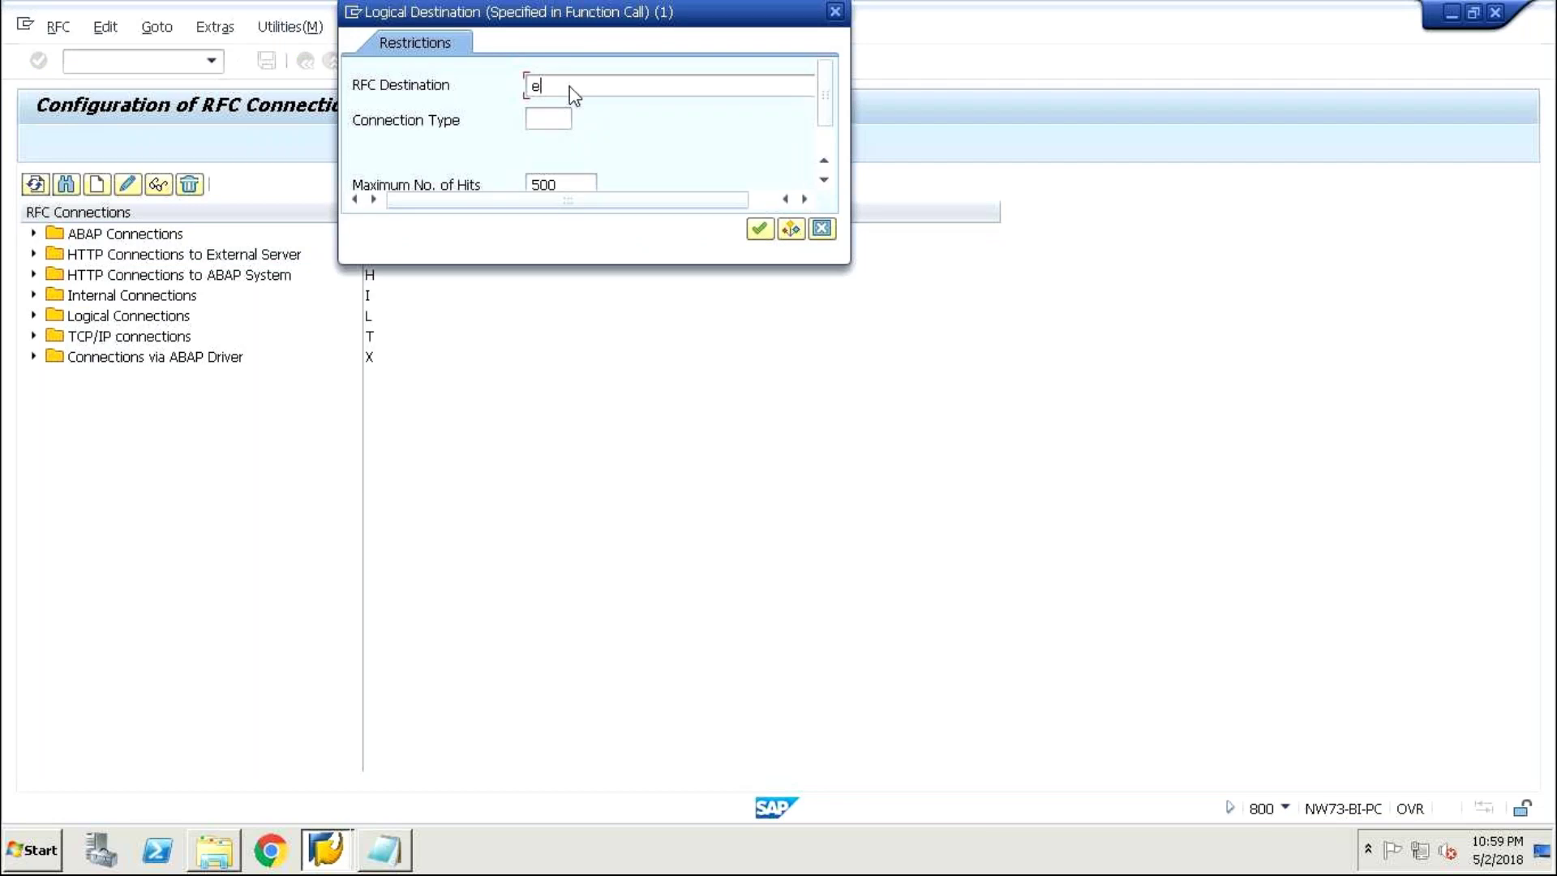
# - Search for RFC destination EC5CLNT200, fixing the typo in the typed name
pyautogui.press('BackSpace')
pyautogui.write('E')
pyautogui.write('C5')
pyautogui.write('CLN')
pyautogui.write('D2')
pyautogui.write('00')
pyautogui.click(589, 85)
pyautogui.press('BackSpace')
pyautogui.press('BackSpace')
pyautogui.write('LT')
pyautogui.press('BackSpace')
pyautogui.write('T200')
pyautogui.click(557, 117)
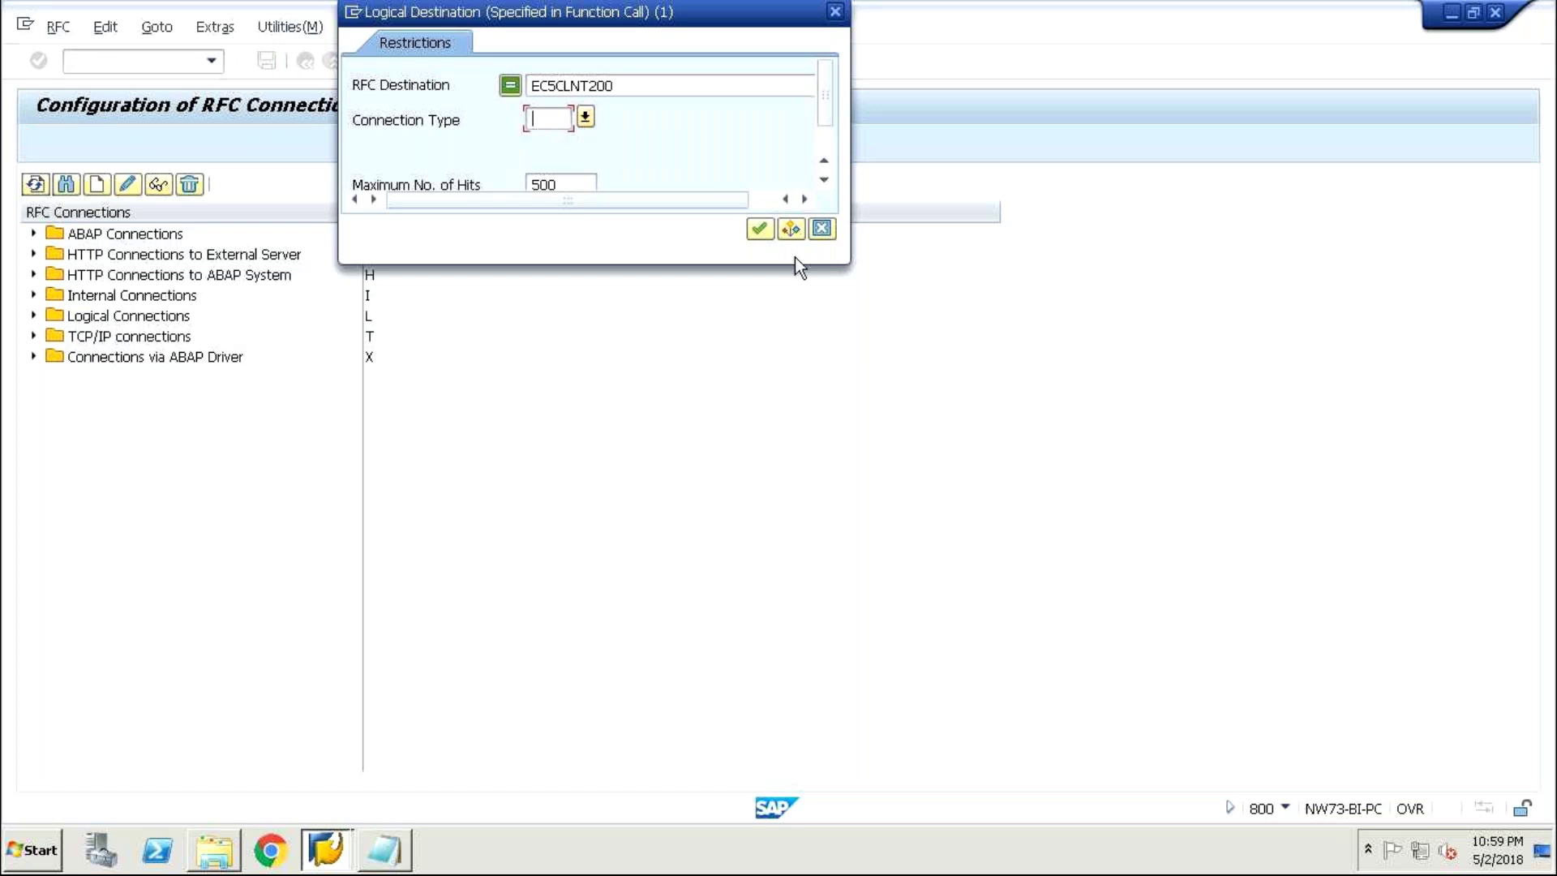
pyautogui.click(766, 230)
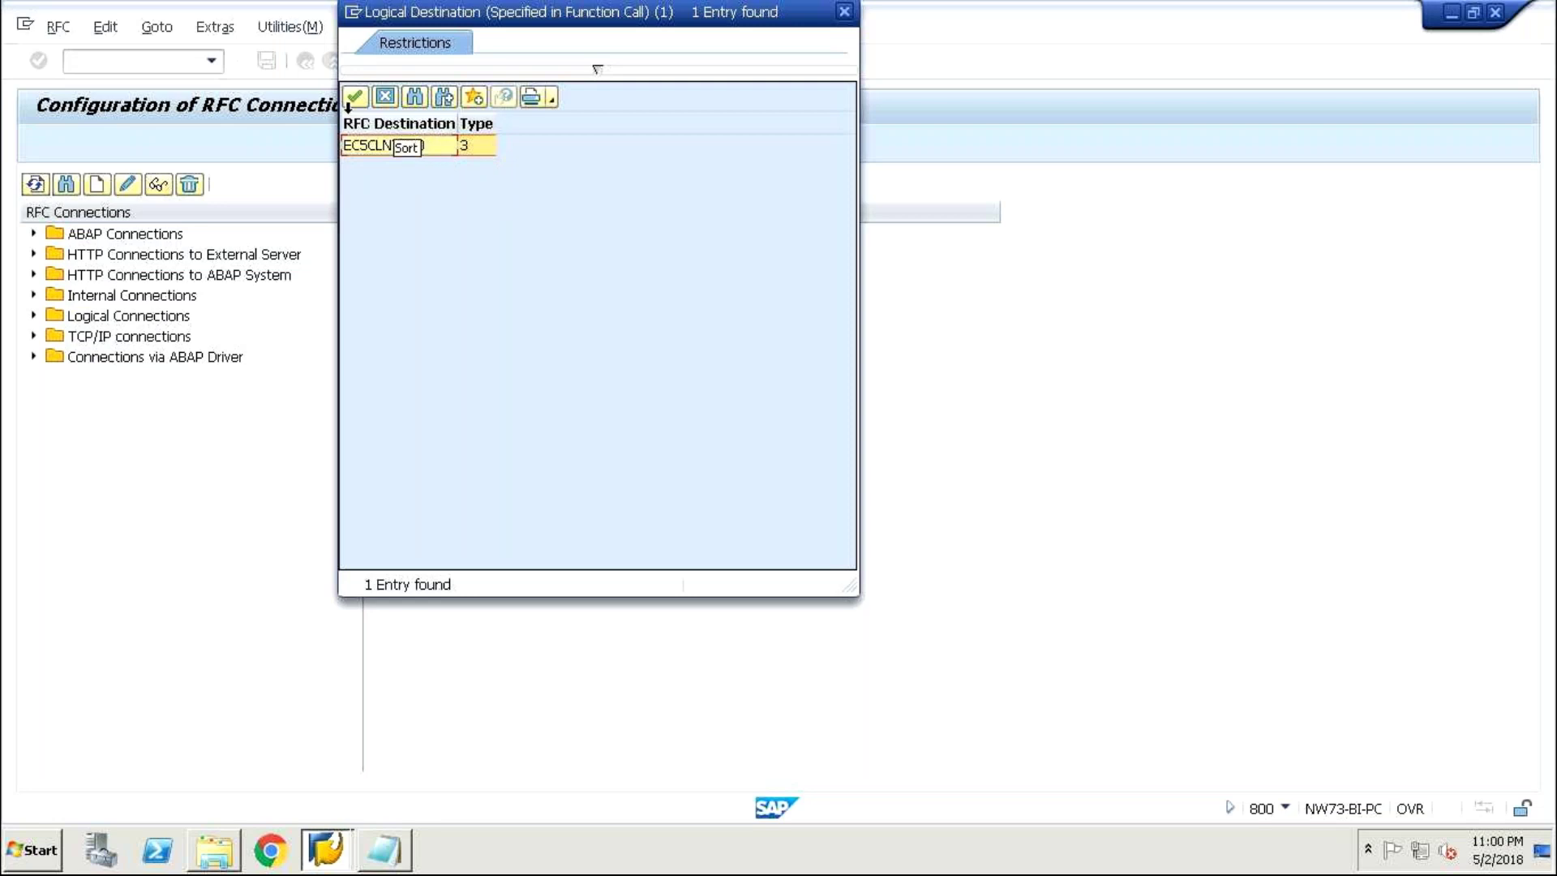
# - Open the EC5CLNT200 hit in change mode and type 'connection to central chain' as Description 1
pyautogui.click(354, 99)
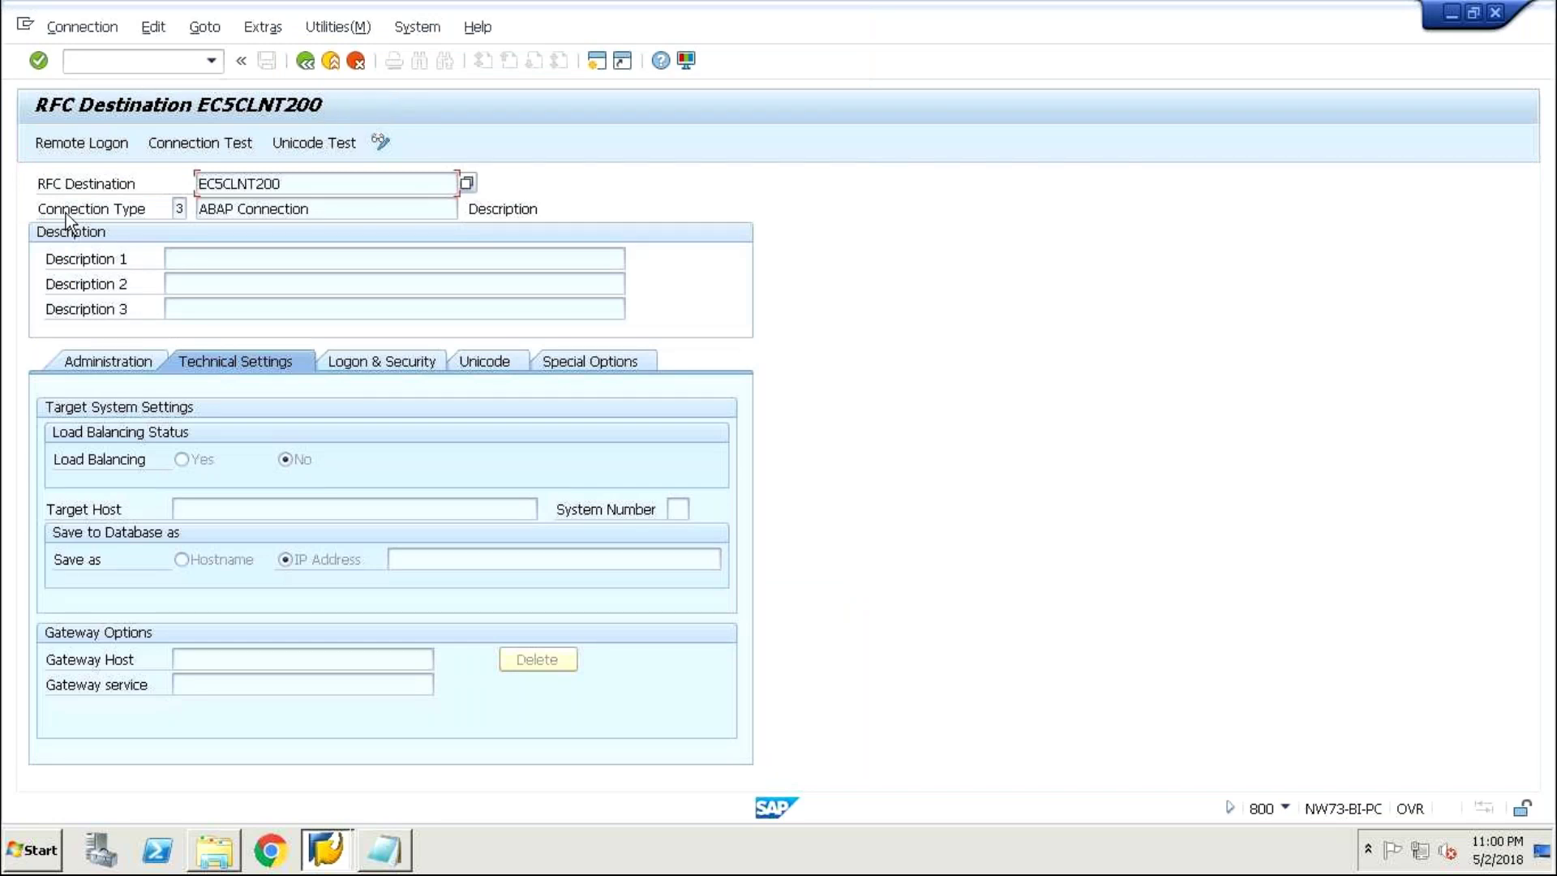
pyautogui.click(387, 143)
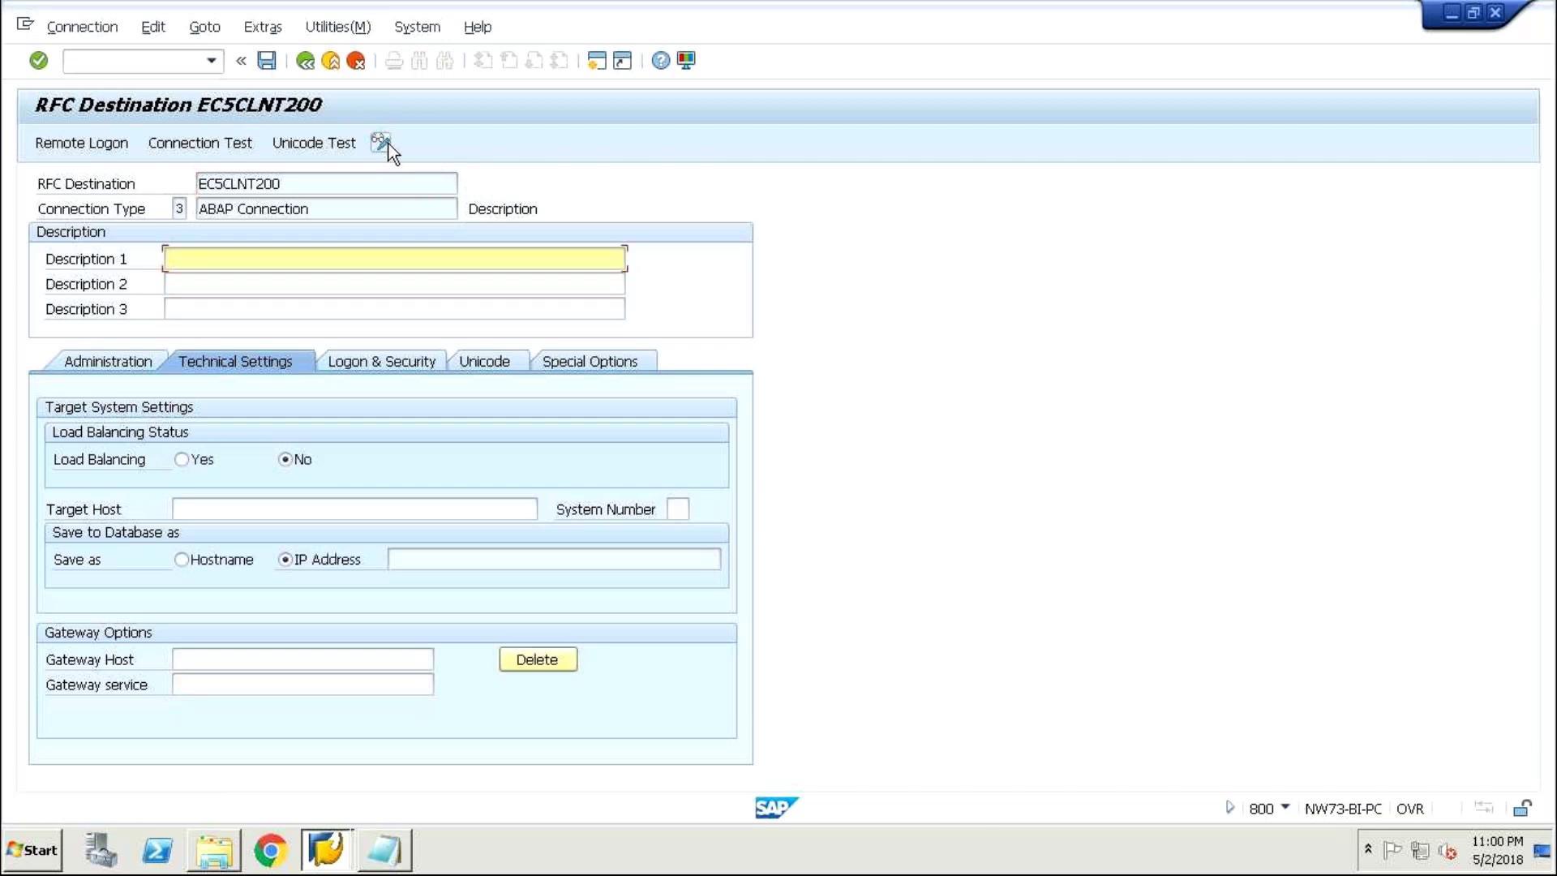
pyautogui.write('connection to central ch')
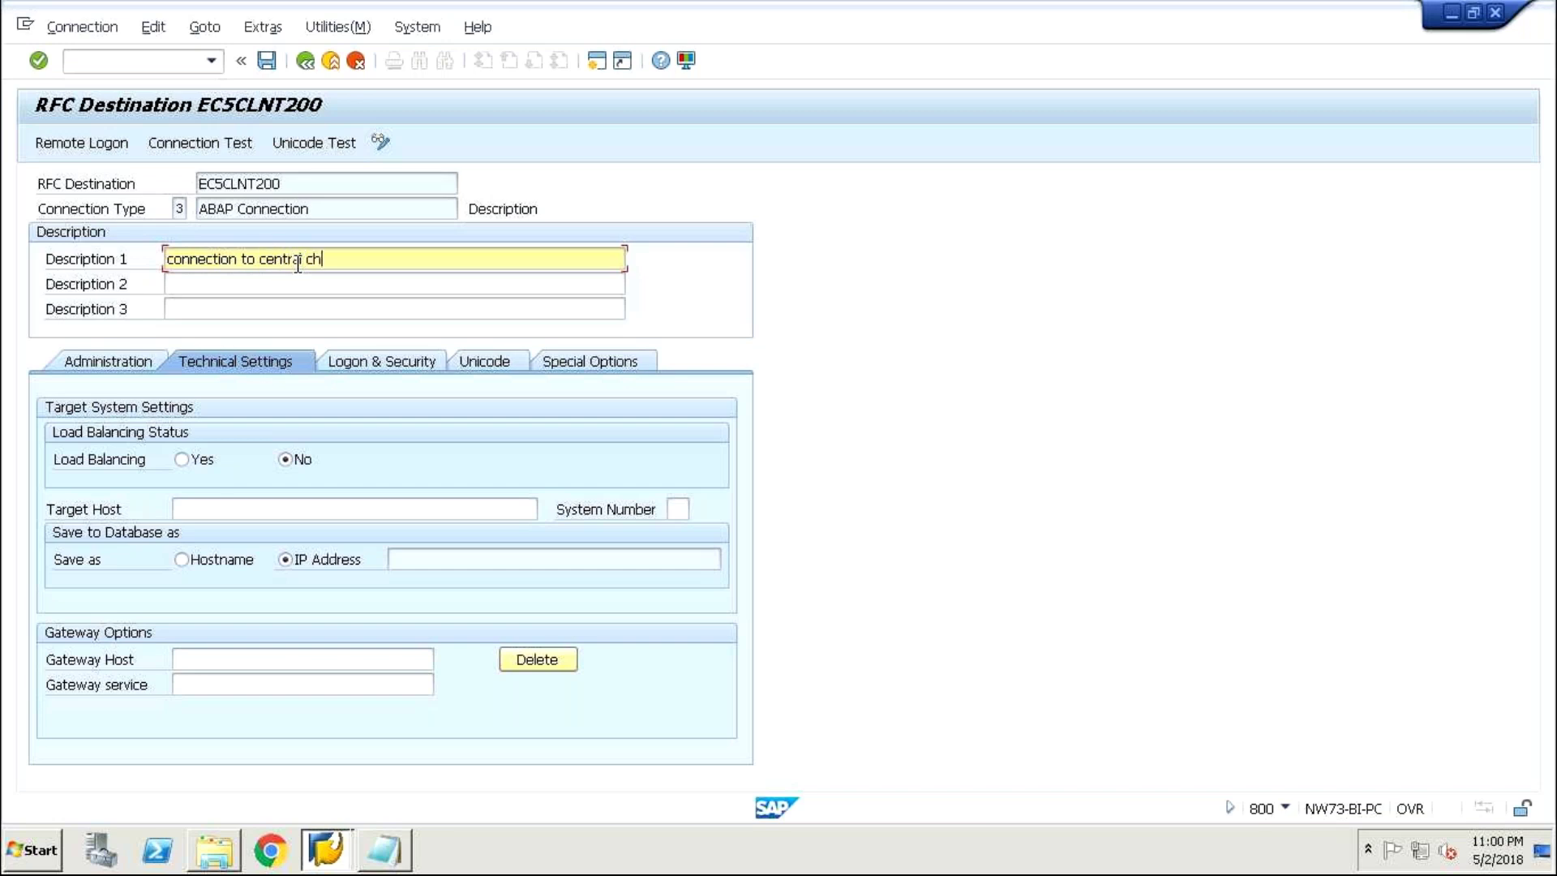
pyautogui.write('ain')
# - Enter nw73 as the Target Host, clearing the stray characters typed along the way
pyautogui.click(308, 507)
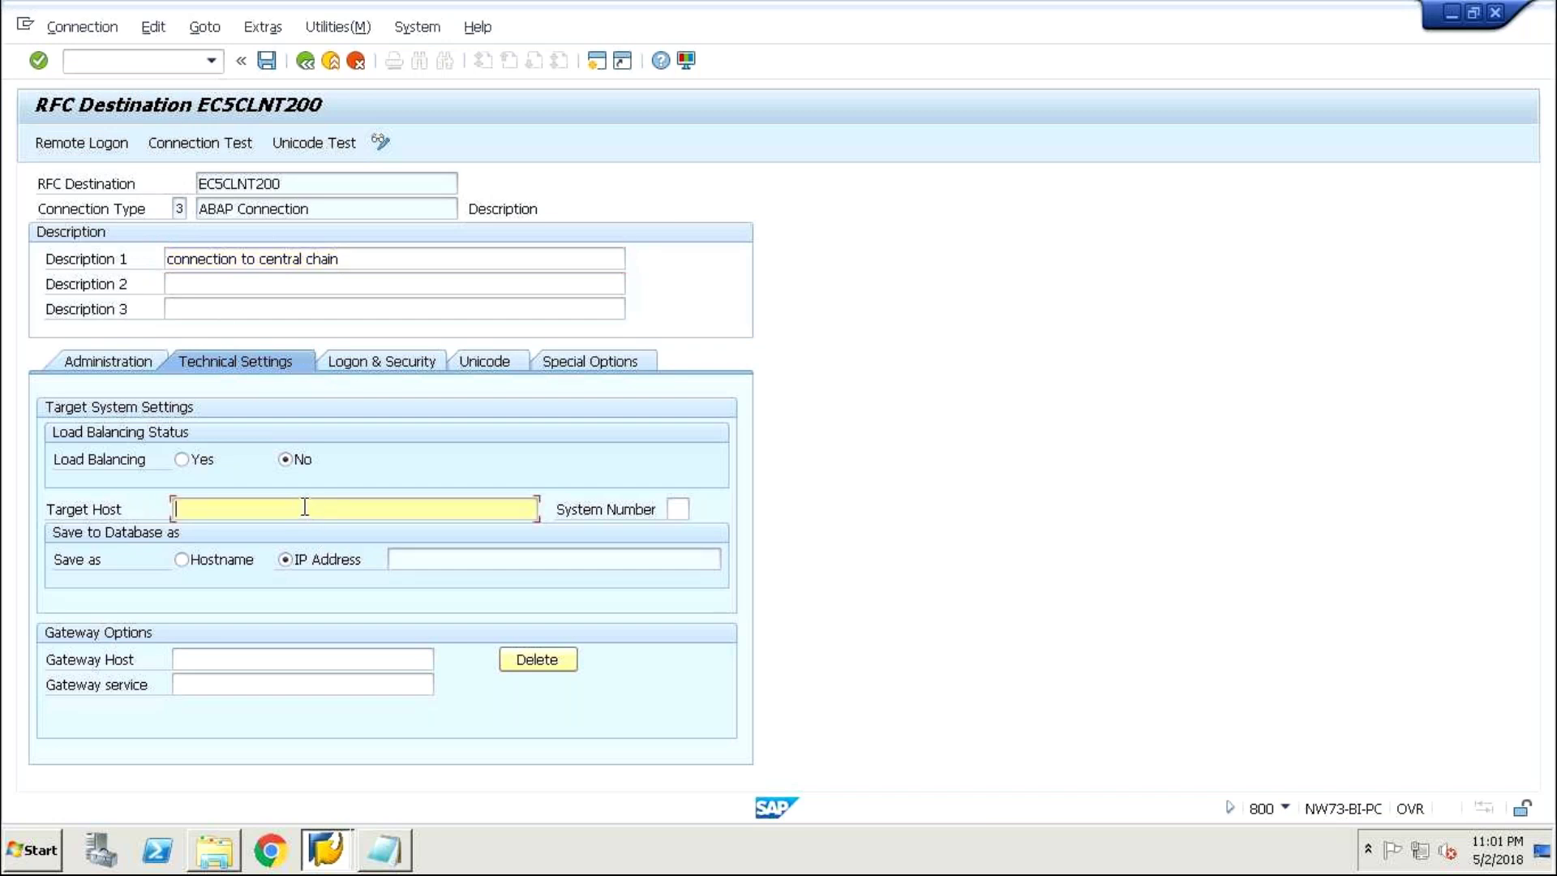
pyautogui.write('73')
pyautogui.press('BackSpace')
pyautogui.press('BackSpace')
pyautogui.write('nw7')
pyautogui.write('3&')
pyautogui.press('BackSpace')
pyautogui.write('&')
pyautogui.press('BackSpace')
pyautogui.write('/')
pyautogui.press('BackSpace')
pyautogui.write('?')
pyautogui.press('BackSpace')
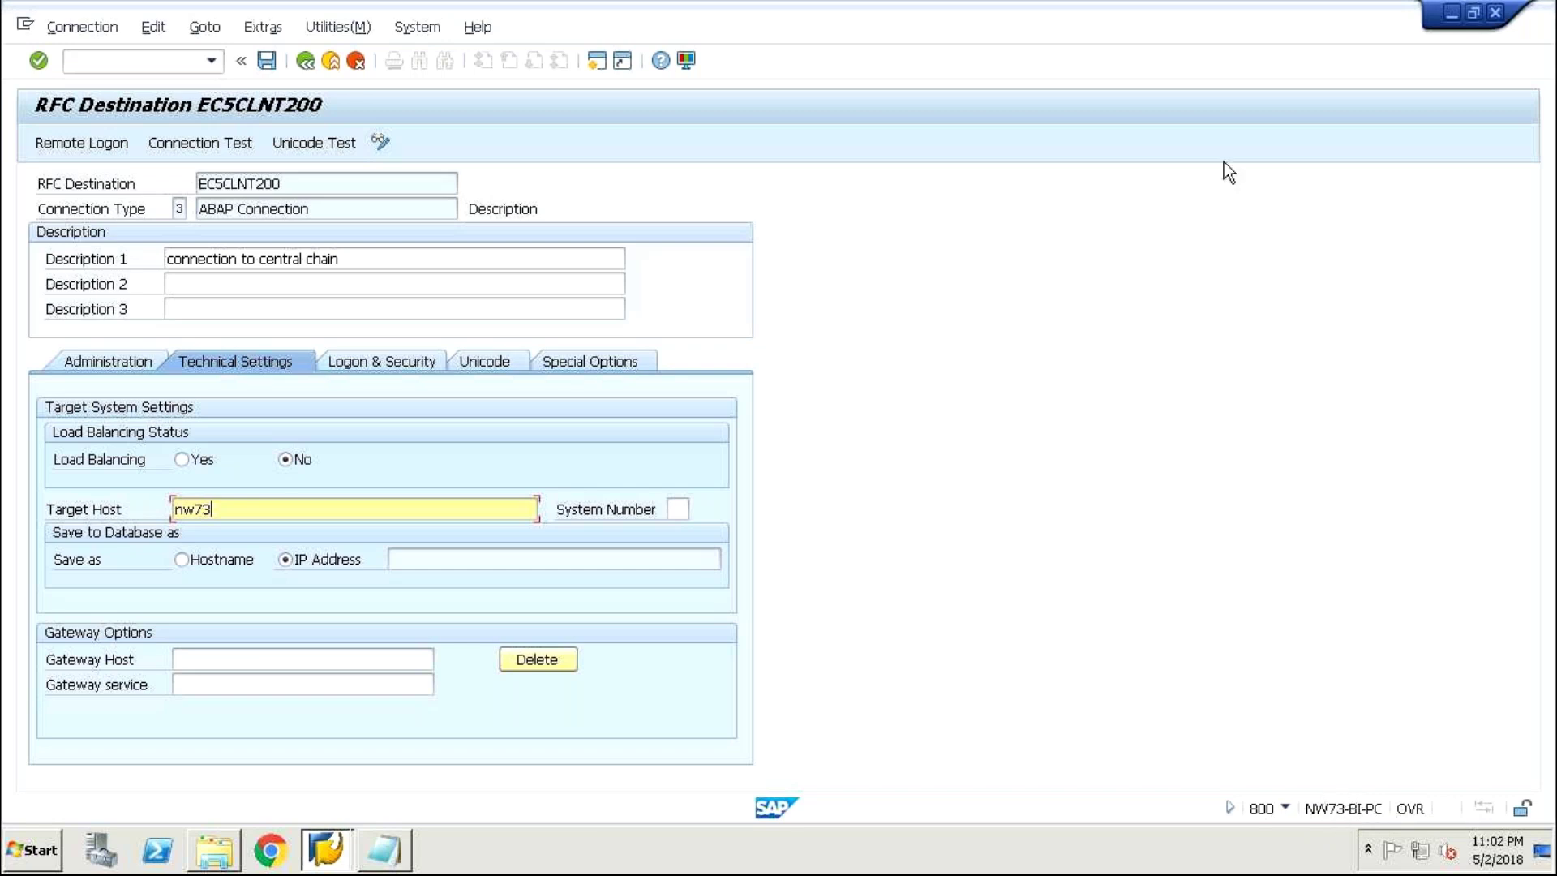
# - In Notepad, split the second line and clear the leftover characters on the new line
pyautogui.moveTo(388, 866)
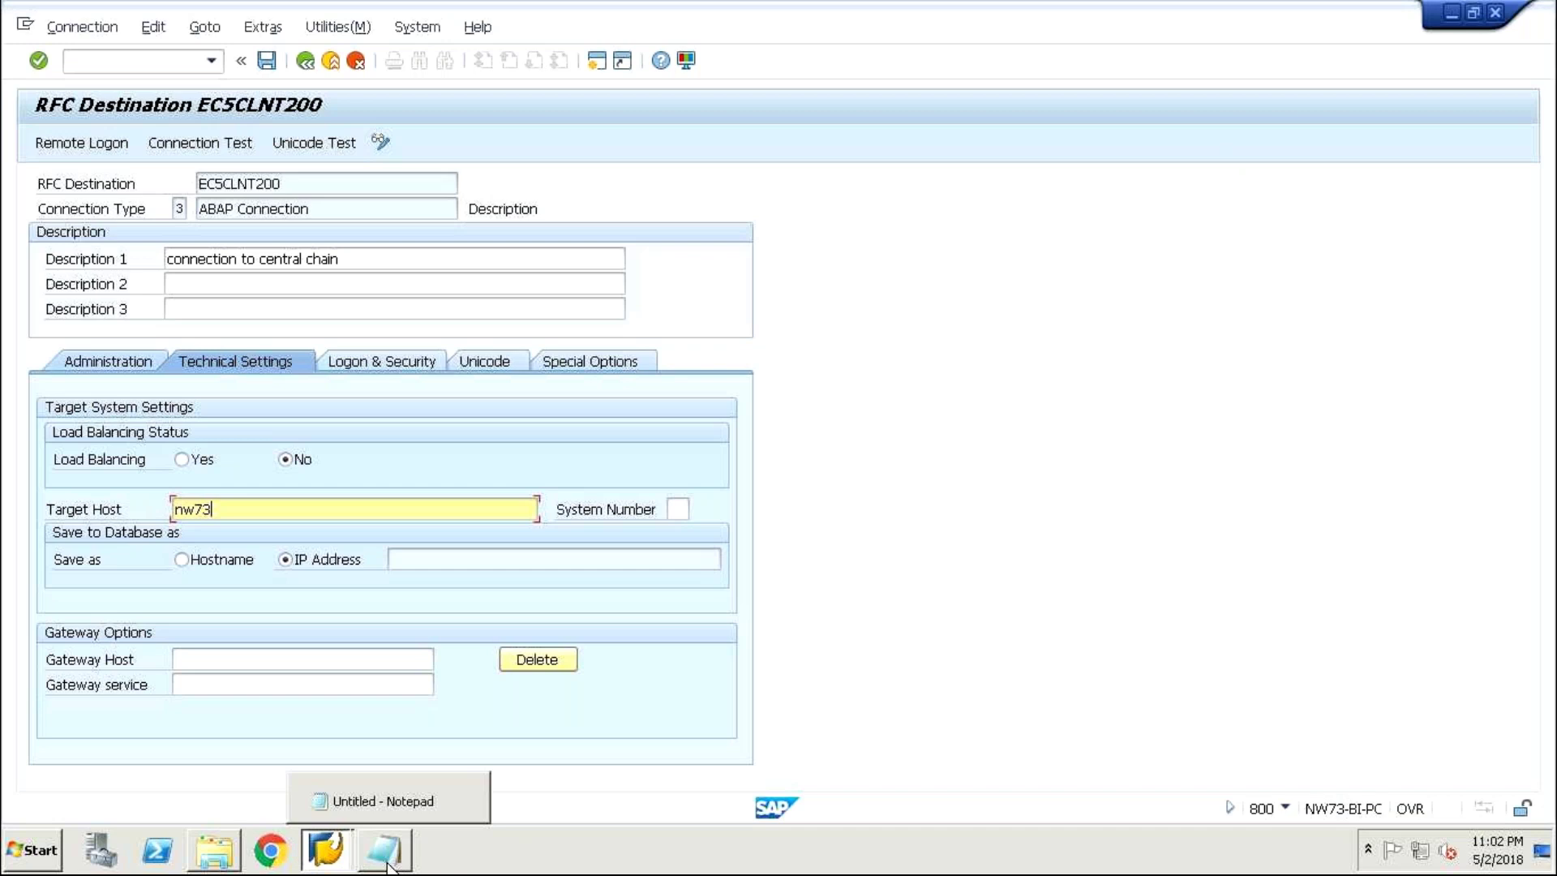
pyautogui.click(388, 859)
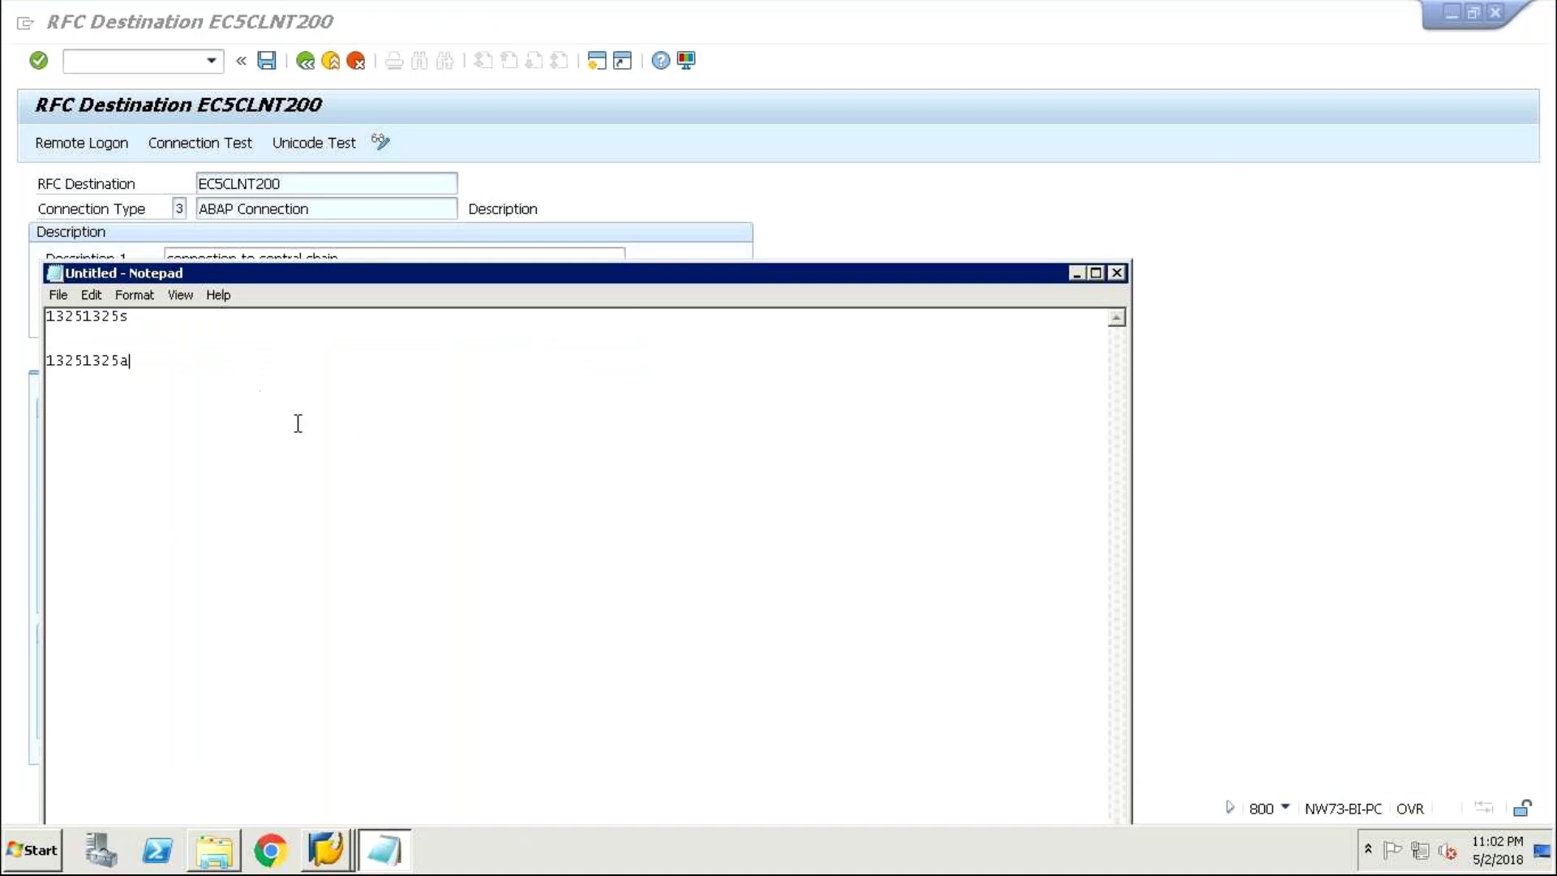
pyautogui.click(112, 464)
pyautogui.press('Return')
pyautogui.press('Return')
pyautogui.doubleClick(54, 403)
pyautogui.press('BackSpace')
# - Type the host name NW73 on the new line, removing any stray trailing characters
pyautogui.write('NW73/')
pyautogui.press('BackSpace')
pyautogui.write('?')
pyautogui.press('BackSpace')
pyautogui.write('?')
pyautogui.press('BackSpace')
pyautogui.write('/')
pyautogui.press('BackSpace')
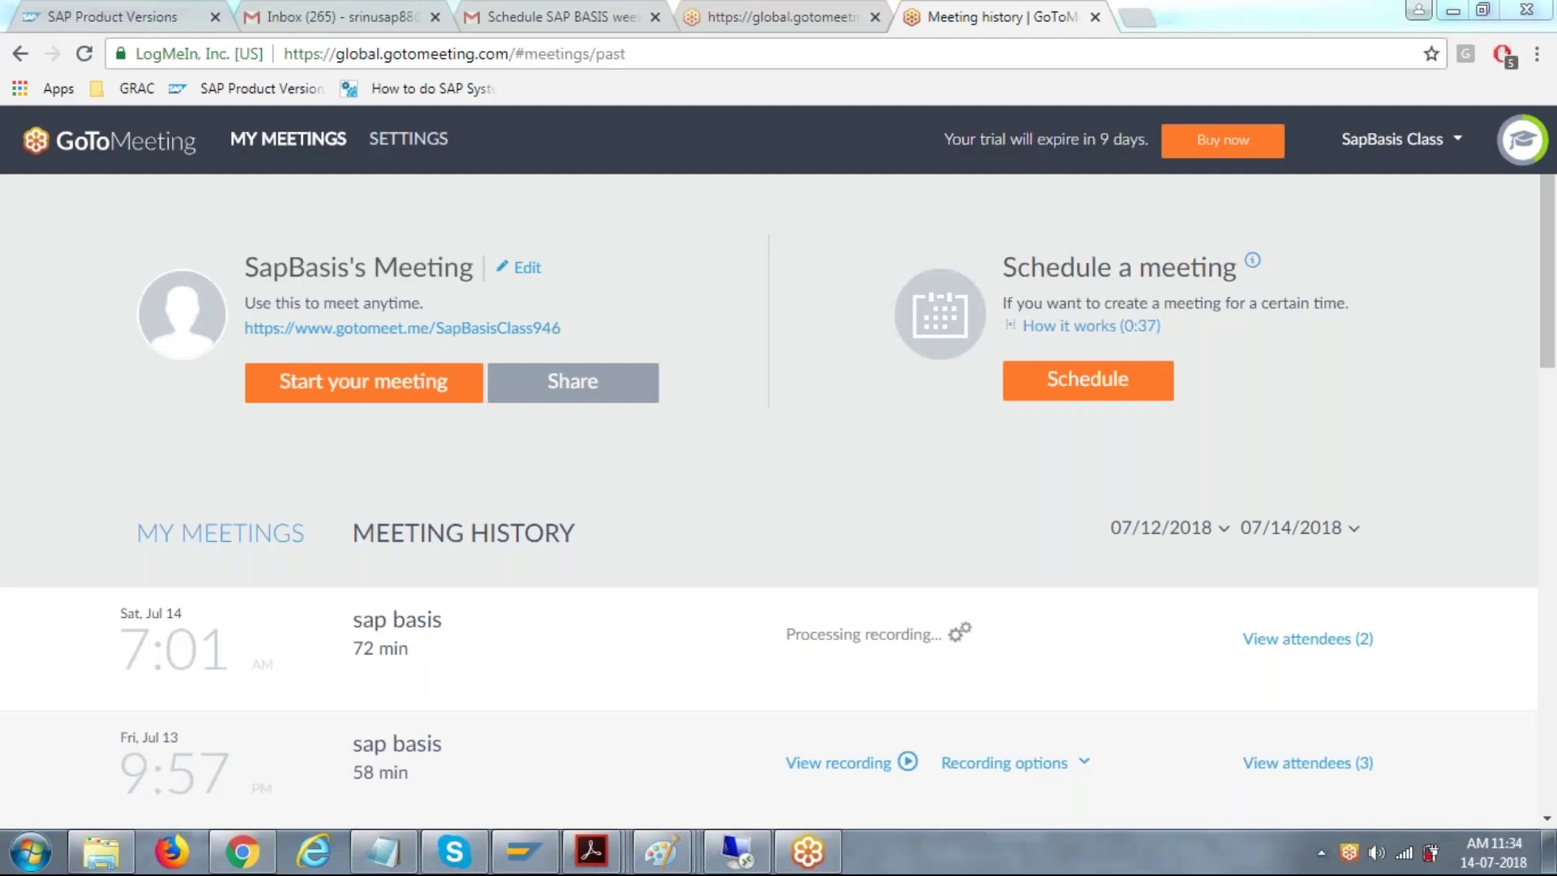
# - Reconnect to 183.82.114.15 with the account password and accept the certificate warning
pyautogui.moveTo(843, 388); pyautogui.dragTo(520, 221)
pyautogui.click(714, 454)
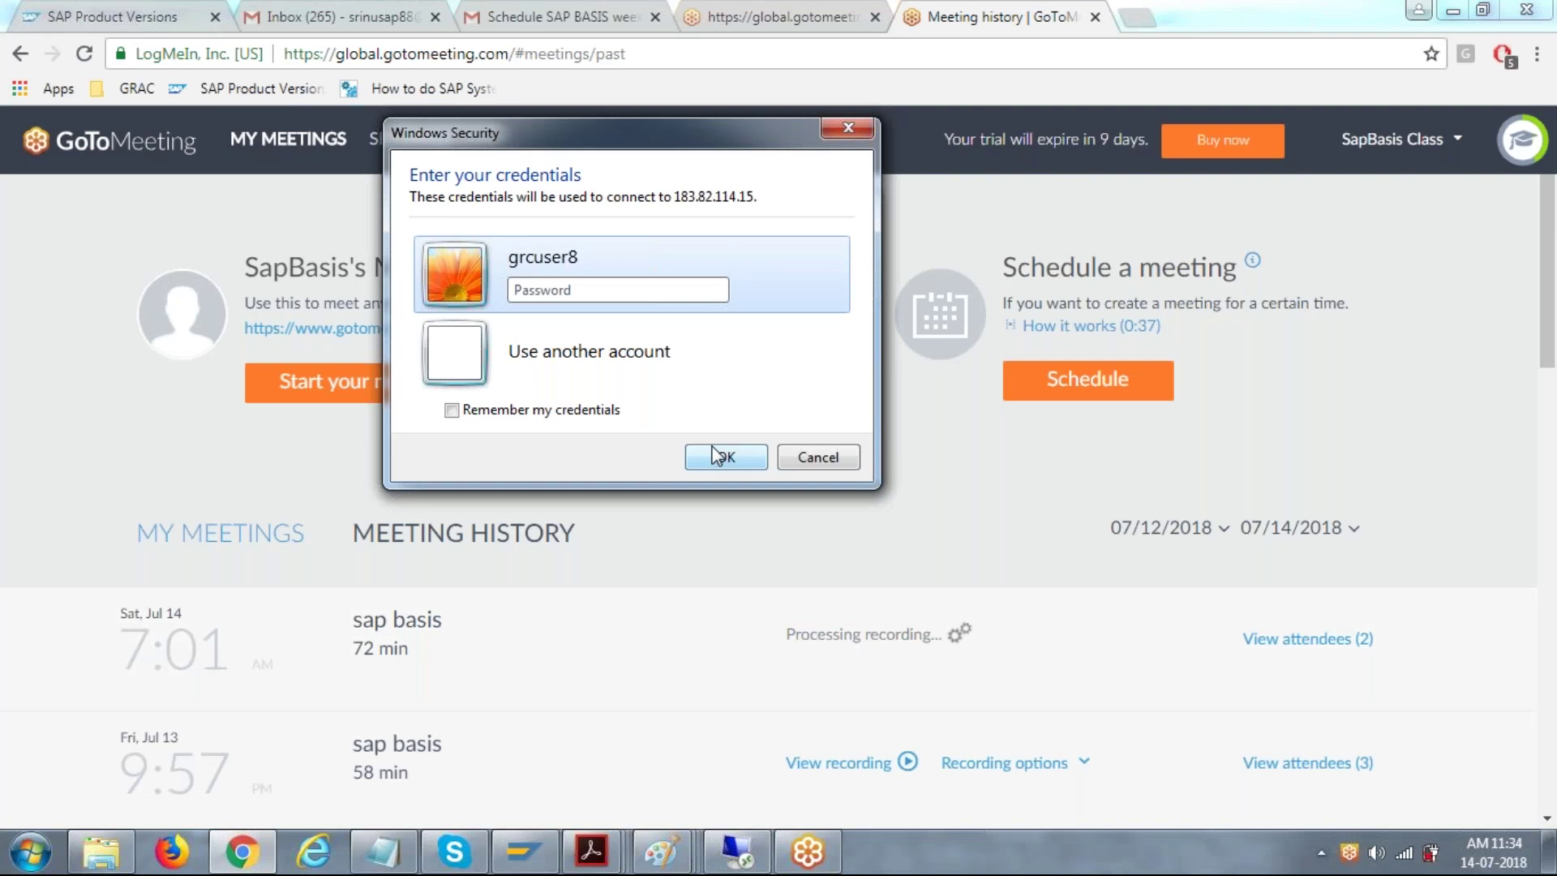
pyautogui.write('*******')
pyautogui.press('BackSpace')
pyautogui.press('BackSpace')
pyautogui.press('BackSpace')
pyautogui.press('BackSpace')
pyautogui.press('BackSpace')
pyautogui.press('BackSpace')
pyautogui.press('BackSpace')
pyautogui.write('********')
pyautogui.press('Return')
pyautogui.click(711, 531)
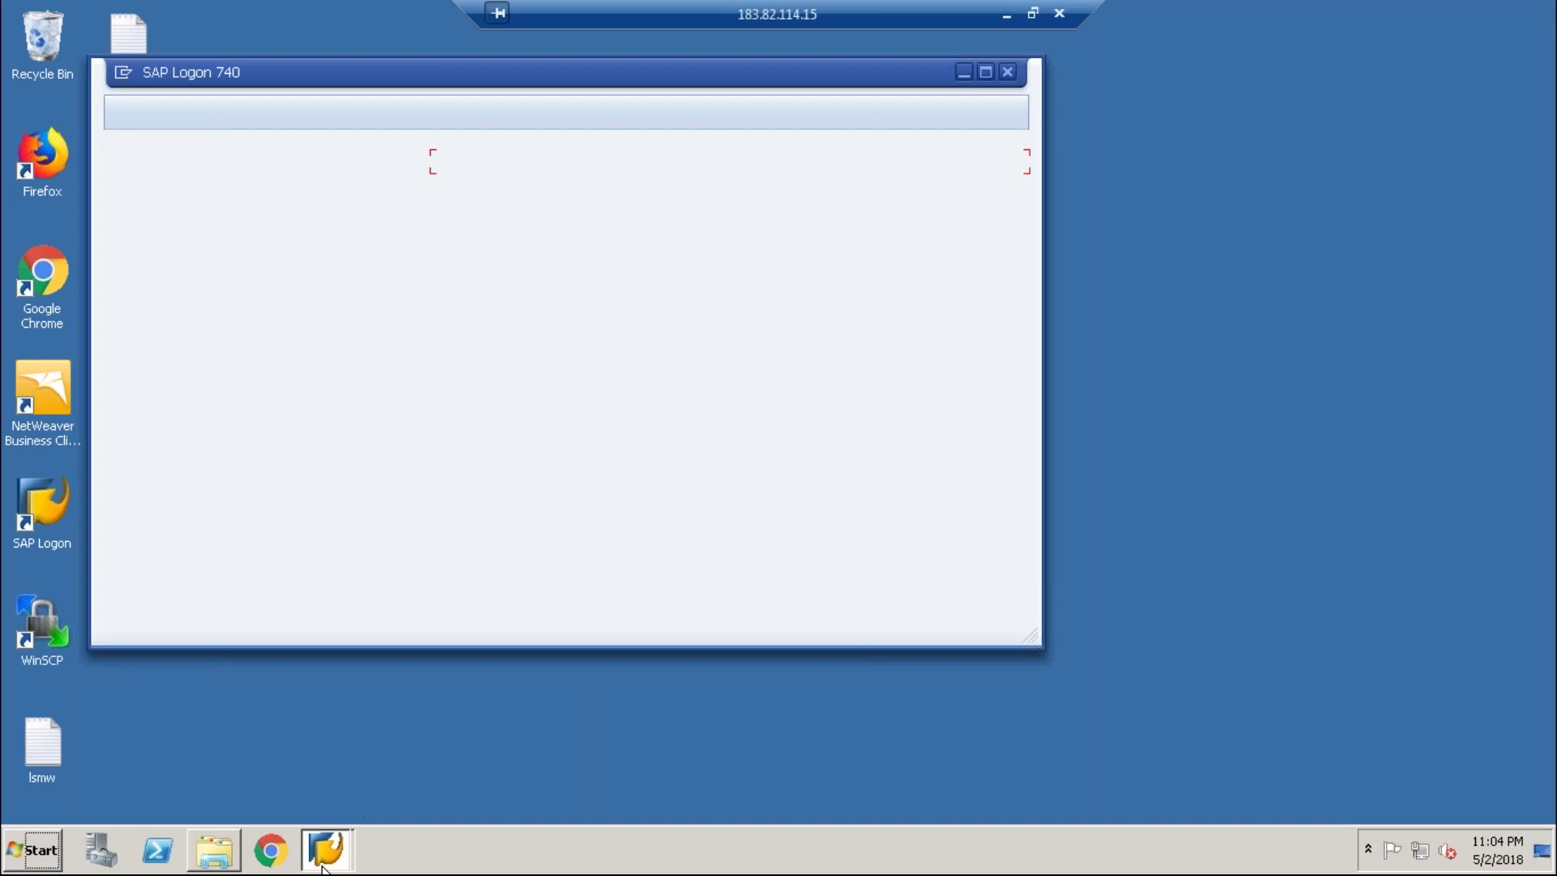
# - Point EC5CLNT200 to target host NW73-BI-PC with system number 00, then show Logon & Security
pyautogui.moveTo(327, 849)
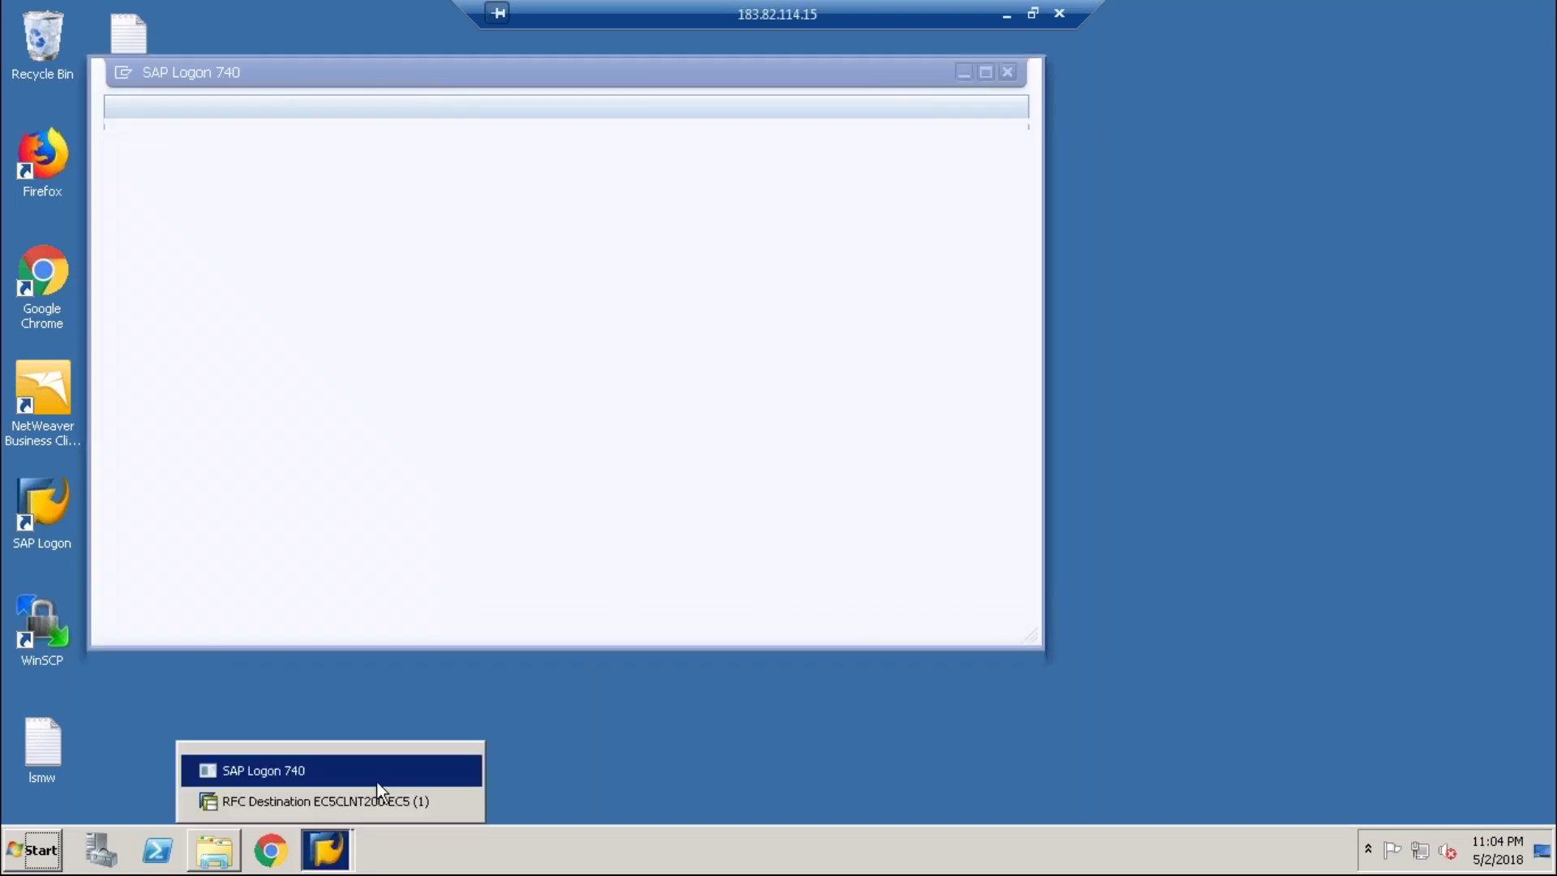
pyautogui.click(370, 791)
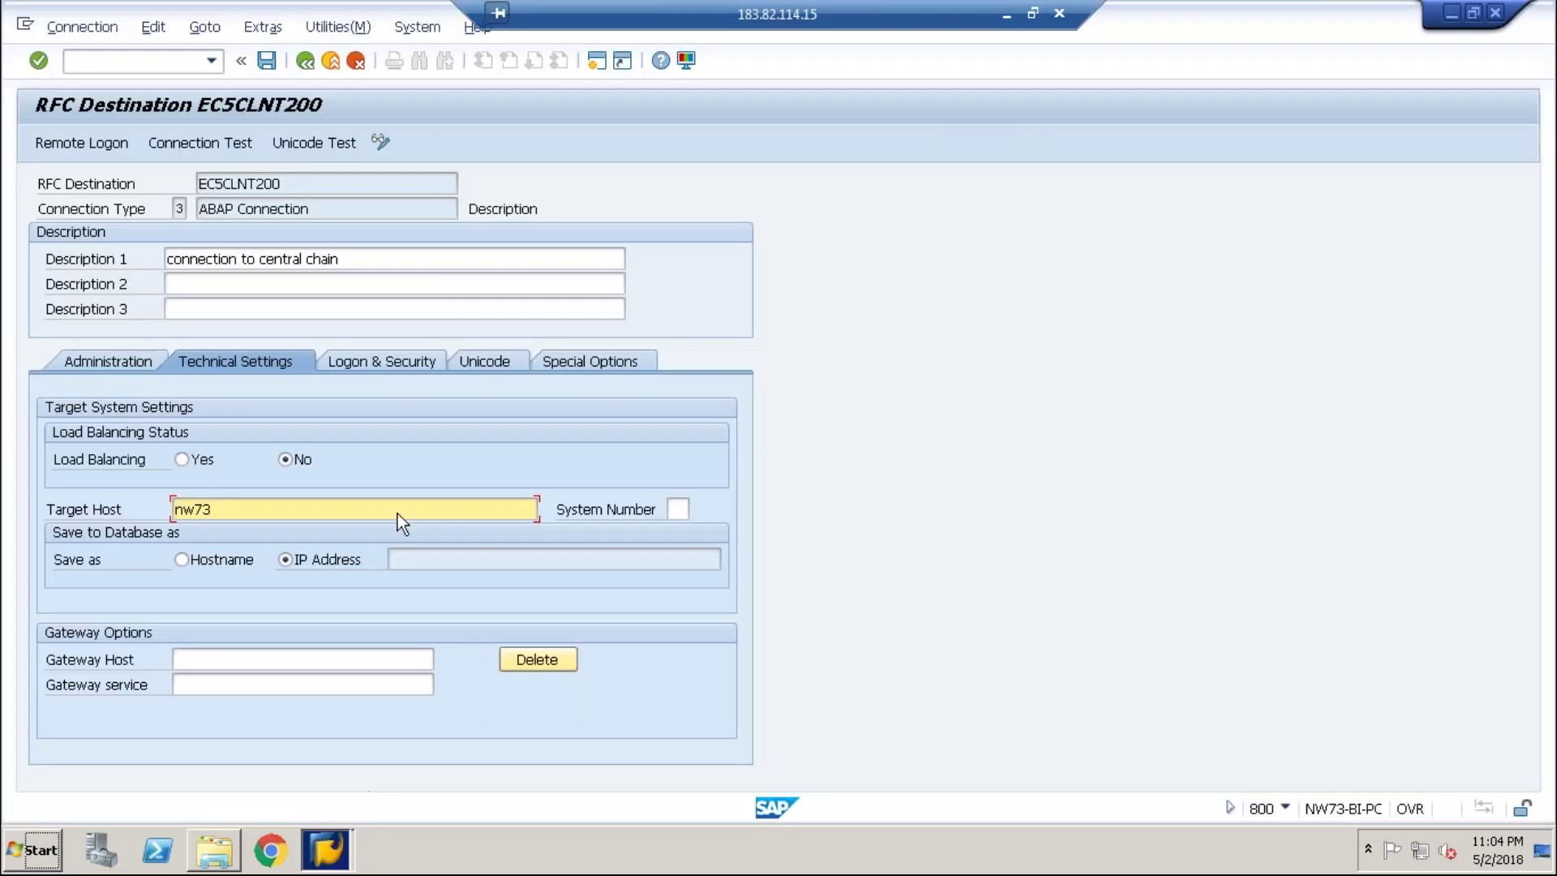
pyautogui.click(392, 510)
pyautogui.press('BackSpace')
pyautogui.press('BackSpace')
pyautogui.press('BackSpace')
pyautogui.press('BackSpace')
pyautogui.write('NW73-BI-PC')
pyautogui.press('Tab')
pyautogui.write('0')
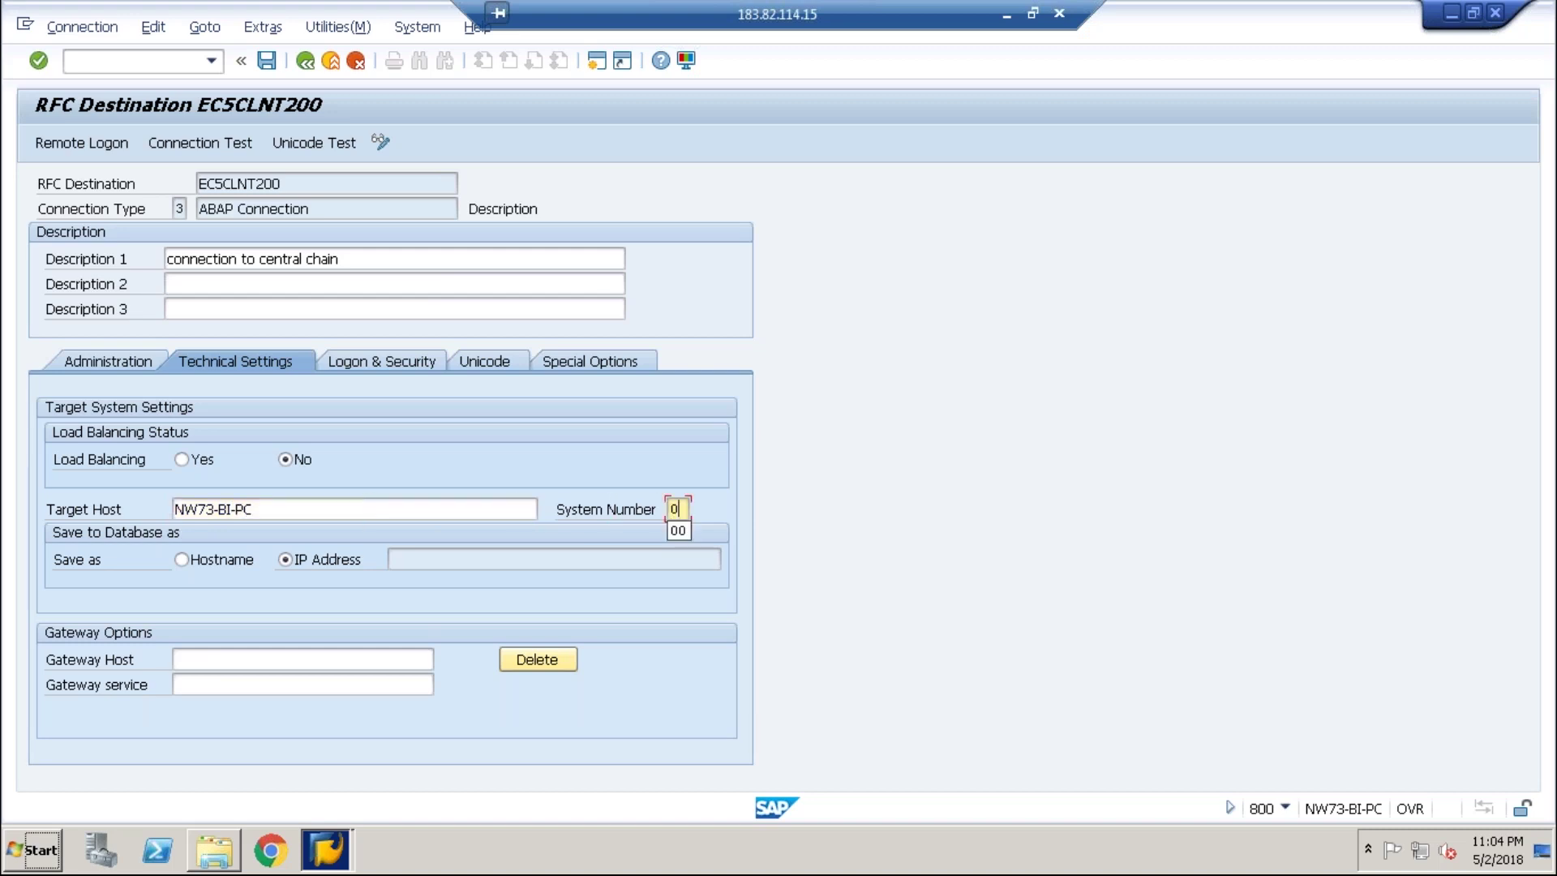
pyautogui.write('0')
pyautogui.click(347, 360)
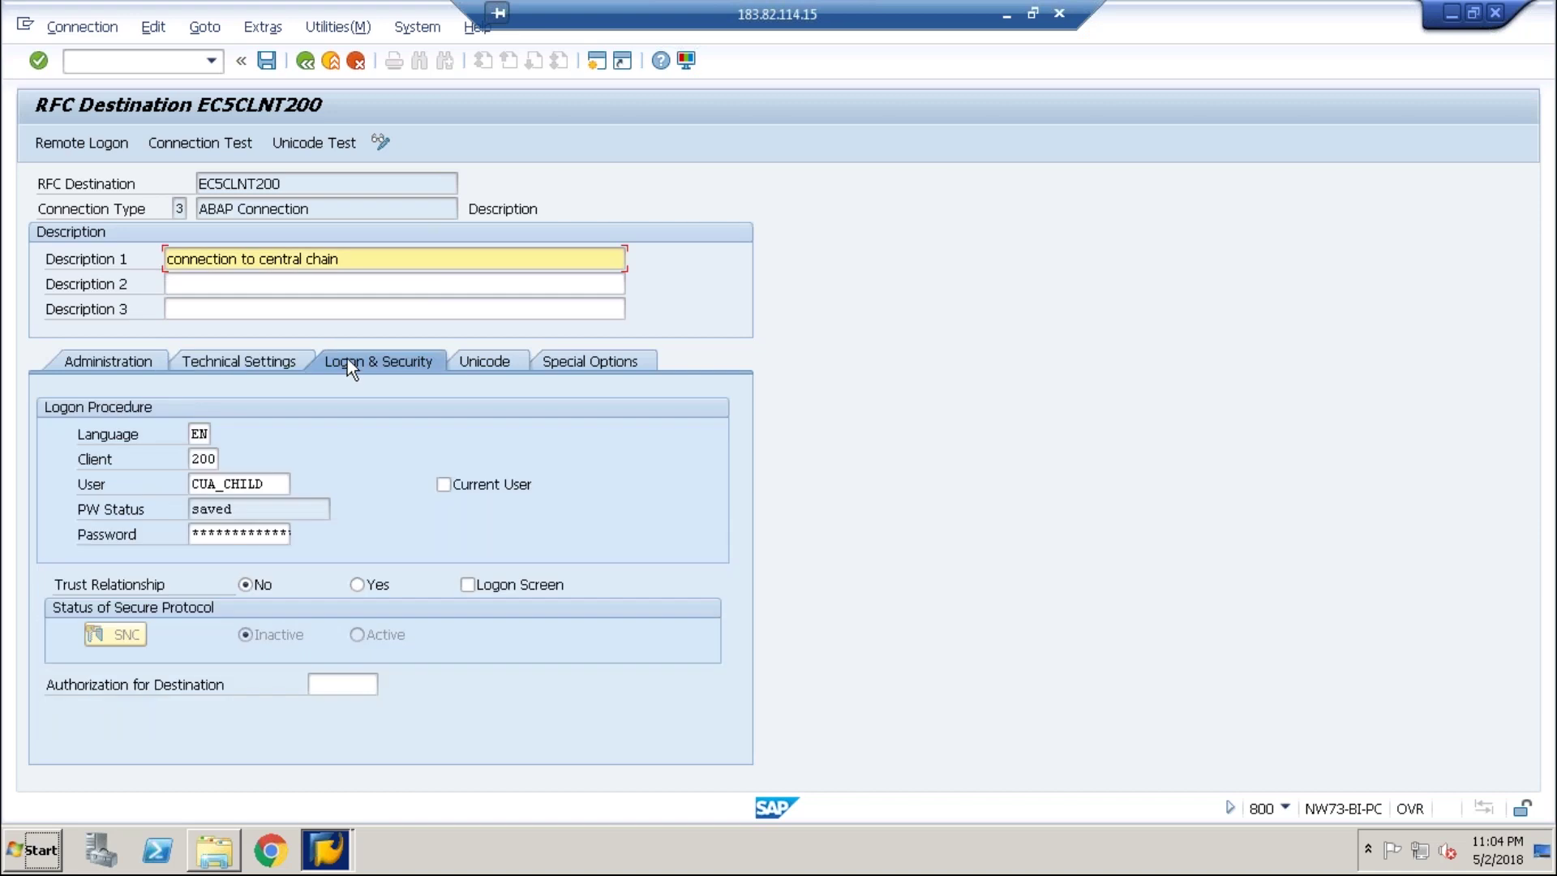
# - Replace logon user CUA_CHILD with the new user, save EC5CLNT200, and acknowledge the info message
pyautogui.click(281, 486)
pyautogui.hotkey('shift', 'Home')
pyautogui.write('s')
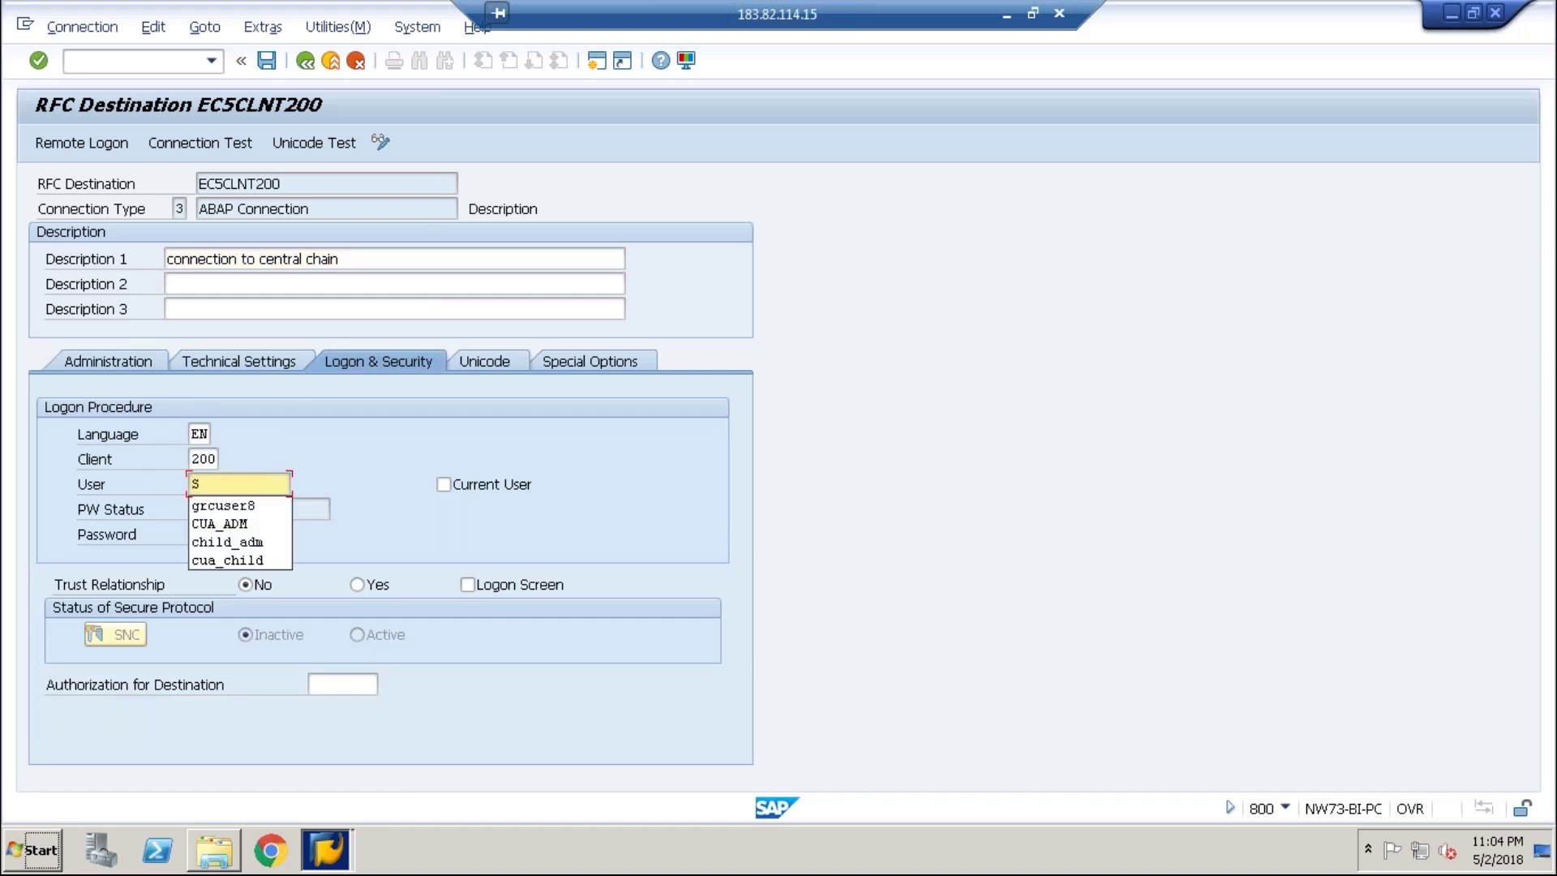
pyautogui.write('ap')
pyautogui.press('BackSpace')
pyautogui.press('BackSpace')
pyautogui.write('hac')
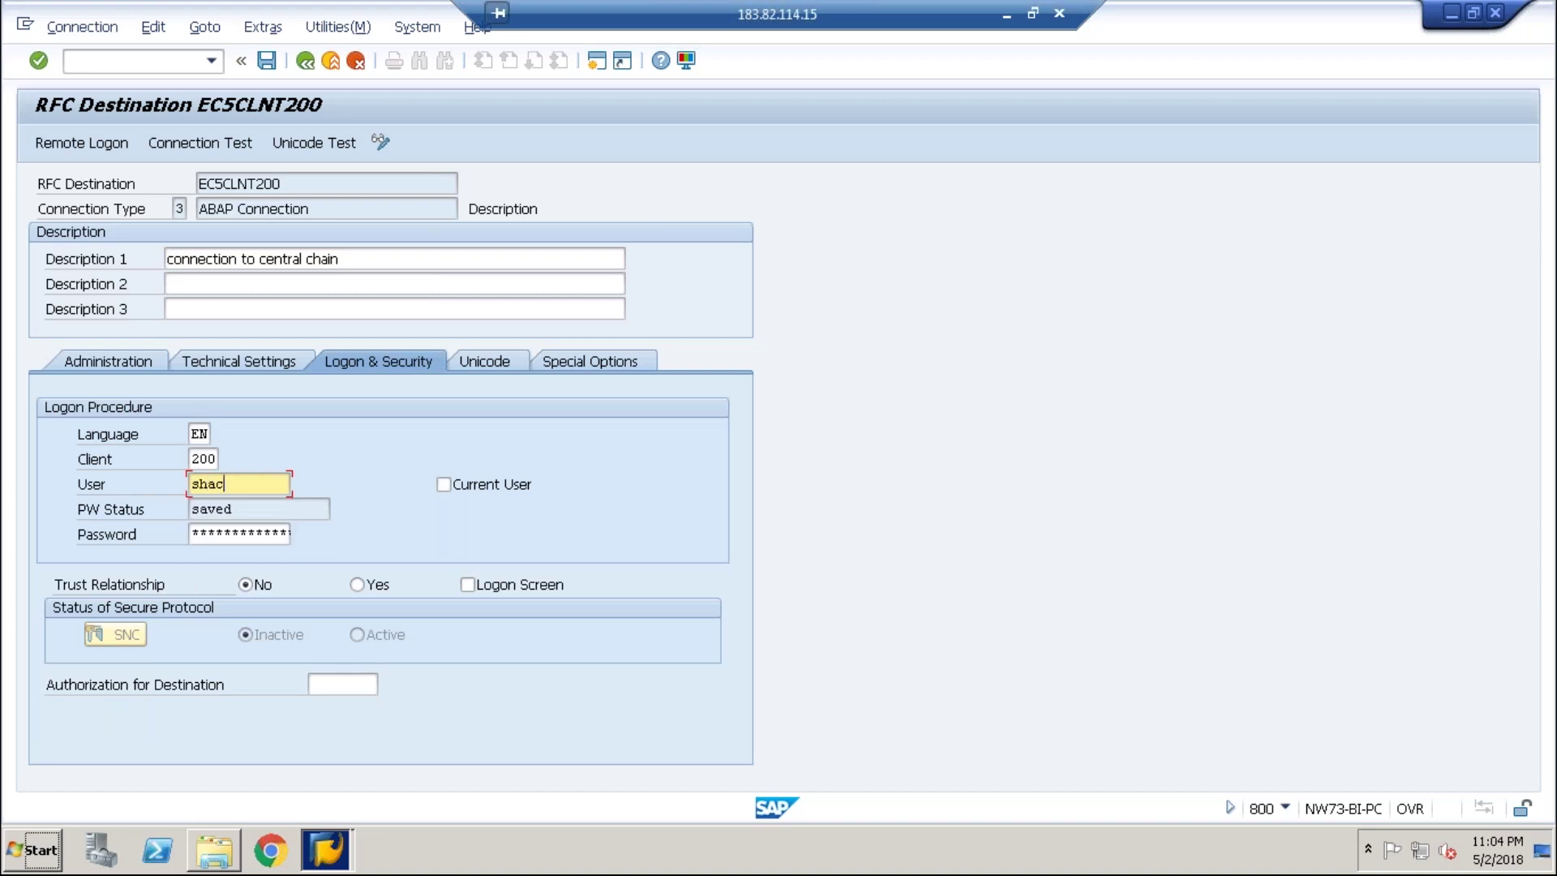
pyautogui.write('hild')
pyautogui.press('Tab')
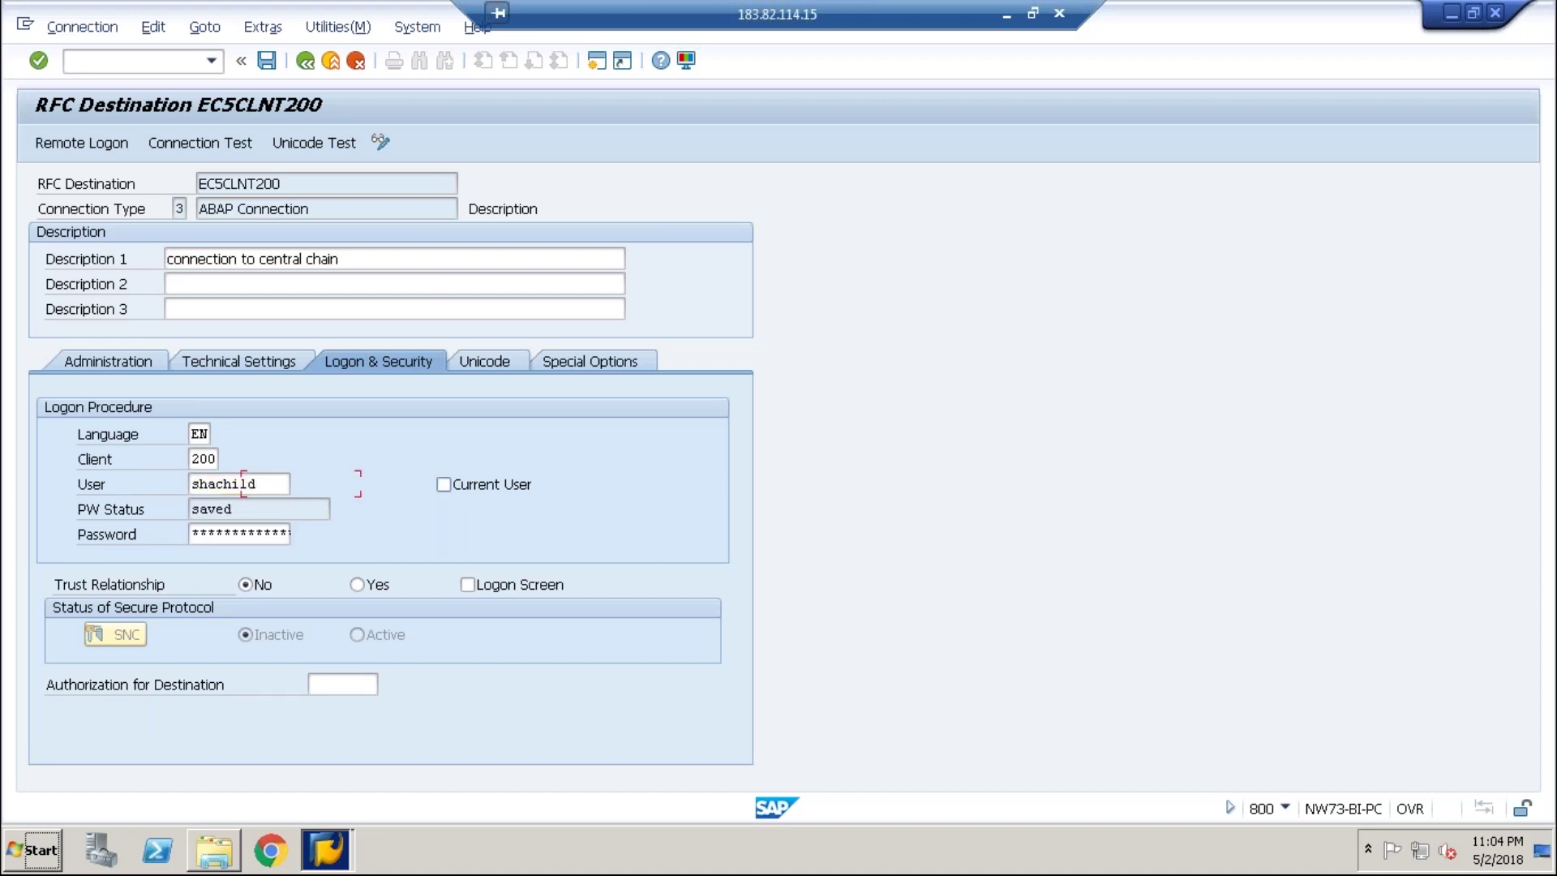
pyautogui.press('Tab')
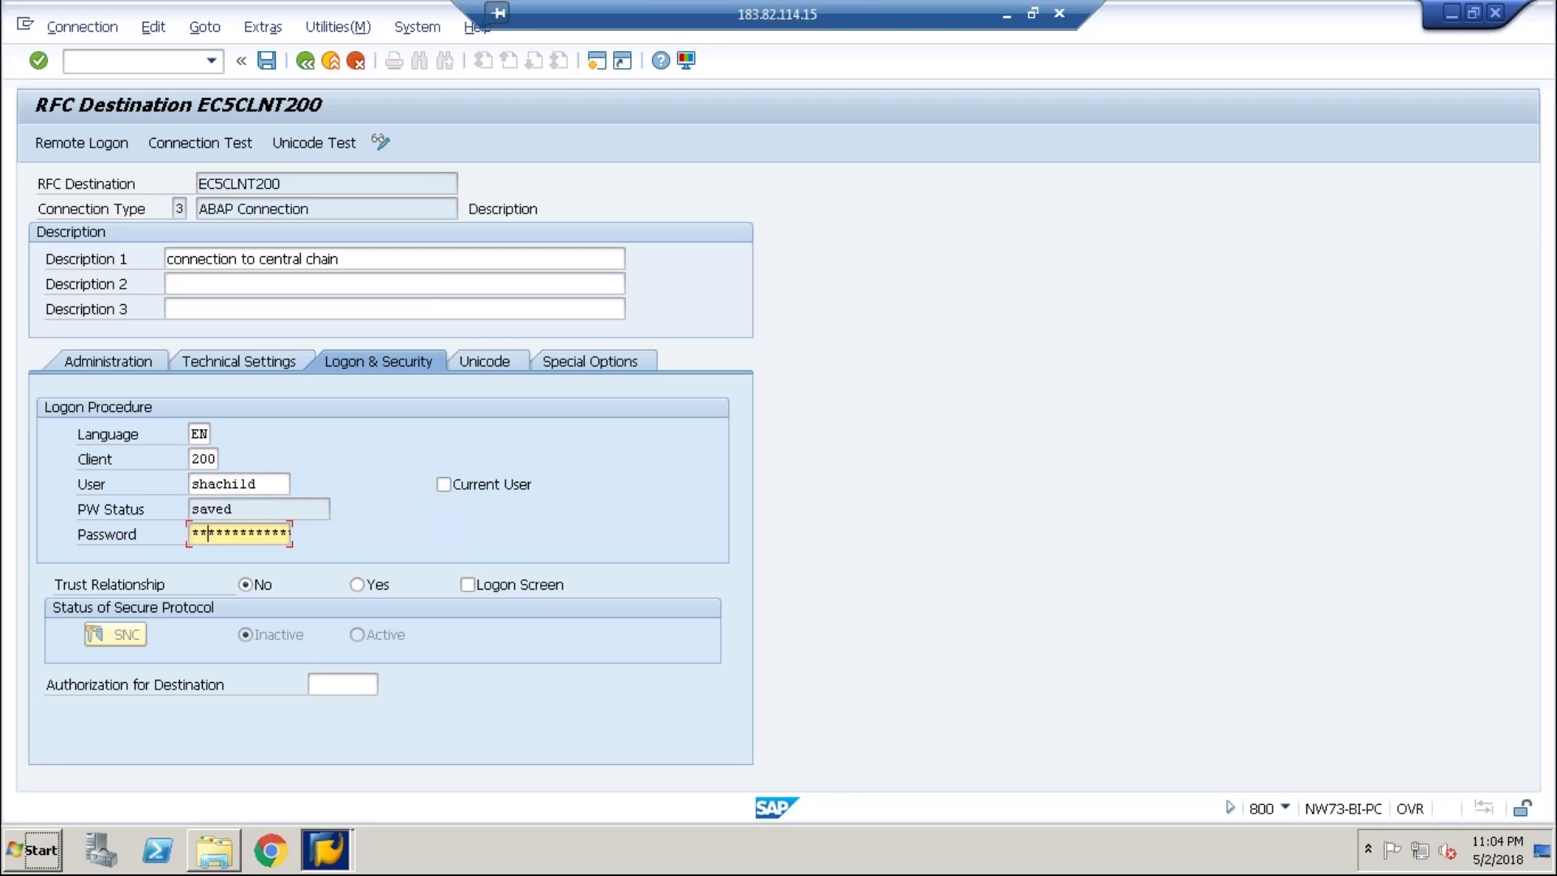
pyautogui.press('Left')
pyautogui.press('Right')
pyautogui.press('Right')
pyautogui.press('Right')
pyautogui.press('Right')
pyautogui.press('Right')
pyautogui.press('Right')
pyautogui.press('Right')
pyautogui.press('Right')
pyautogui.press('Right')
pyautogui.press('Return')
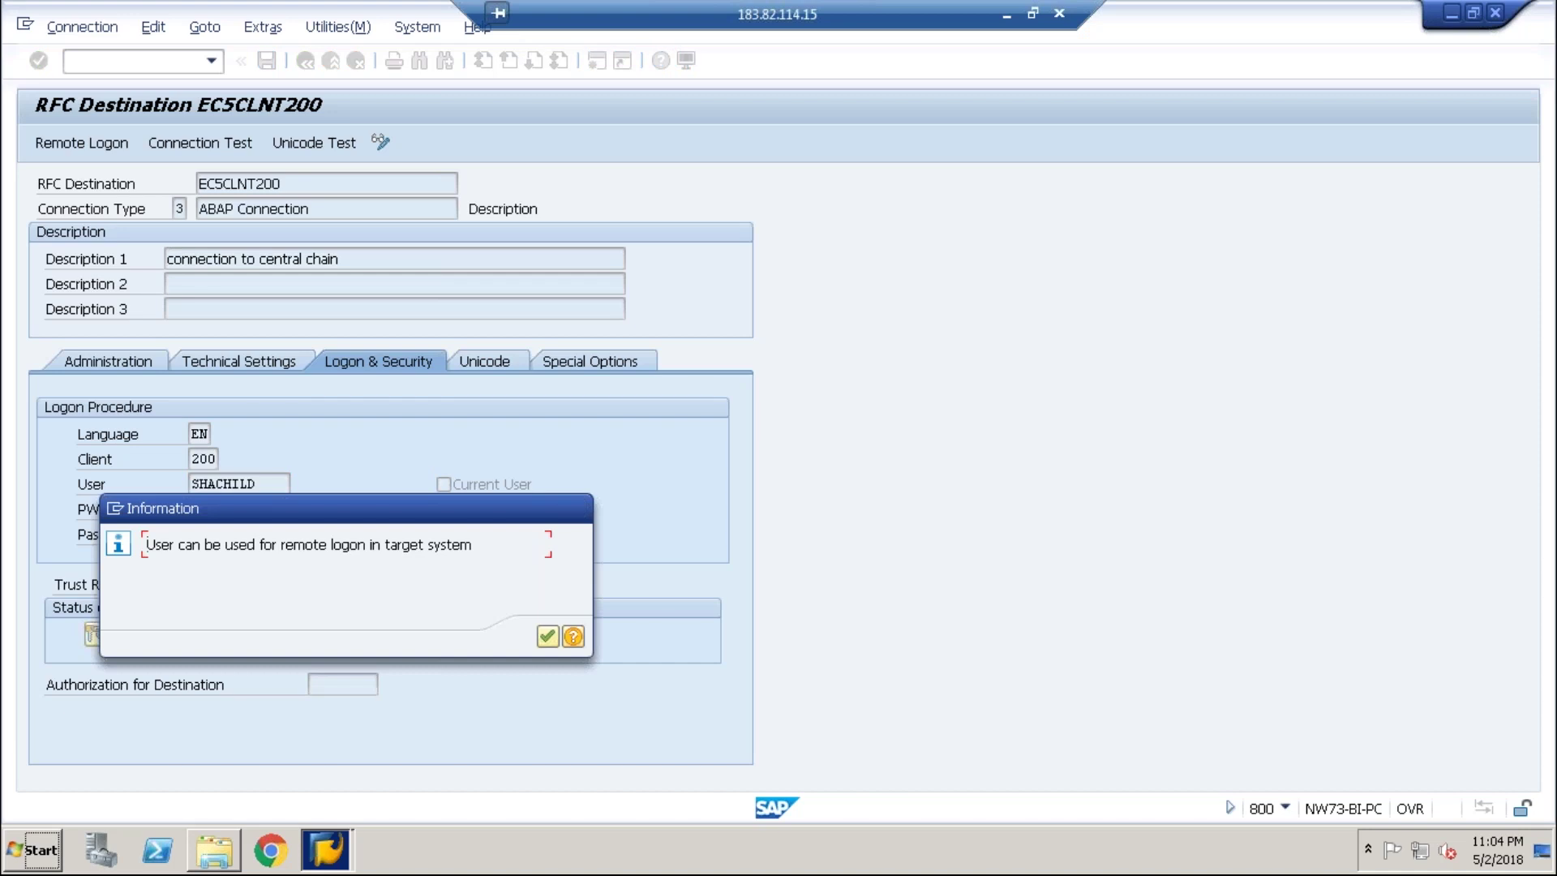
pyautogui.press('Return')
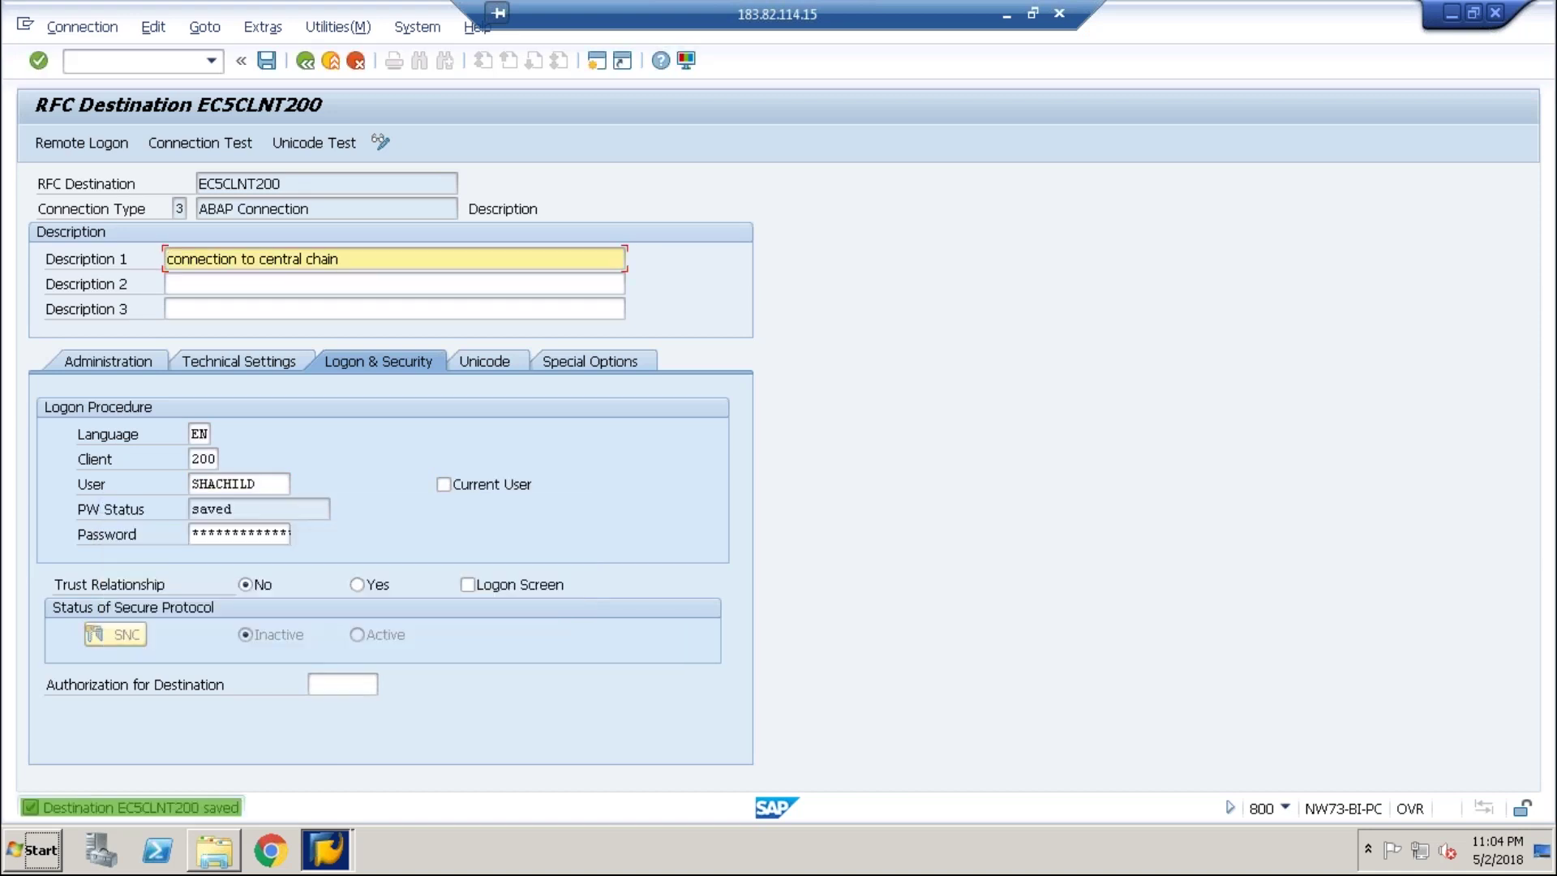
# - Run the connection test for EC5CLNT200 and return to its settings
pyautogui.click(337, 25)
pyautogui.moveTo(350, 55)
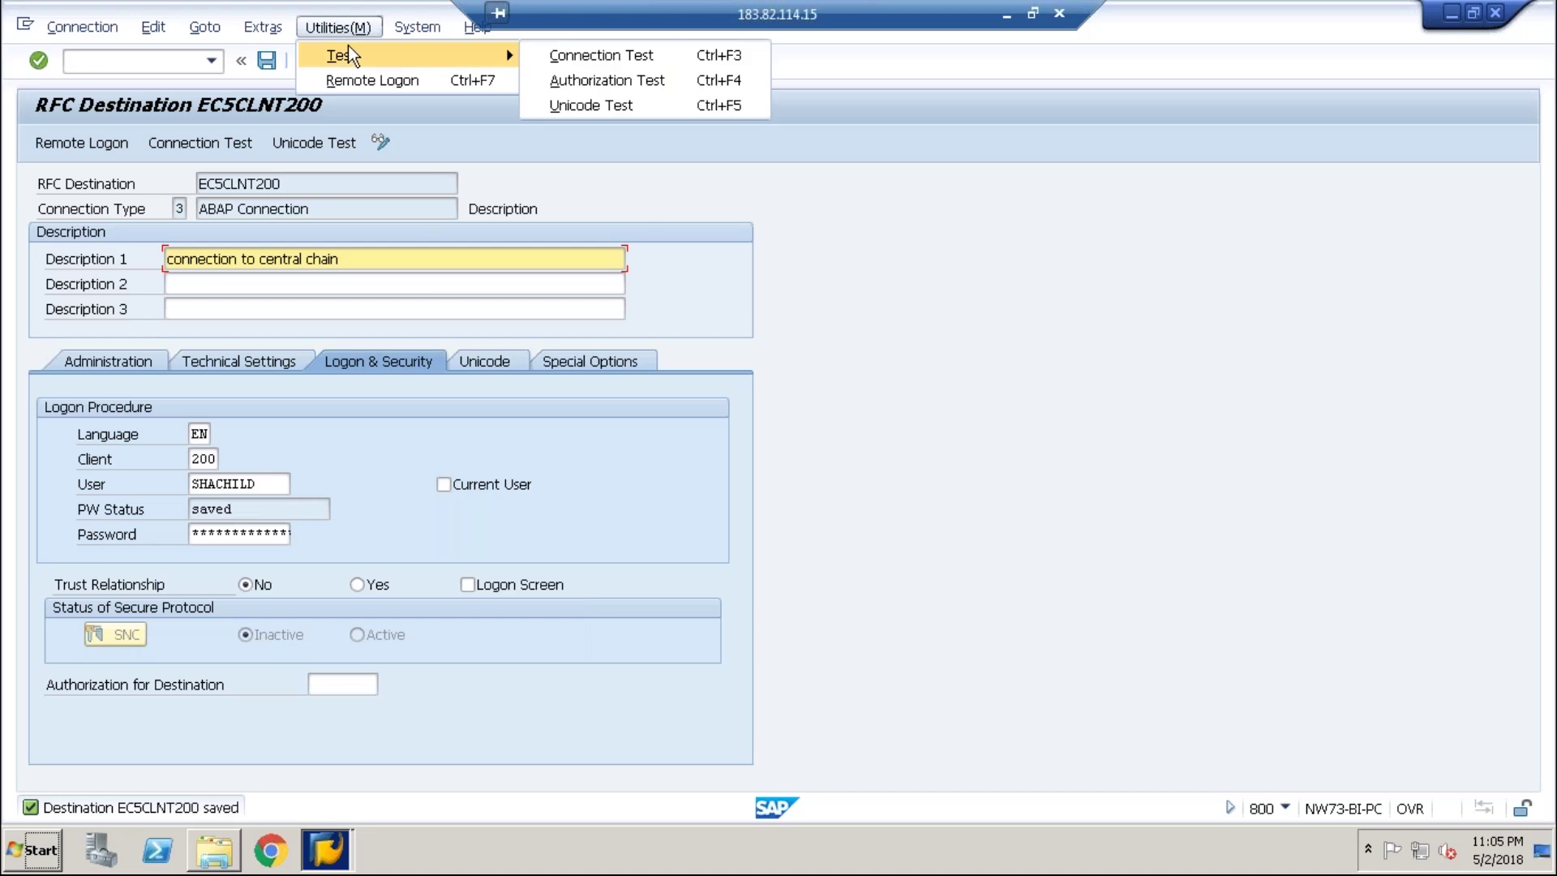
pyautogui.click(567, 58)
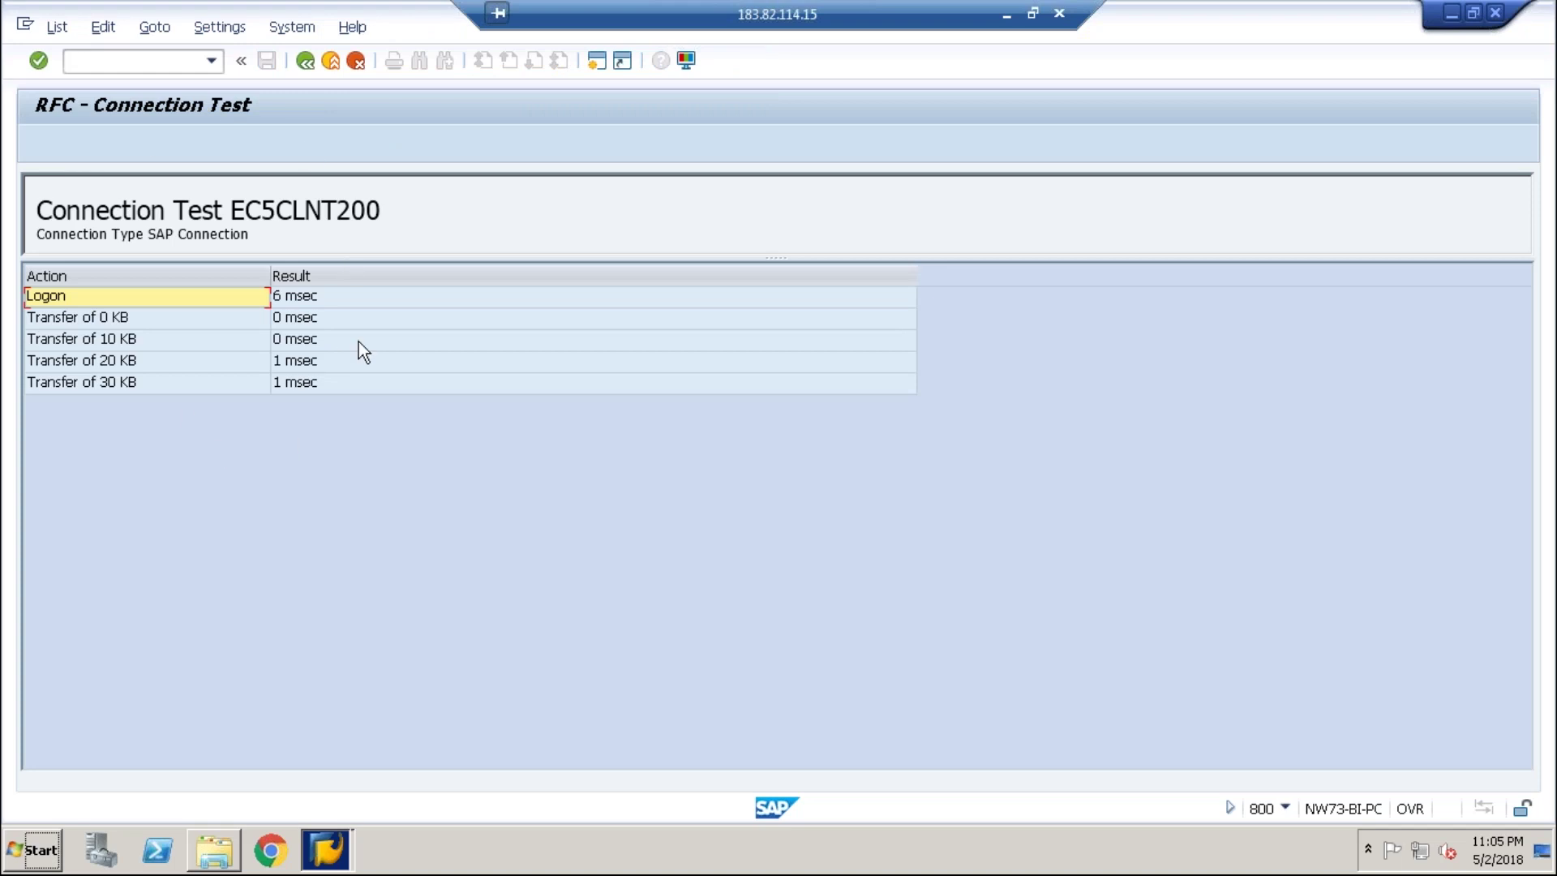
pyautogui.click(305, 61)
# - Run the EC5CLNT200 authorization test, which fails with no RFC authorization for RFCPING
pyautogui.click(417, 28)
pyautogui.moveTo(364, 29)
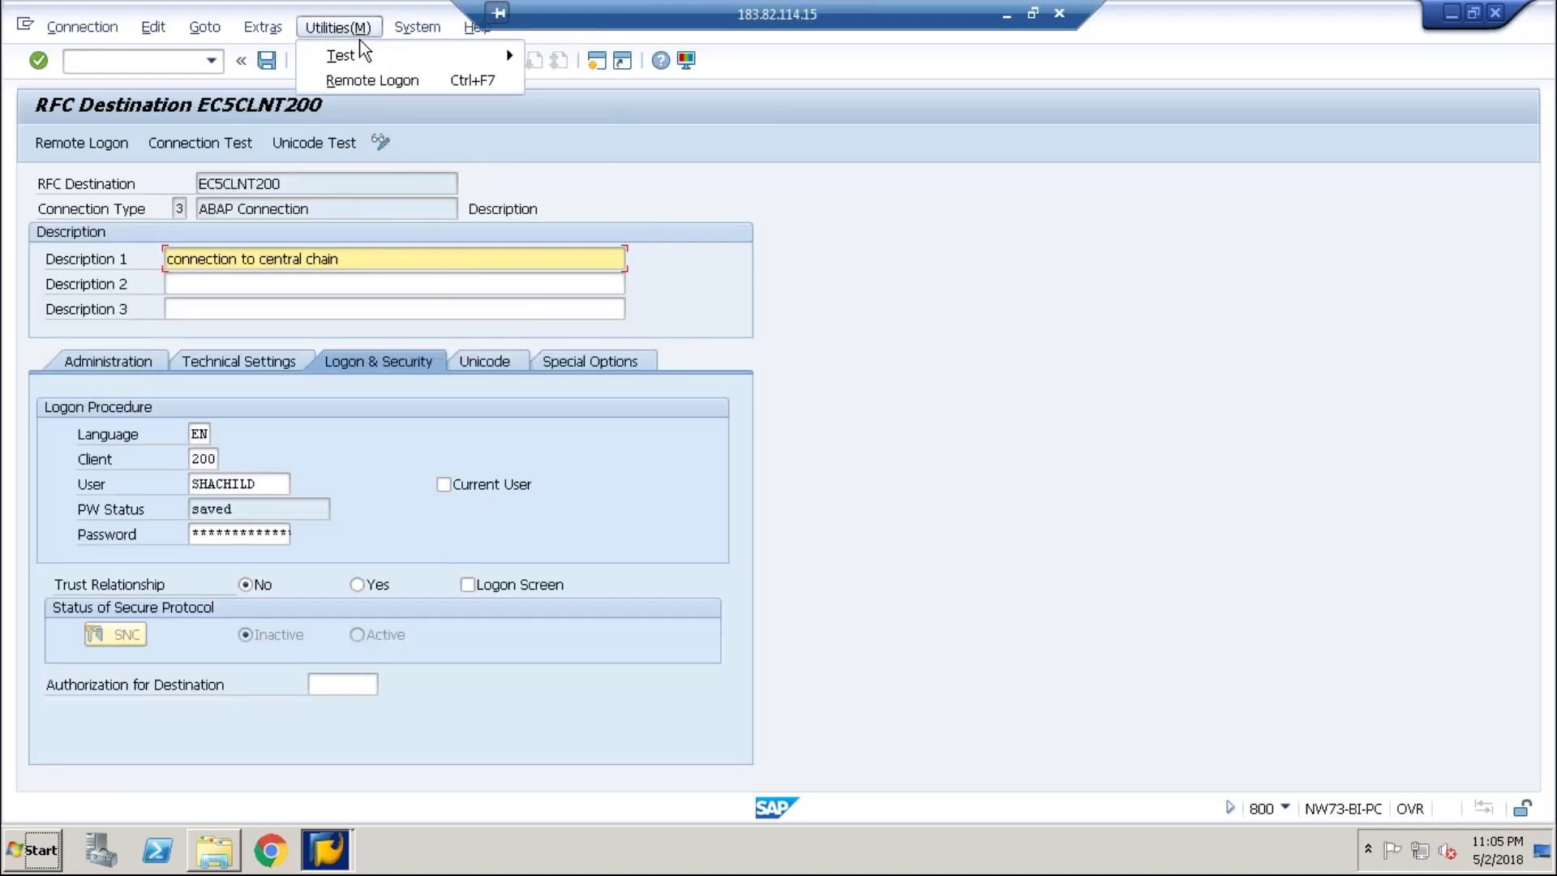
pyautogui.moveTo(519, 65)
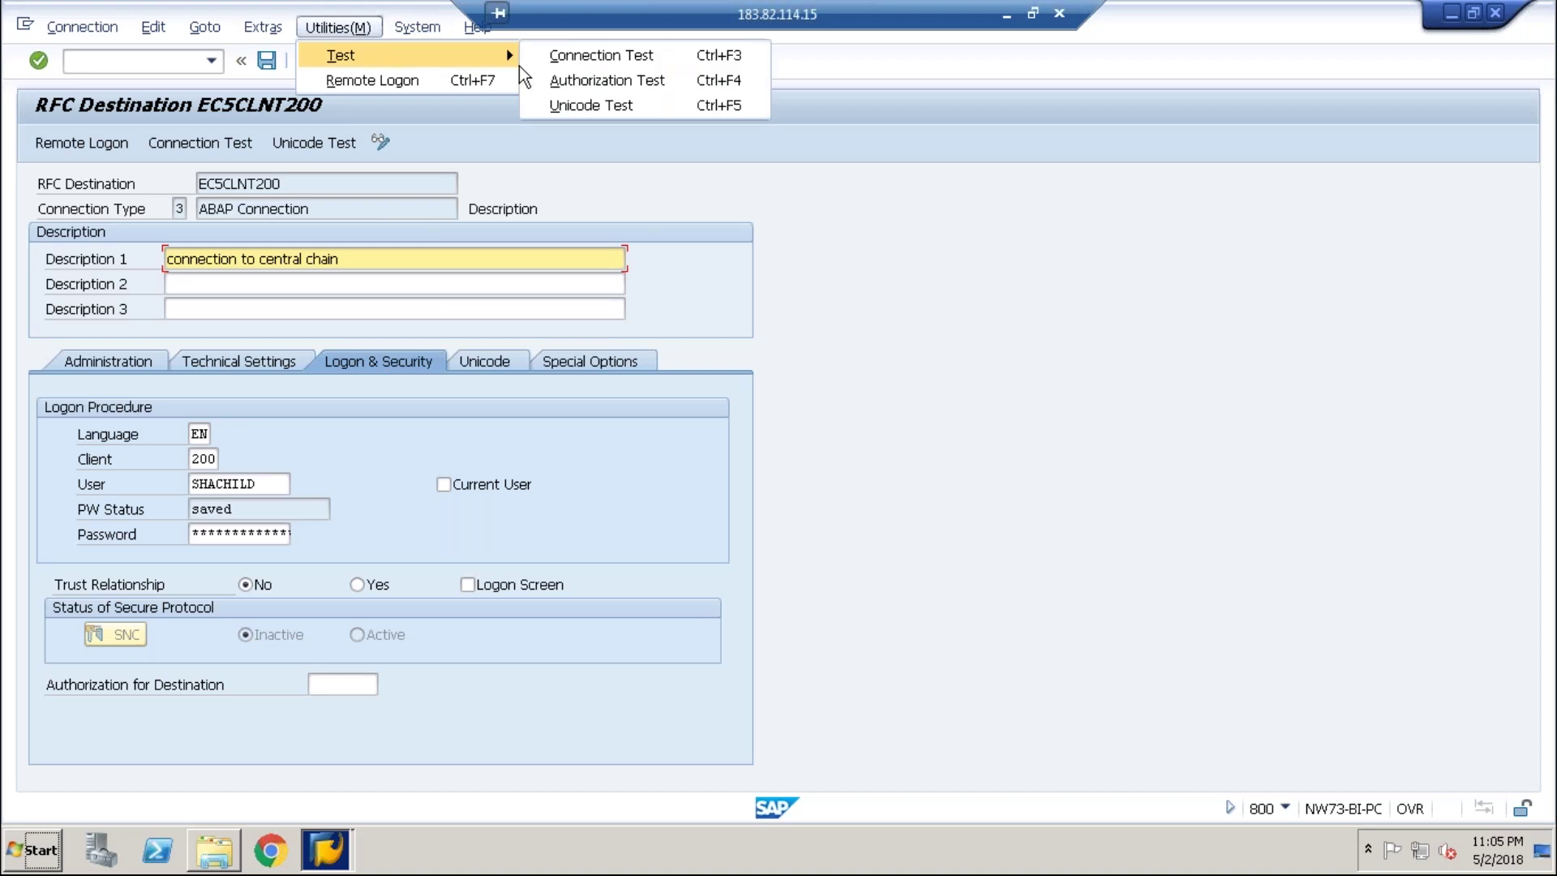
pyautogui.click(557, 78)
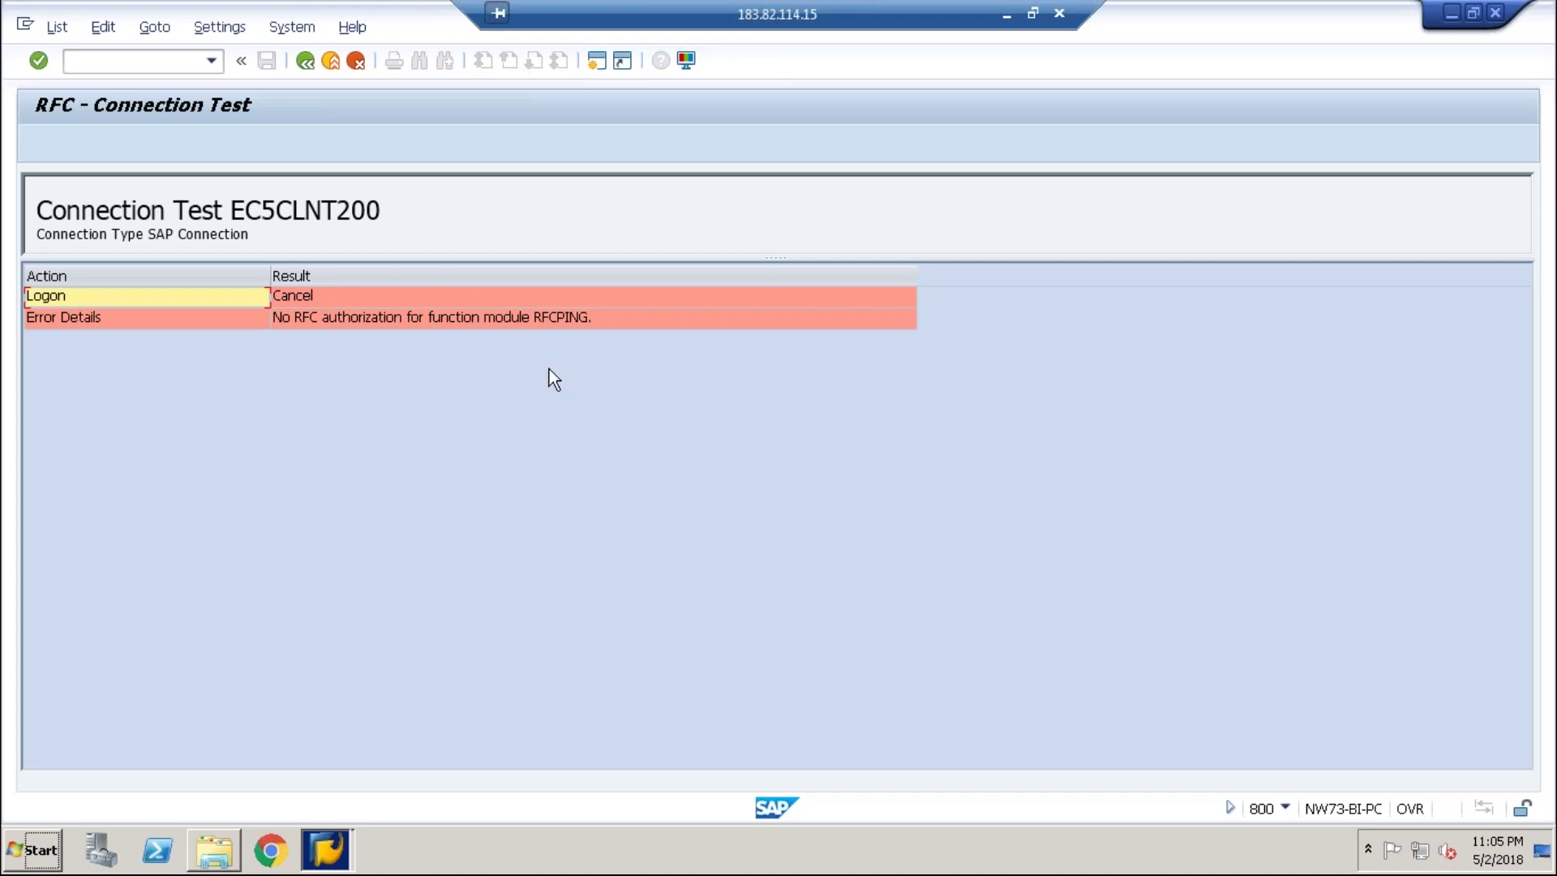
pyautogui.click(327, 849)
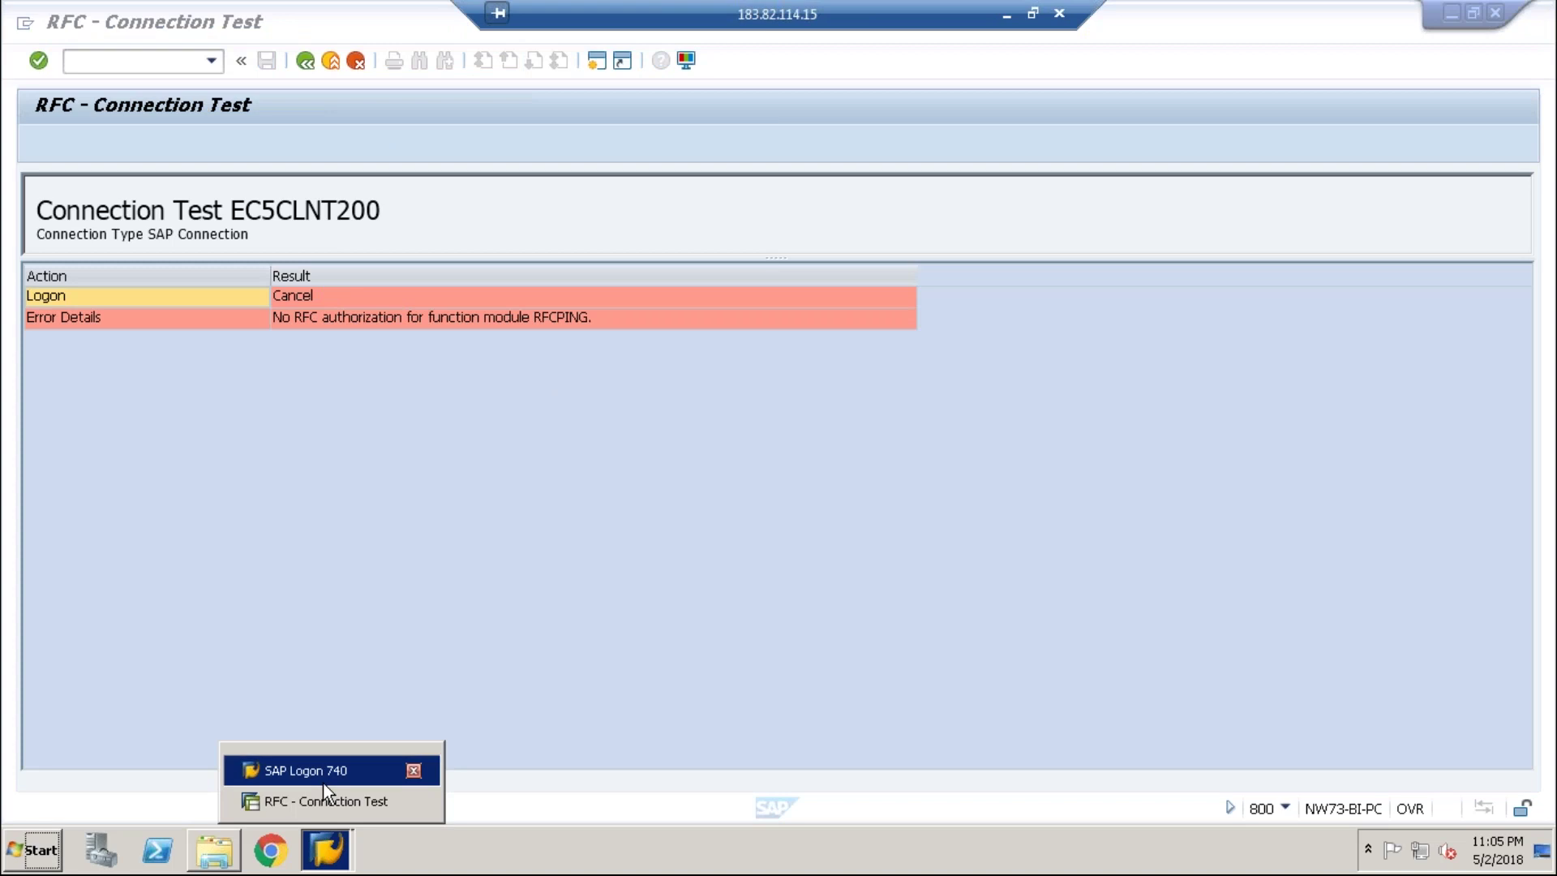
# - Open a GRC10 logon session and set the client to 200
pyautogui.click(324, 774)
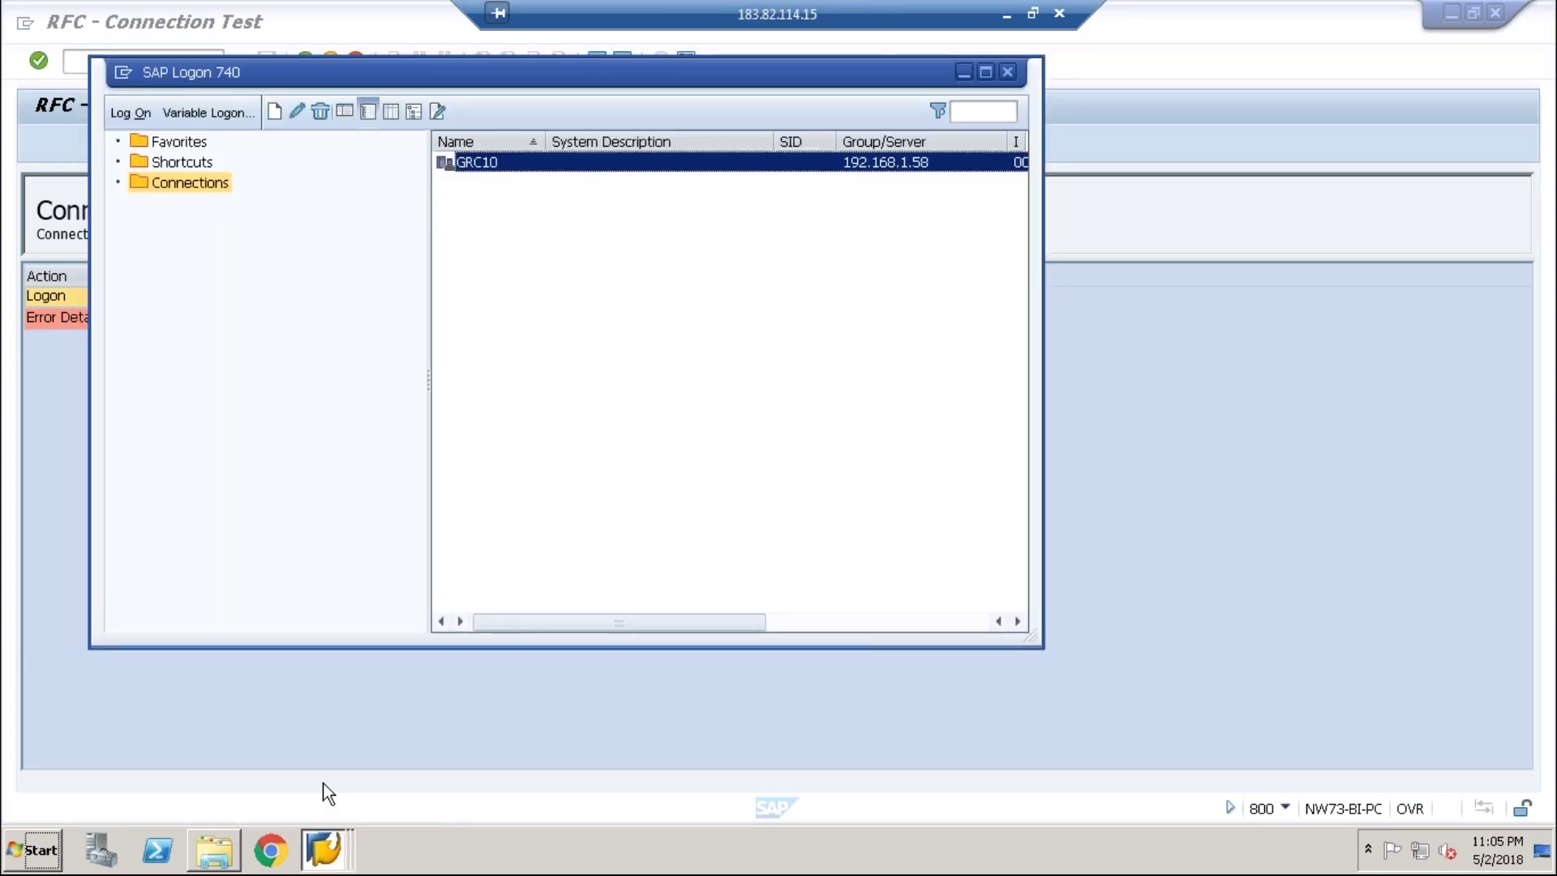
pyautogui.press('Return')
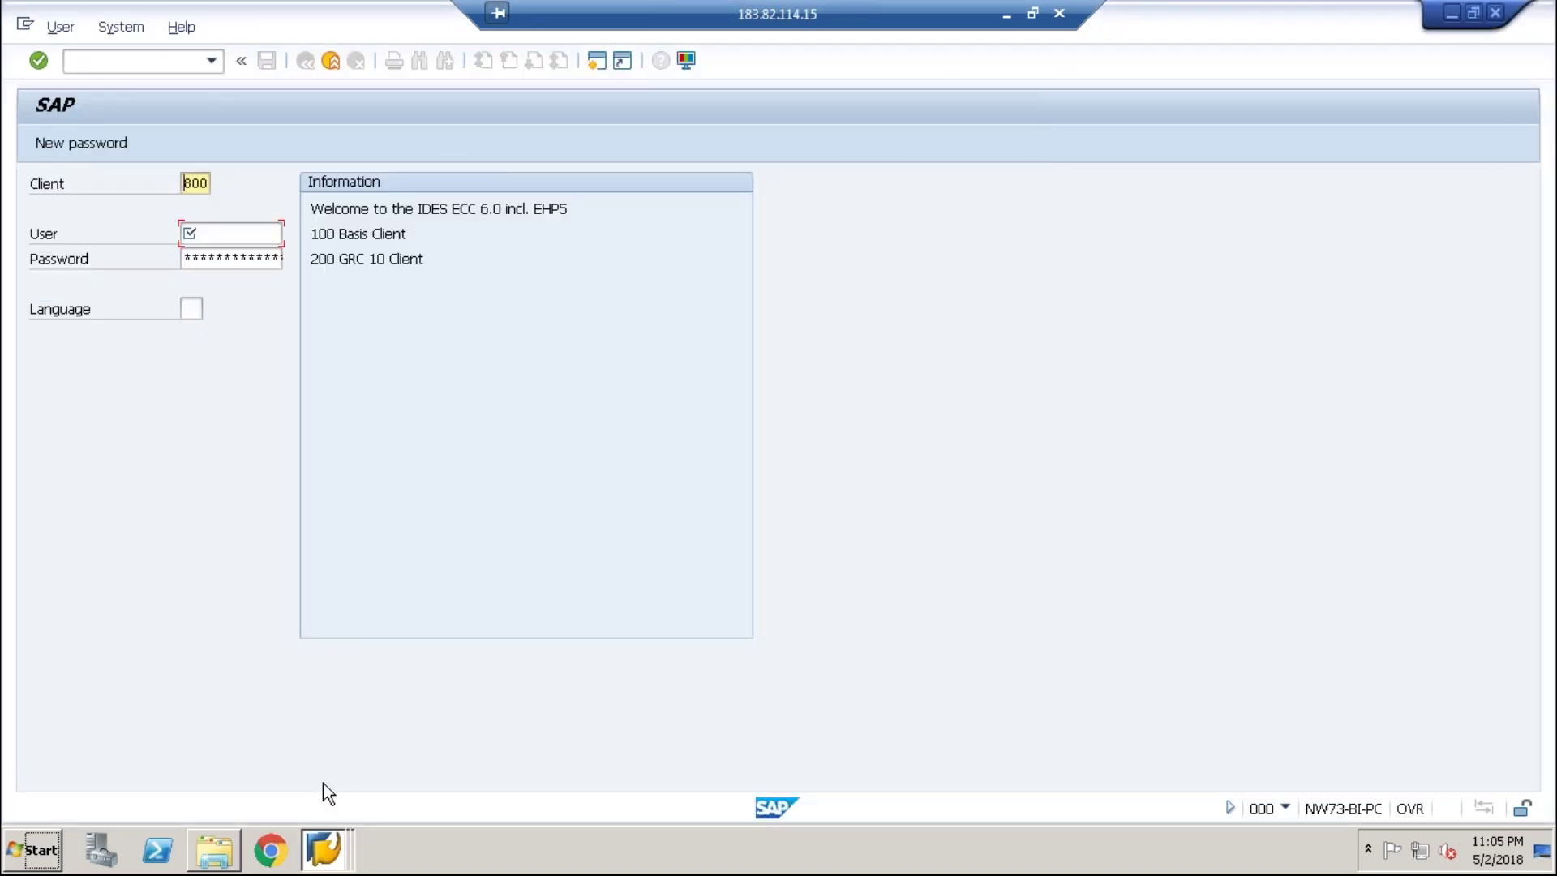
pyautogui.write('20')
pyautogui.press('Tab')
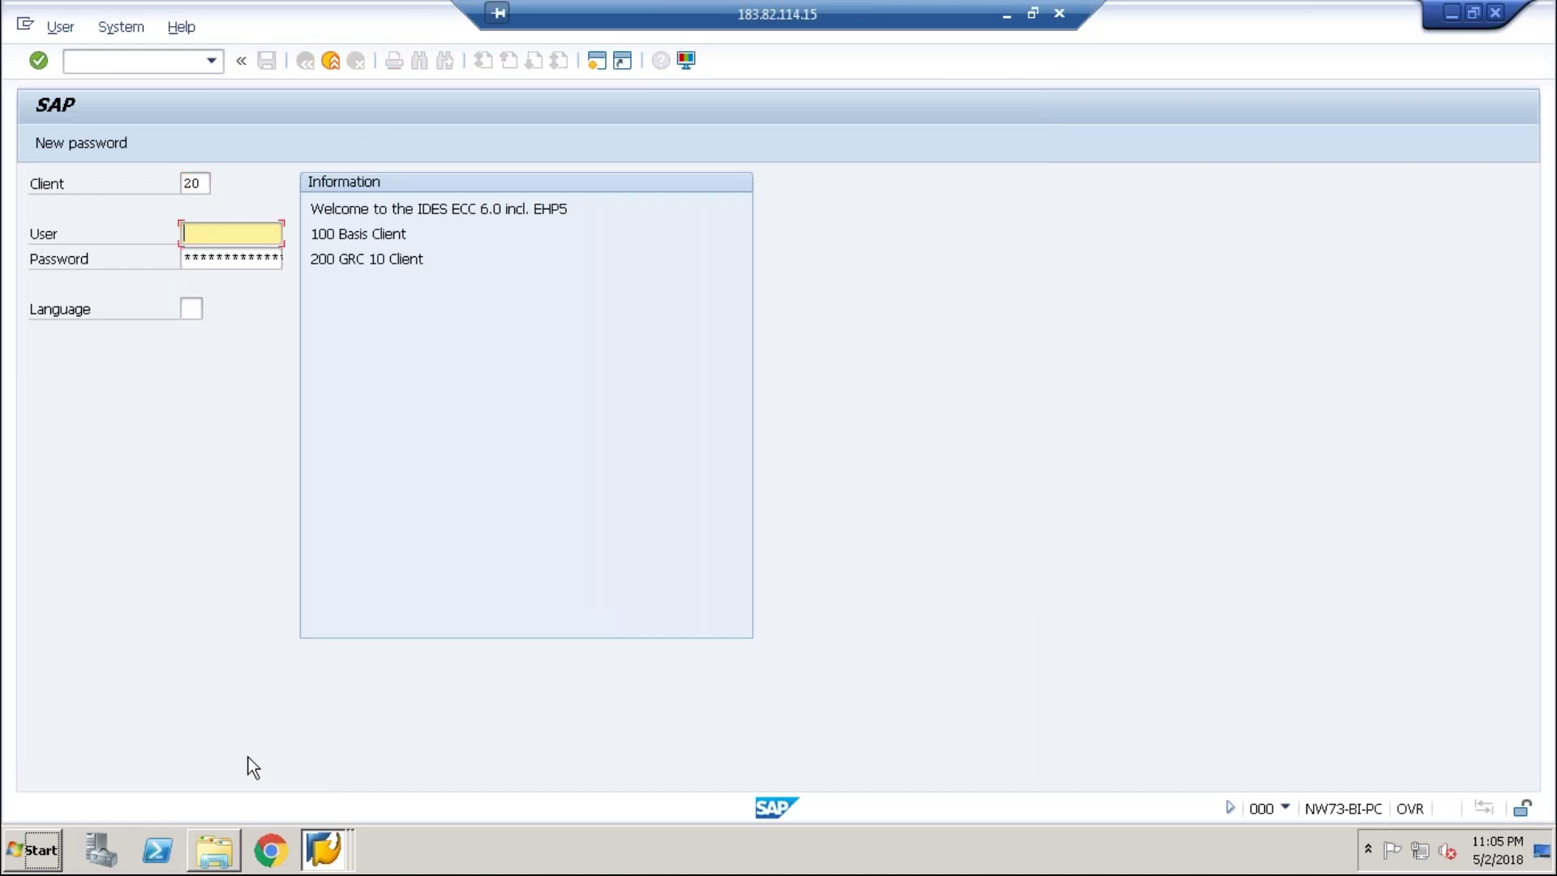
pyautogui.click(204, 185)
pyautogui.write('0')
pyautogui.press('Tab')
# - Enter the user and password to log on, then run transaction SU02
pyautogui.write('sha')
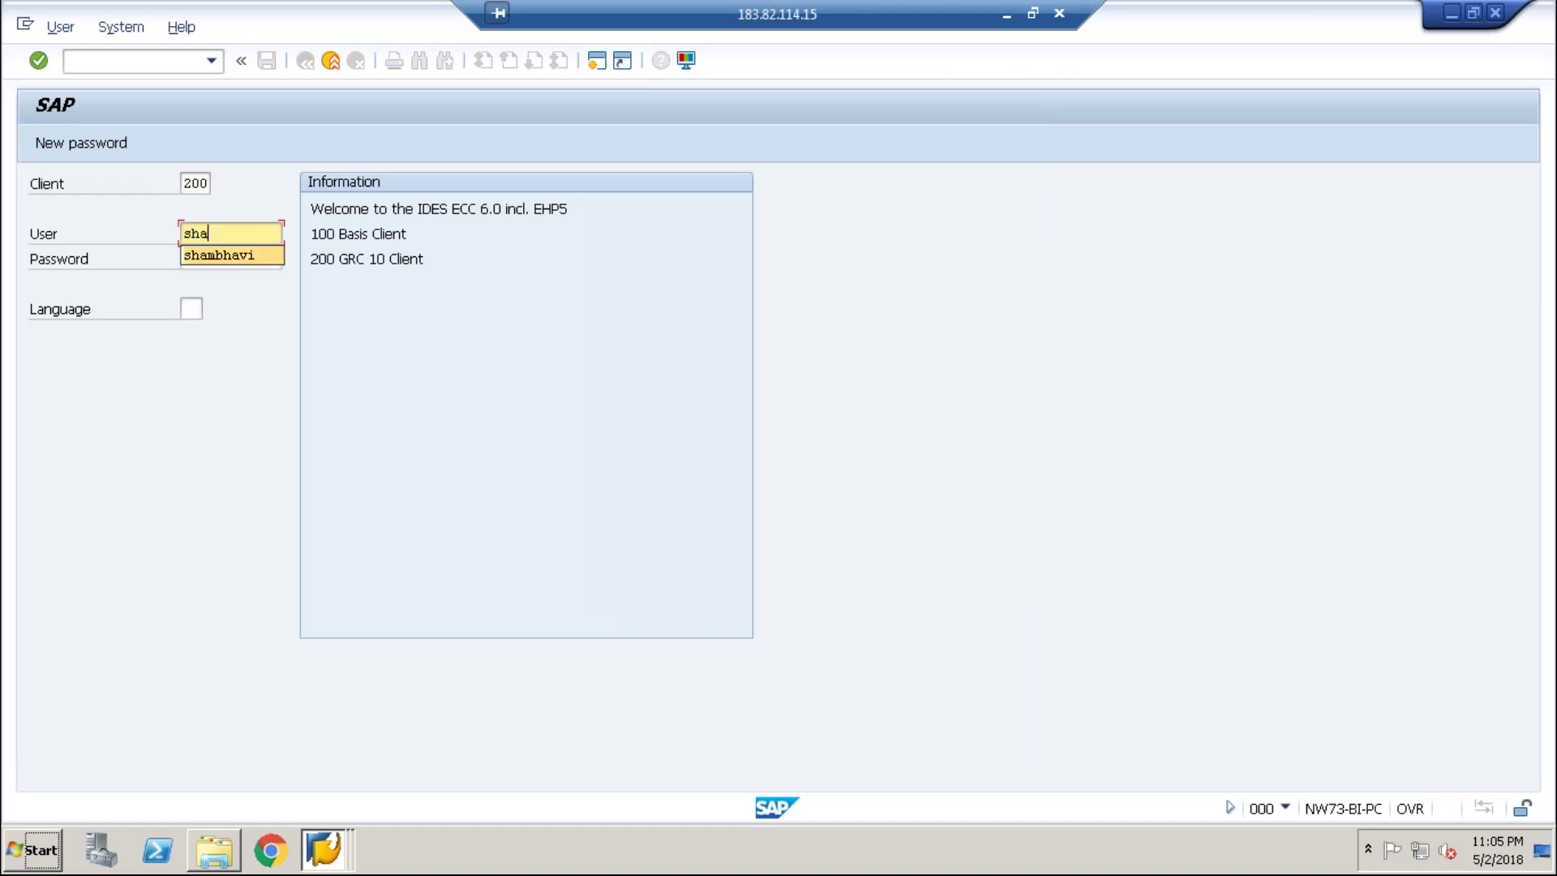
pyautogui.press('Tab')
pyautogui.write('******')
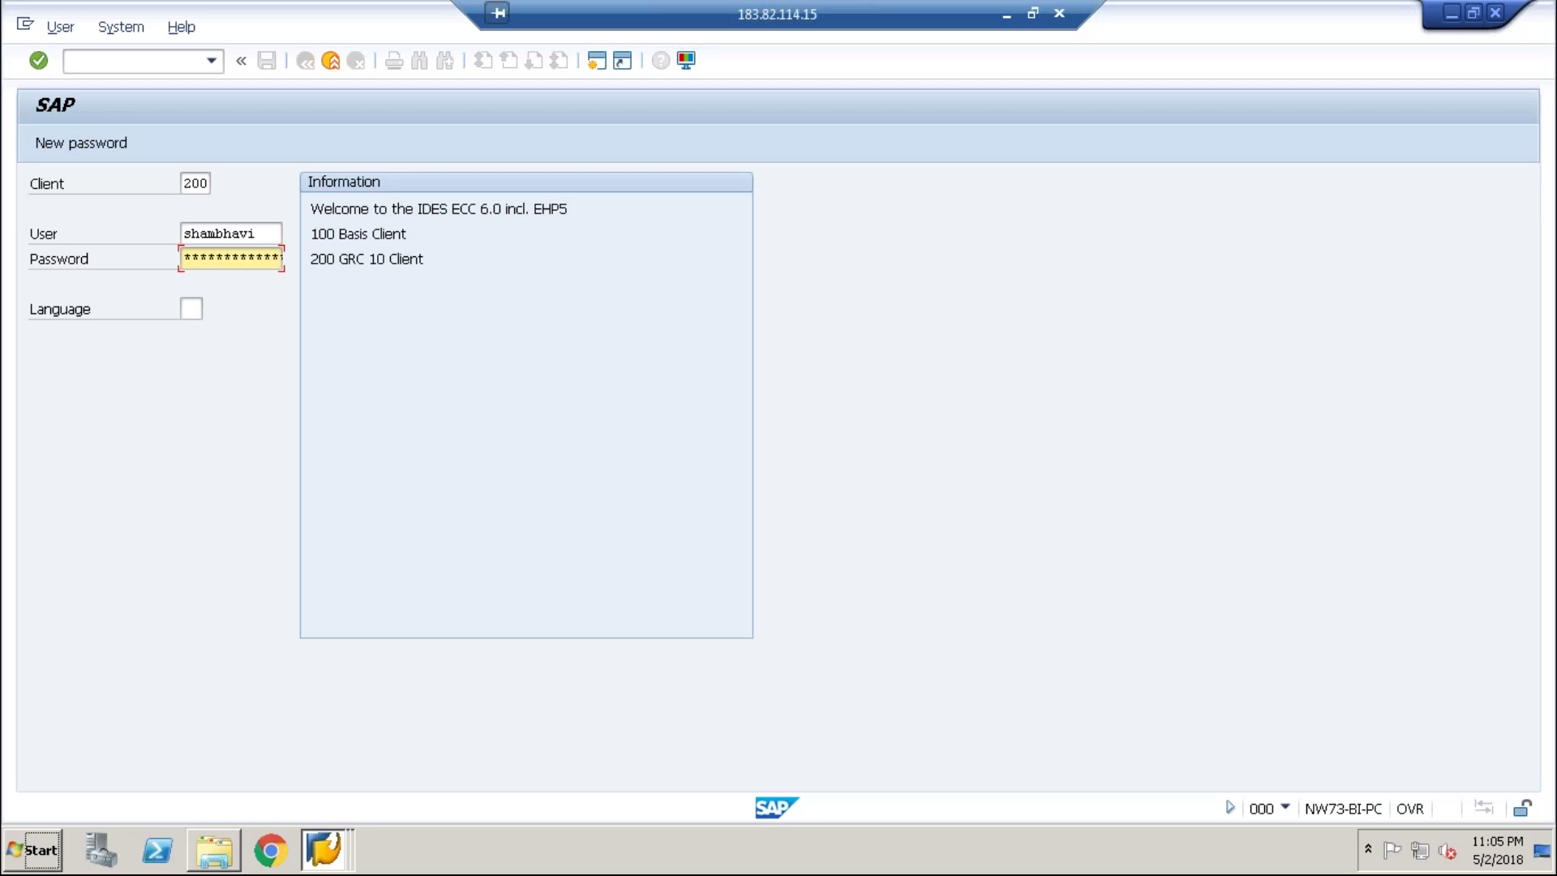
pyautogui.press('Return')
pyautogui.write('su02')
pyautogui.press('Return')
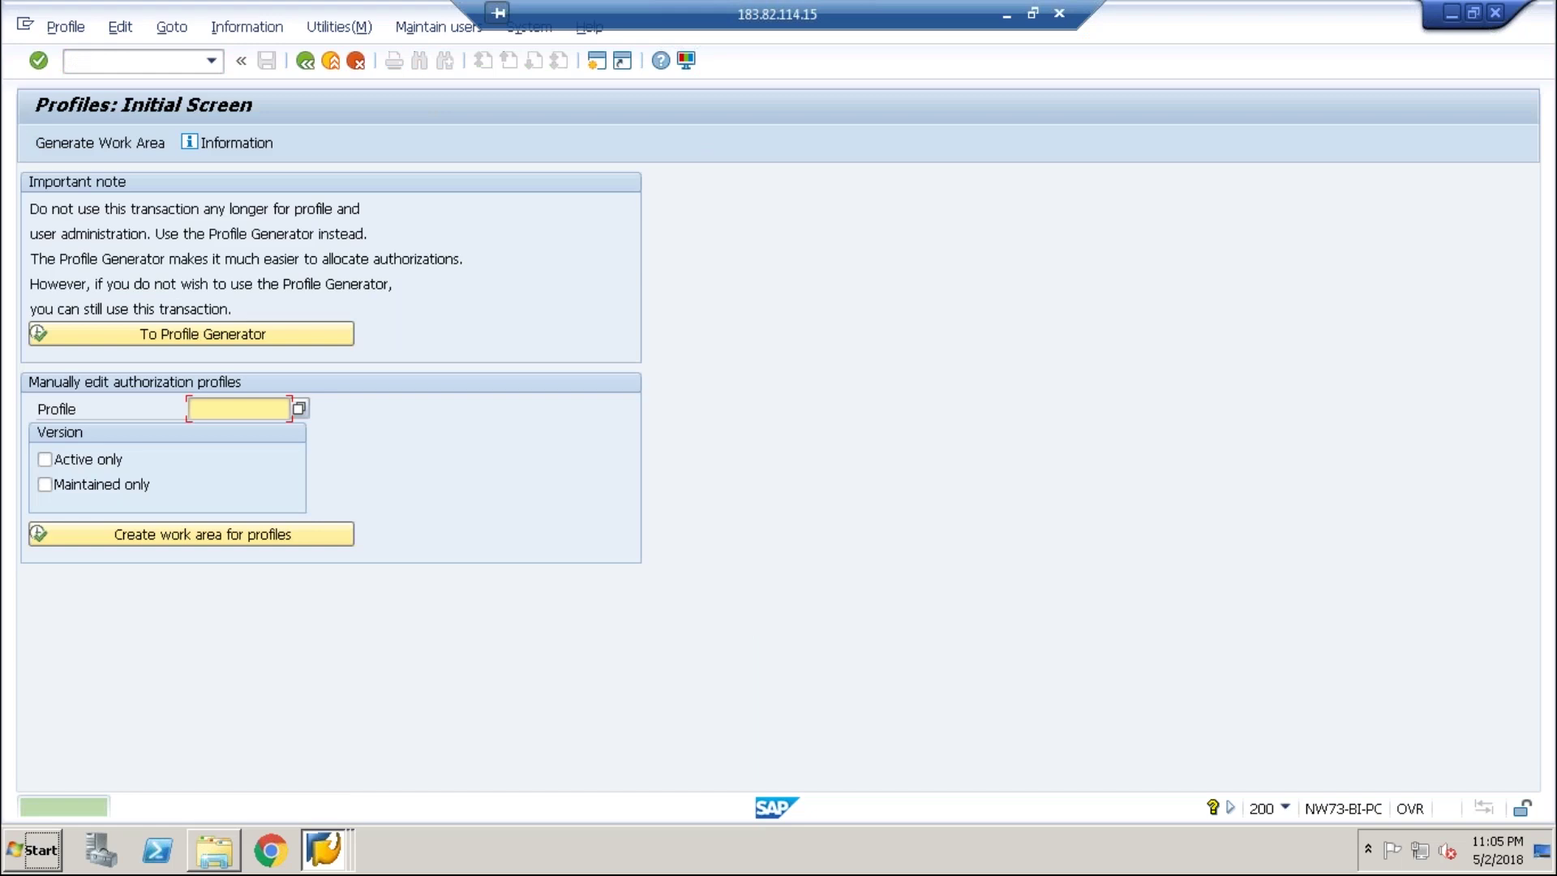
# - In SU01, open the child-system RFC user in change mode
pyautogui.click(300, 65)
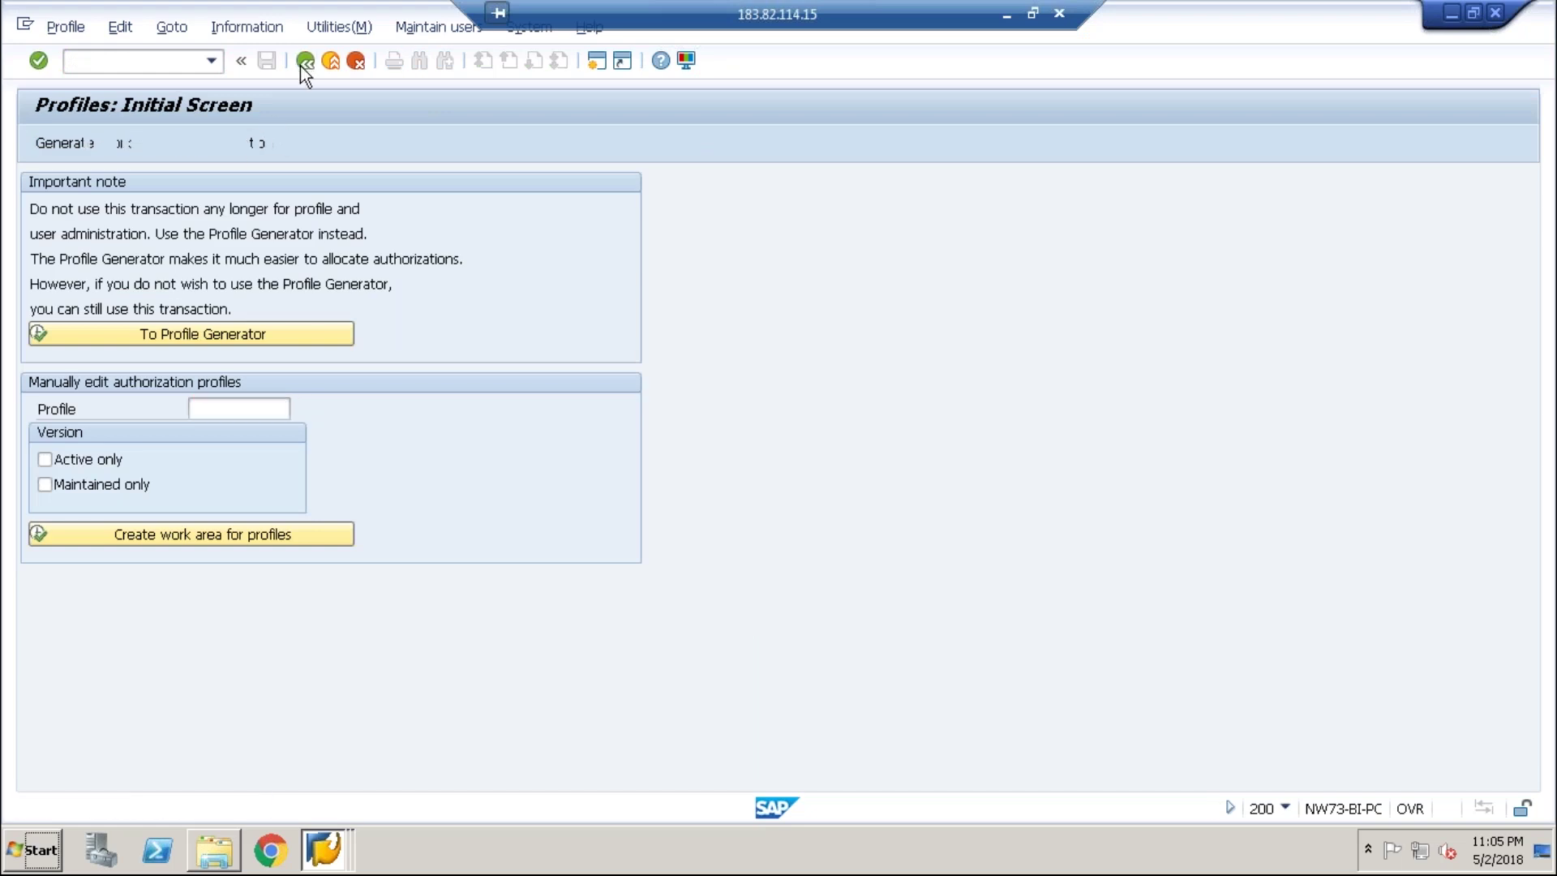
pyautogui.write('su01')
pyautogui.press('Return')
pyautogui.write('c')
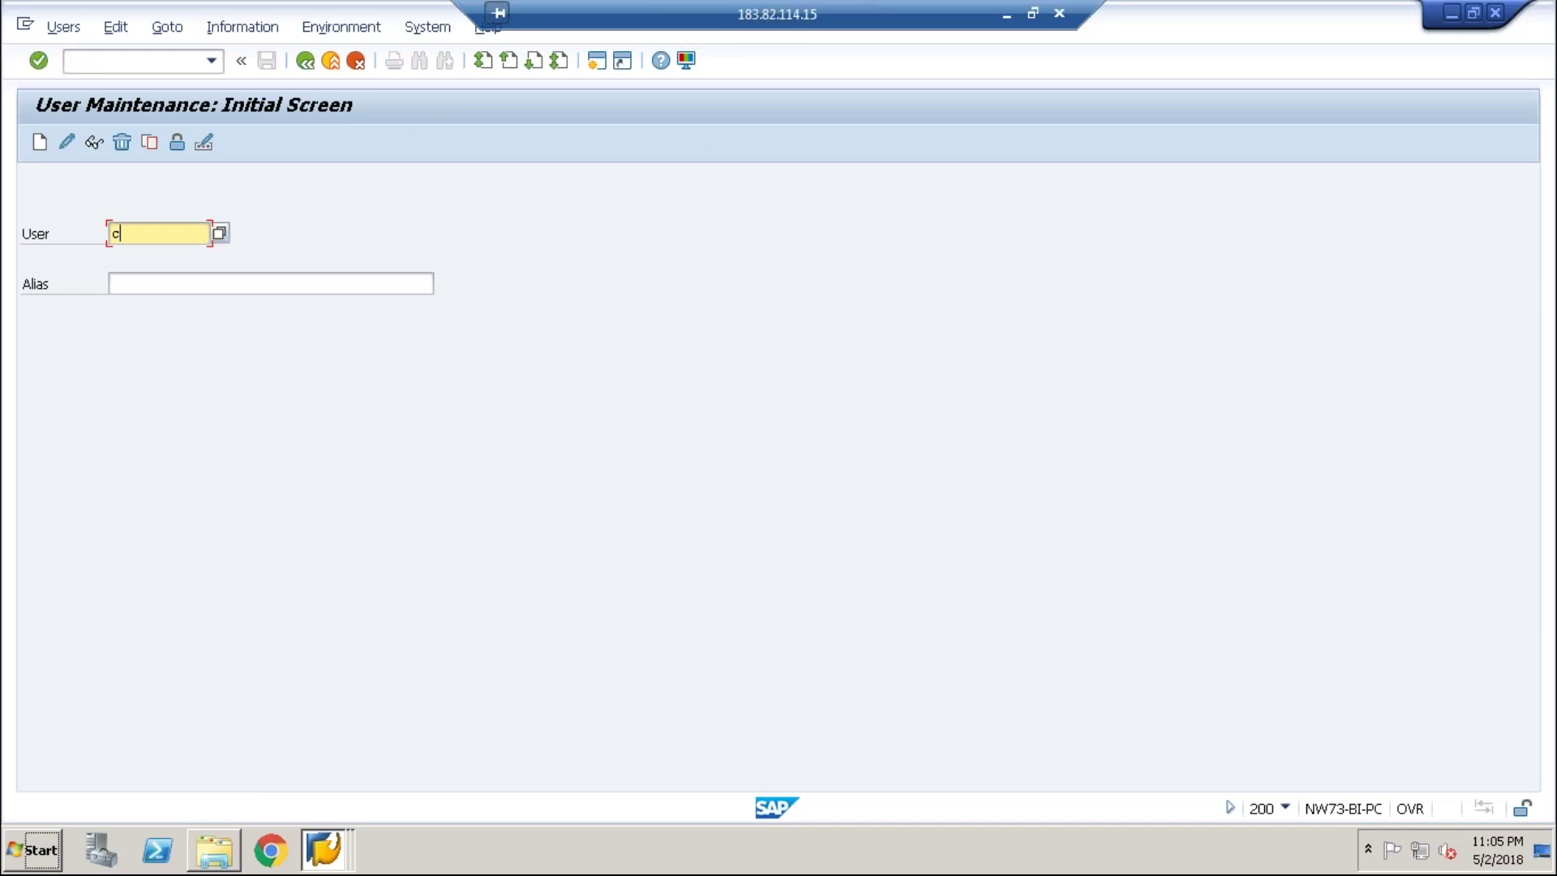
pyautogui.press('BackSpace')
pyautogui.write('s')
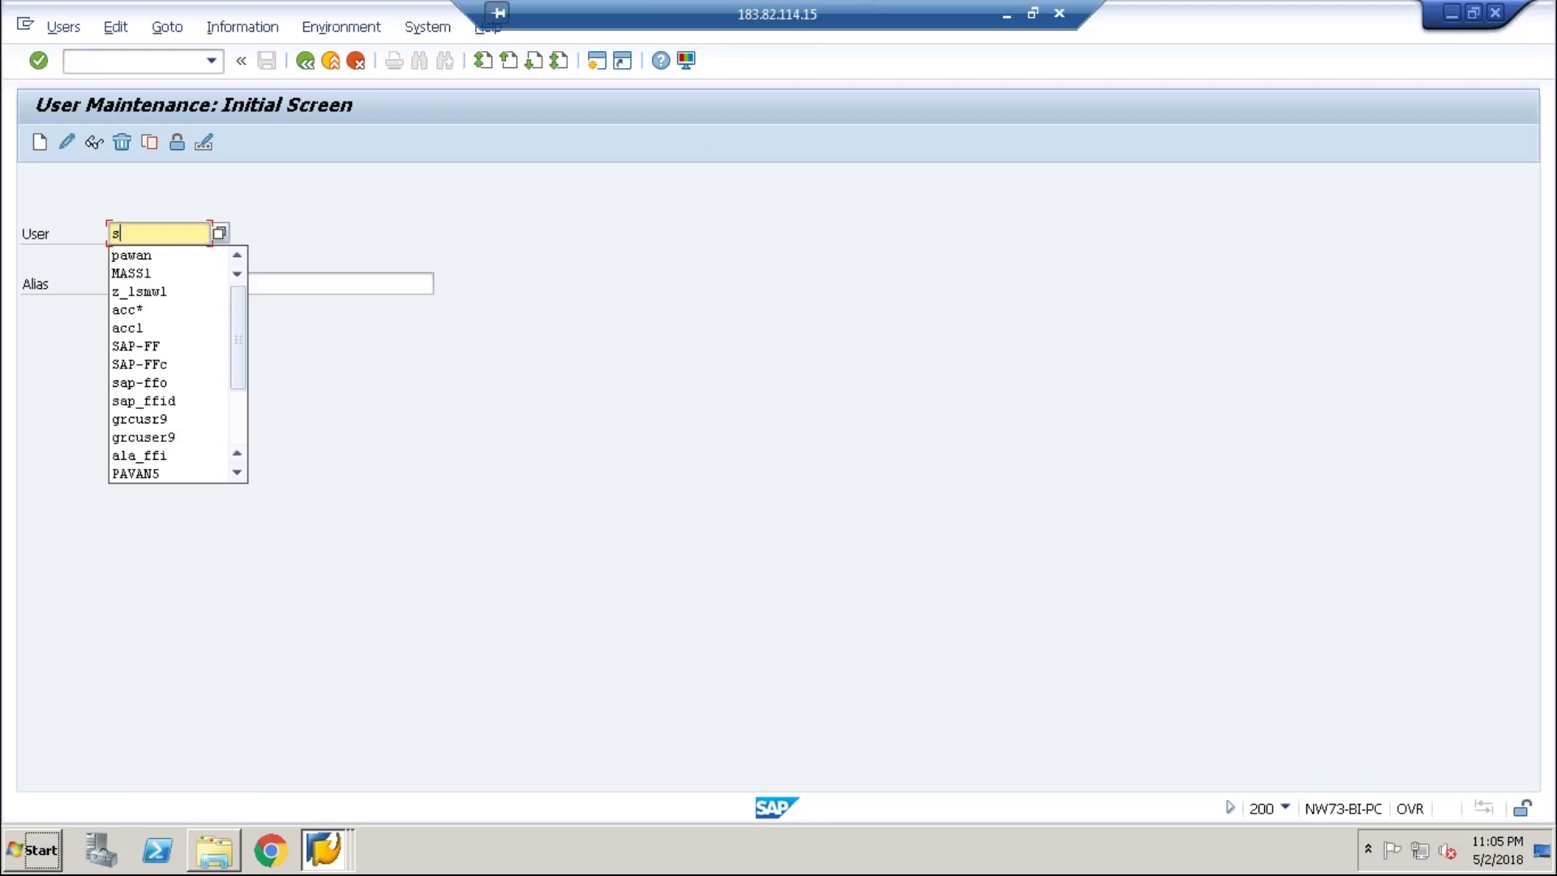
pyautogui.write('ha')
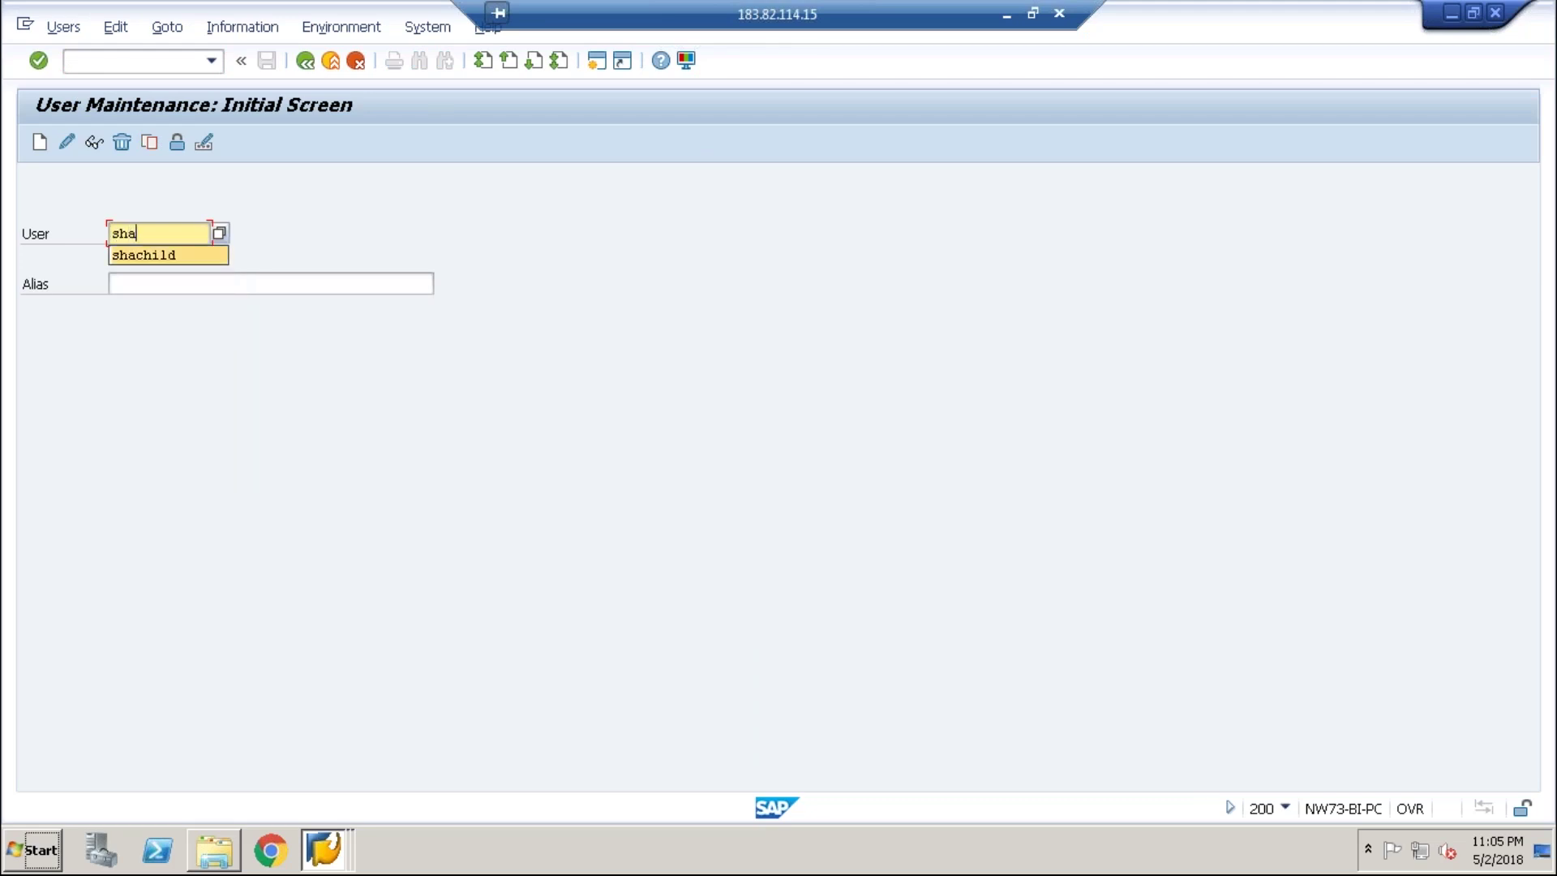
pyautogui.press('Down')
pyautogui.press('Return')
pyautogui.click(58, 151)
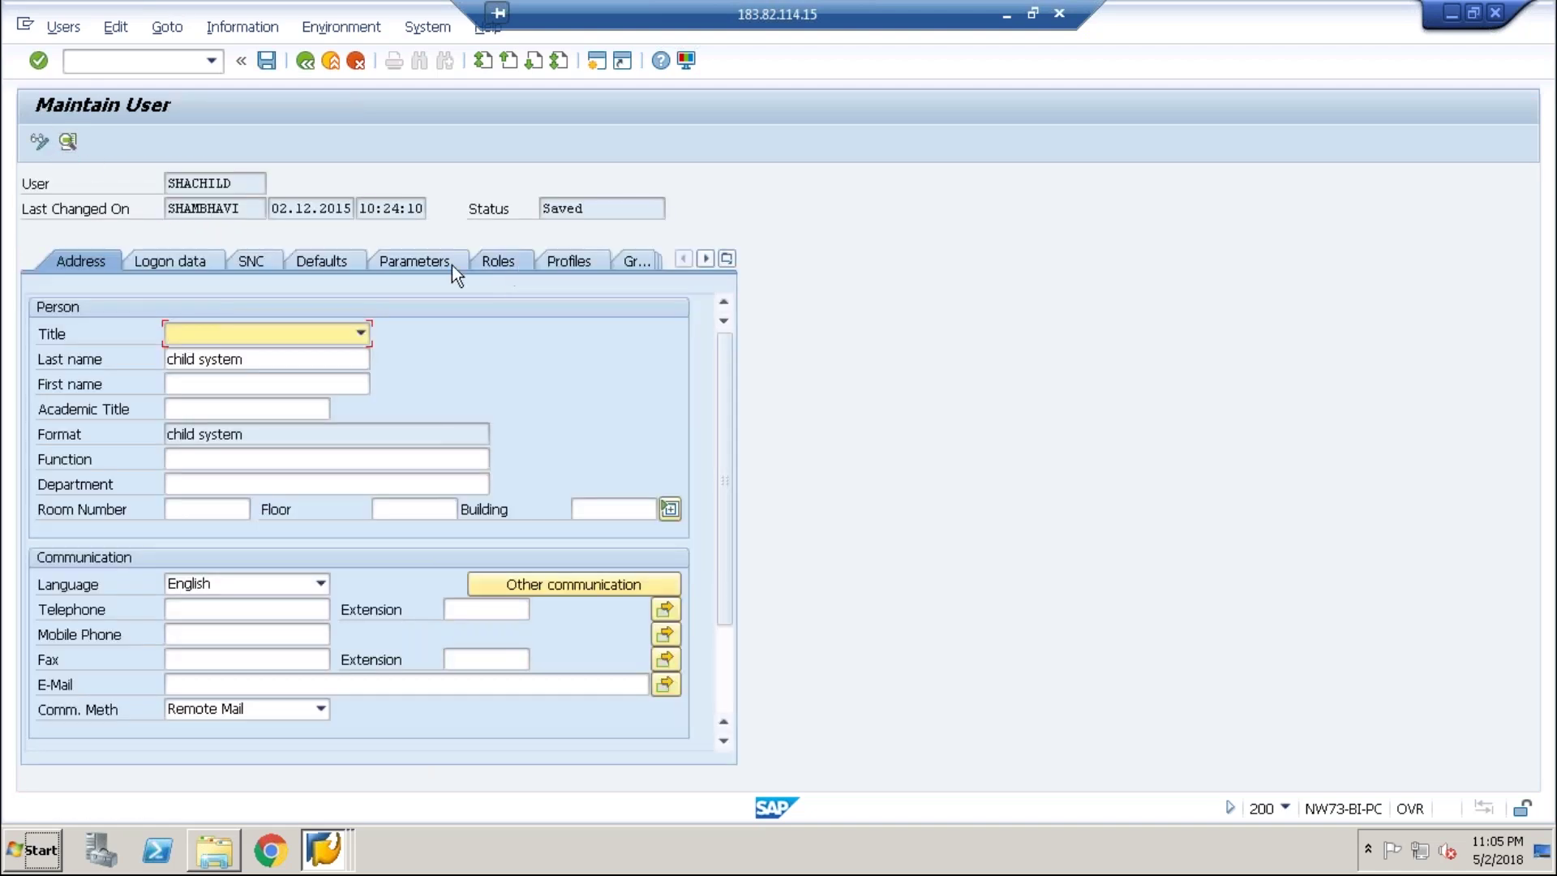
# - Add profile SAP_ALL on the Profiles tab and save the user
pyautogui.click(553, 267)
pyautogui.write('sap_a')
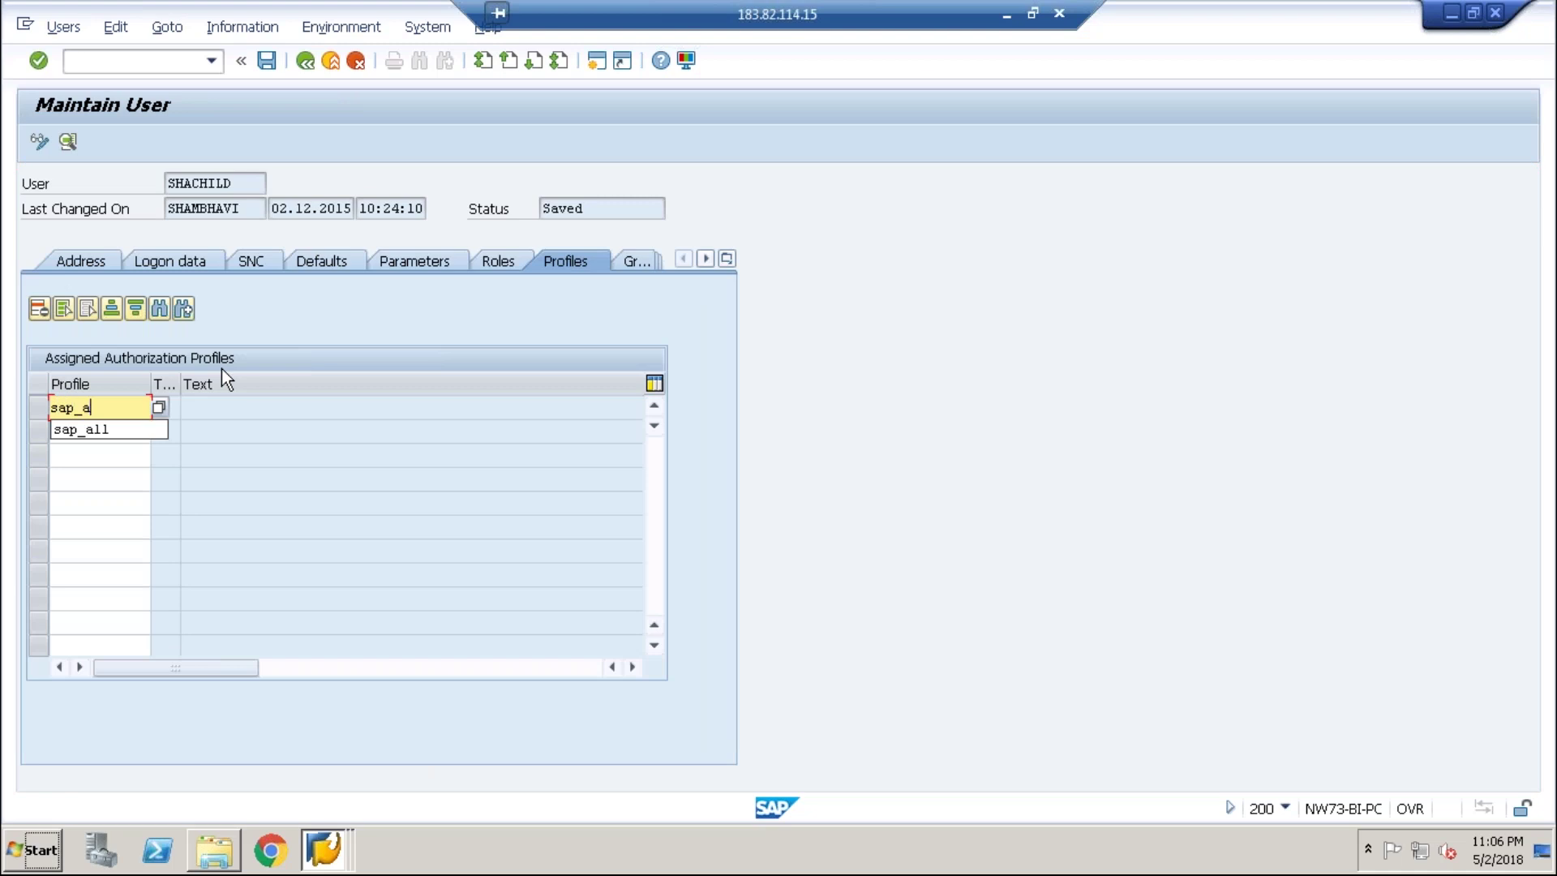
pyautogui.write('ll')
pyautogui.press('Return')
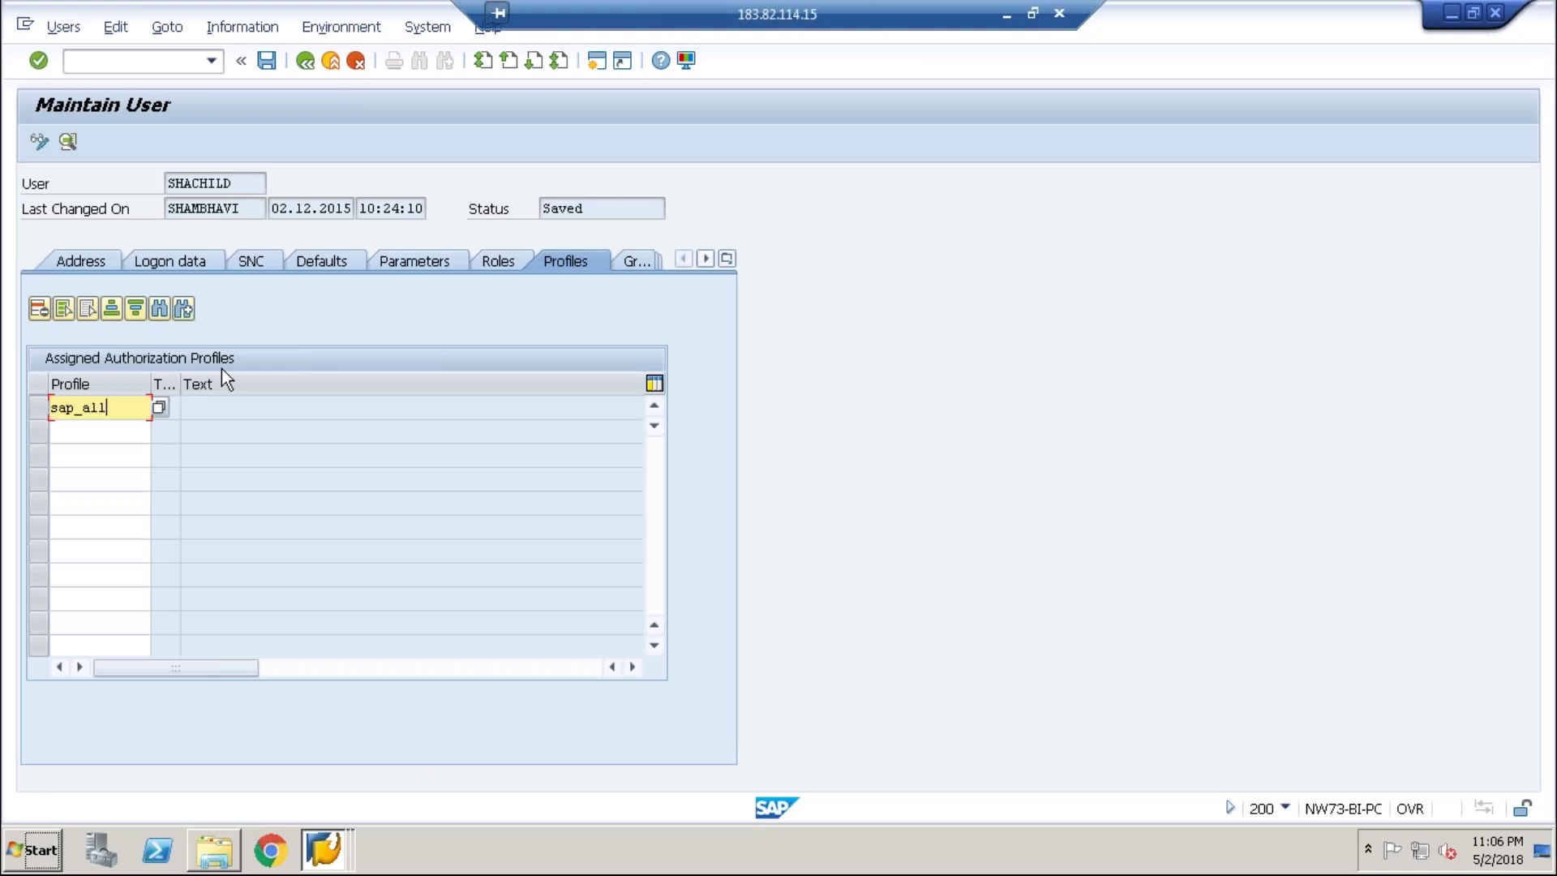
pyautogui.click(268, 60)
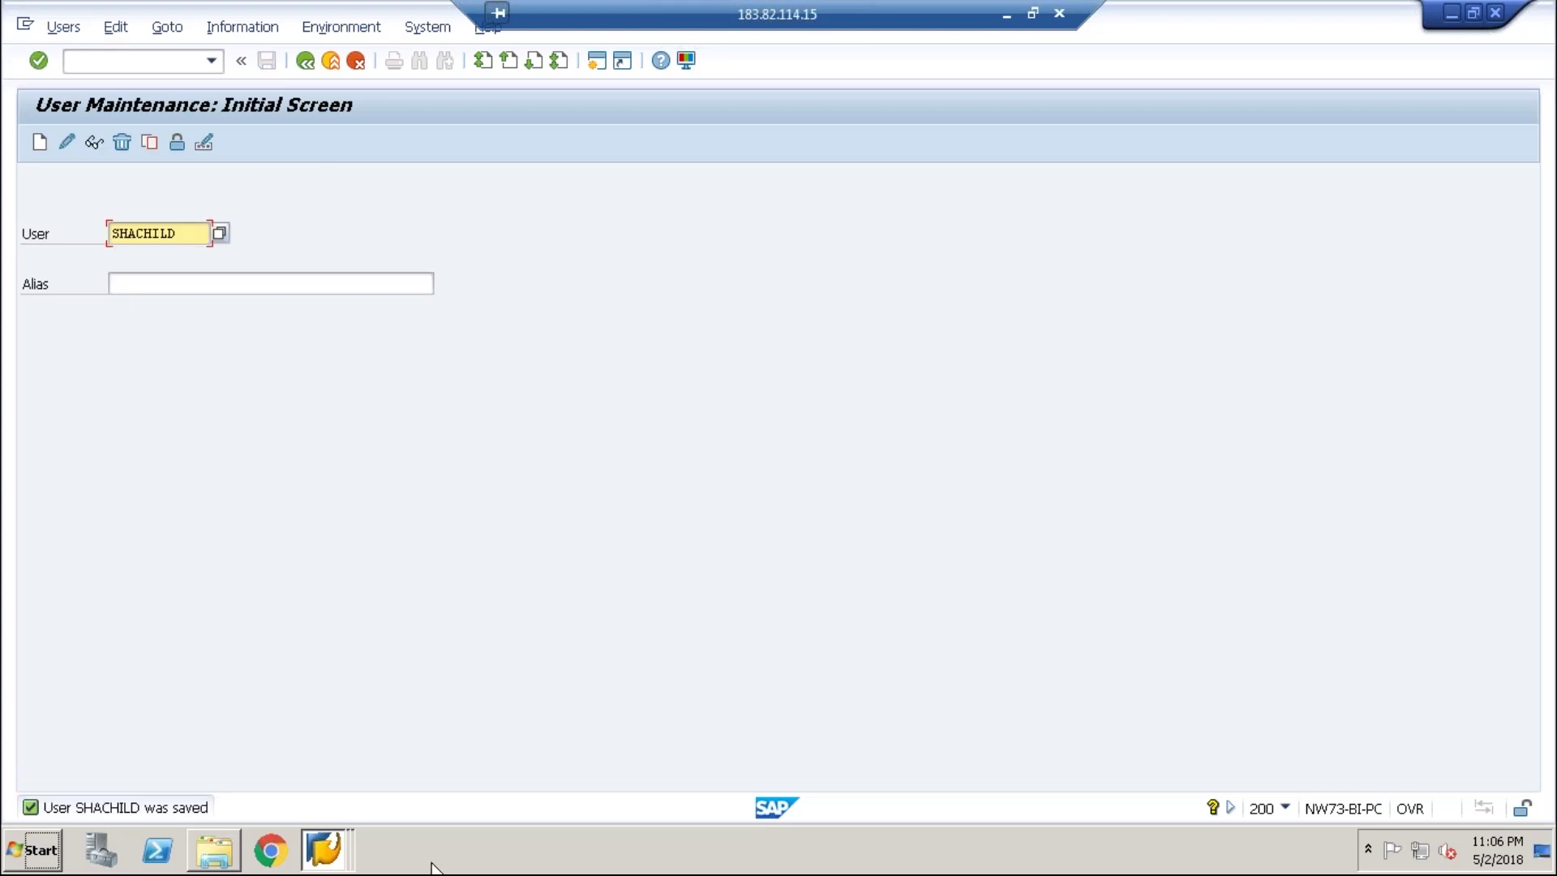
pyautogui.click(327, 851)
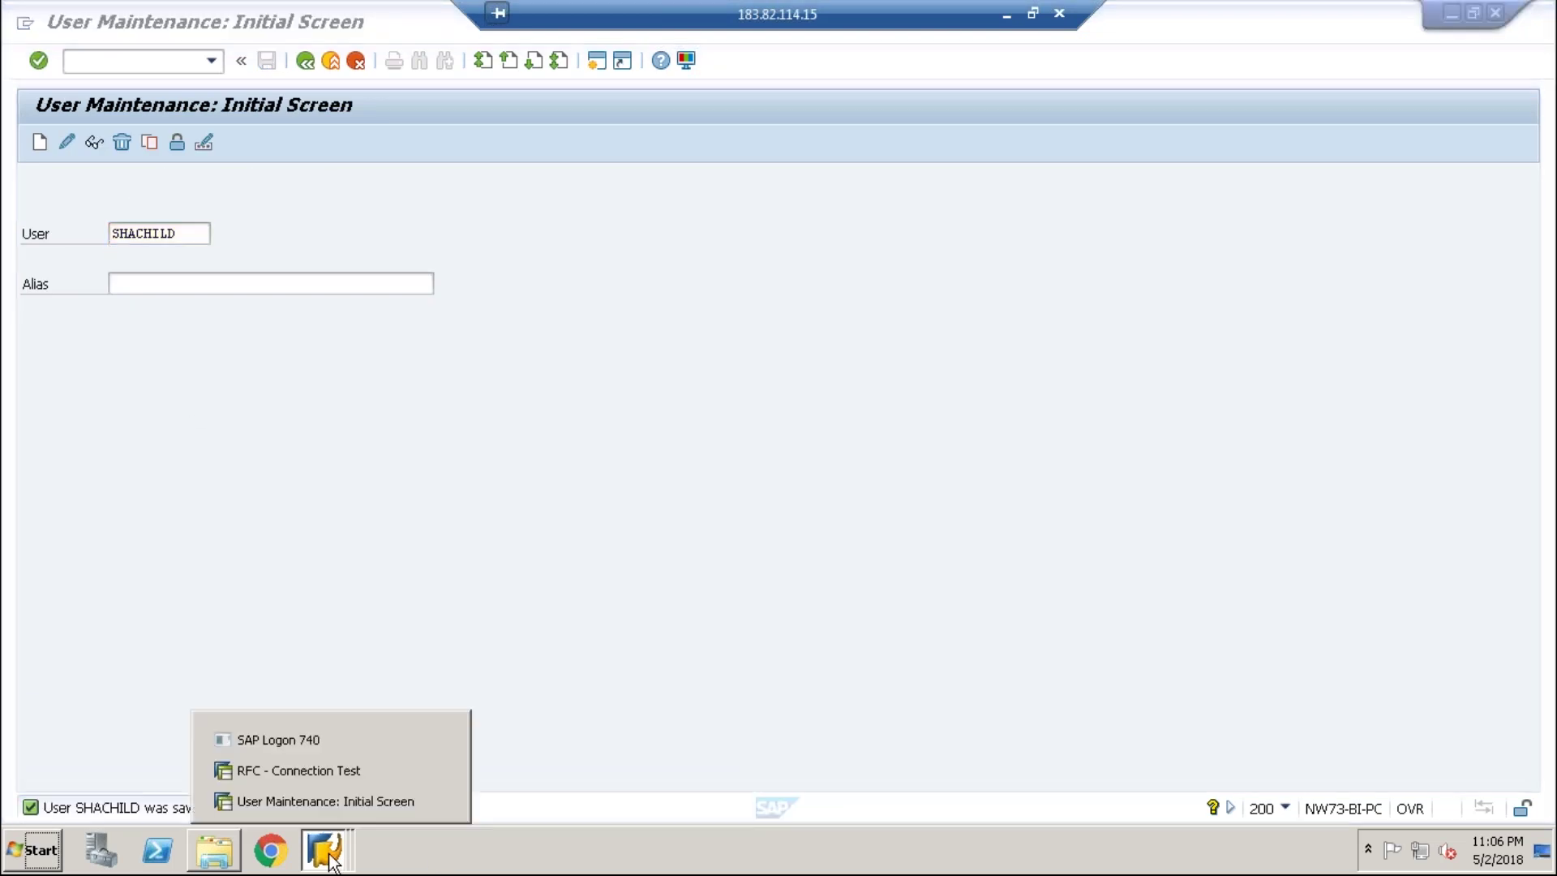
# - Rerun the EC5CLNT200 connection test, now logging on successfully, then save the destination
pyautogui.click(336, 768)
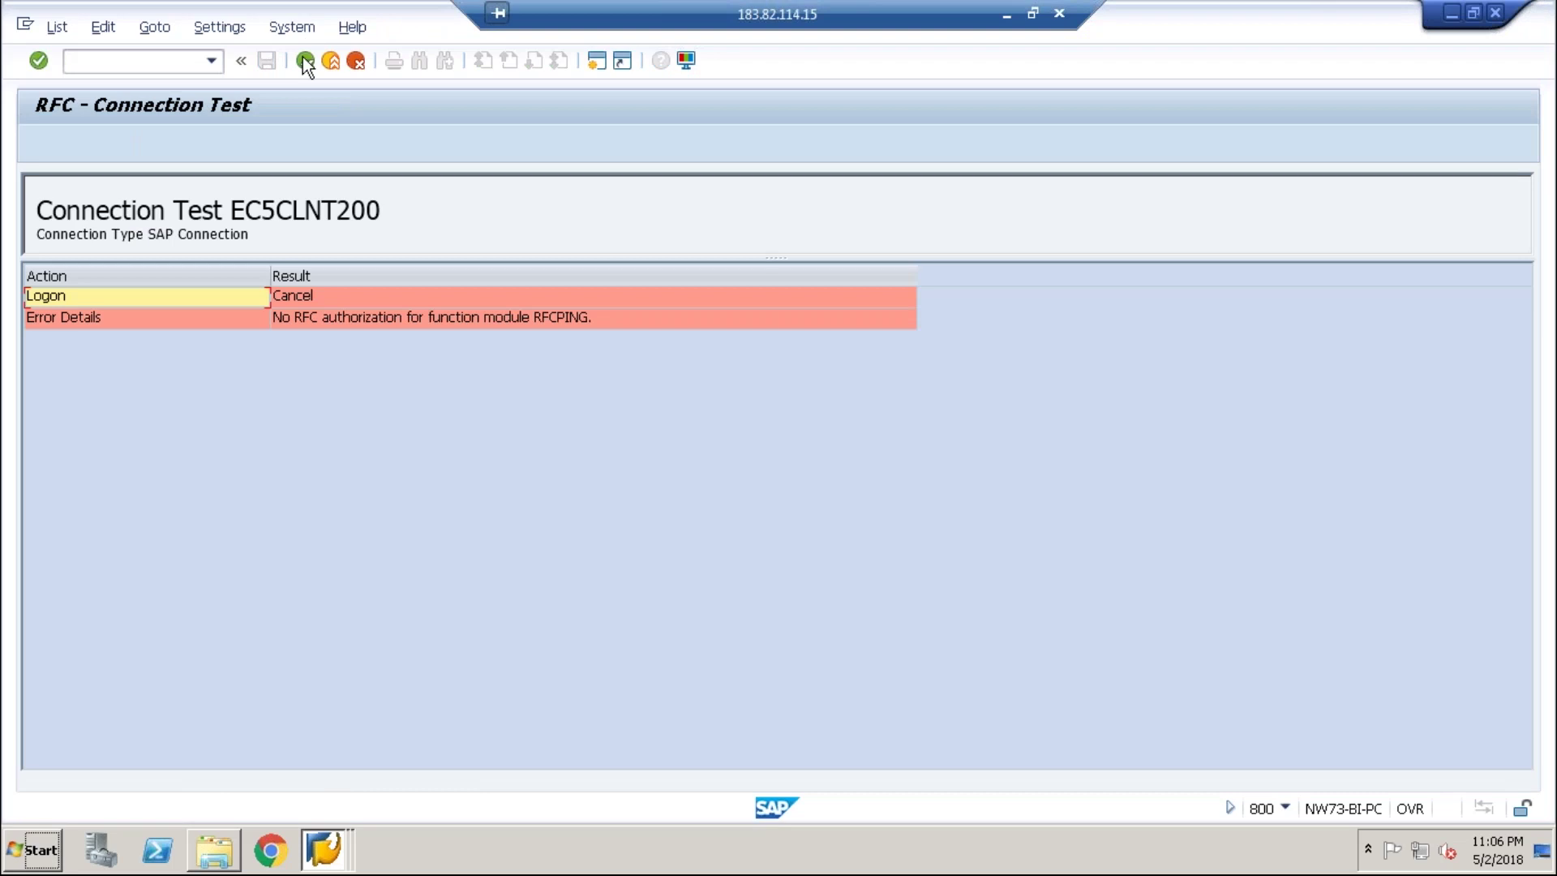
pyautogui.click(304, 61)
pyautogui.click(337, 27)
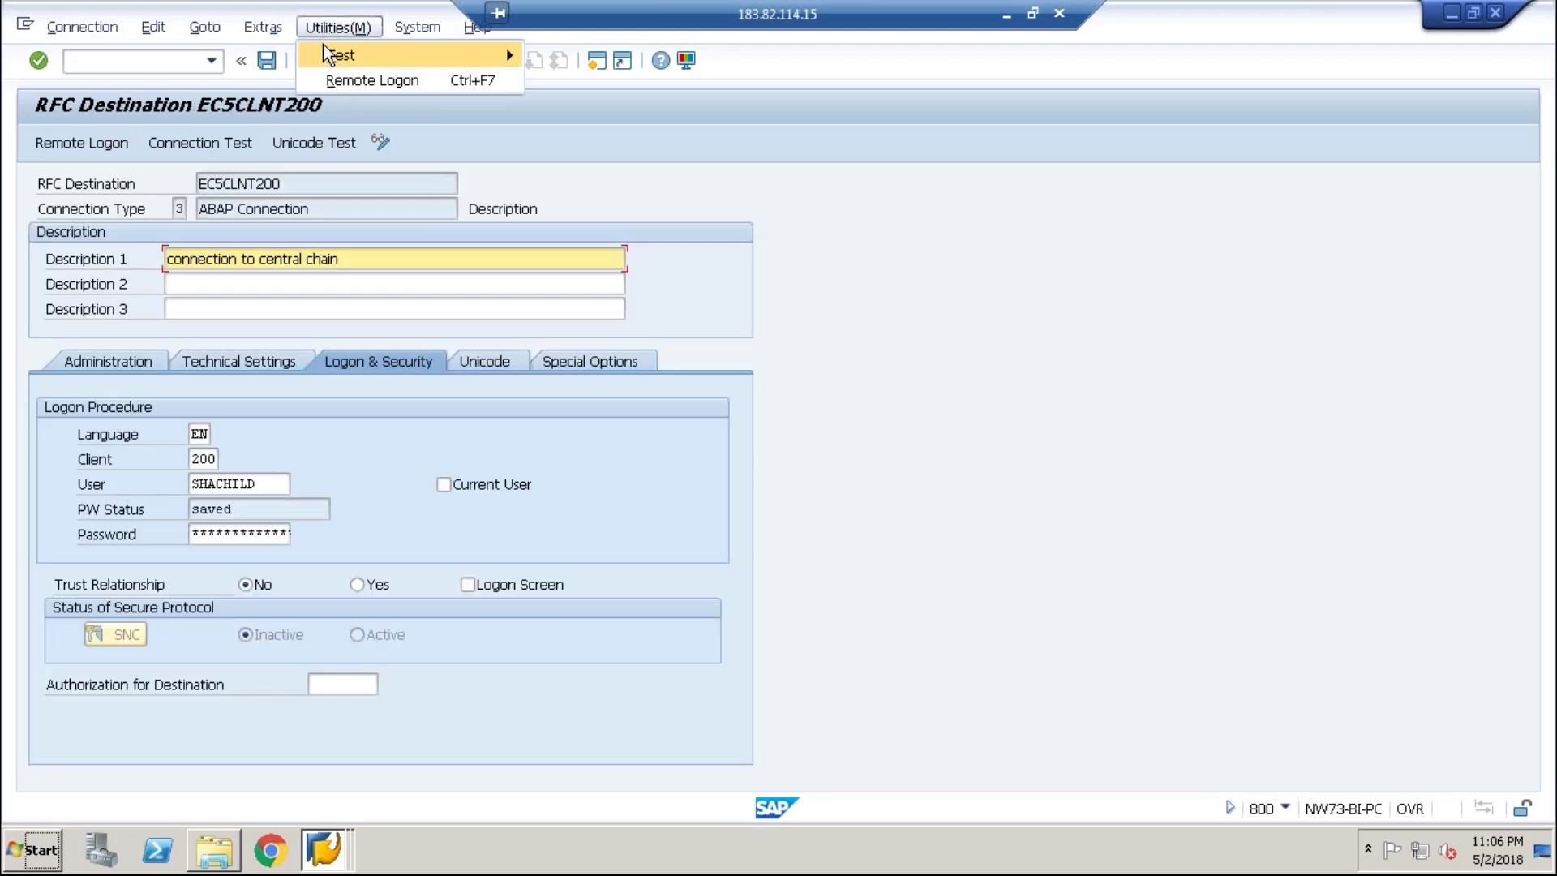
pyautogui.moveTo(438, 57)
pyautogui.click(568, 54)
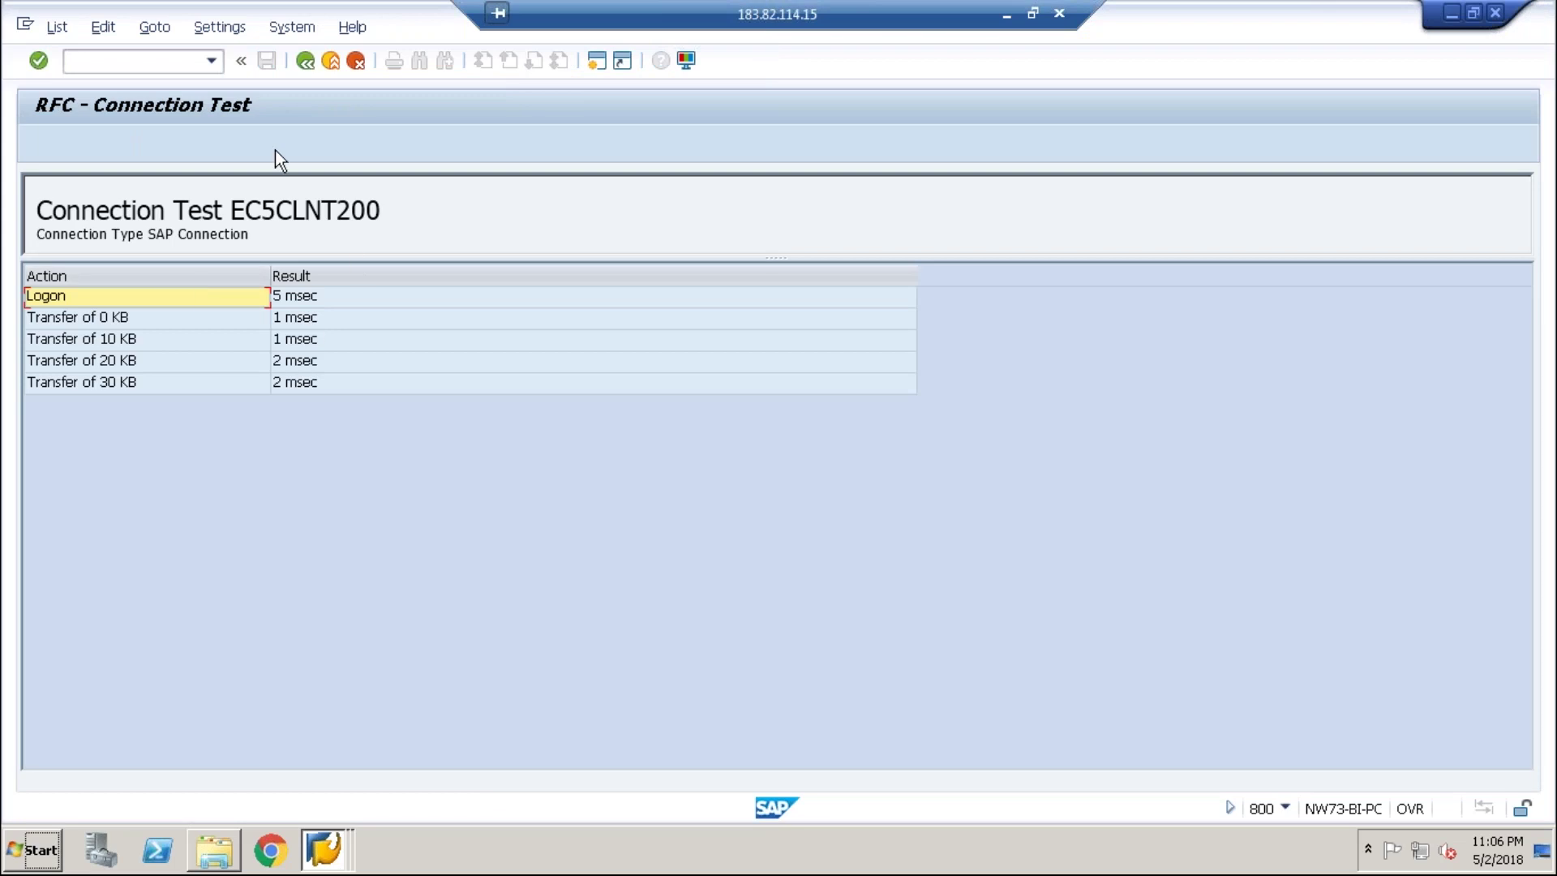
pyautogui.click(306, 61)
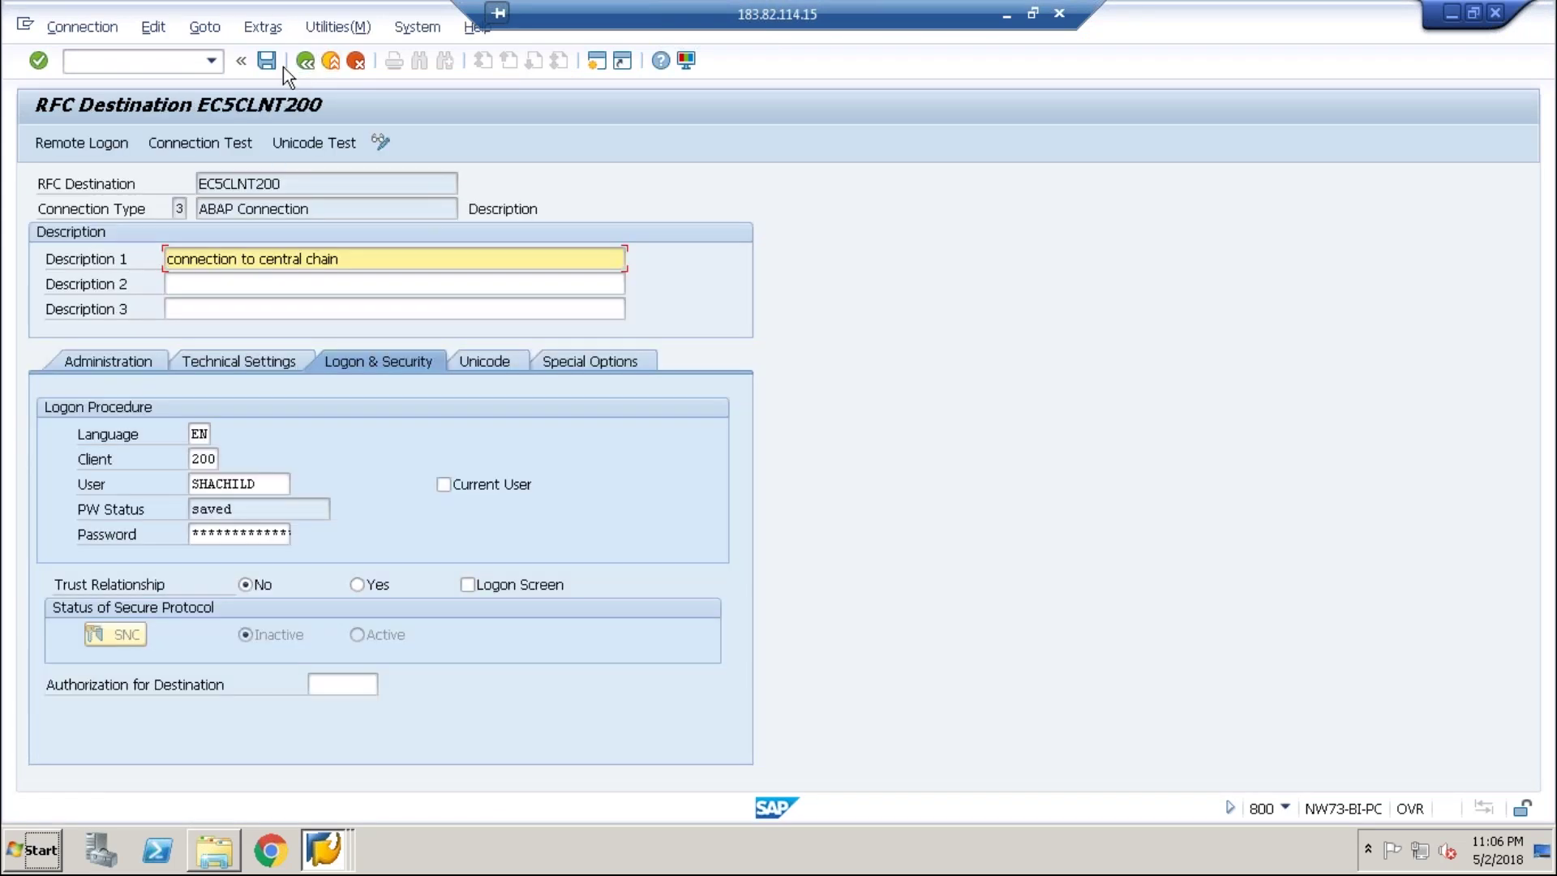
pyautogui.click(269, 61)
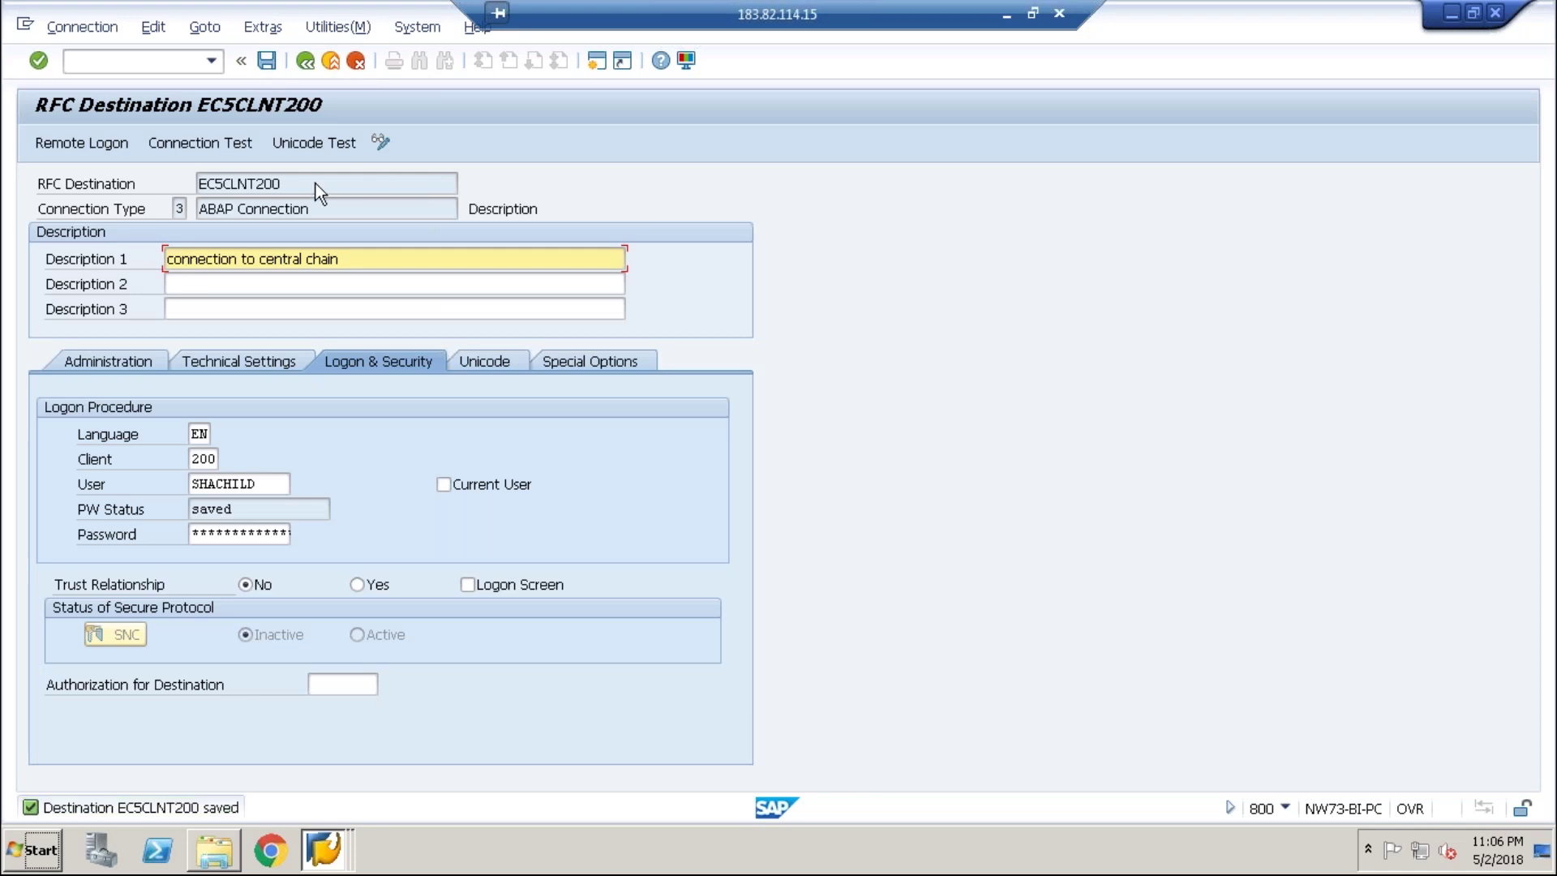
pyautogui.click(323, 847)
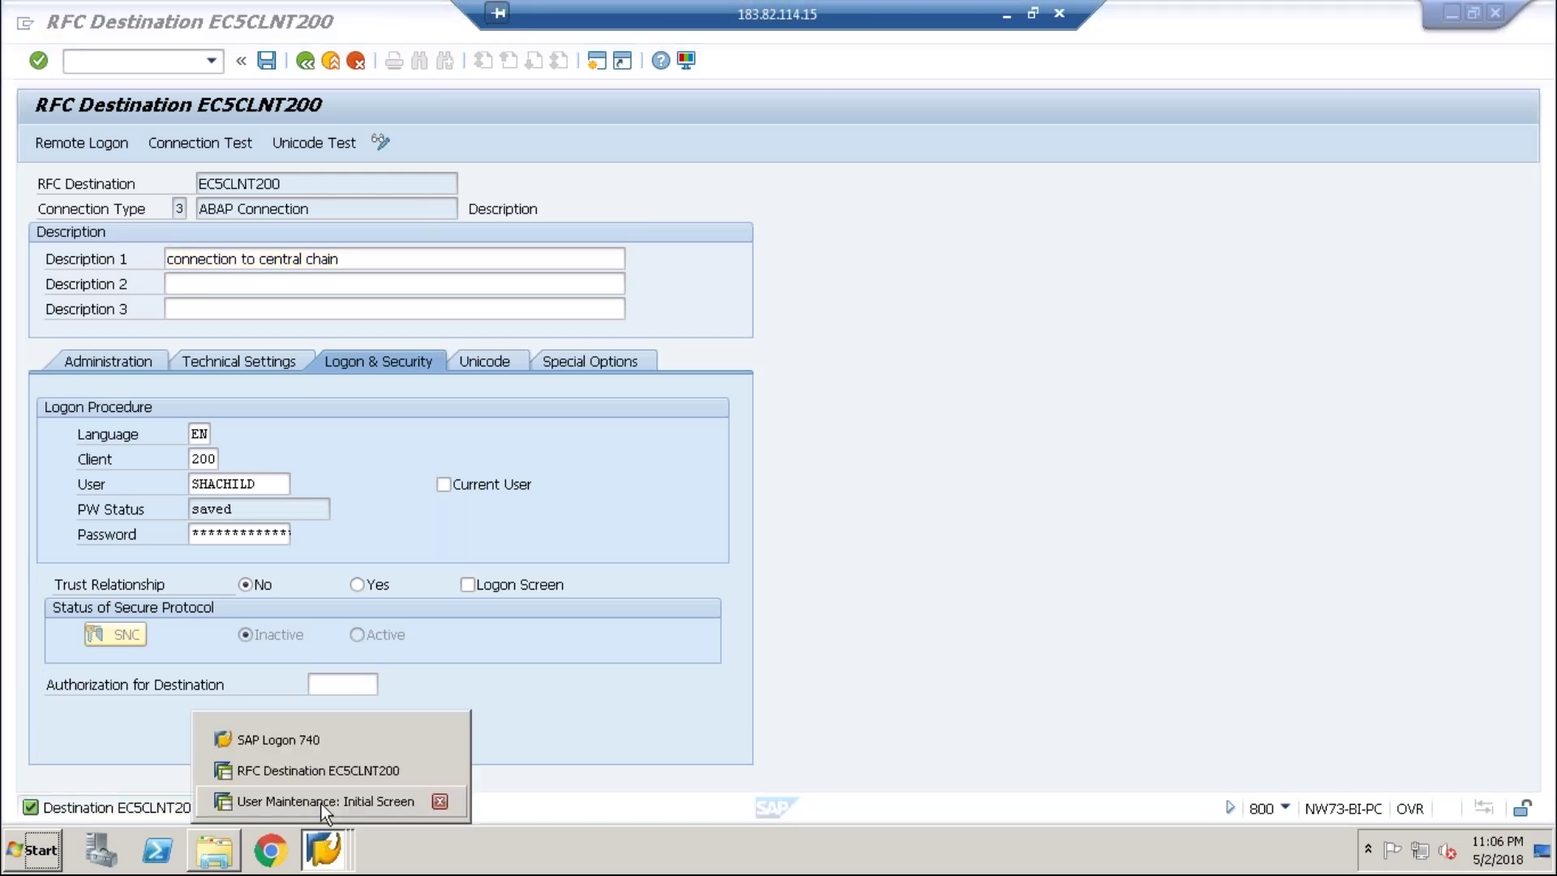
# - Leave the destination and user maintenance windows and return to the SAP main menu
pyautogui.click(318, 770)
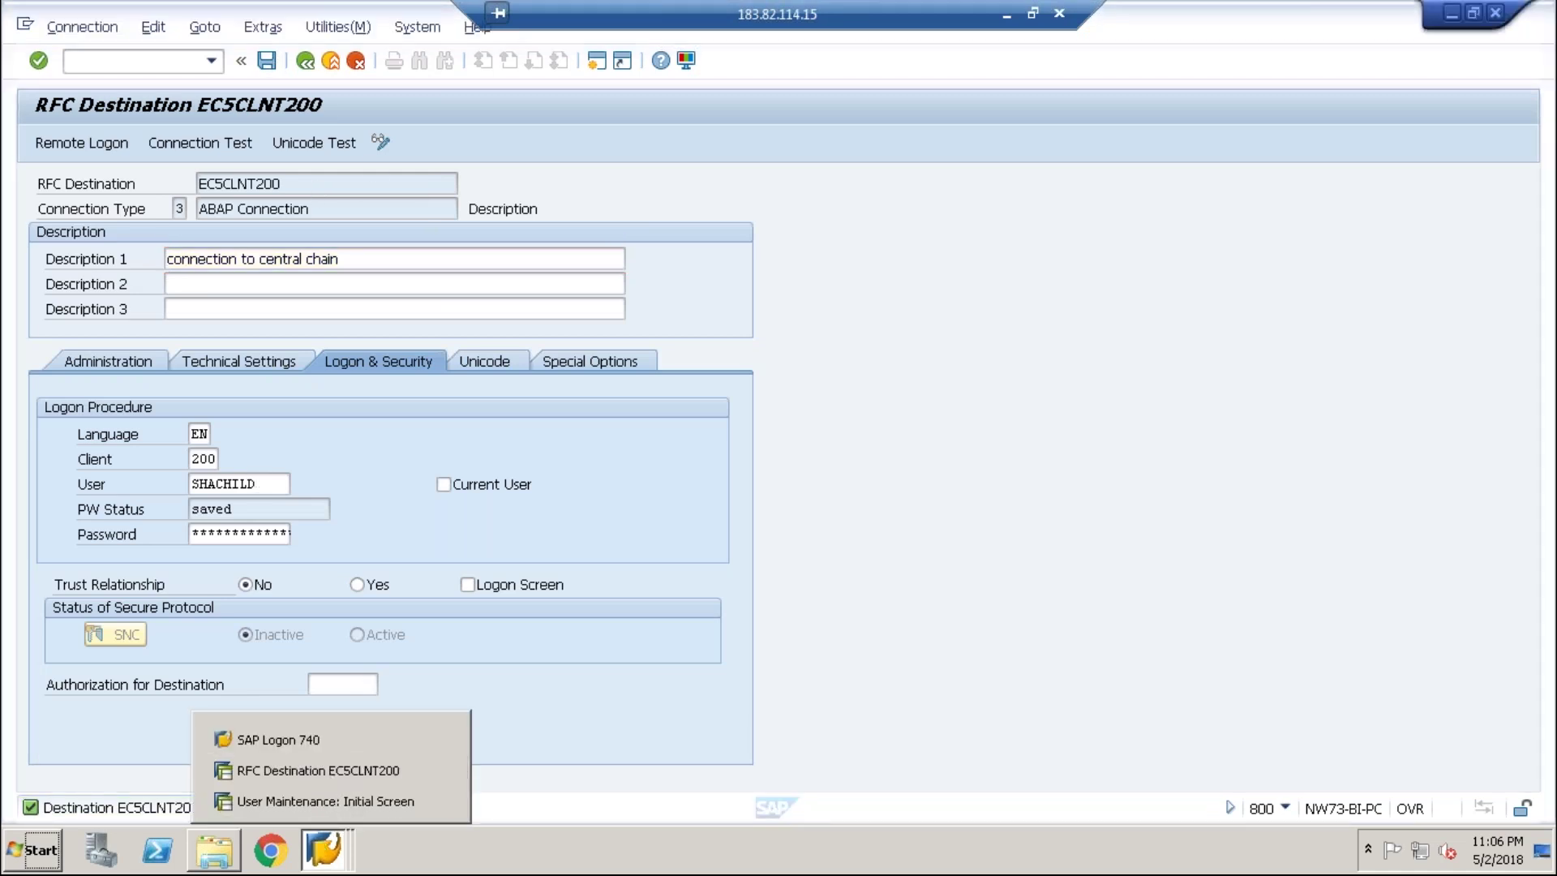
pyautogui.write('/n')
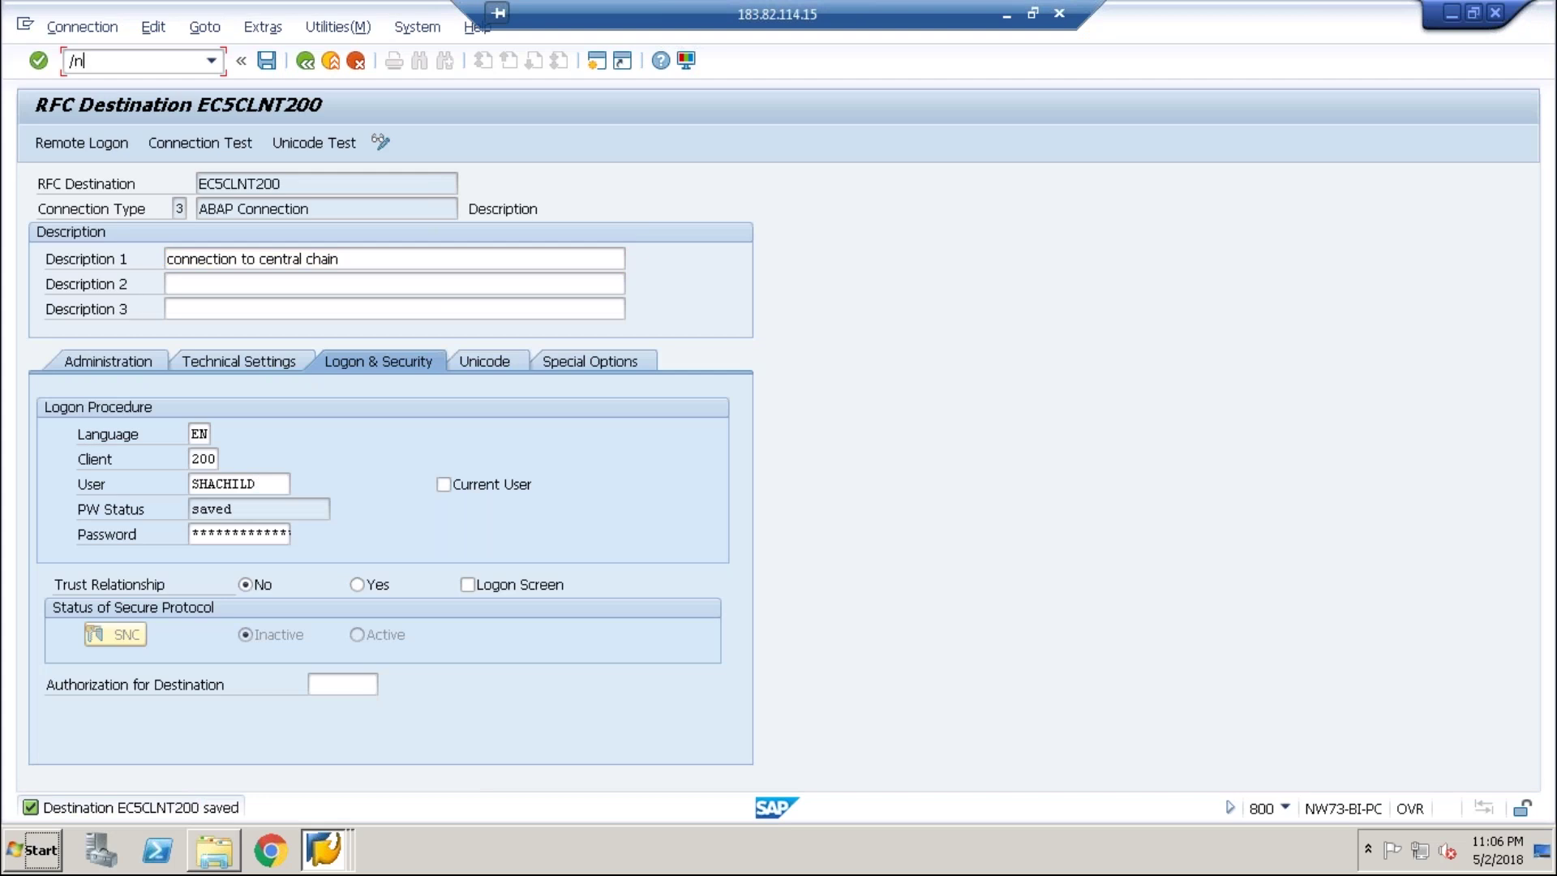
pyautogui.click(342, 851)
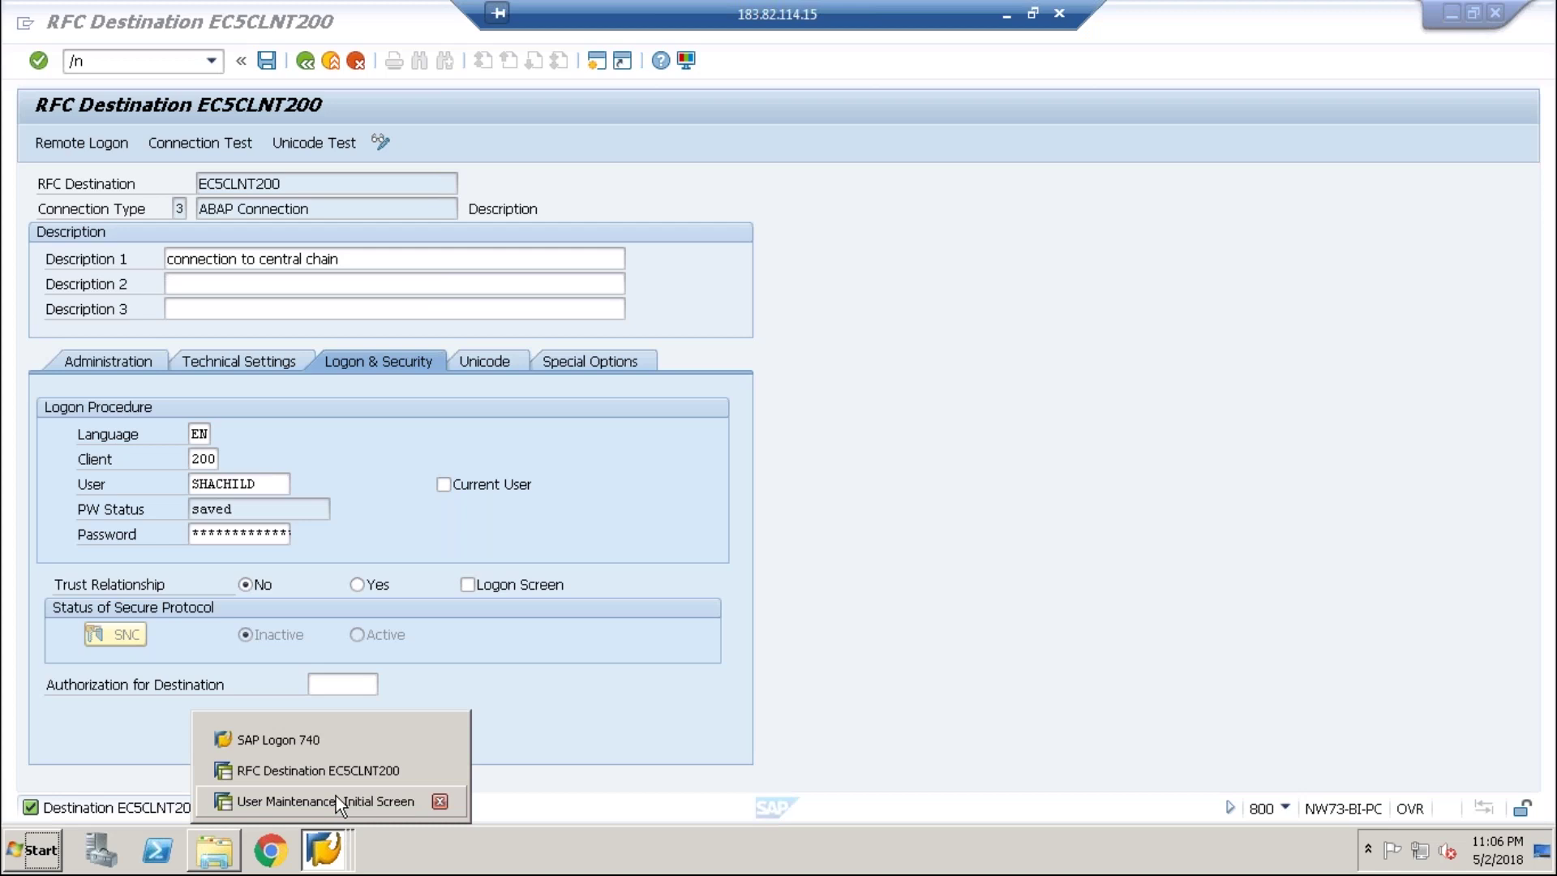
pyautogui.click(337, 800)
pyautogui.click(305, 61)
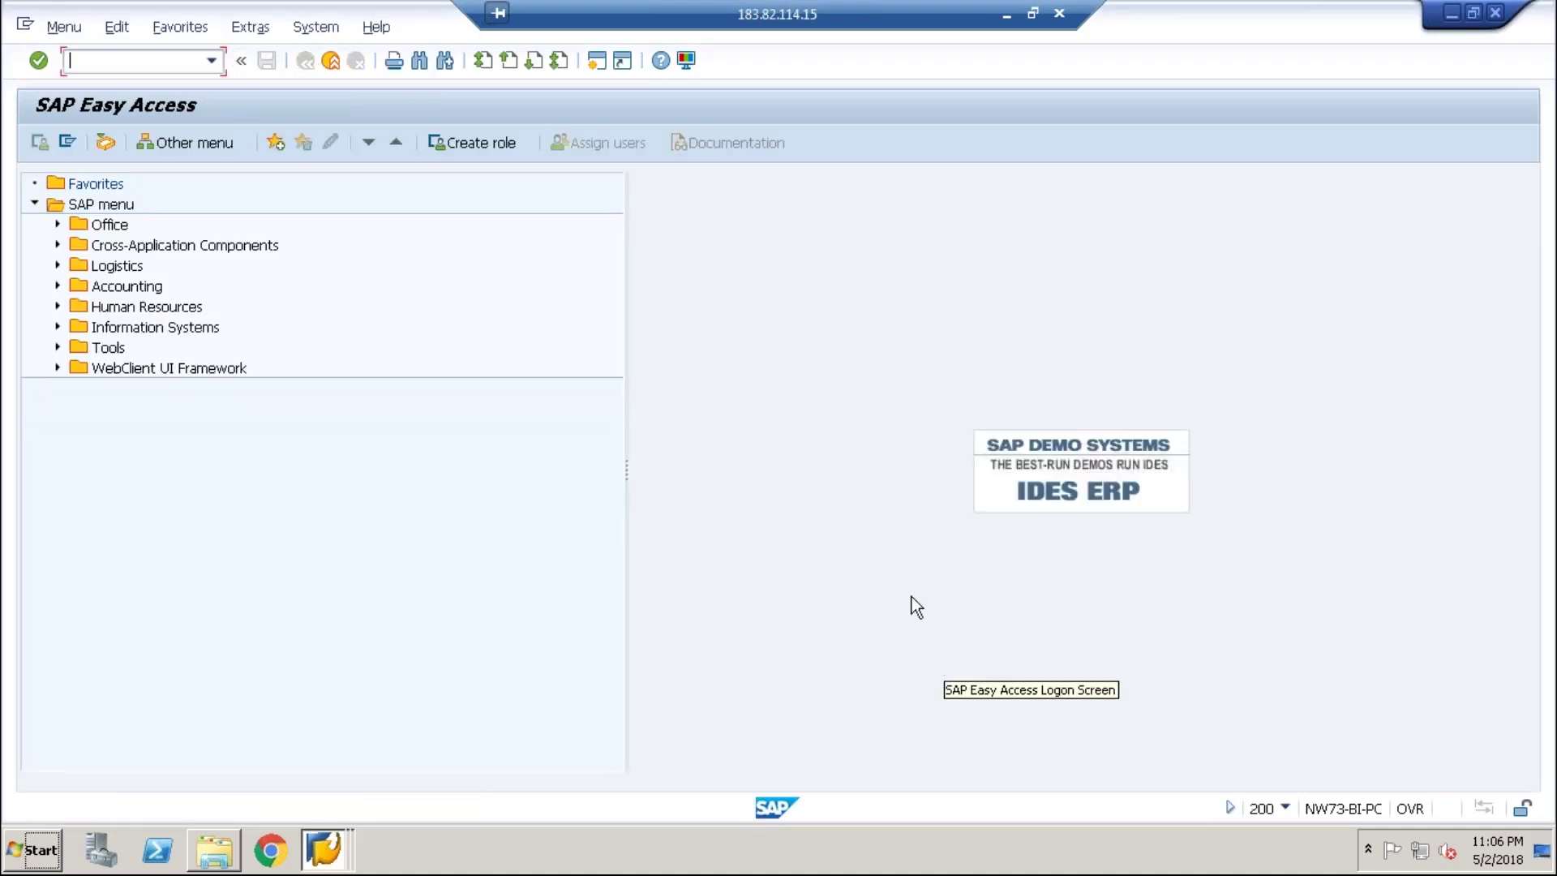
# - Open SM59 and search for RFC destination EC5CLNT800
pyautogui.write('sm59')
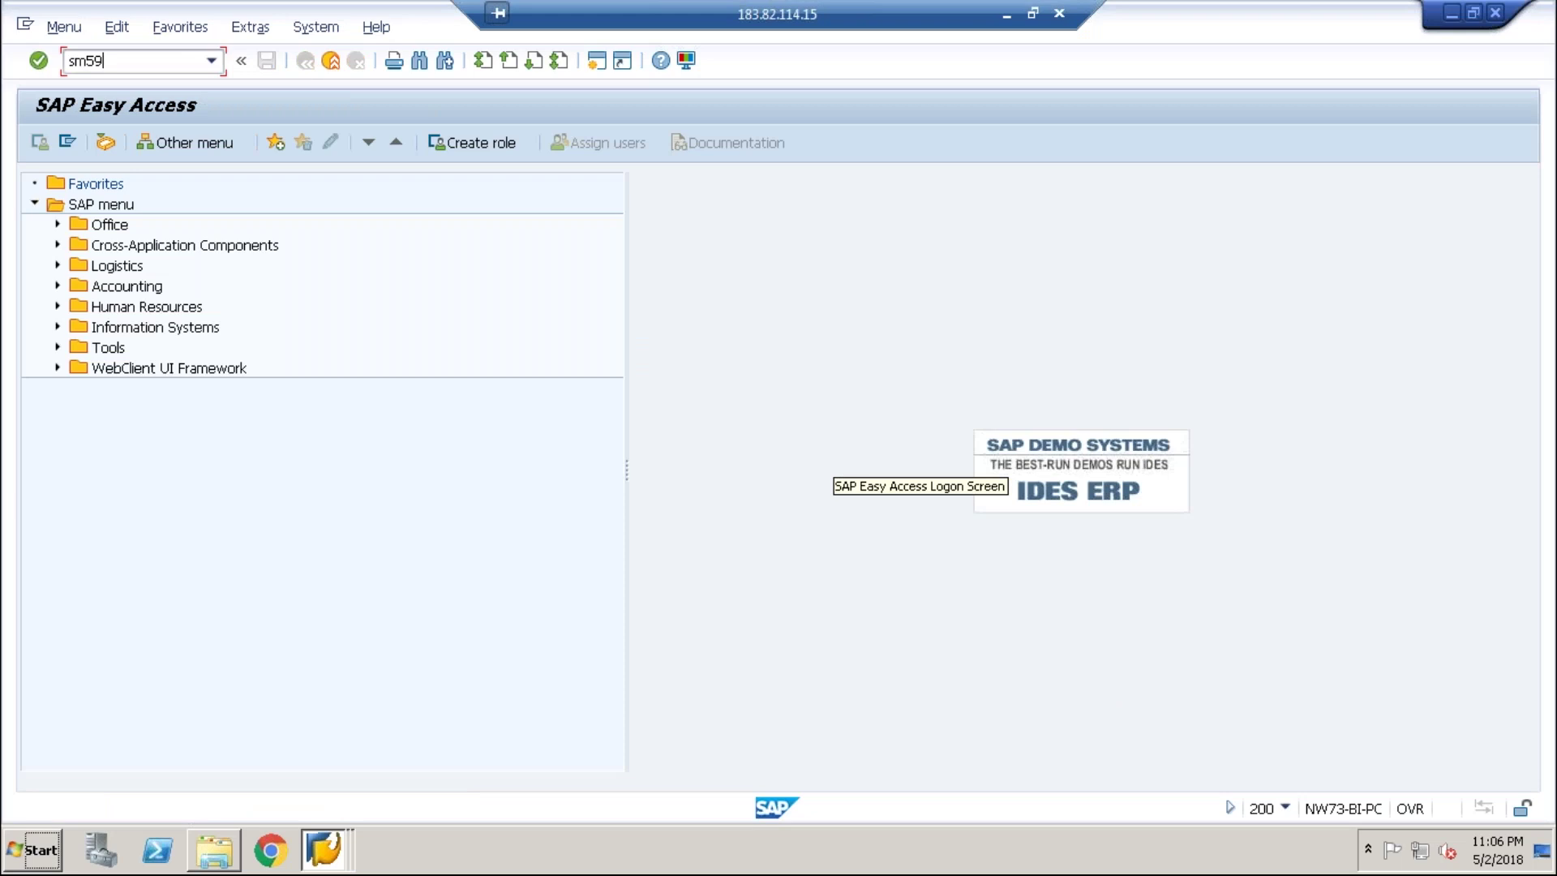
pyautogui.press('Return')
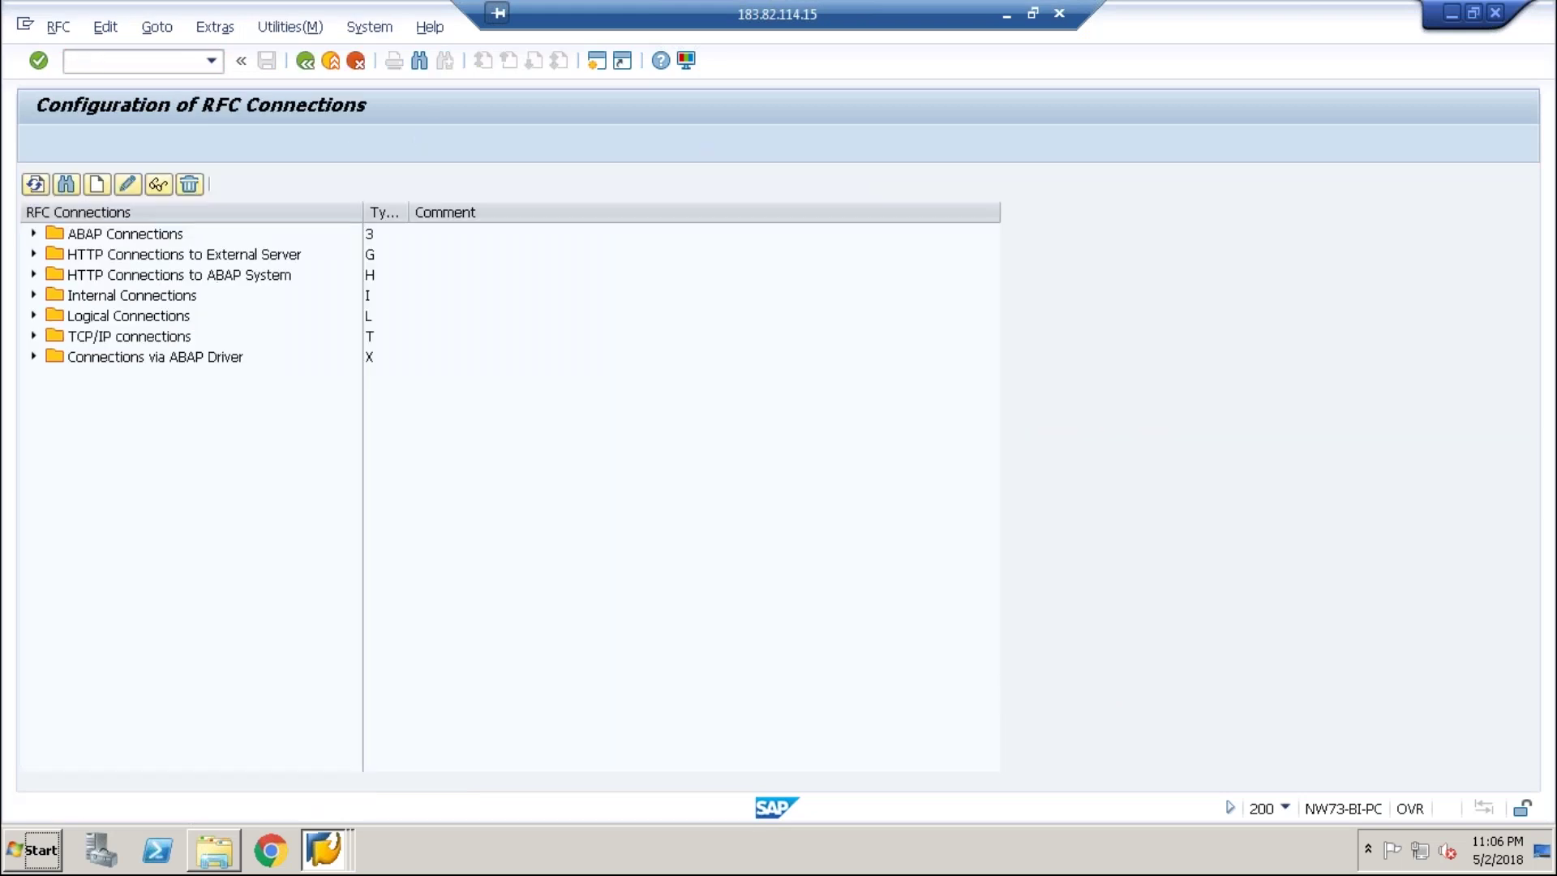
pyautogui.hotkey('ctrl', 'f')
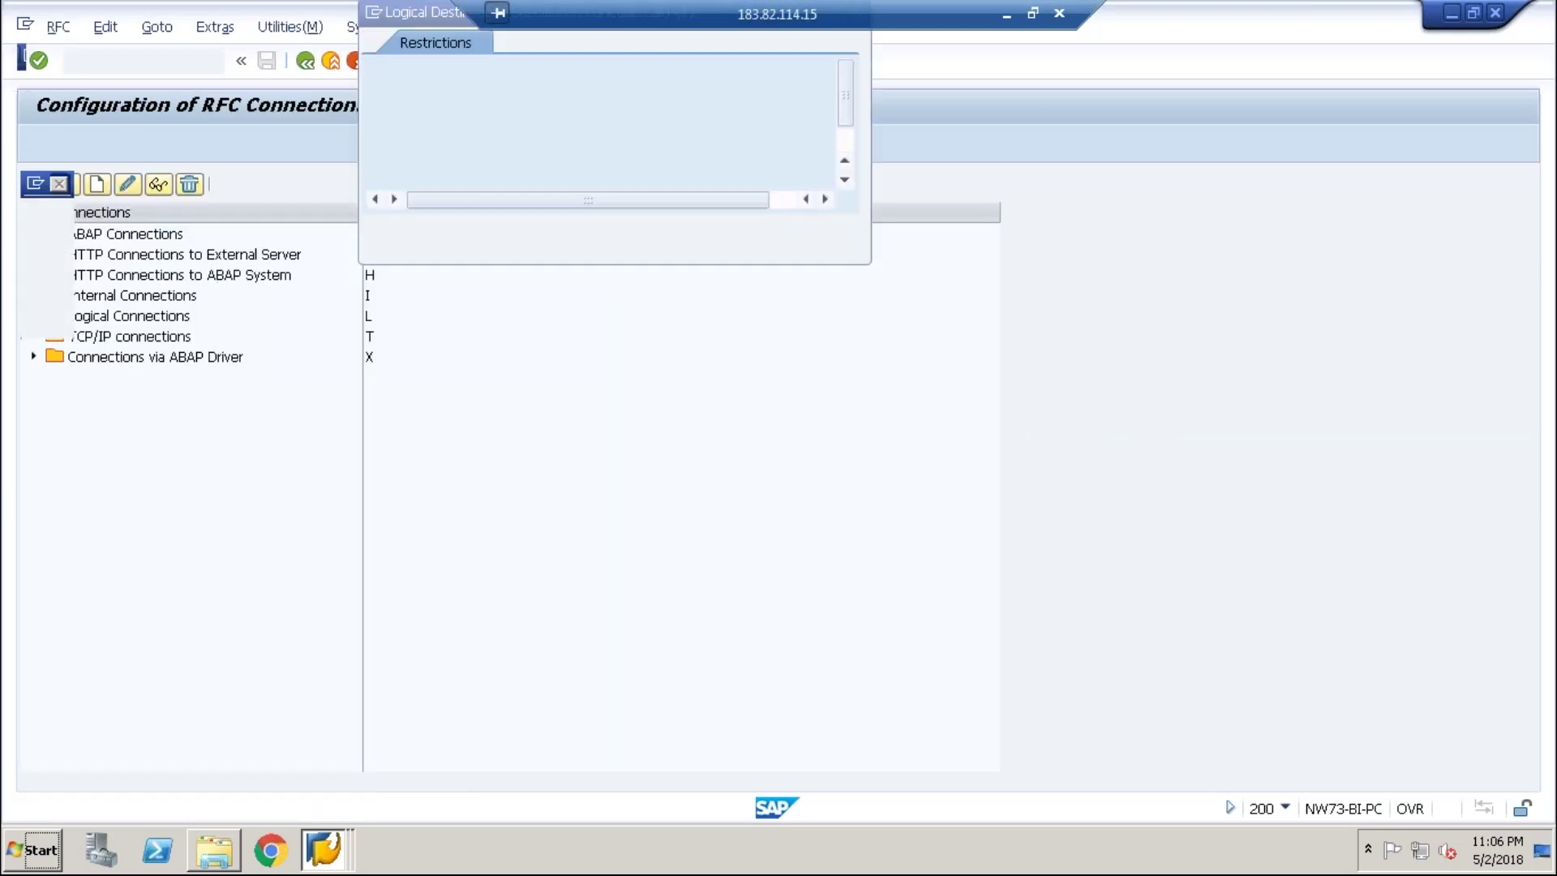
pyautogui.write('EC')
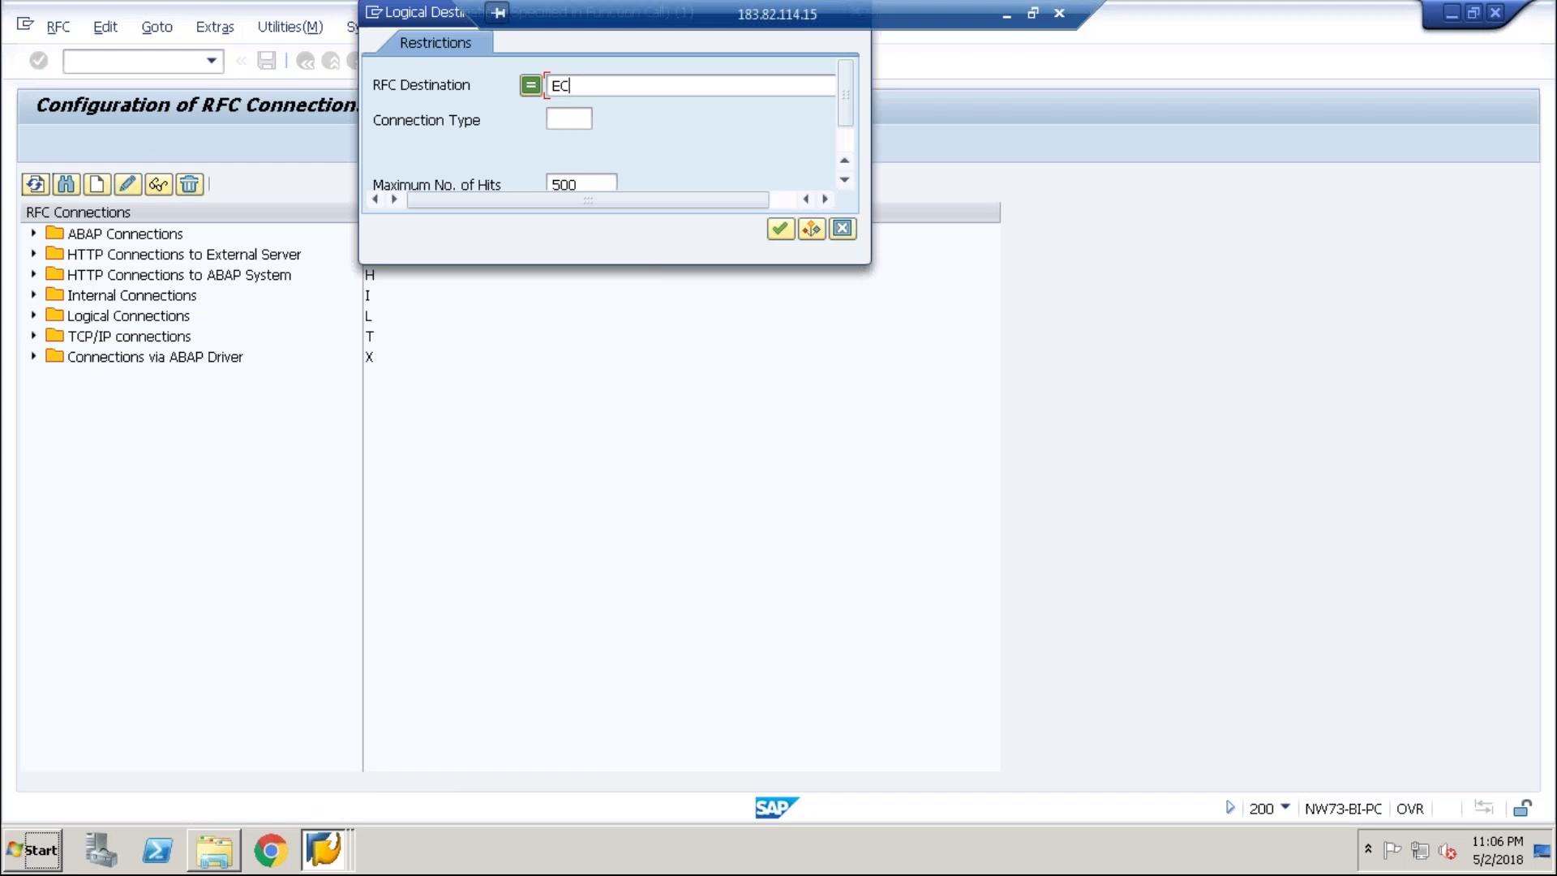
pyautogui.write('5CLNT800')
pyautogui.press('Return')
pyautogui.press('Return')
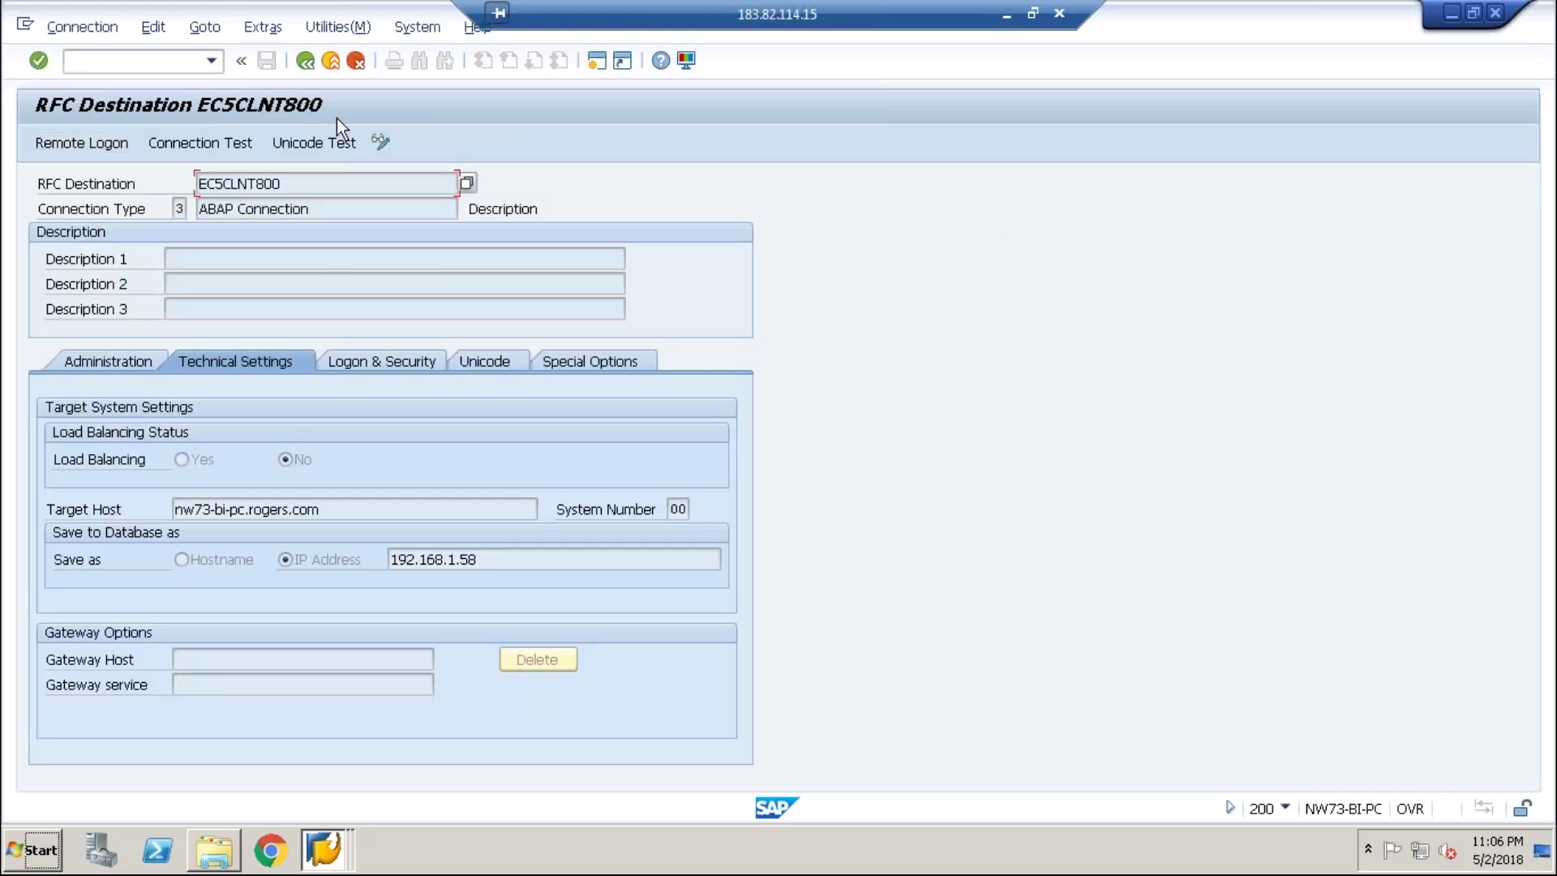
# - Switch EC5CLNT800 to change mode and set Description 1 to 'Child to central system'
pyautogui.click(381, 142)
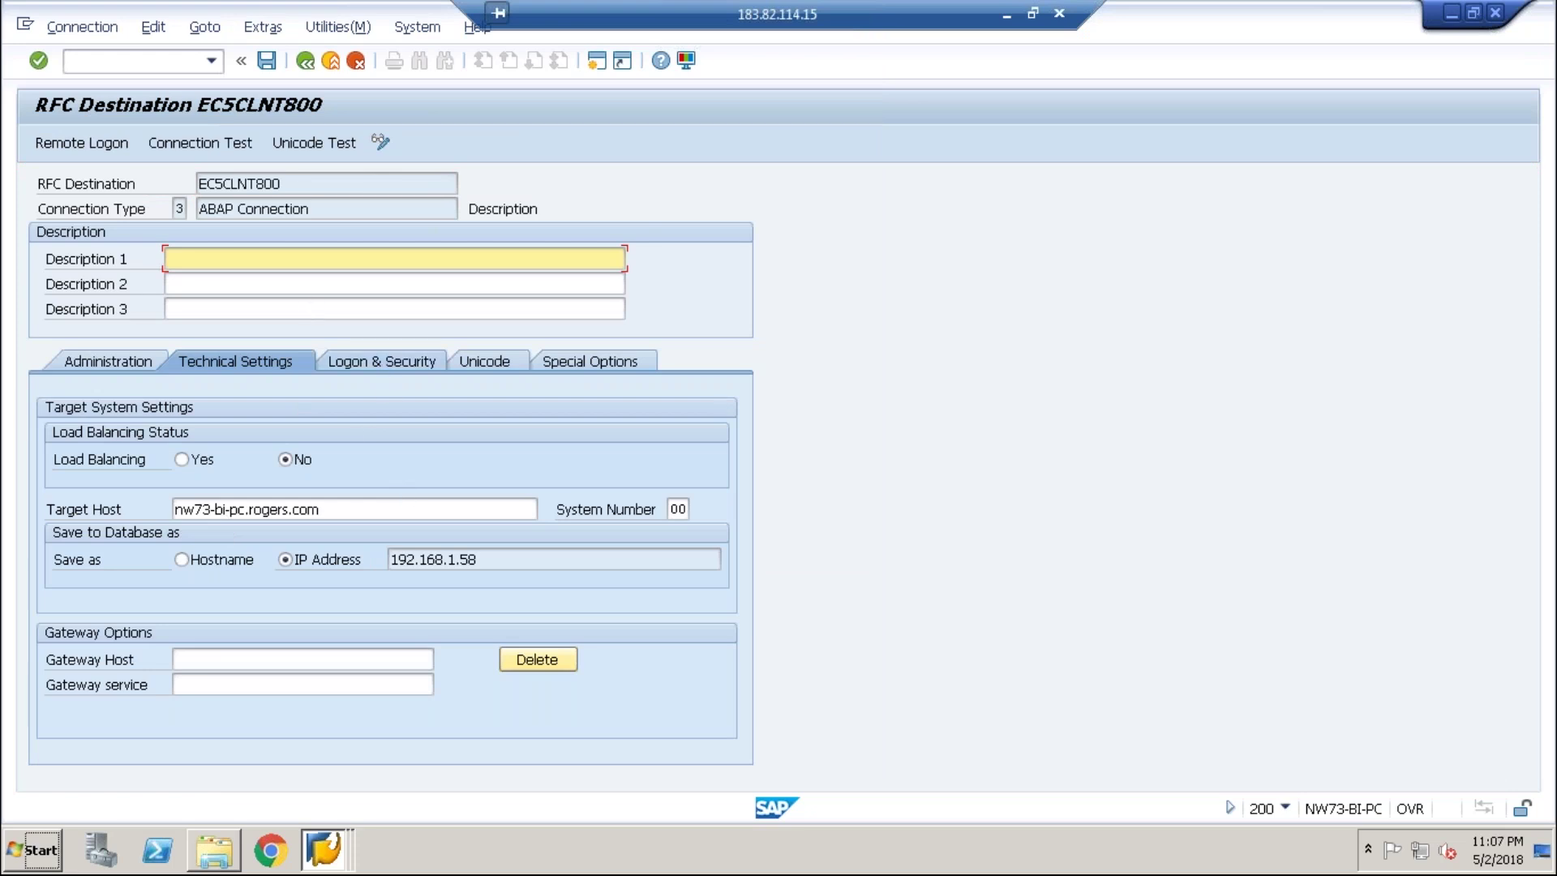
pyautogui.write('Child to central system')
# - Replace the client 800 logon user with the new user and save the destination
pyautogui.click(387, 361)
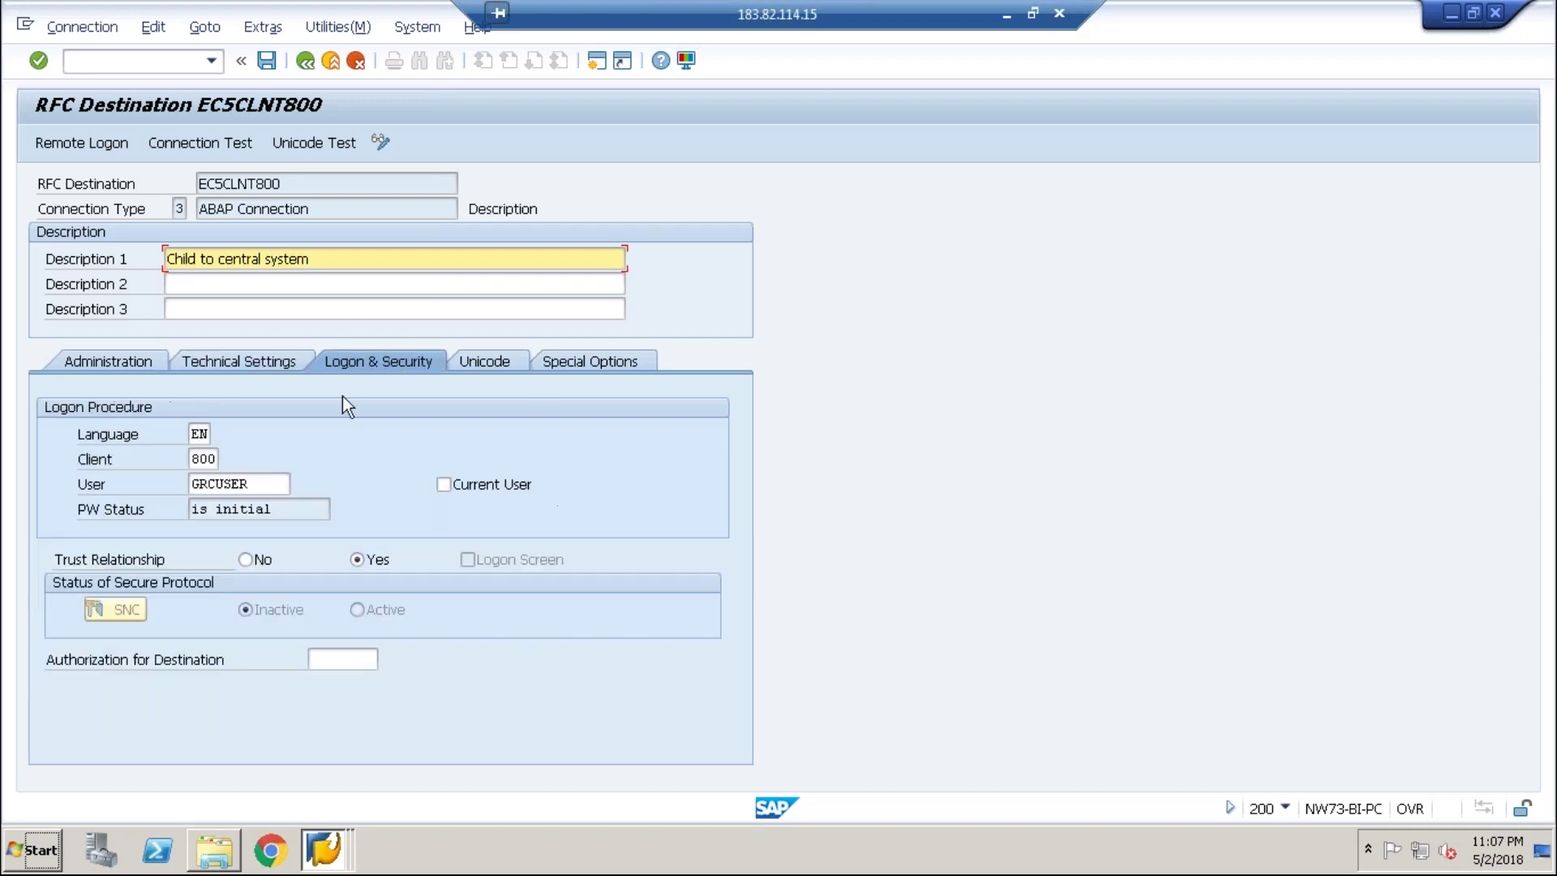
pyautogui.click(257, 484)
pyautogui.press('BackSpace')
pyautogui.press('BackSpace')
pyautogui.press('BackSpace')
pyautogui.press('BackSpace')
pyautogui.press('BackSpace')
pyautogui.press('BackSpace')
pyautogui.press('BackSpace')
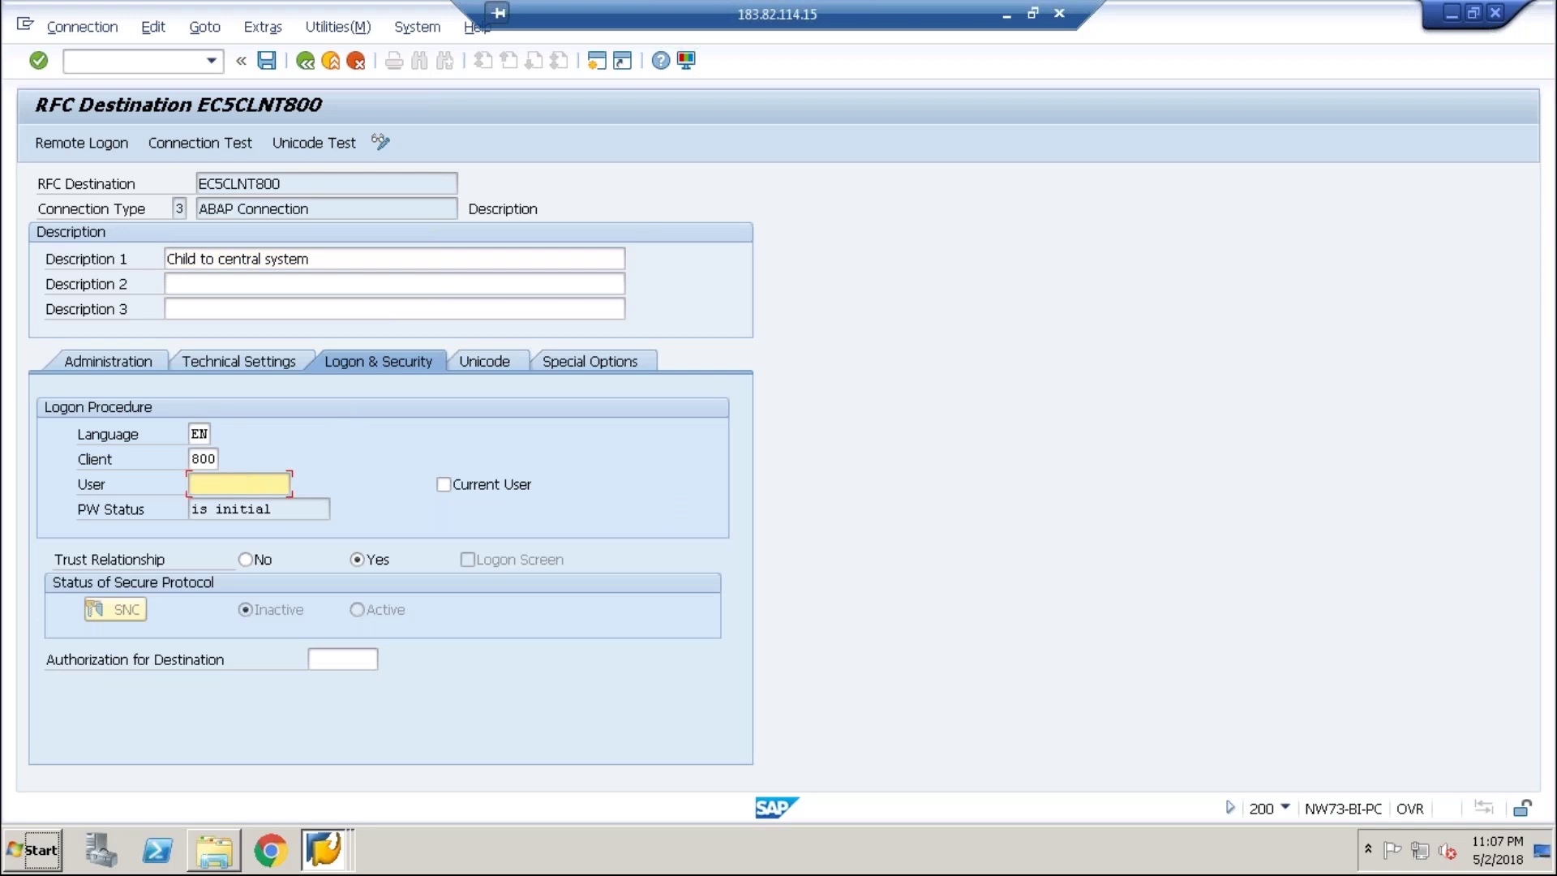
pyautogui.write('sh')
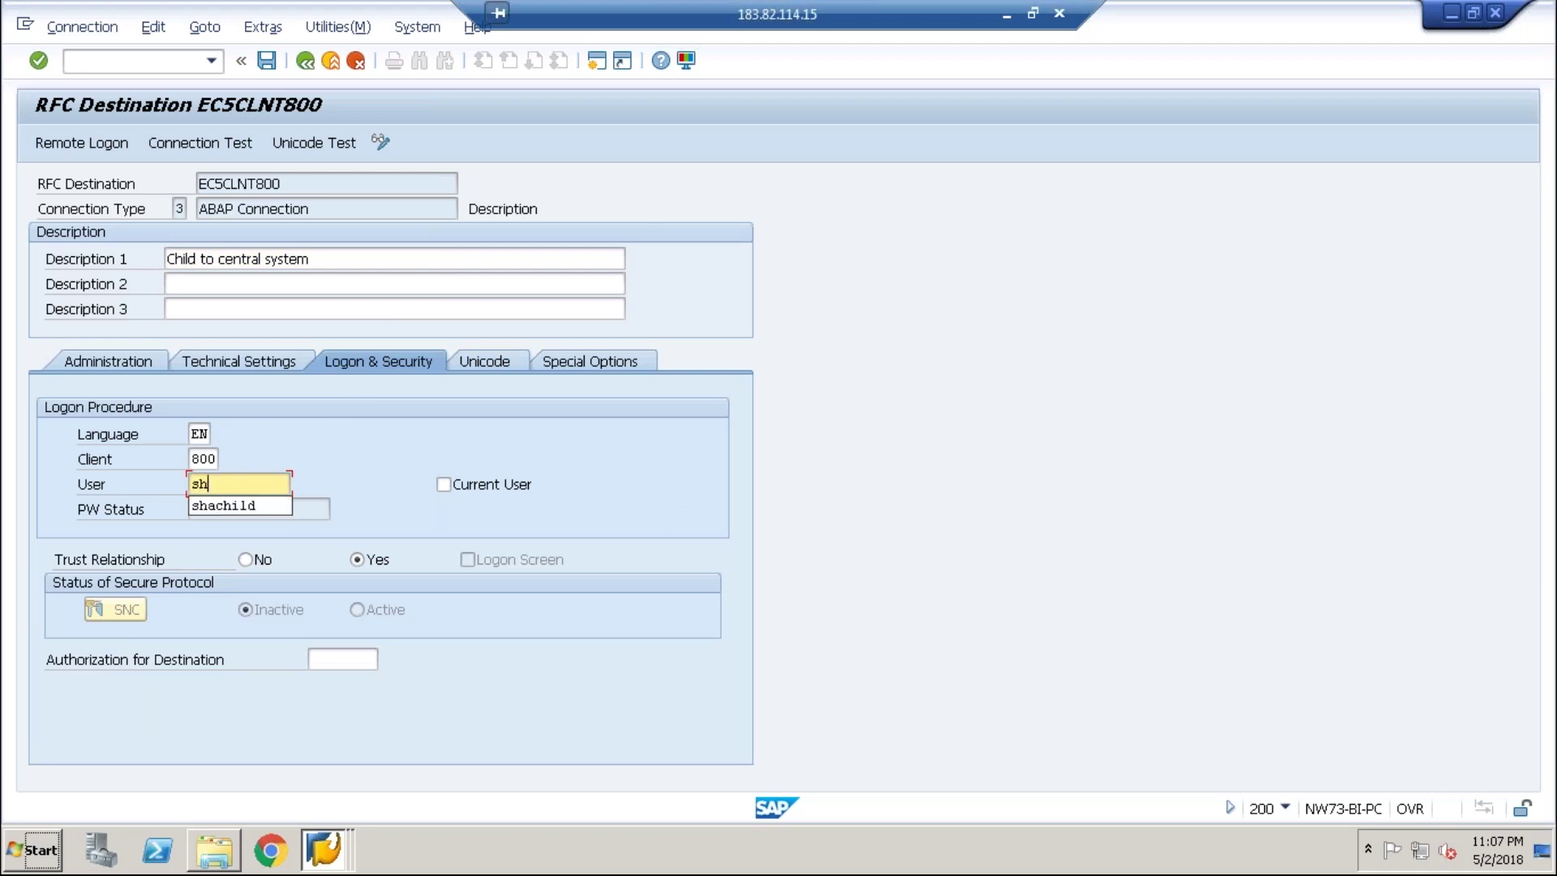
pyautogui.write('acentral')
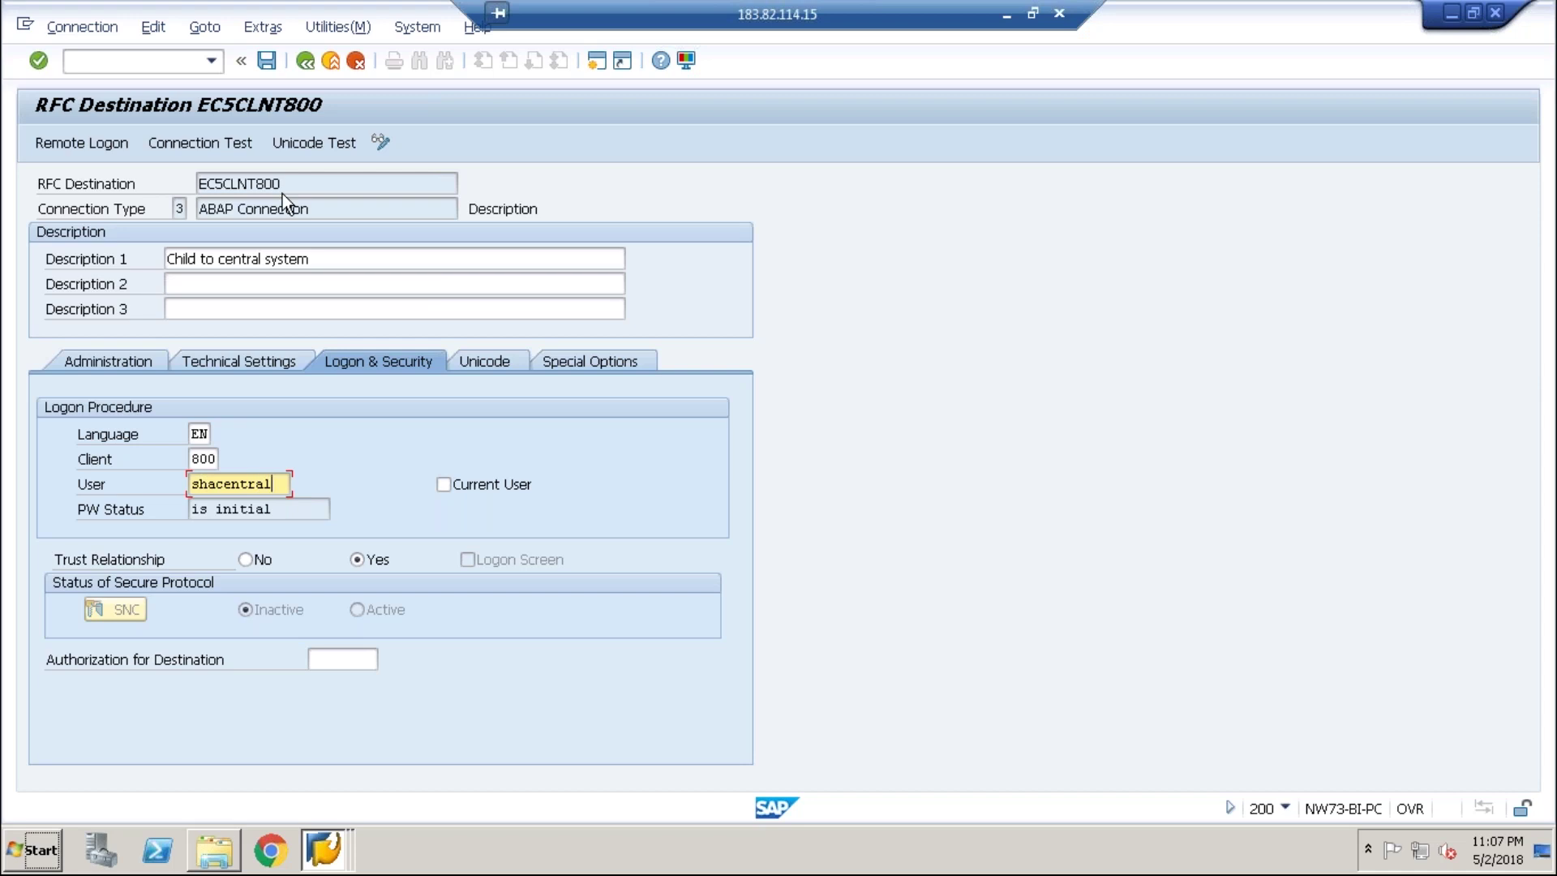
pyautogui.click(273, 62)
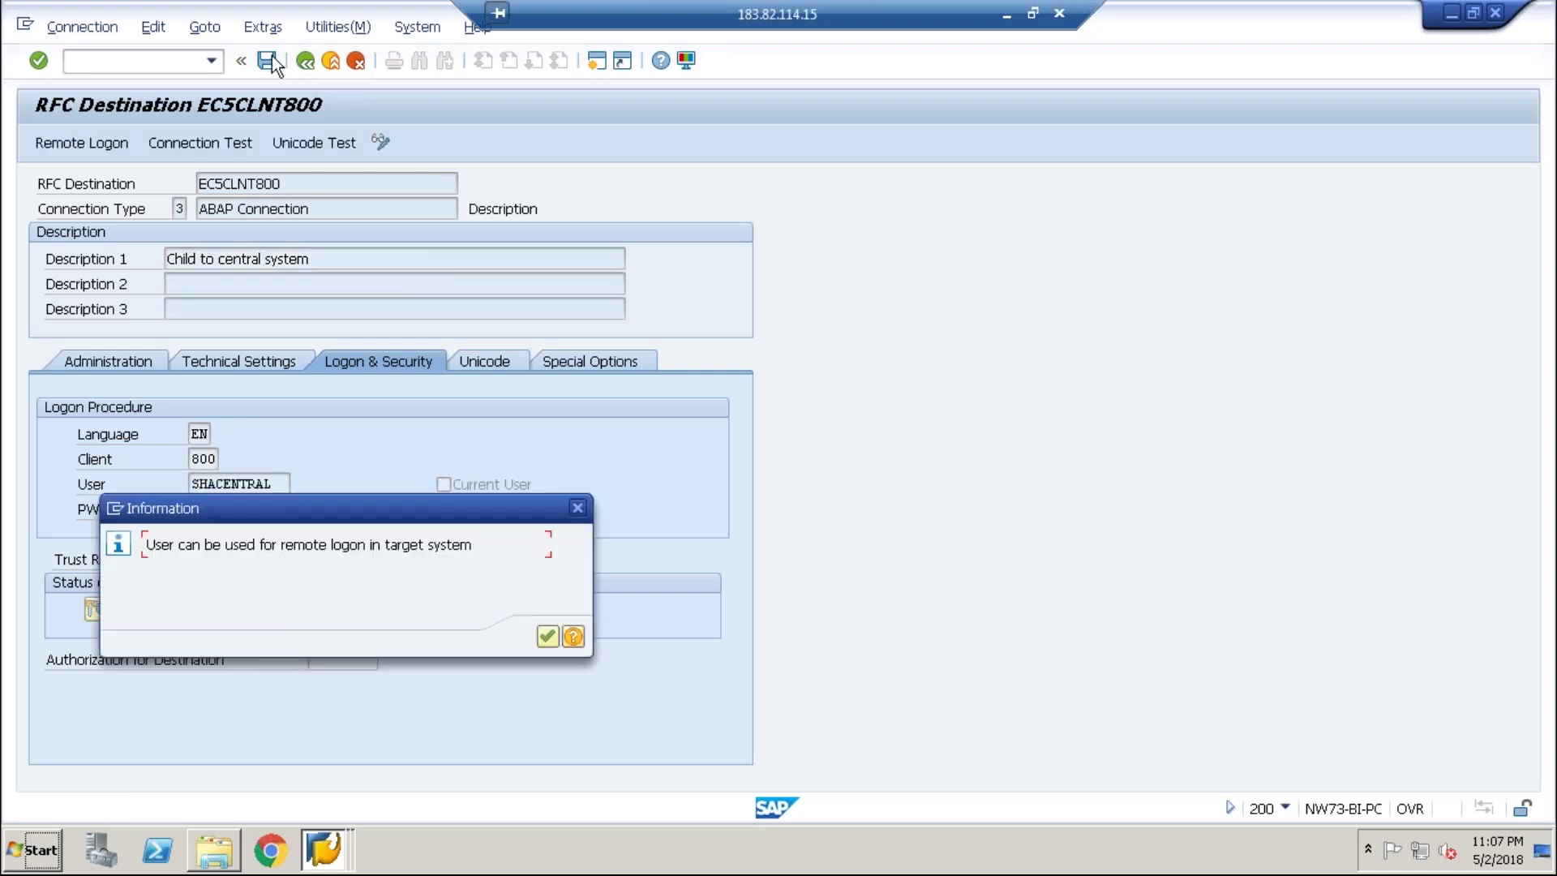
pyautogui.press('Return')
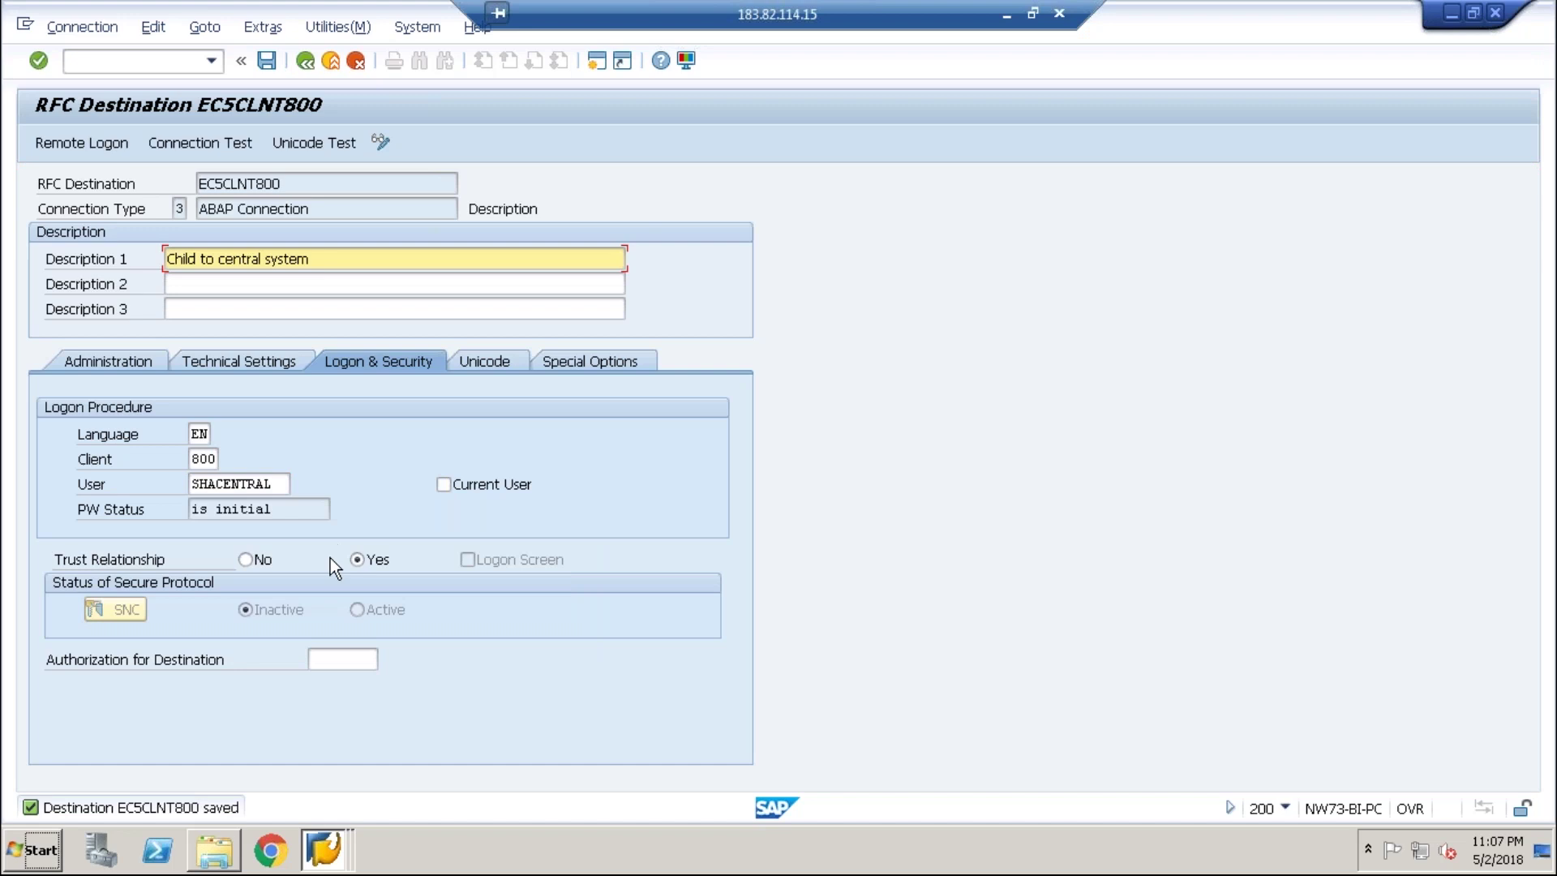
# - Set EC5CLNT800's Trust Relationship to No, enter the logon password, and save the destination
pyautogui.click(269, 558)
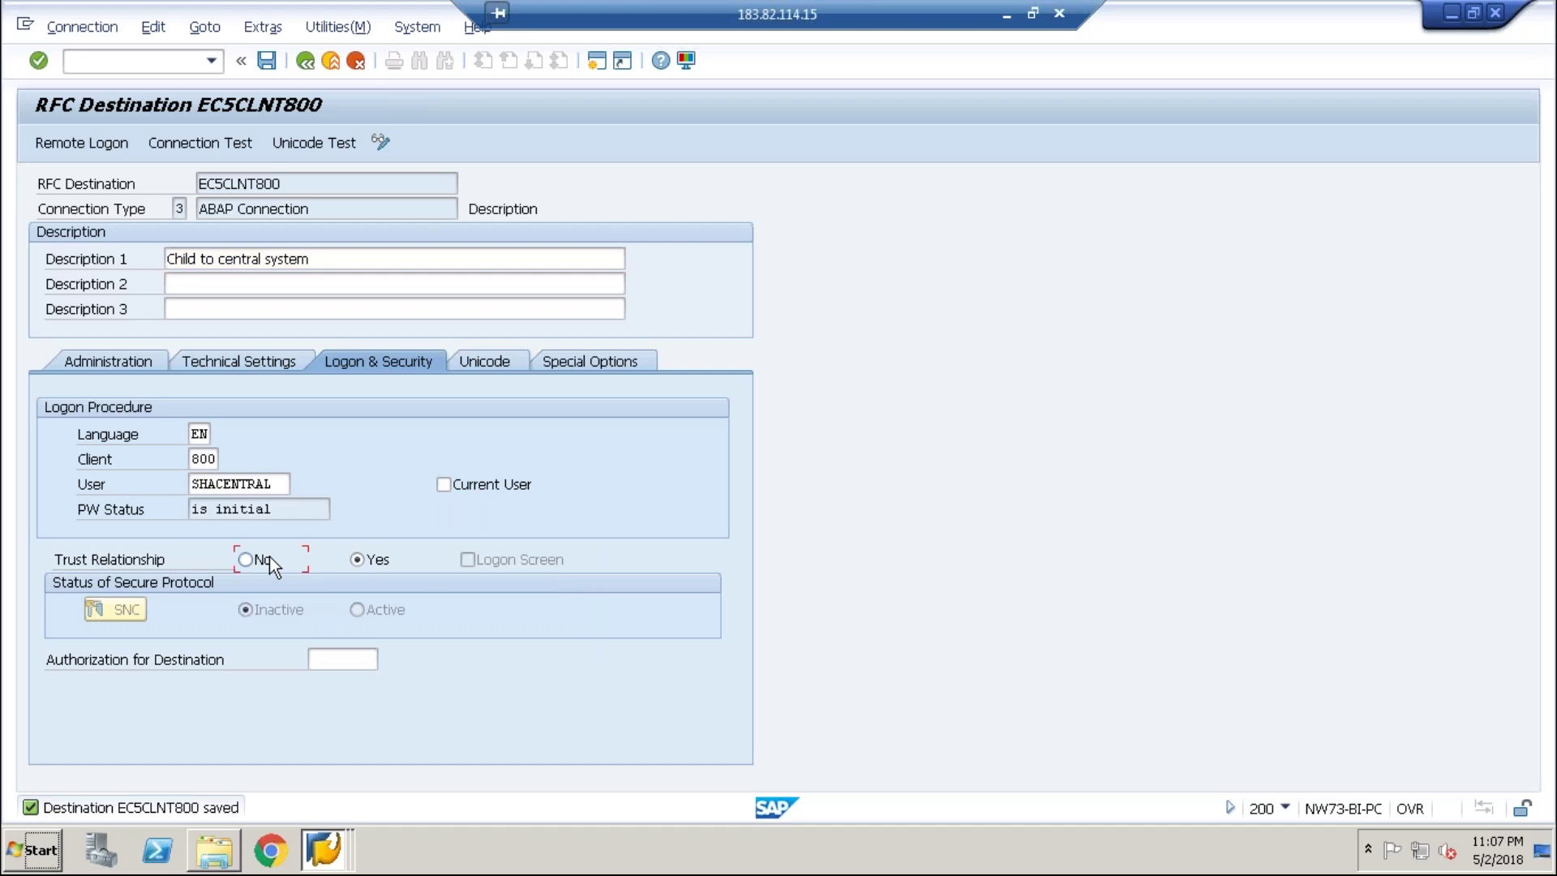
pyautogui.click(273, 486)
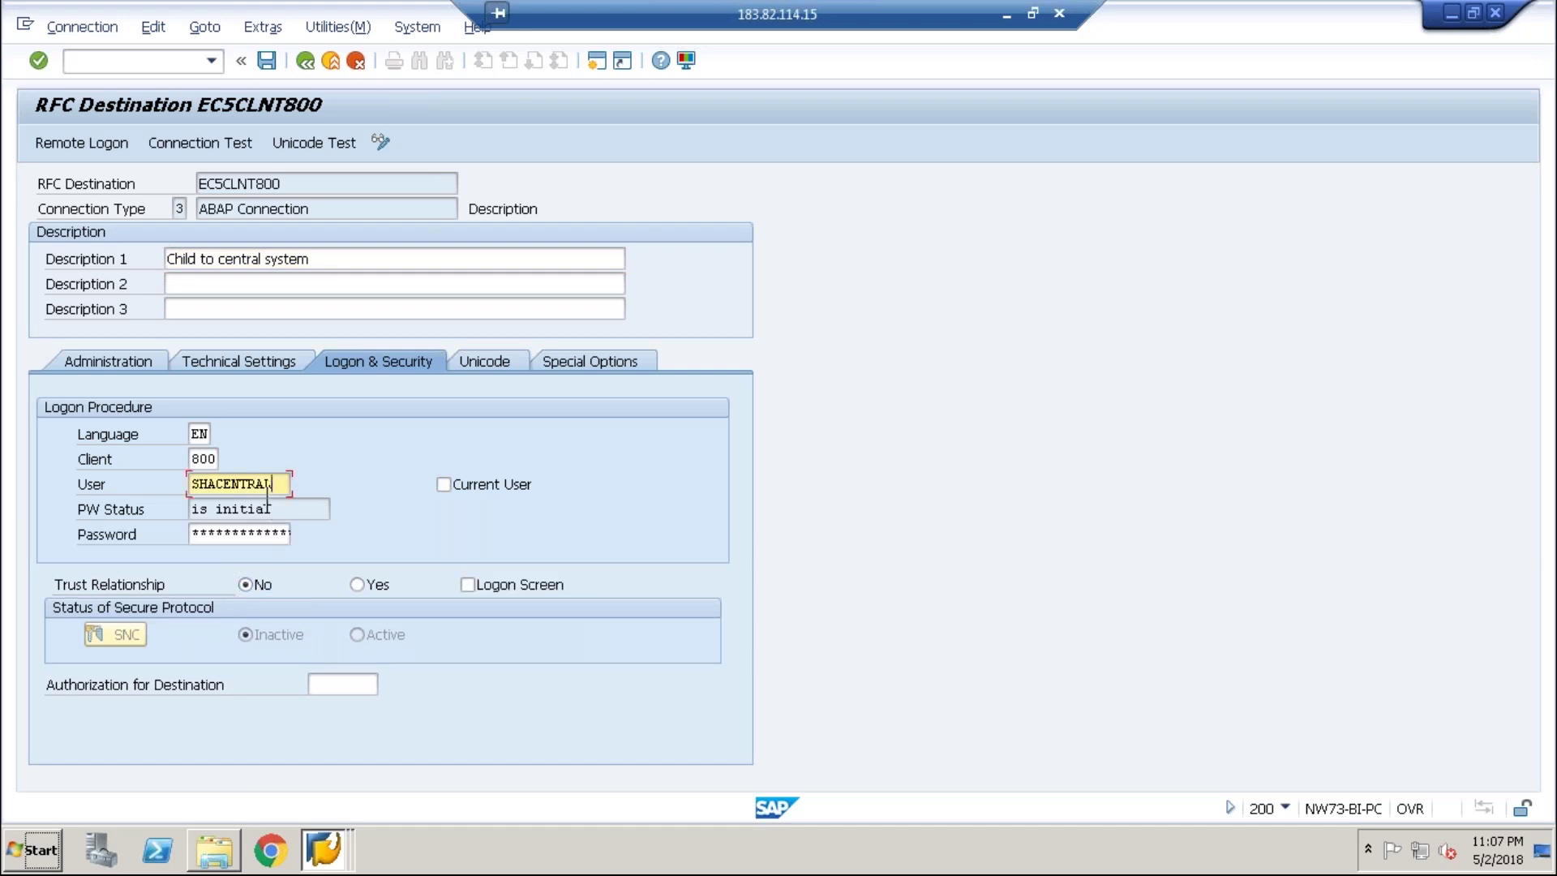
pyautogui.click(236, 534)
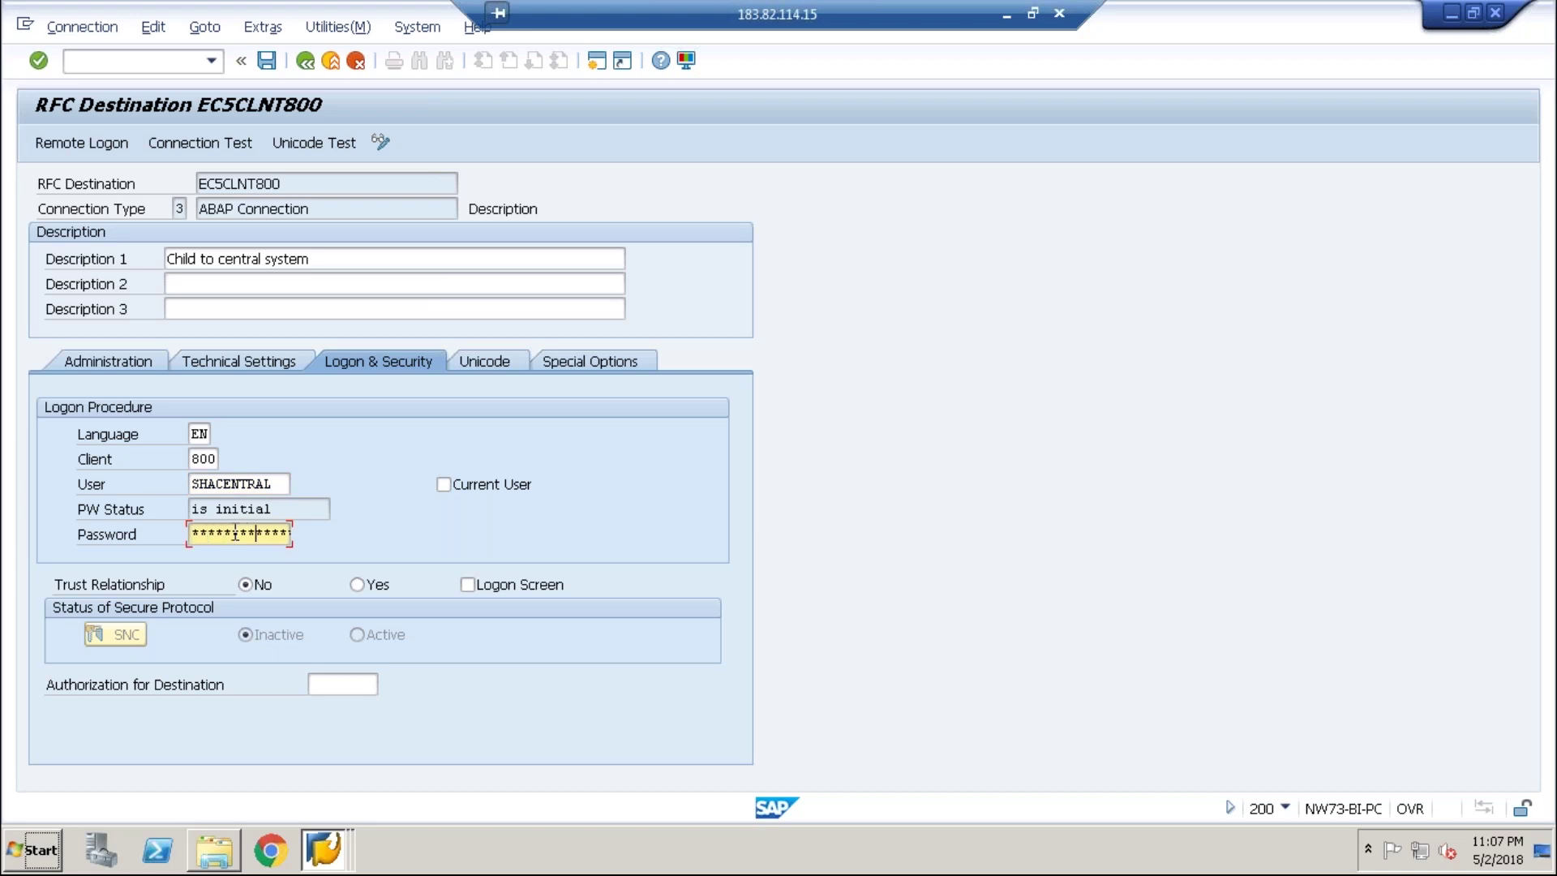
pyautogui.press('Return')
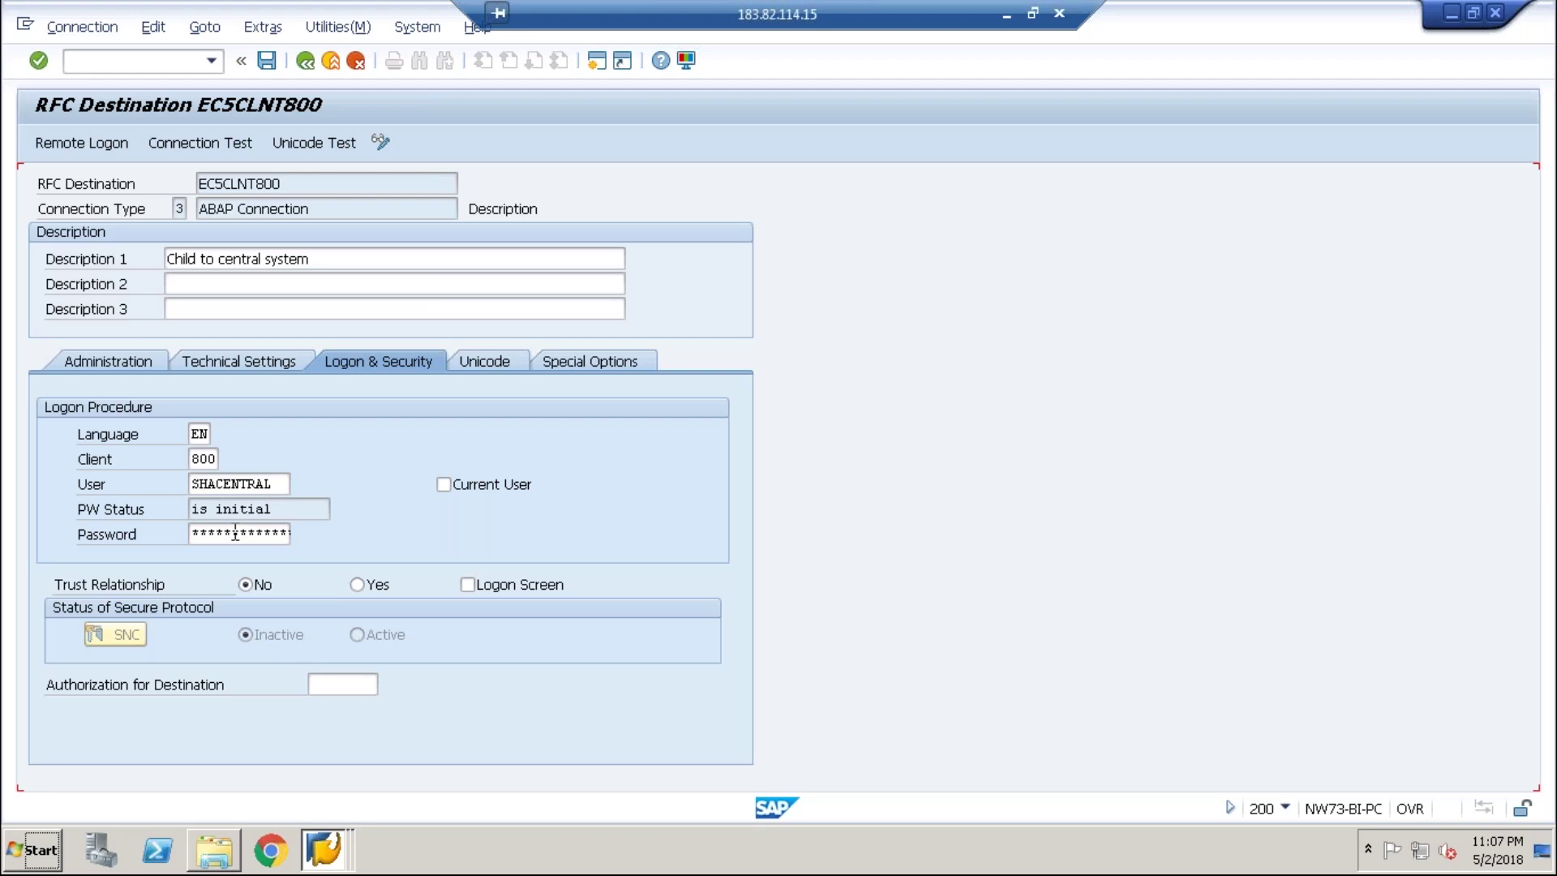
pyautogui.hotkey('ctrl', 's')
# - Run the Connection Test and Authorization Test on EC5CLNT800, returning to the settings after each
pyautogui.click(348, 29)
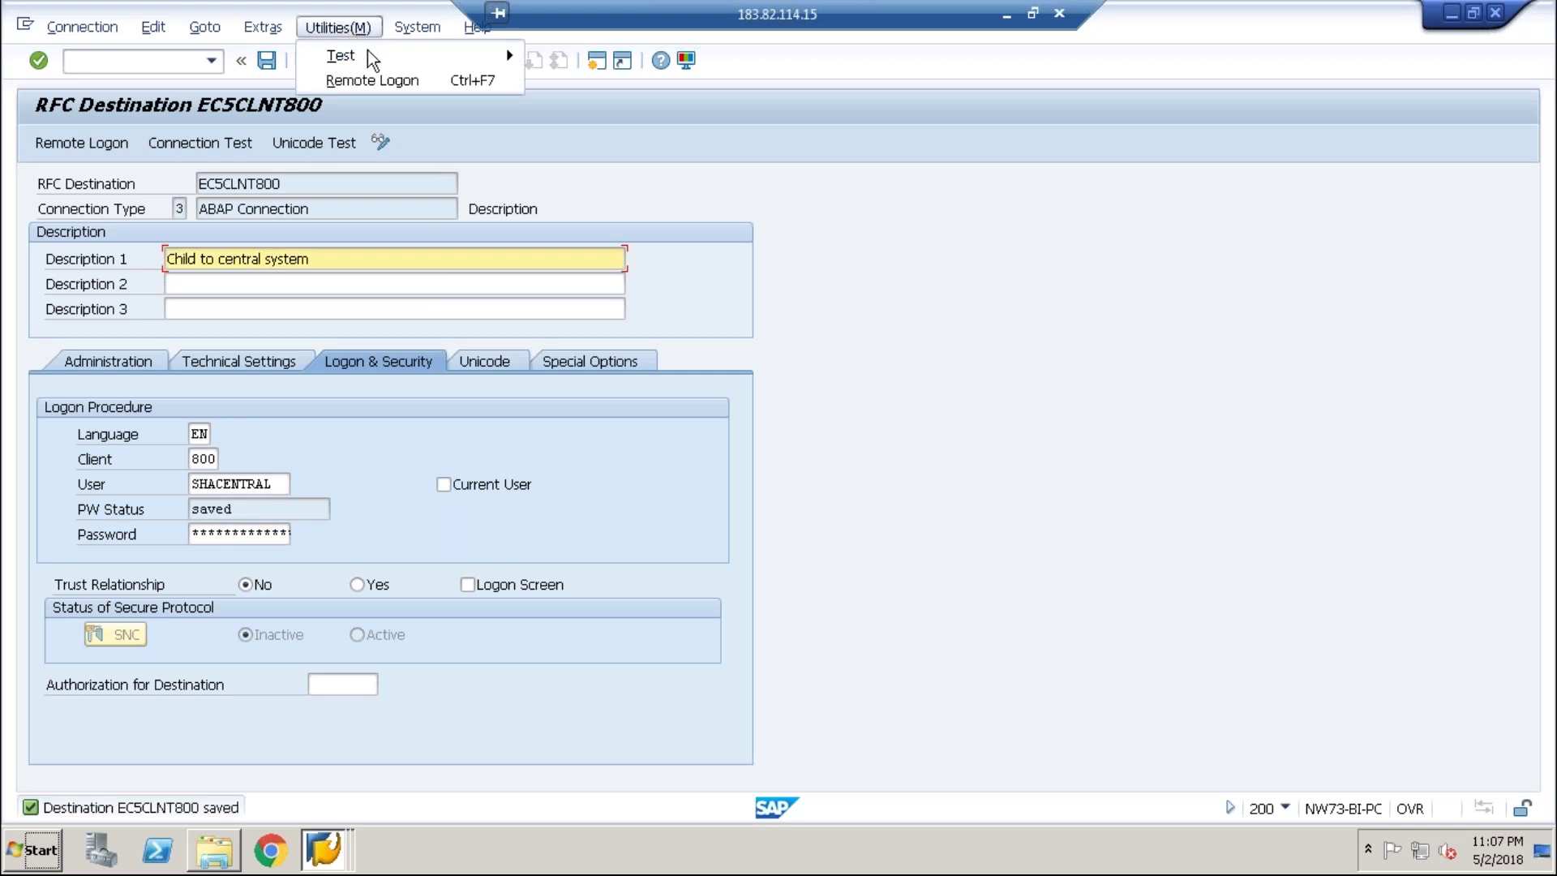
pyautogui.click(569, 60)
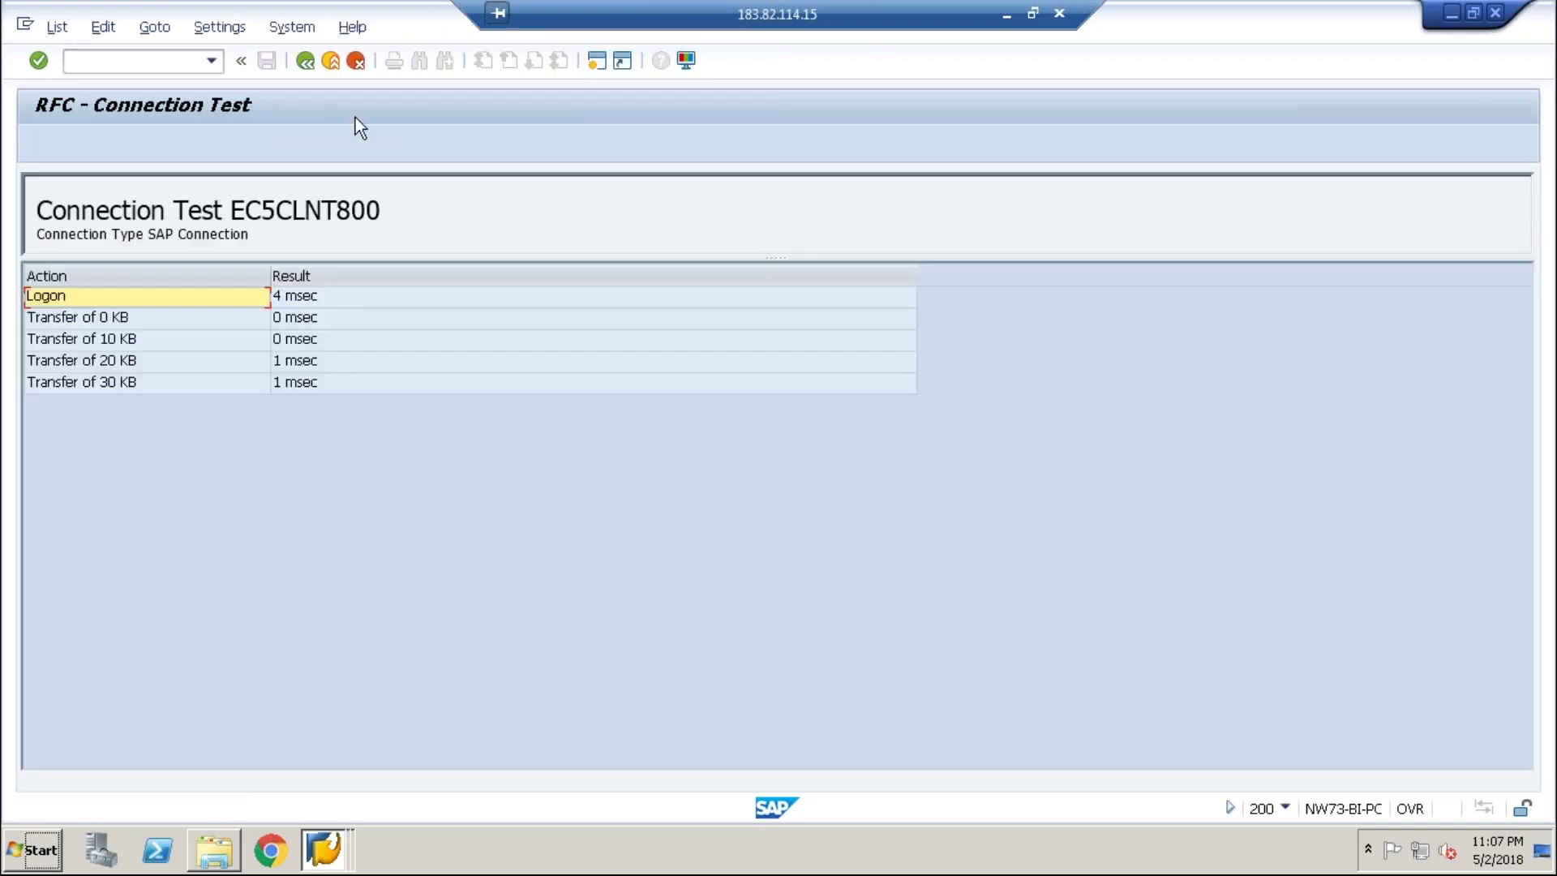
pyautogui.click(308, 59)
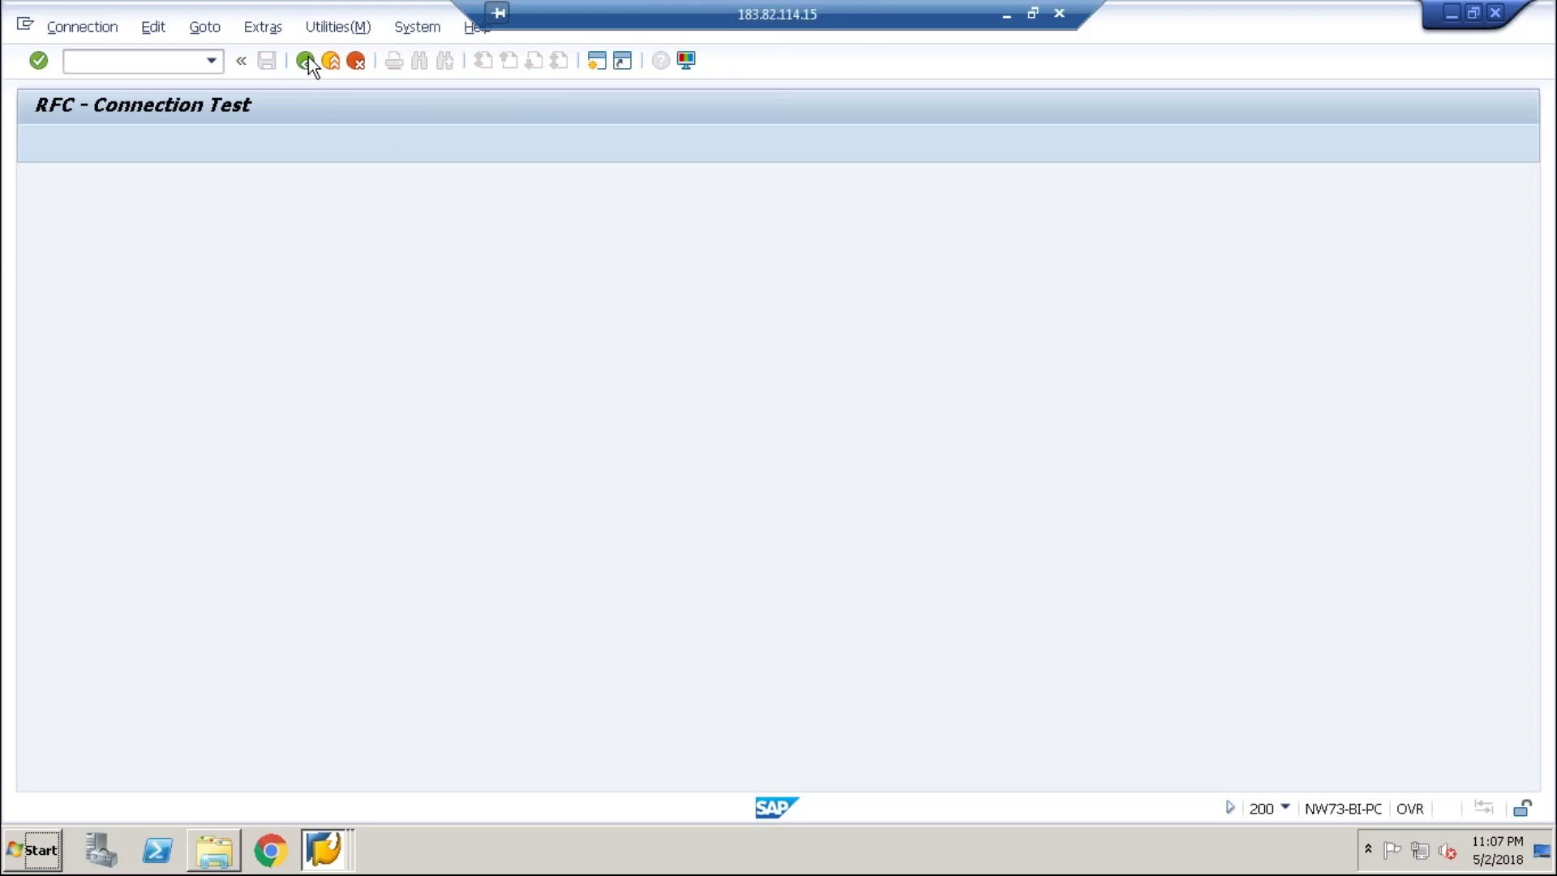
pyautogui.click(367, 29)
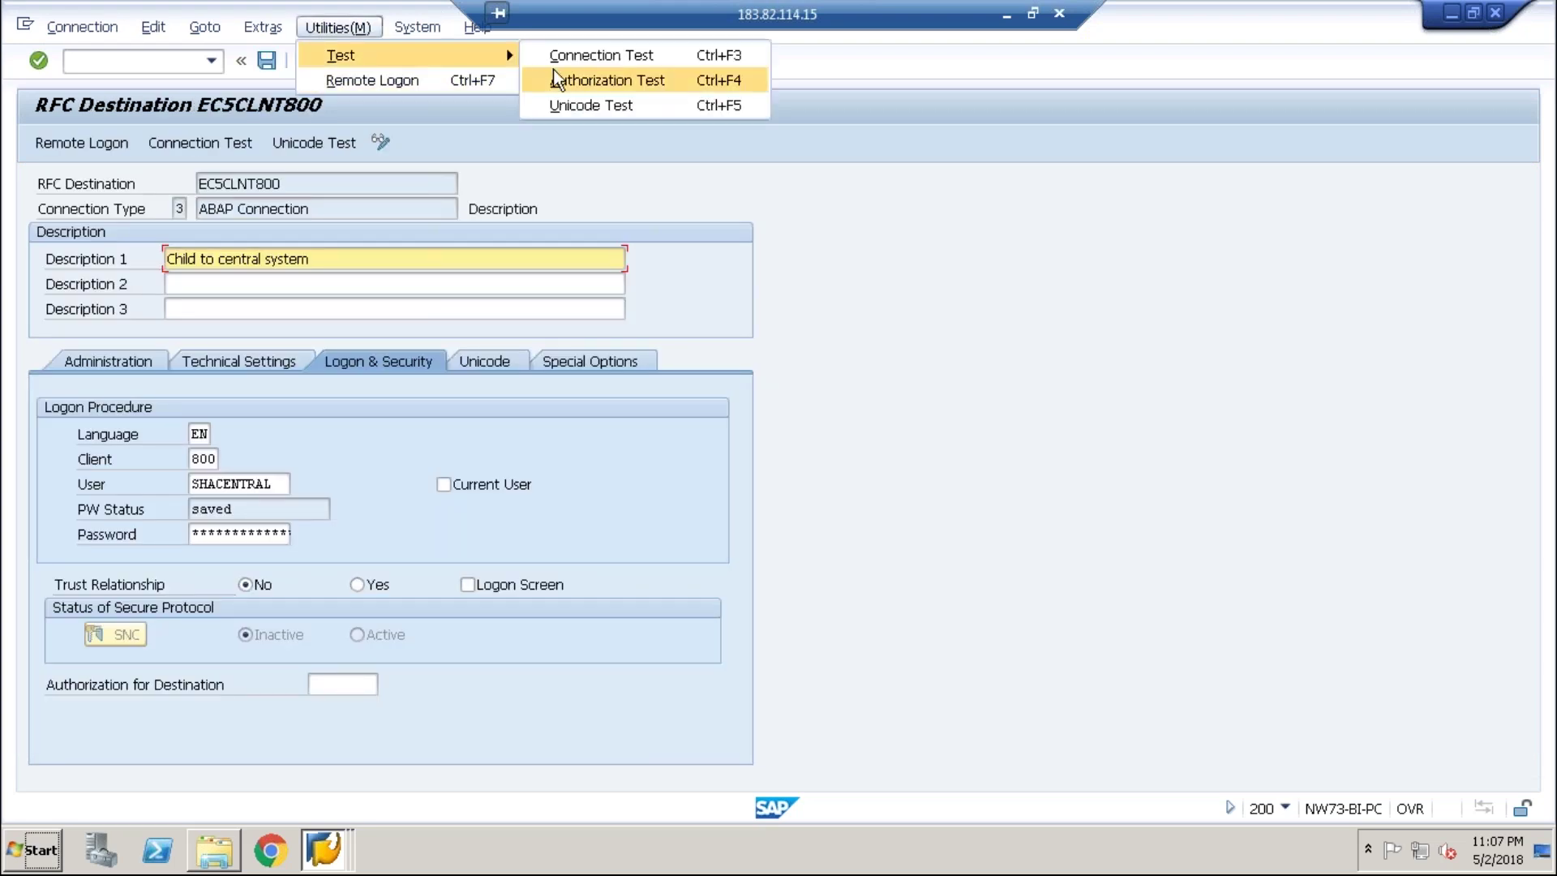
pyautogui.click(557, 73)
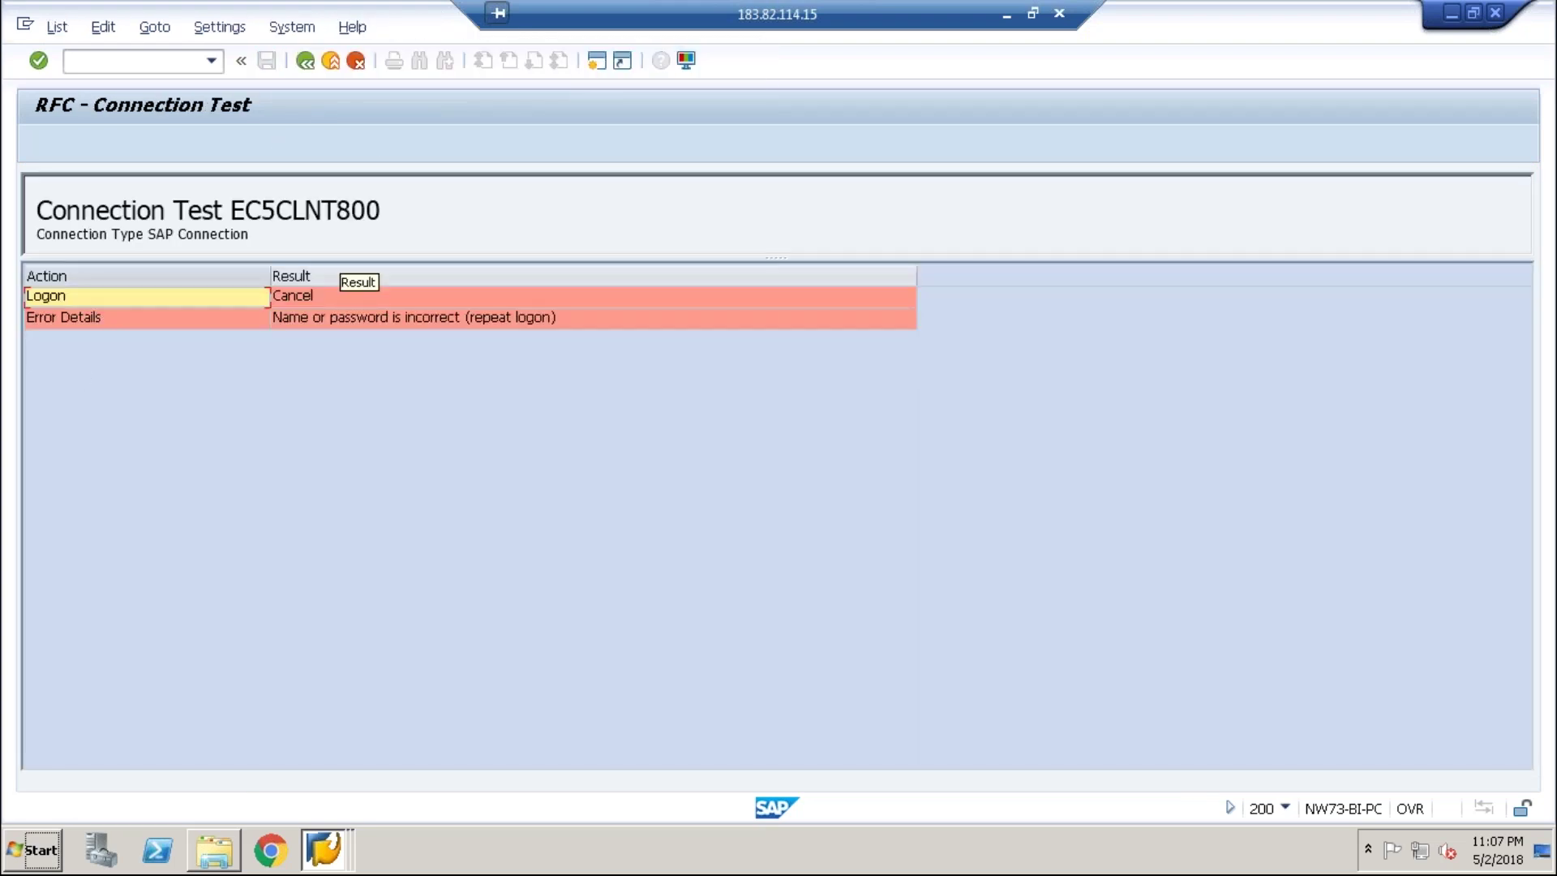
pyautogui.click(305, 64)
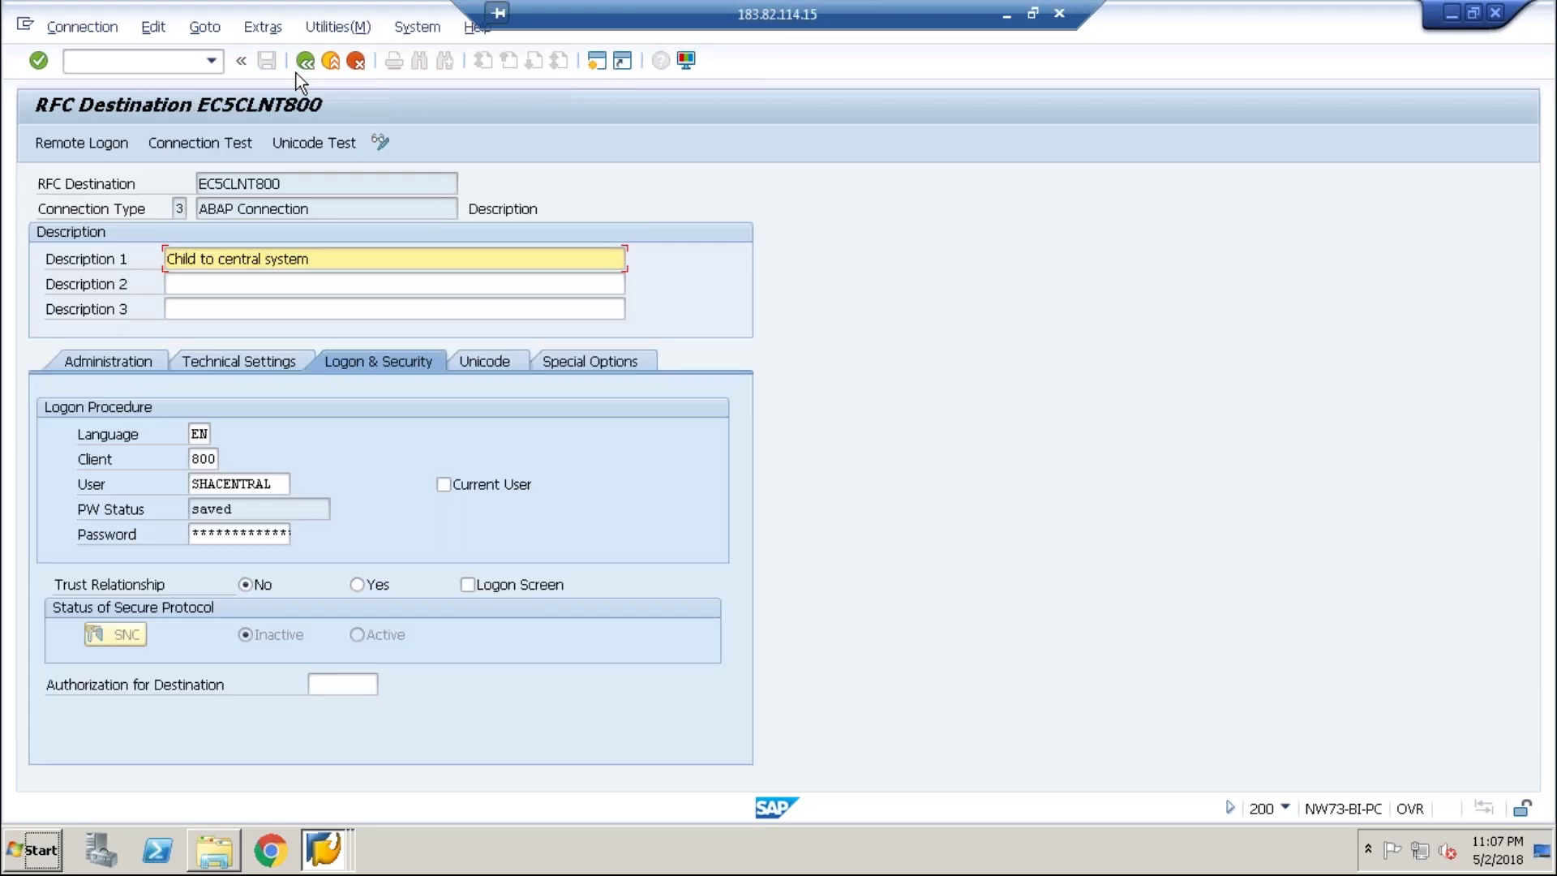
# - In the client 800 session, open user maintenance with /nsu01 and edit the user name field
pyautogui.click(315, 839)
pyautogui.click(321, 770)
pyautogui.write('/')
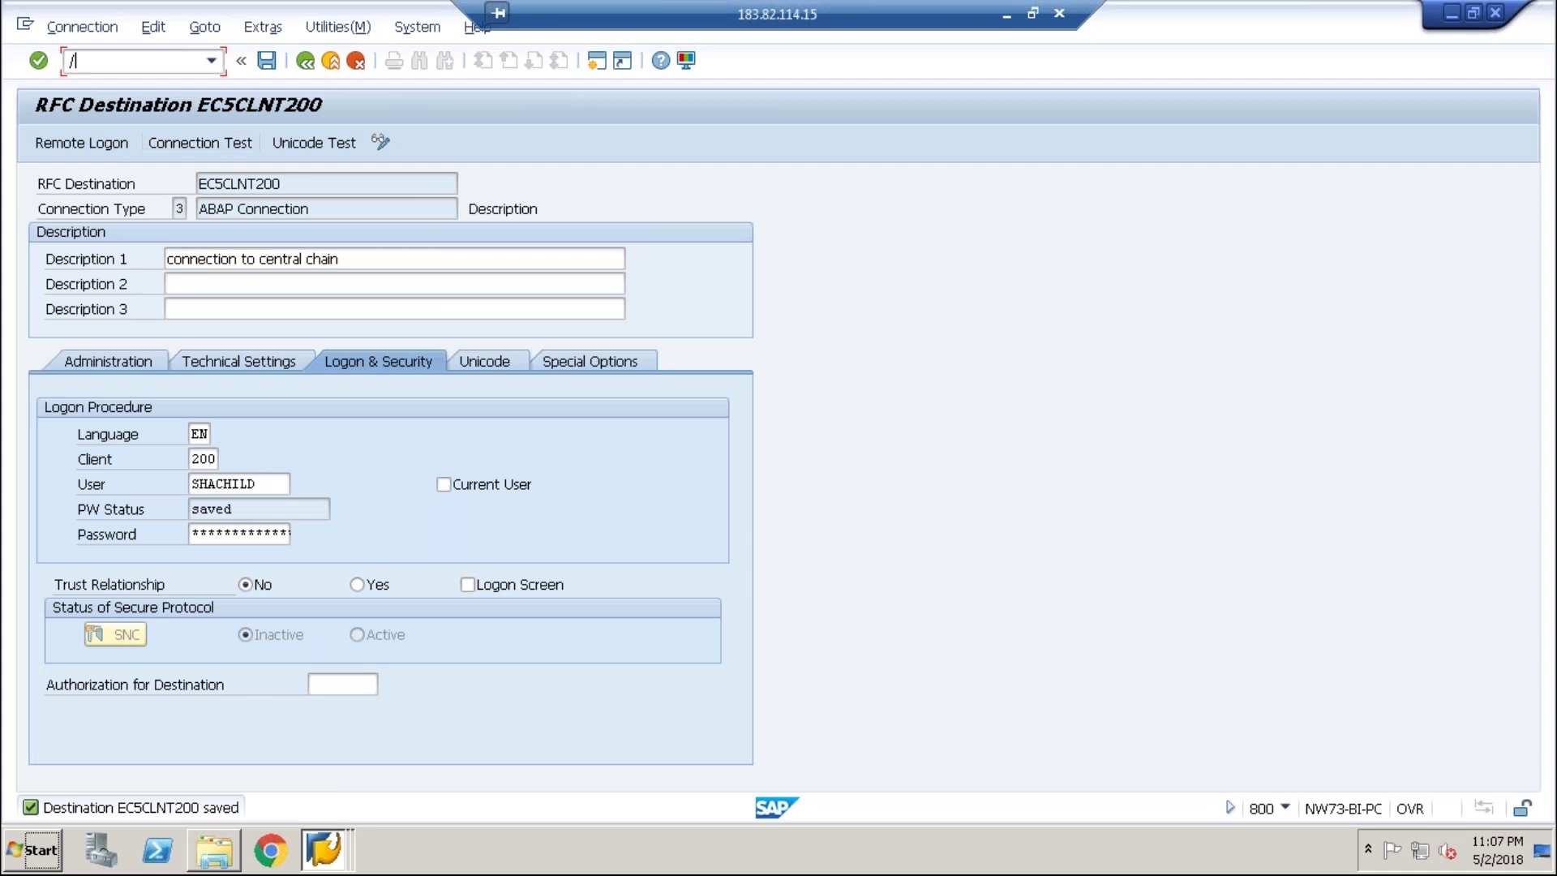
pyautogui.write('nsu01')
pyautogui.press('Return')
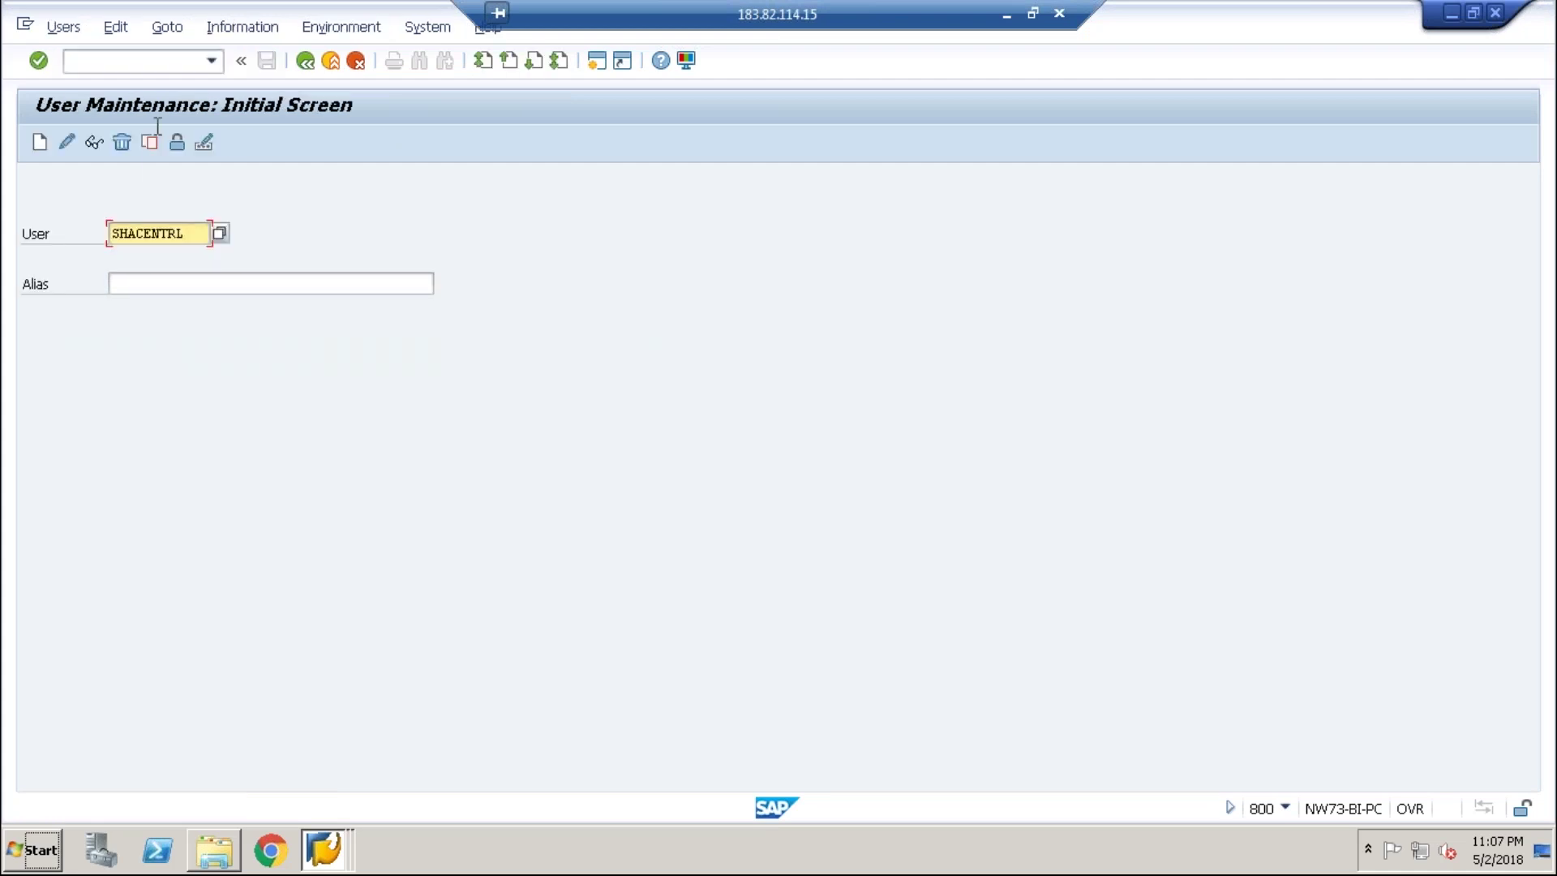
pyautogui.moveTo(204, 234); pyautogui.dragTo(112, 233)
pyautogui.click(112, 233)
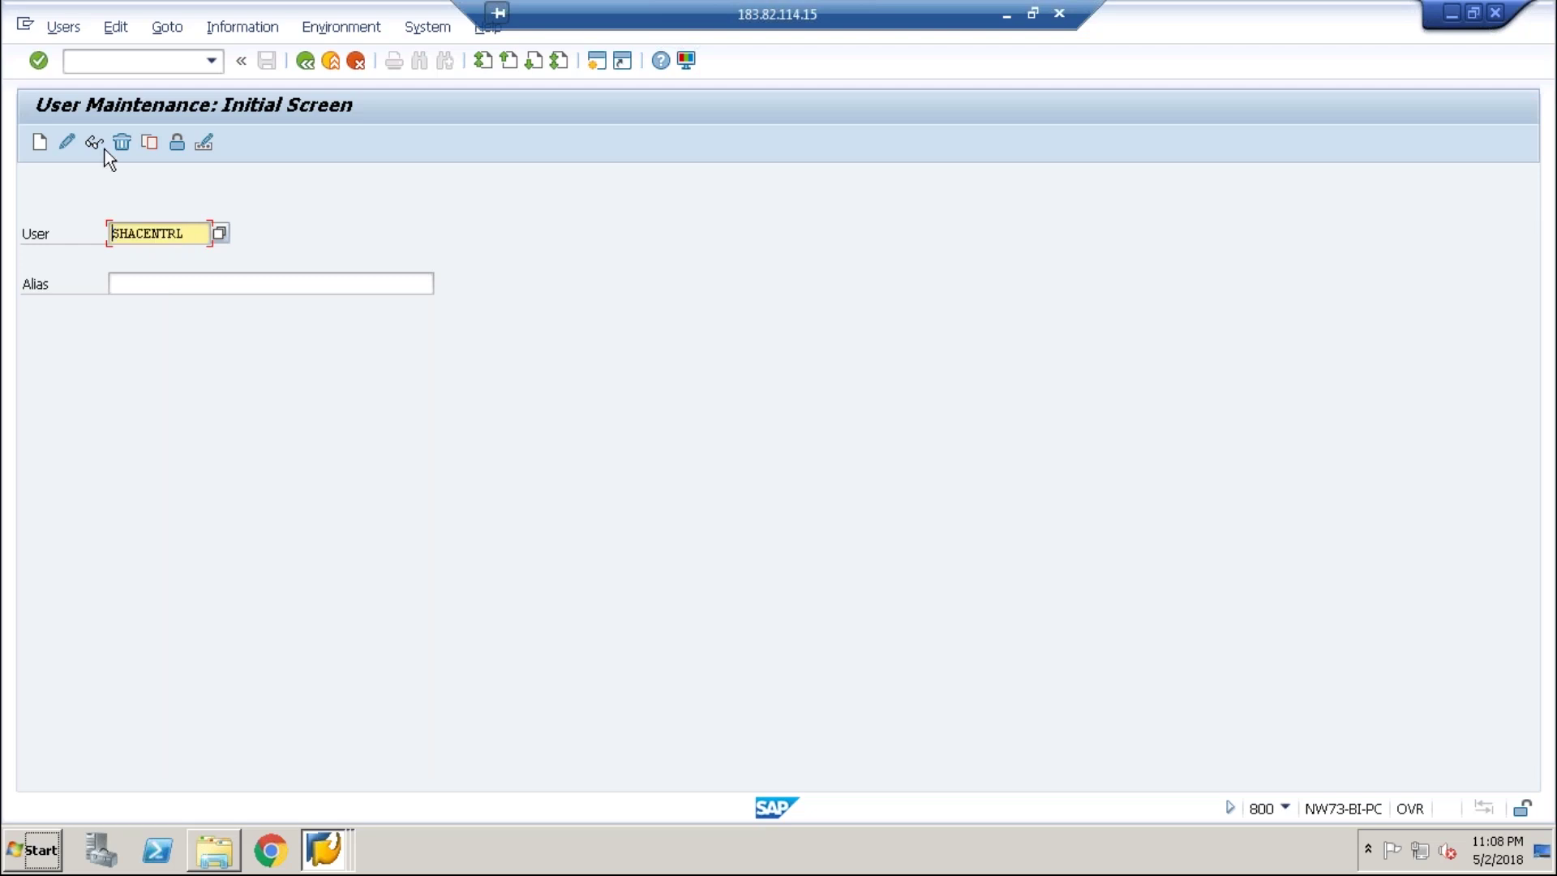
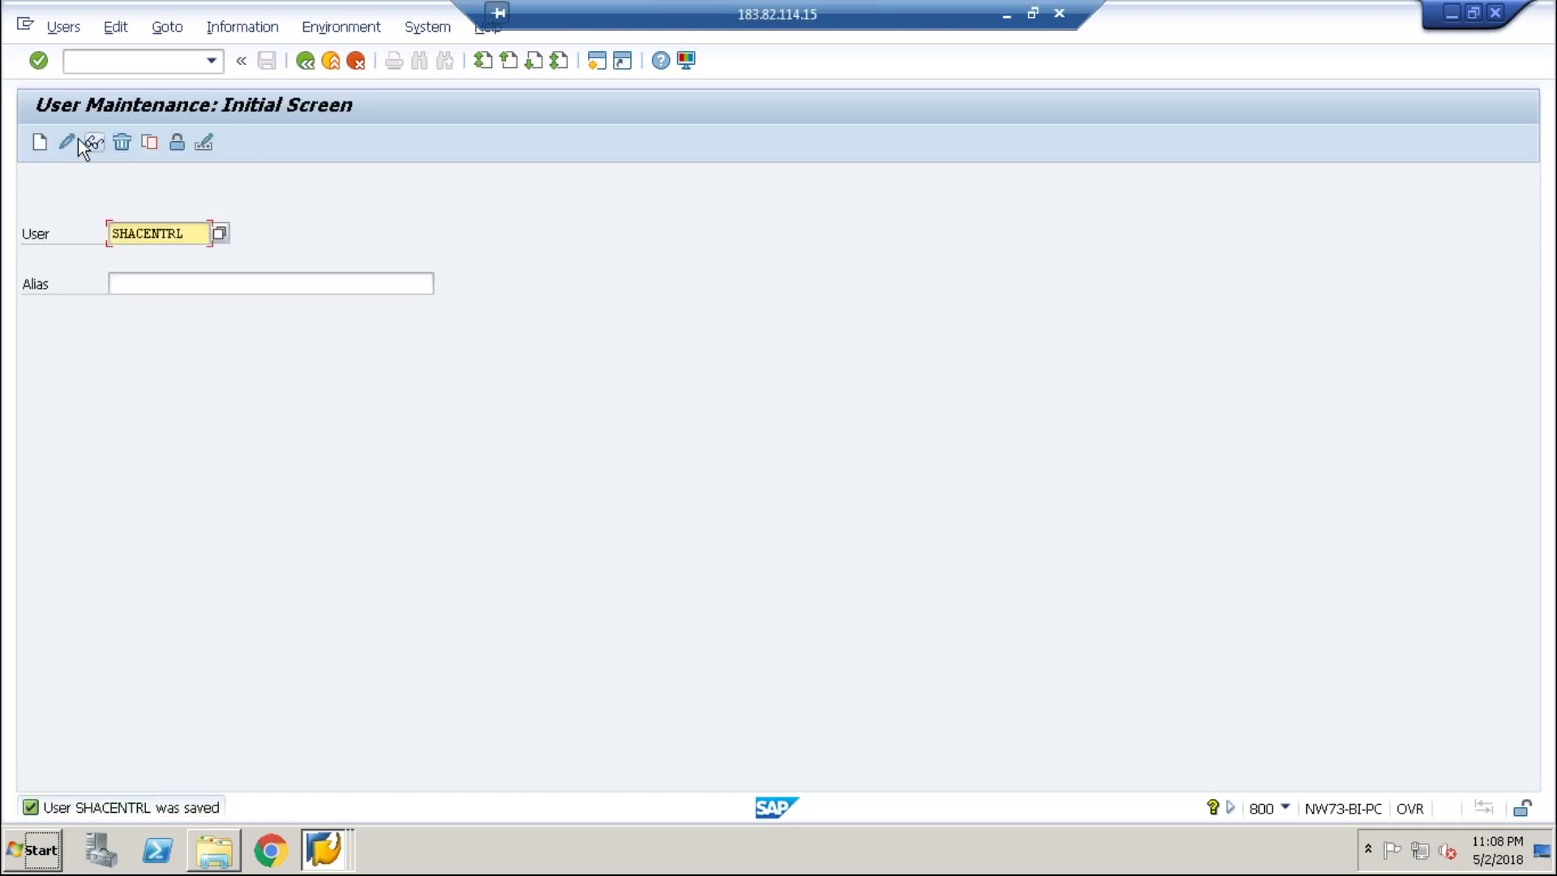
# - Confirm that user SHACENTRL holds the SAP_ALL profile in SU01, then go back
pyautogui.click(68, 142)
pyautogui.click(565, 258)
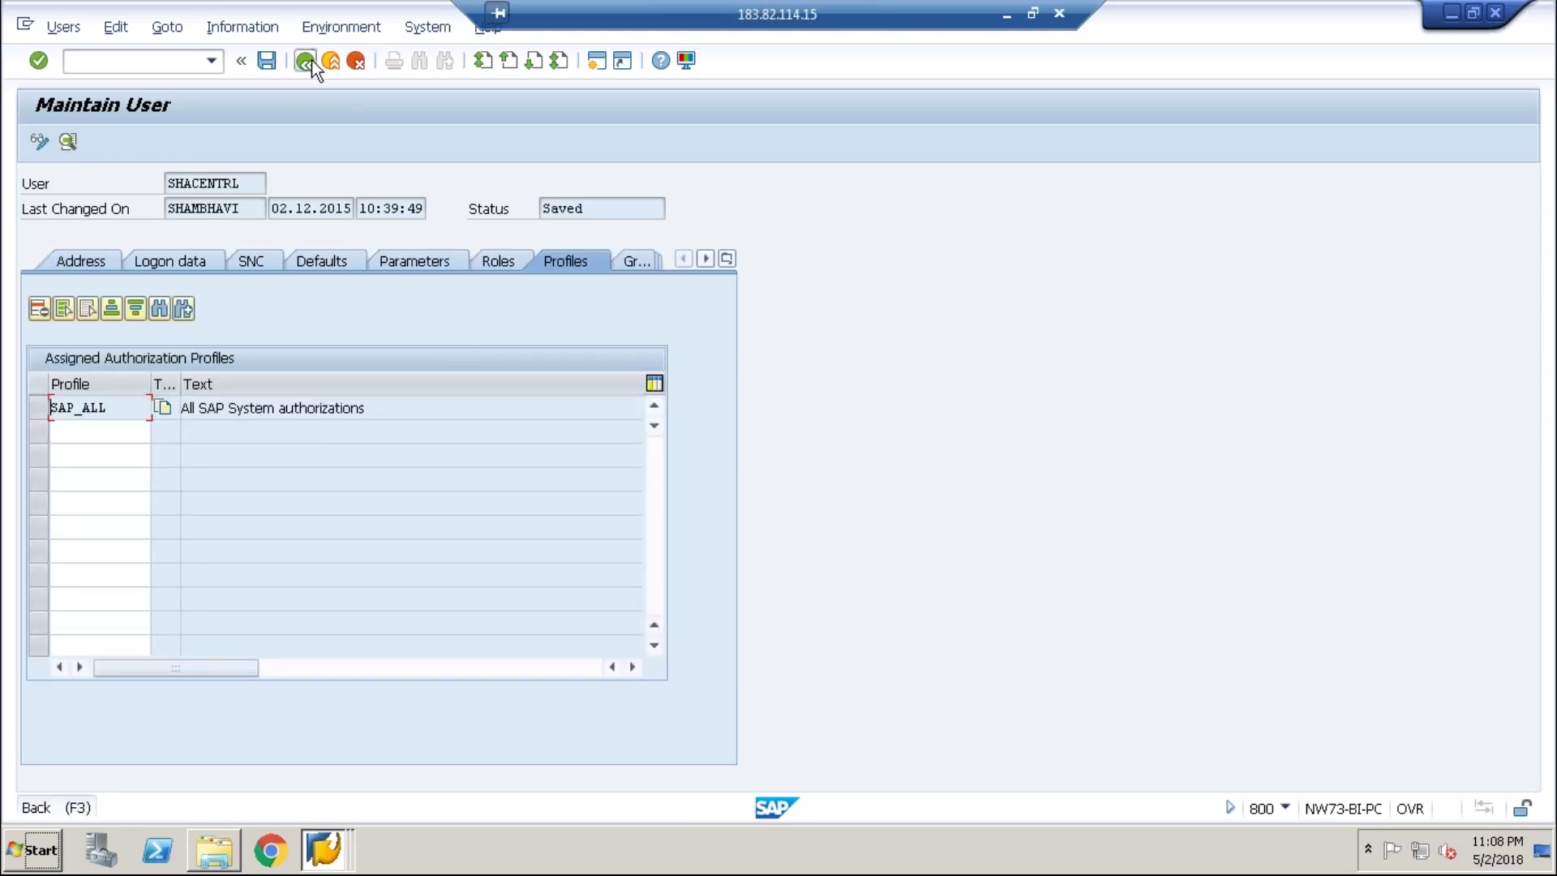
pyautogui.click(305, 61)
# - Bring the RFC Destination EC5CLNT800 window to the front
pyautogui.click(324, 868)
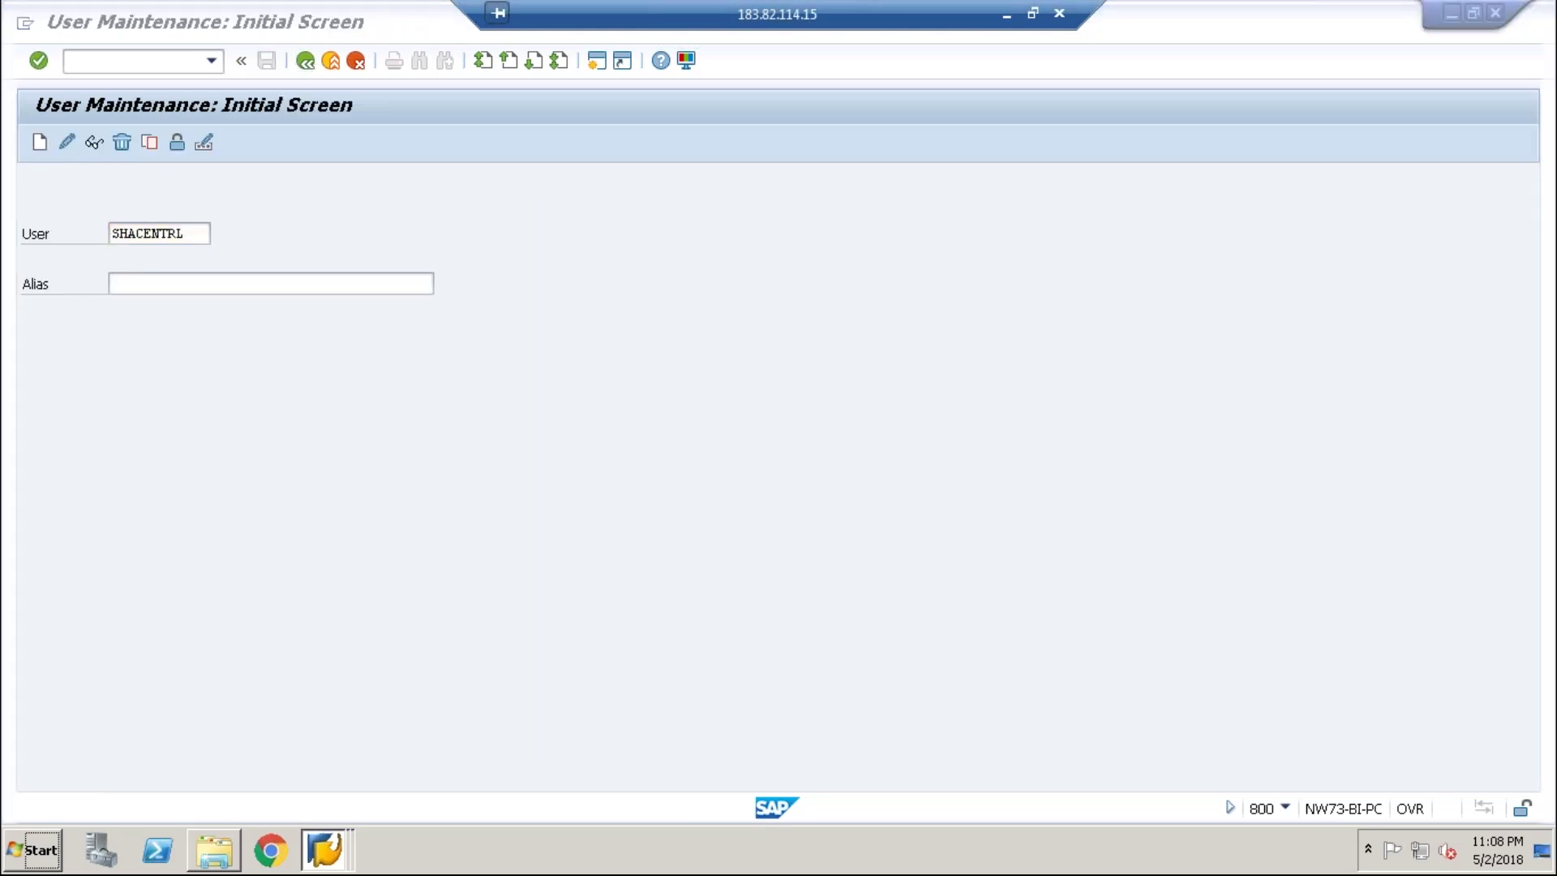
pyautogui.click(325, 868)
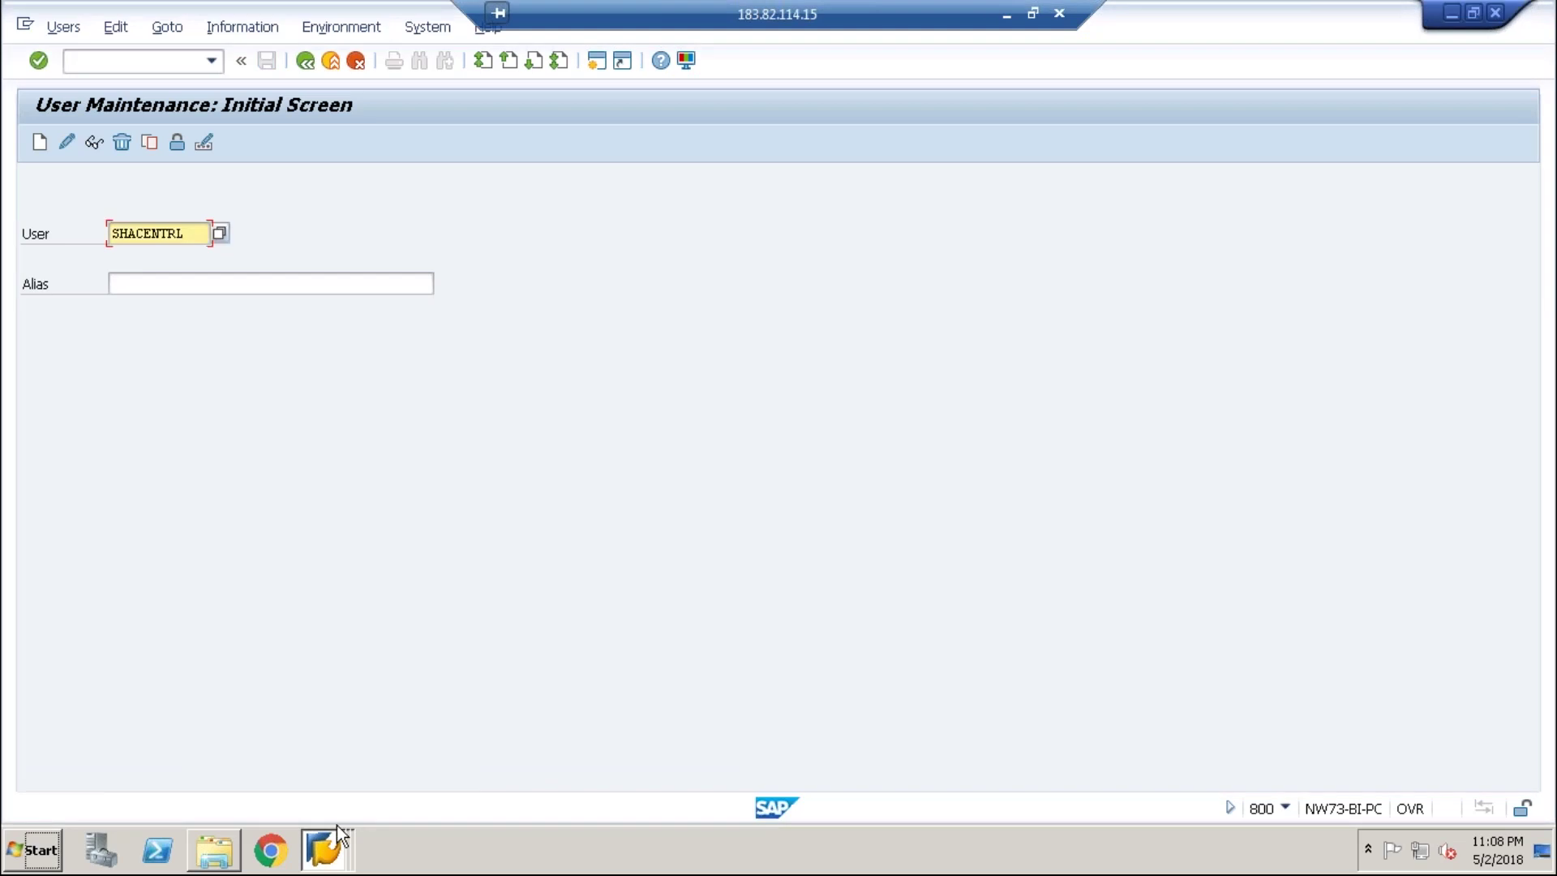
pyautogui.click(324, 866)
pyautogui.click(321, 793)
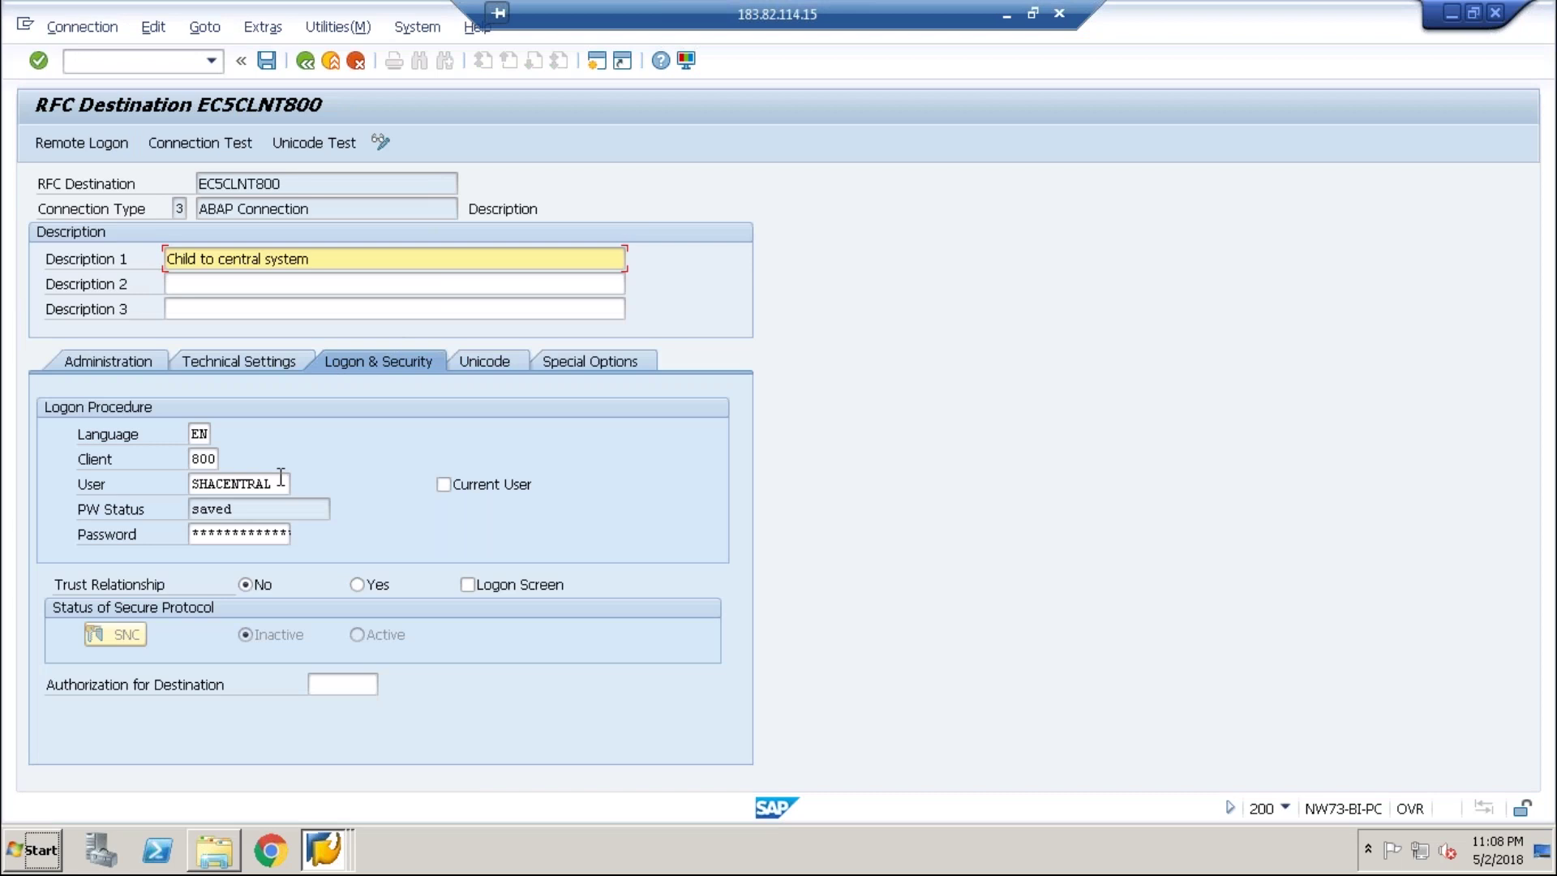
# - Set the destination's logon user to SHACENTRL, re-enter the password, and save
pyautogui.click(275, 483)
pyautogui.press('BackSpace')
pyautogui.press('BackSpace')
pyautogui.write('L')
pyautogui.press('Tab')
pyautogui.press('Tab')
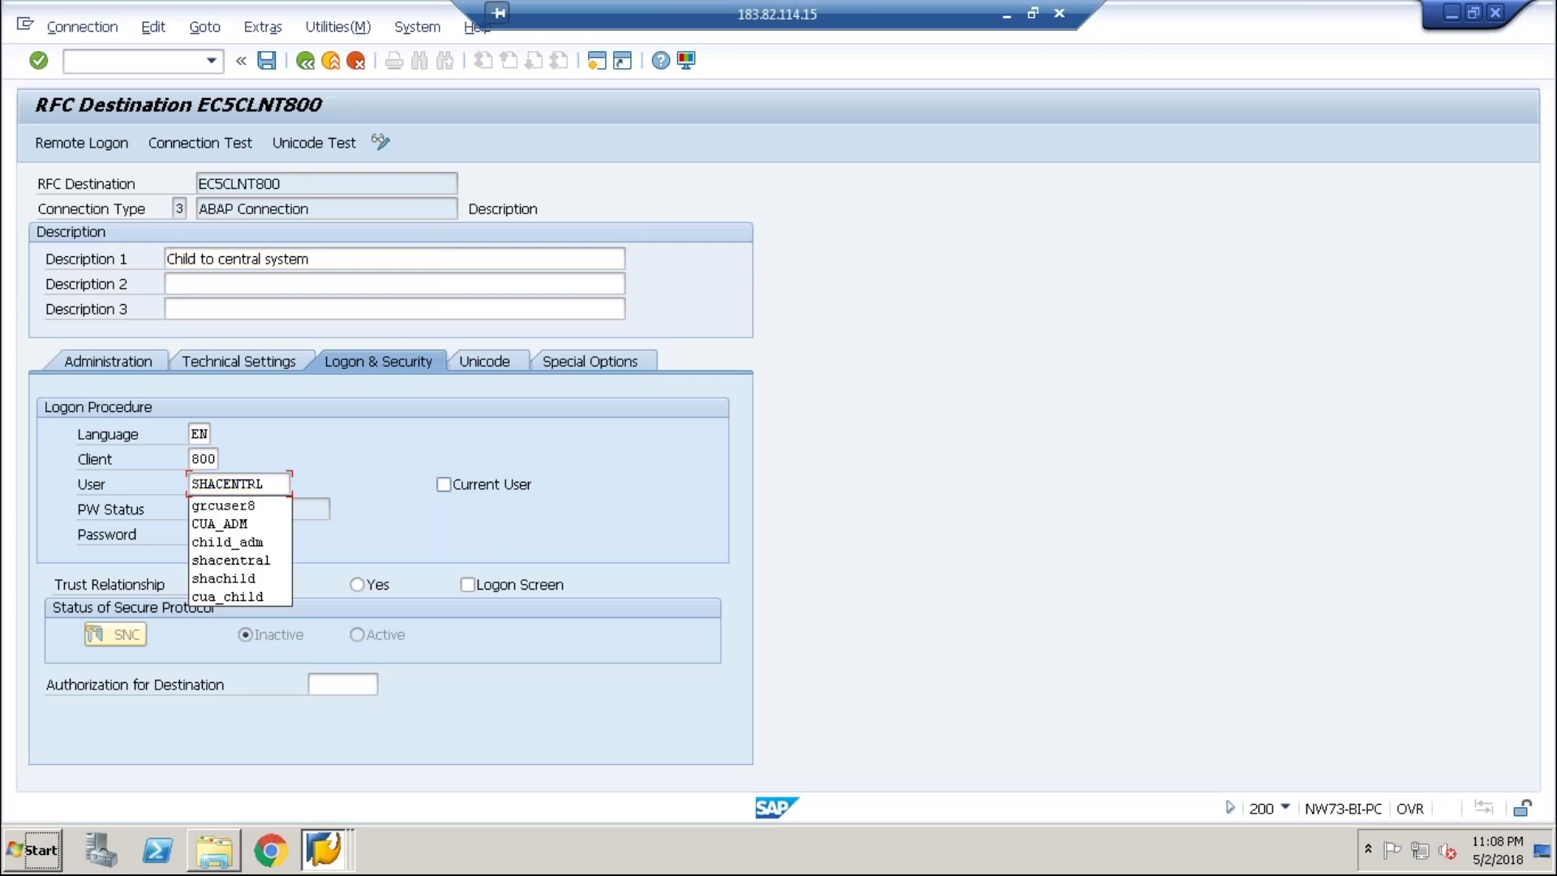
pyautogui.press('Right')
pyautogui.press('Right')
pyautogui.press('Right')
pyautogui.press('Right')
pyautogui.press('Right')
pyautogui.press('Right')
pyautogui.press('Right')
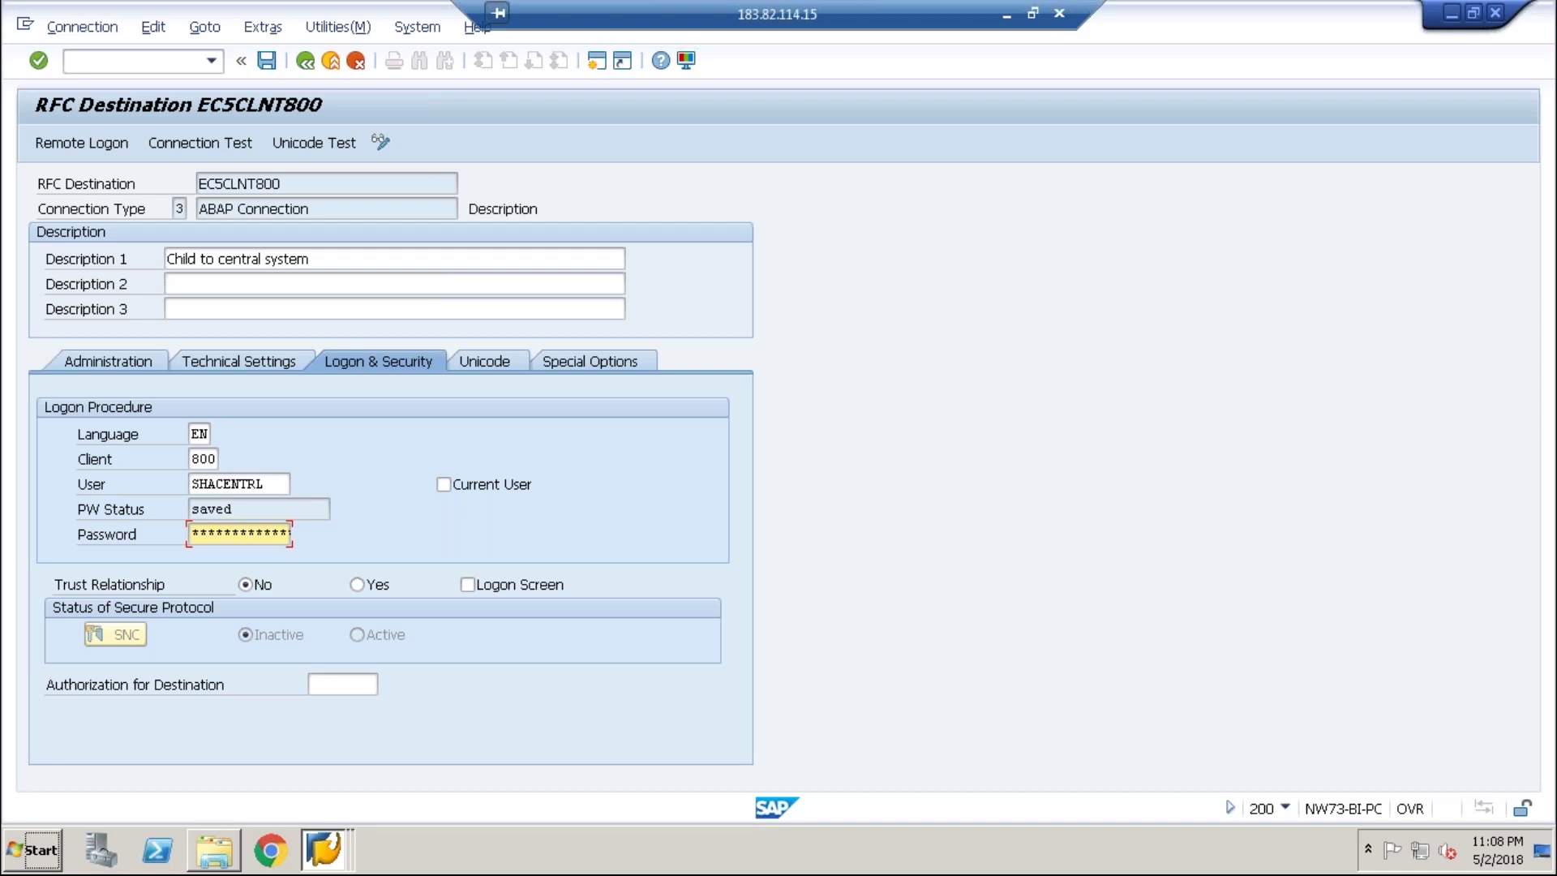
pyautogui.press('Tab')
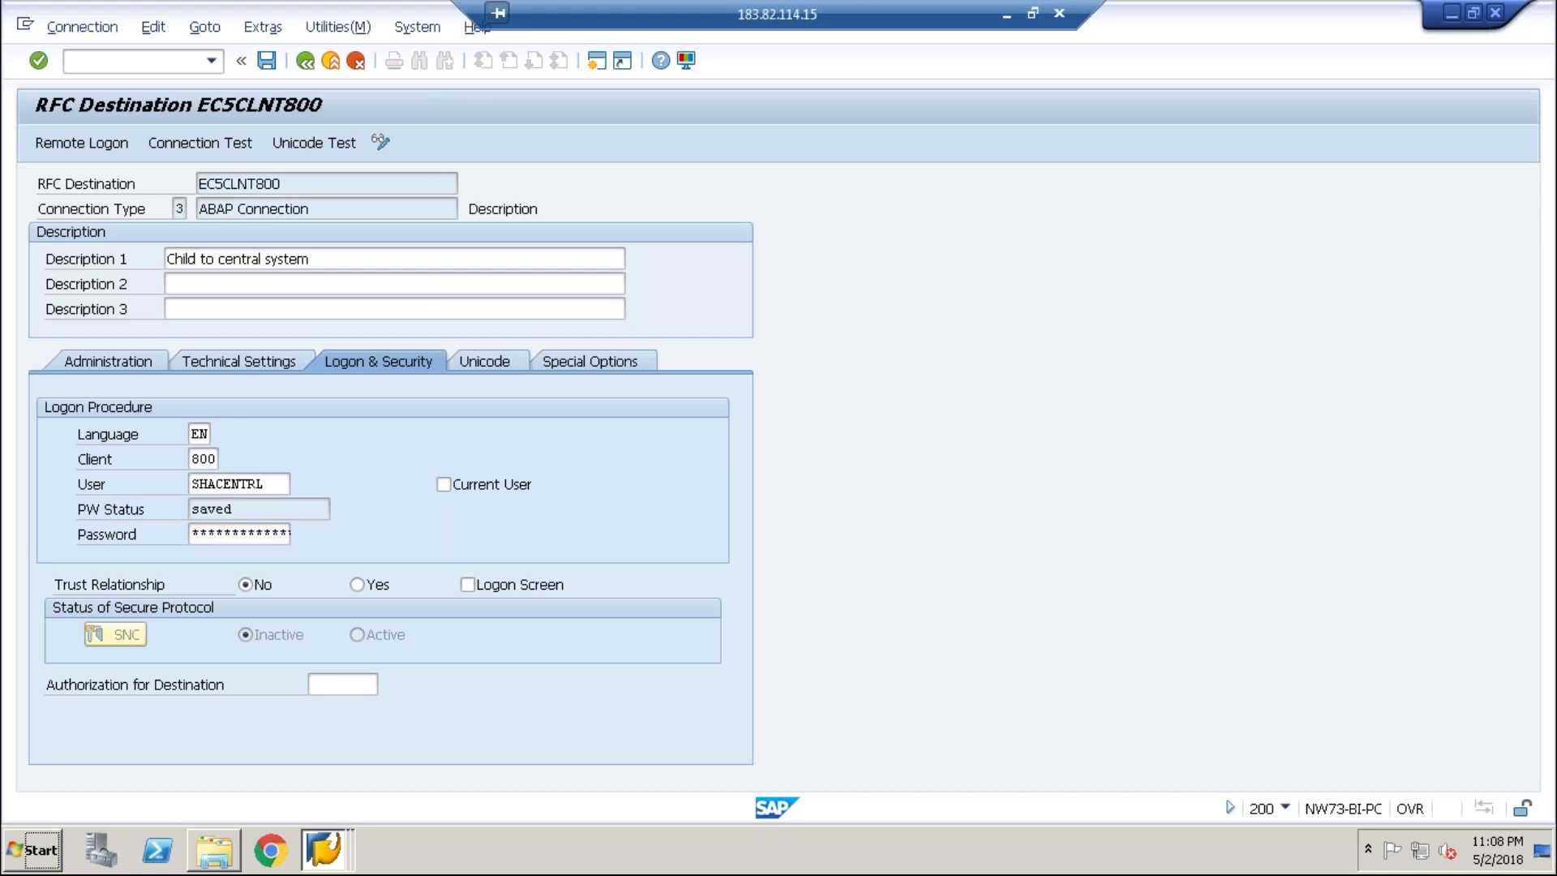
pyautogui.hotkey('ctrl', 's')
pyautogui.press('Return')
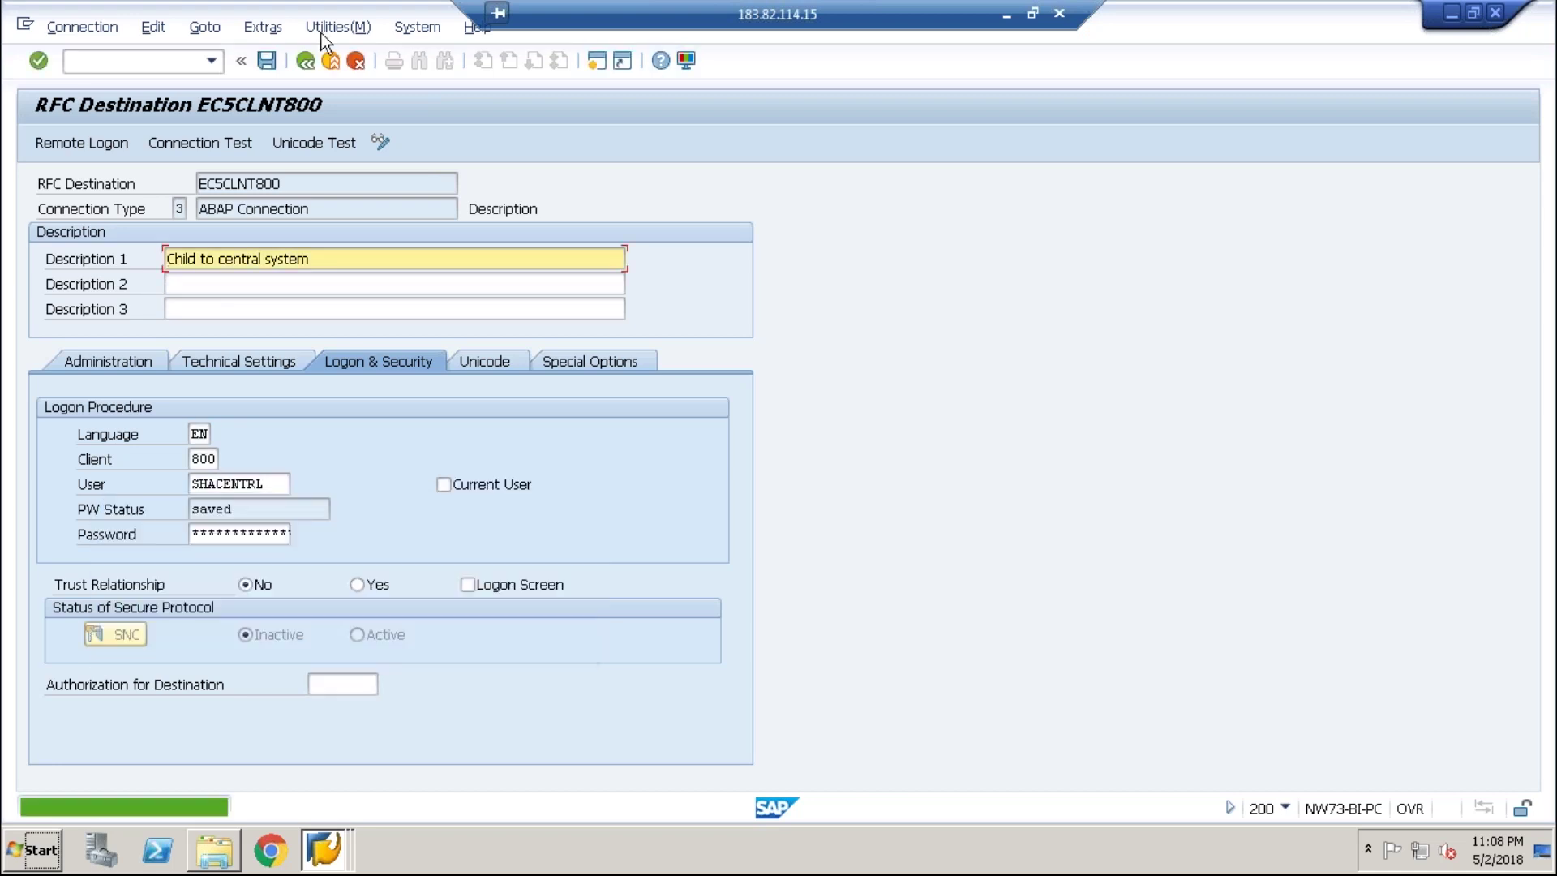
# - Run a successful connection test on EC5CLNT800, then switch to the User Maintenance window
pyautogui.click(324, 27)
pyautogui.moveTo(503, 55)
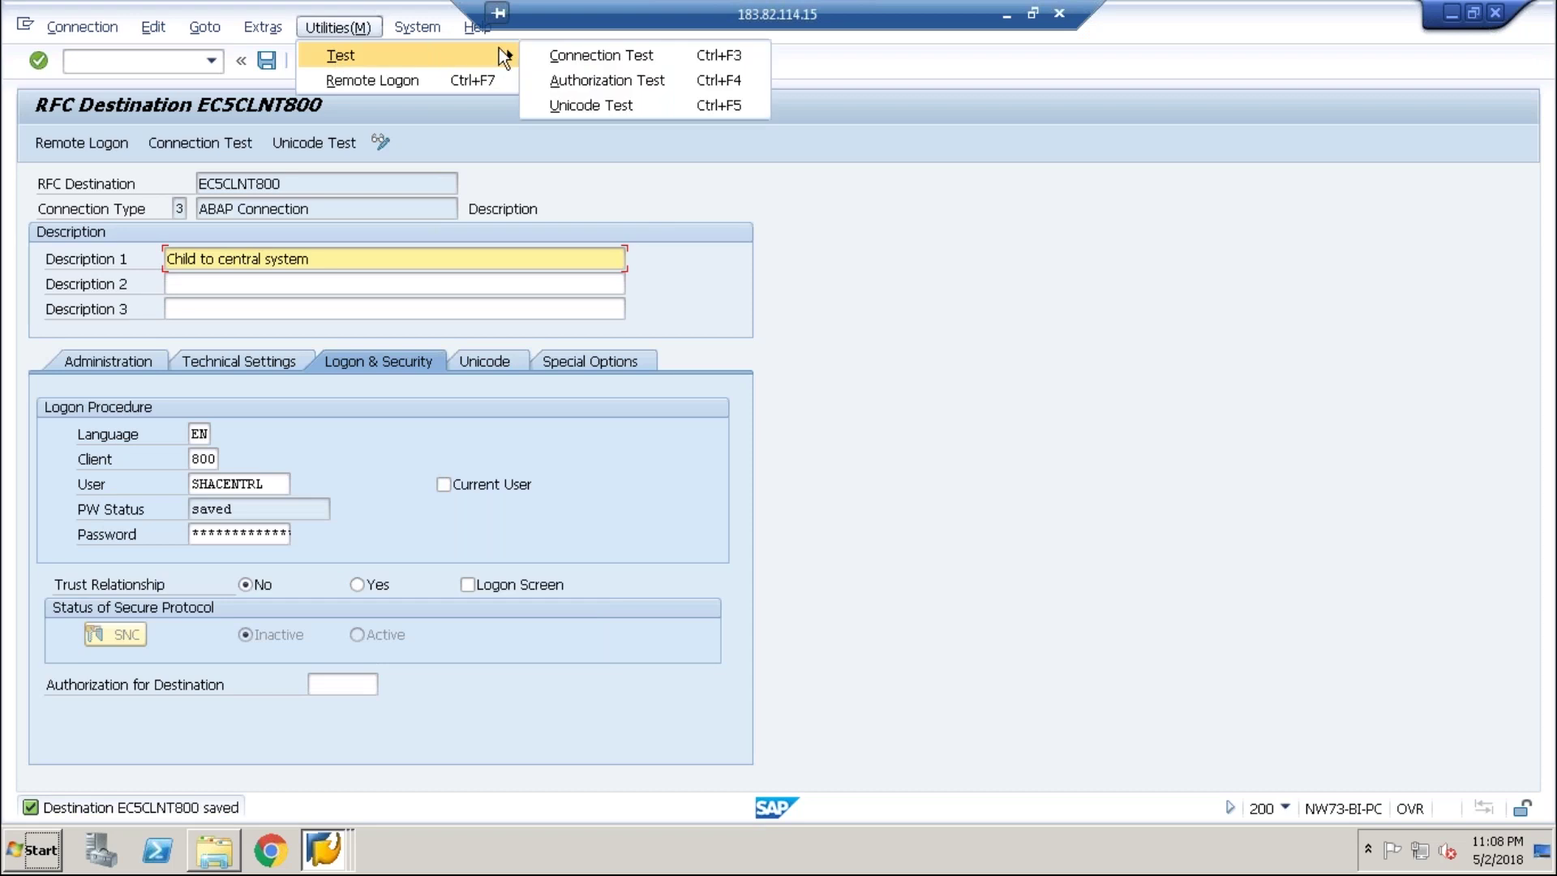
pyautogui.click(582, 57)
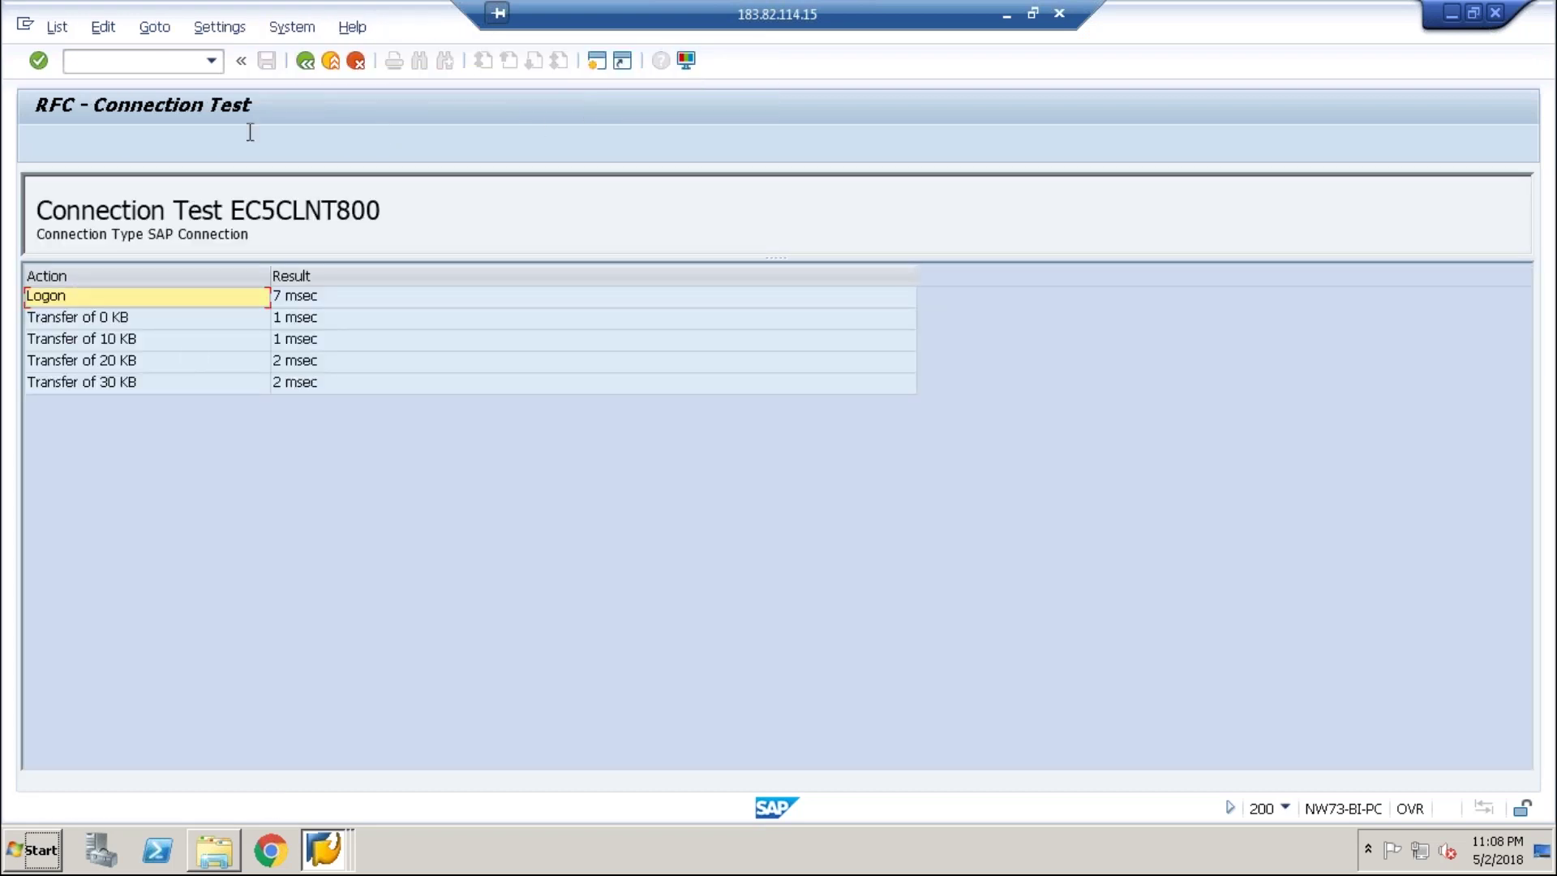
pyautogui.click(305, 60)
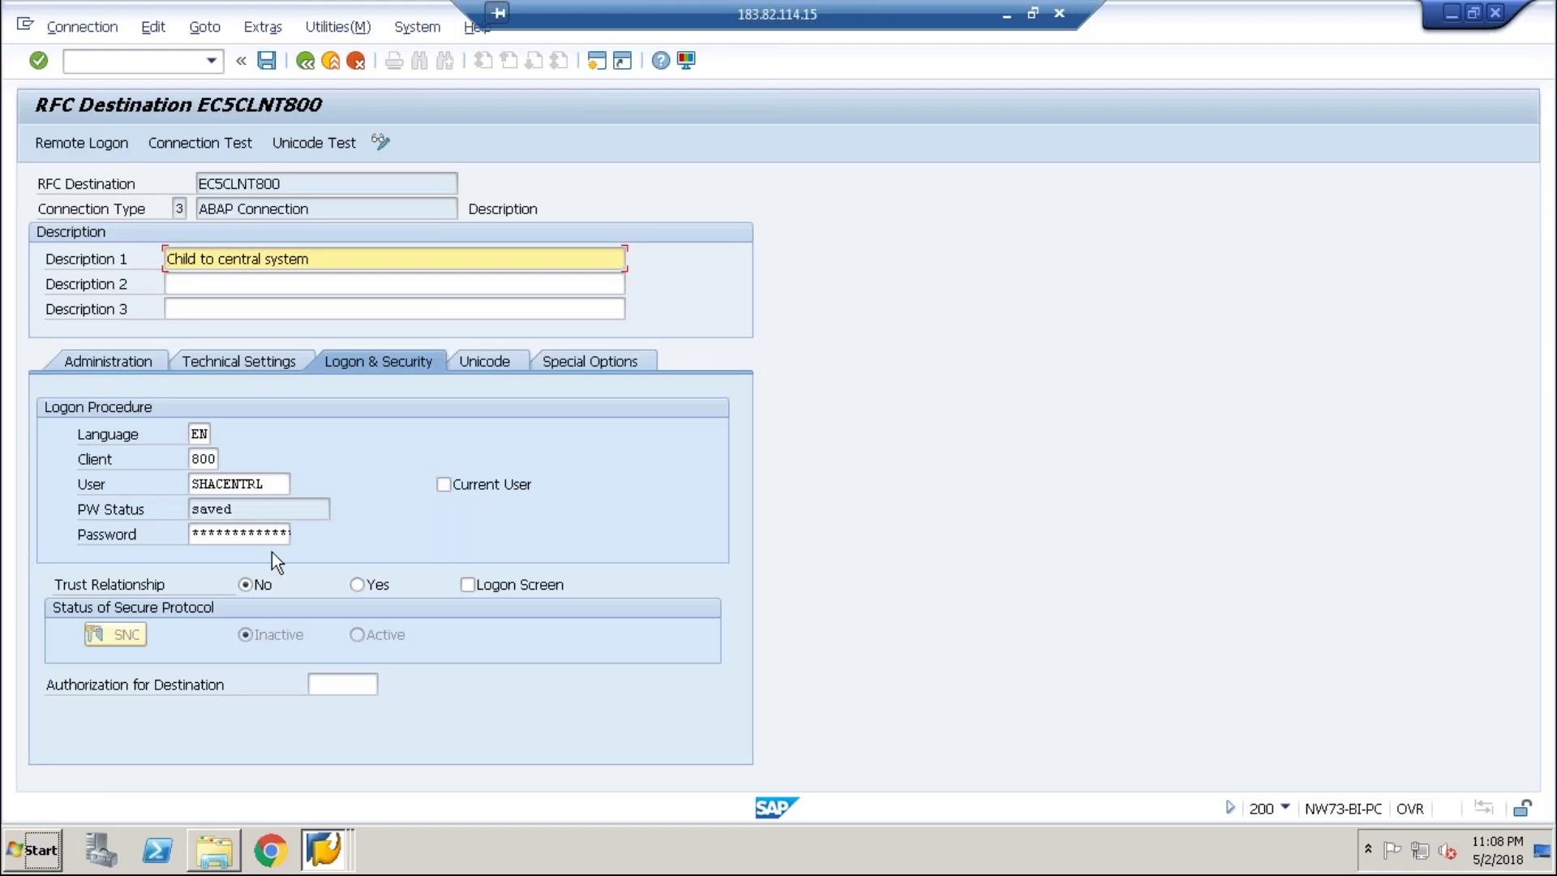
pyautogui.click(322, 849)
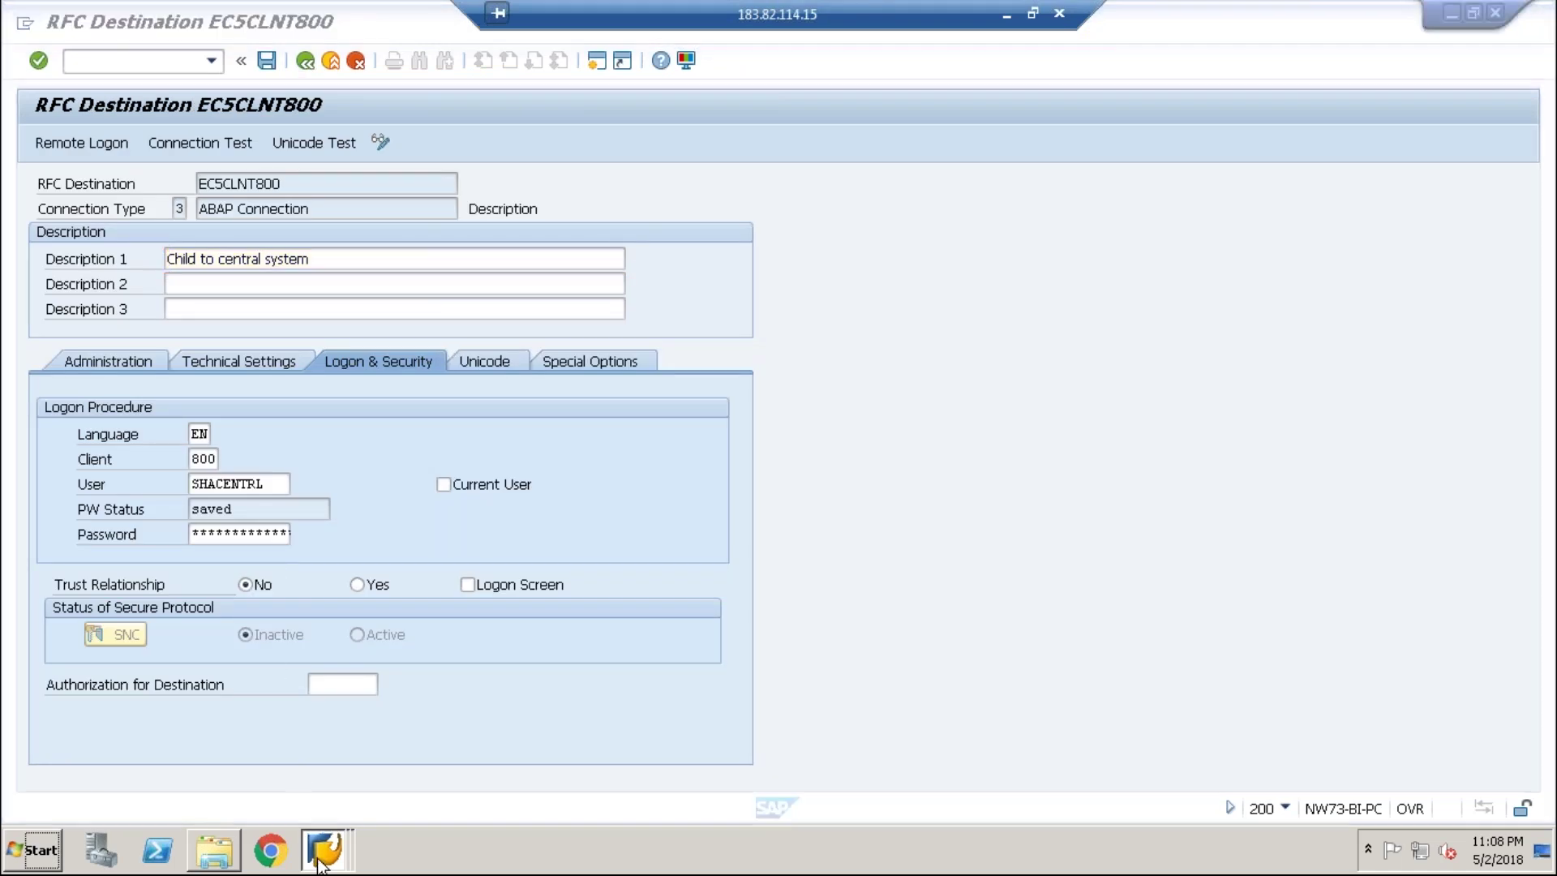
pyautogui.click(324, 770)
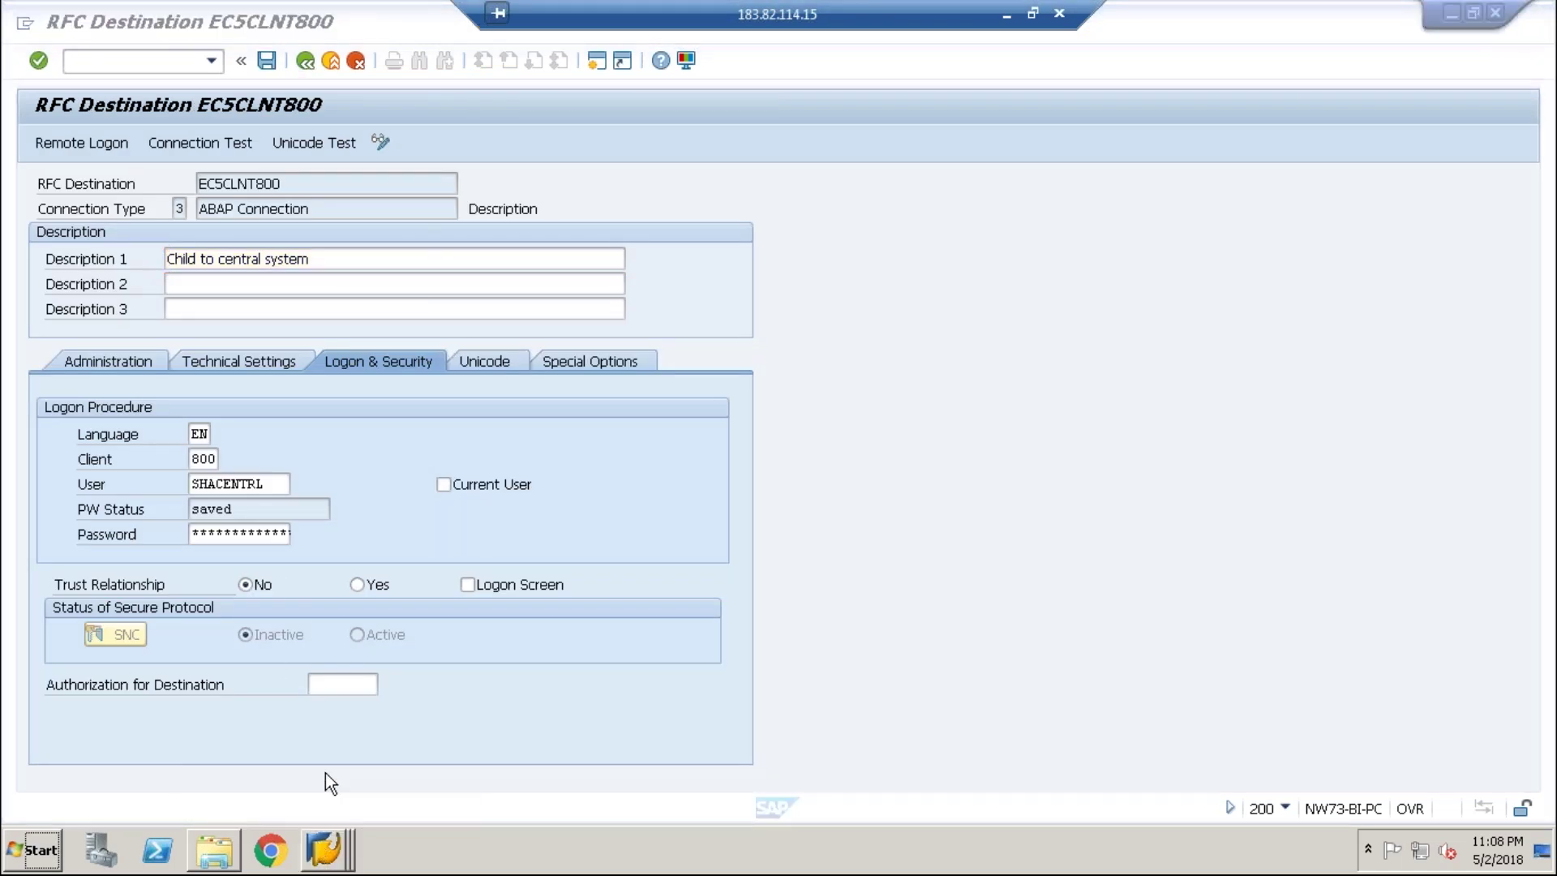
# - Run transaction BD64 and switch the distribution model to change mode
pyautogui.click(314, 68)
pyautogui.write('bd6')
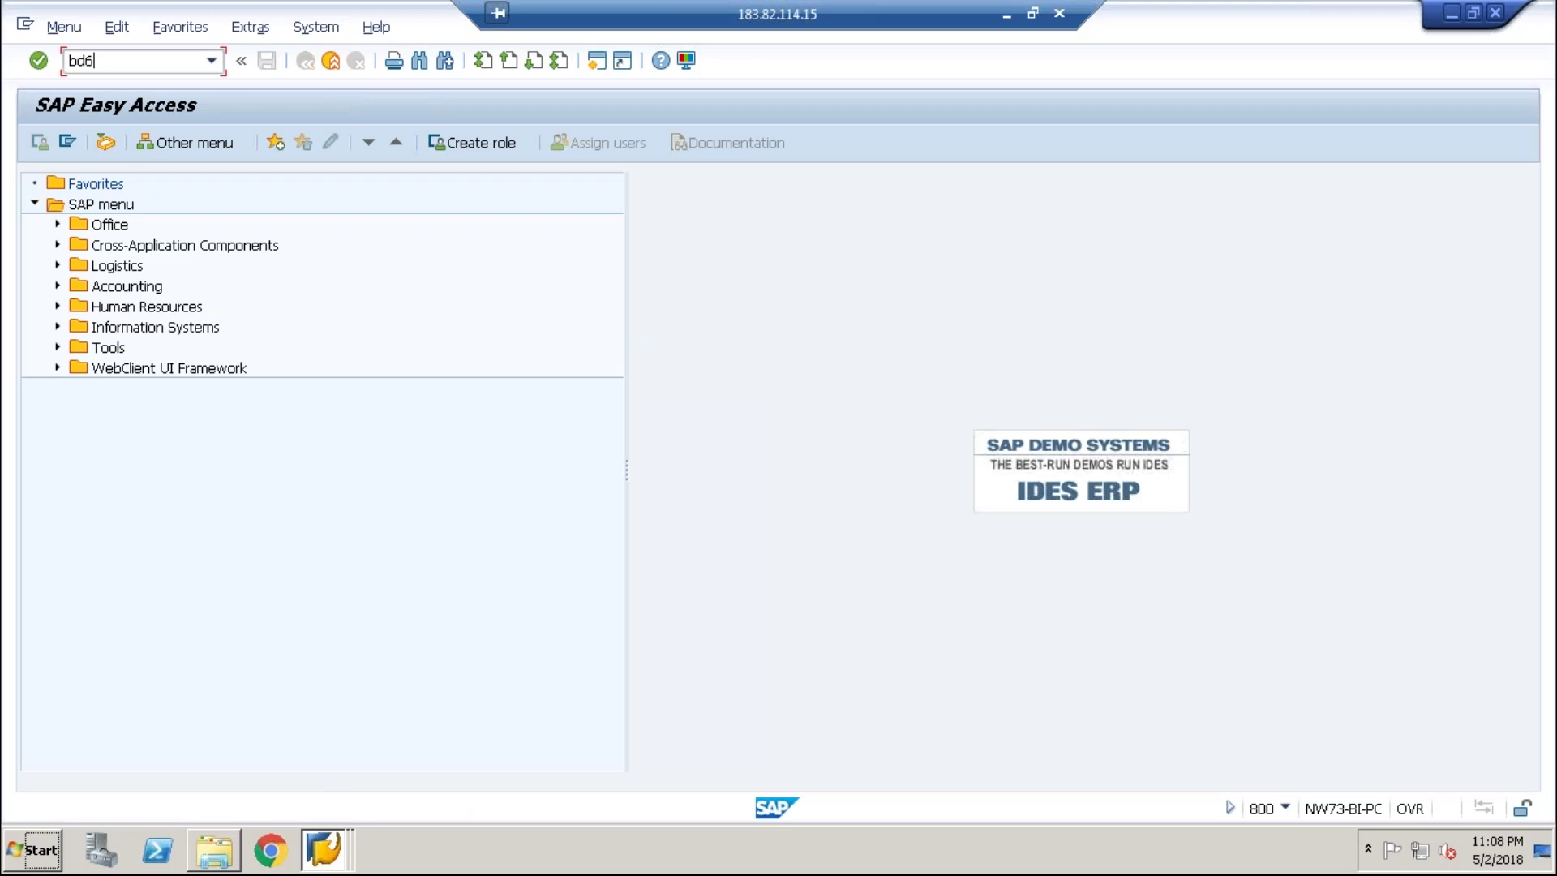
pyautogui.write('4')
pyautogui.press('Return')
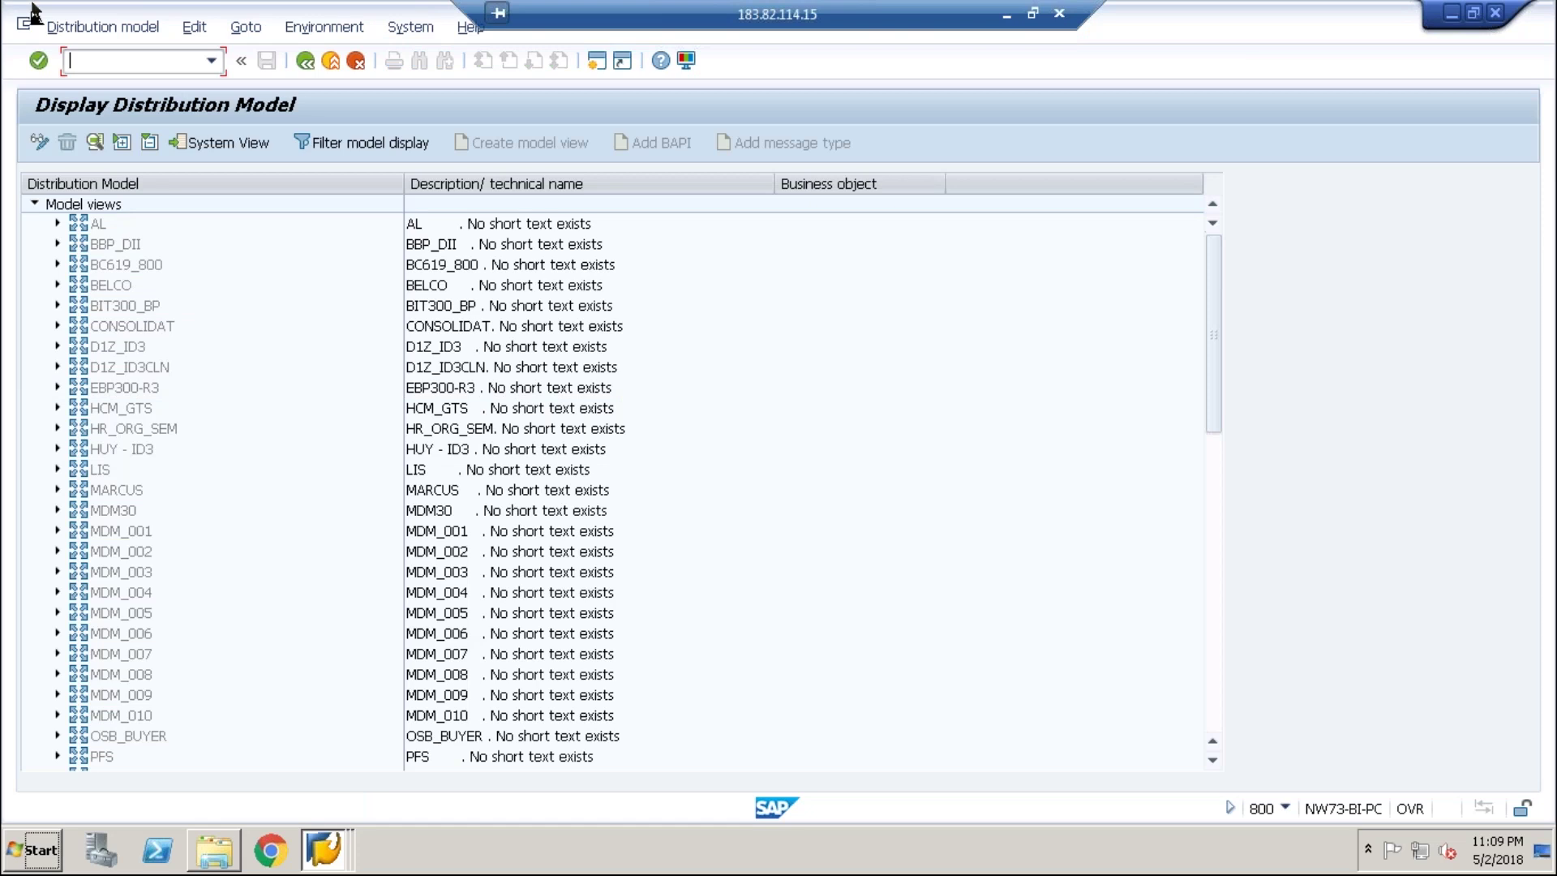
pyautogui.click(36, 139)
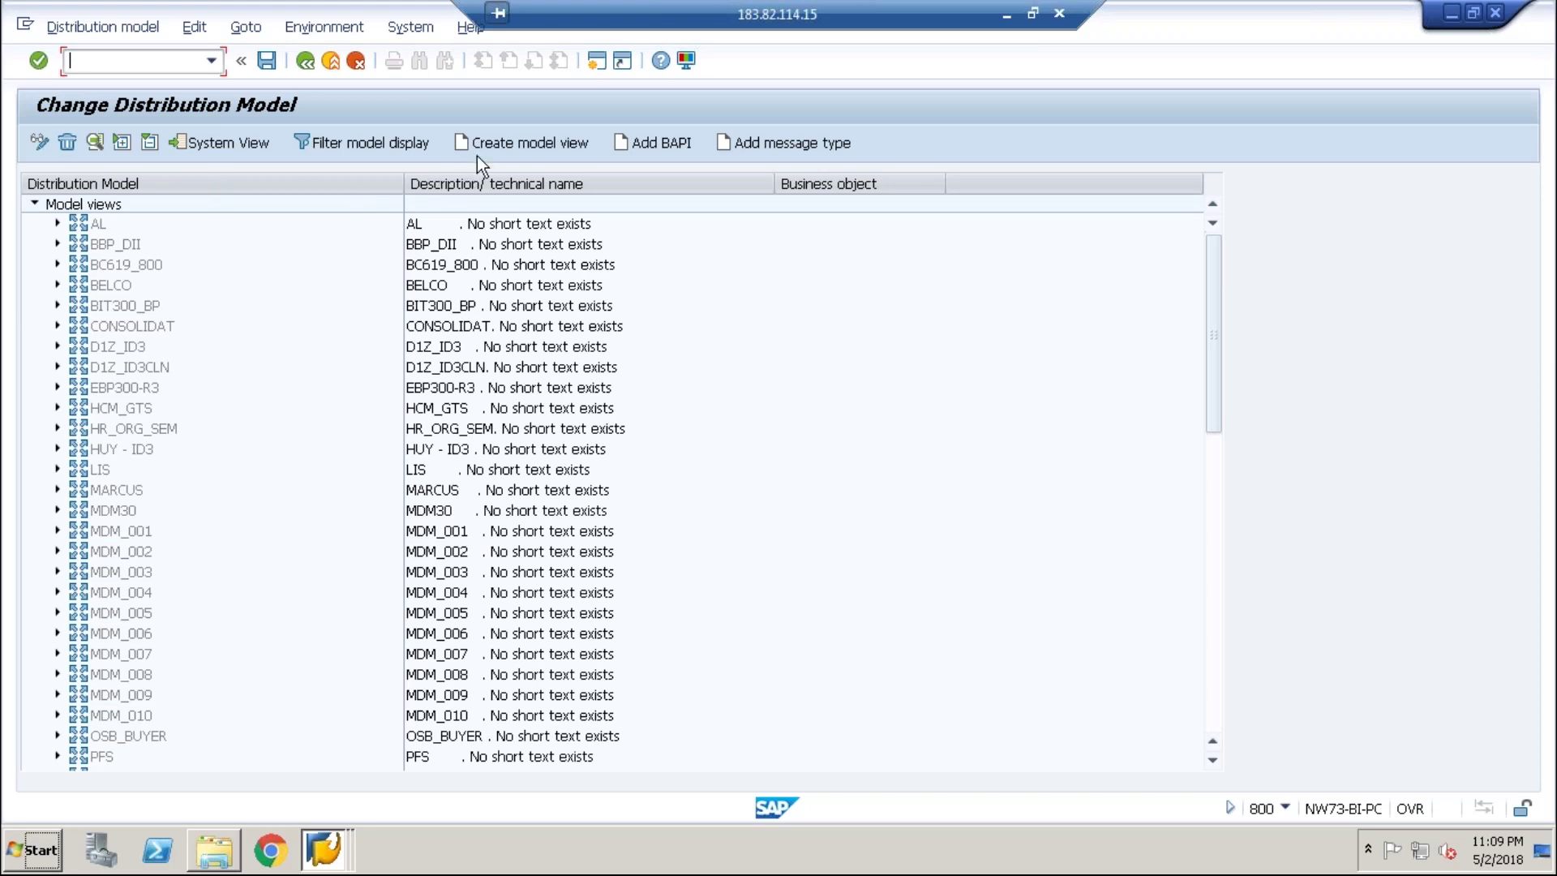
# - Browse the existing model views such as AL, MDM_001 and SMBONE
pyautogui.click(88, 561)
pyautogui.press('Down')
pyautogui.press('Down')
pyautogui.press('Down')
pyautogui.press('Down')
pyautogui.press('Down')
pyautogui.press('Down')
pyautogui.press('Down')
pyautogui.press('Down')
pyautogui.press('Down')
pyautogui.press('Down')
pyautogui.press('Down')
pyautogui.press('Down')
pyautogui.press('Down')
pyautogui.press('Down')
pyautogui.press('Down')
pyautogui.press('Down')
pyautogui.press('Down')
pyautogui.press('Down')
pyautogui.press('Down')
pyautogui.press('Down')
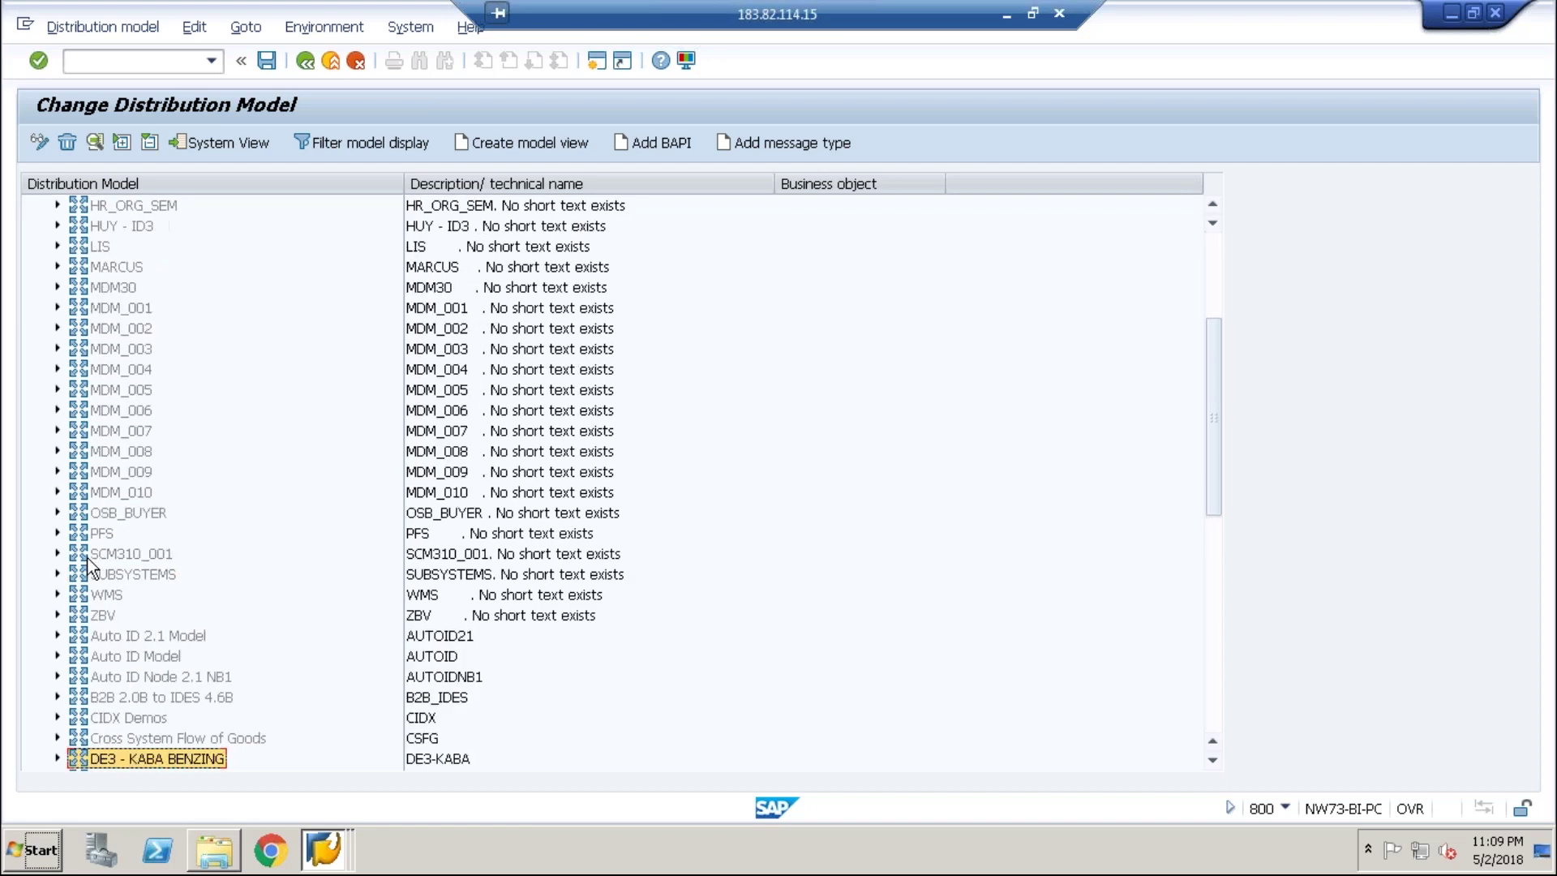
pyautogui.press('Up')
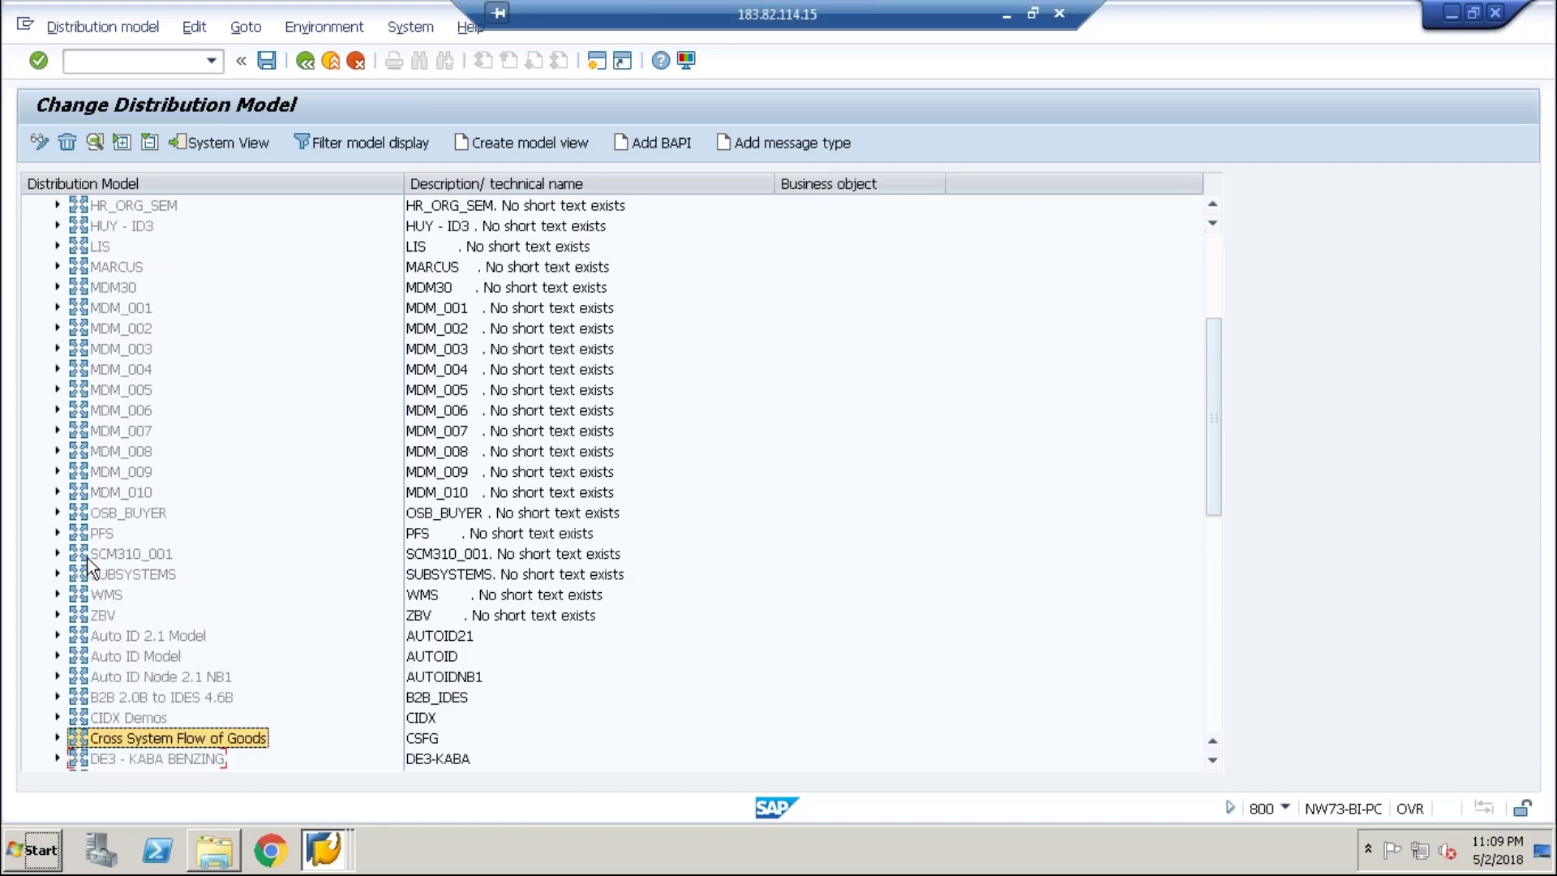
pyautogui.press('Up')
pyautogui.press('Up')
pyautogui.press('Down')
pyautogui.press('Down')
pyautogui.press('Down')
pyautogui.press('Down')
pyautogui.press('Down')
pyautogui.press('Down')
pyautogui.press('Down')
pyautogui.press('Down')
pyautogui.press('Down')
pyautogui.press('Down')
pyautogui.press('Down')
pyautogui.press('Down')
pyautogui.press('Down')
pyautogui.press('Down')
pyautogui.press('Down')
pyautogui.press('Down')
pyautogui.press('Down')
pyautogui.press('Down')
pyautogui.press('Down')
pyautogui.press('Down')
pyautogui.press('Down')
pyautogui.press('Down')
pyautogui.press('Down')
pyautogui.press('Down')
pyautogui.press('Down')
pyautogui.press('Down')
pyautogui.press('Down')
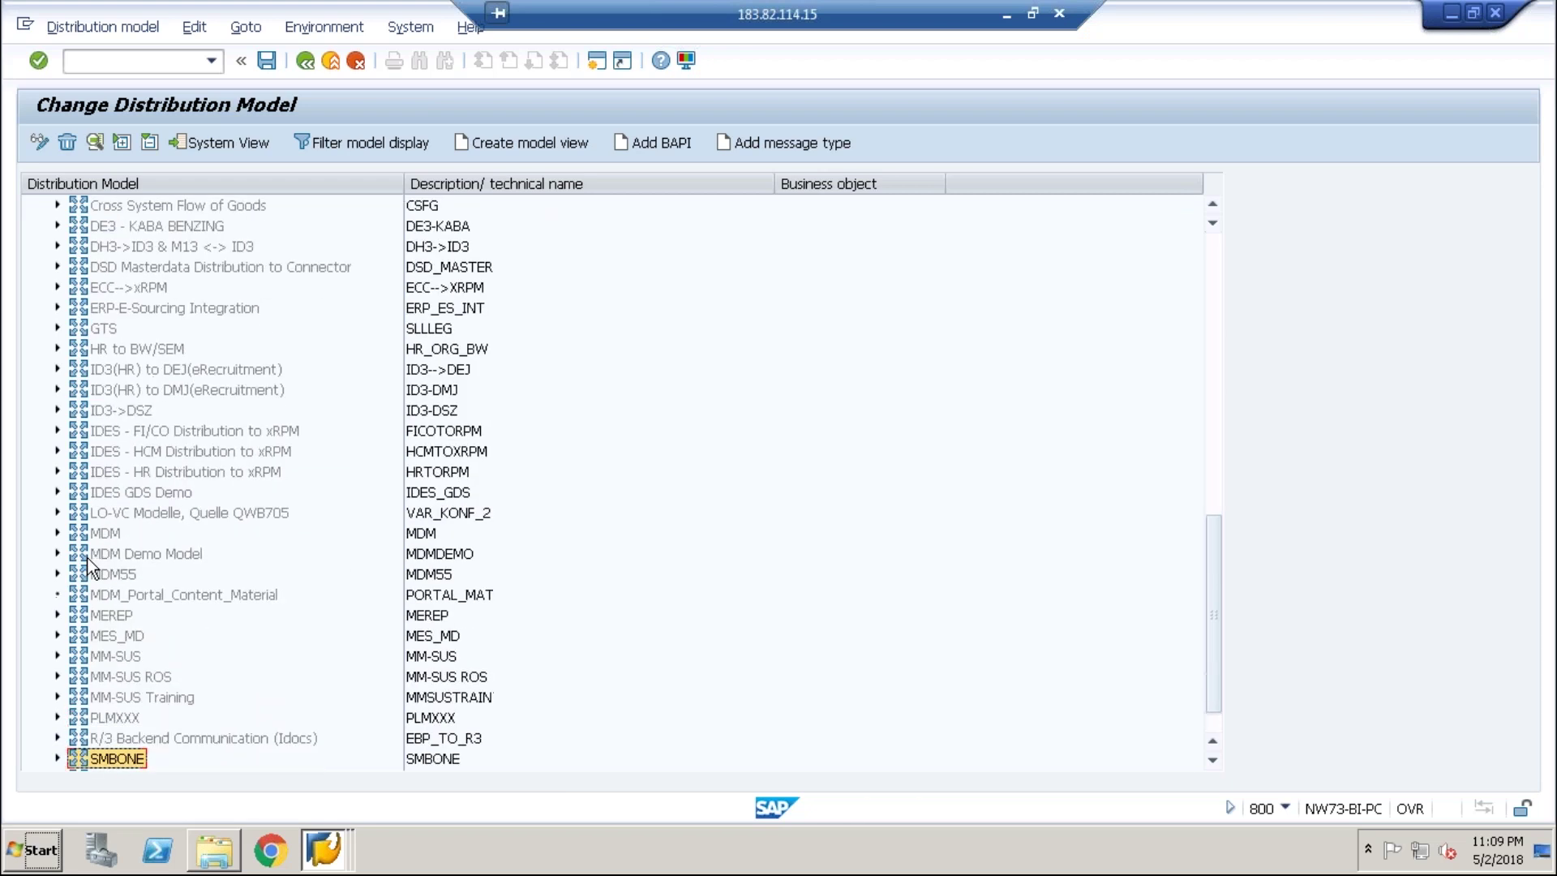
pyautogui.press('Up')
pyautogui.press('Up')
pyautogui.press('Up')
pyautogui.press('Up')
pyautogui.press('Up')
pyautogui.press('Up')
pyautogui.press('Up')
pyautogui.press('Up')
pyautogui.press('Up')
pyautogui.press('Up')
pyautogui.press('Up')
pyautogui.press('Up')
pyautogui.press('Up')
pyautogui.press('Up')
pyautogui.press('Up')
pyautogui.press('Up')
pyautogui.press('Up')
pyautogui.press('Up')
pyautogui.press('Up')
pyautogui.press('Up')
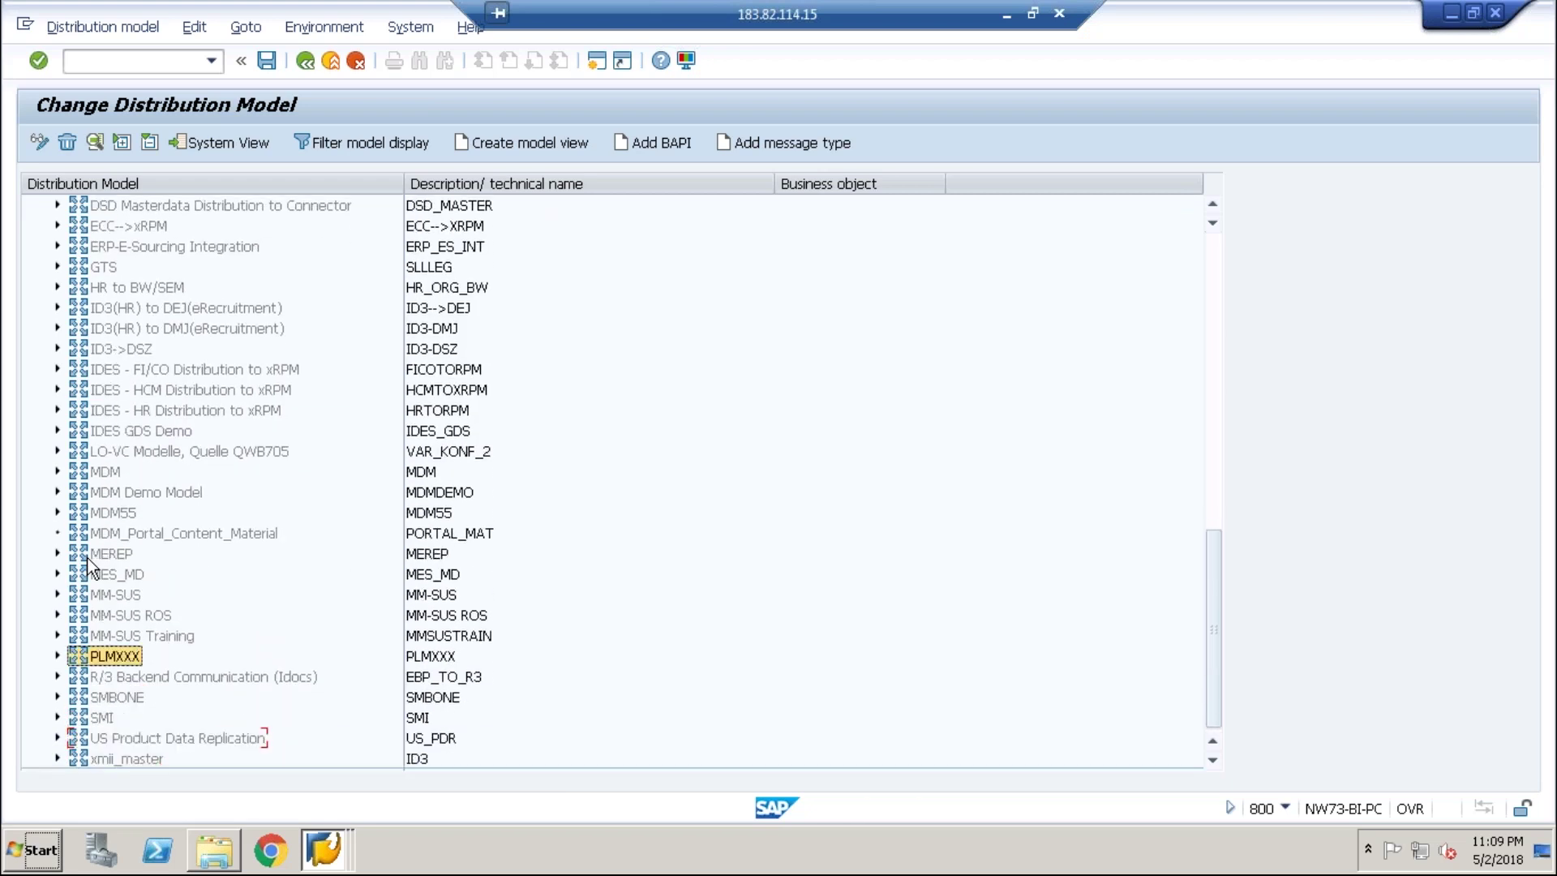
pyautogui.press('Up')
pyautogui.press('Up')
pyautogui.press('Up')
pyautogui.press('Up')
pyautogui.press('Up')
pyautogui.press('Up')
pyautogui.press('Up')
pyautogui.press('Up')
pyautogui.press('Up')
pyautogui.press('Up')
pyautogui.press('Up')
pyautogui.press('Up')
pyautogui.press('Up')
pyautogui.press('Up')
pyautogui.press('Up')
pyautogui.press('Up')
pyautogui.press('Up')
pyautogui.press('Up')
pyautogui.press('Up')
pyautogui.press('Up')
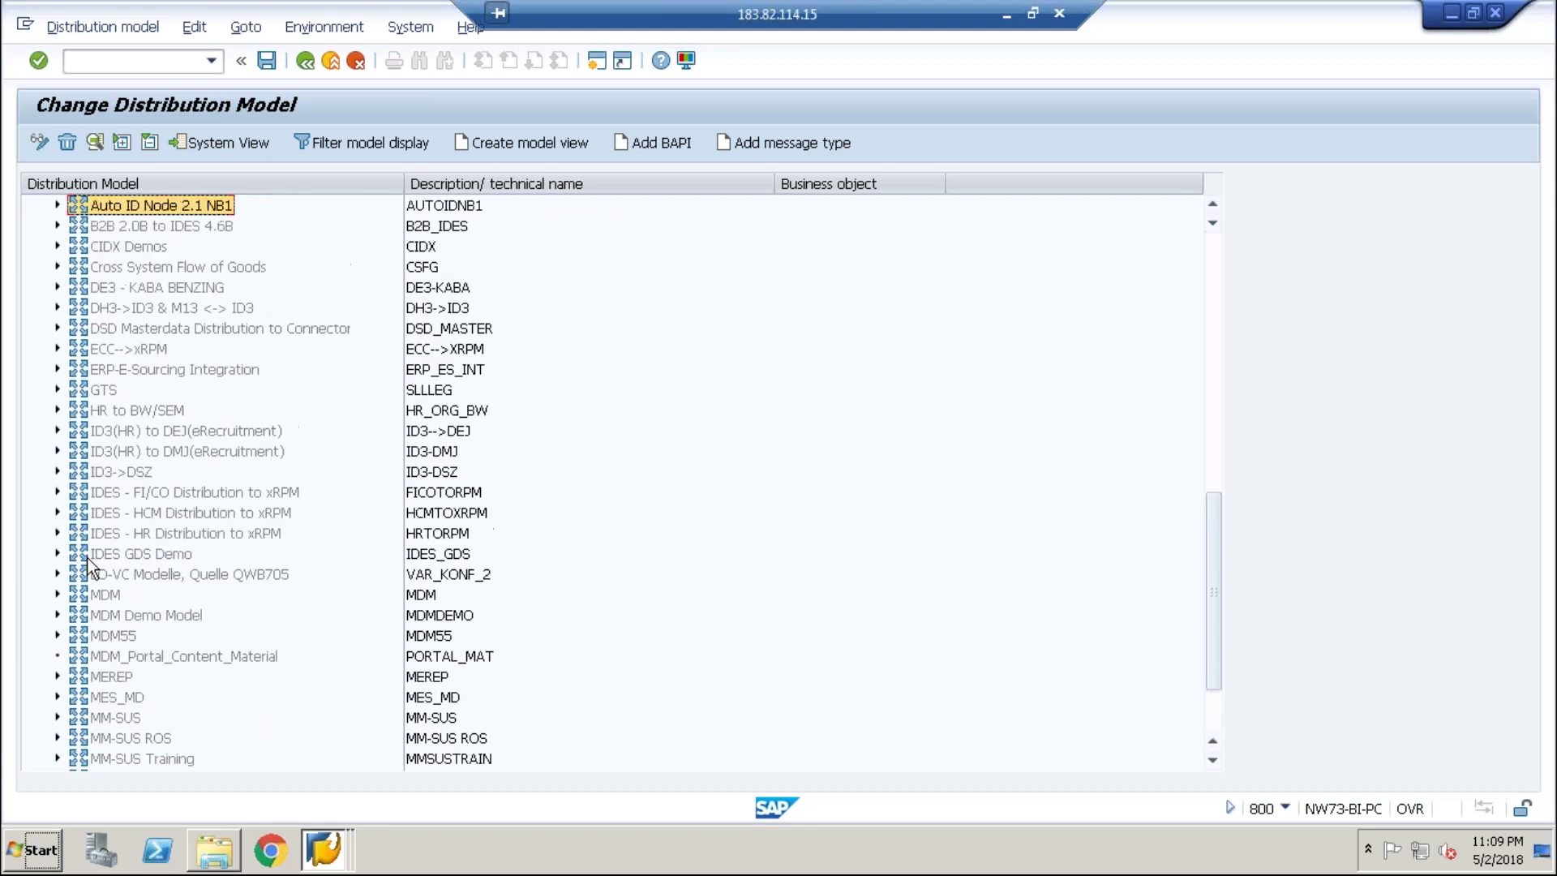
pyautogui.press('Up')
pyautogui.press('Up')
pyautogui.press('Up')
pyautogui.press('Up')
pyautogui.press('Up')
pyautogui.press('Up')
pyautogui.press('Up')
pyautogui.press('Up')
pyautogui.press('Up')
pyautogui.press('Up')
pyautogui.press('Up')
pyautogui.press('Up')
pyautogui.press('Up')
pyautogui.press('Up')
pyautogui.press('Up')
pyautogui.press('Up')
pyautogui.press('Up')
pyautogui.press('Up')
pyautogui.press('Up')
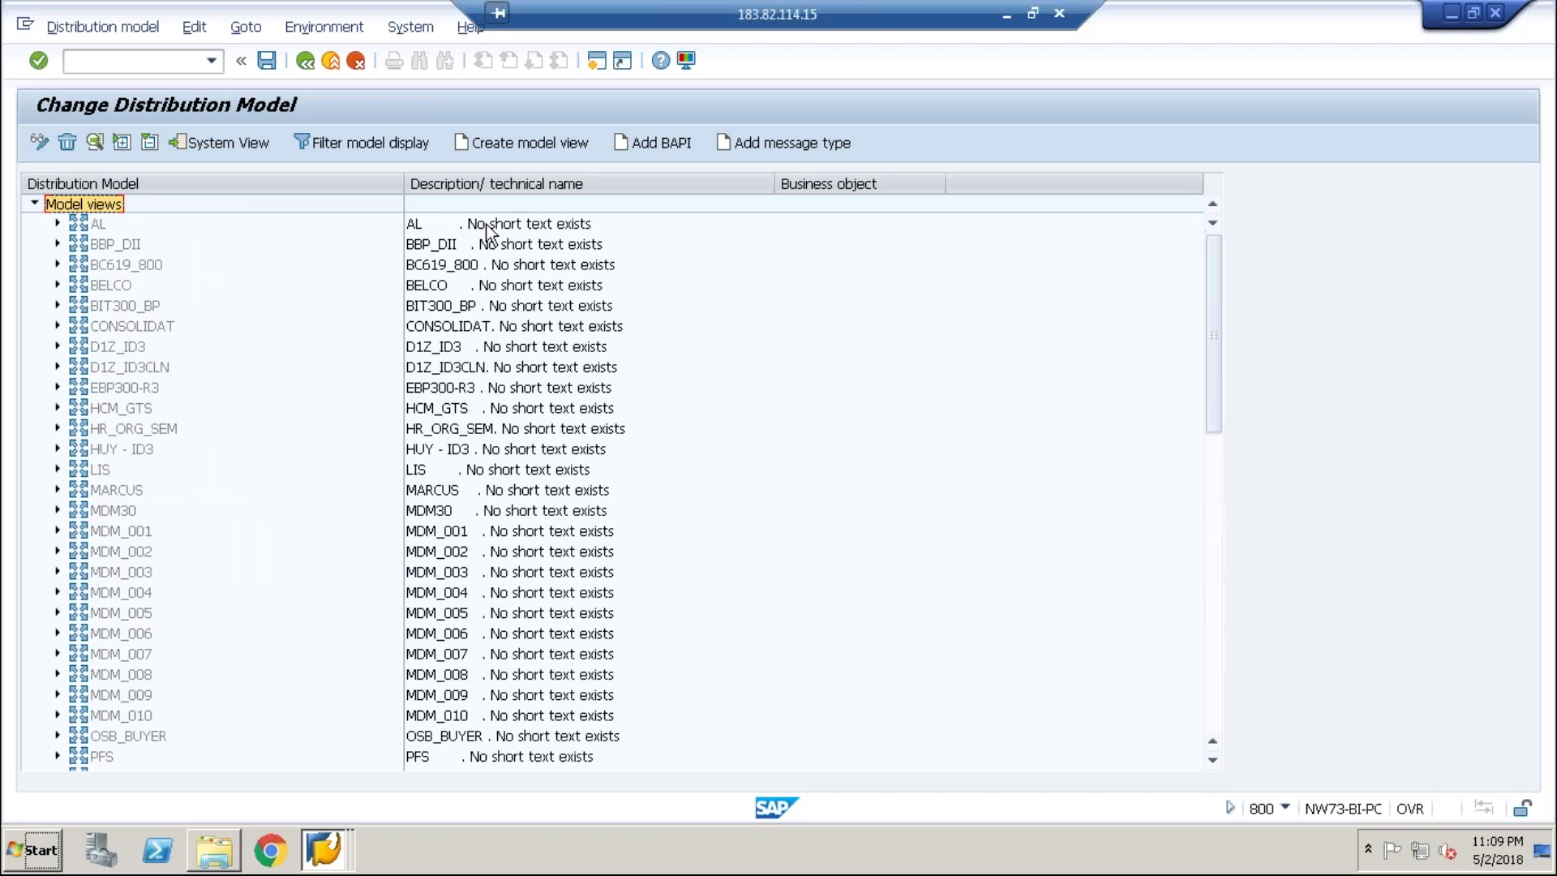
# - Create model view 'cua configuration by sha' with technical name CUA_SHA
pyautogui.click(561, 149)
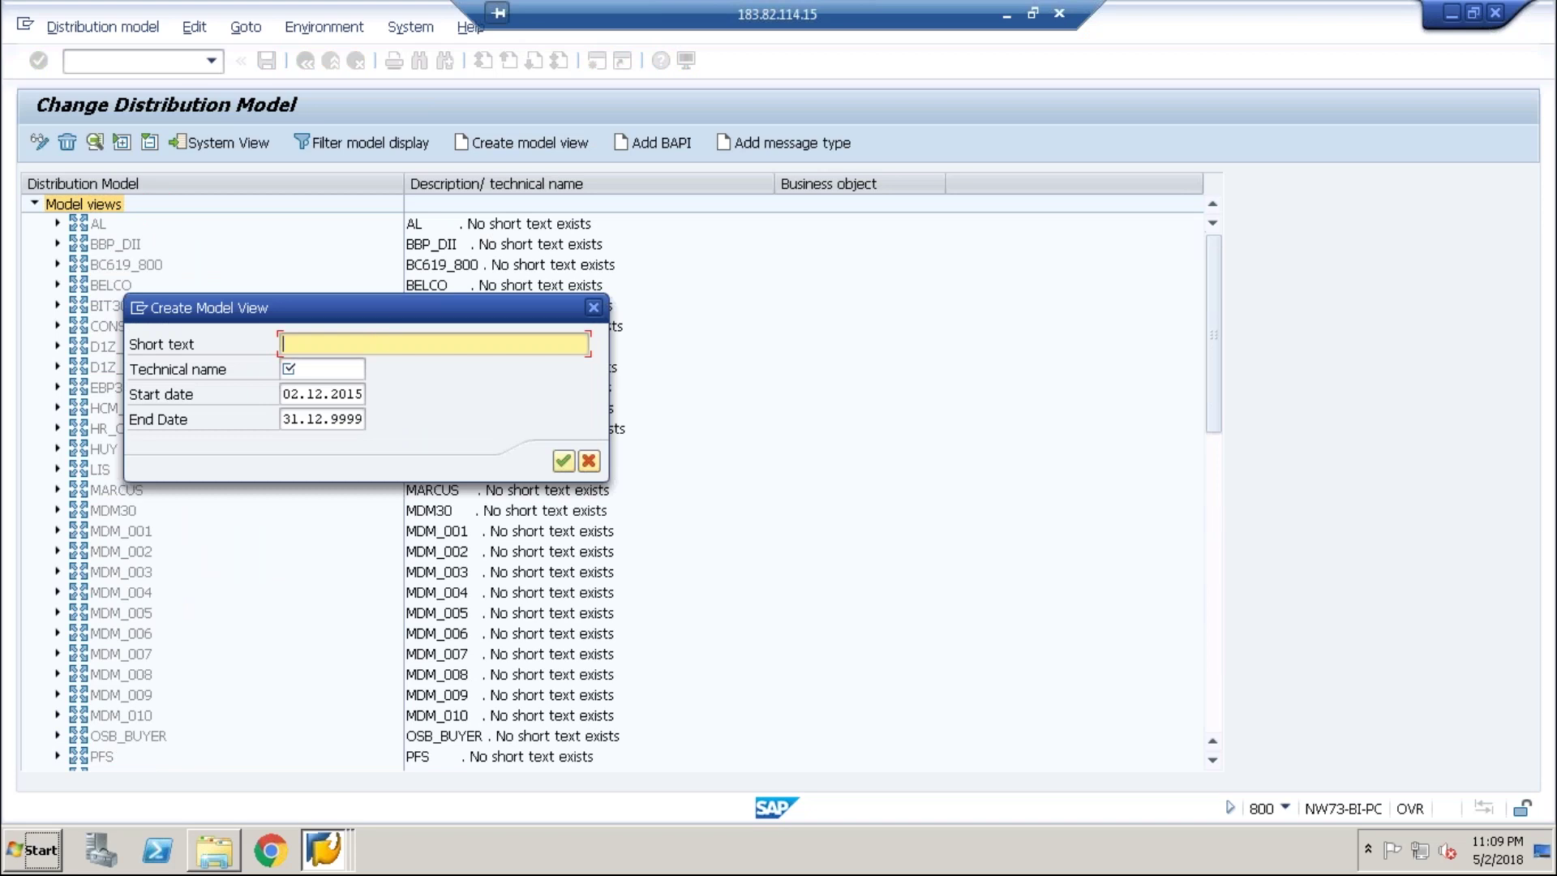
pyautogui.write('cua configuration by sha')
pyautogui.press('Tab')
pyautogui.write('C')
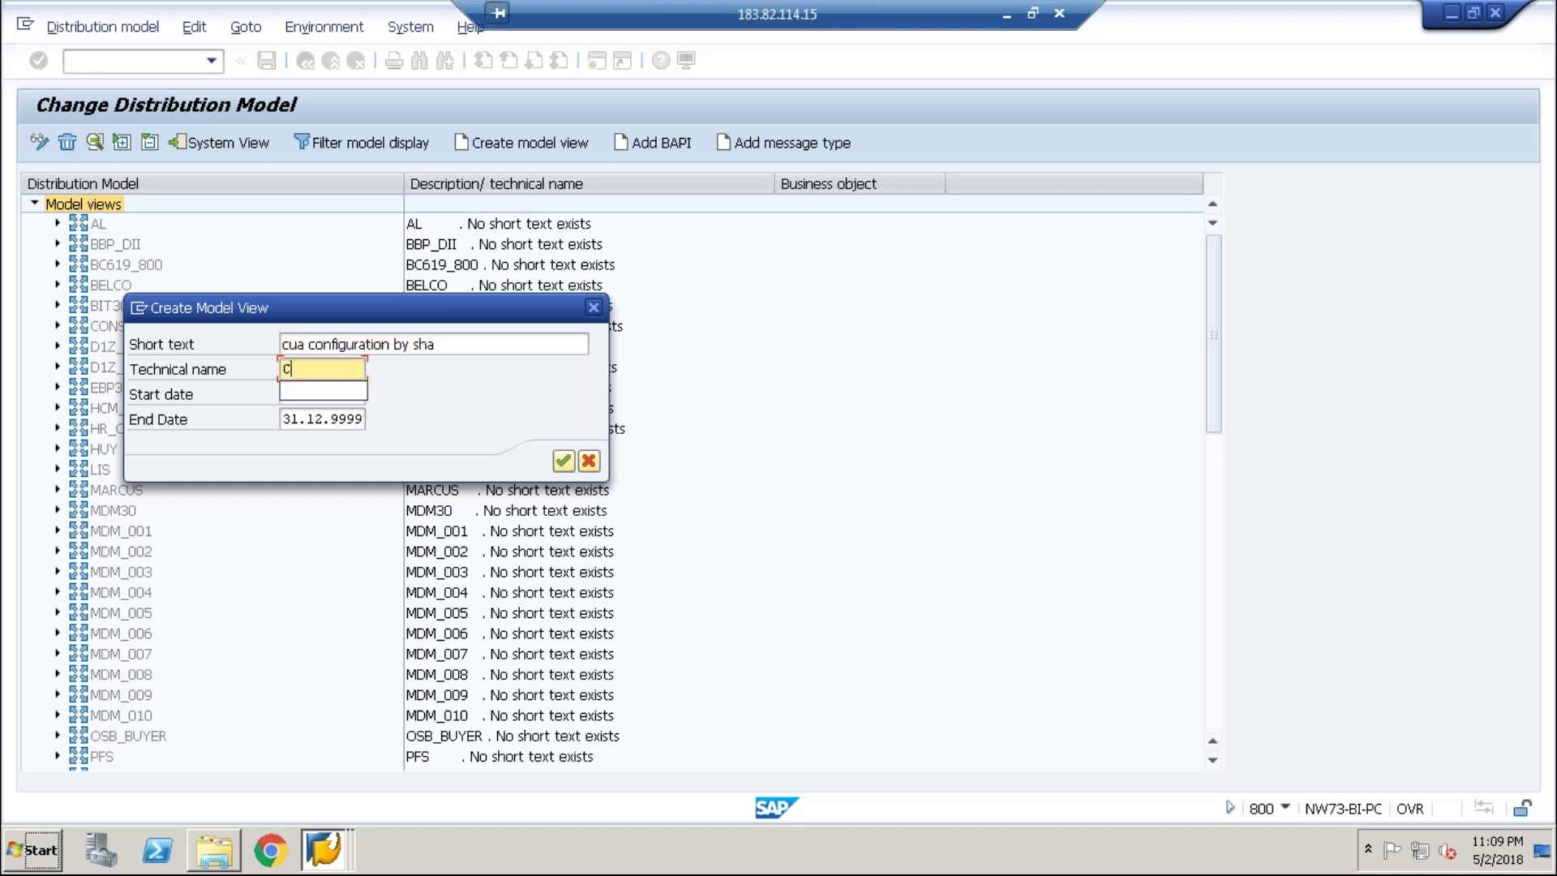
pyautogui.write('UA_SHA')
pyautogui.press('Return')
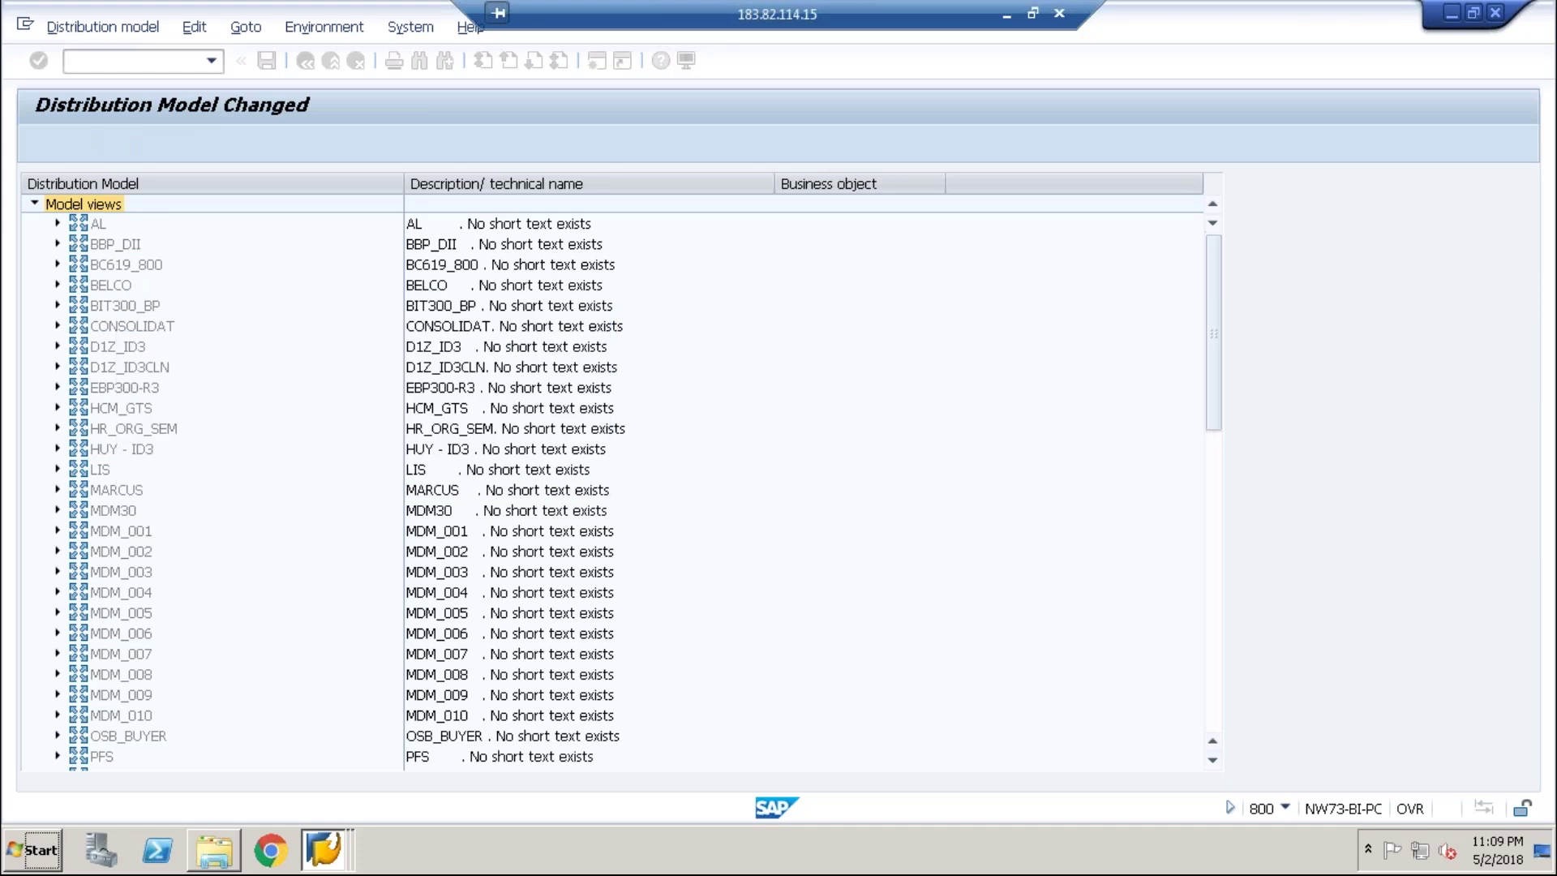
# - Scroll to the new 'cua configuration by sha' entry at the end of the list
pyautogui.click(144, 411)
pyautogui.press('Down')
pyautogui.press('Down')
pyautogui.press('Down')
pyautogui.press('Down')
pyautogui.press('Down')
pyautogui.press('Down')
pyautogui.press('Down')
pyautogui.press('Down')
pyautogui.press('Down')
pyautogui.press('Down')
pyautogui.press('Down')
pyautogui.press('Down')
pyautogui.press('Down')
pyautogui.press('Down')
pyautogui.press('Down')
pyautogui.press('Down')
pyautogui.press('Down')
pyautogui.press('Down')
pyautogui.press('Down')
pyautogui.press('Down')
pyautogui.press('Down')
pyautogui.press('Down')
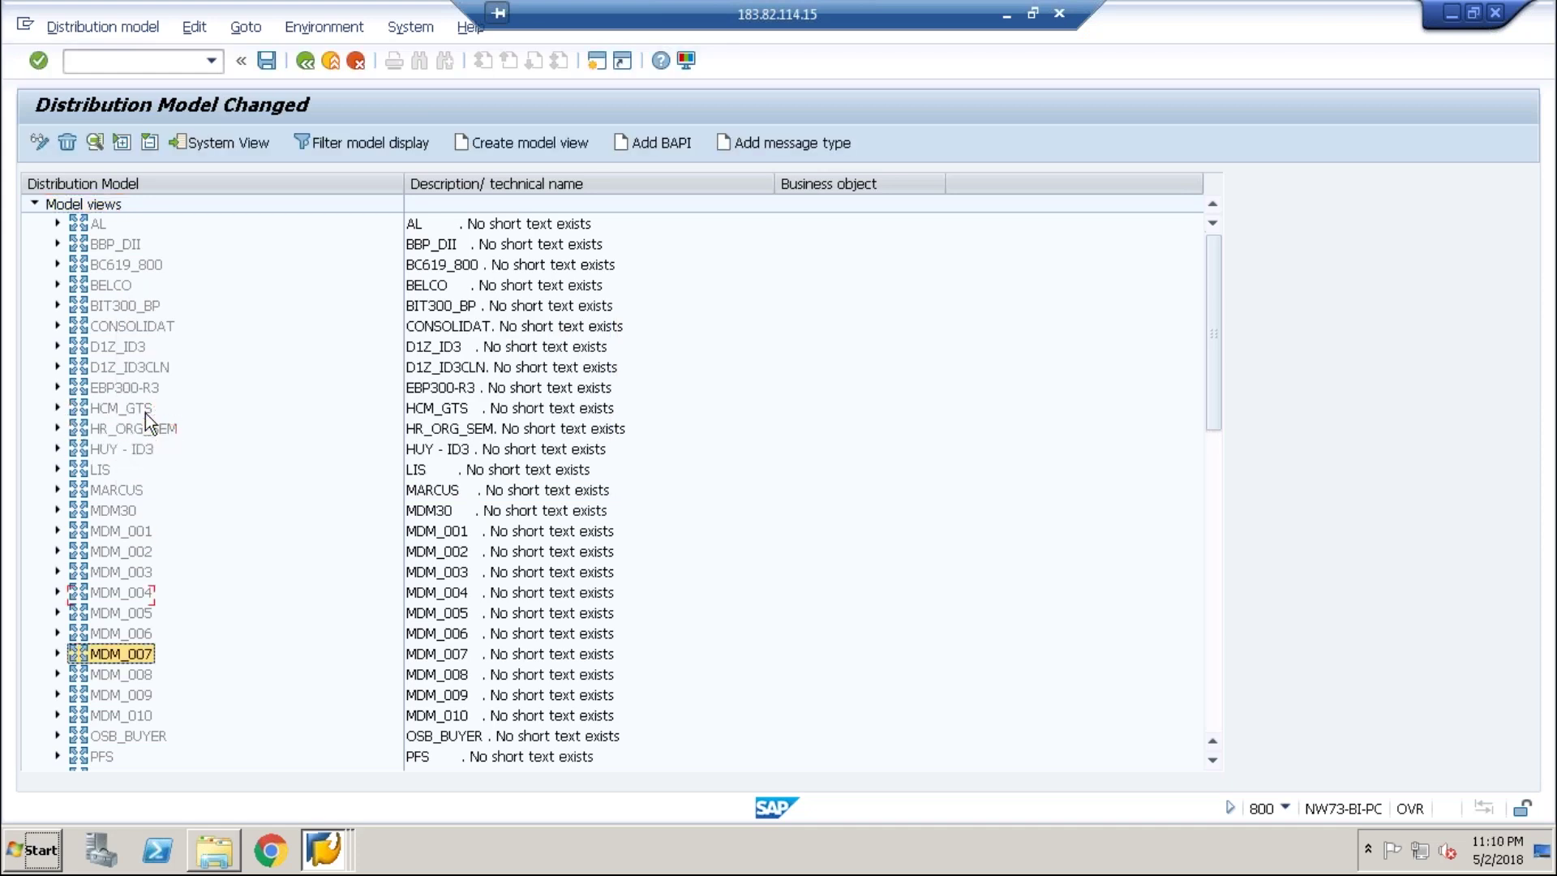
pyautogui.press('Down')
pyautogui.press('Down')
pyautogui.press('Down')
pyautogui.press('Down')
pyautogui.press('Down')
pyautogui.press('Down')
pyautogui.press('Down')
pyautogui.press('Down')
pyautogui.press('Down')
pyautogui.press('Down')
pyautogui.press('Down')
pyautogui.press('Down')
pyautogui.press('Down')
pyautogui.press('Down')
pyautogui.press('Down')
pyautogui.press('Down')
pyautogui.press('Down')
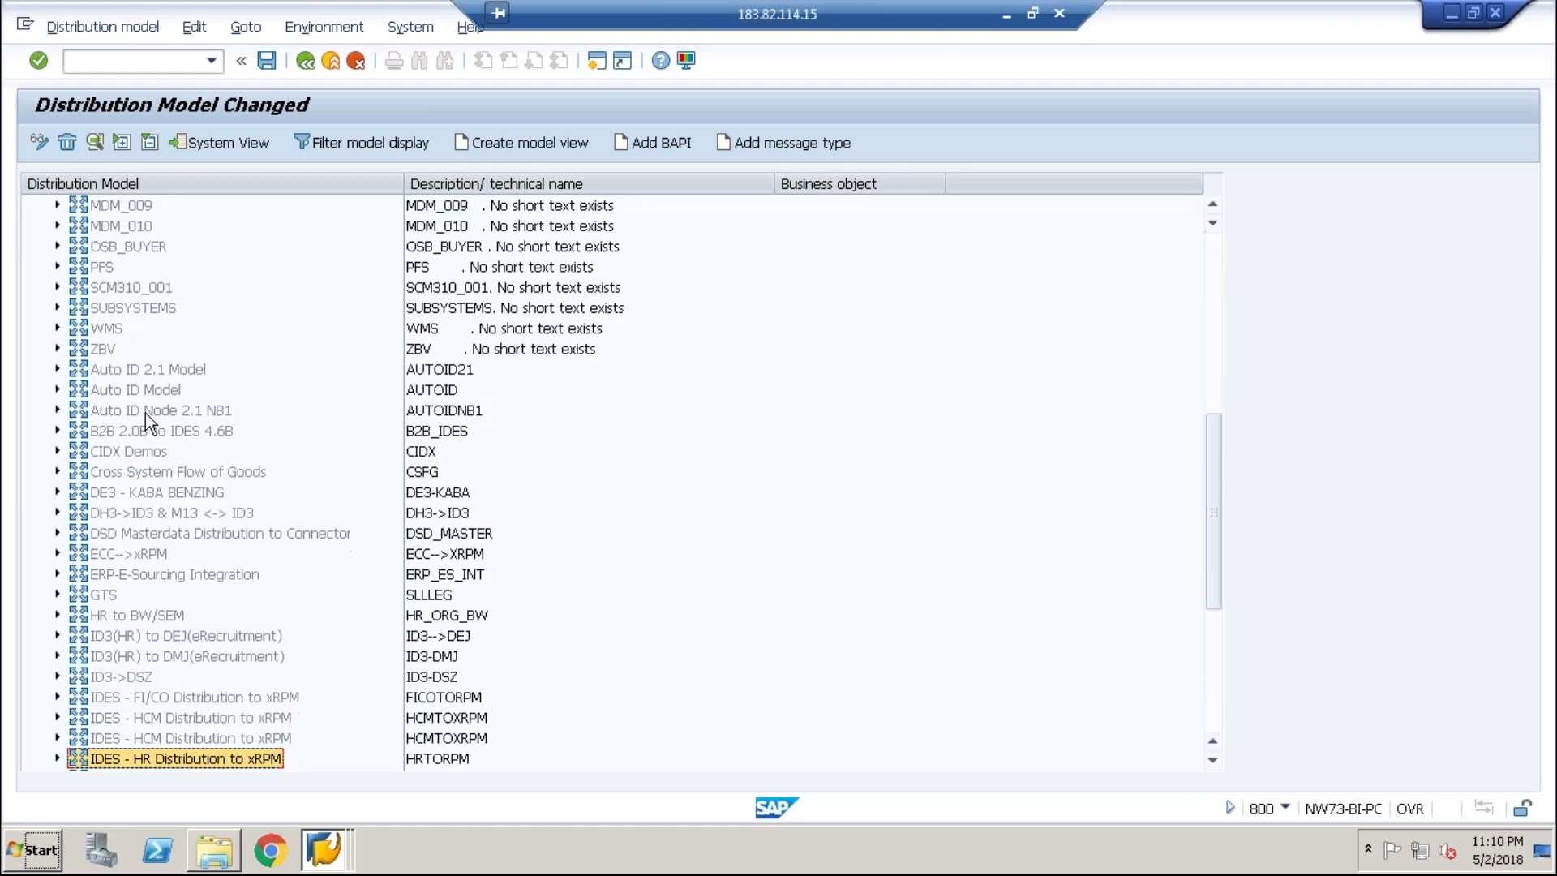
pyautogui.press('Up')
pyautogui.press('Up')
pyautogui.press('Up')
pyautogui.press('Up')
pyautogui.press('Up')
pyautogui.press('Up')
pyautogui.press('Up')
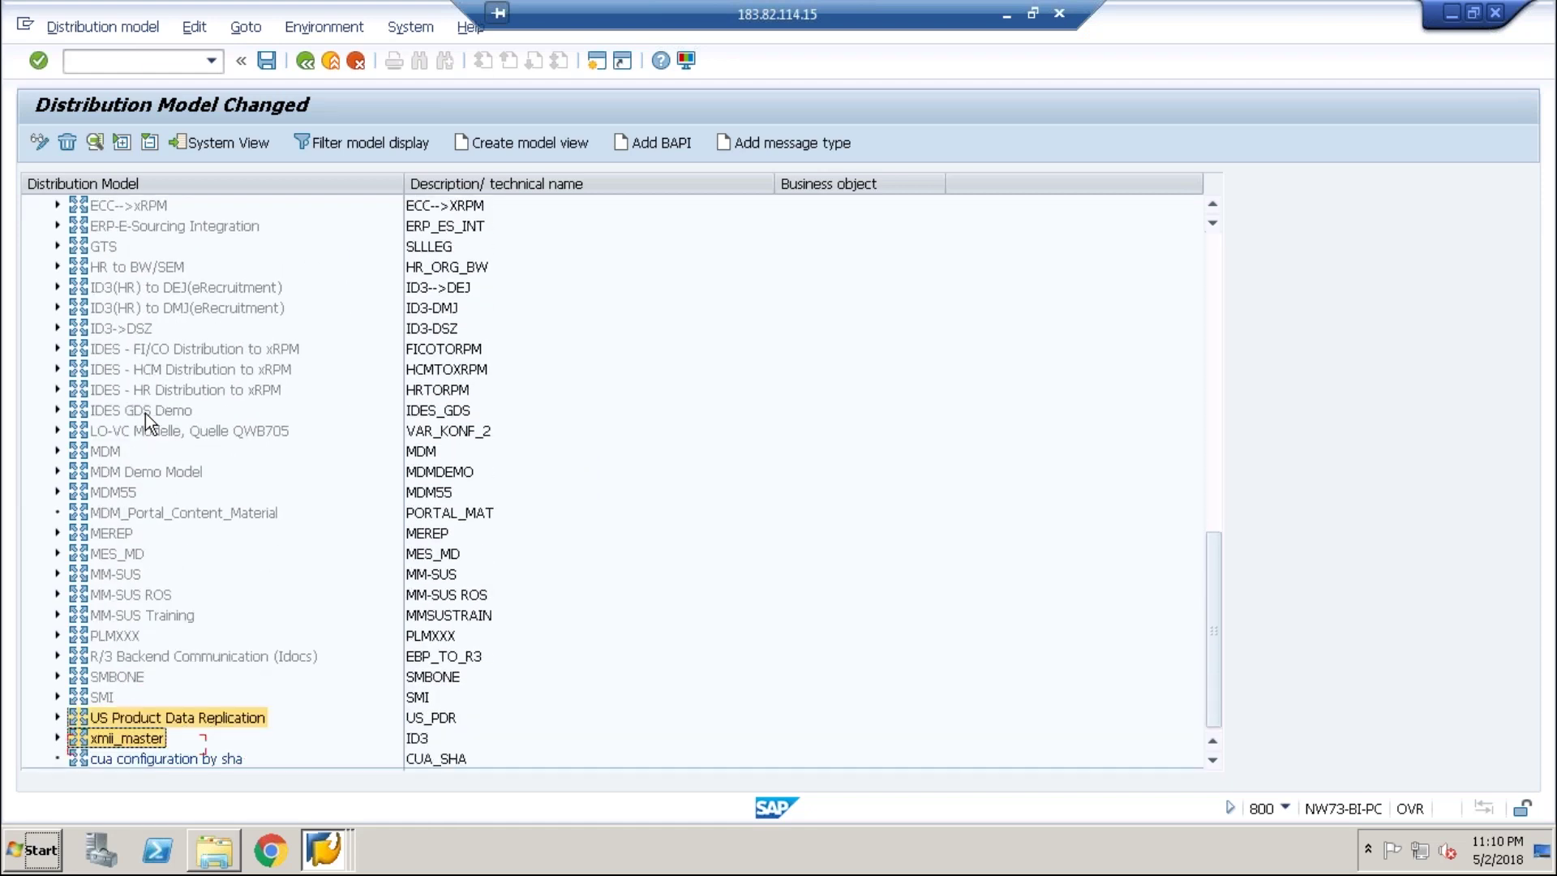
pyautogui.press('Down')
pyautogui.press('End')
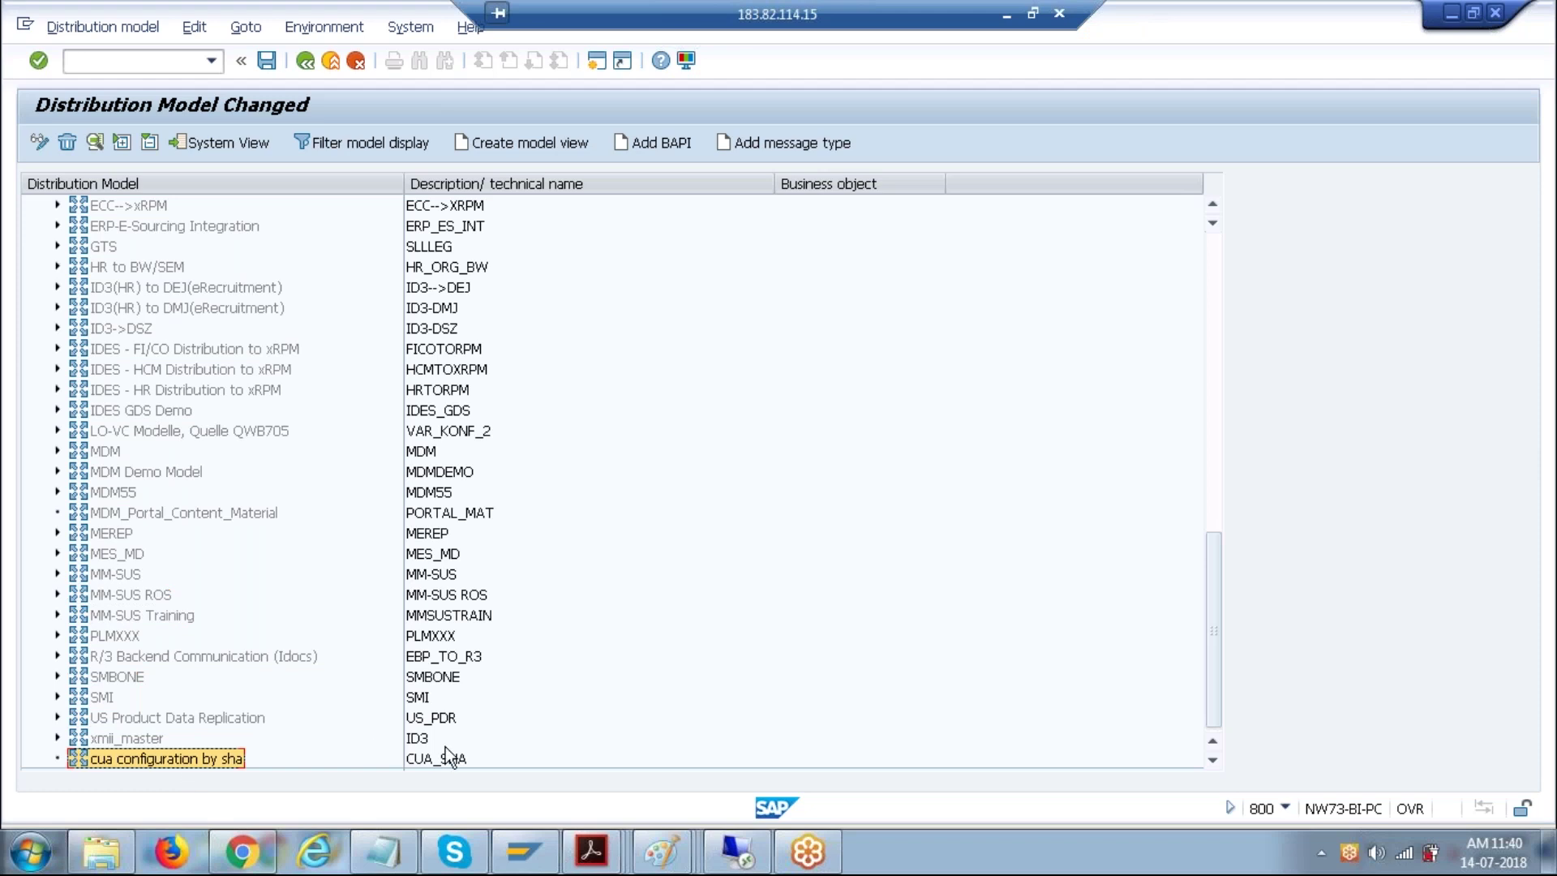
# - Add a BAPI to CUA_SHA with sender EC5CLNT800 and receiver EC5CLNT200
pyautogui.click(646, 144)
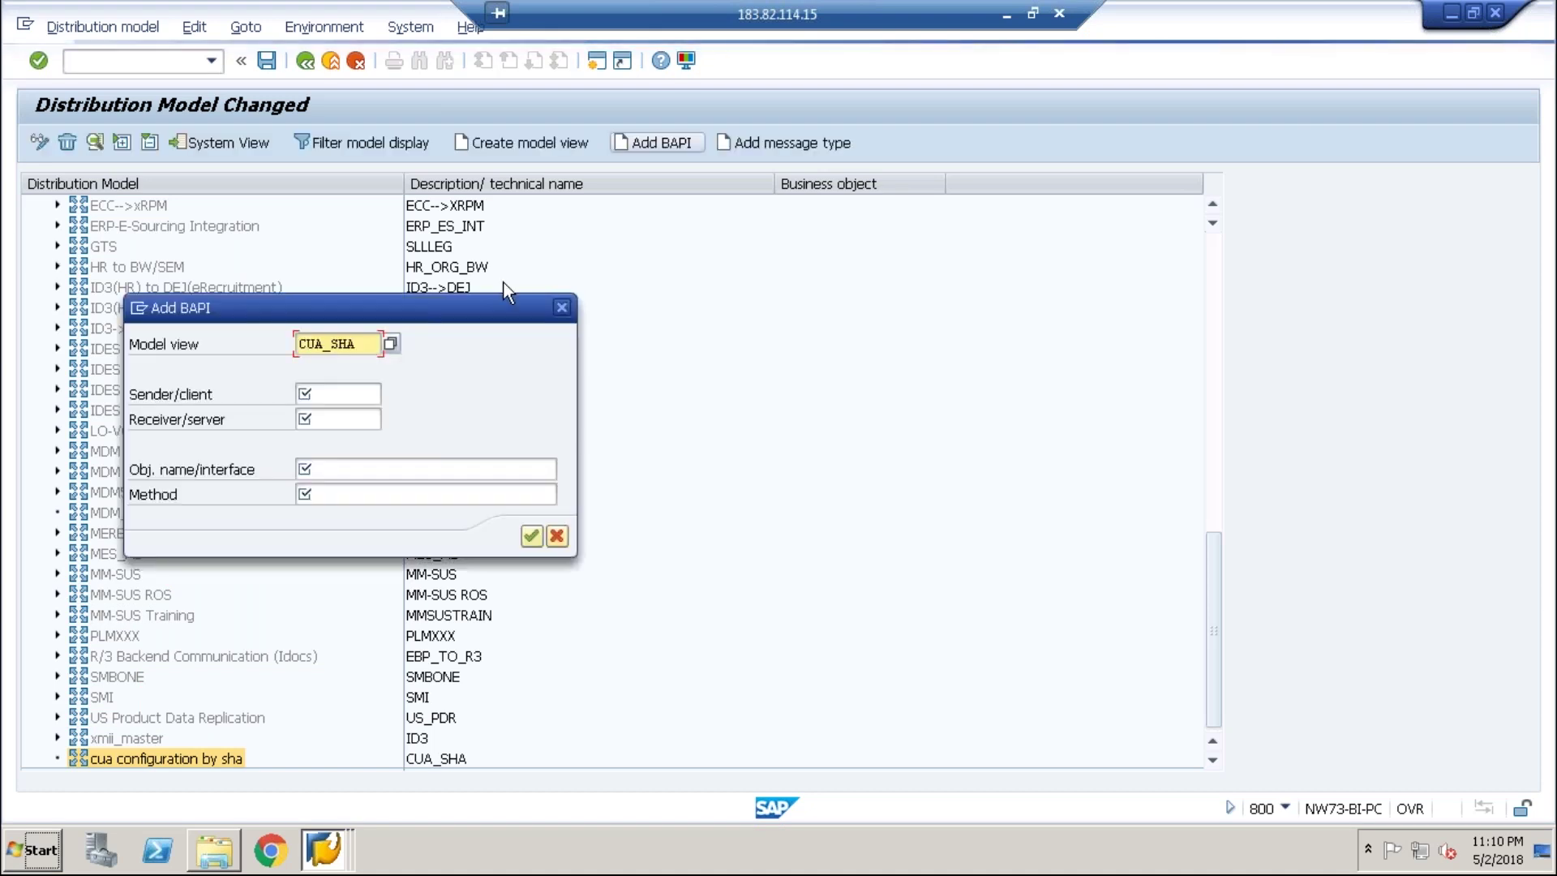
pyautogui.click(365, 396)
pyautogui.write('E')
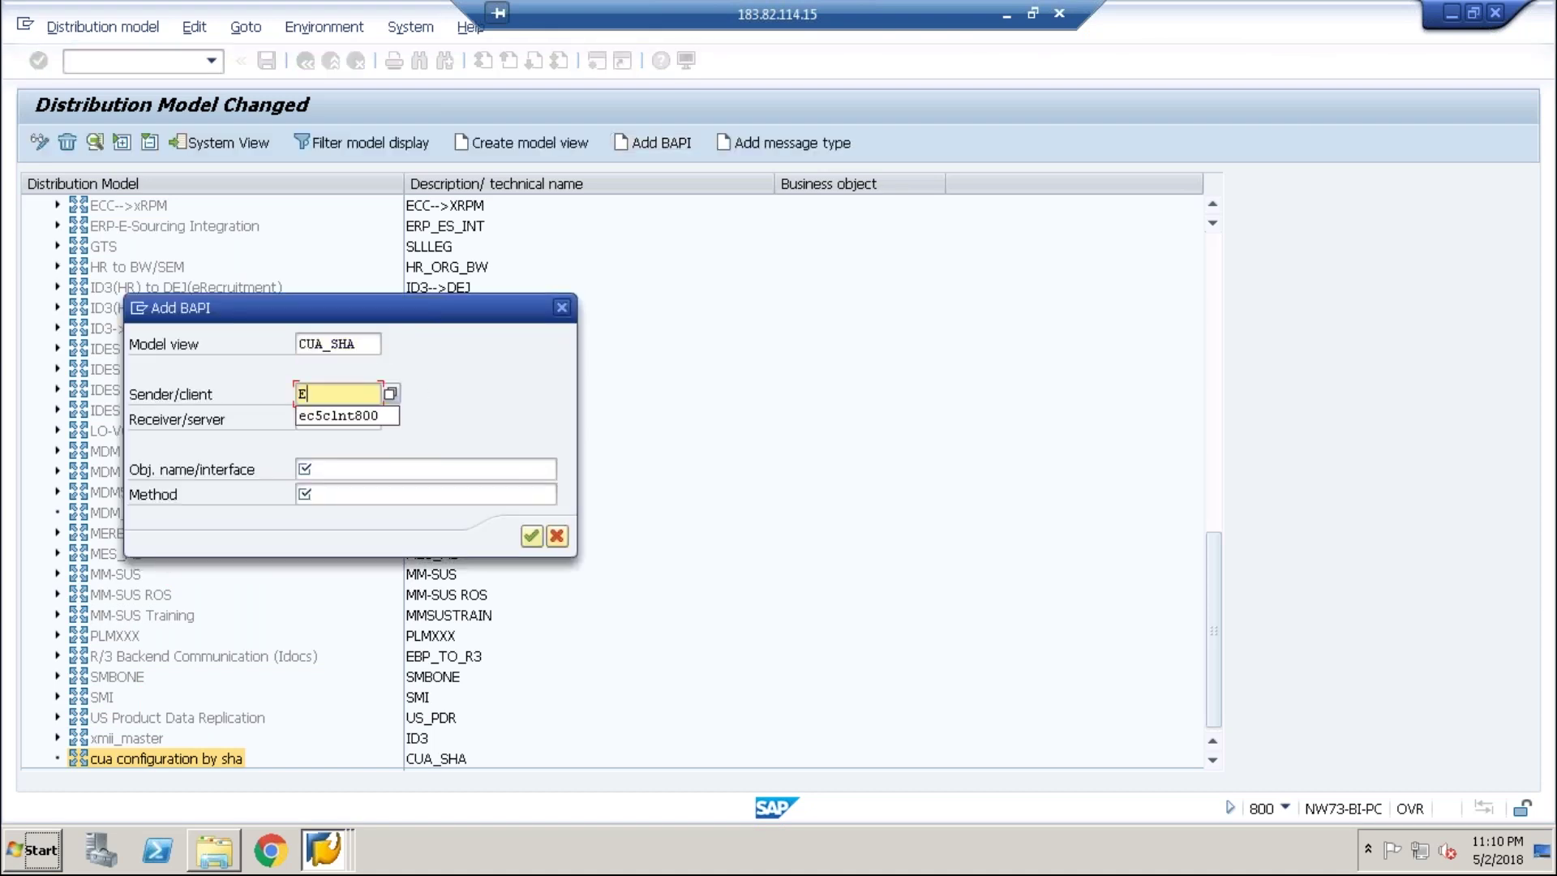
pyautogui.write('C4')
pyautogui.press('BackSpace')
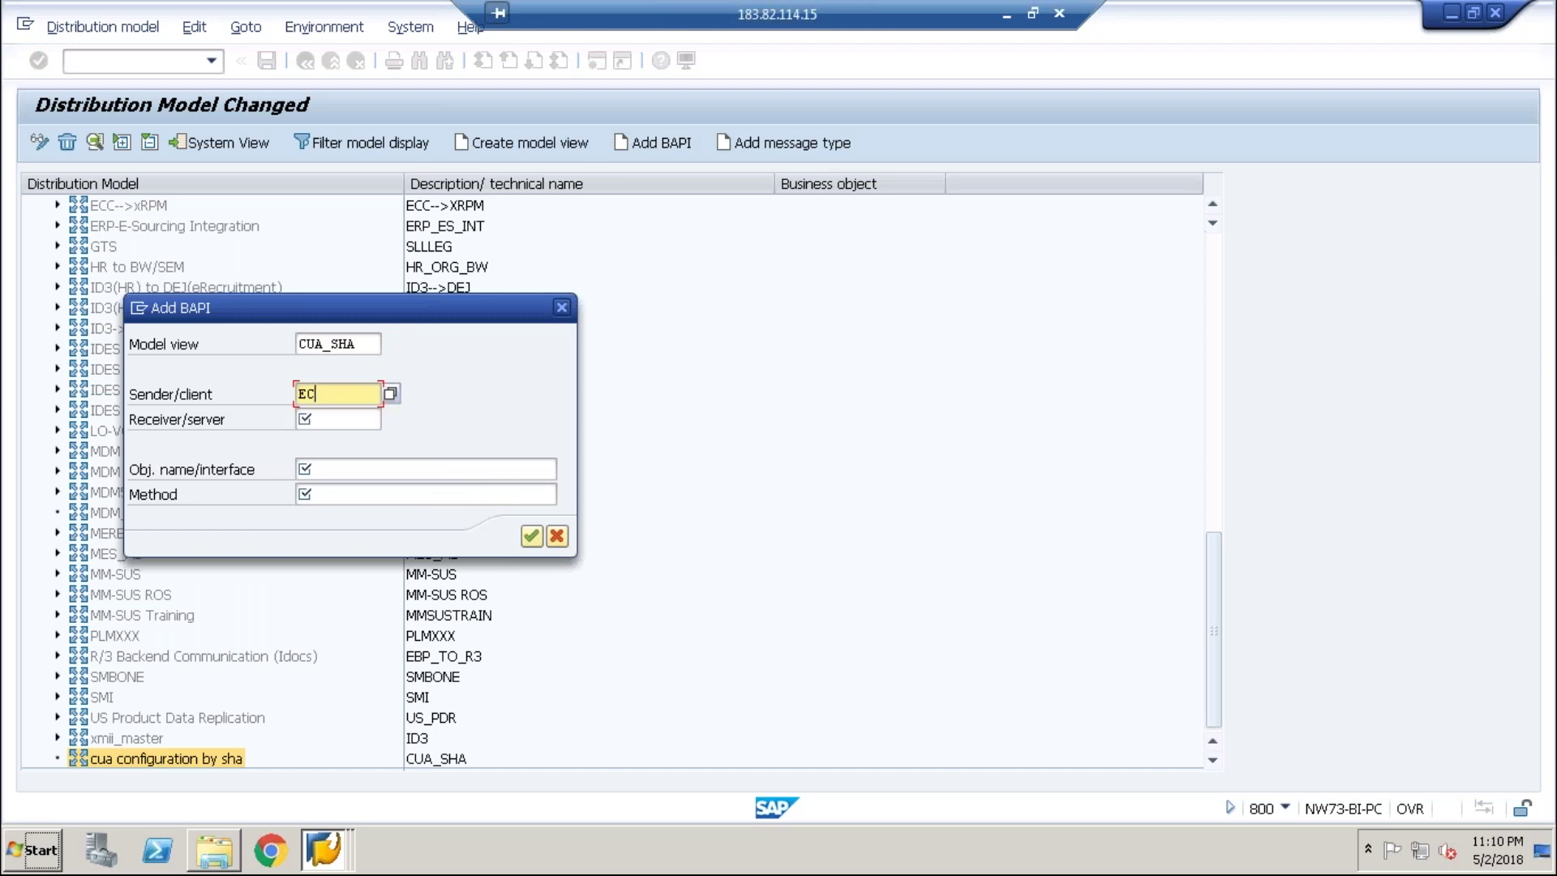
pyautogui.write('5CLNT')
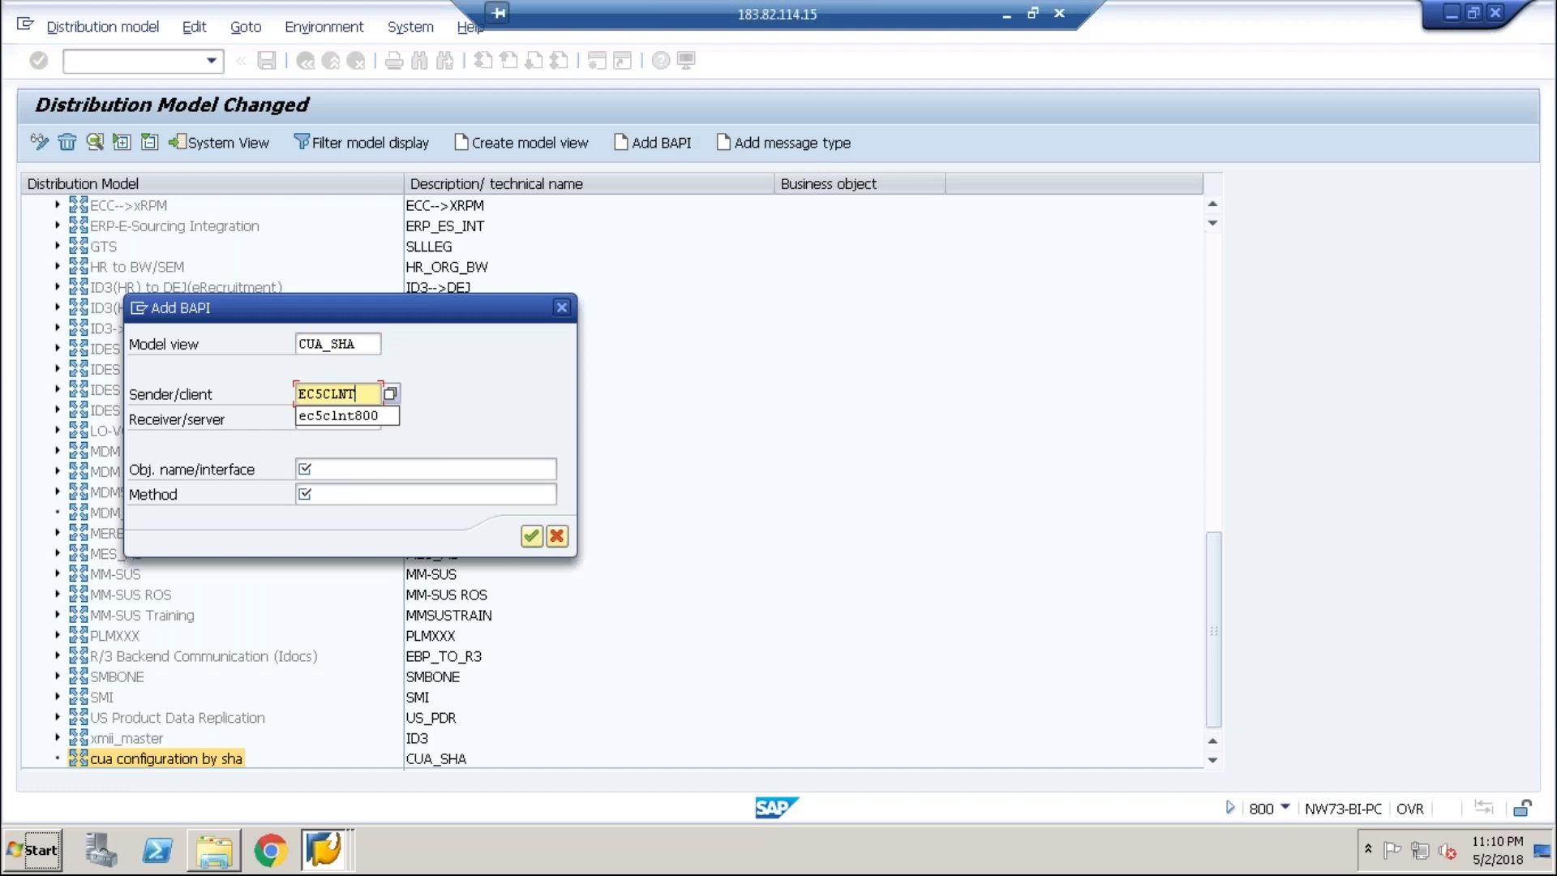
pyautogui.write('800')
pyautogui.press('Tab')
pyautogui.write('EC5')
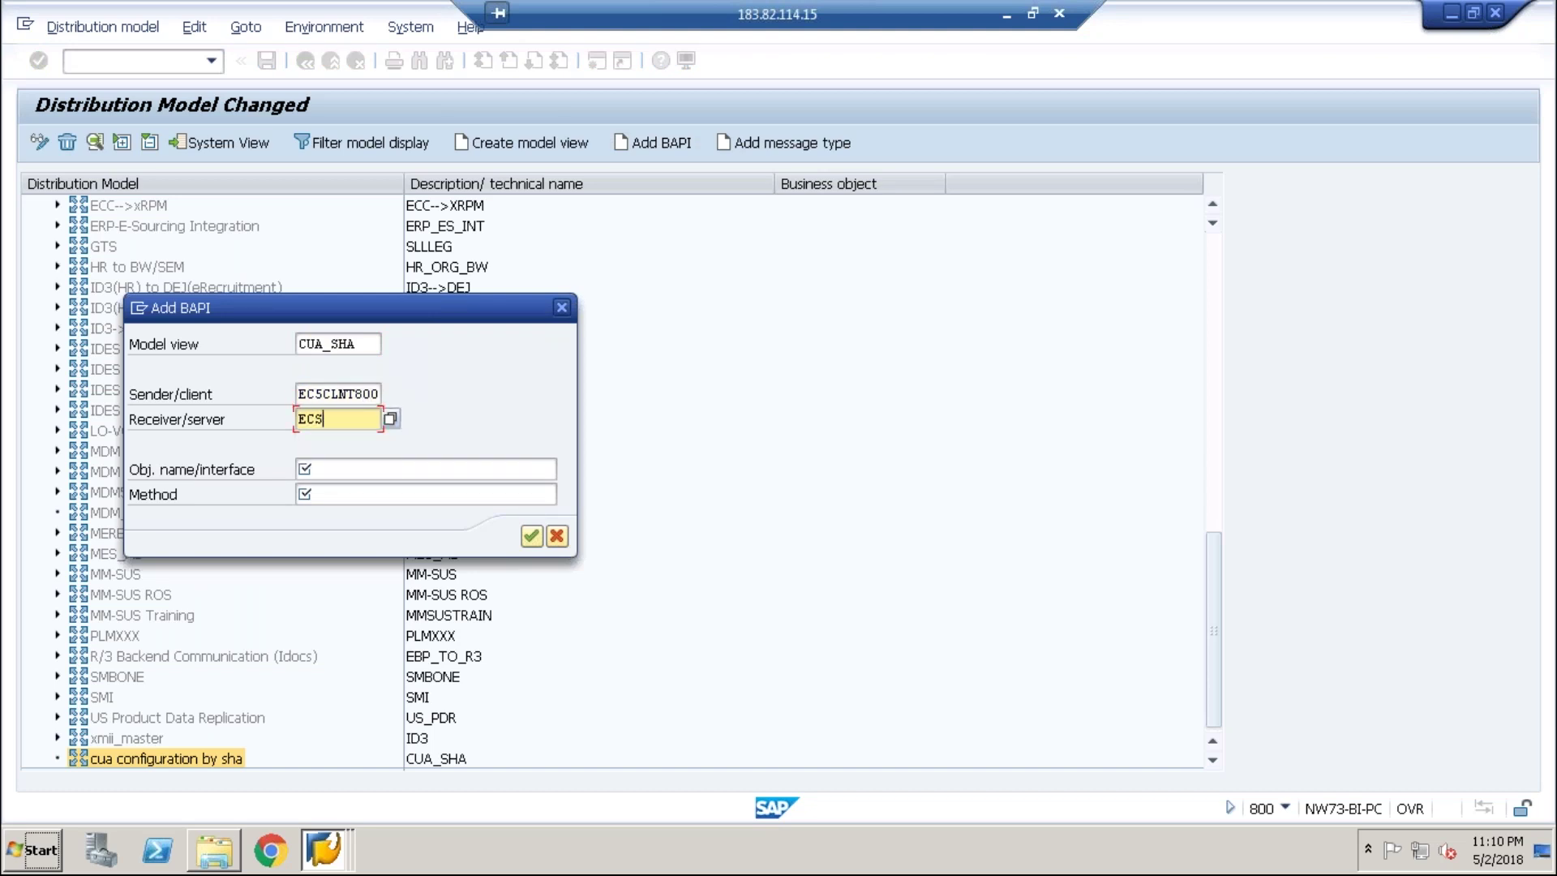
pyautogui.press('BackSpace')
pyautogui.write('5CLNT20')
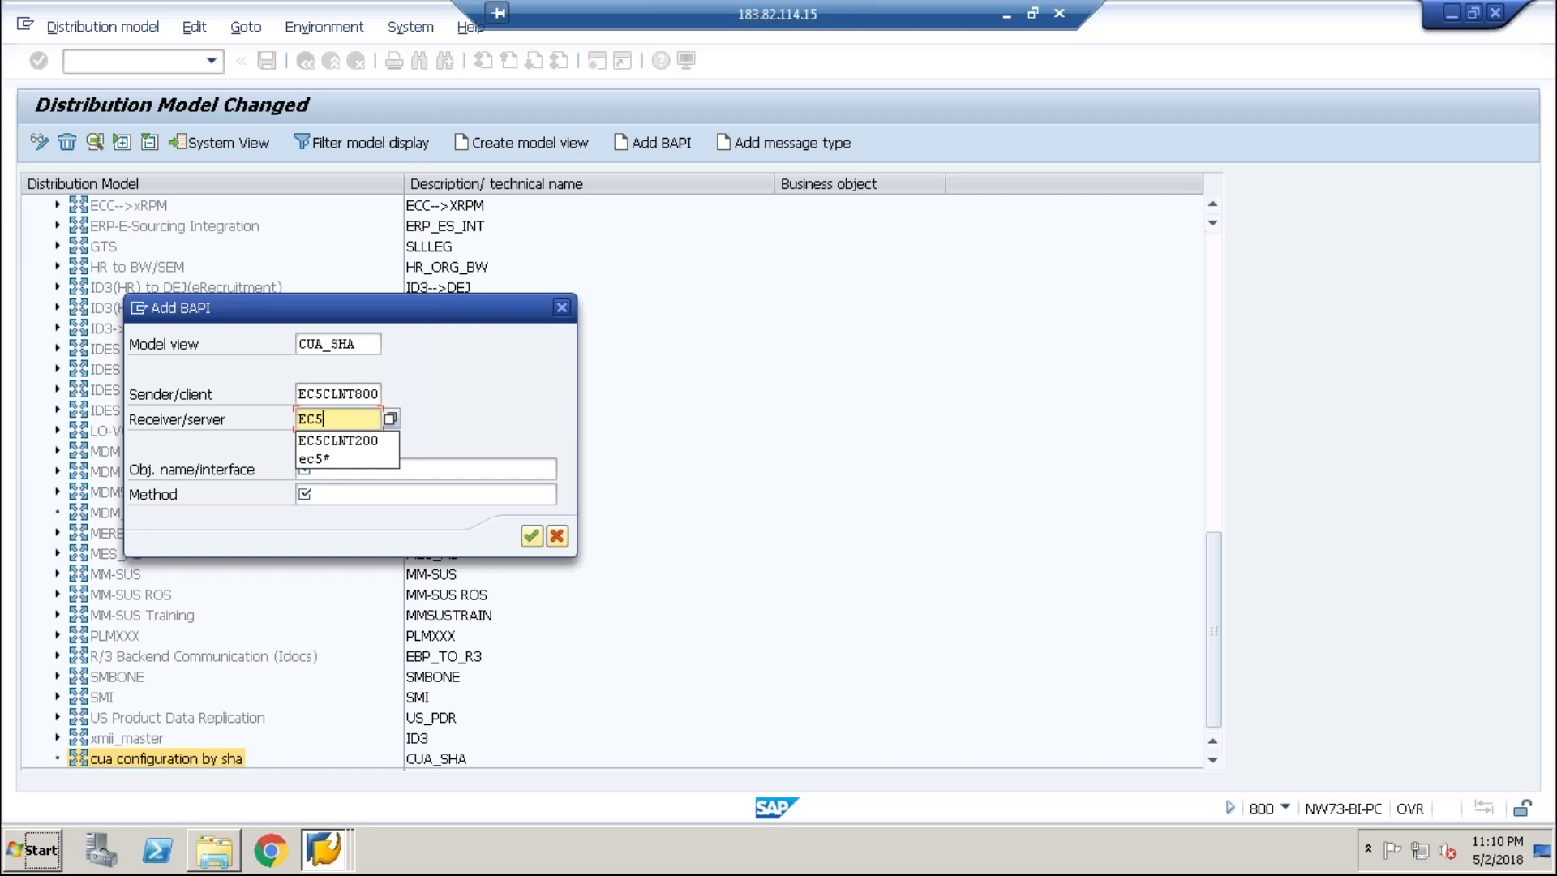
pyautogui.write('0')
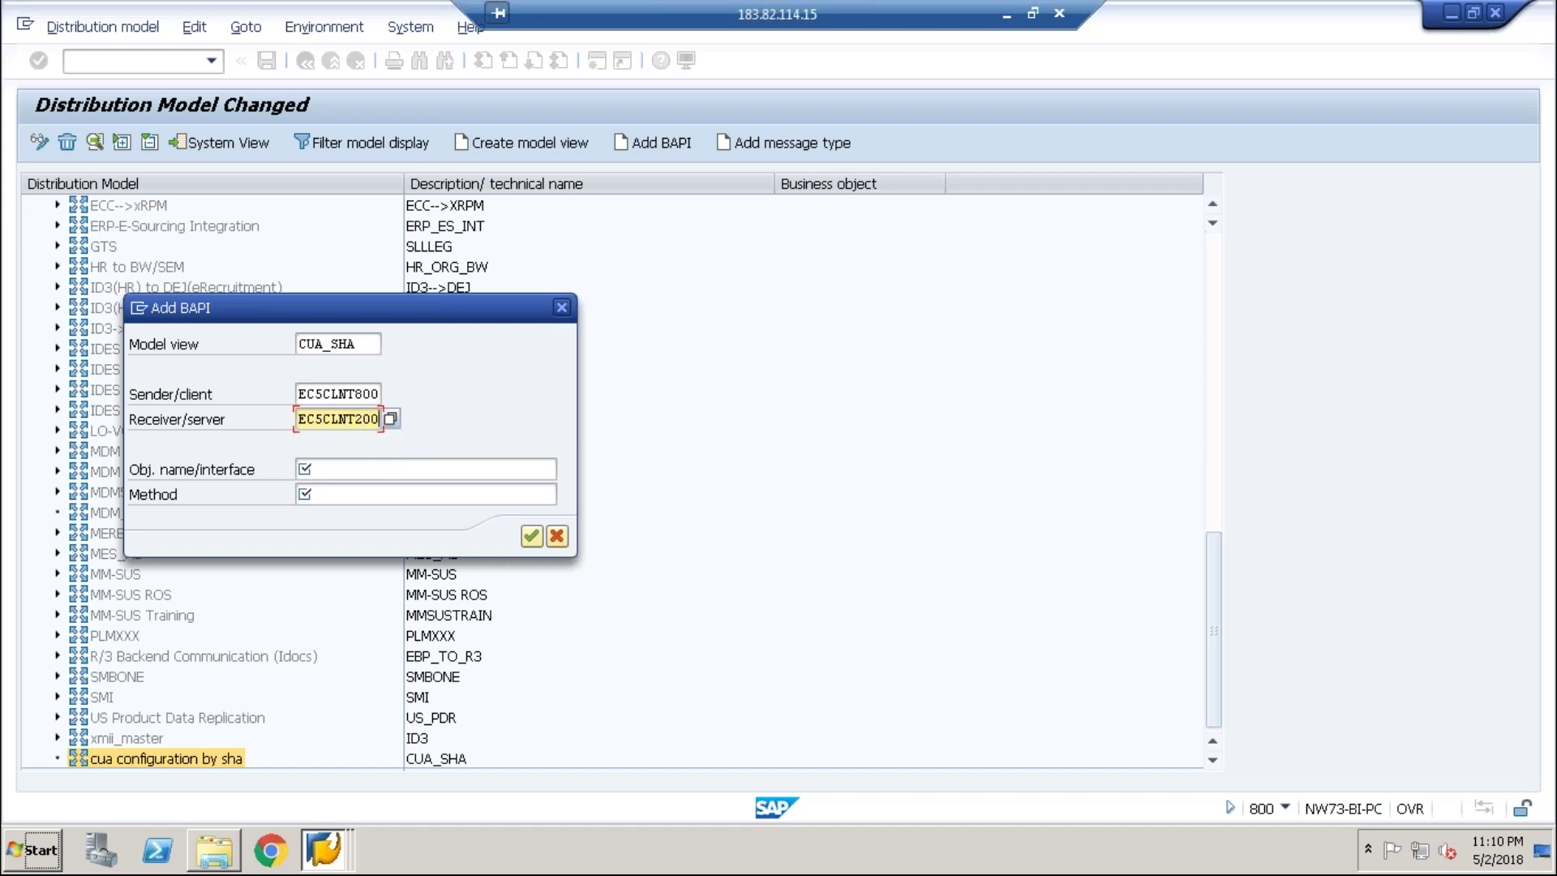
# - Set object USER with method Clone from the method list and confirm the BAPI
pyautogui.click(356, 468)
pyautogui.write('u')
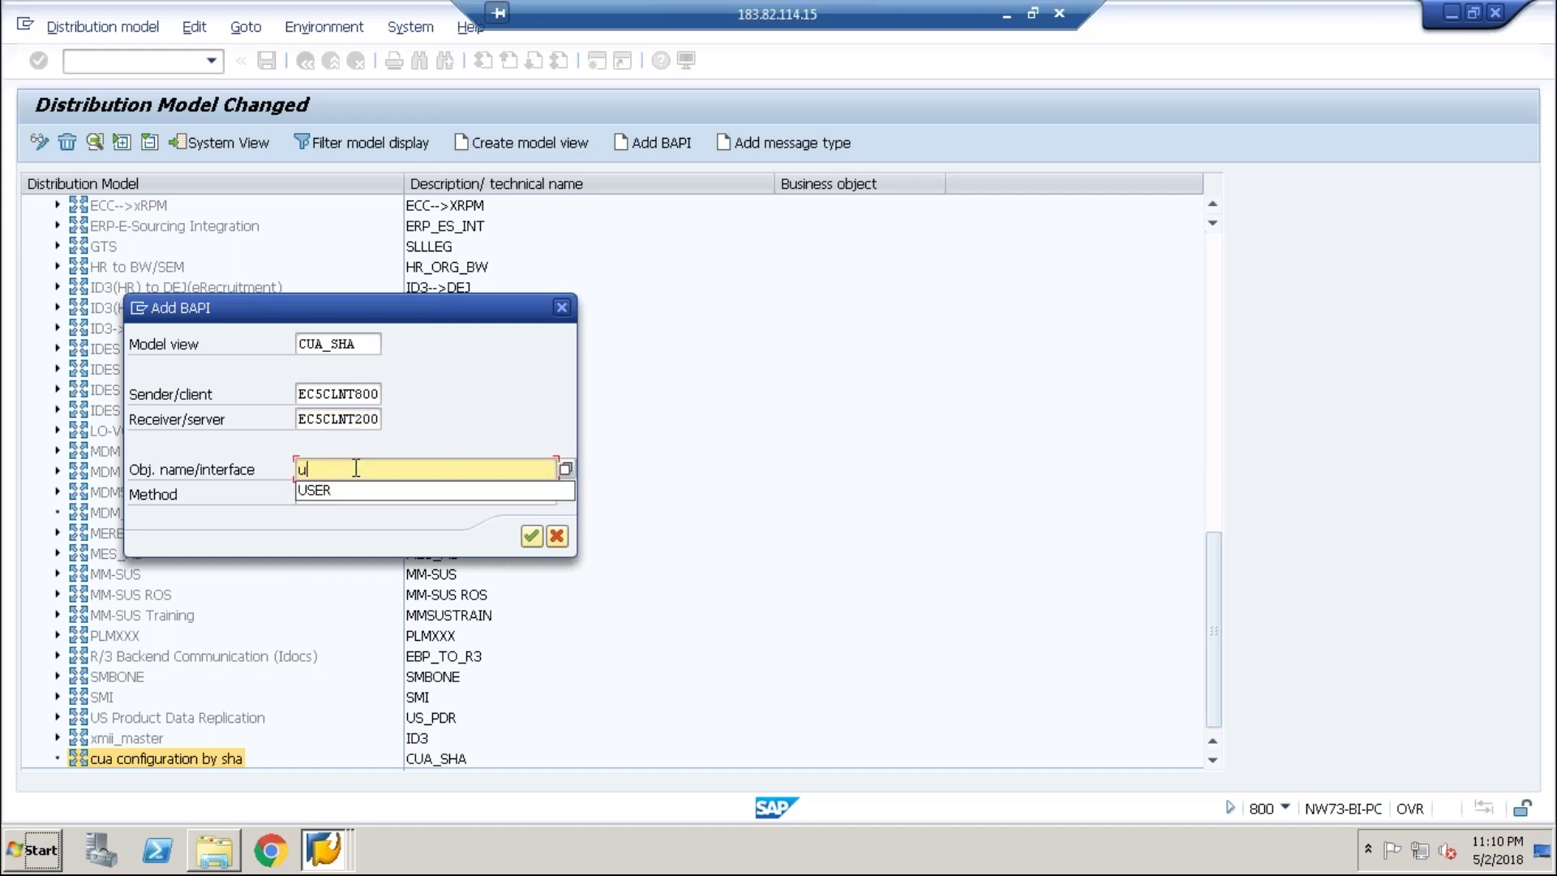
pyautogui.press('Down')
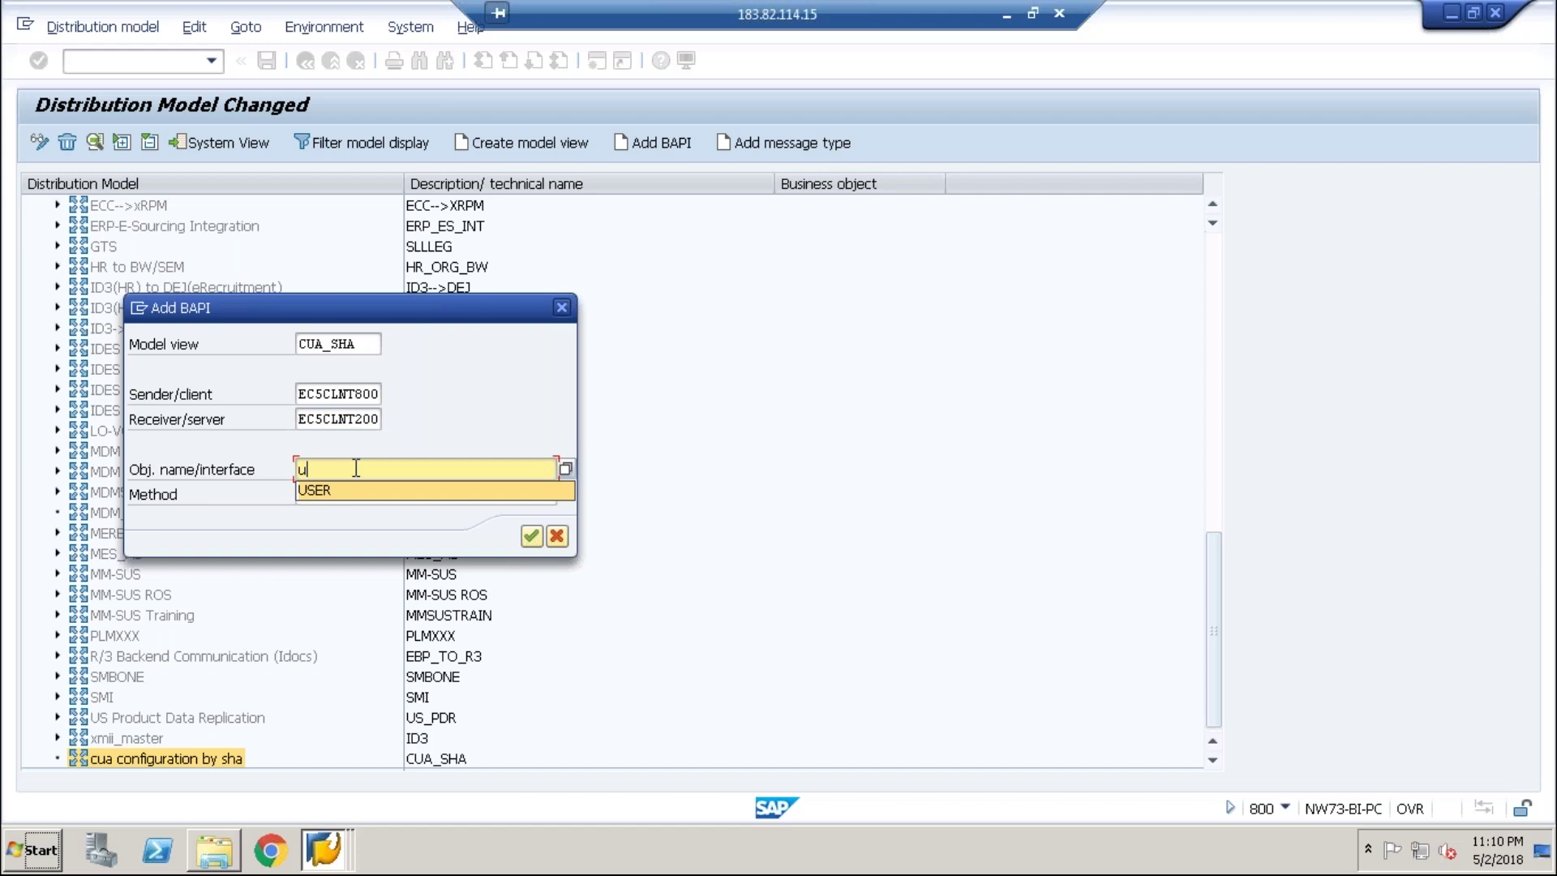
pyautogui.press('Return')
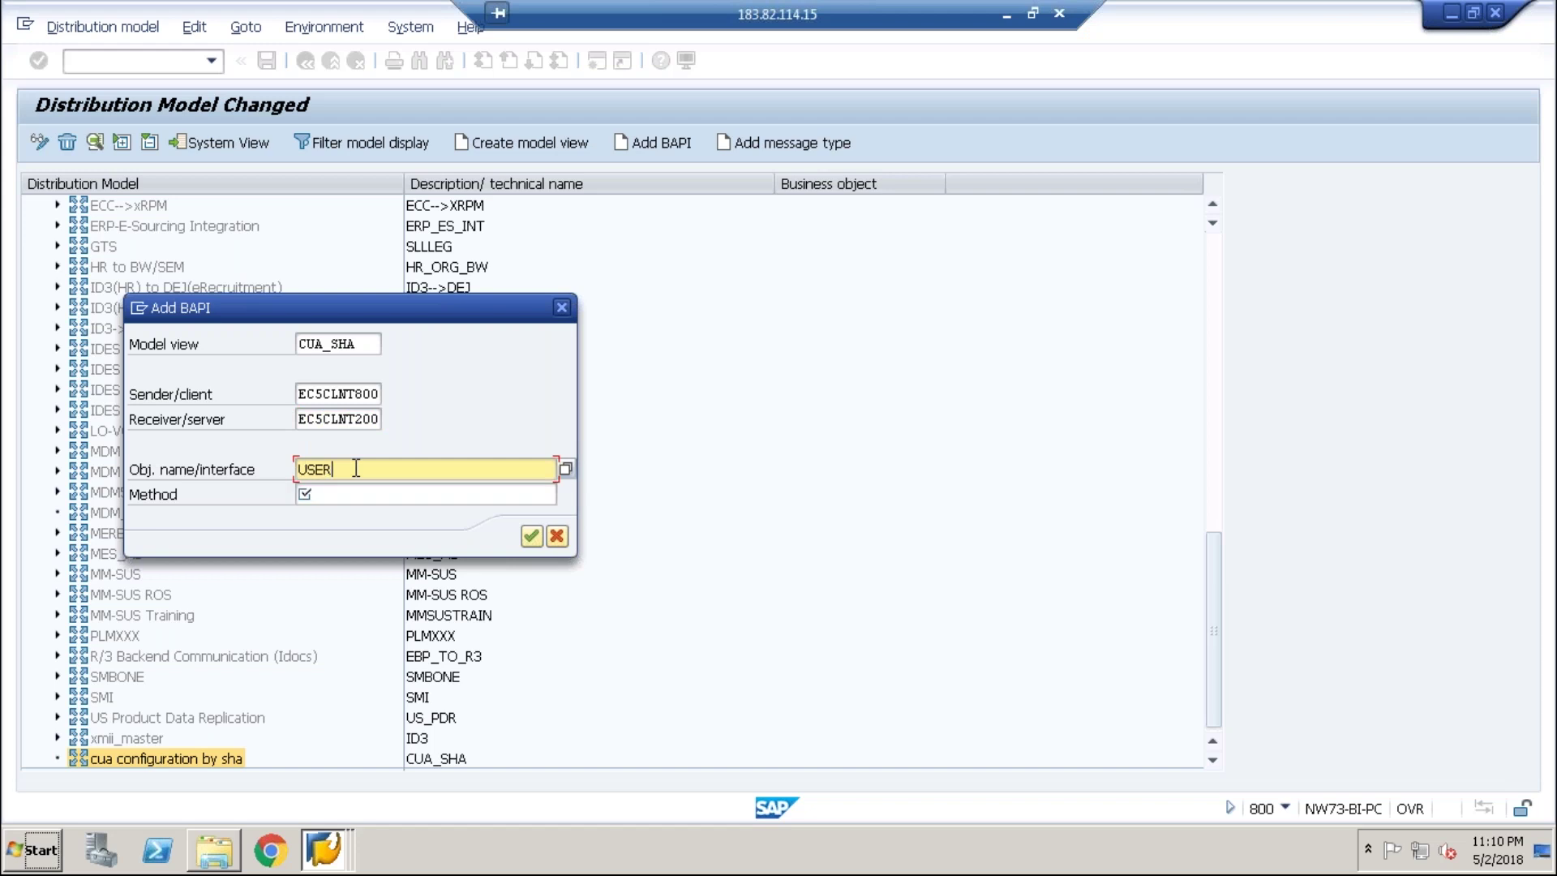
pyautogui.press('Tab')
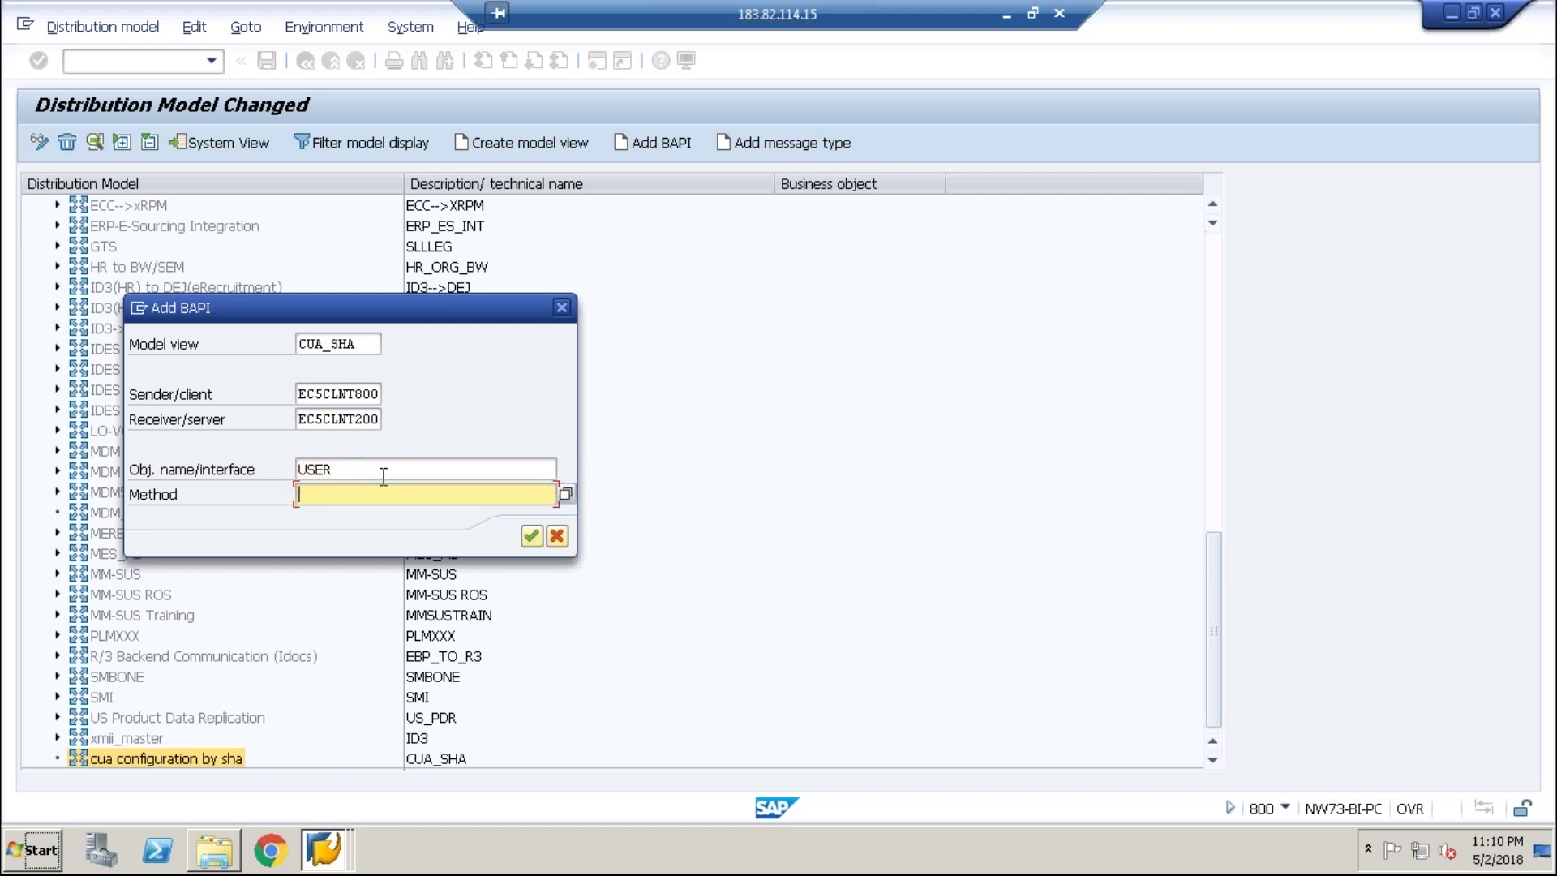
pyautogui.click(570, 497)
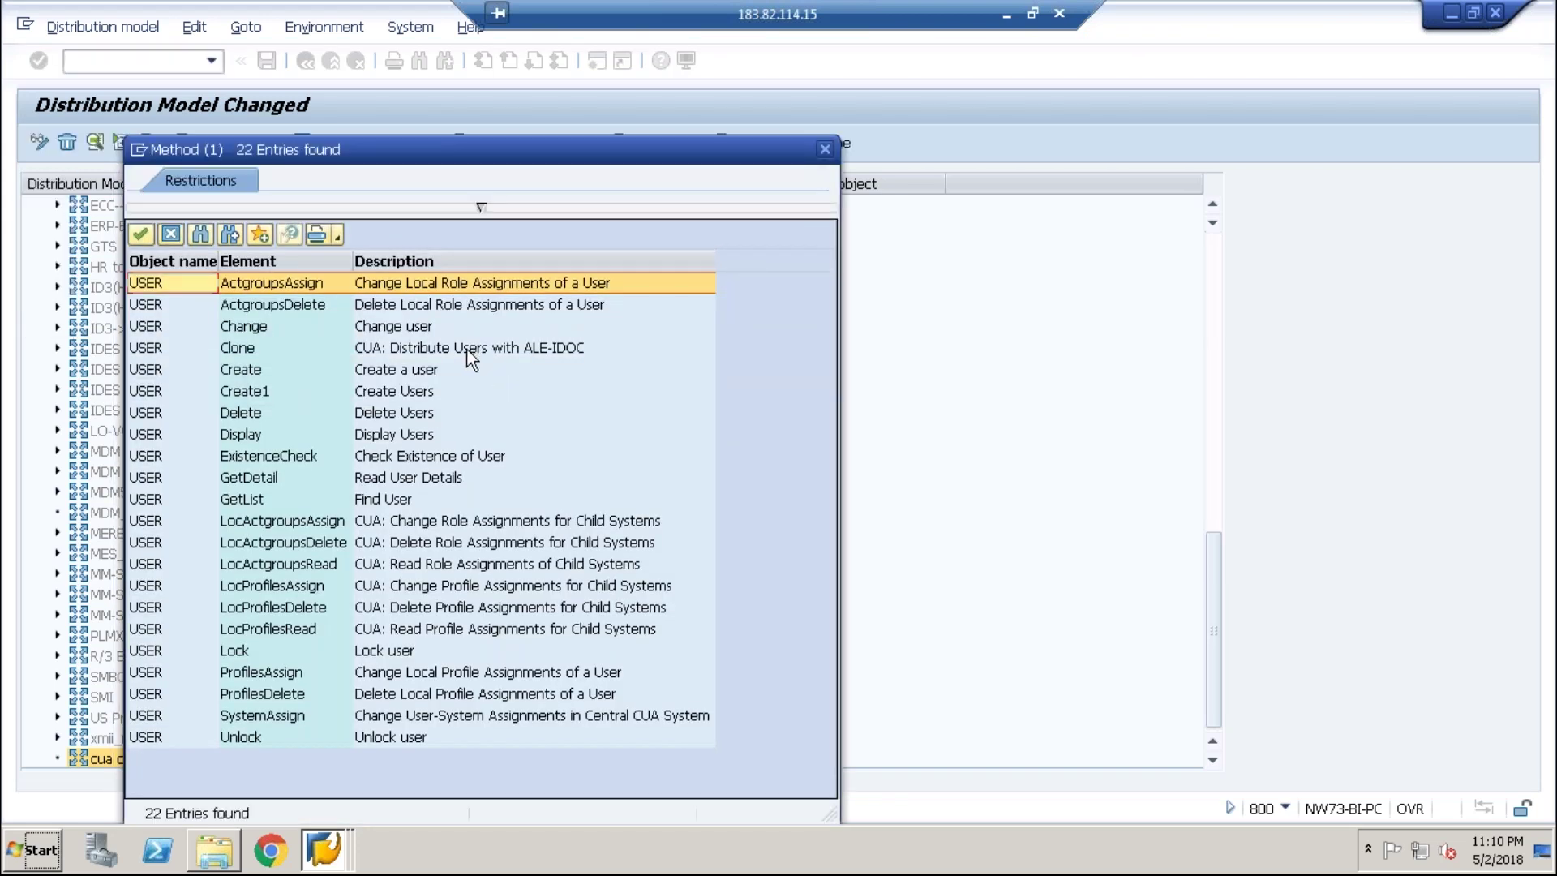
pyautogui.click(400, 325)
pyautogui.click(411, 382)
pyautogui.click(410, 453)
pyautogui.click(407, 673)
pyautogui.click(261, 346)
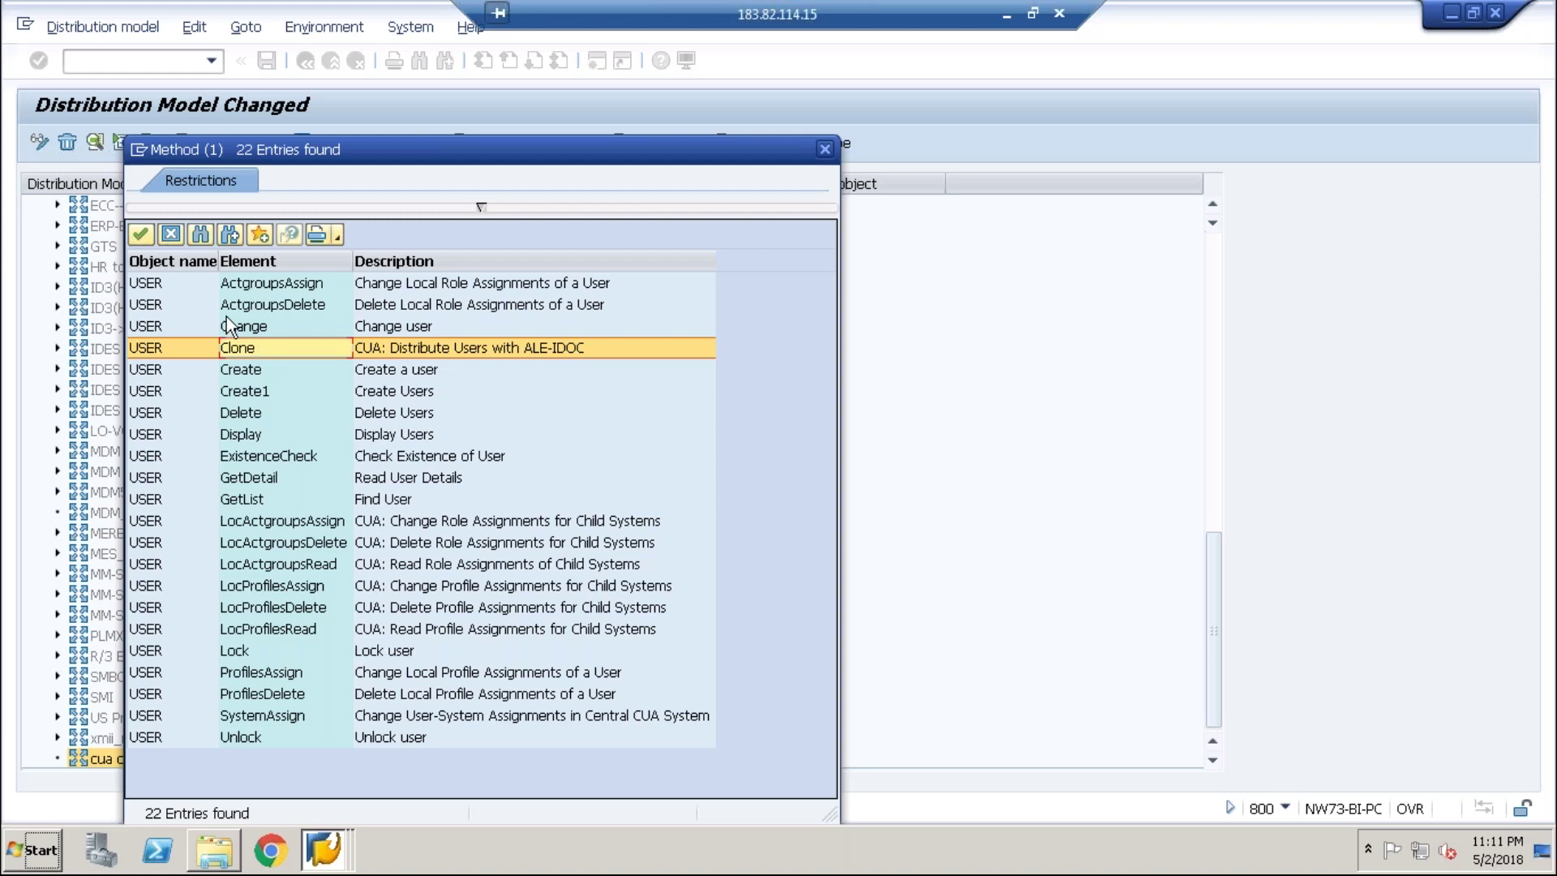
pyautogui.click(141, 234)
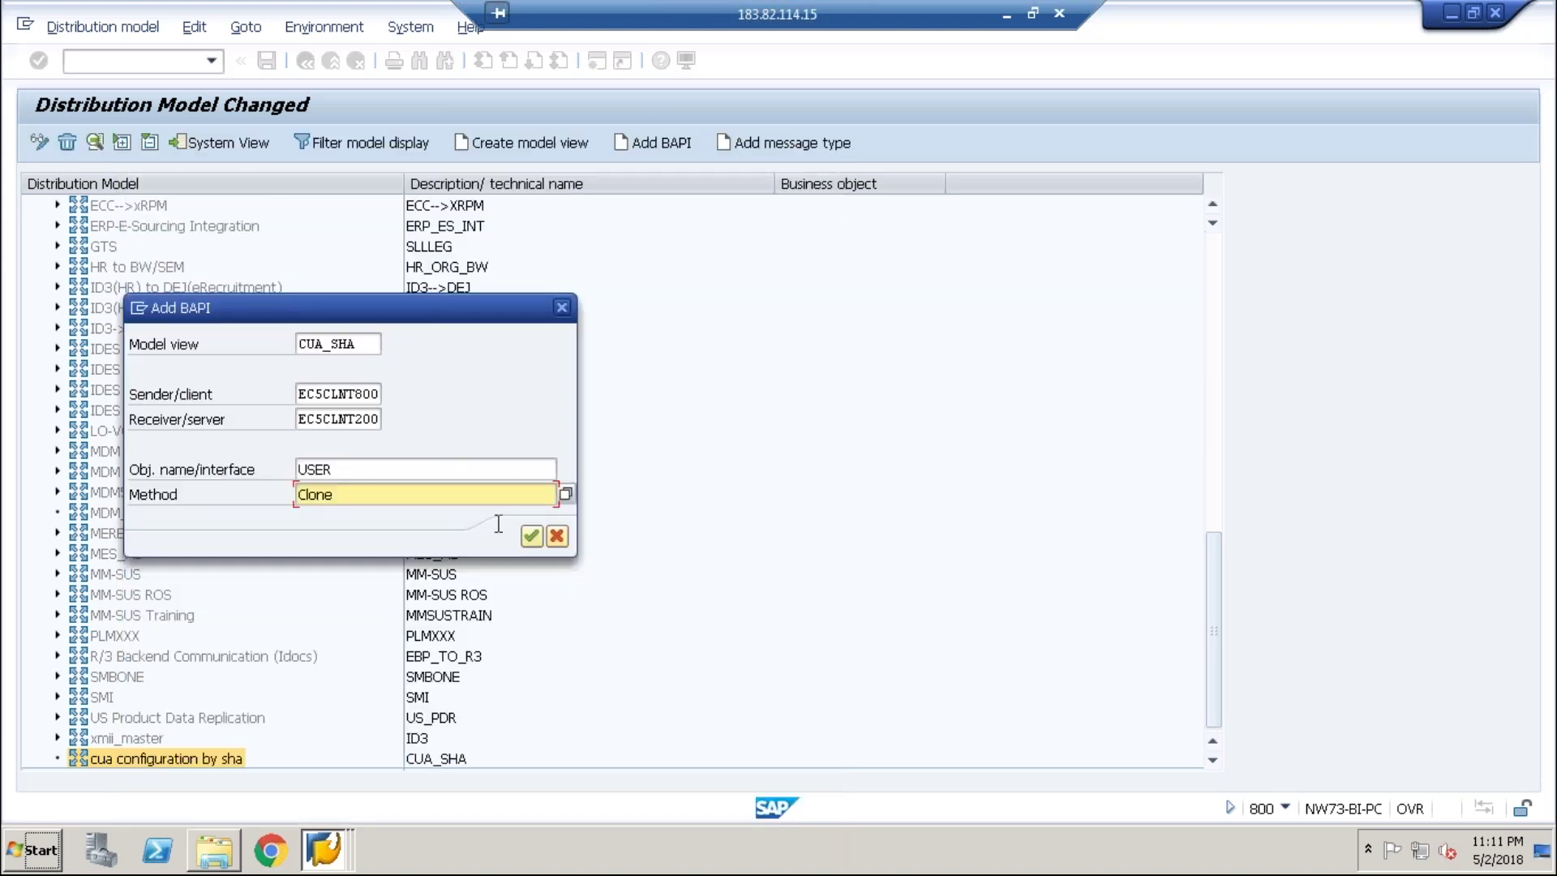
pyautogui.click(529, 536)
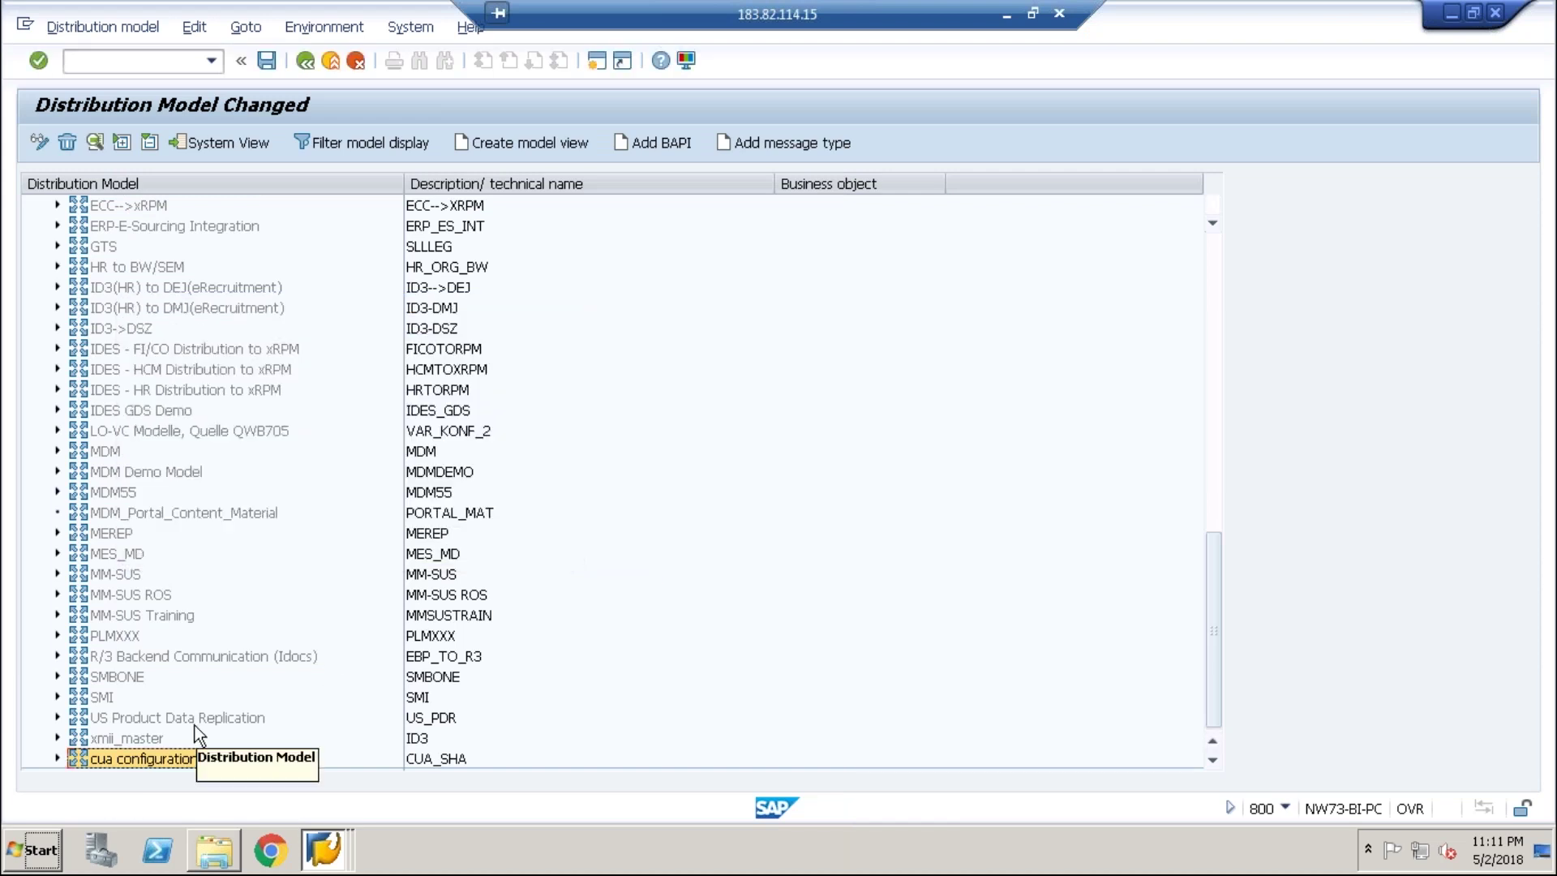
# - Expand 'cua configuration by sha' down to USER.Clone and save the distribution model
pyautogui.click(58, 757)
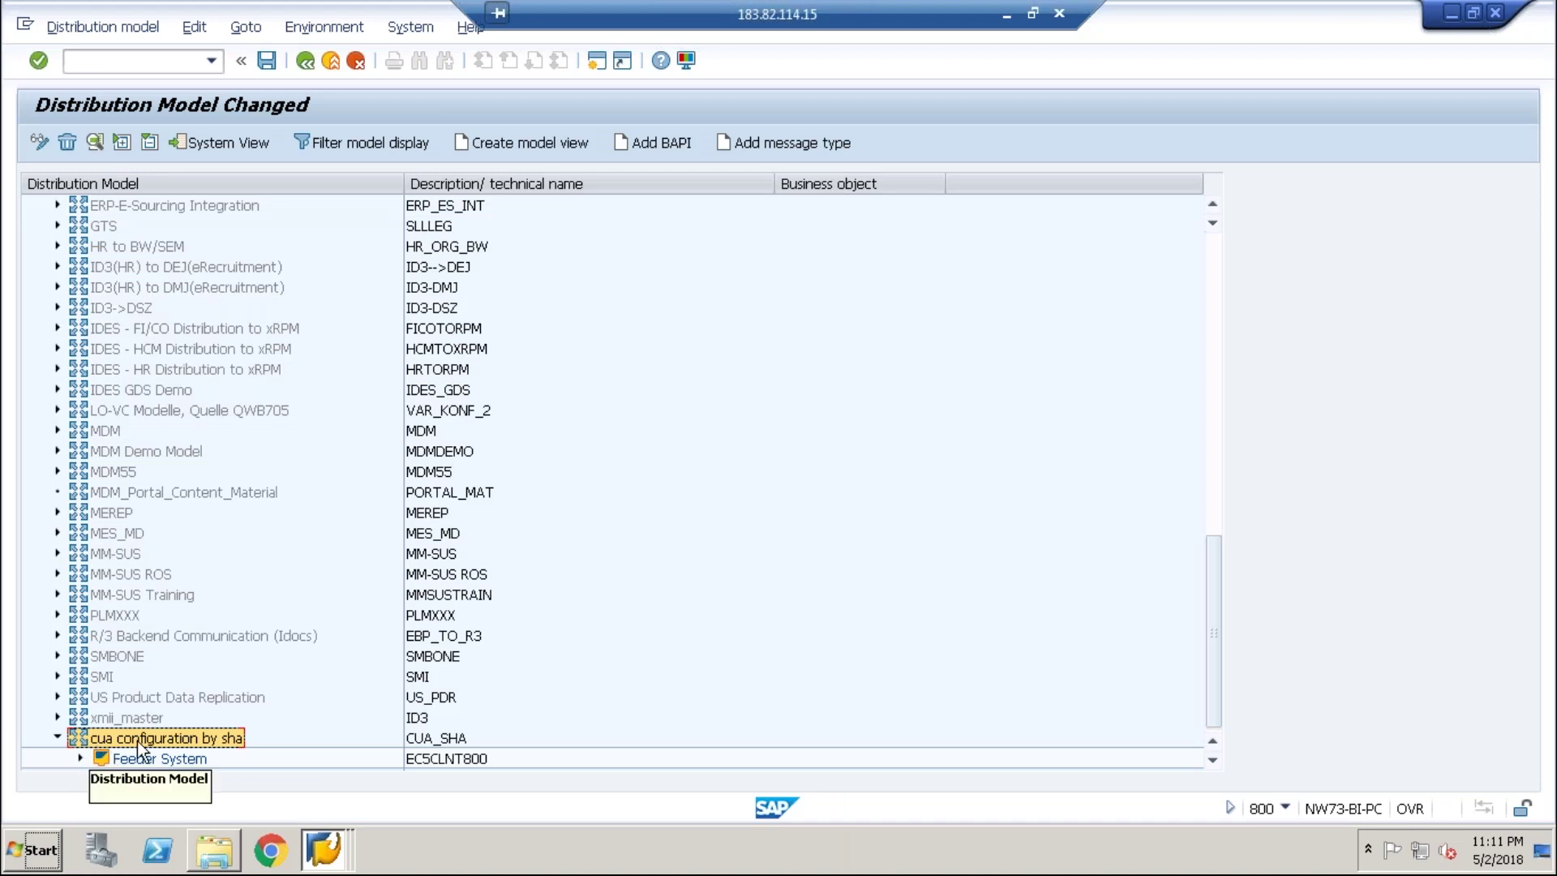
pyautogui.click(79, 758)
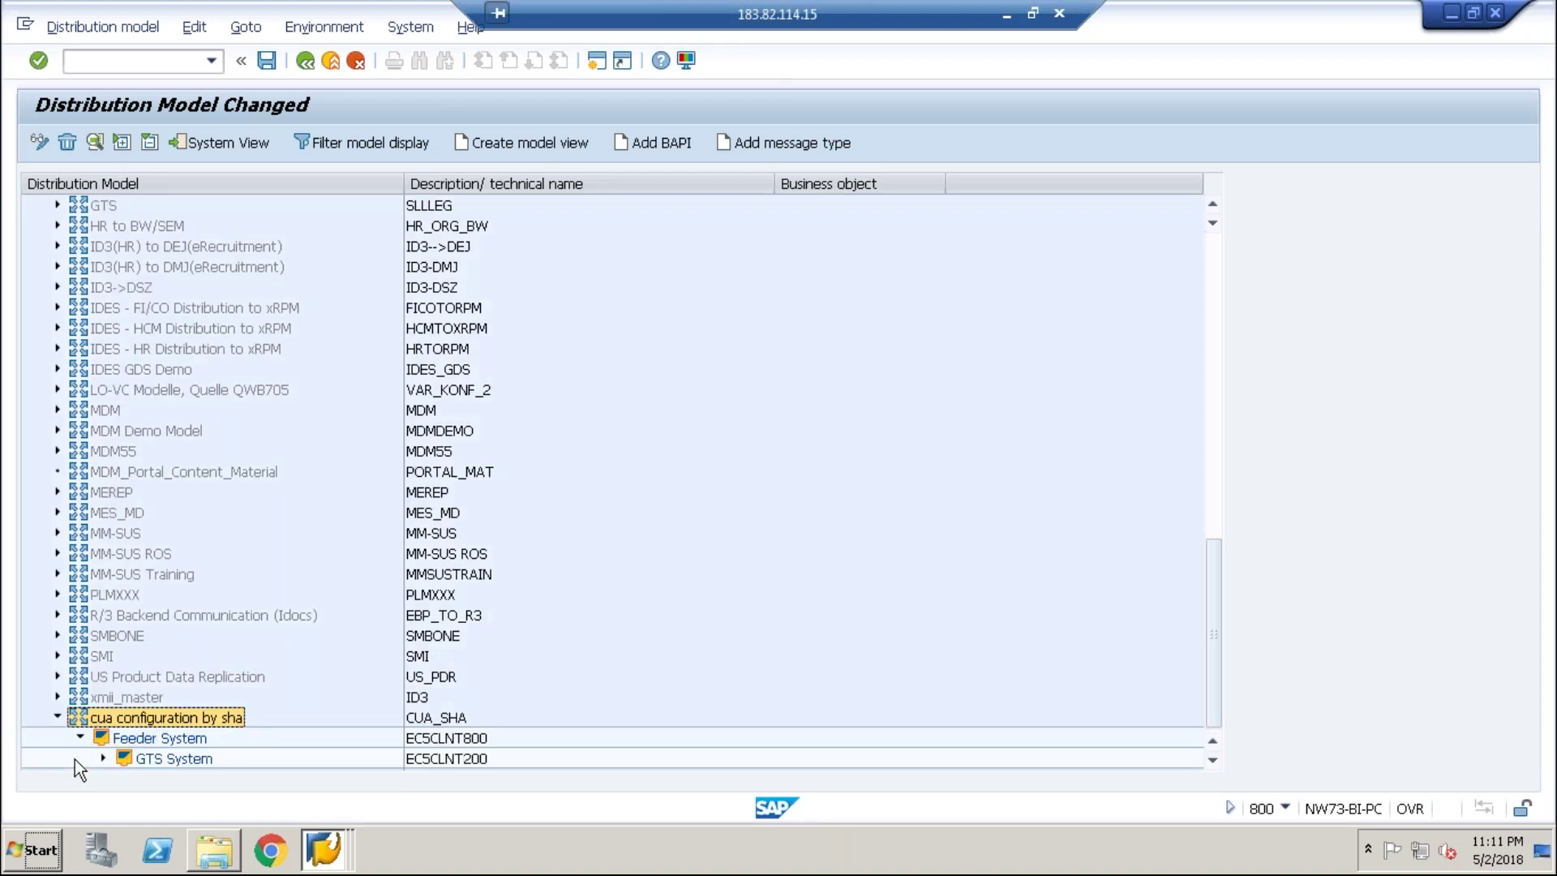
pyautogui.click(103, 757)
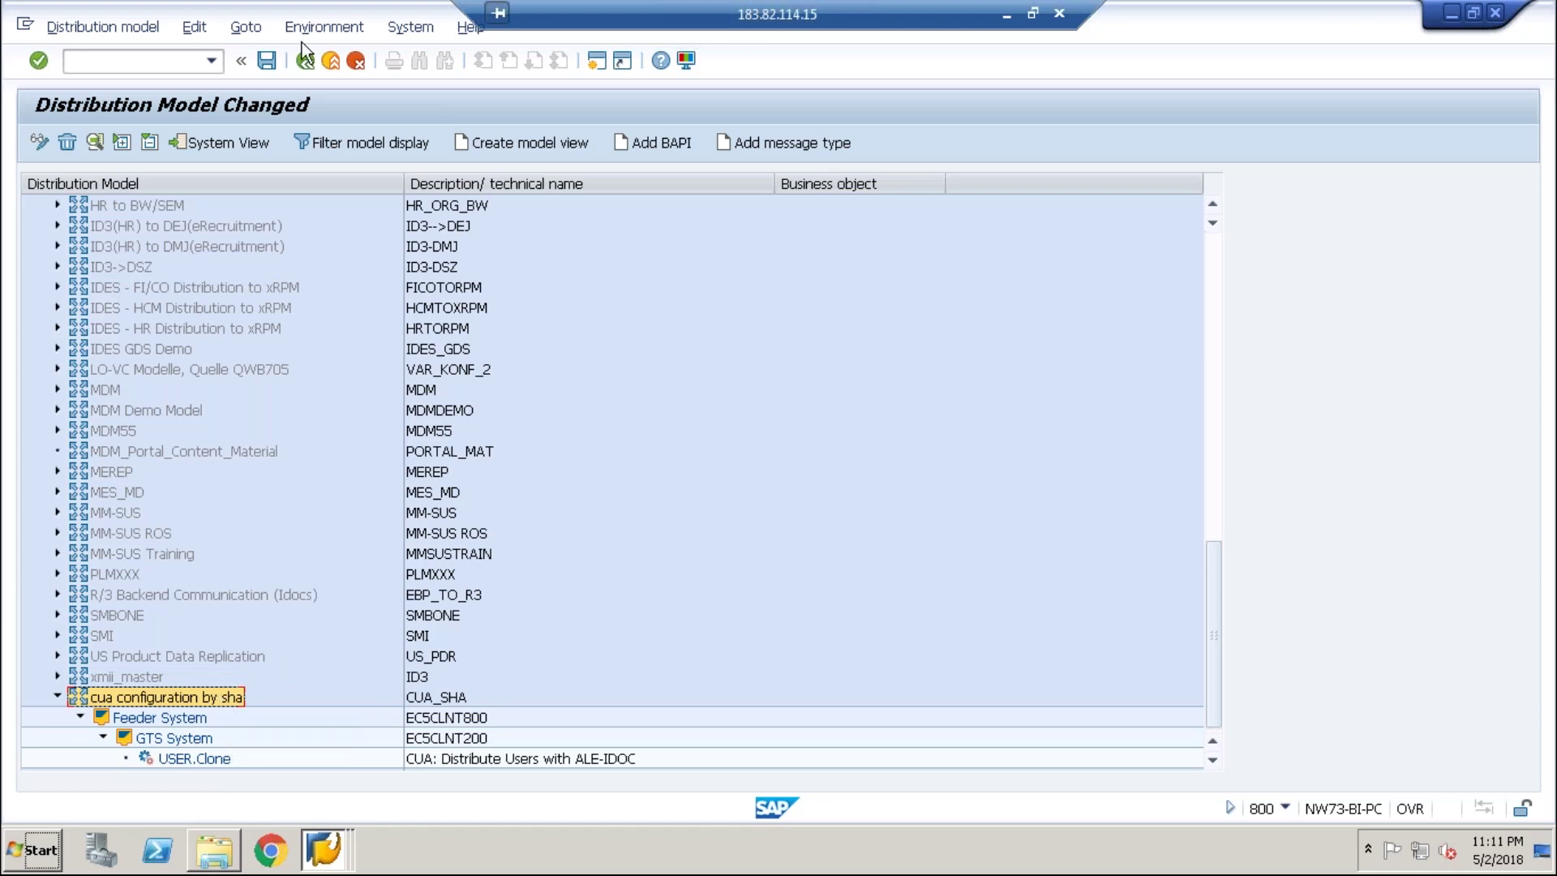
pyautogui.click(270, 61)
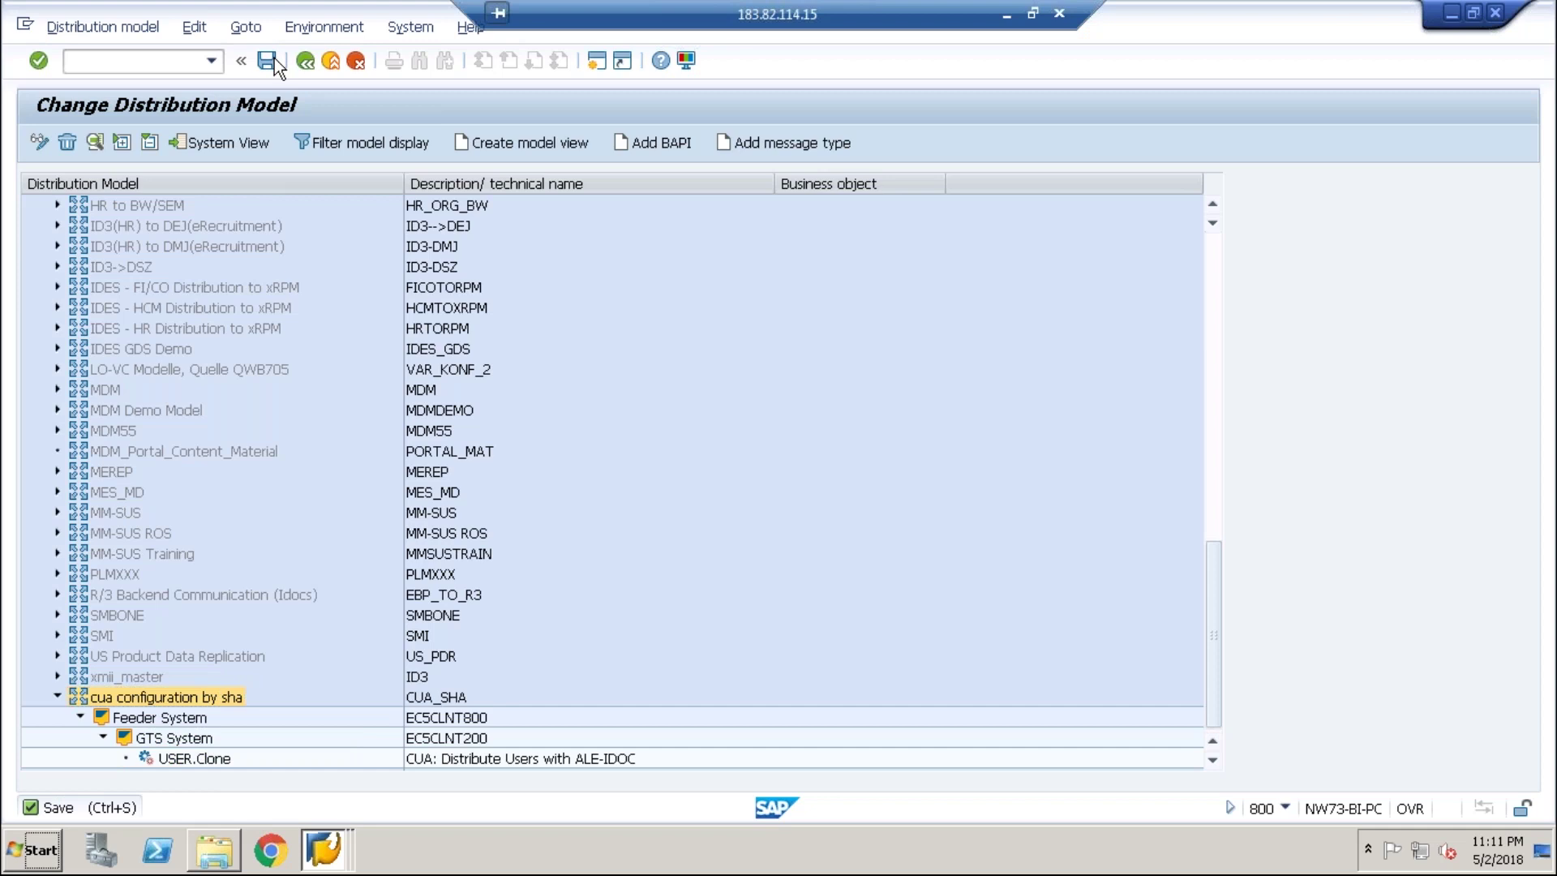
pyautogui.click(421, 28)
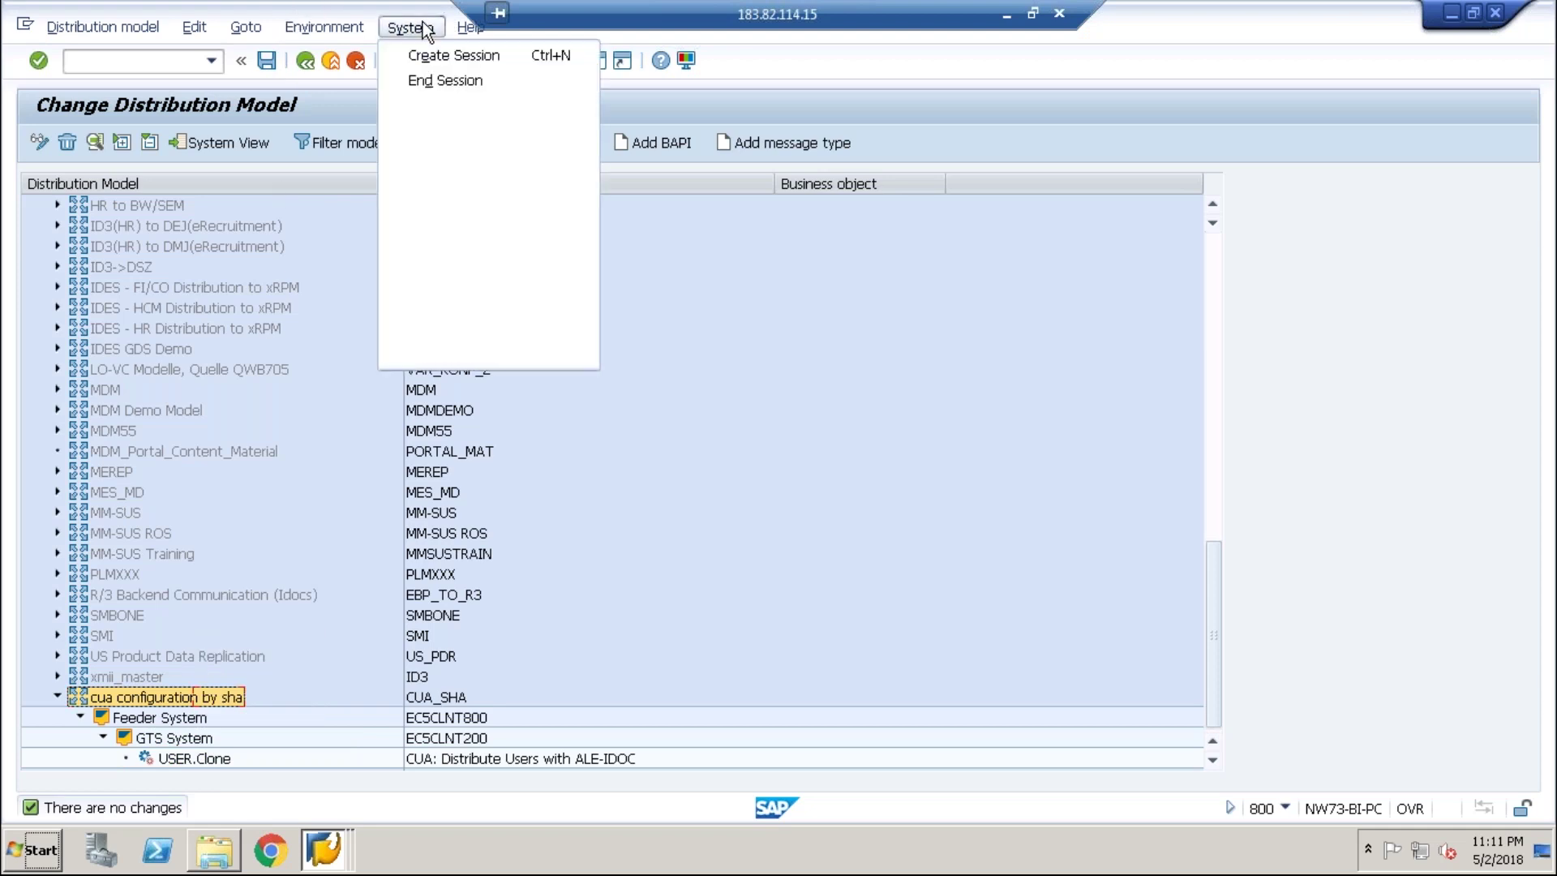
# - Generate partner profiles for partner system EC5CLNT200
pyautogui.click(361, 46)
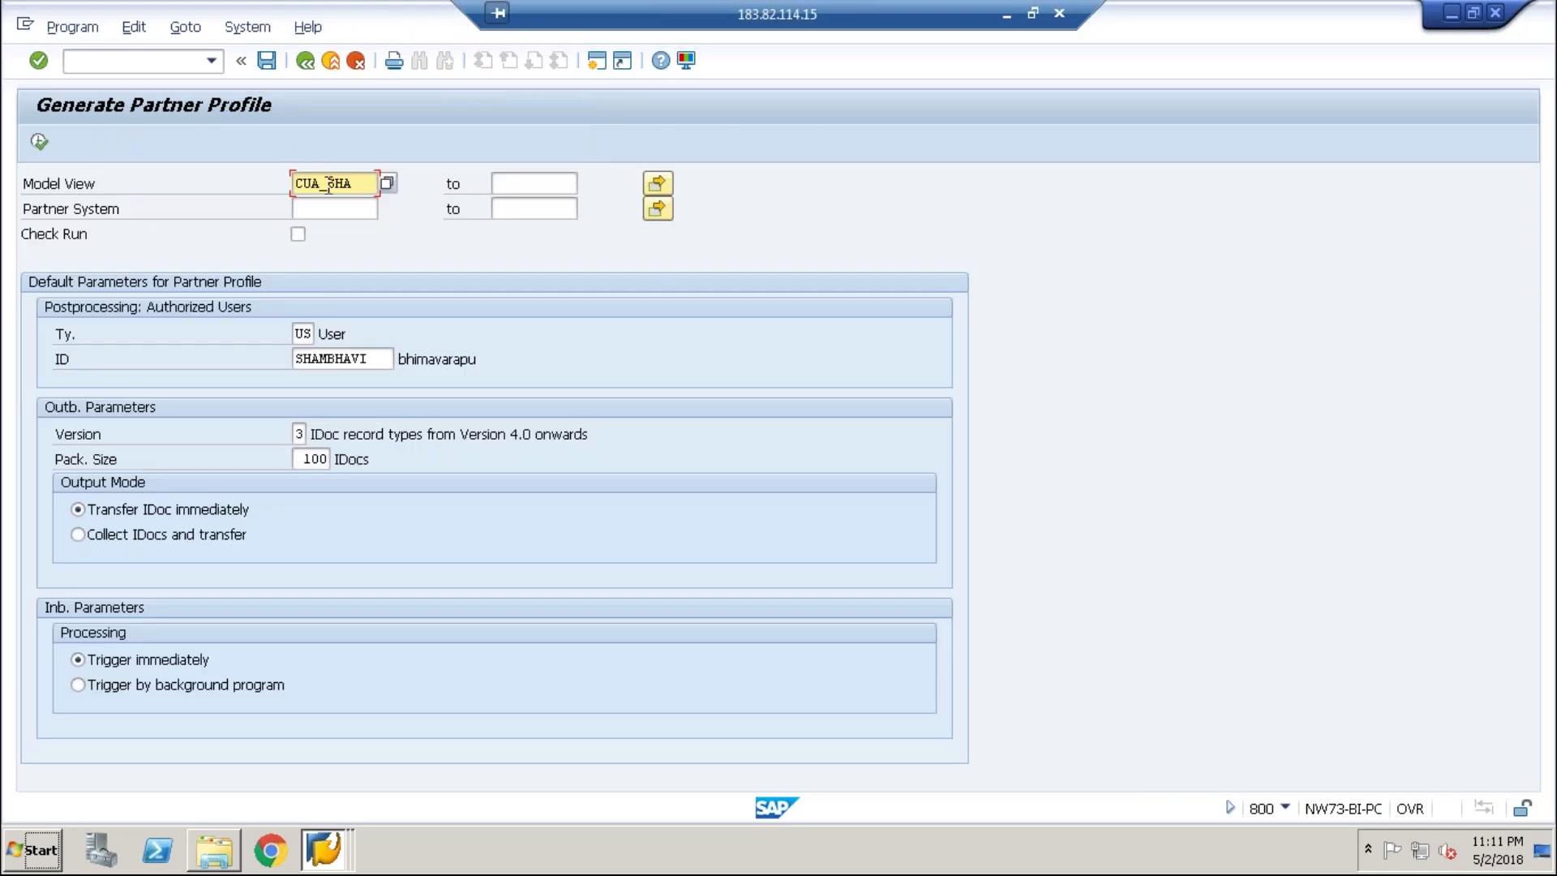
pyautogui.click(317, 209)
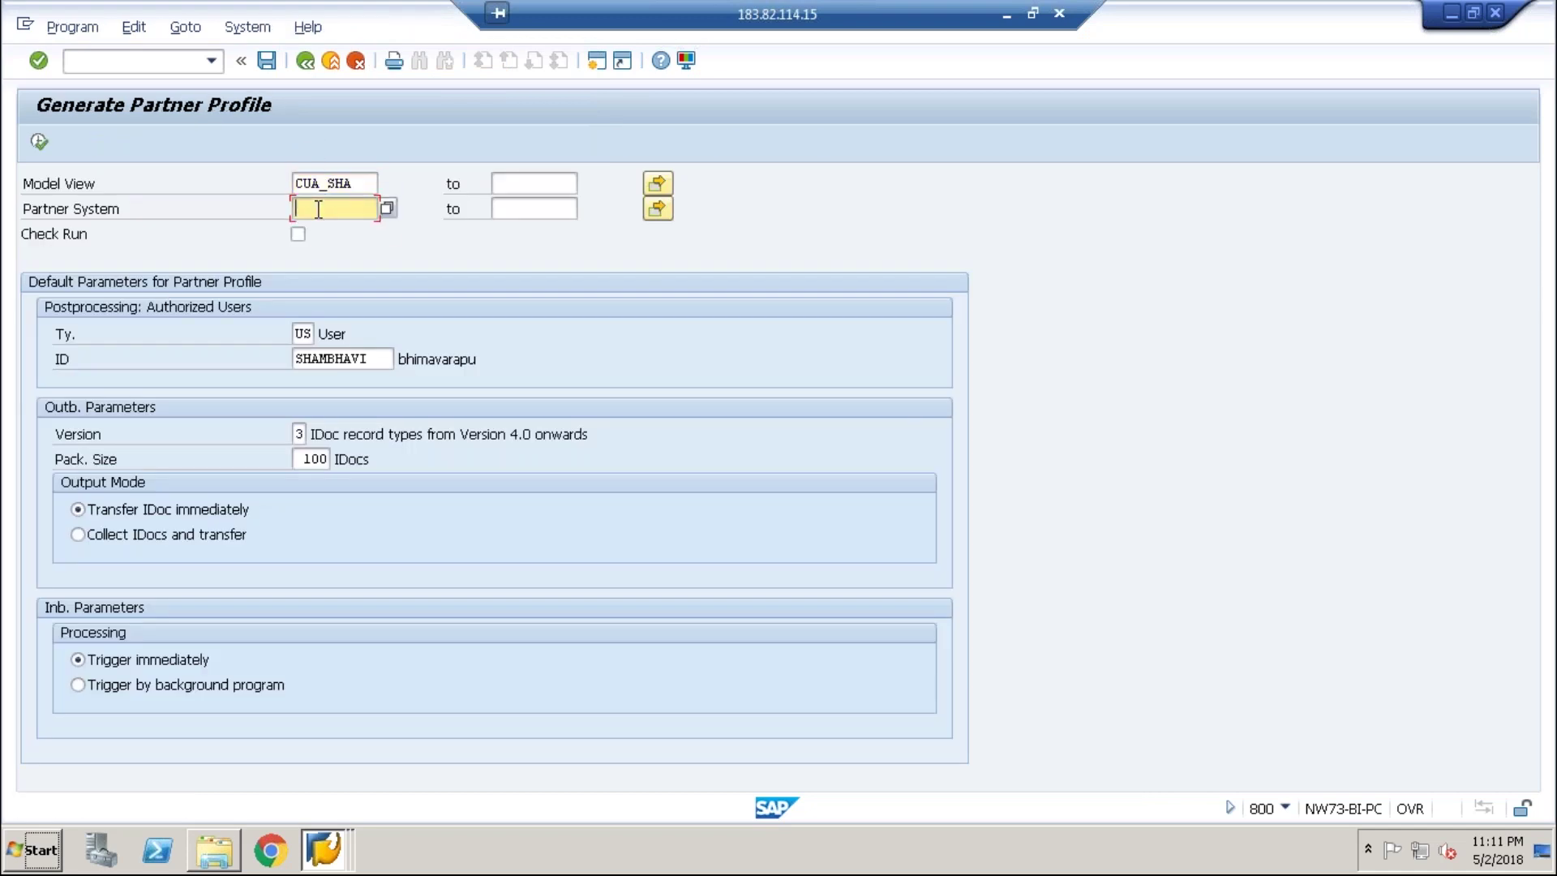
pyautogui.write('e')
pyautogui.press('Down')
pyautogui.press('Return')
pyautogui.click(38, 143)
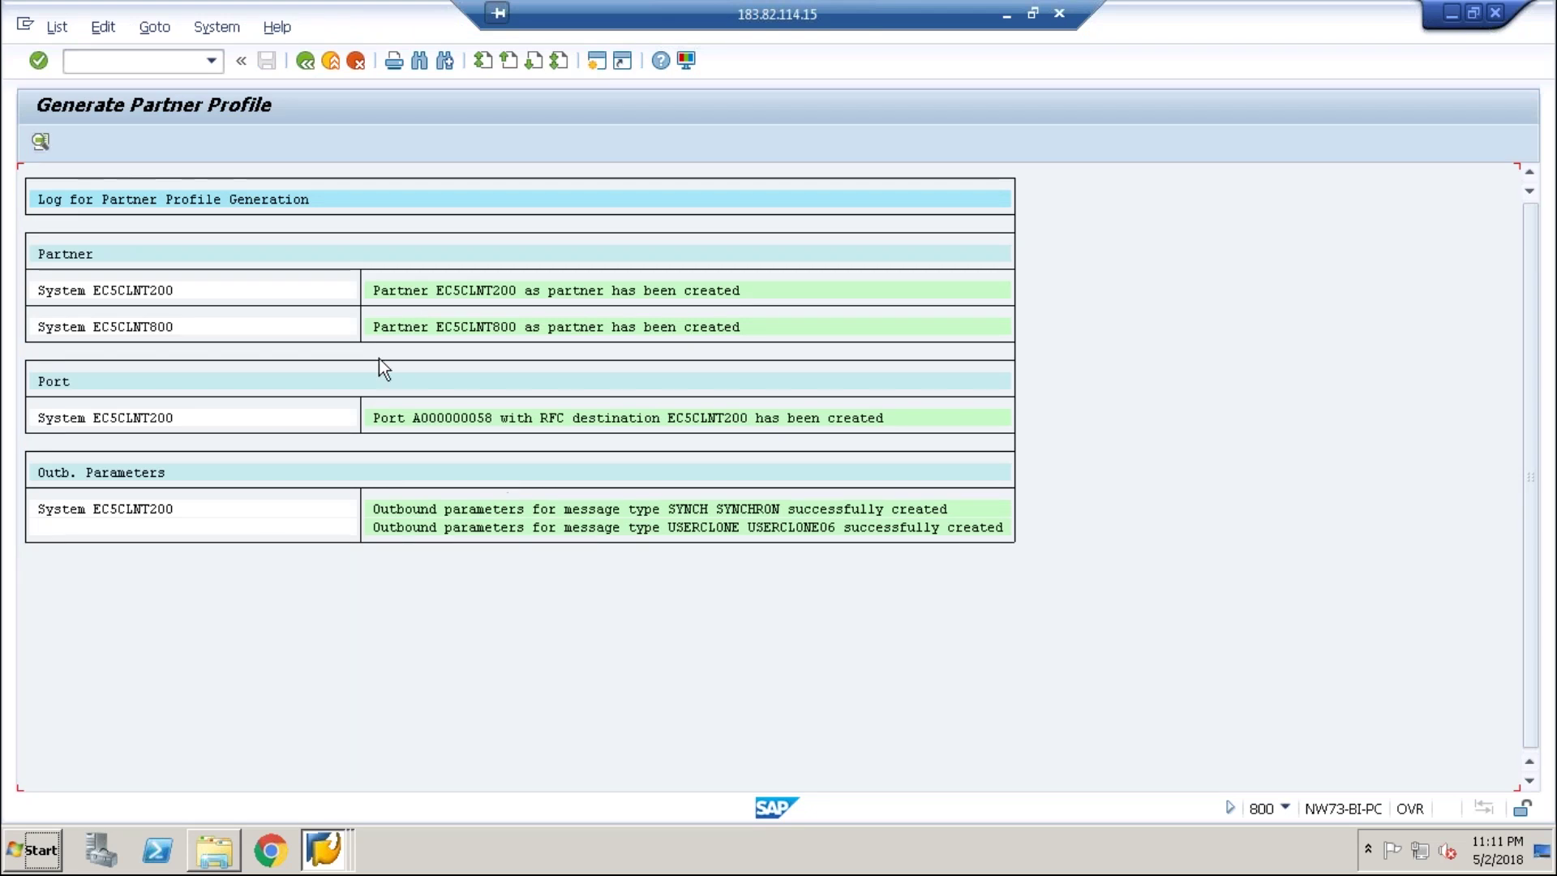
pyautogui.click(314, 62)
# - Distribute model view CUA_SHA to its receiver EC5CLNT200
pyautogui.click(314, 62)
pyautogui.click(195, 27)
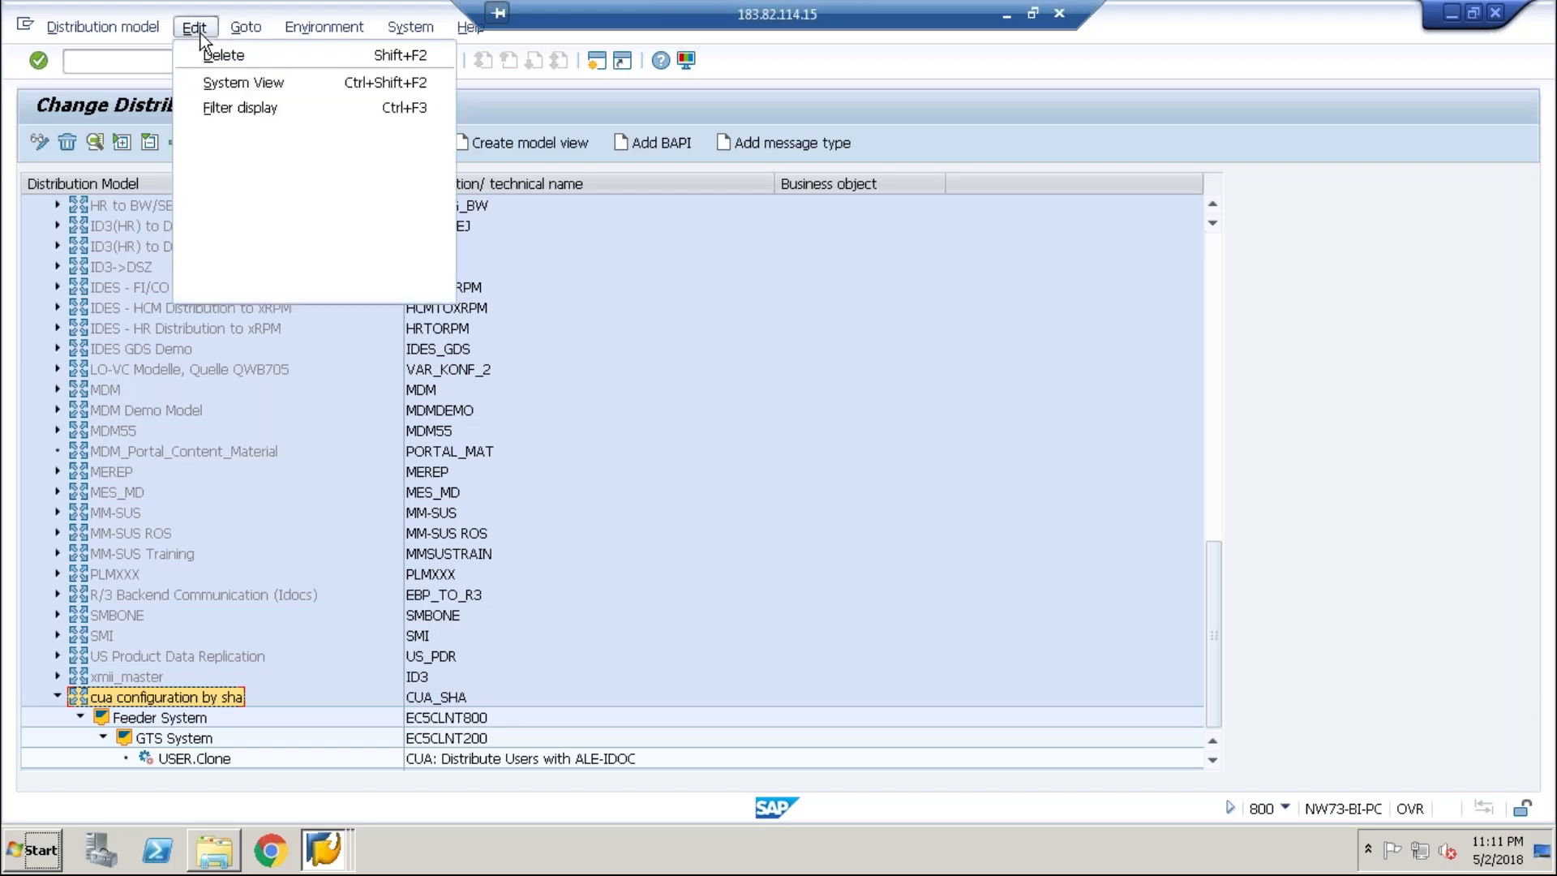
pyautogui.moveTo(334, 185)
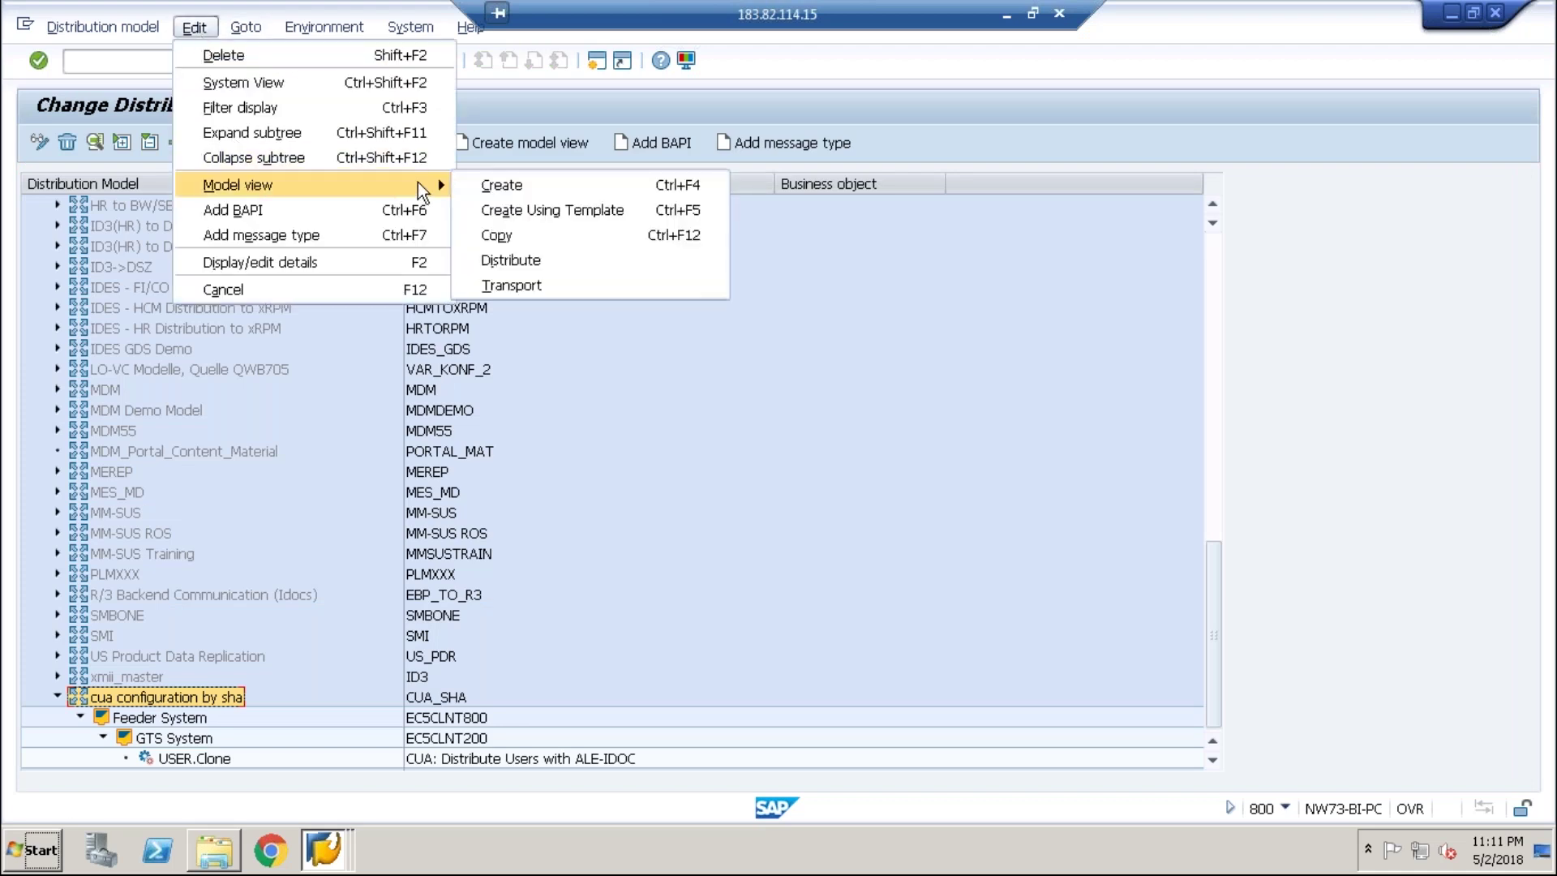
pyautogui.click(502, 261)
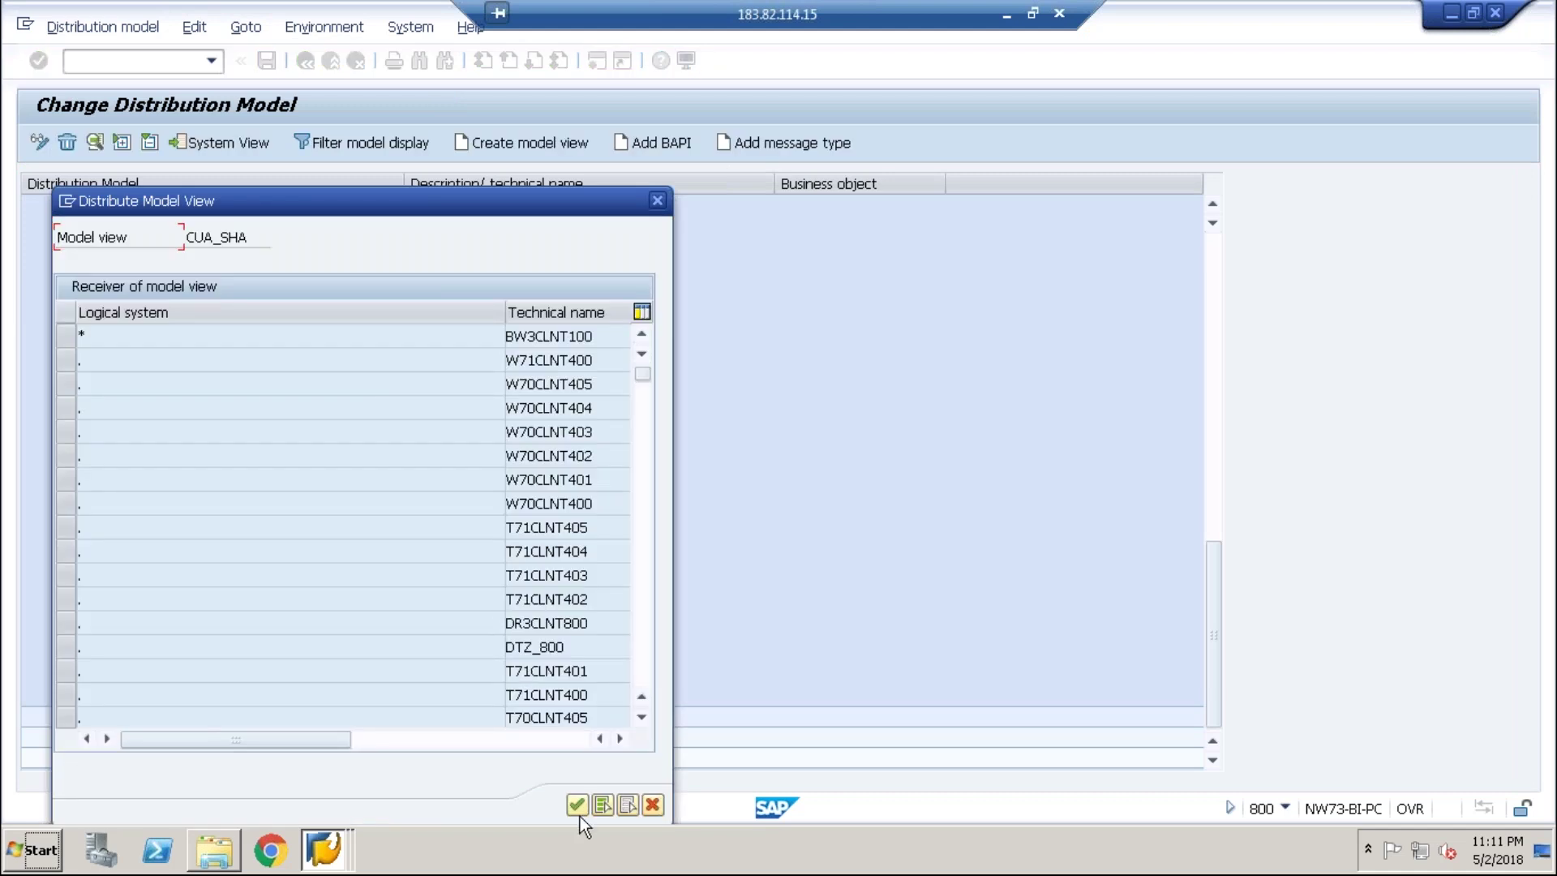
pyautogui.click(576, 812)
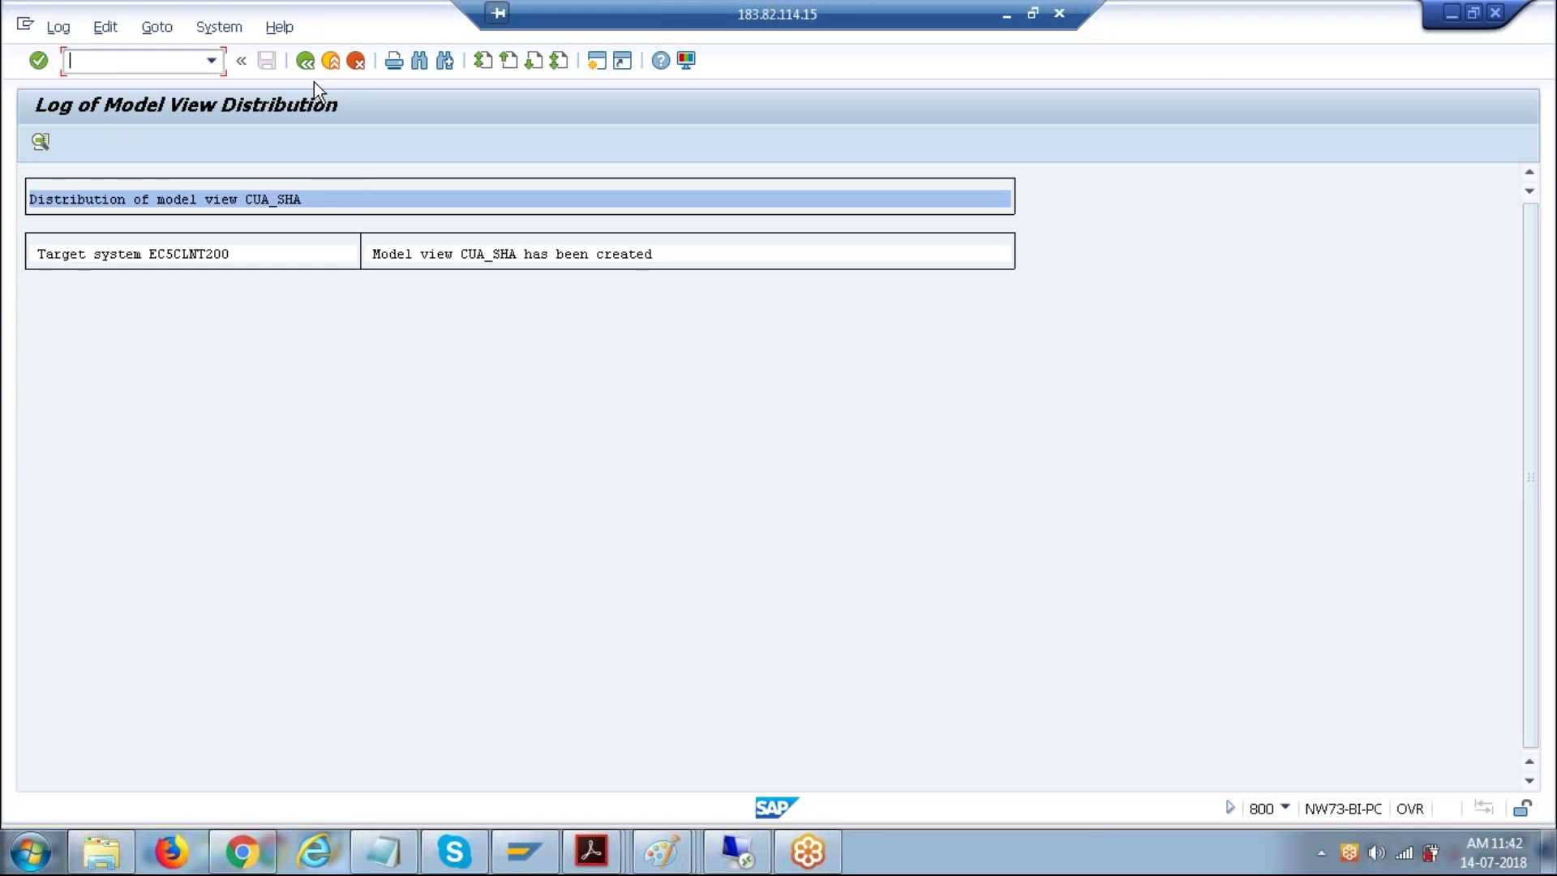
pyautogui.click(307, 62)
# - Transport CUA_SHA in new customizing request EC5K900081 'cua model view transfer'
pyautogui.click(193, 26)
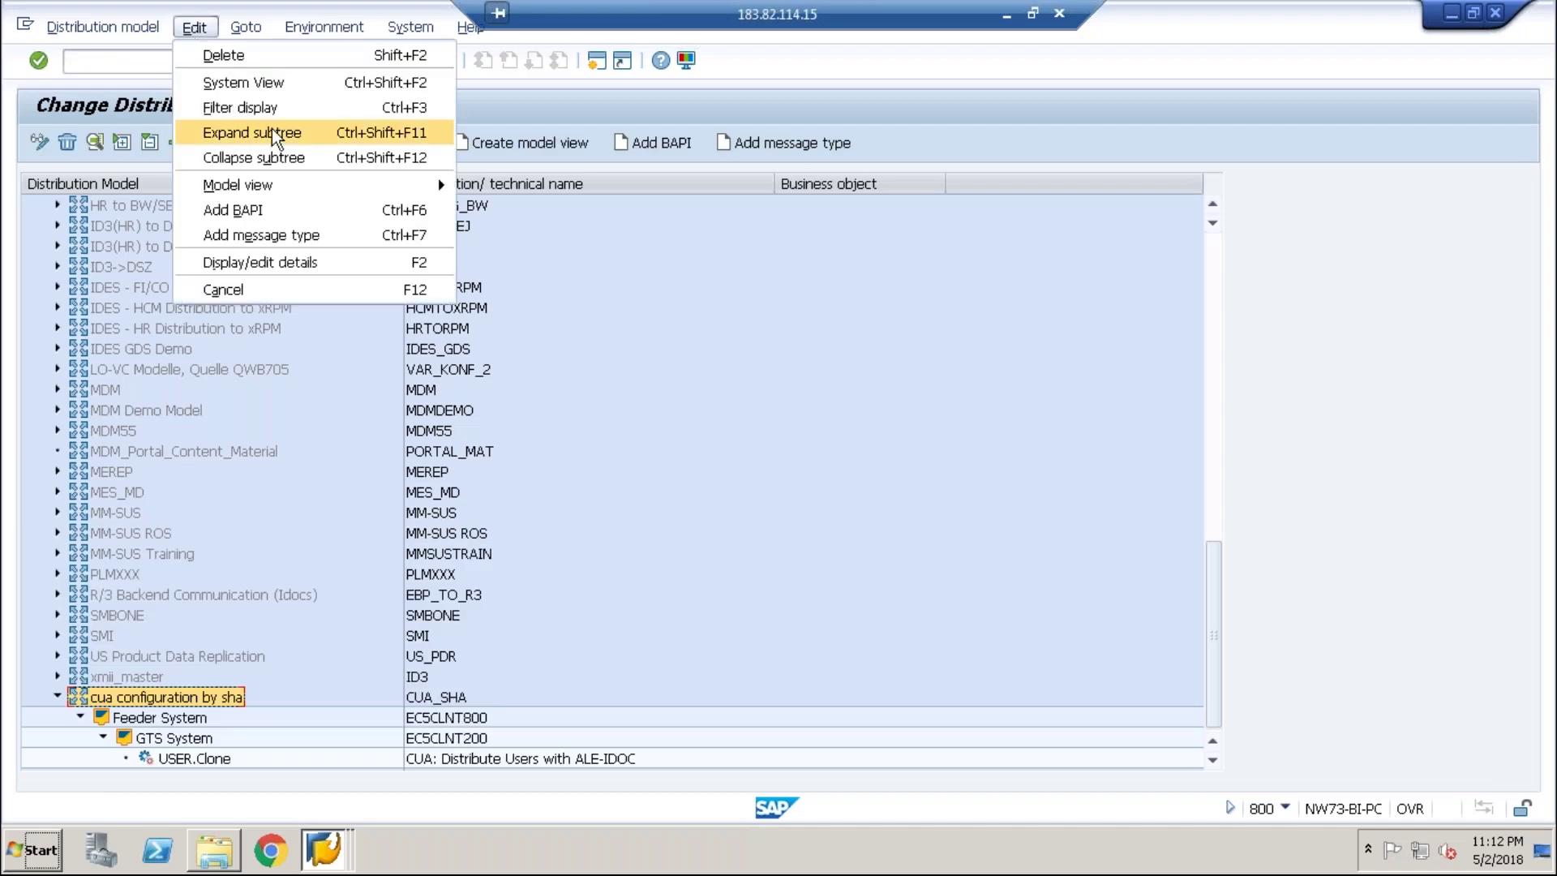
pyautogui.moveTo(420, 188)
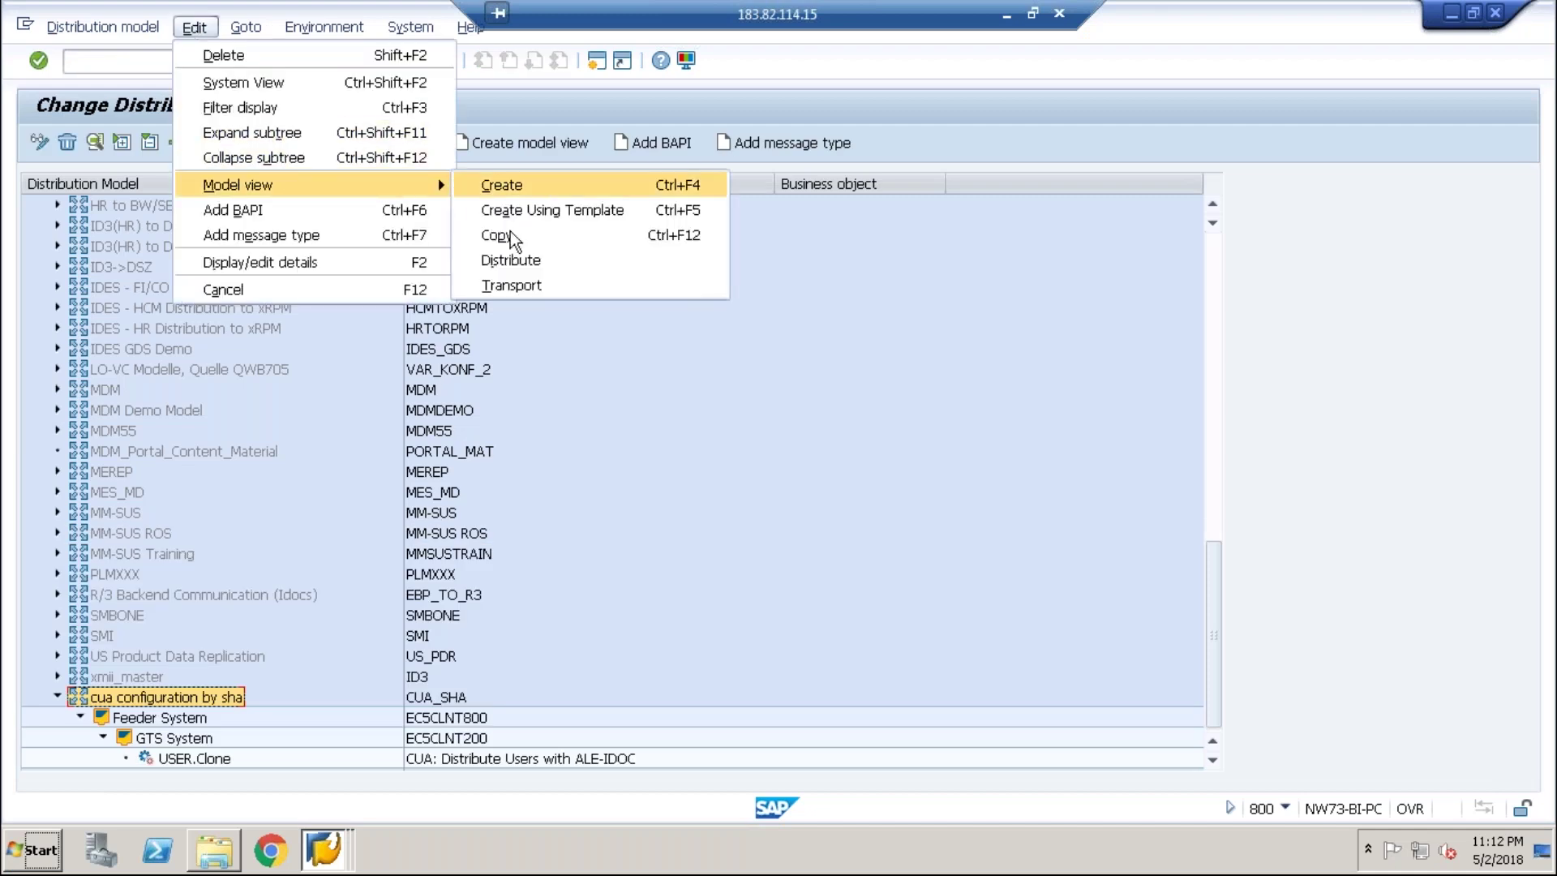
pyautogui.click(511, 276)
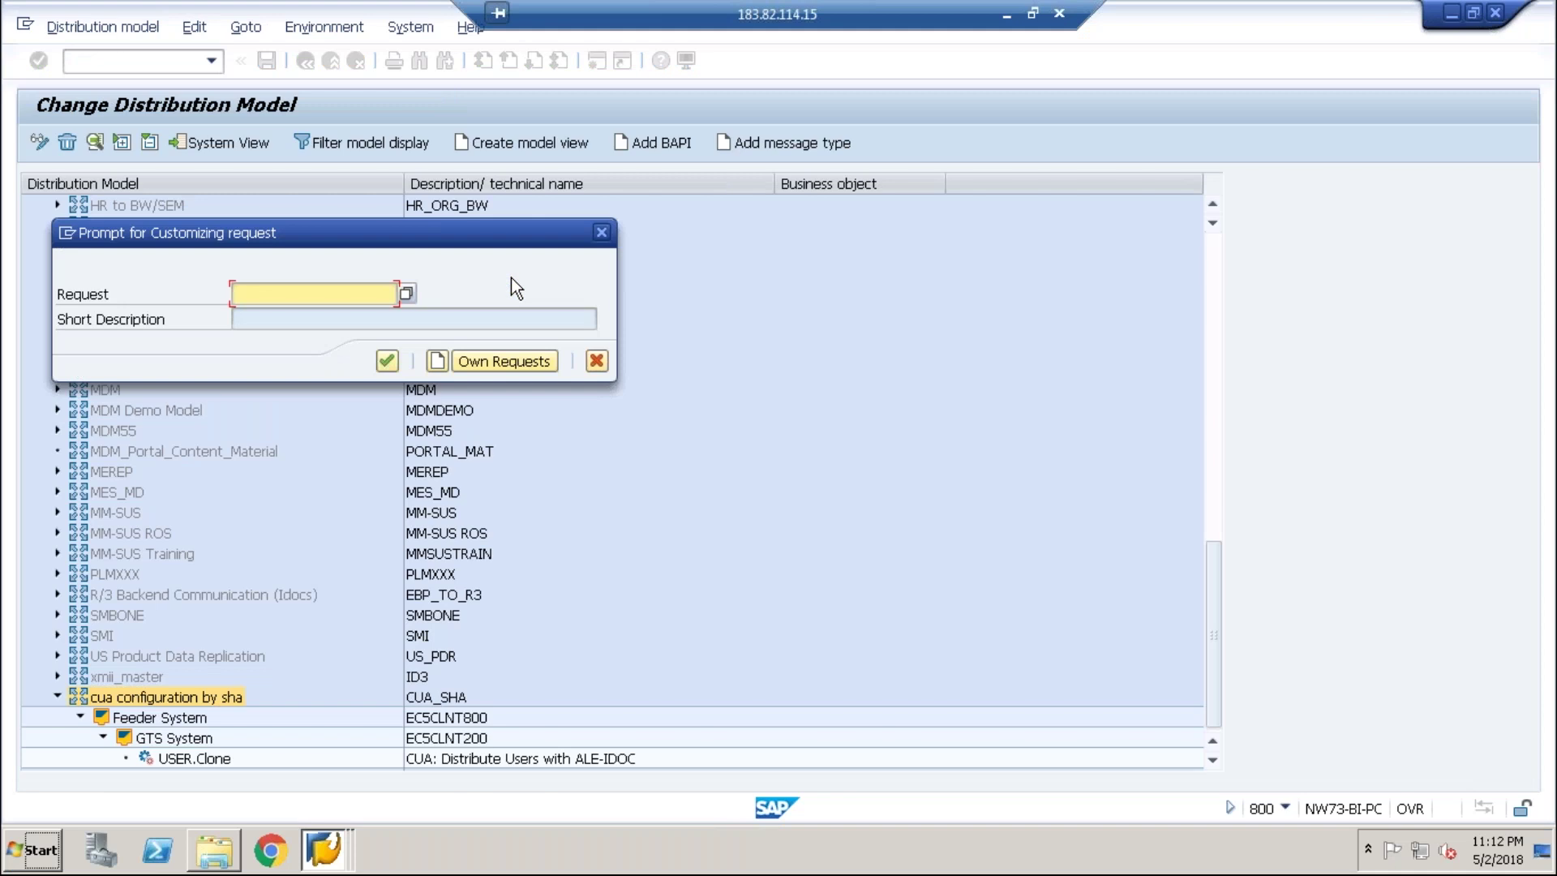
pyautogui.click(436, 362)
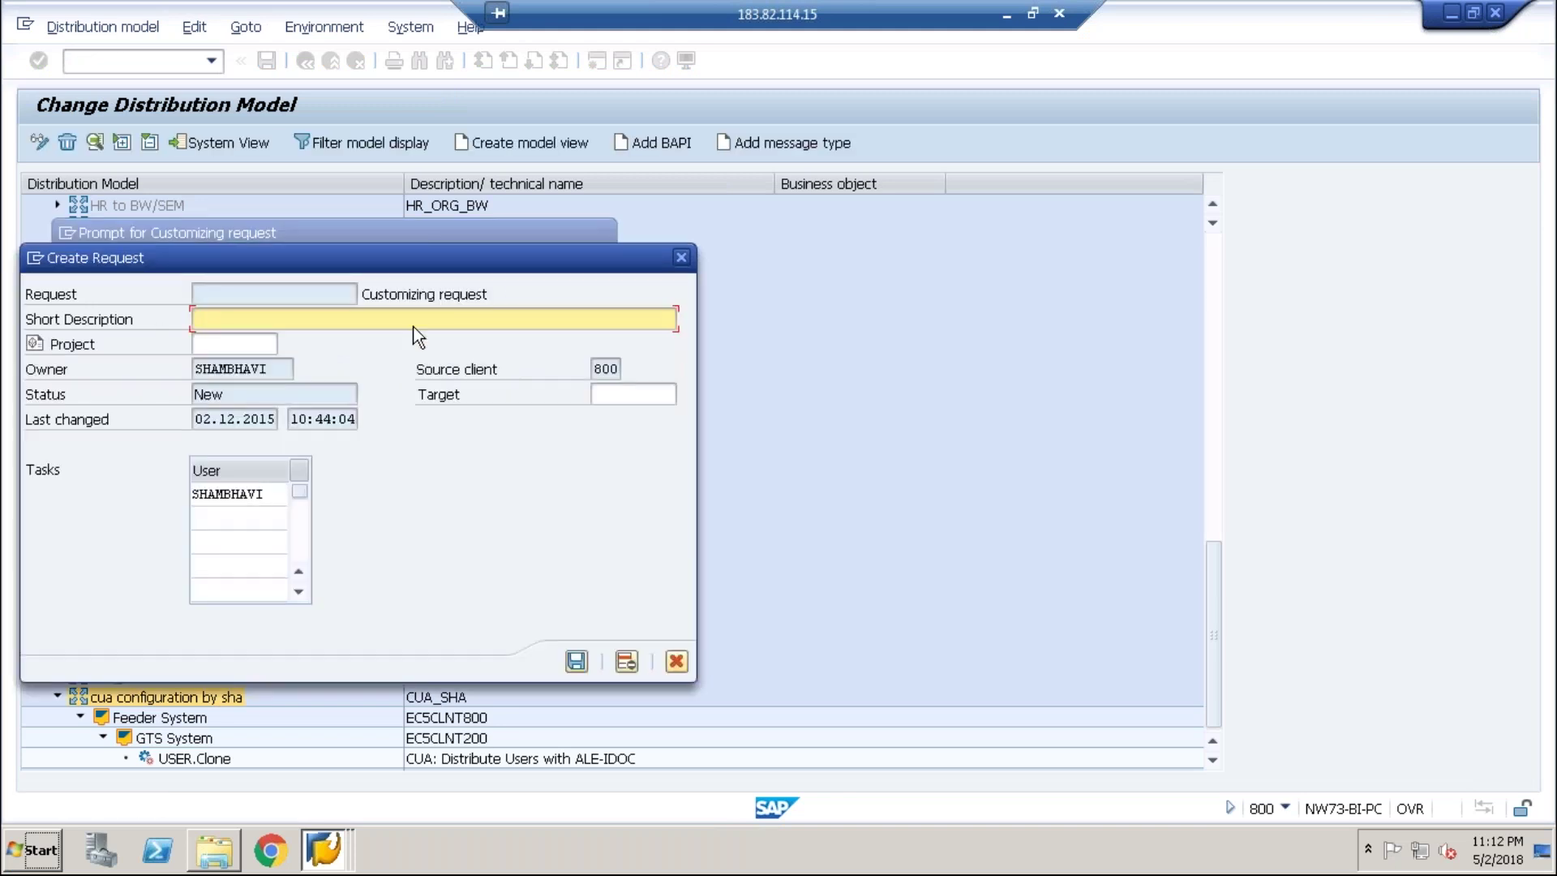
pyautogui.write('cua model view transfer')
pyautogui.press('Return')
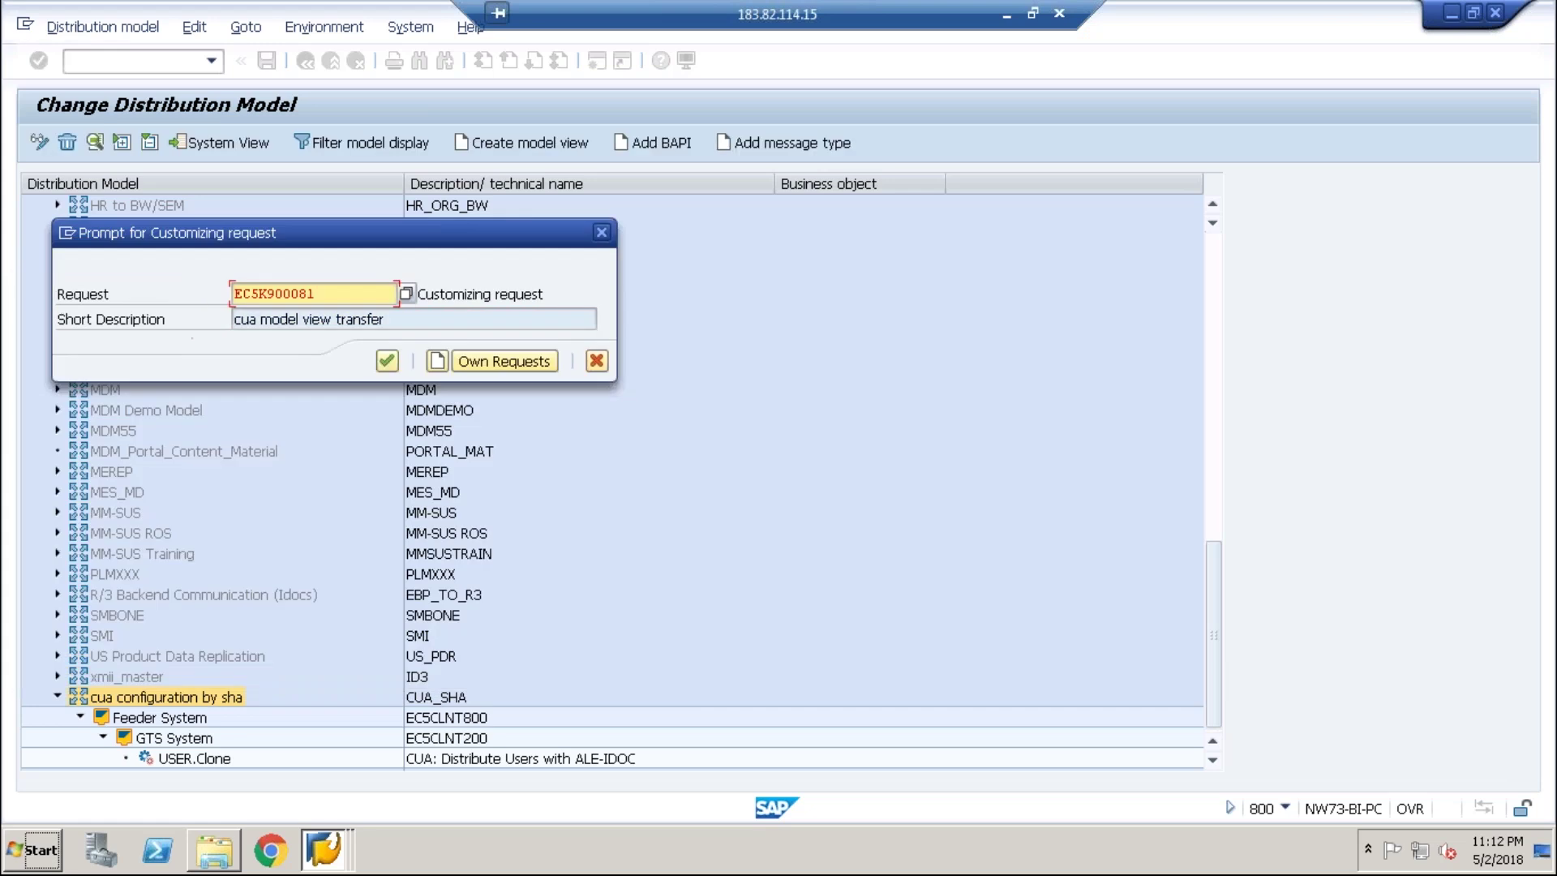
pyautogui.click(387, 360)
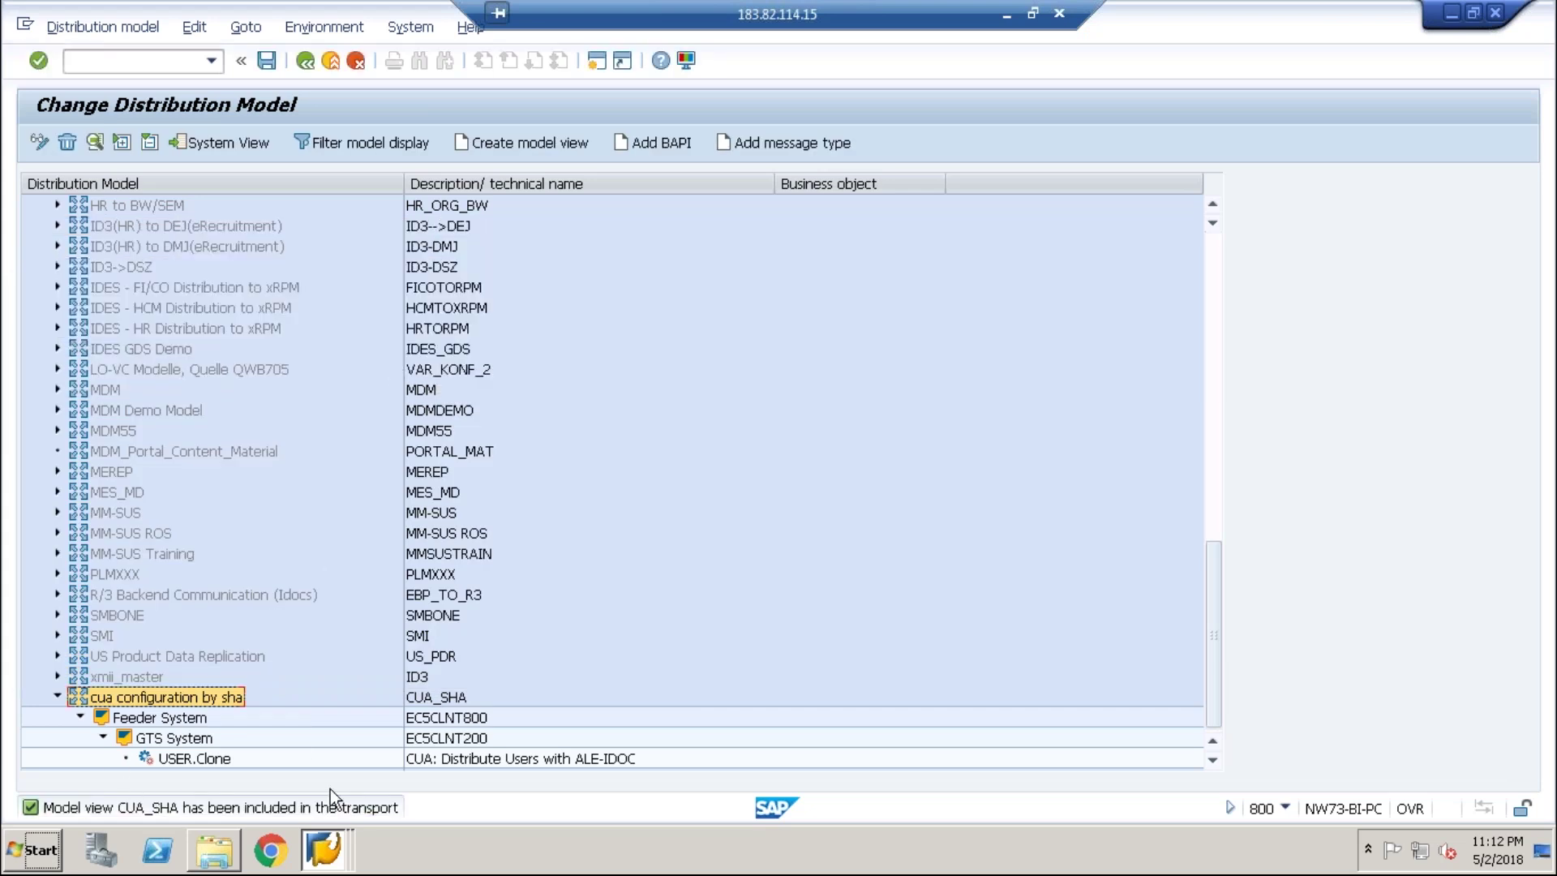
pyautogui.click(328, 858)
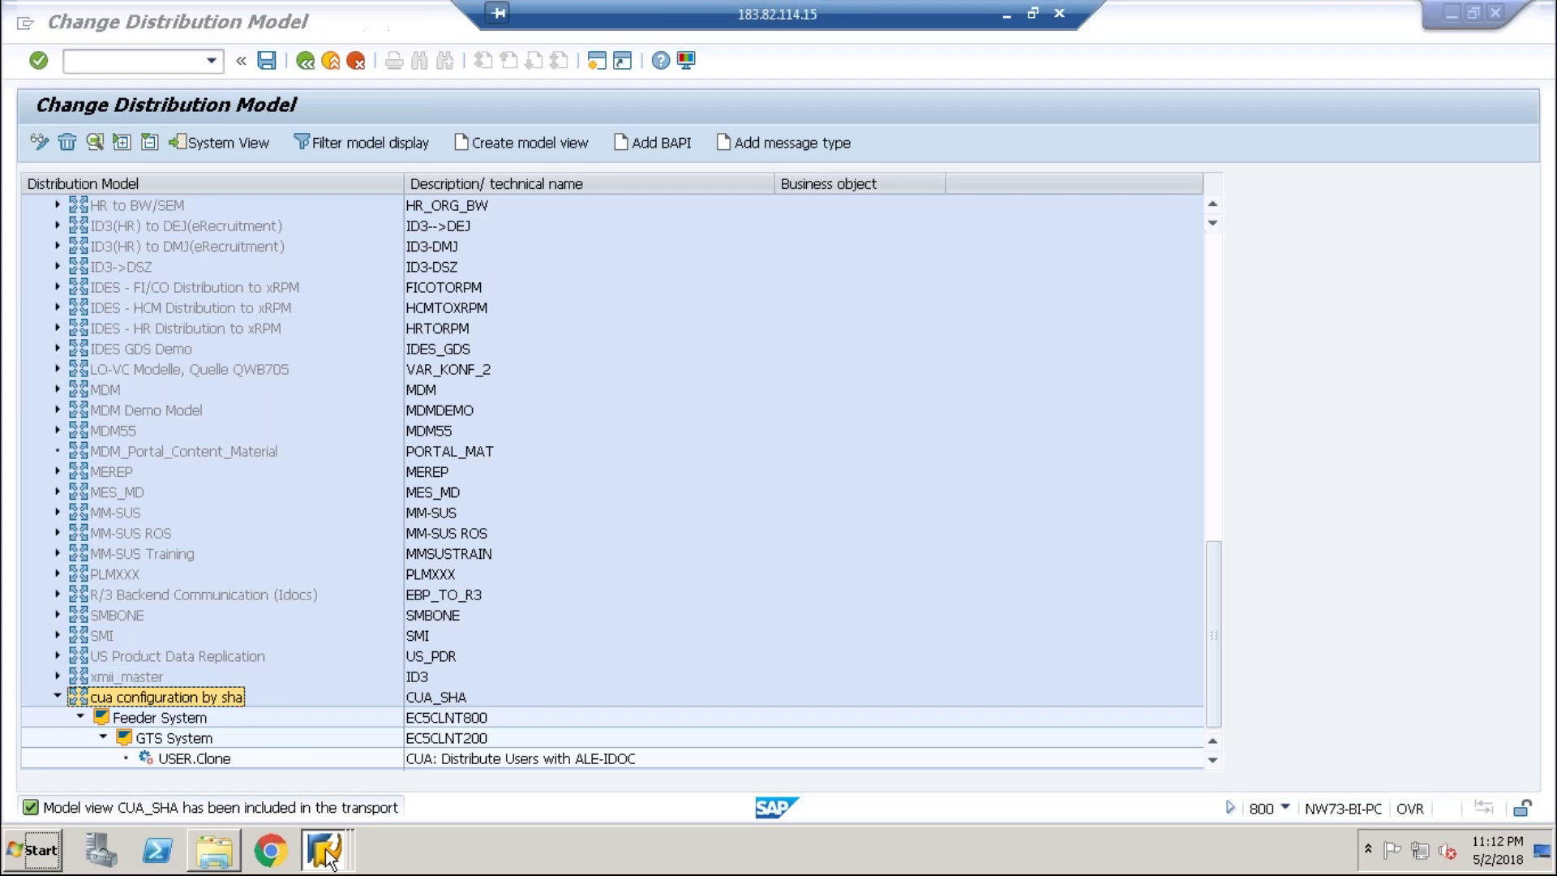
# - Leave the RFC destination and start the distribution model transaction again
pyautogui.click(328, 809)
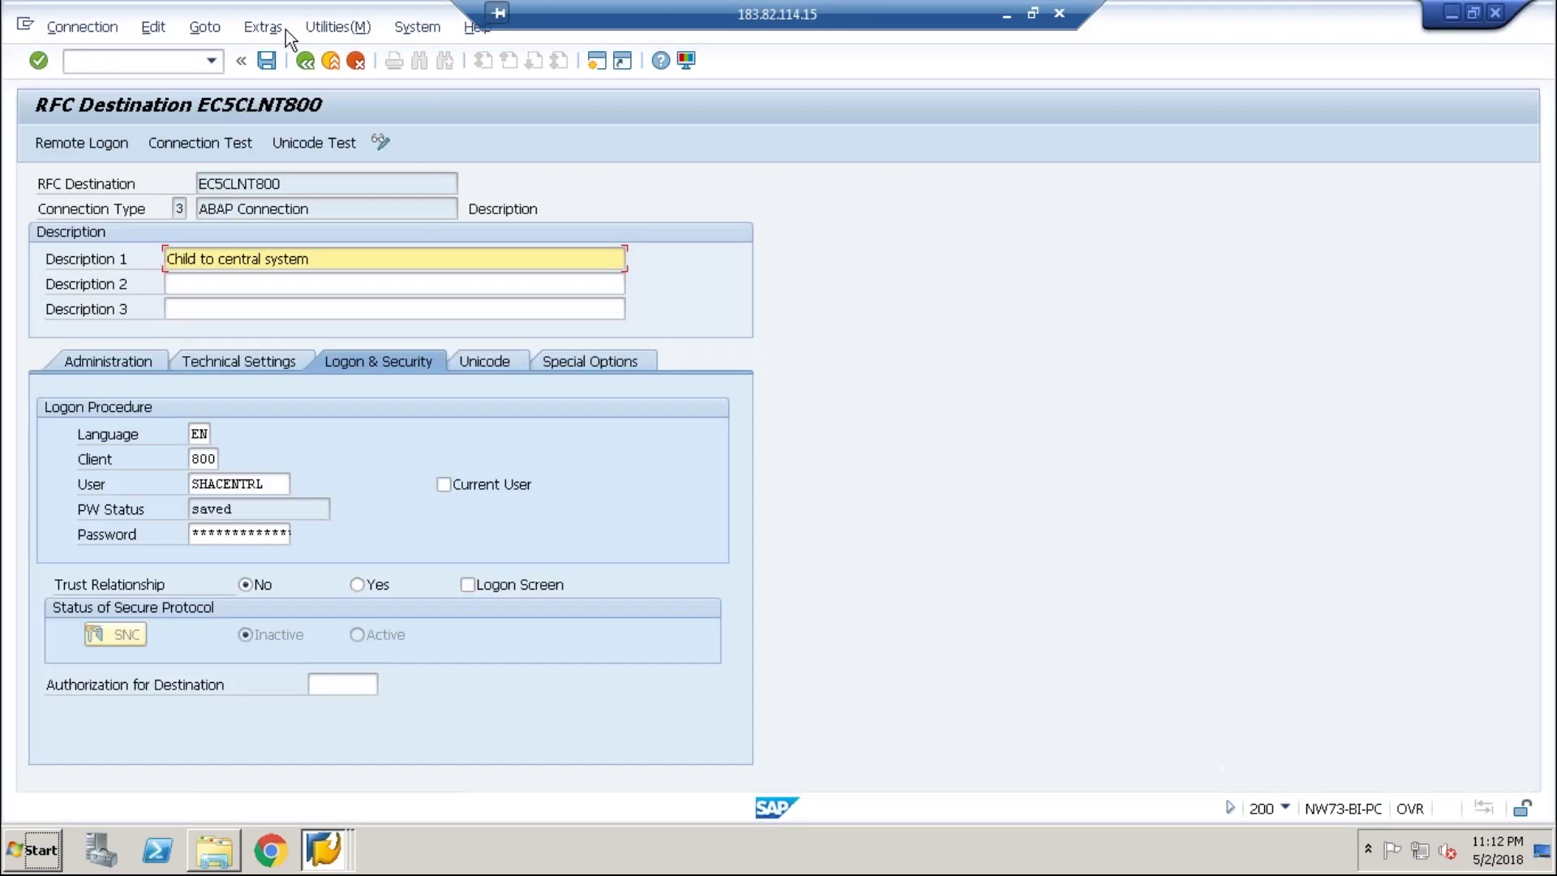
pyautogui.click(305, 65)
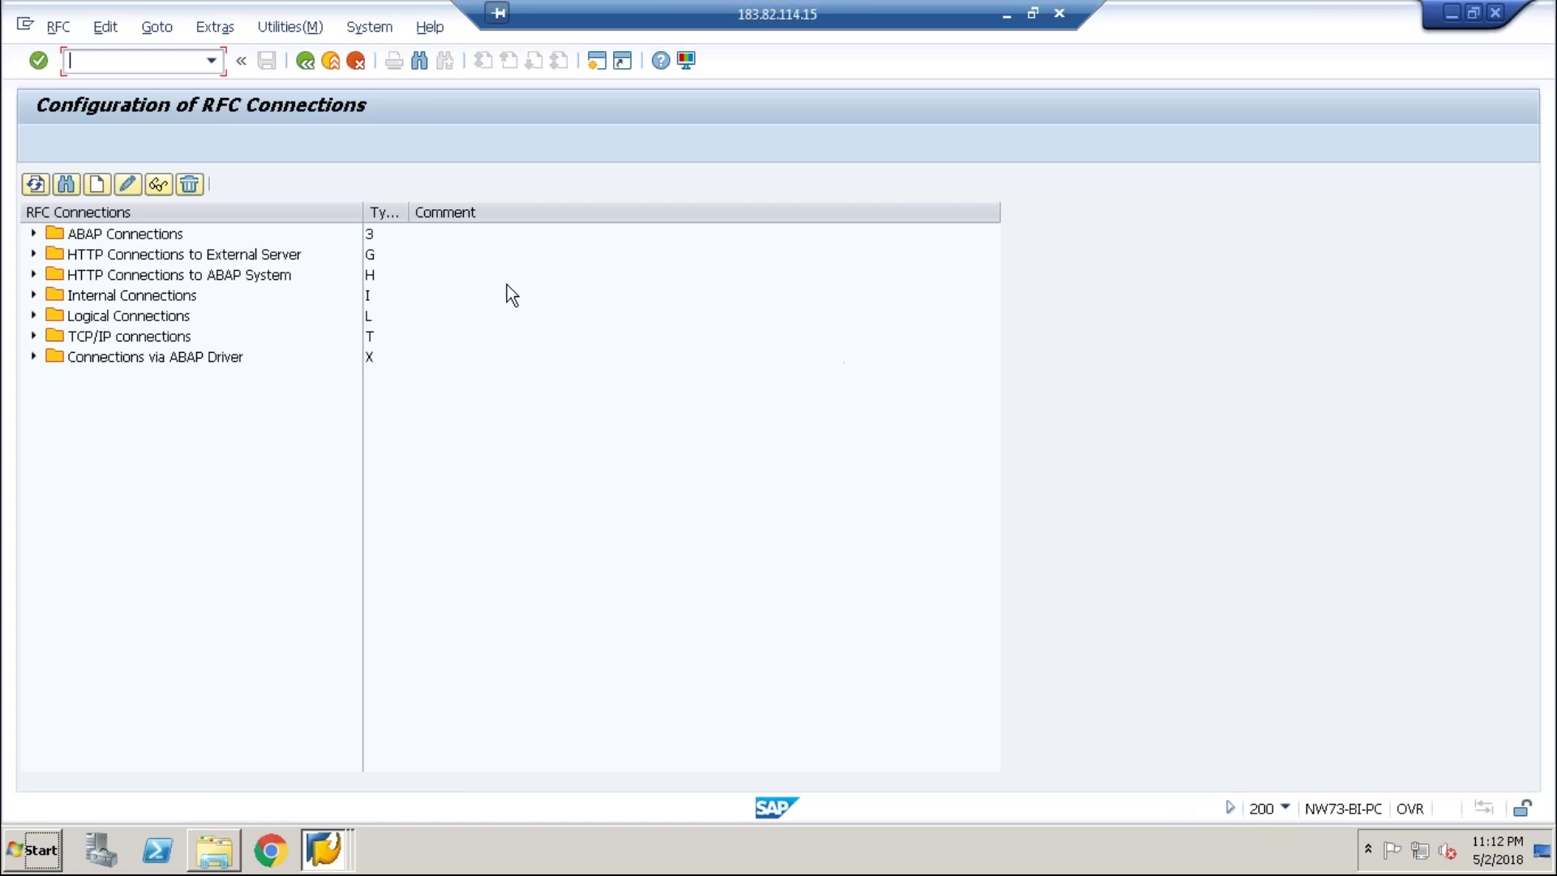
pyautogui.write('/')
pyautogui.write('n')
pyautogui.write('b')
pyautogui.write('d54')
pyautogui.press('Return')
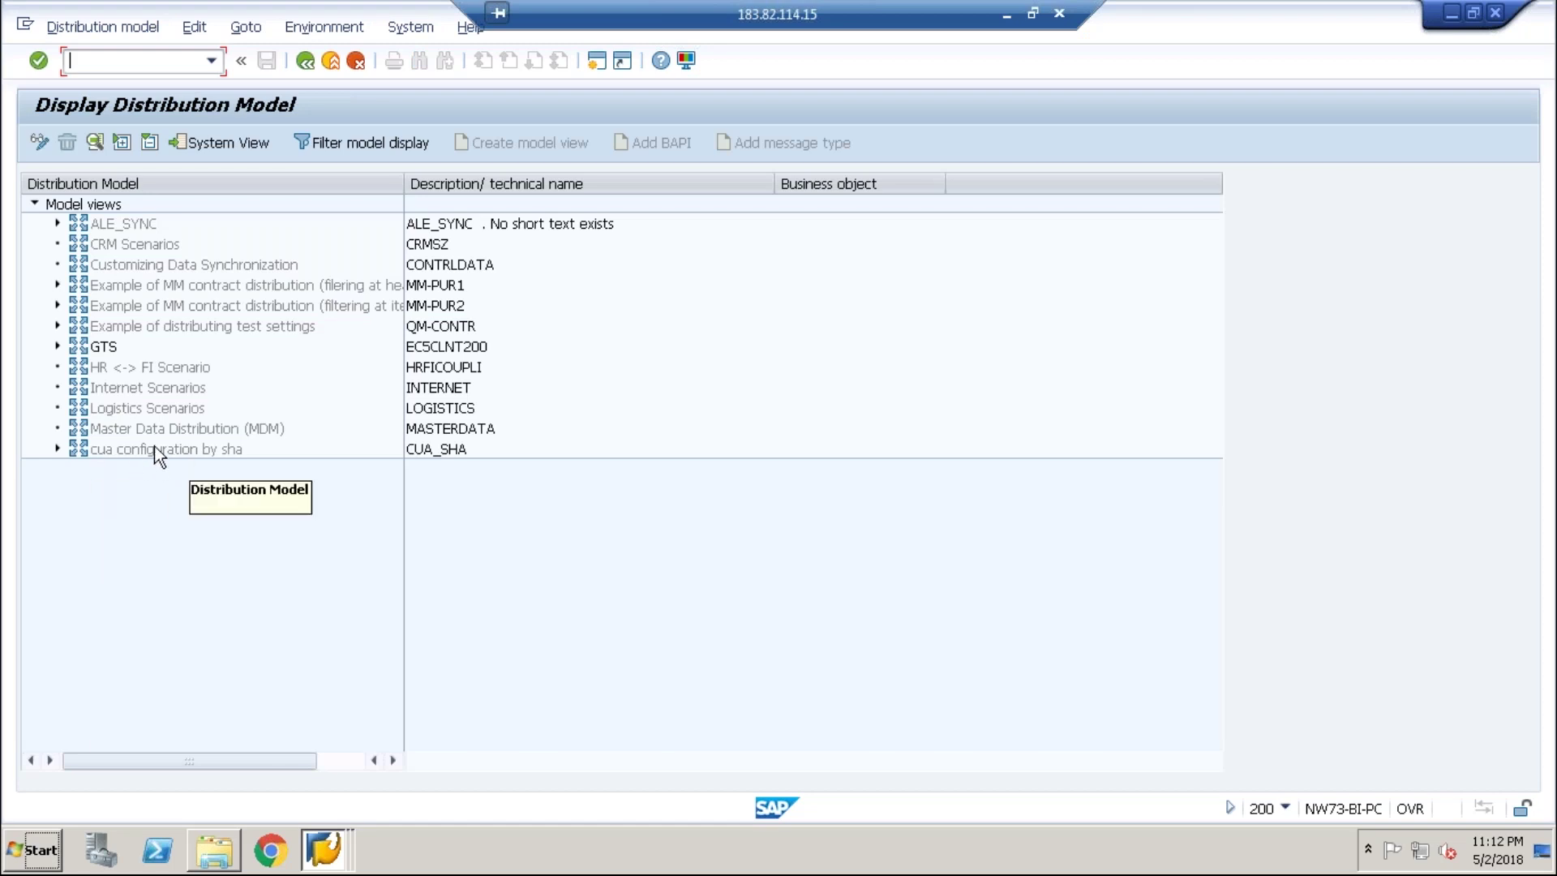
# - Expand CUA_SHA down to USER.Clone, then return to the Change Distribution Model window
pyautogui.click(424, 450)
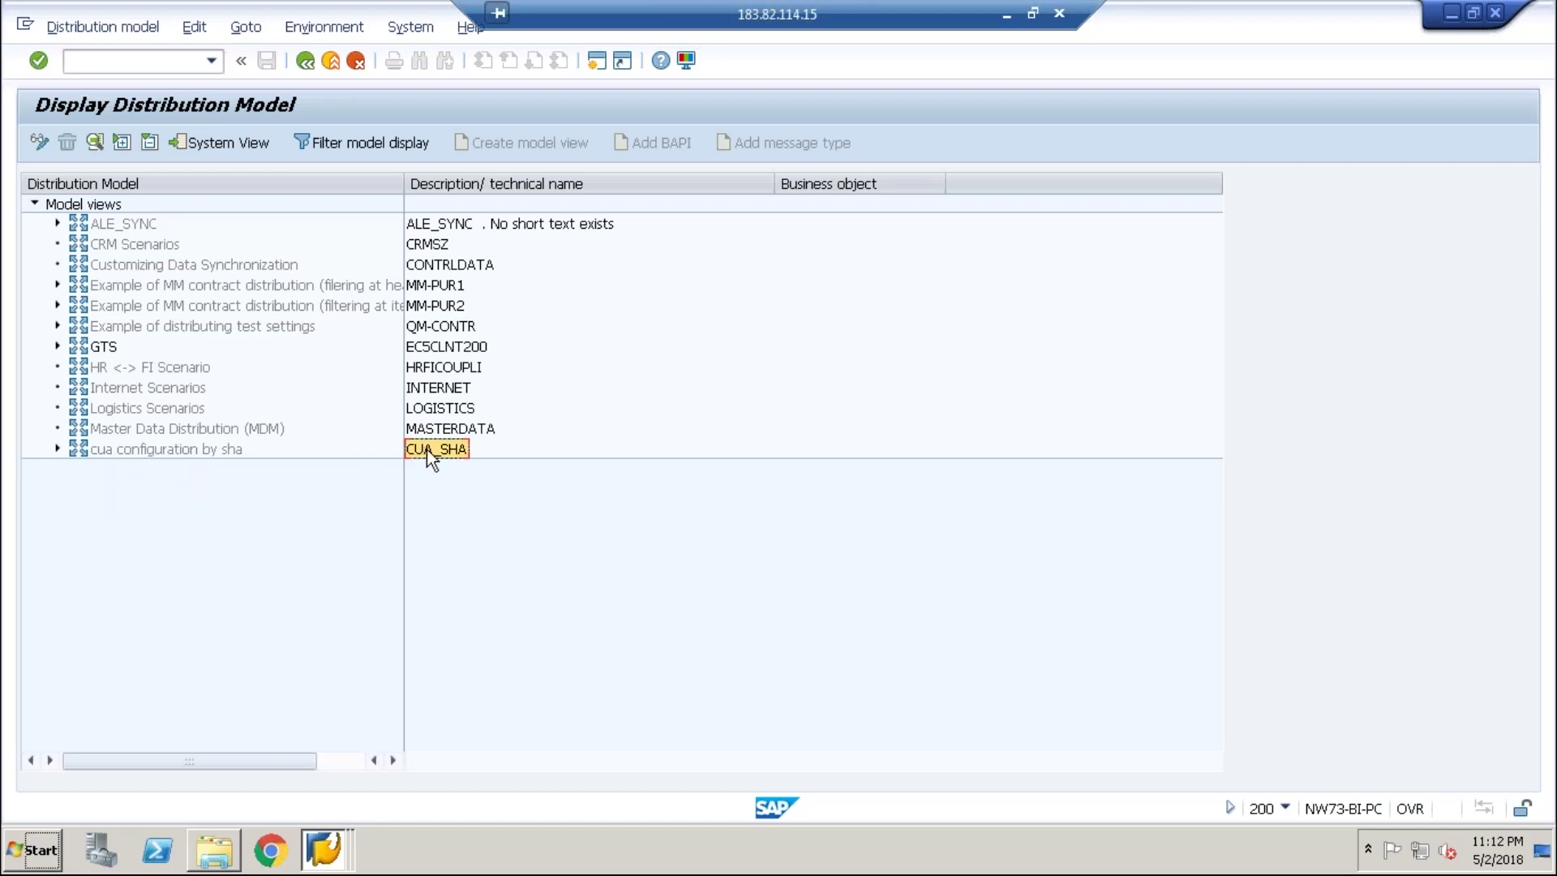
pyautogui.click(57, 449)
pyautogui.click(81, 469)
pyautogui.click(103, 489)
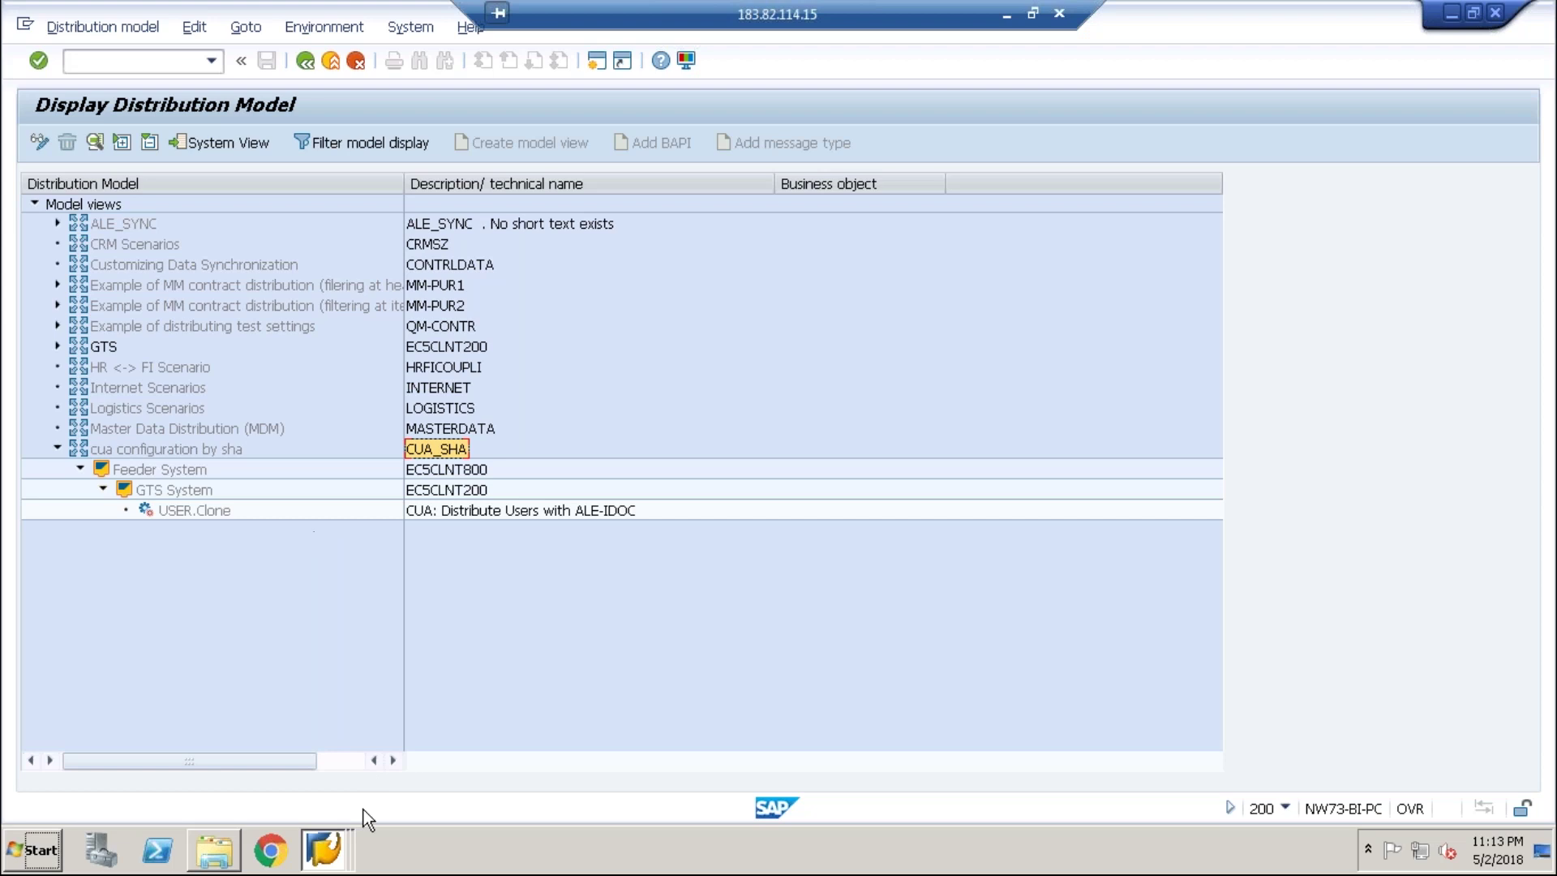
pyautogui.moveTo(339, 839)
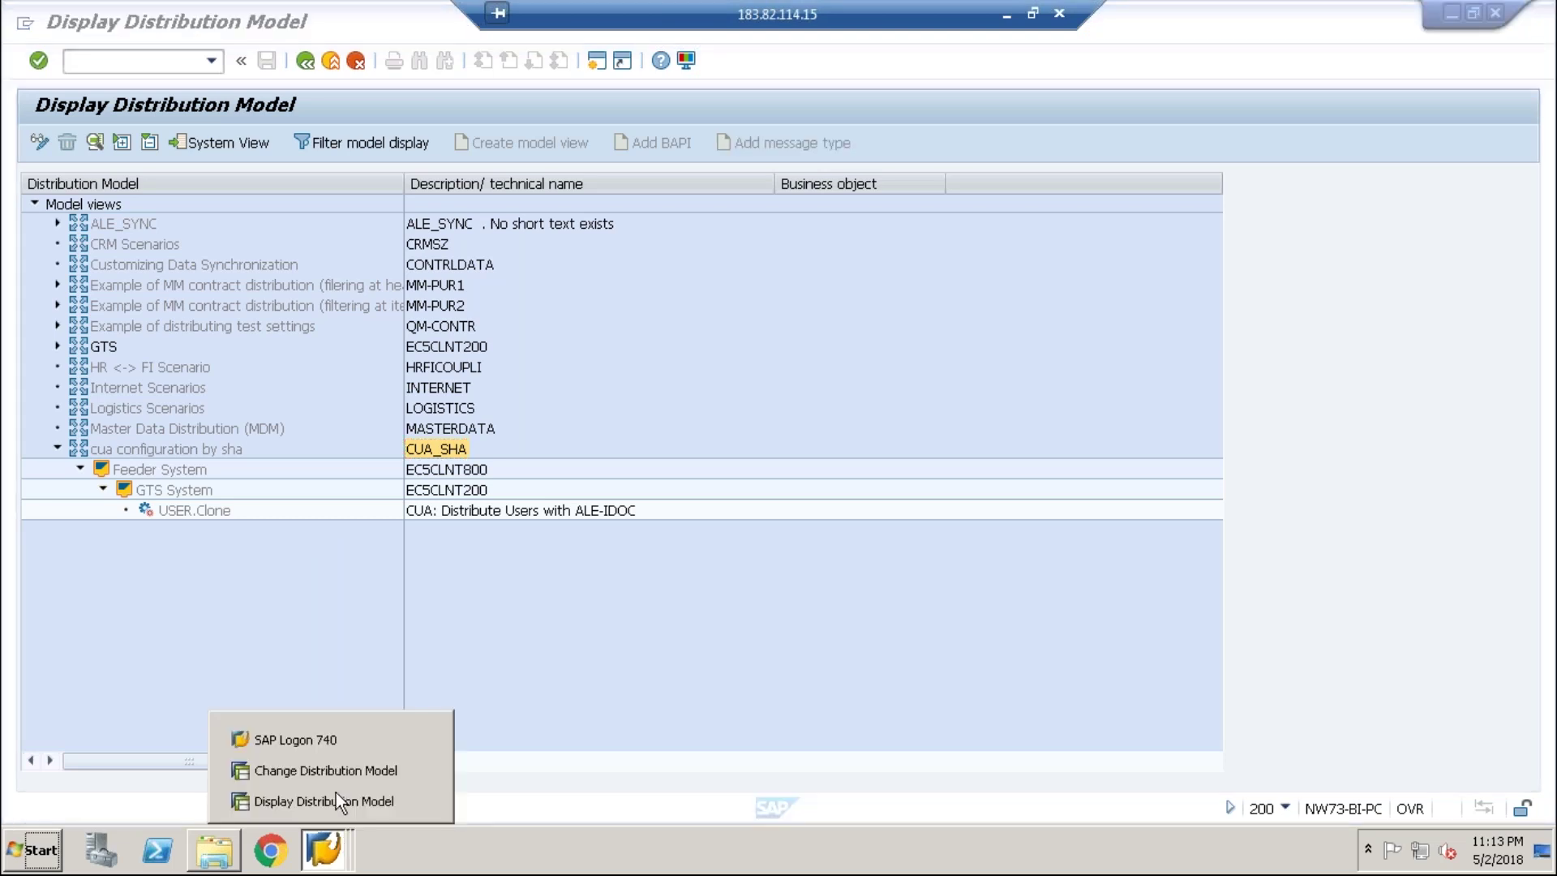
pyautogui.click(336, 771)
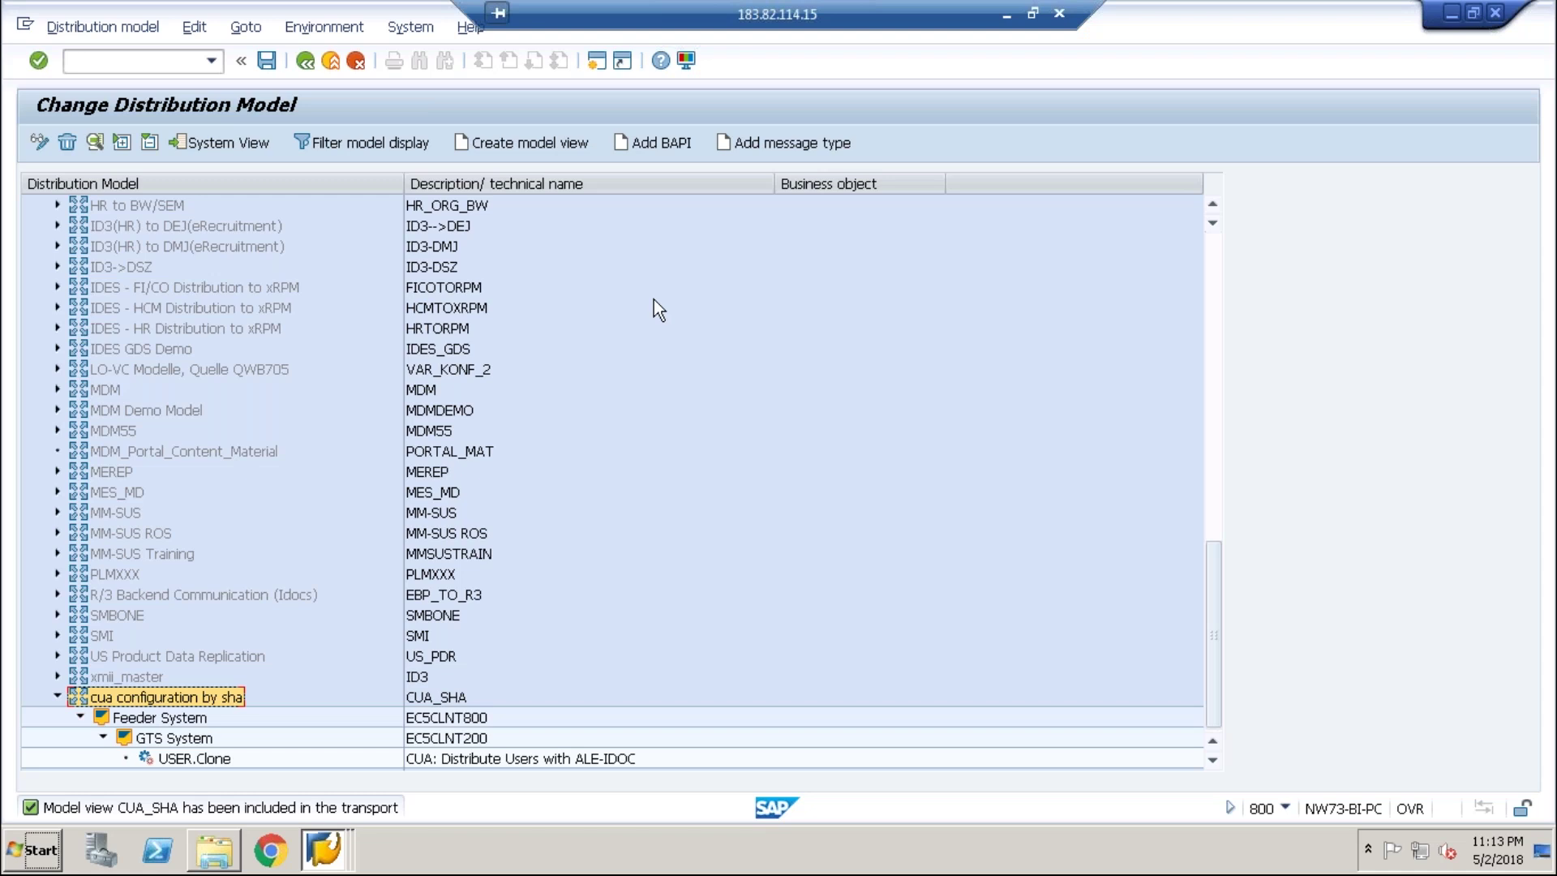
# - In SCUA, create the CUA_SHA landscape with child system EC5CLNT200 and save it
pyautogui.click(305, 68)
pyautogui.write('scua')
pyautogui.press('Return')
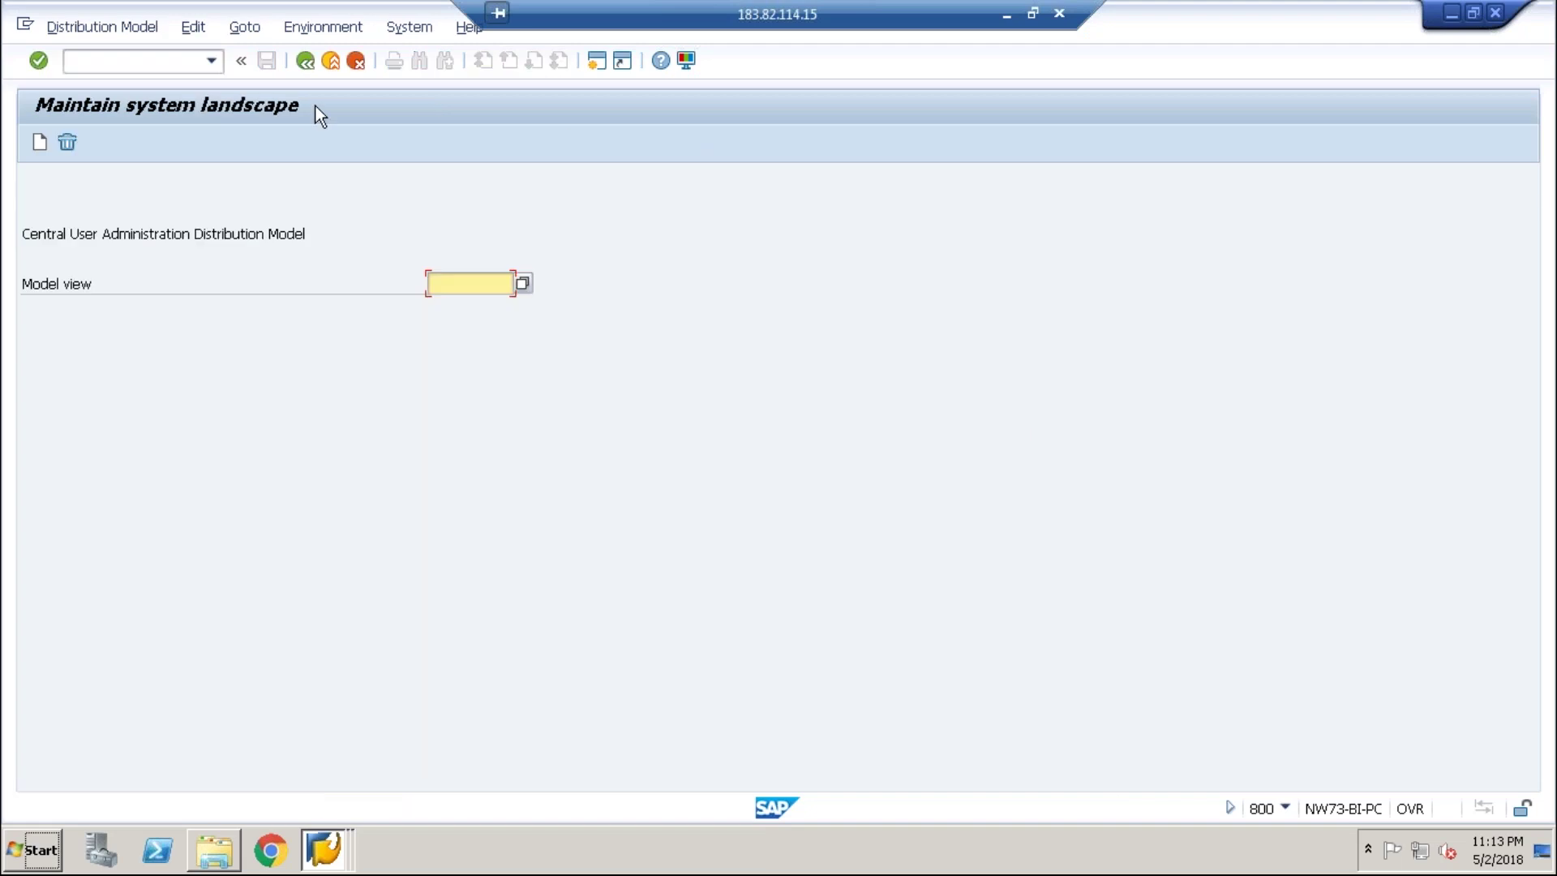
pyautogui.write('CUA_S')
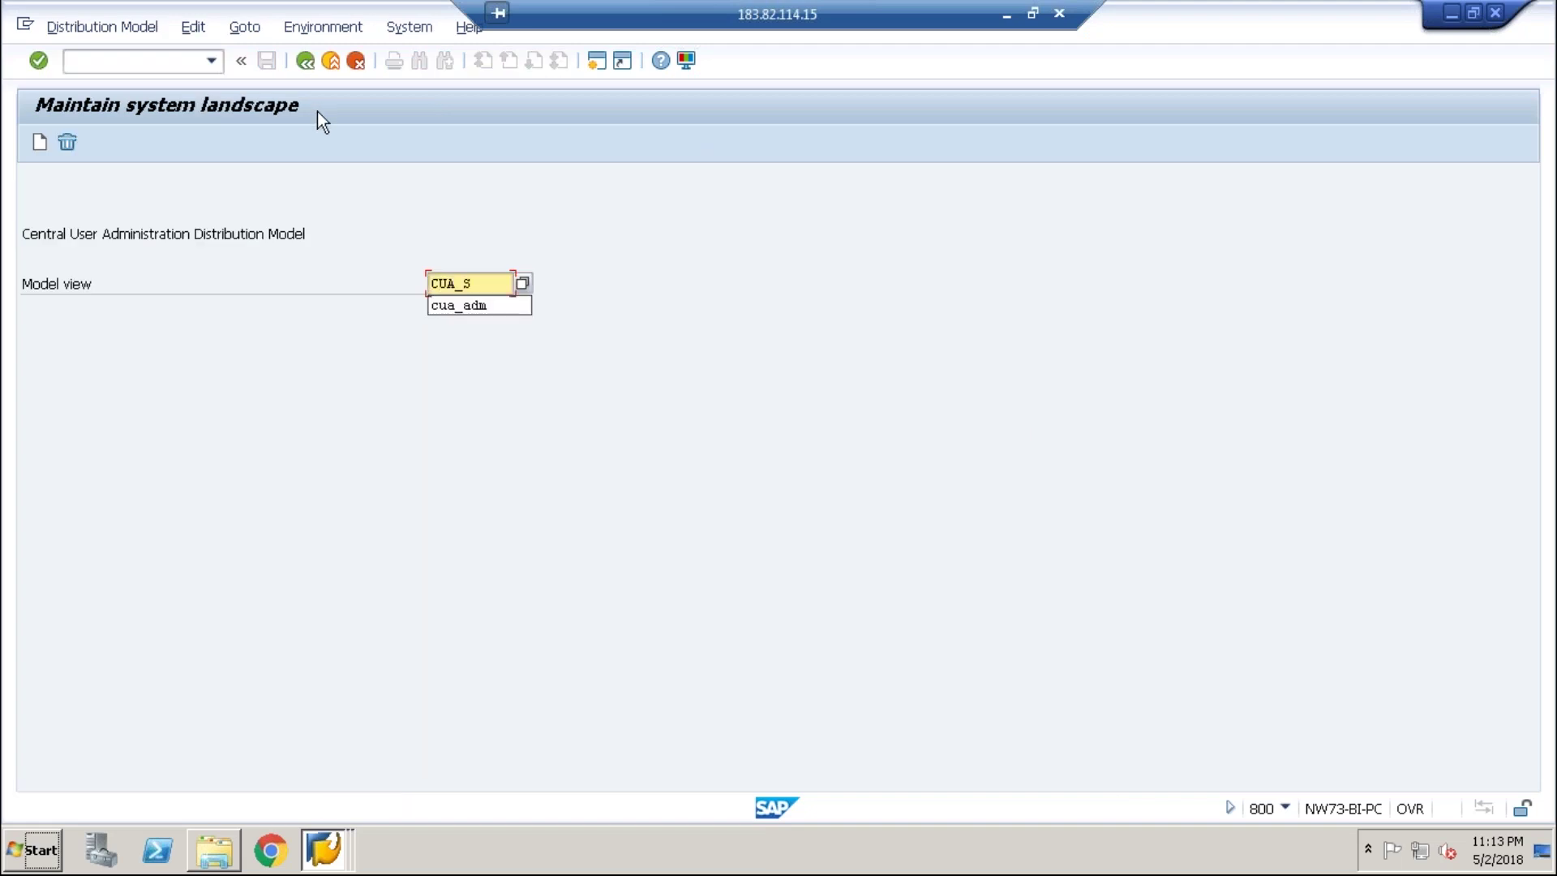
pyautogui.write('HA')
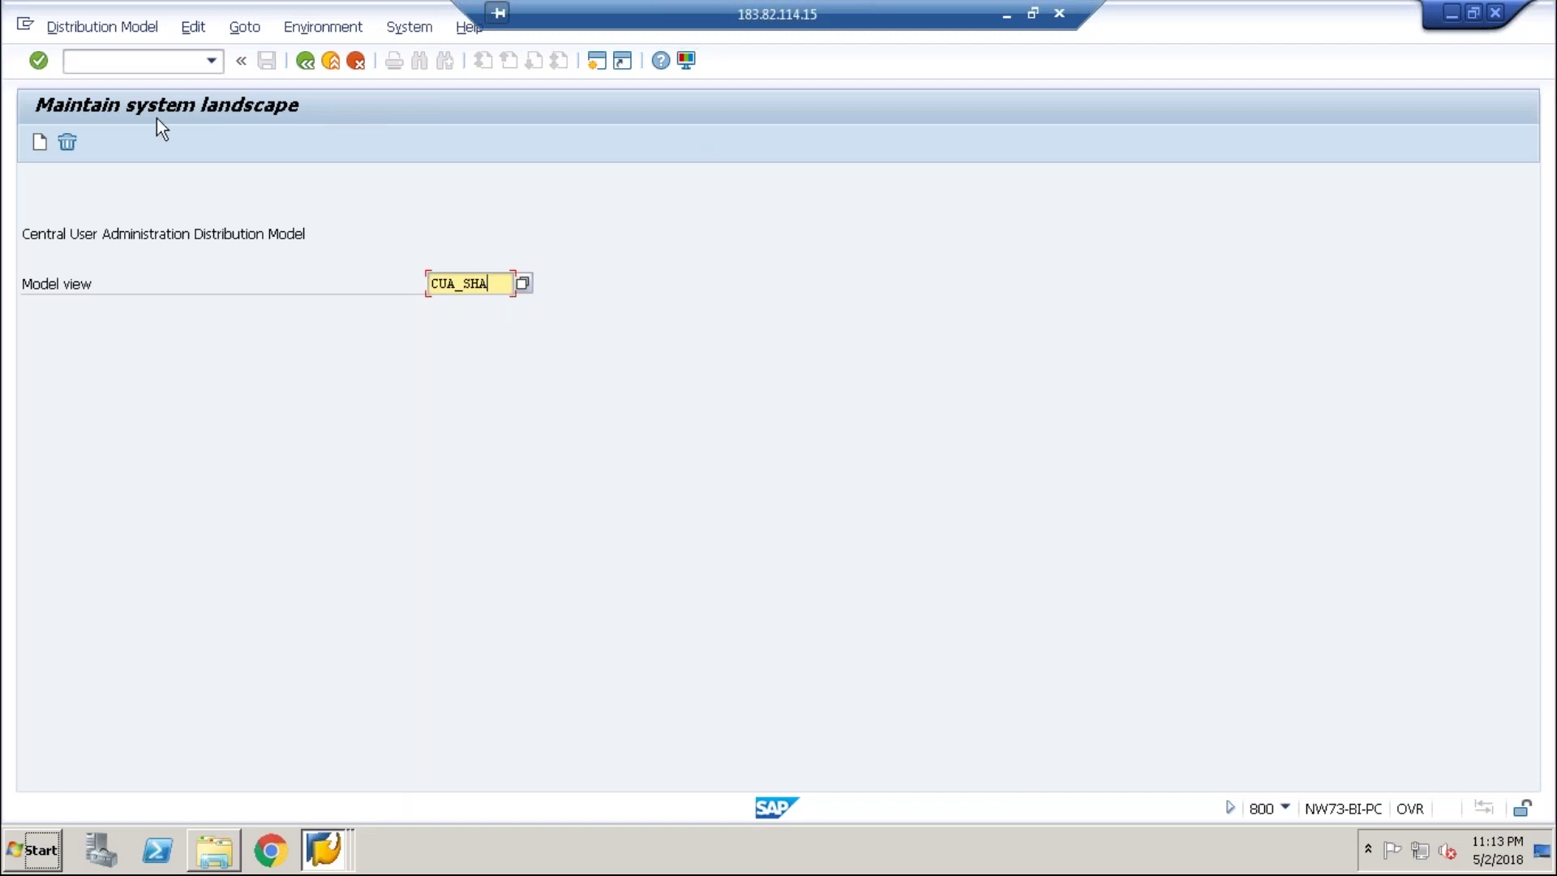
pyautogui.click(39, 143)
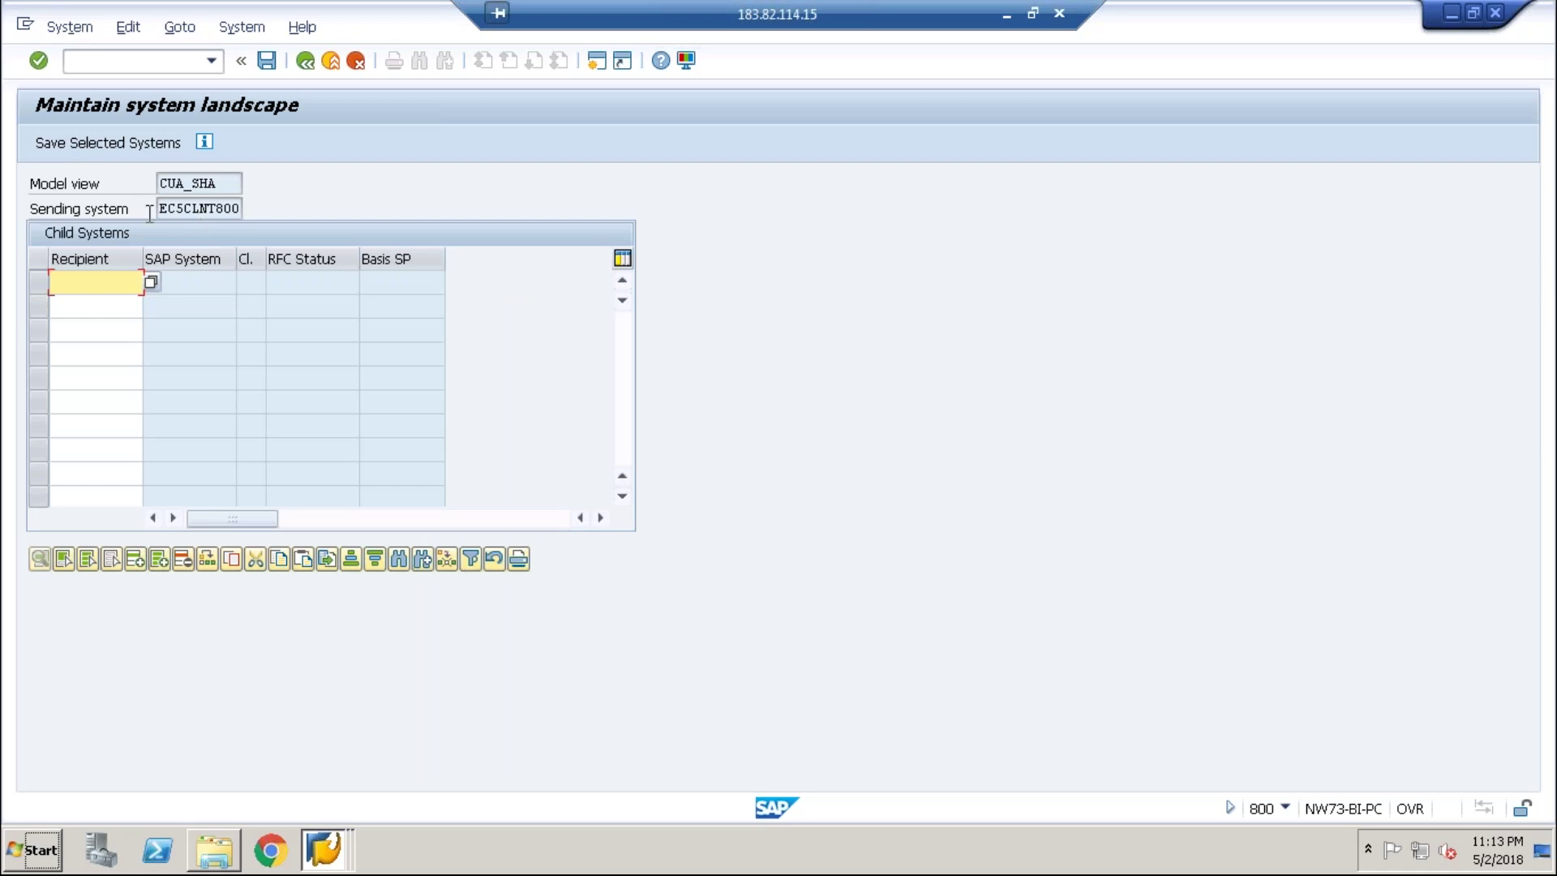
pyautogui.write('E')
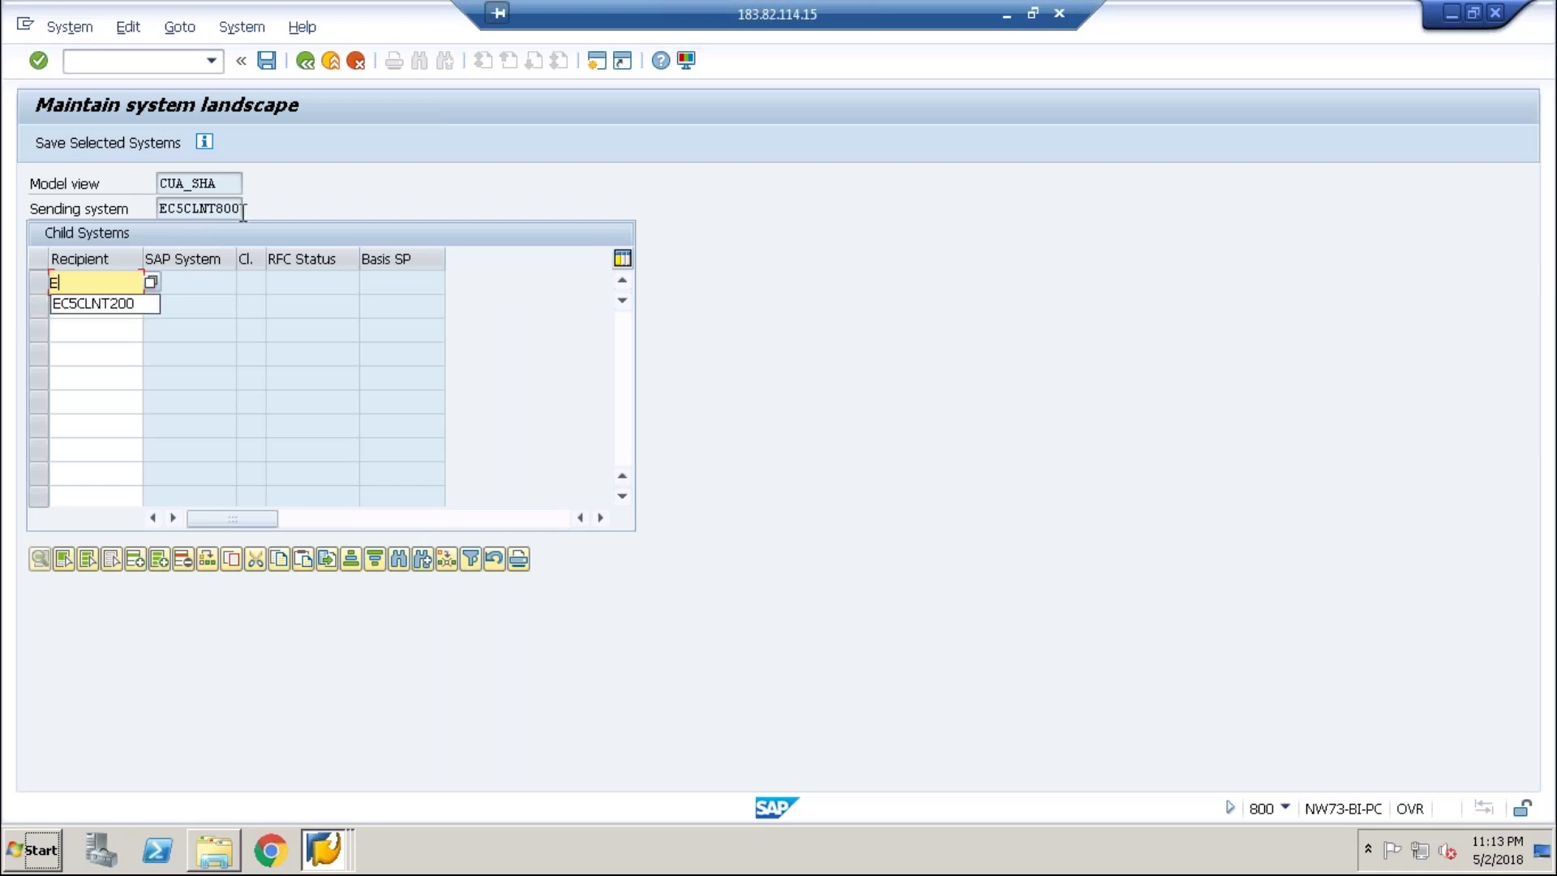
pyautogui.write('C')
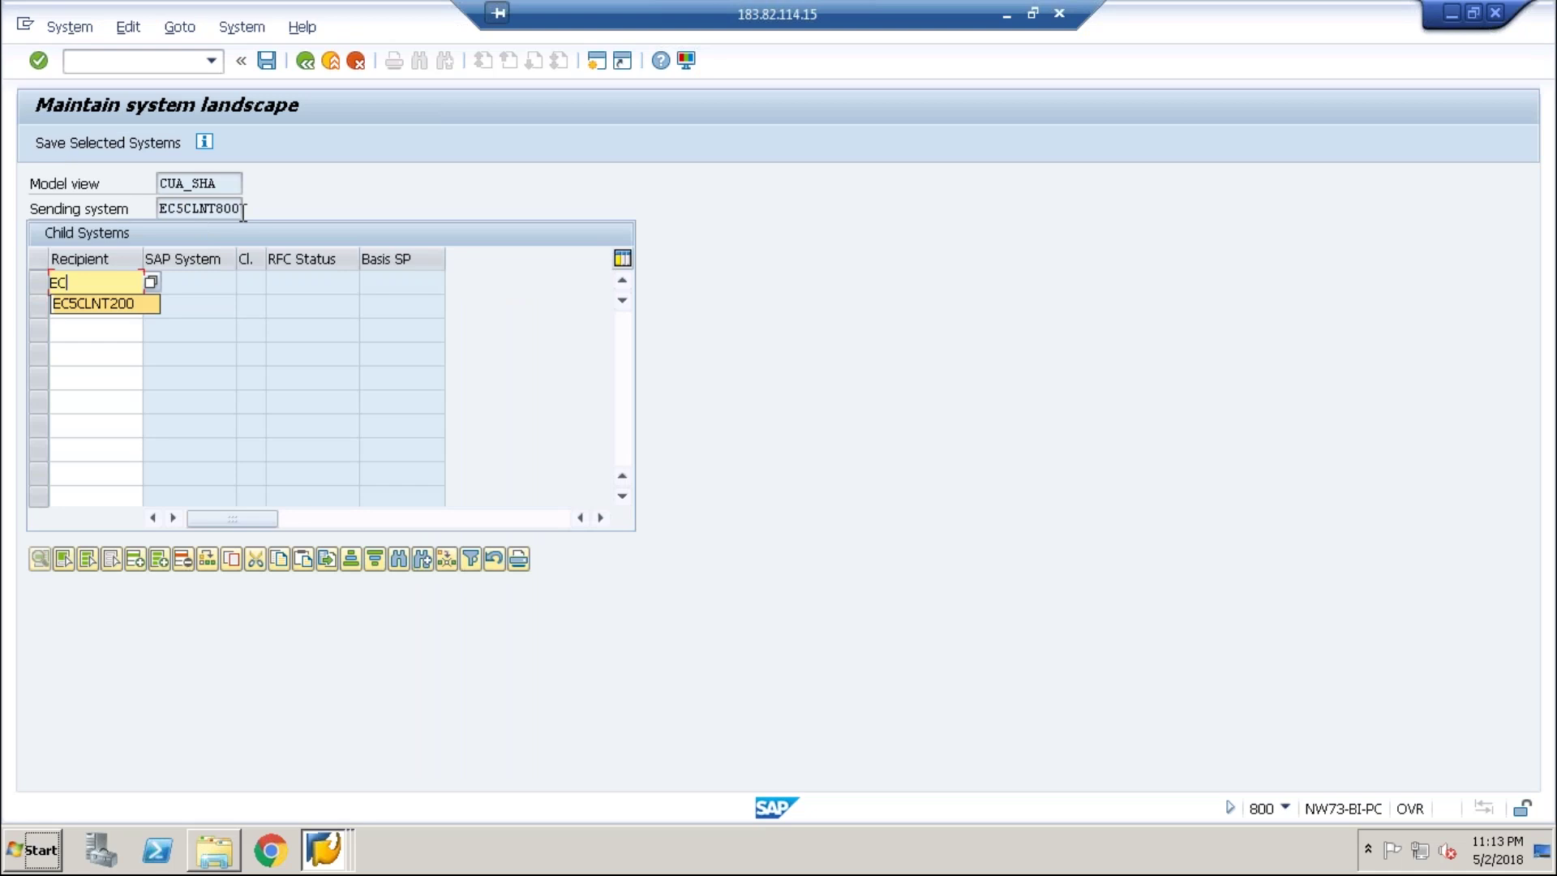
pyautogui.press('Return')
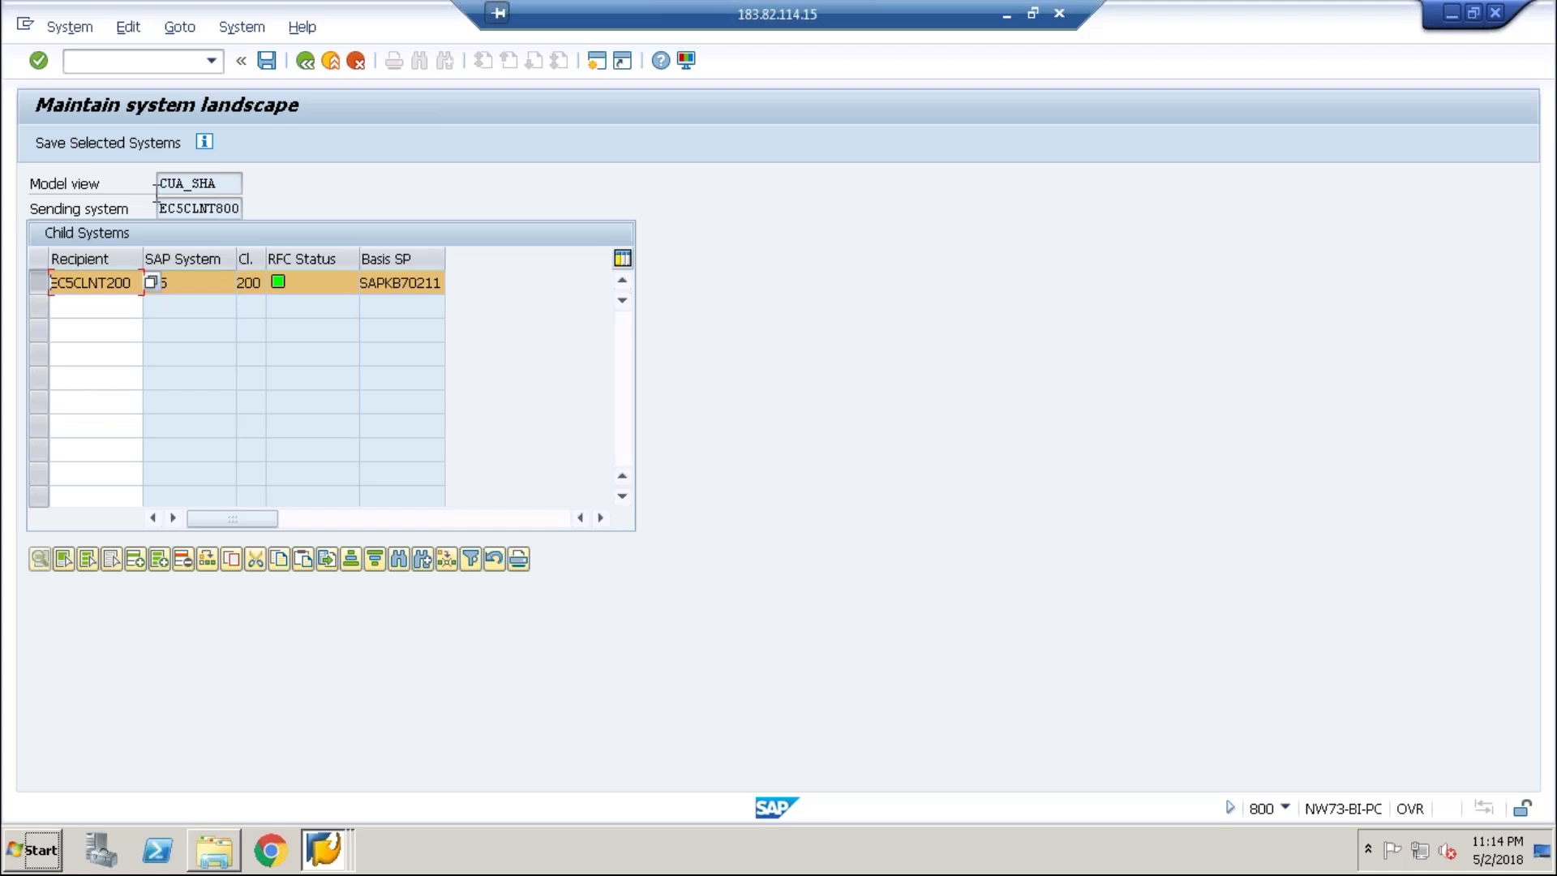
pyautogui.click(264, 63)
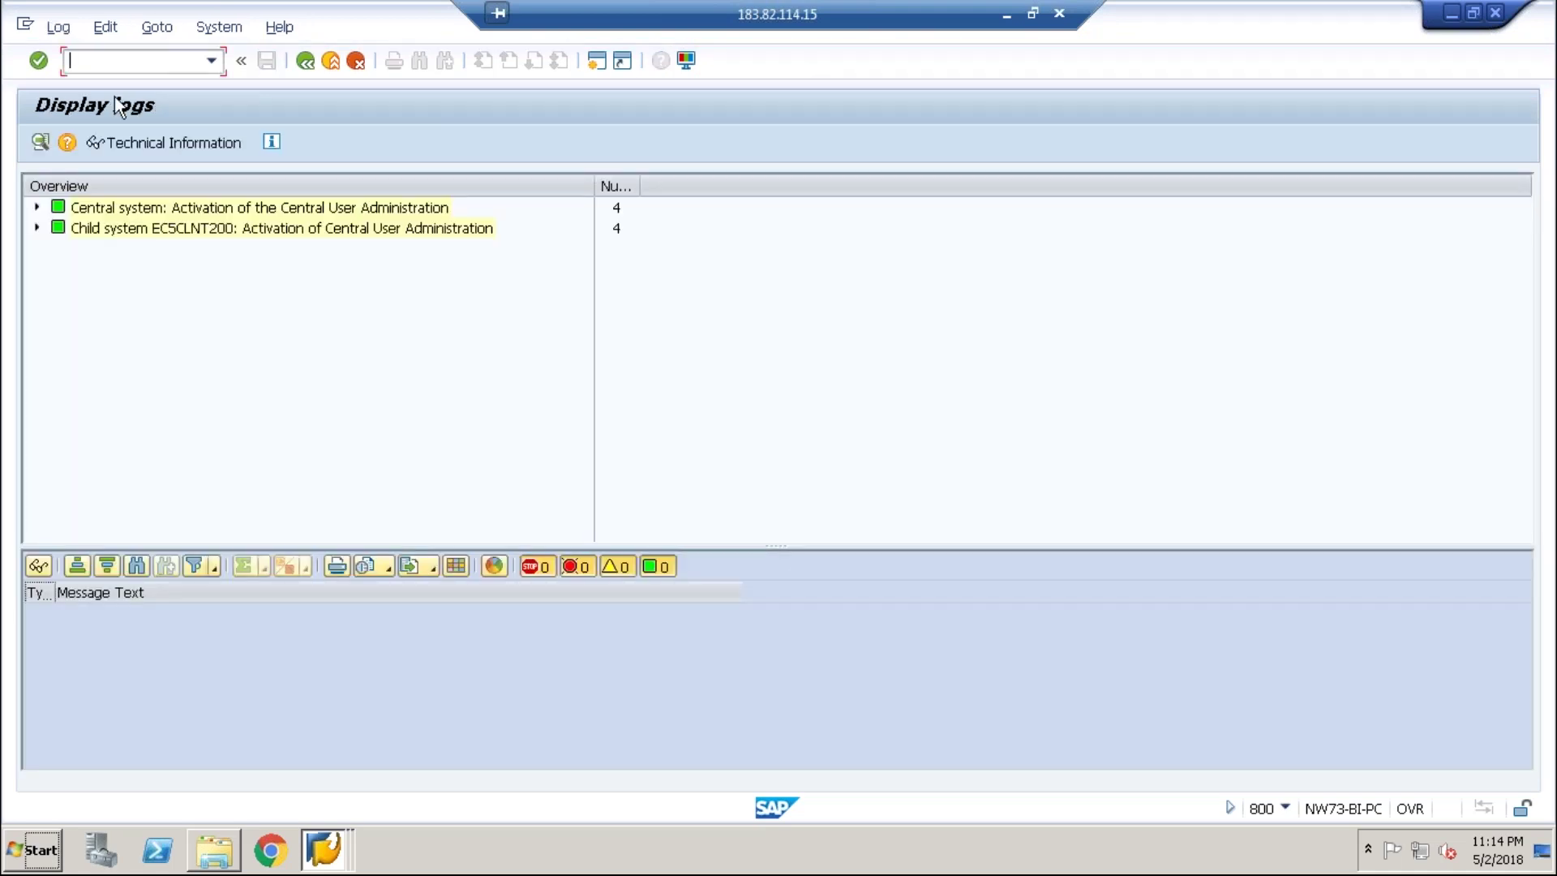
# - Review the central and EC5CLNT200 activation logs, then return to the landscape
pyautogui.click(37, 207)
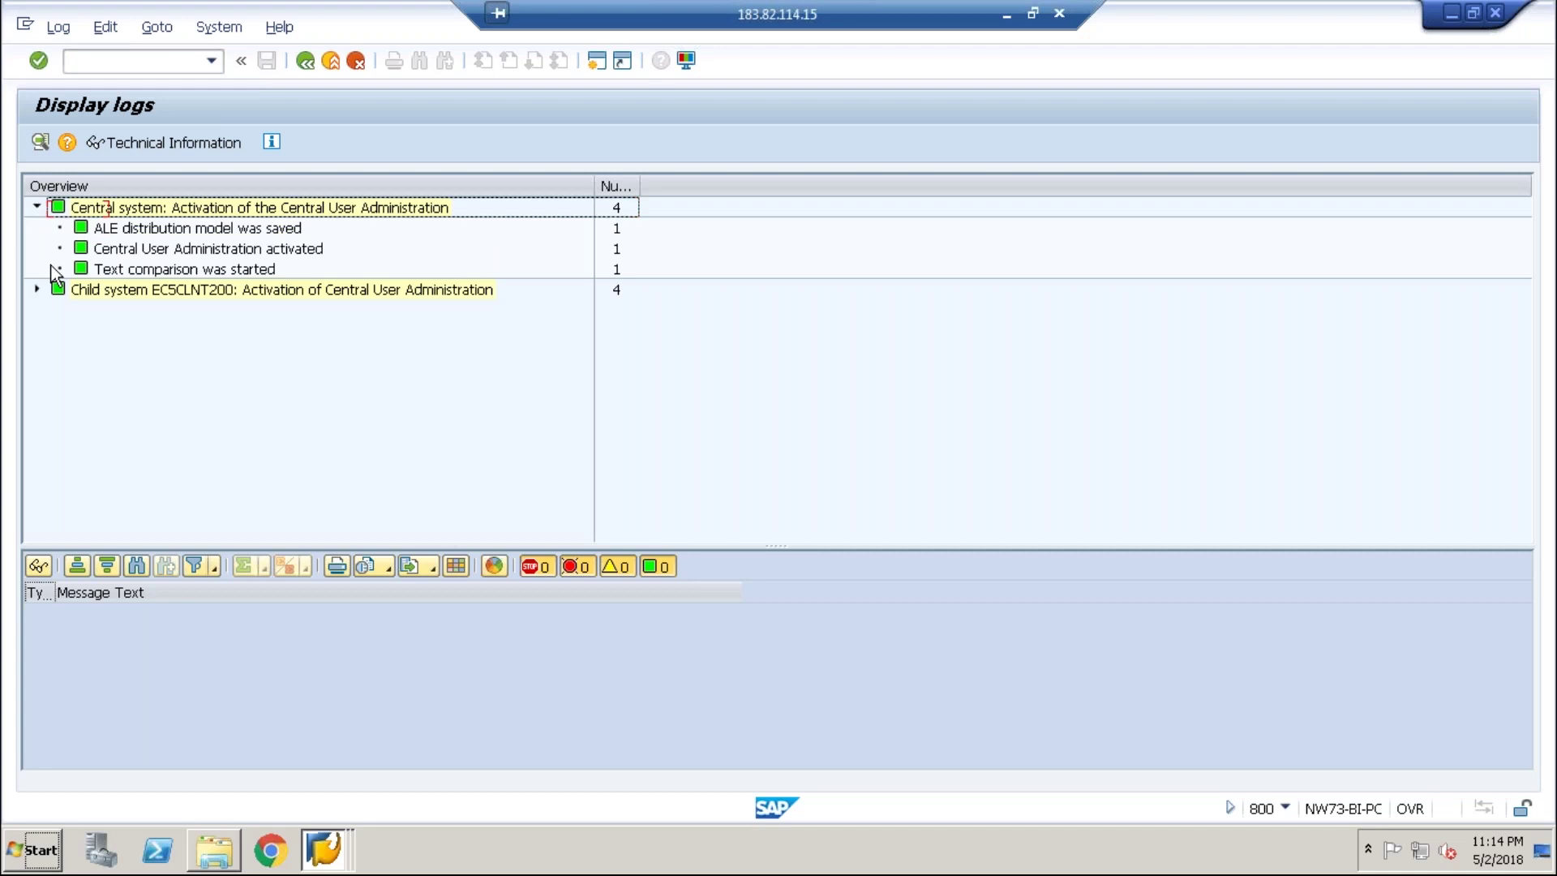
pyautogui.click(55, 292)
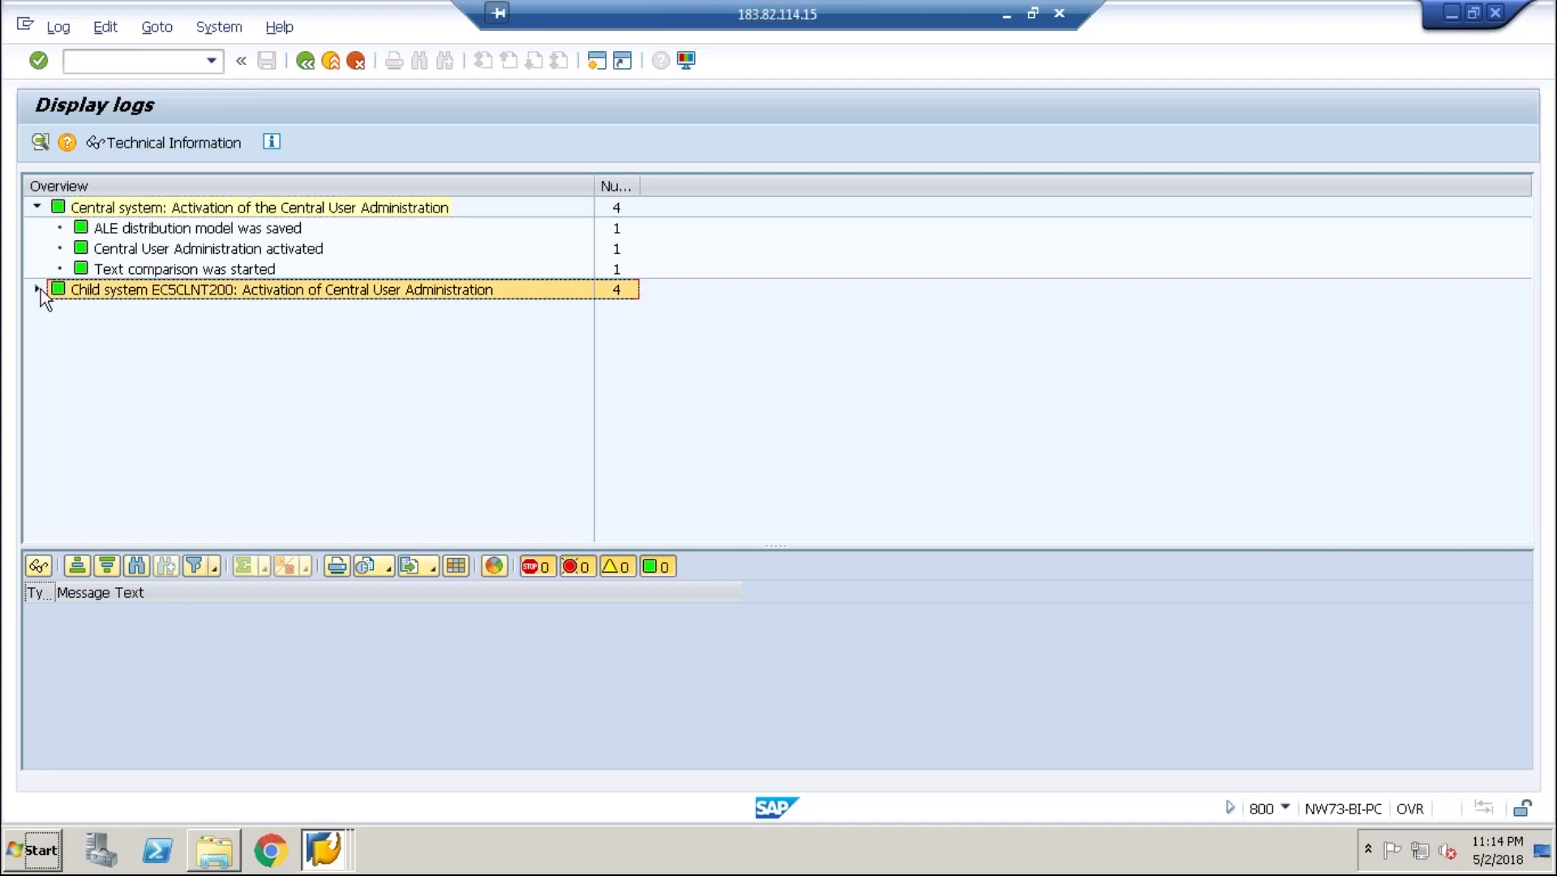
pyautogui.click(38, 290)
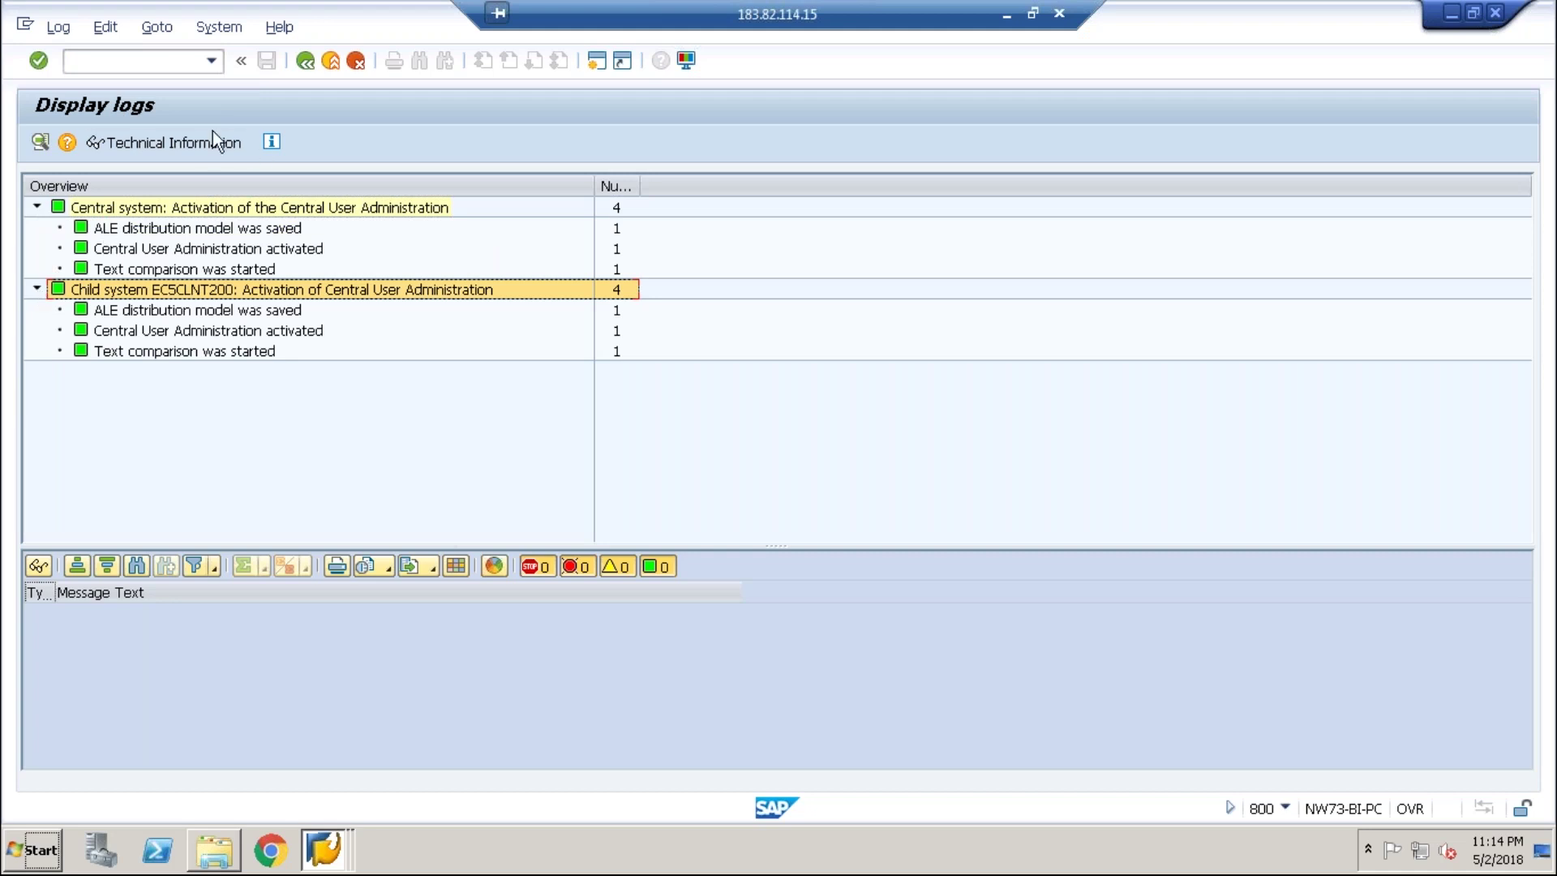
pyautogui.click(308, 59)
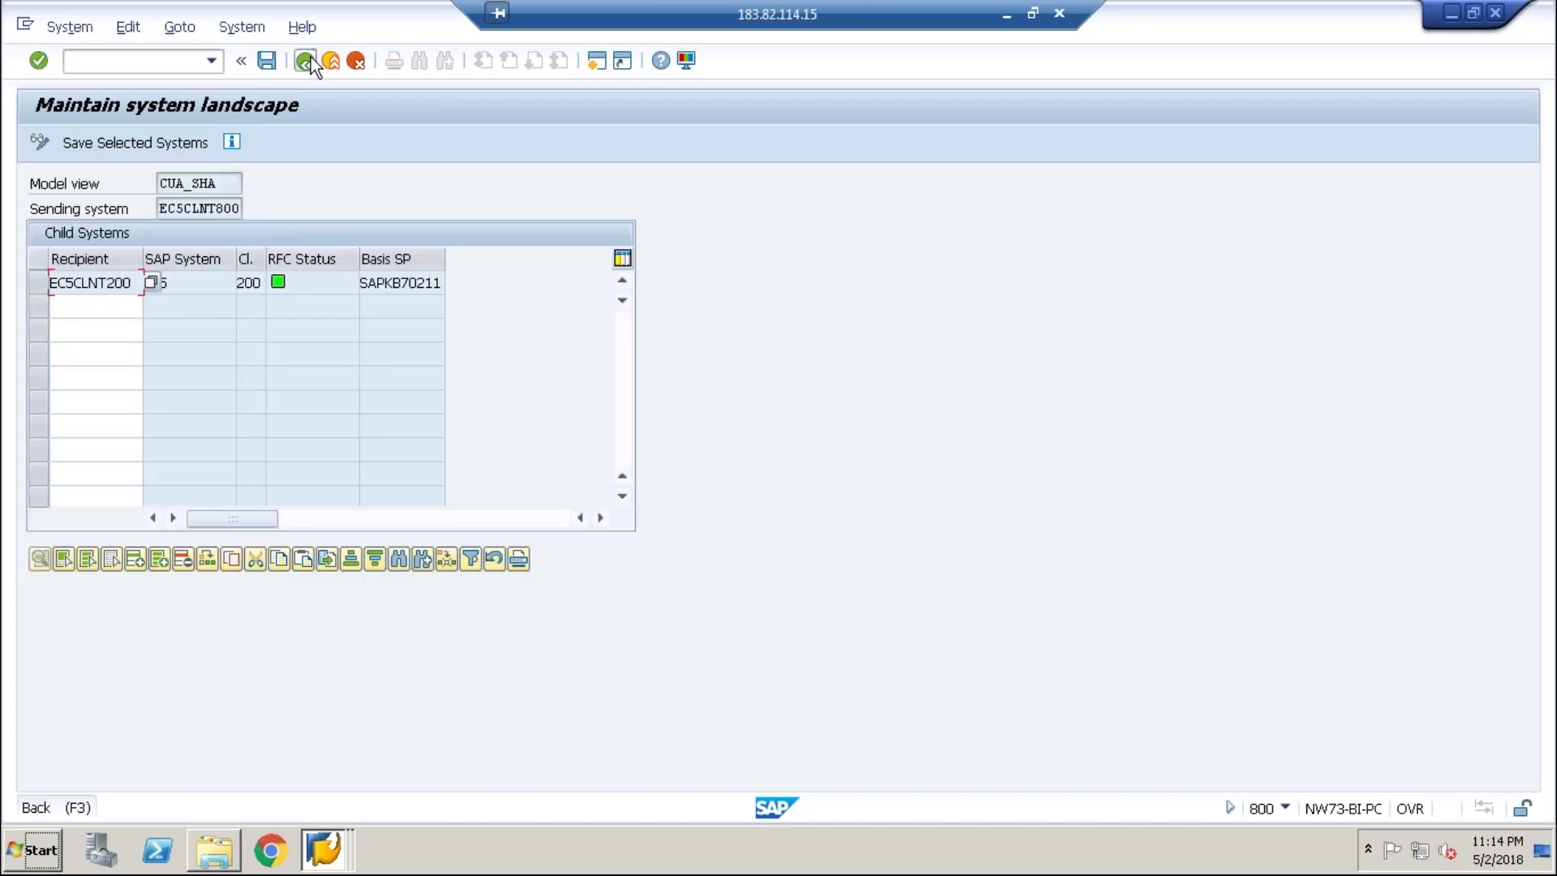
# - Open the SCUM field selection for model view CUA_SHA in change mode
pyautogui.click(306, 60)
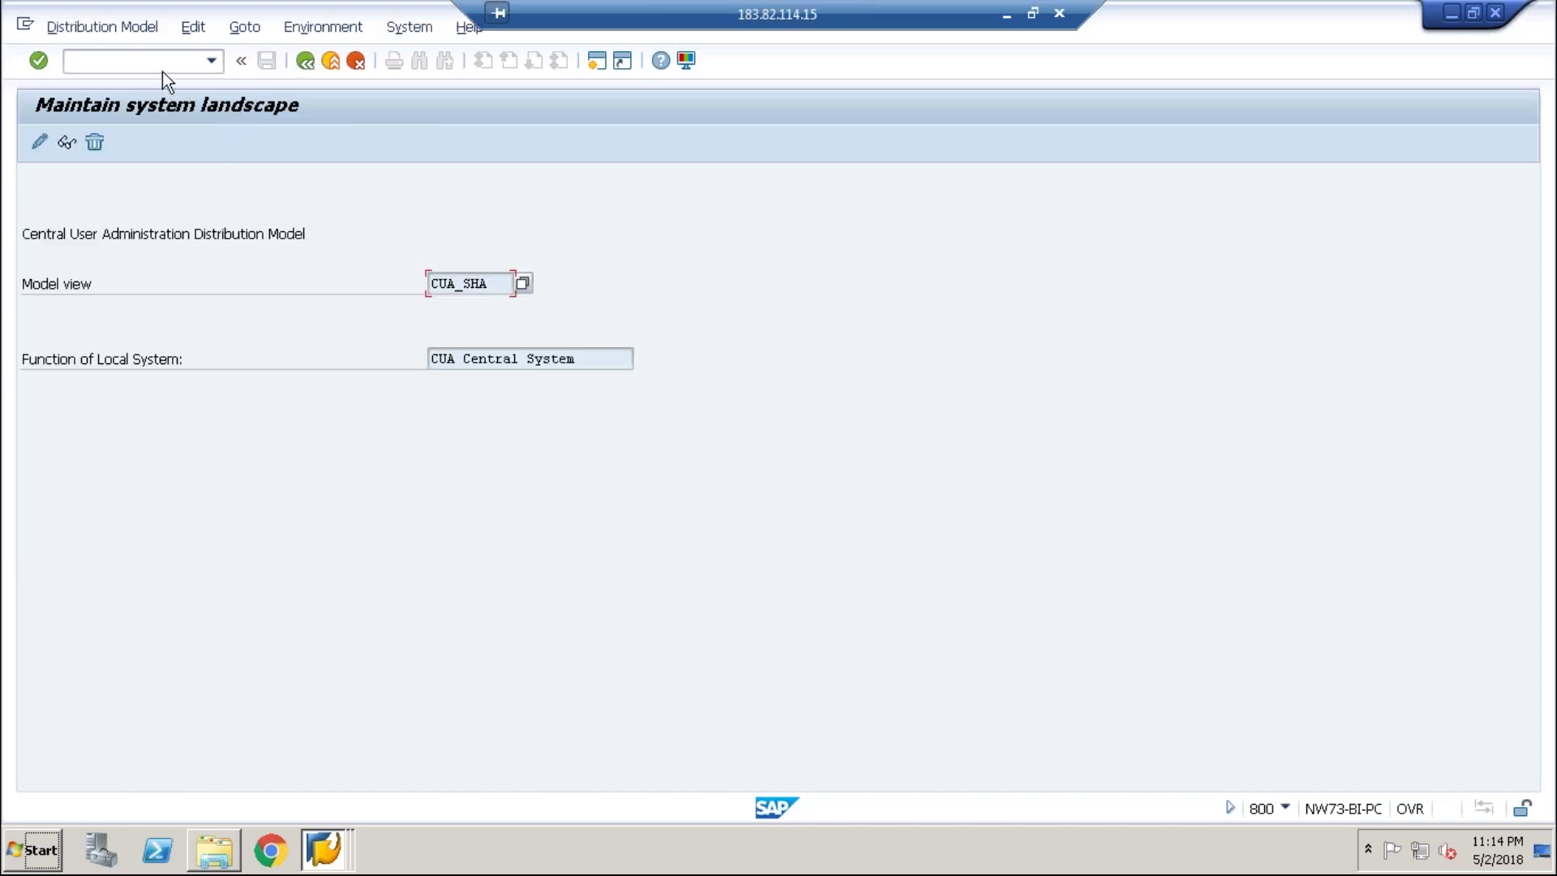
pyautogui.write('/nscu')
pyautogui.press('Return')
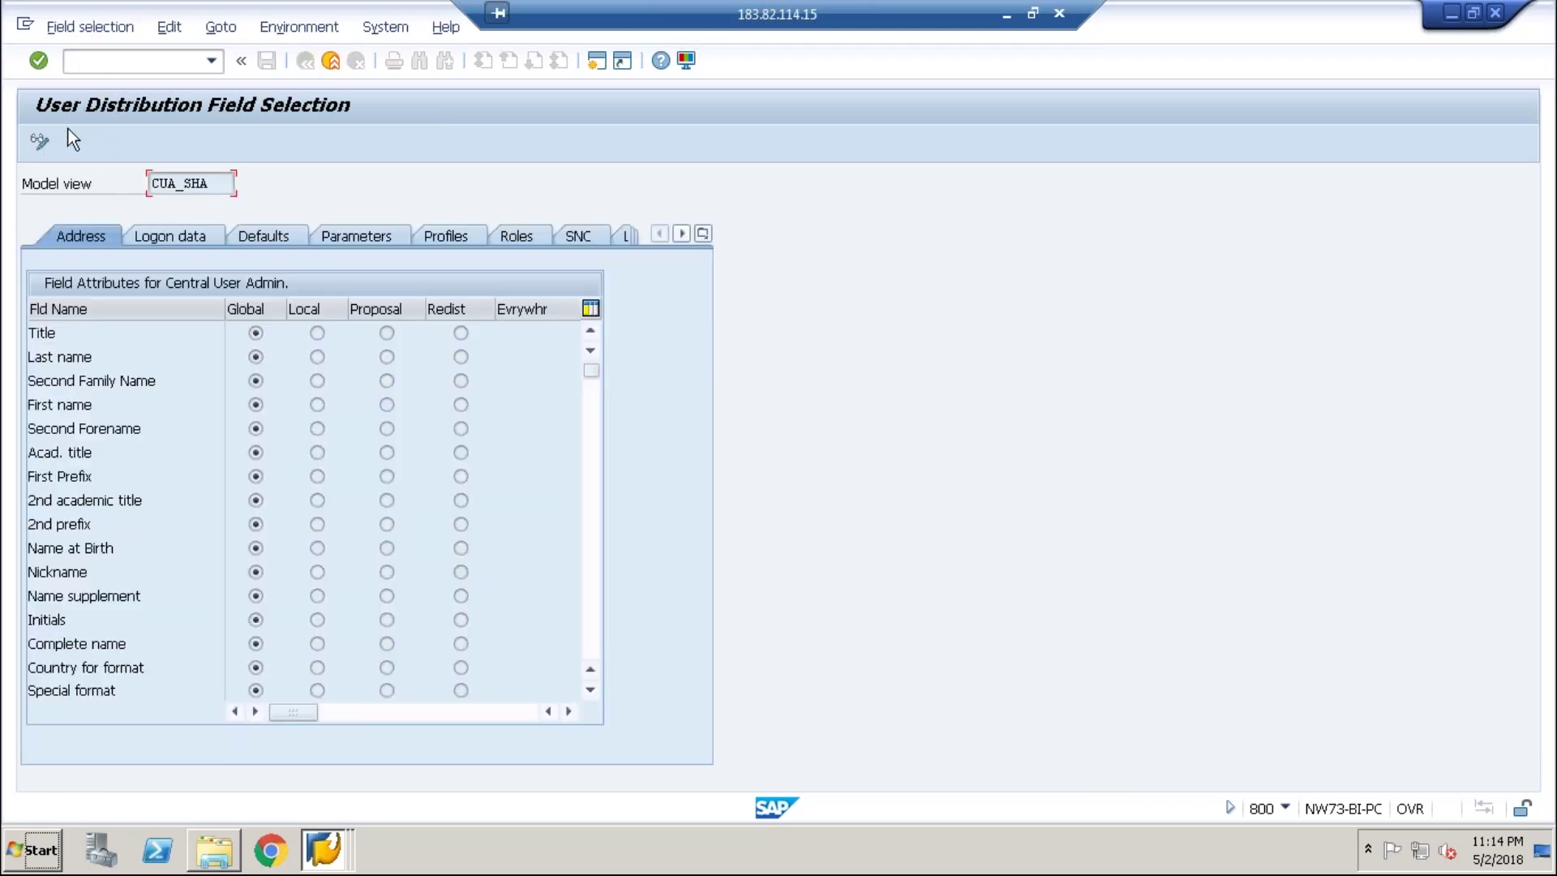
pyautogui.click(52, 143)
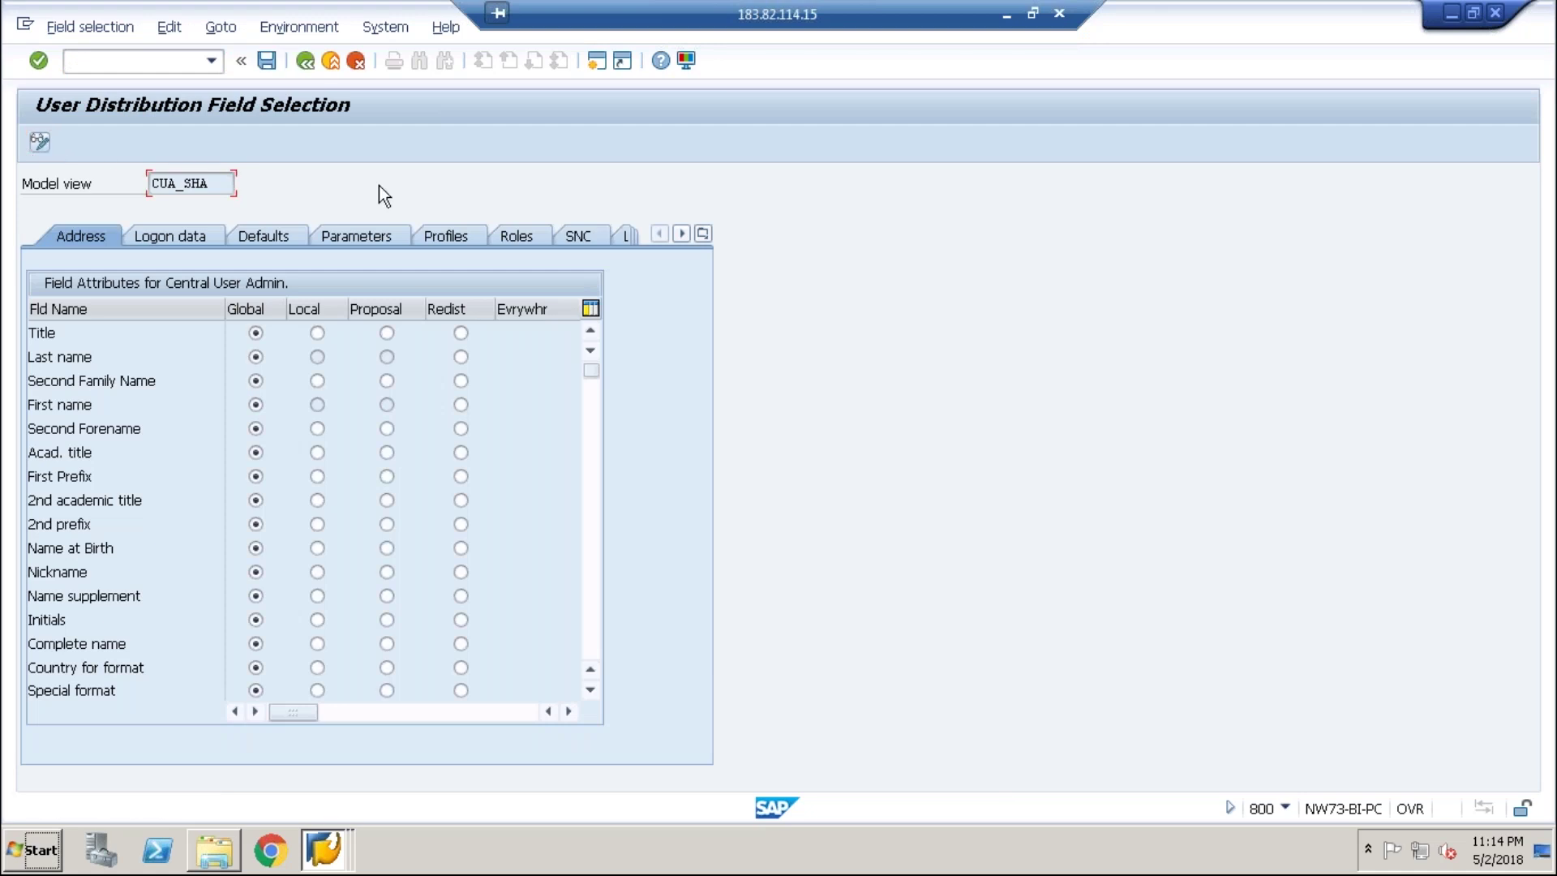
pyautogui.click(216, 63)
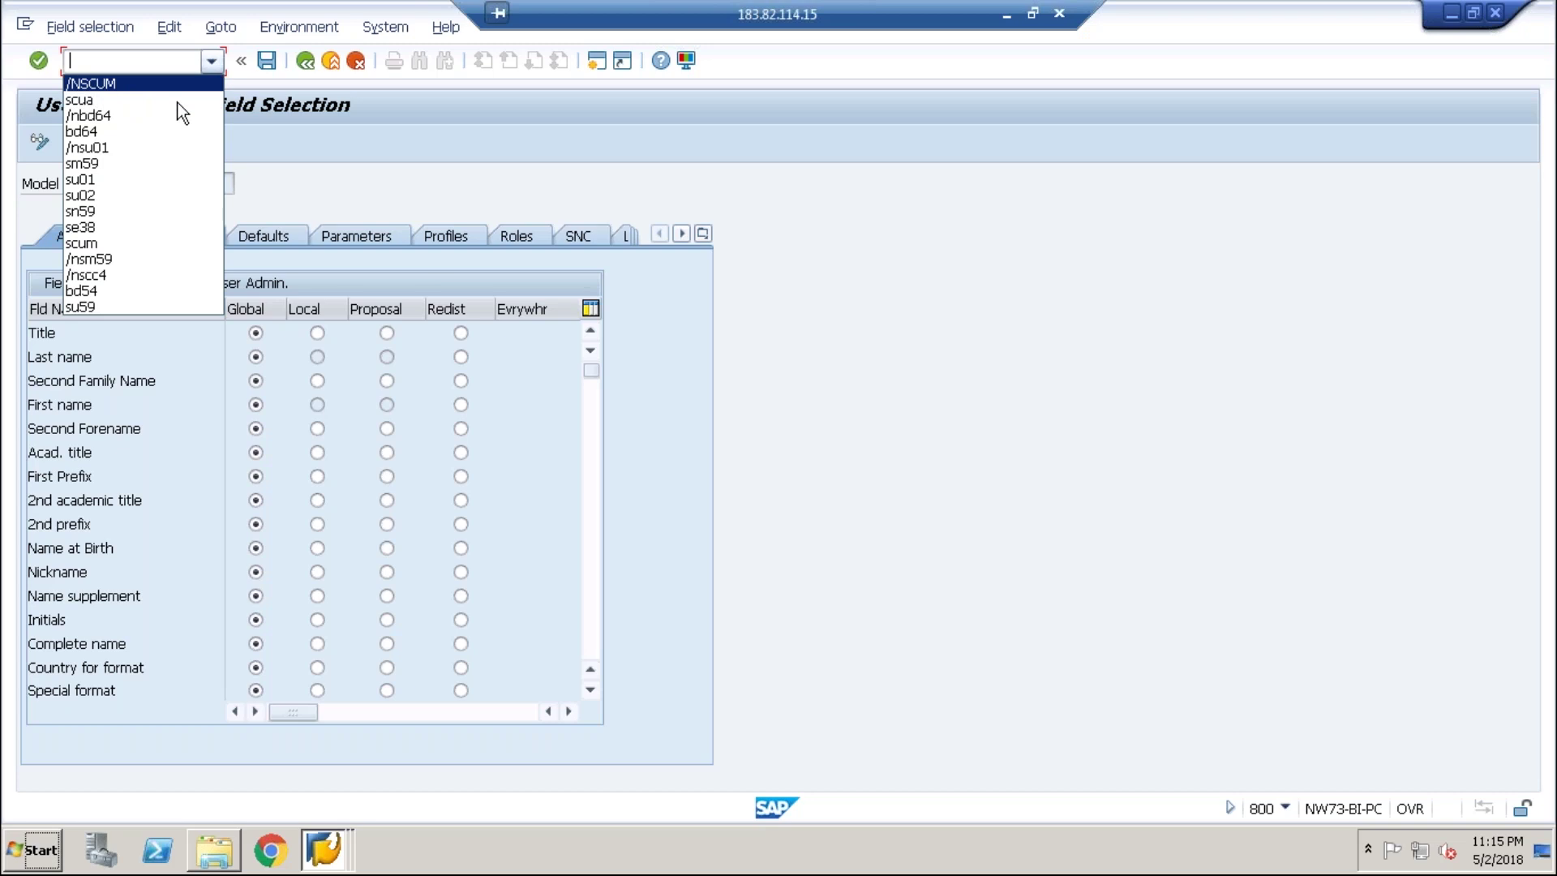
pyautogui.click(325, 156)
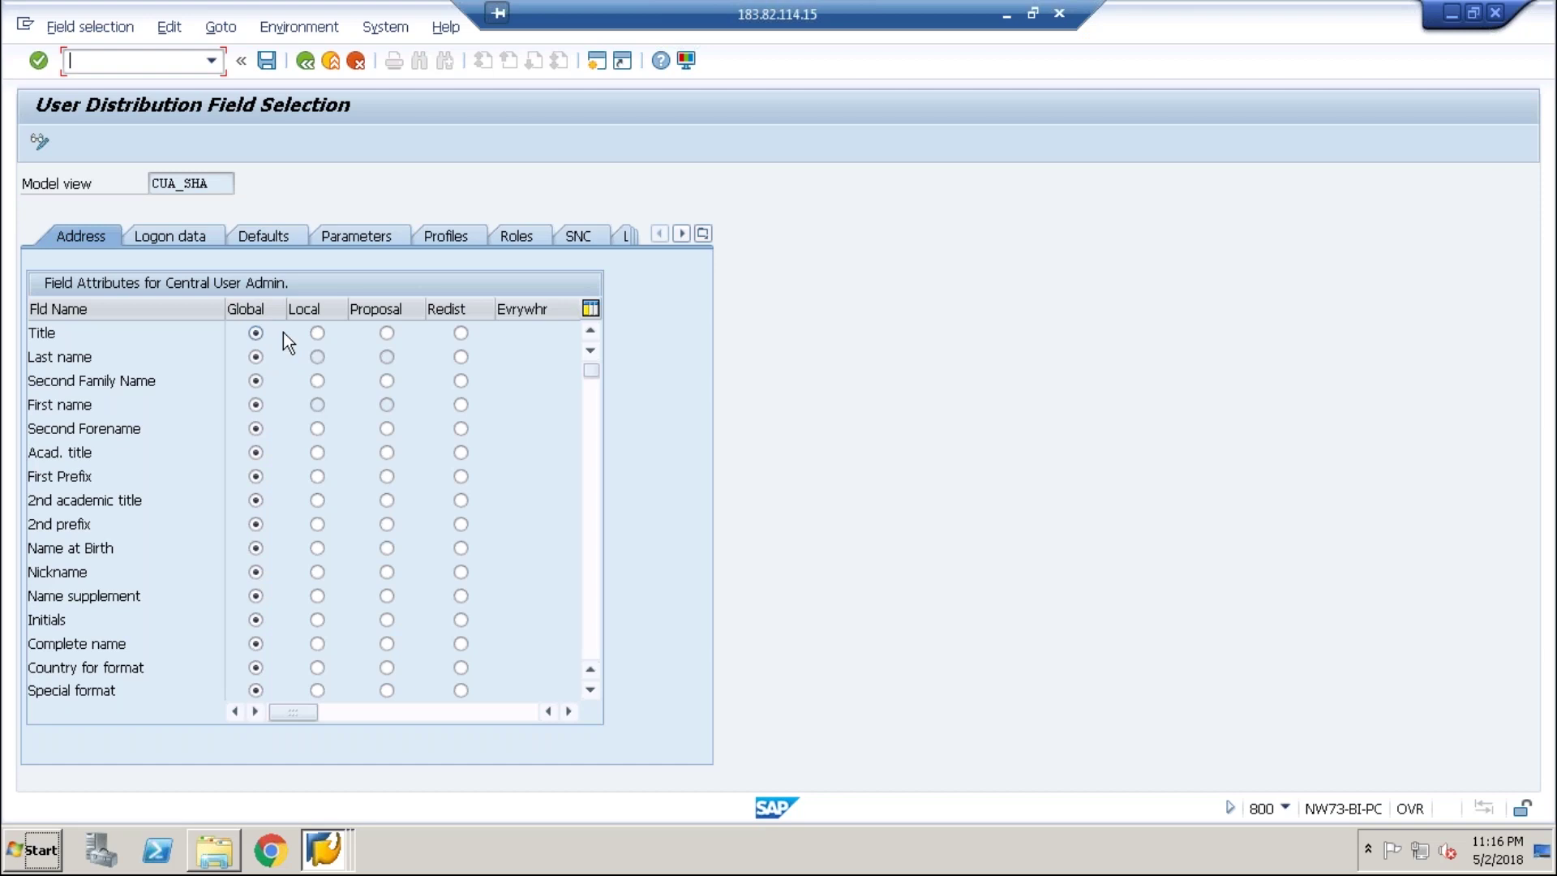
# - Set Title to Local and Initial password to Proposal, saving the field selection each time
pyautogui.click(317, 334)
pyautogui.click(265, 70)
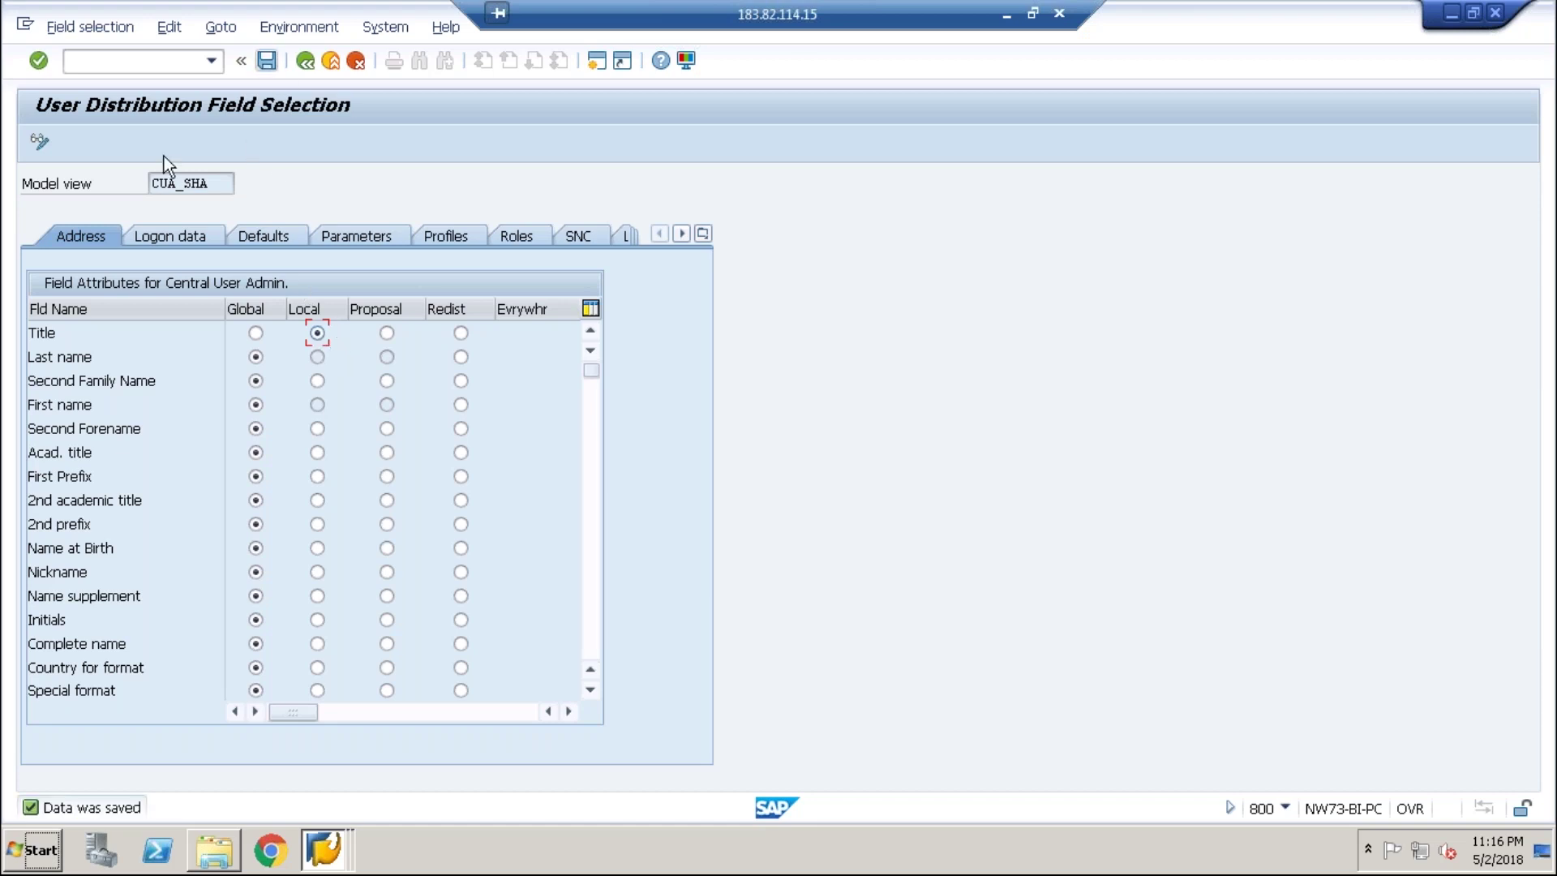
pyautogui.click(168, 232)
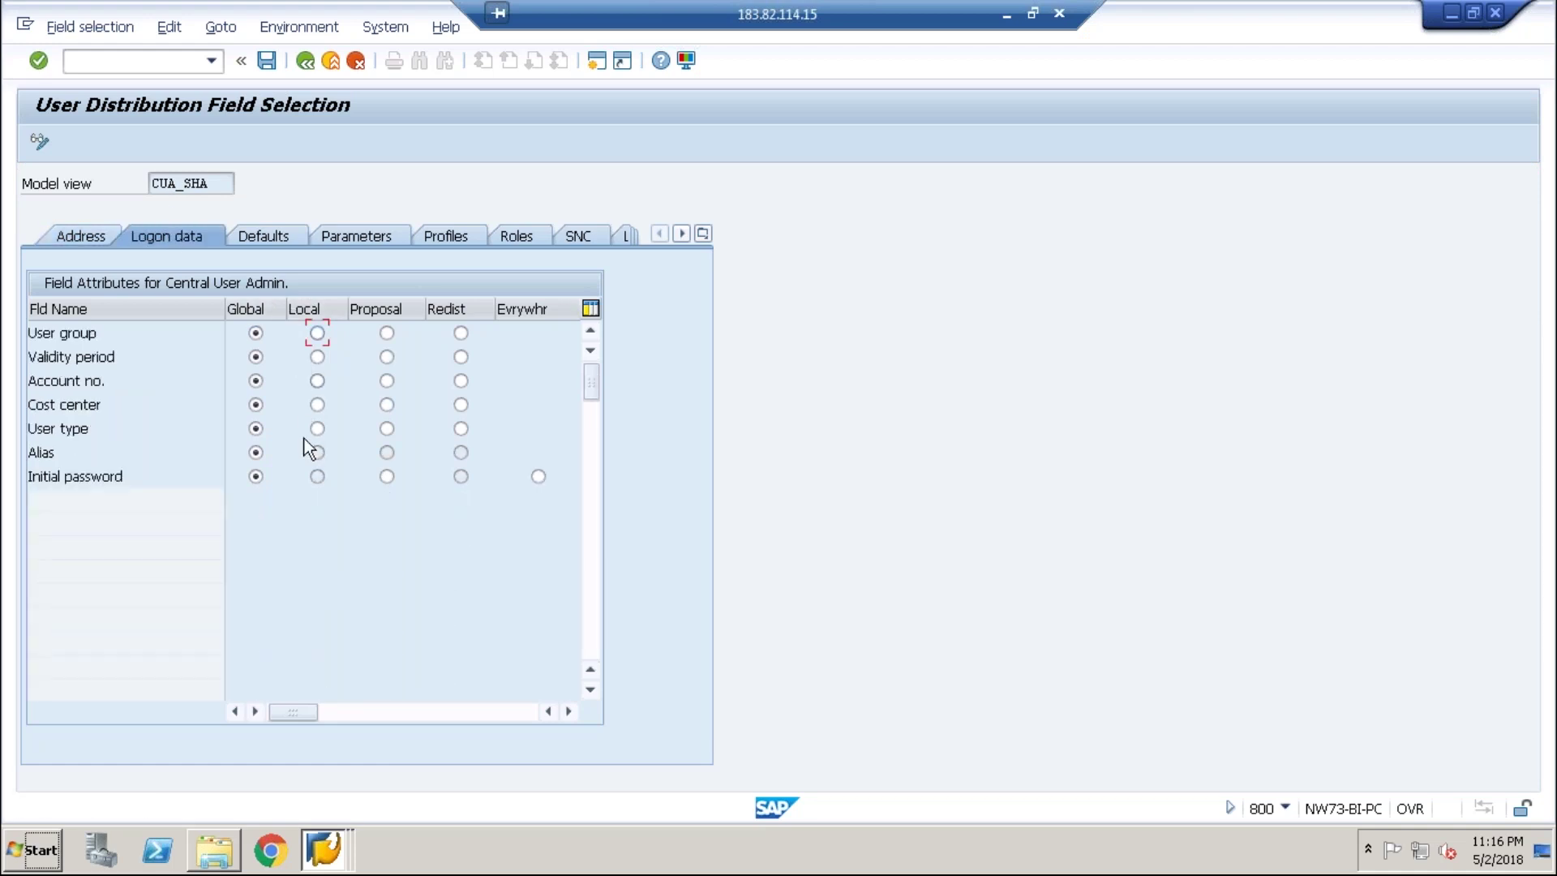
pyautogui.click(250, 481)
pyautogui.click(388, 480)
pyautogui.click(267, 61)
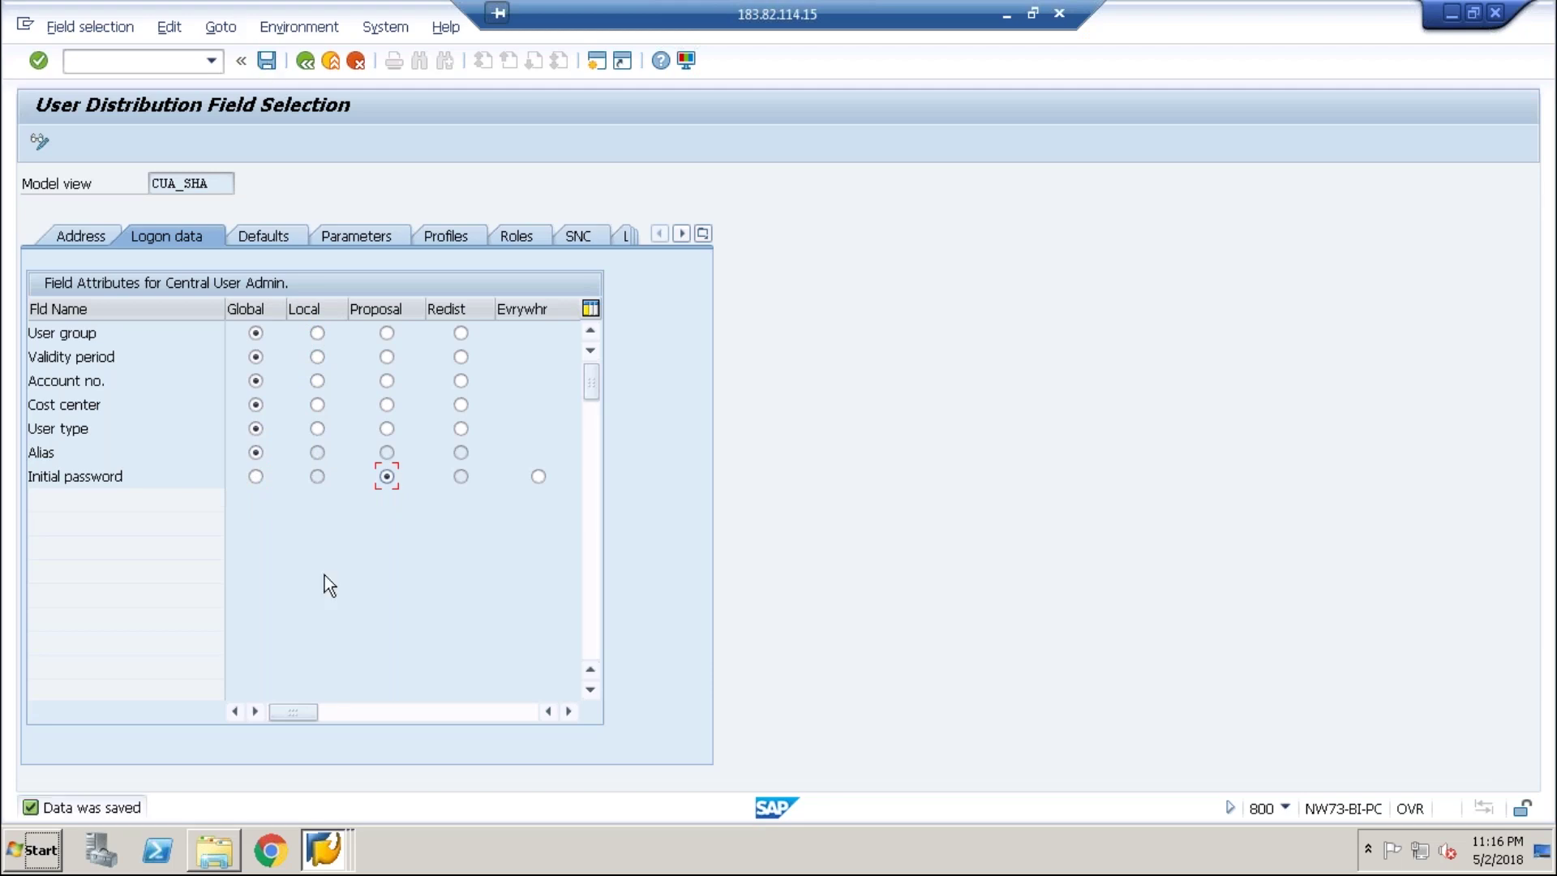
pyautogui.click(328, 848)
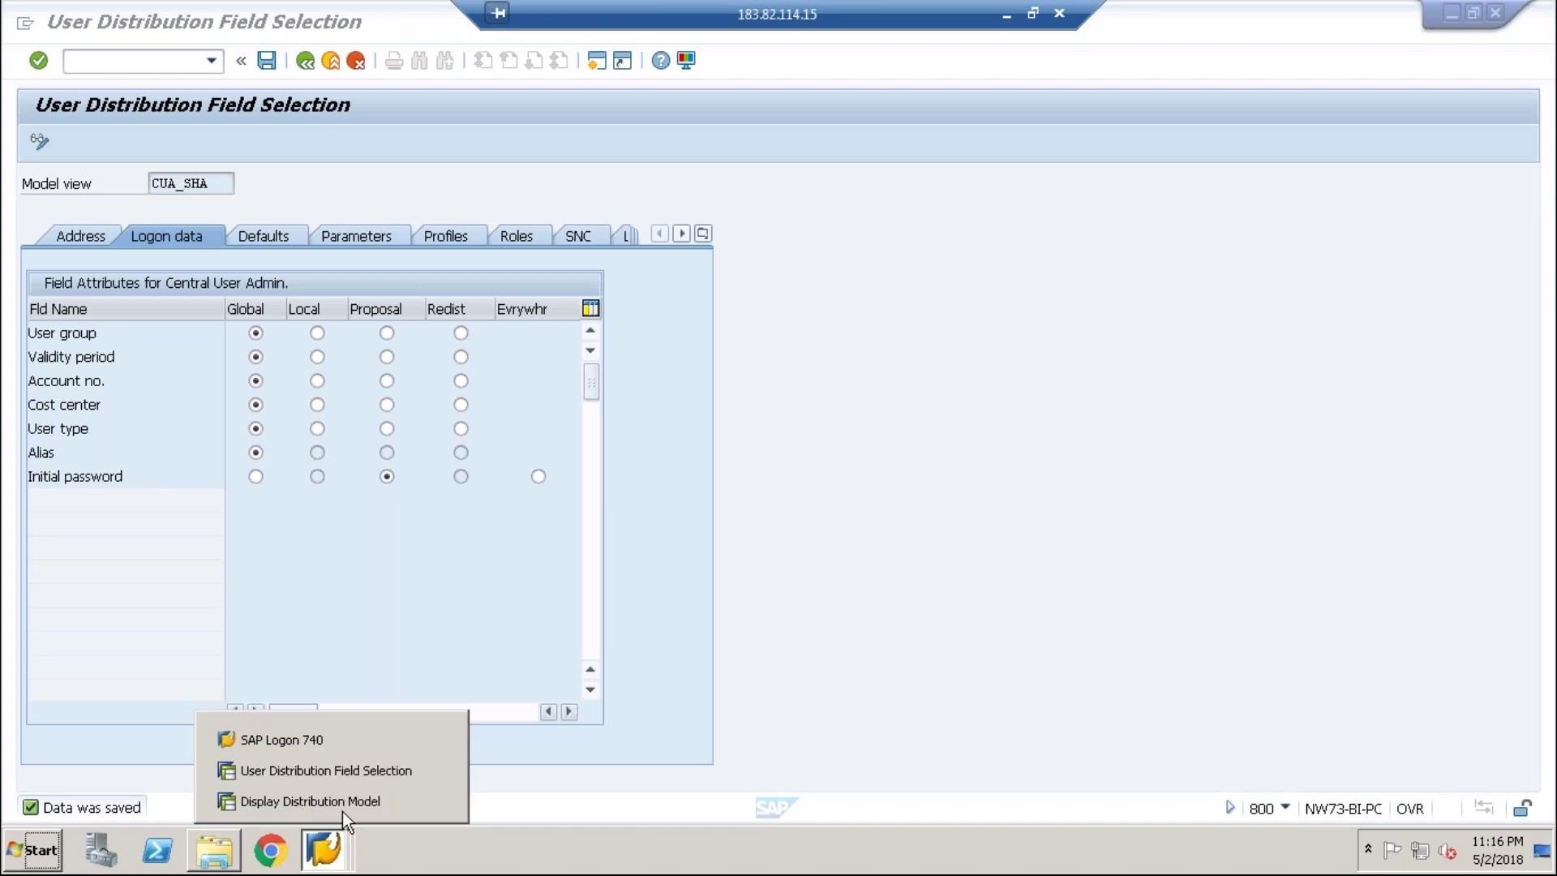
pyautogui.click(342, 800)
pyautogui.click(304, 66)
pyautogui.write('SU01')
pyautogui.press('Return')
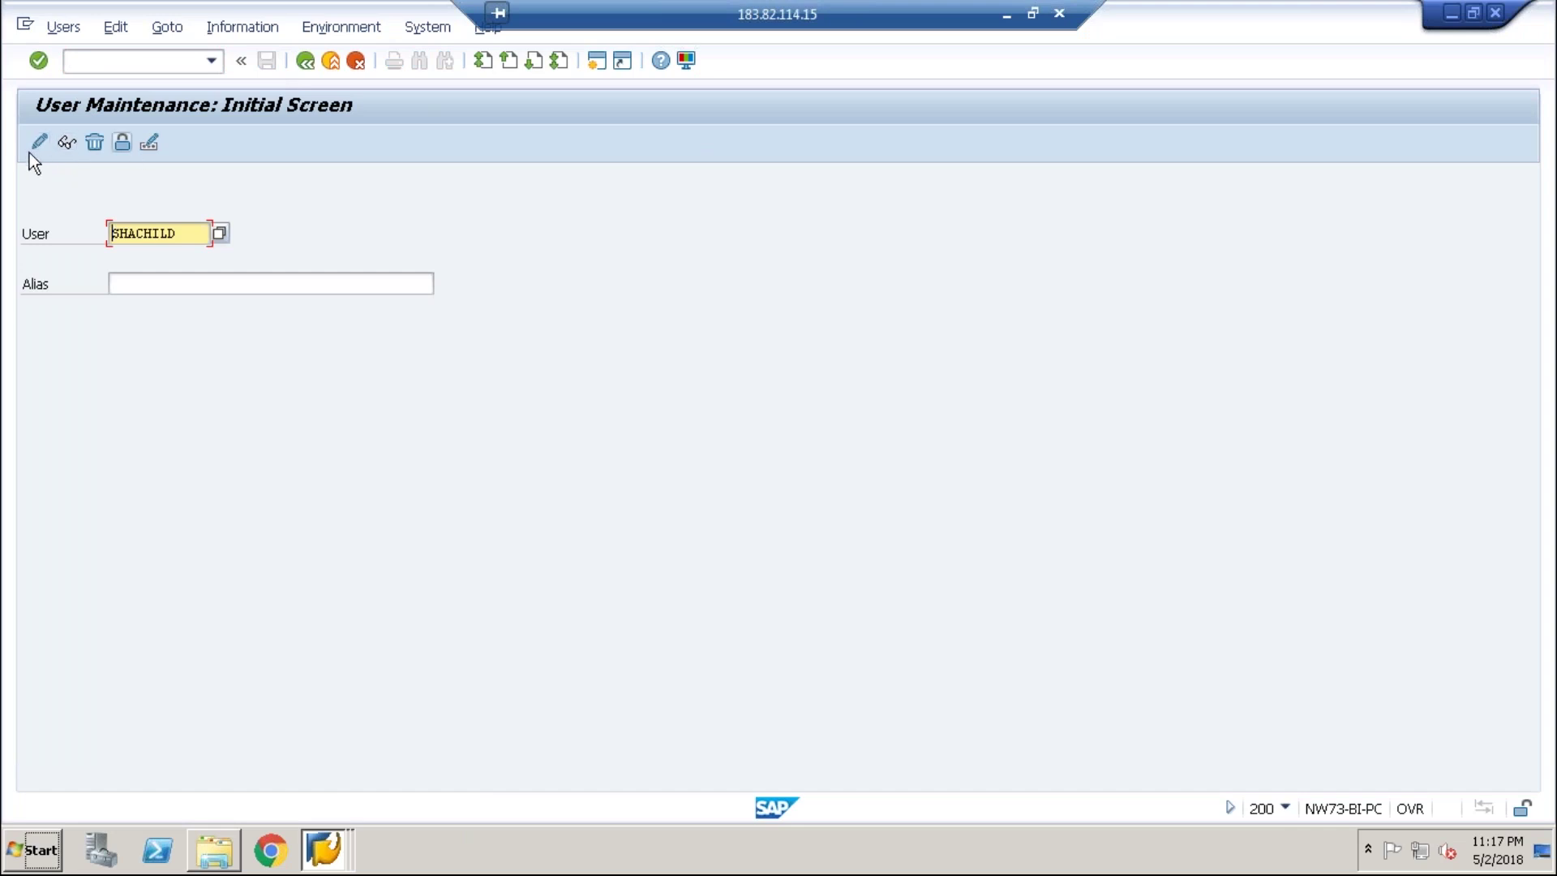
pyautogui.click(95, 236)
pyautogui.hotkey('shift', 'Home')
pyautogui.press('BackSpace')
pyautogui.press('BackSpace')
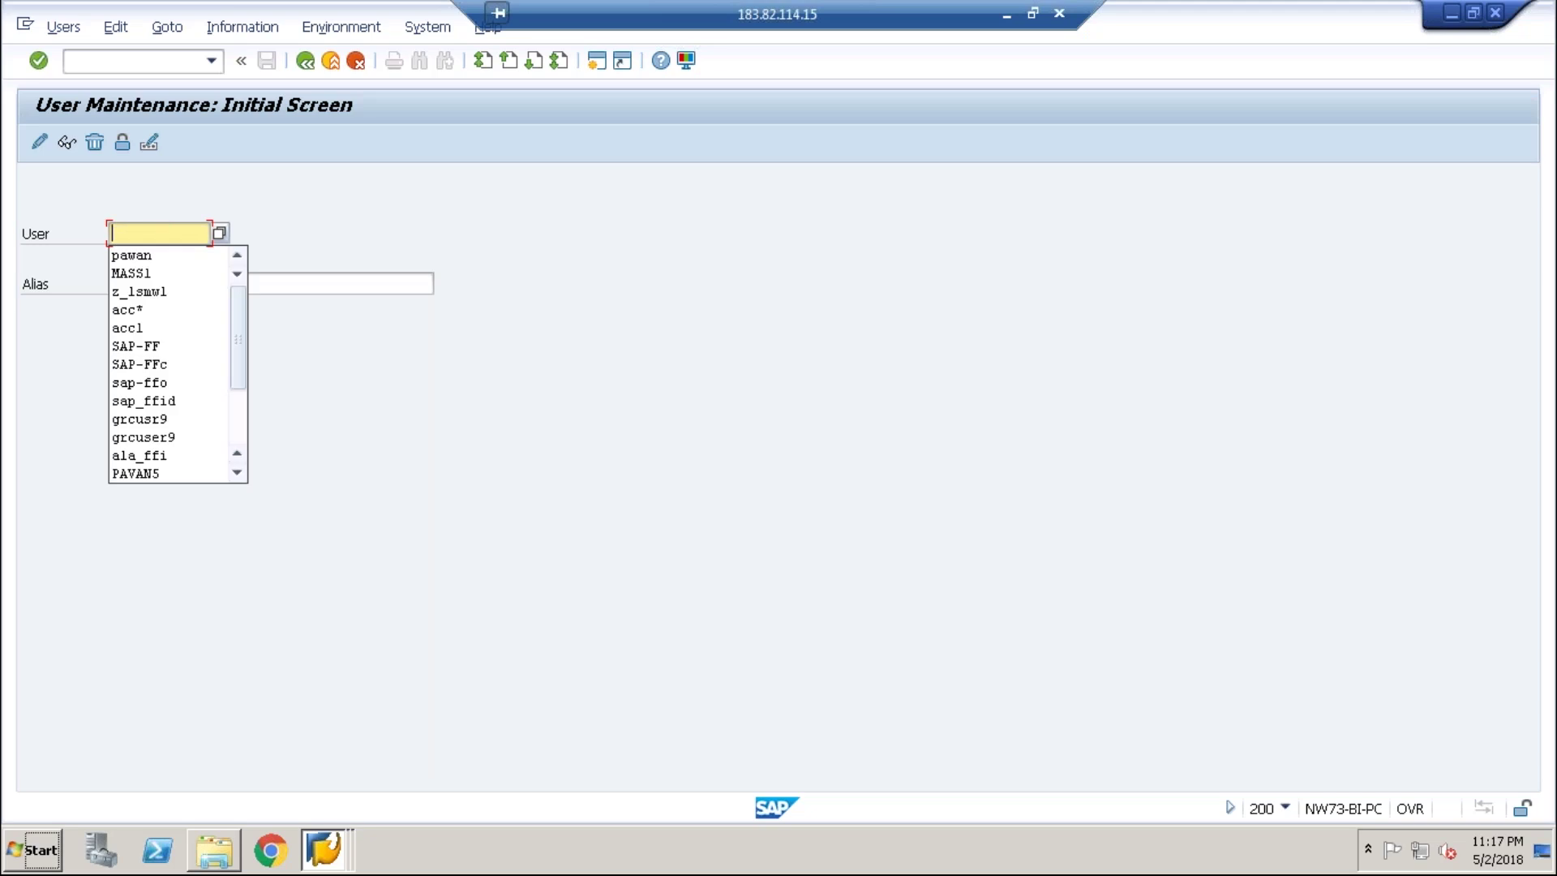
pyautogui.write('s')
pyautogui.press('BackSpace')
pyautogui.write('s')
pyautogui.press('Down')
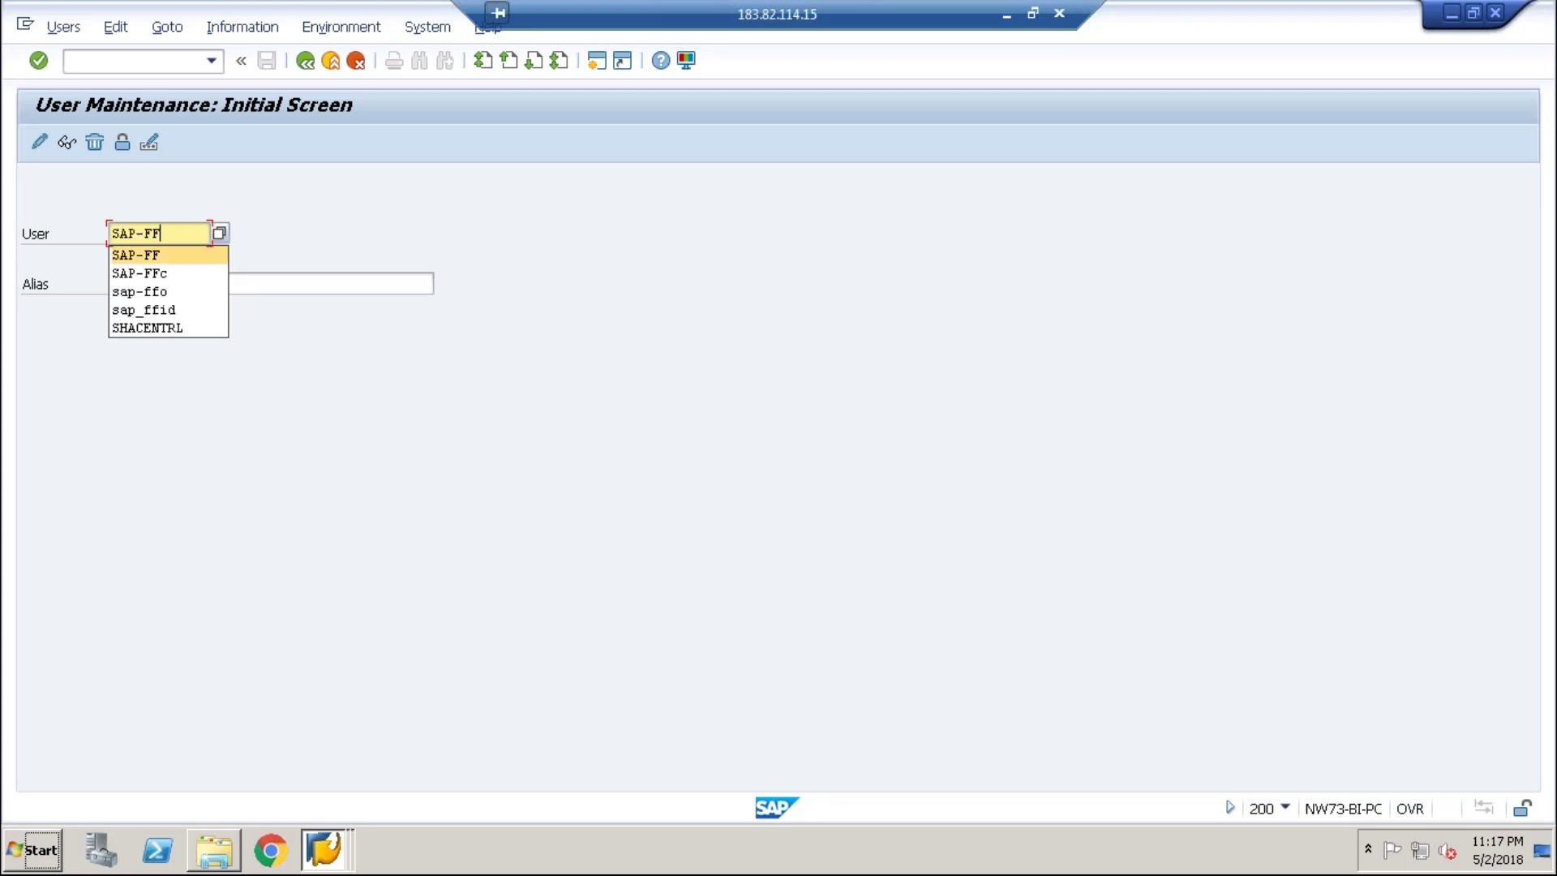
pyautogui.press('Return')
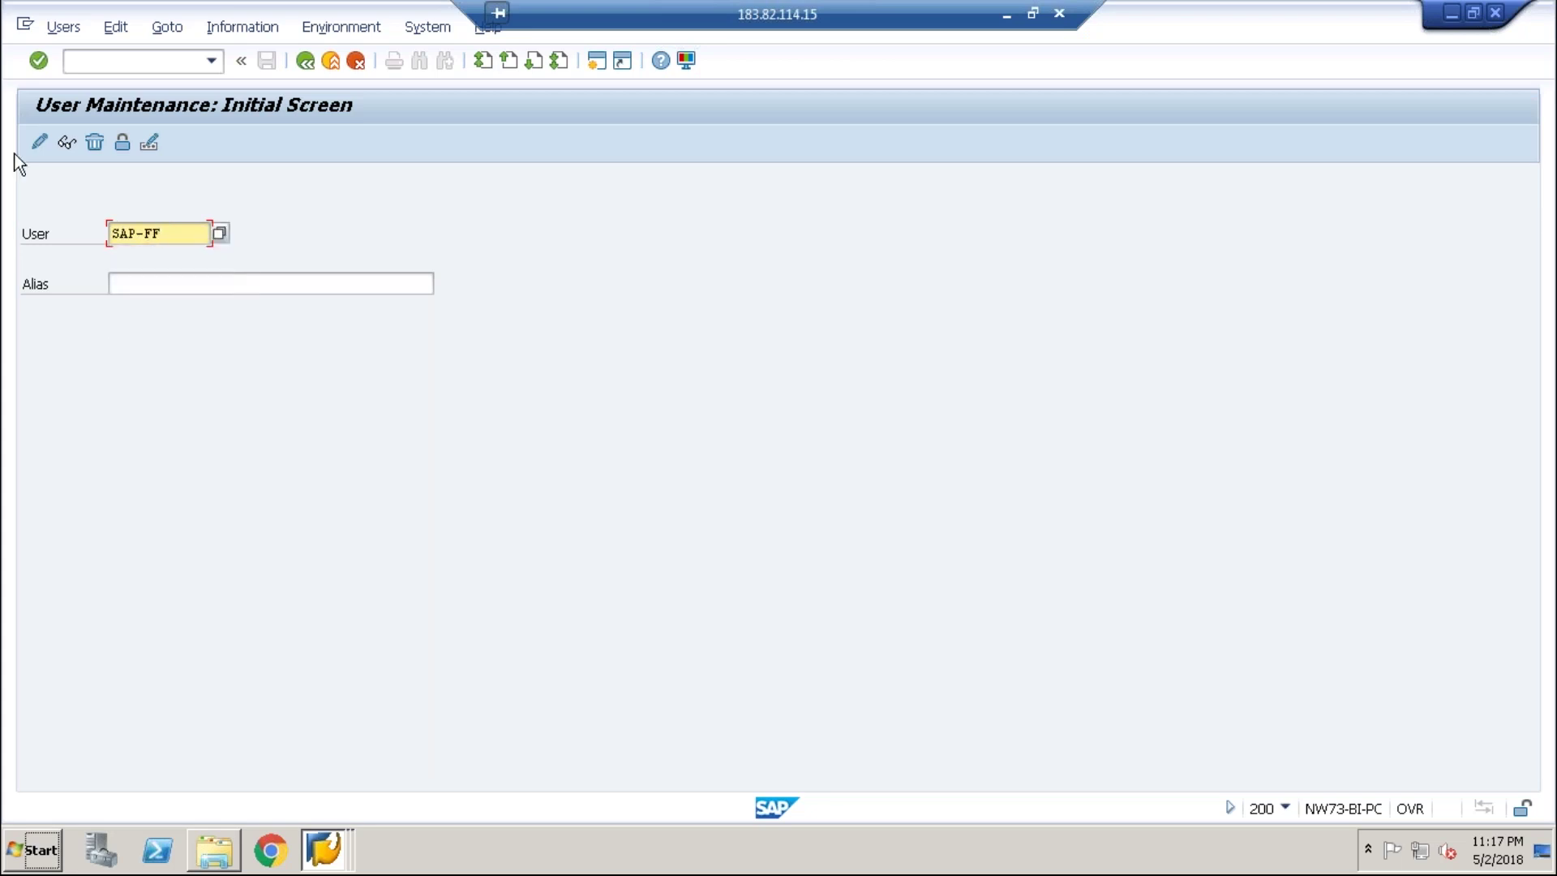
pyautogui.click(40, 143)
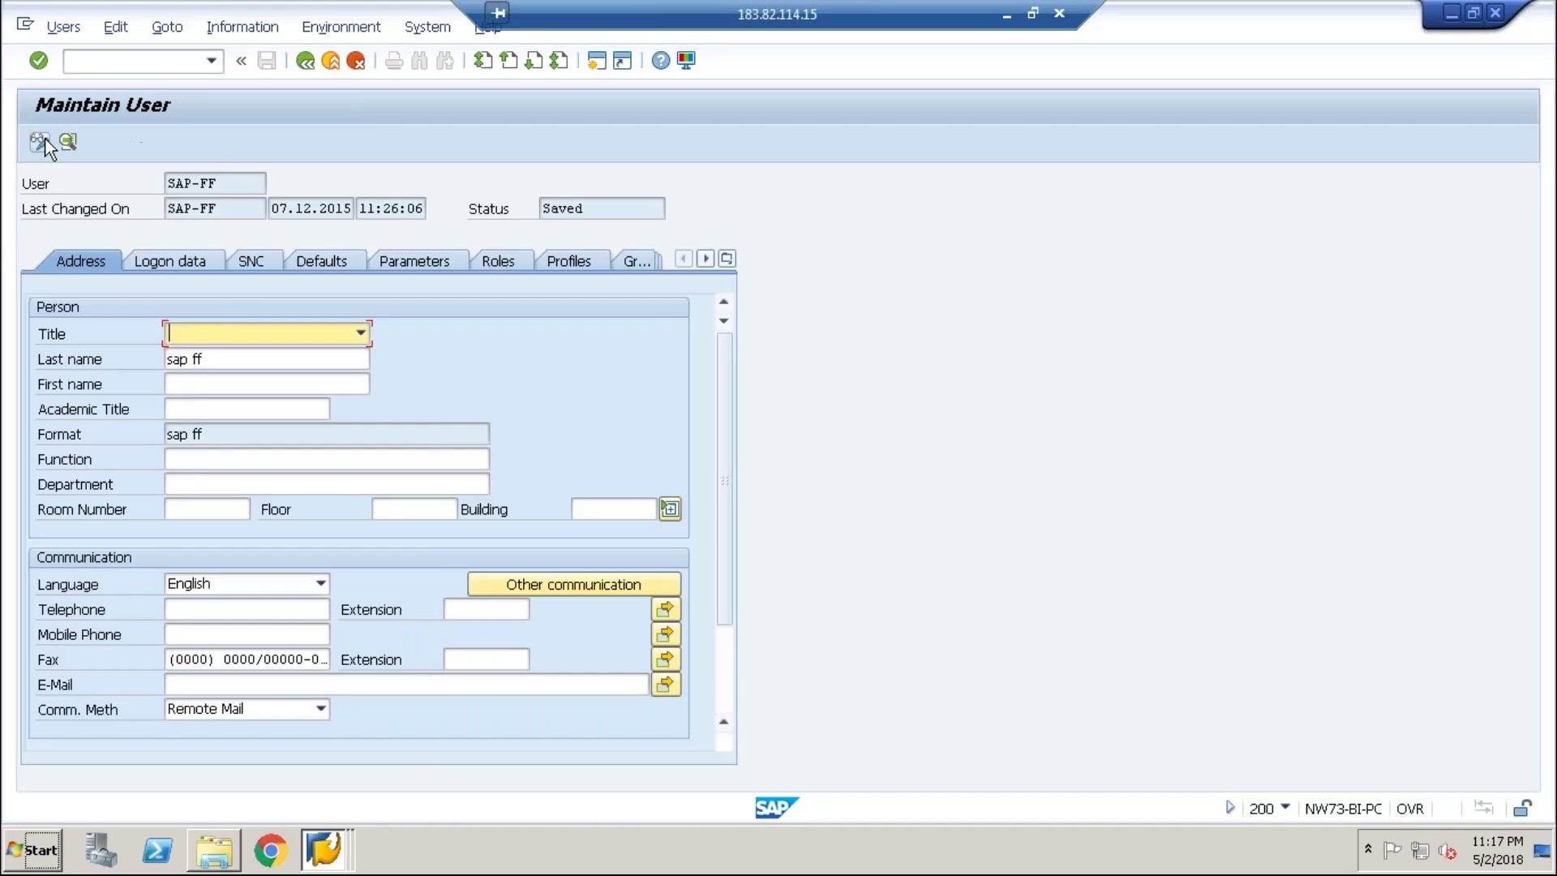
pyautogui.click(360, 333)
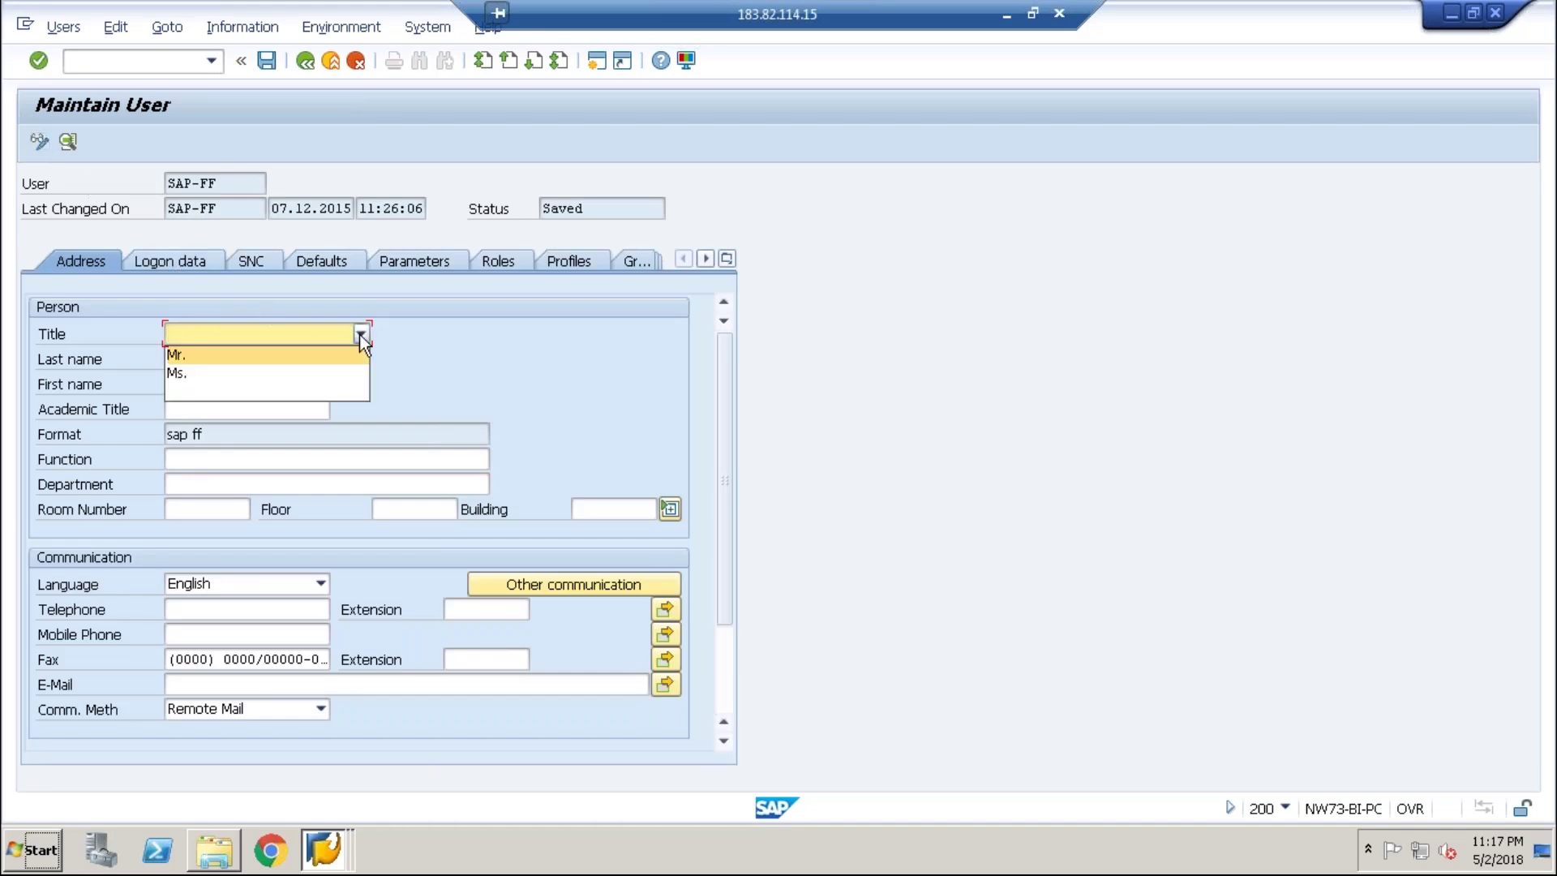
pyautogui.click(360, 334)
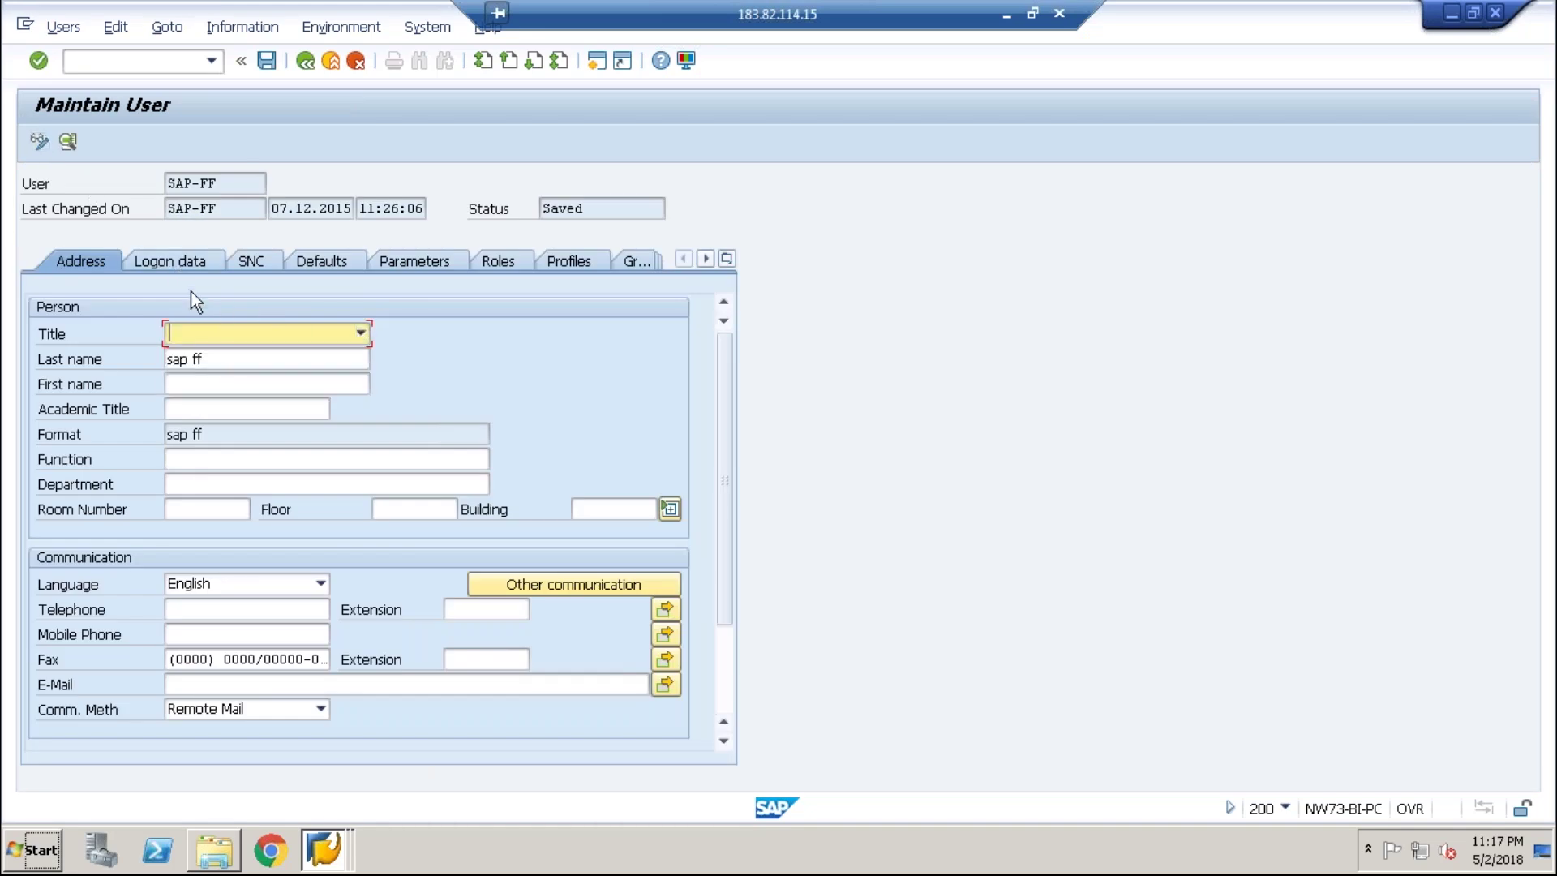
pyautogui.click(190, 260)
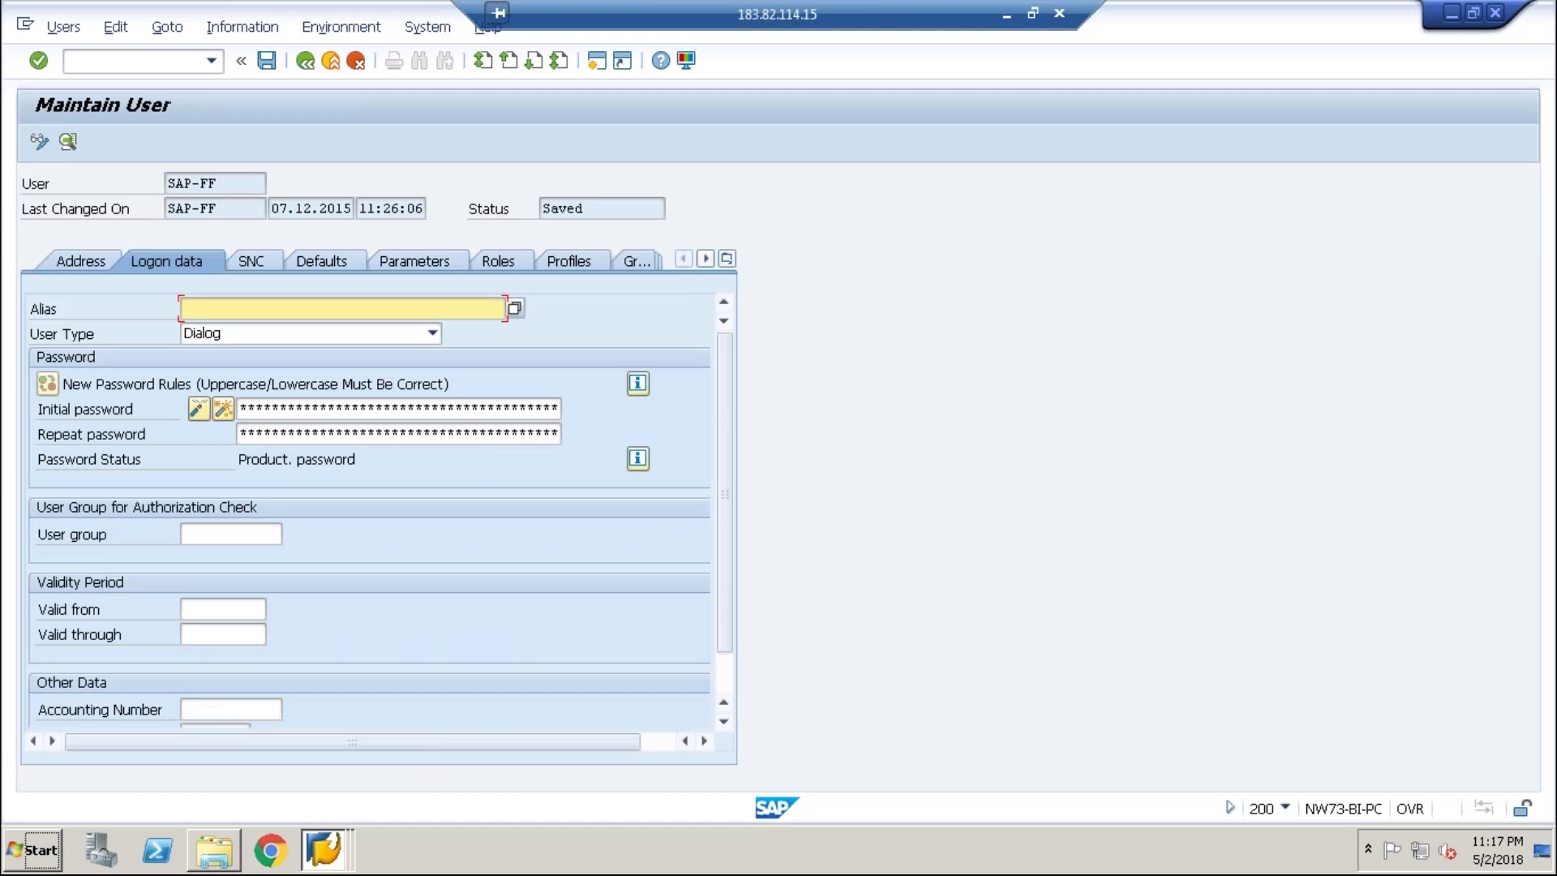
pyautogui.click(284, 411)
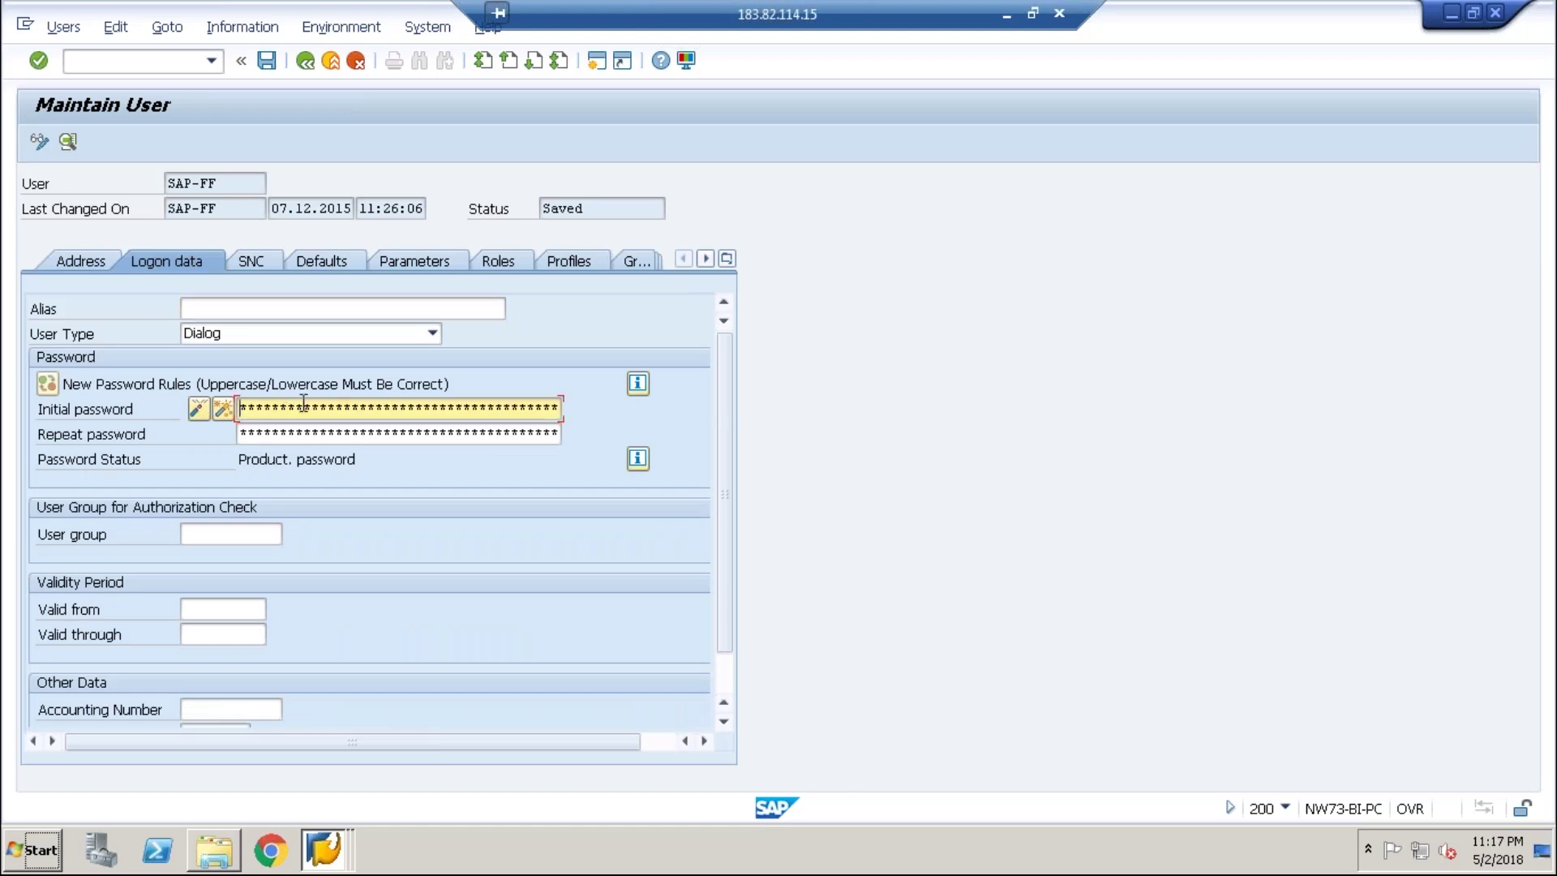
pyautogui.click(81, 260)
pyautogui.click(305, 60)
pyautogui.click(194, 233)
pyautogui.press('BackSpace')
pyautogui.press('BackSpace')
pyautogui.press('BackSpace')
pyautogui.press('BackSpace')
pyautogui.press('BackSpace')
pyautogui.press('BackSpace')
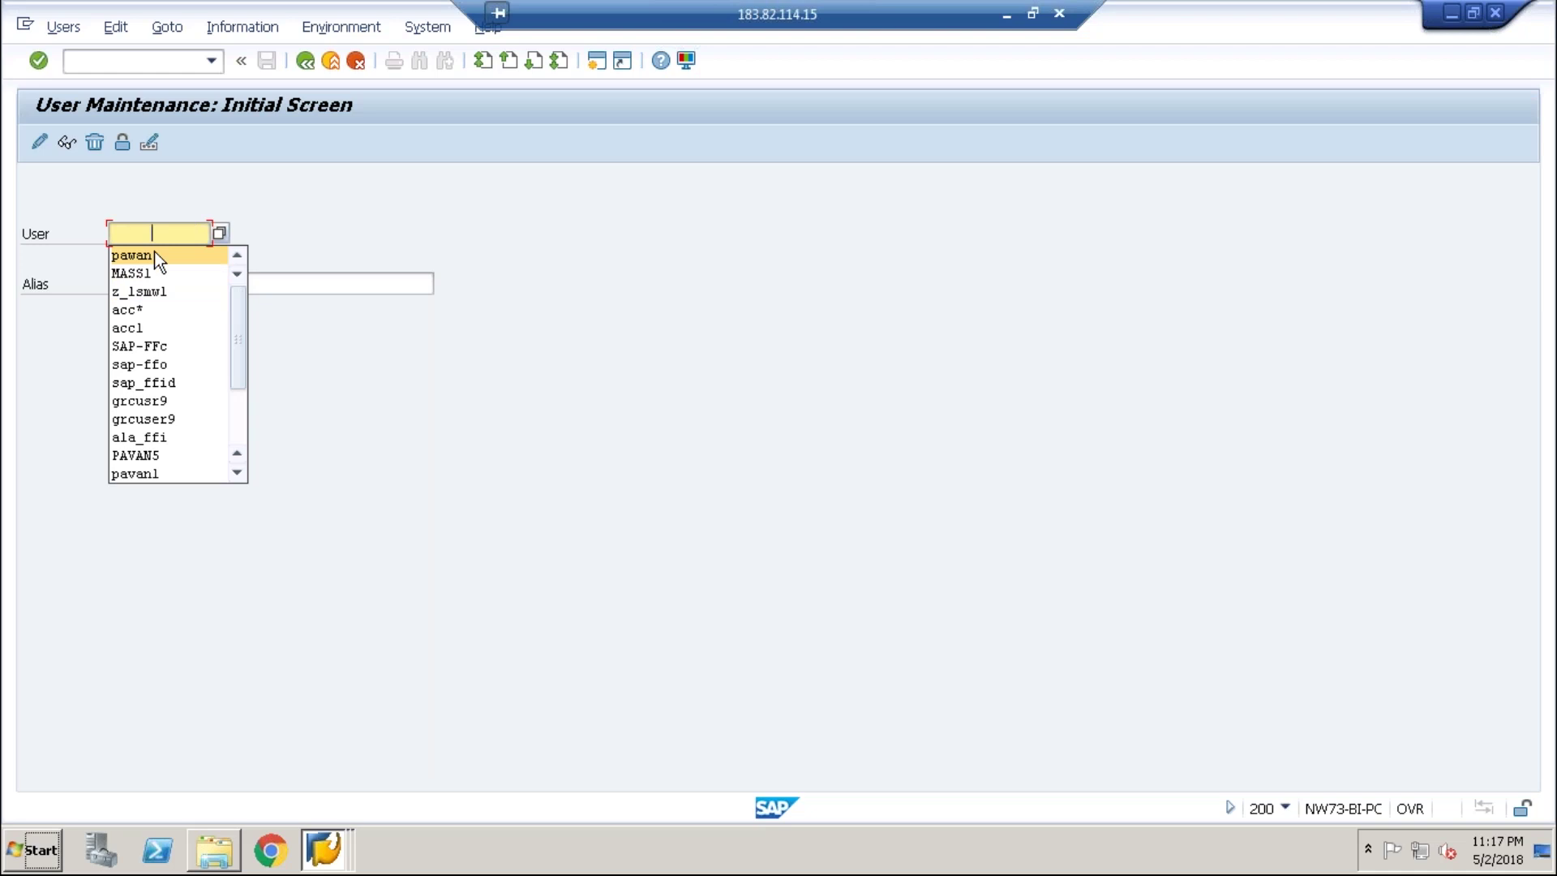
pyautogui.click(154, 255)
pyautogui.click(41, 143)
pyautogui.press('Return')
pyautogui.press('BackSpace')
pyautogui.press('BackSpace')
pyautogui.press('BackSpace')
pyautogui.press('BackSpace')
pyautogui.press('BackSpace')
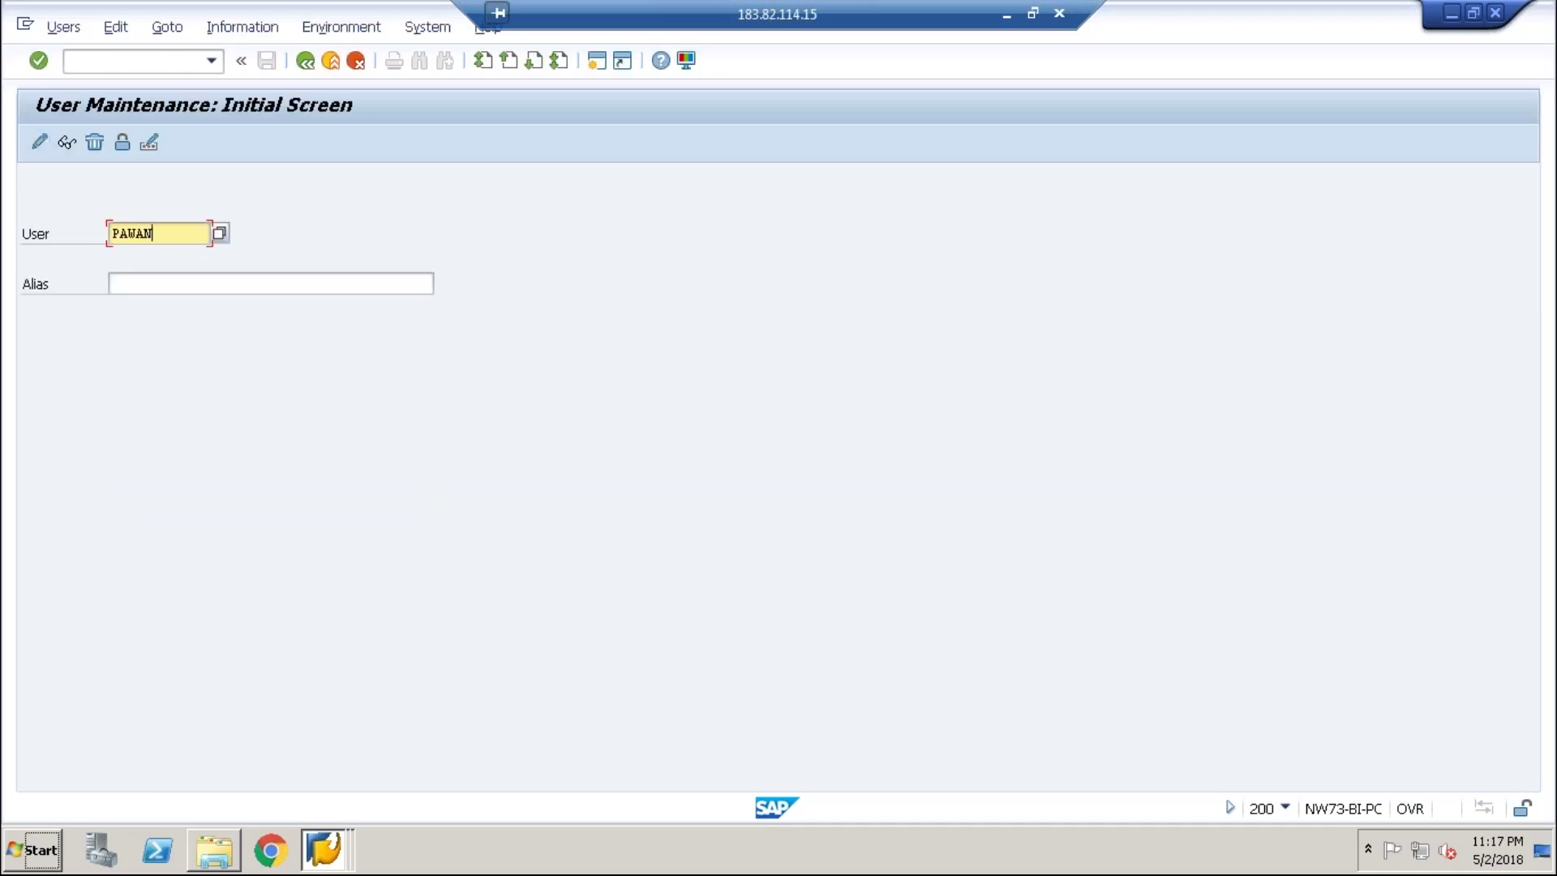
pyautogui.click(350, 610)
pyautogui.click(347, 864)
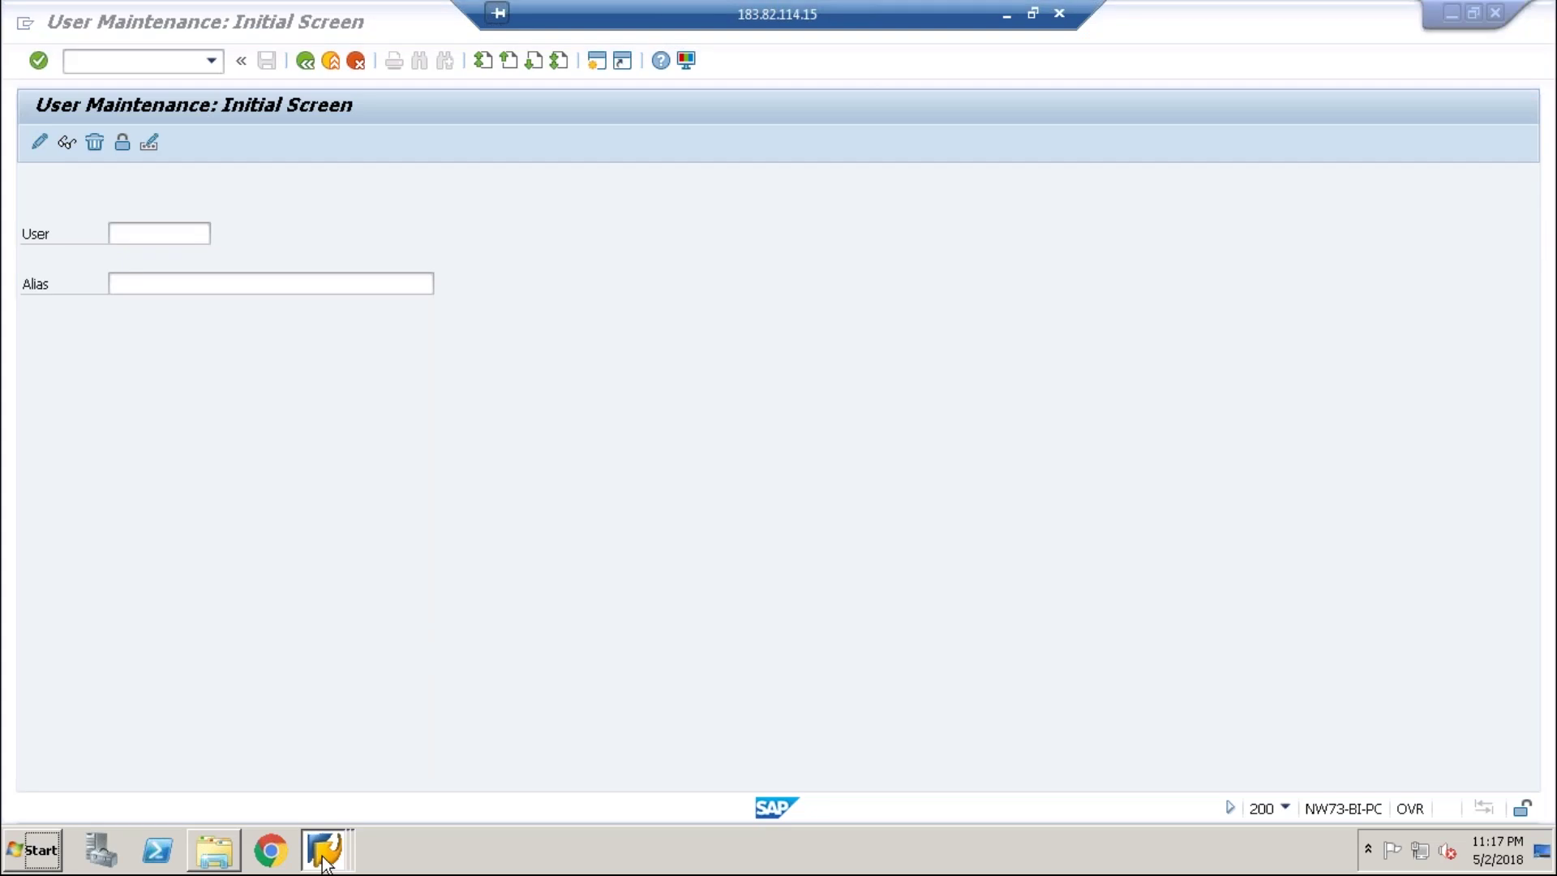
# - Save the CUA_SHA field selection settings
pyautogui.click(362, 767)
pyautogui.click(267, 60)
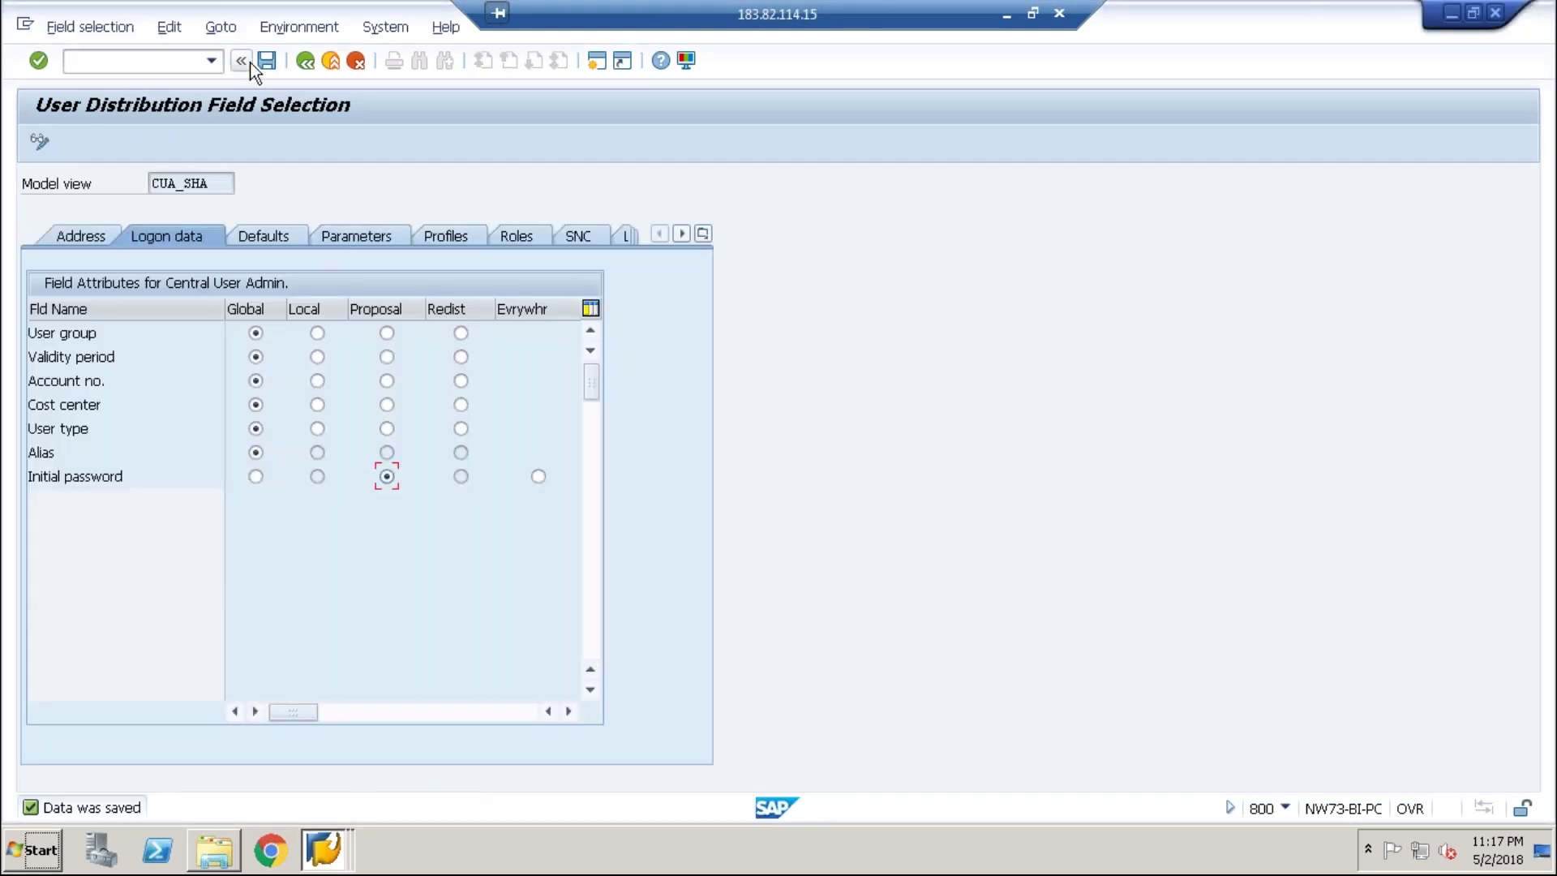
pyautogui.click(307, 60)
# - In SU01, create user 200USER with last name user11
pyautogui.hotkey('ctrl', '/')
pyautogui.write('/')
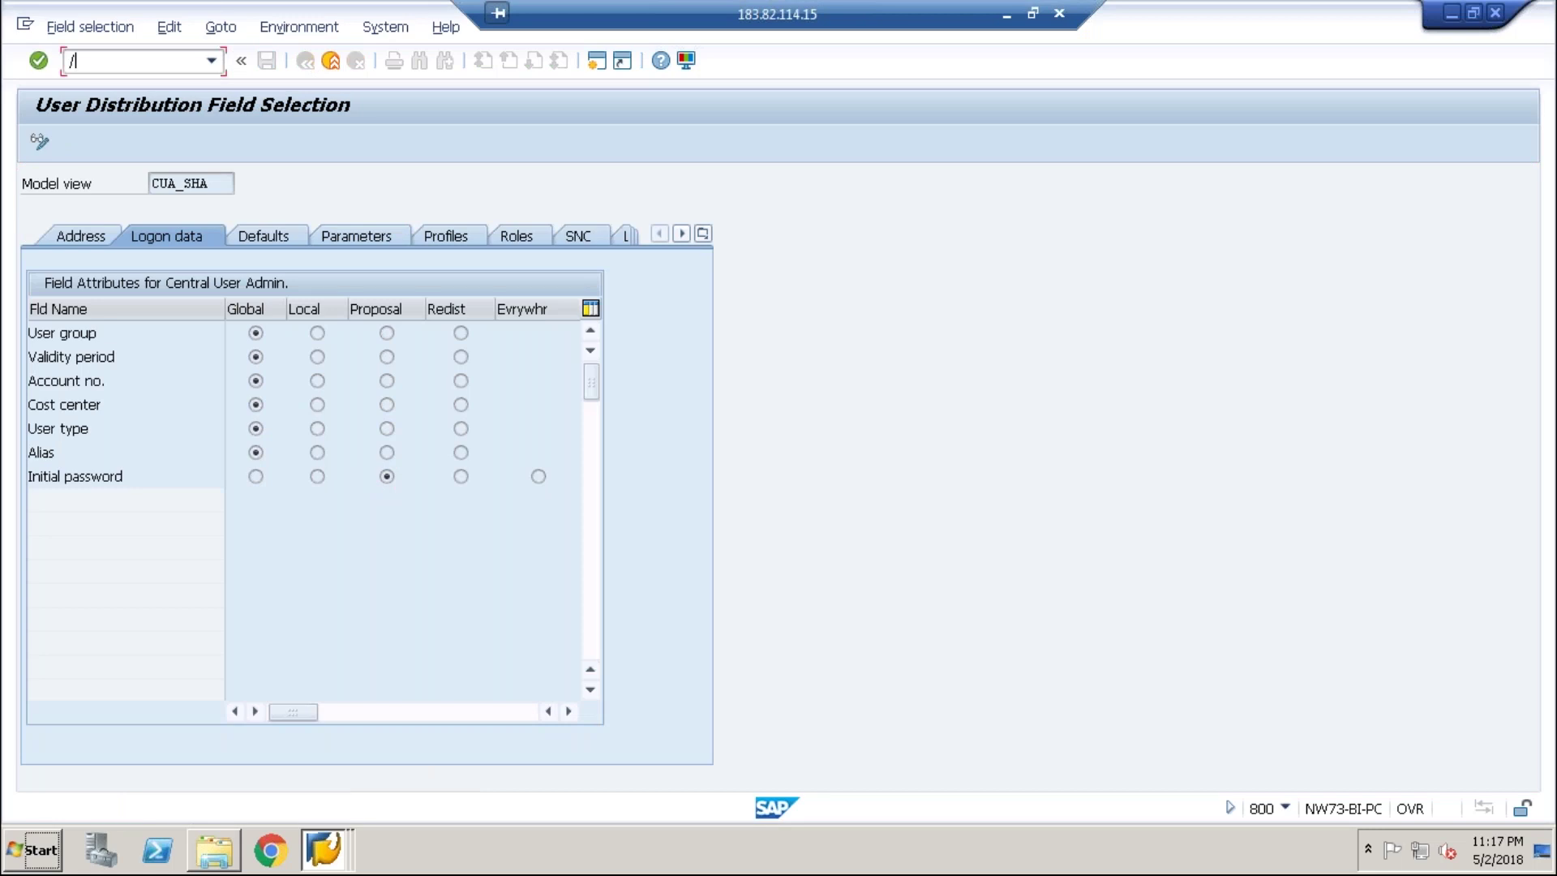
pyautogui.write('nsu01')
pyautogui.press('Return')
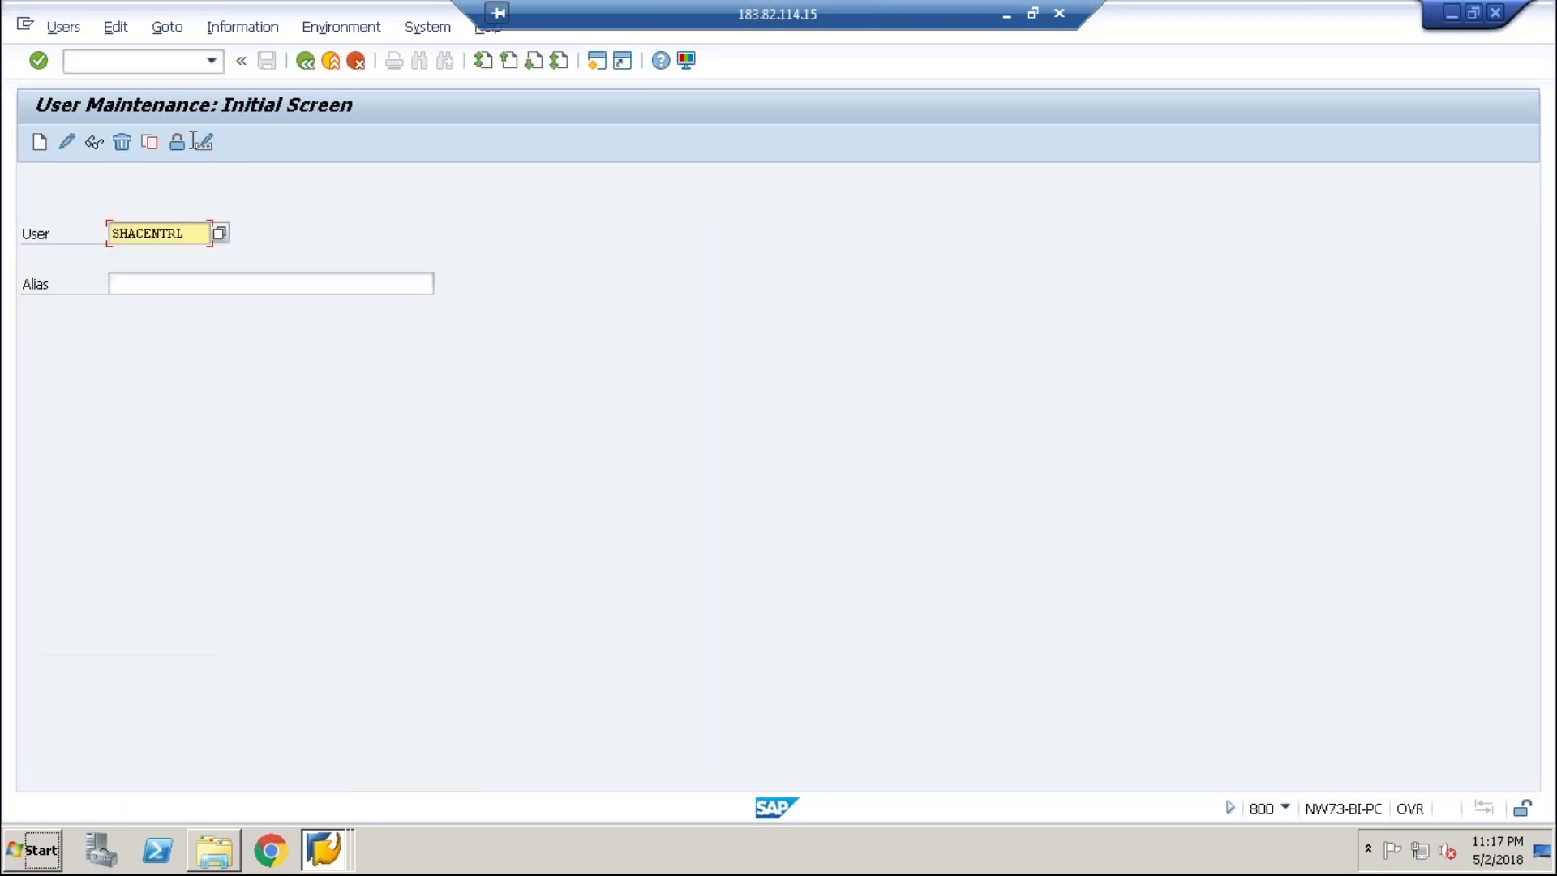
pyautogui.hotkey('shift', 'End')
pyautogui.press('Delete')
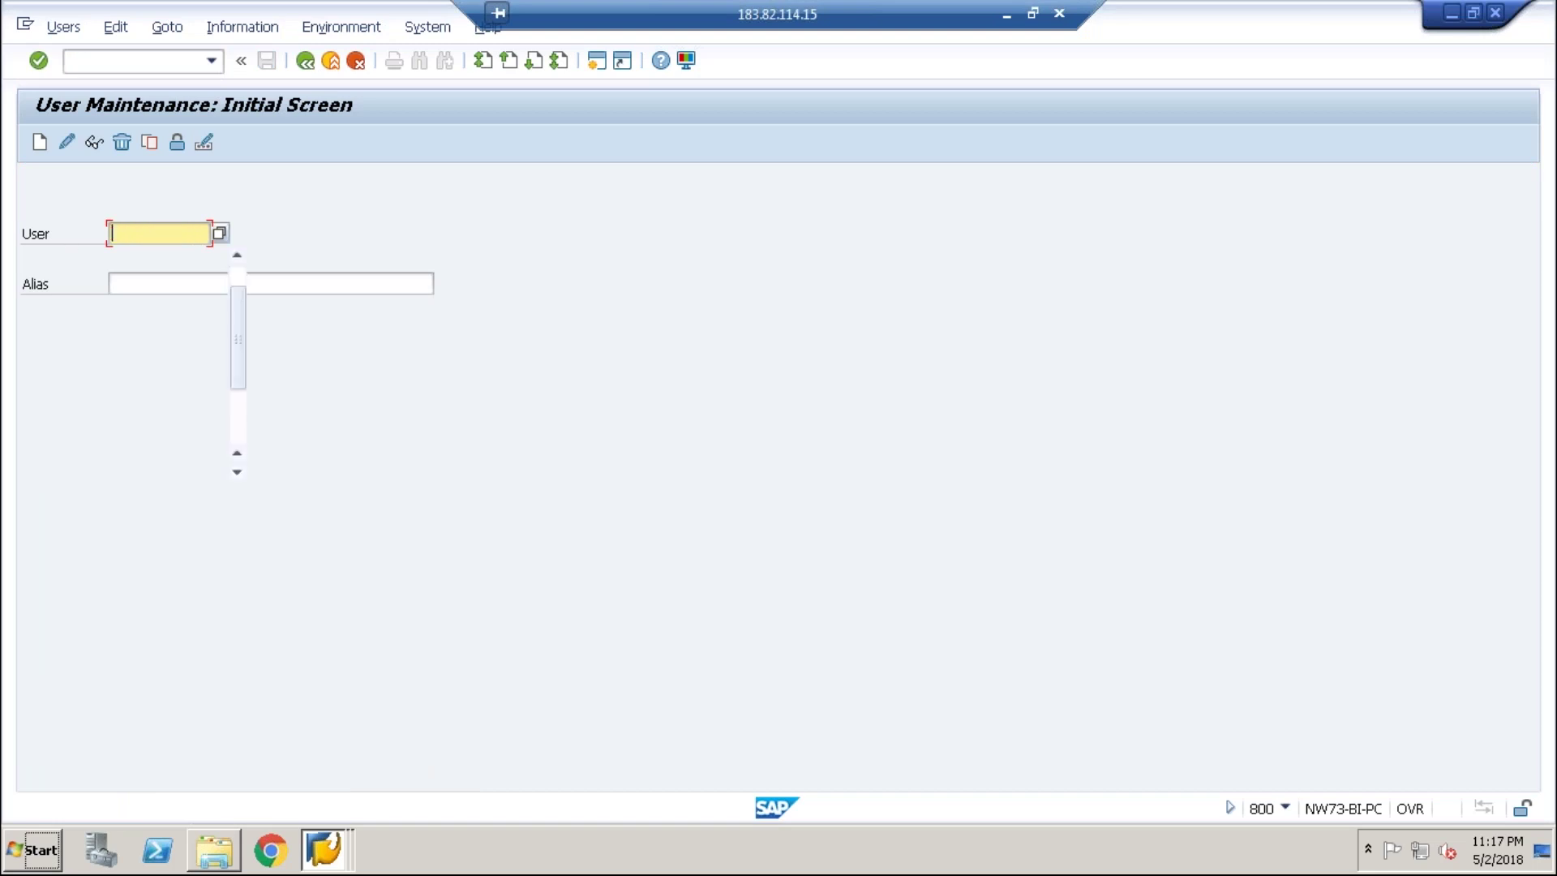
pyautogui.write('200u')
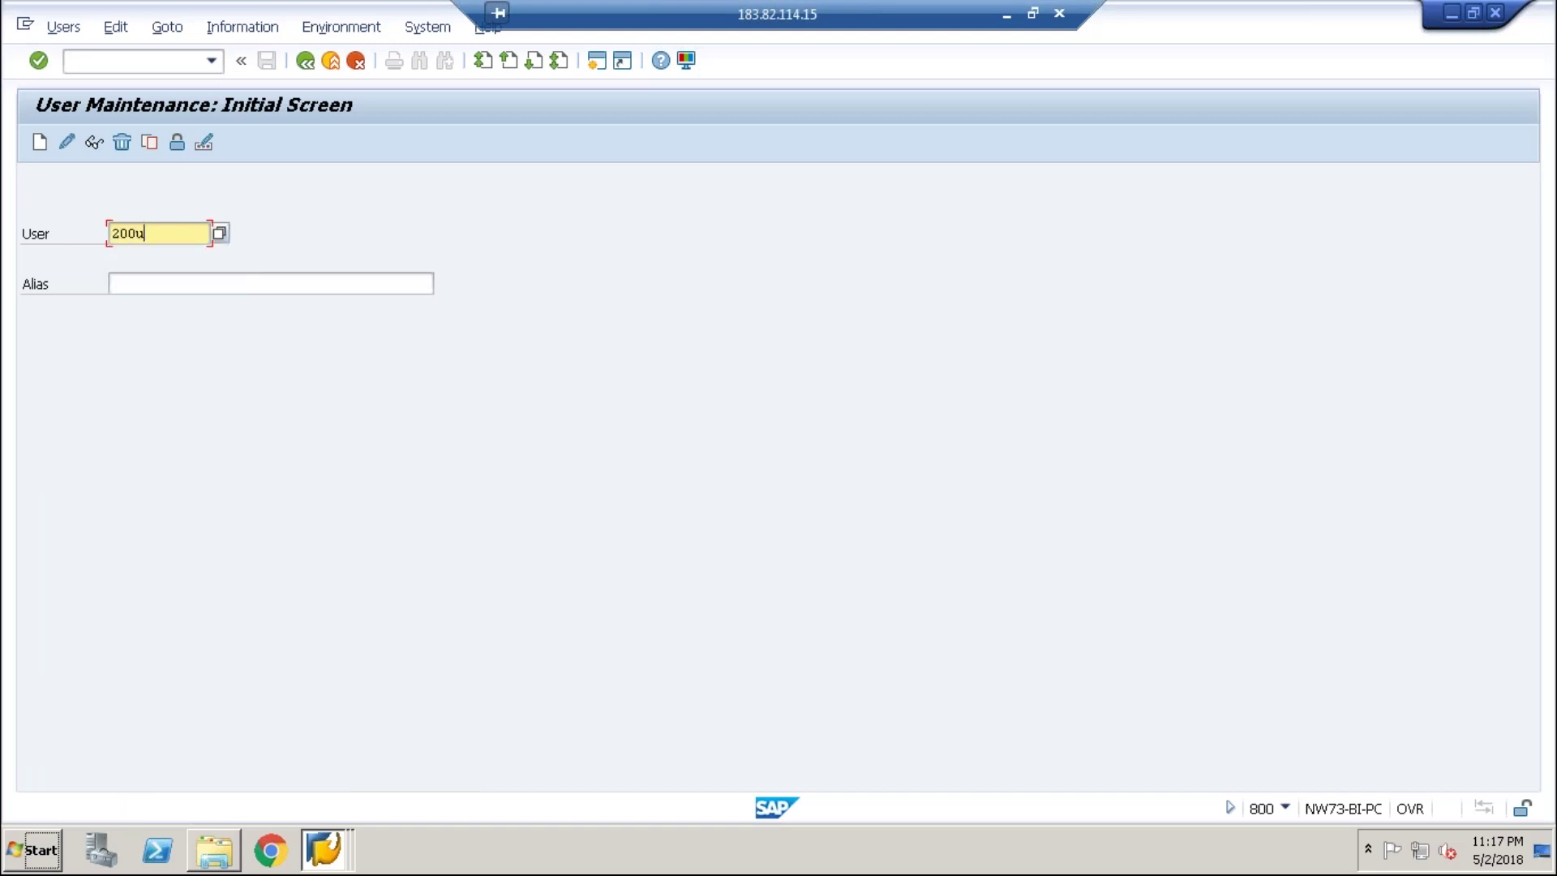
pyautogui.write('ser')
pyautogui.click(46, 144)
pyautogui.press('Tab')
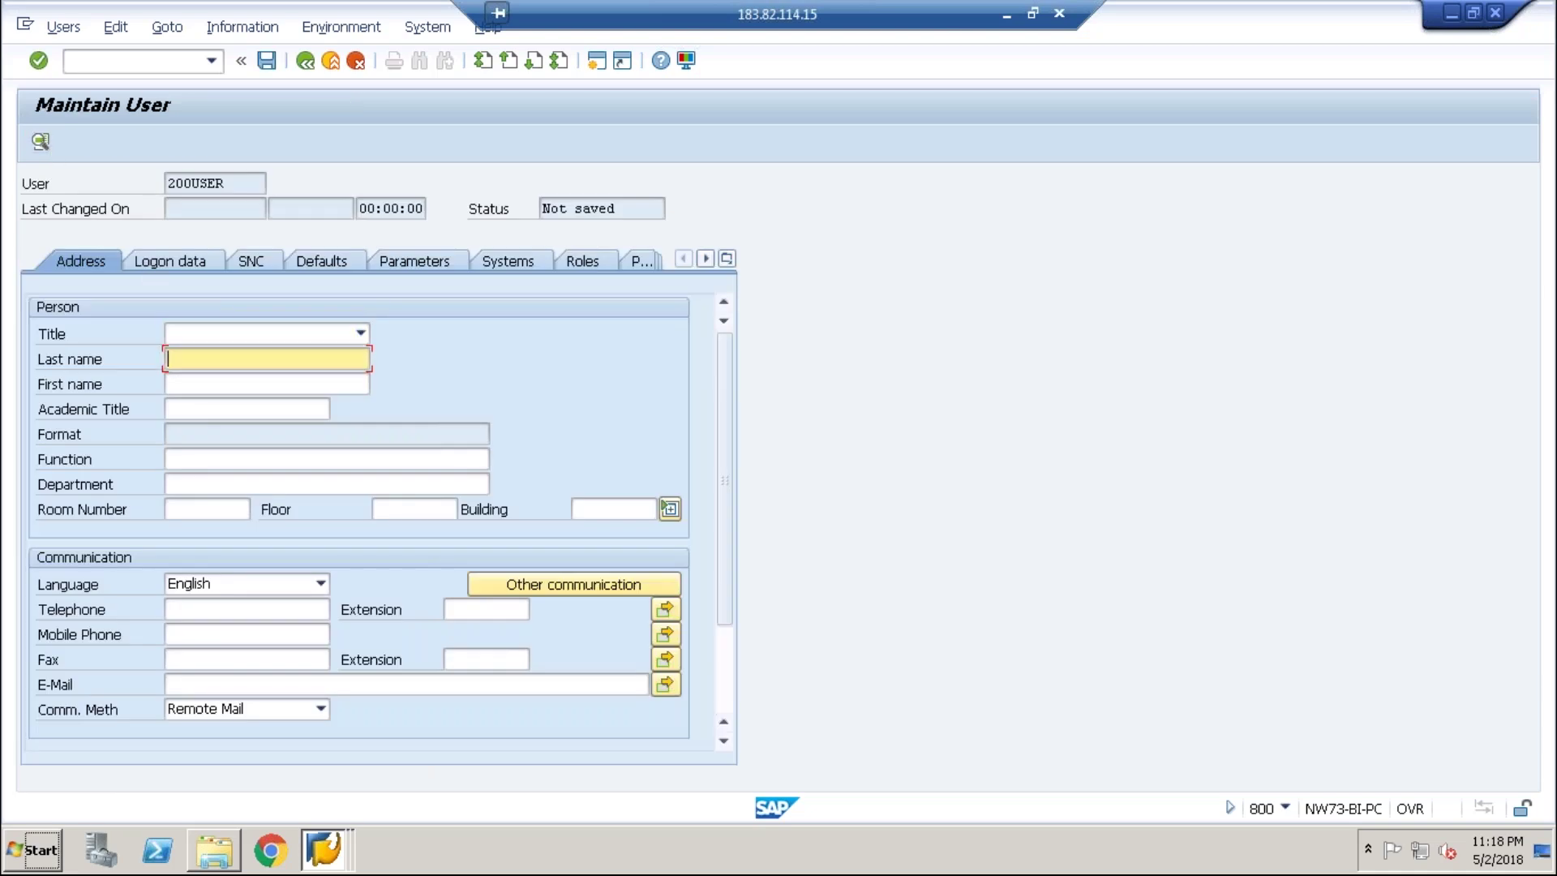
pyautogui.write('user11')
# - Enter and repeat the new user's initial password on the Logon data tab
pyautogui.click(168, 263)
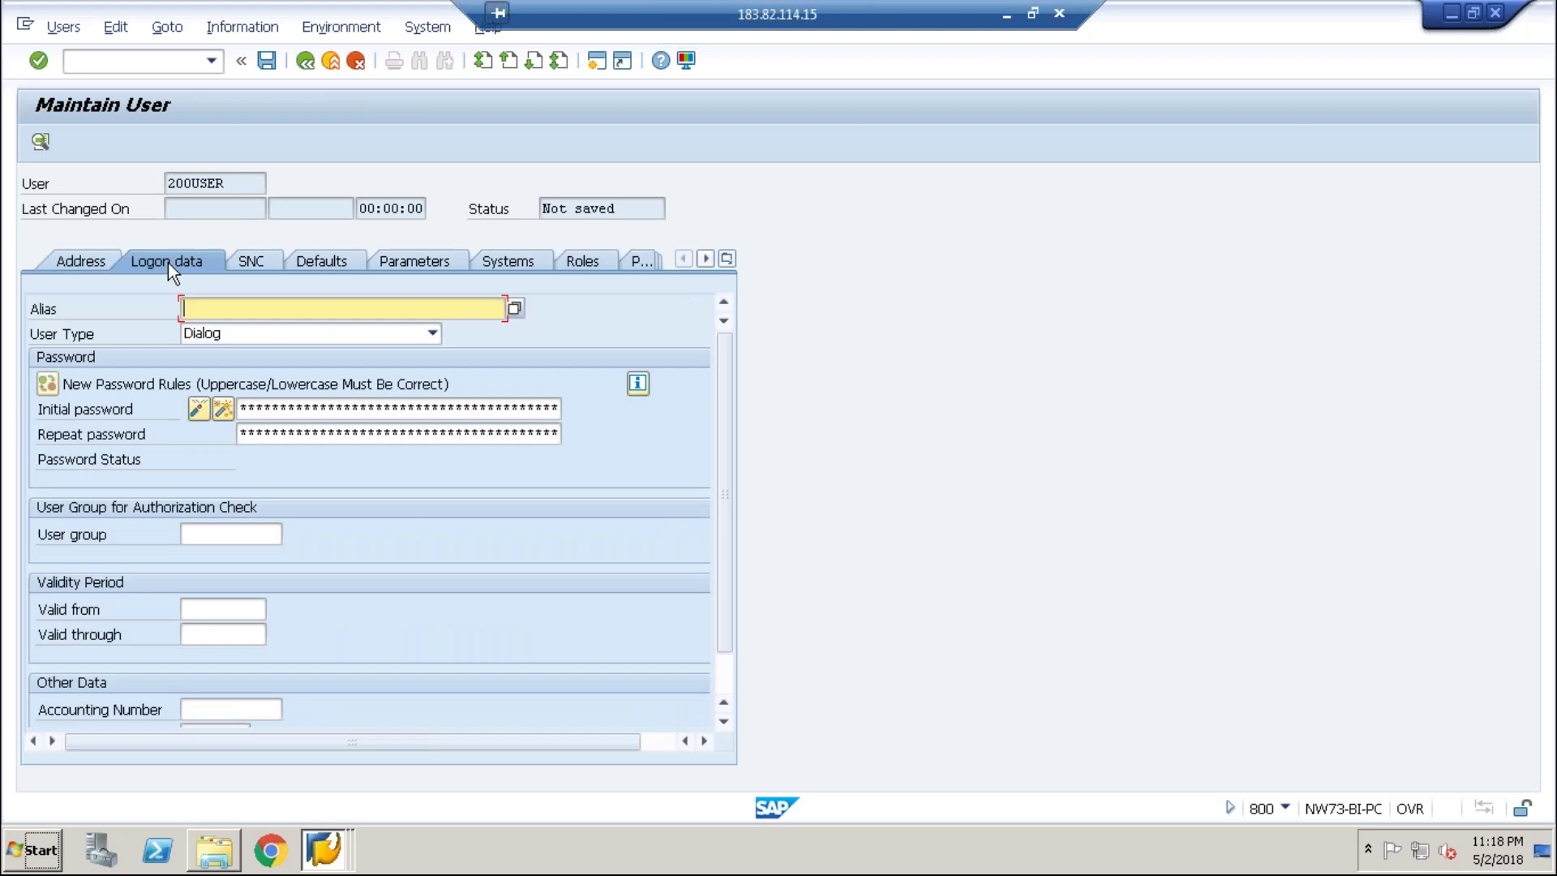
pyautogui.click(289, 430)
pyautogui.click(325, 408)
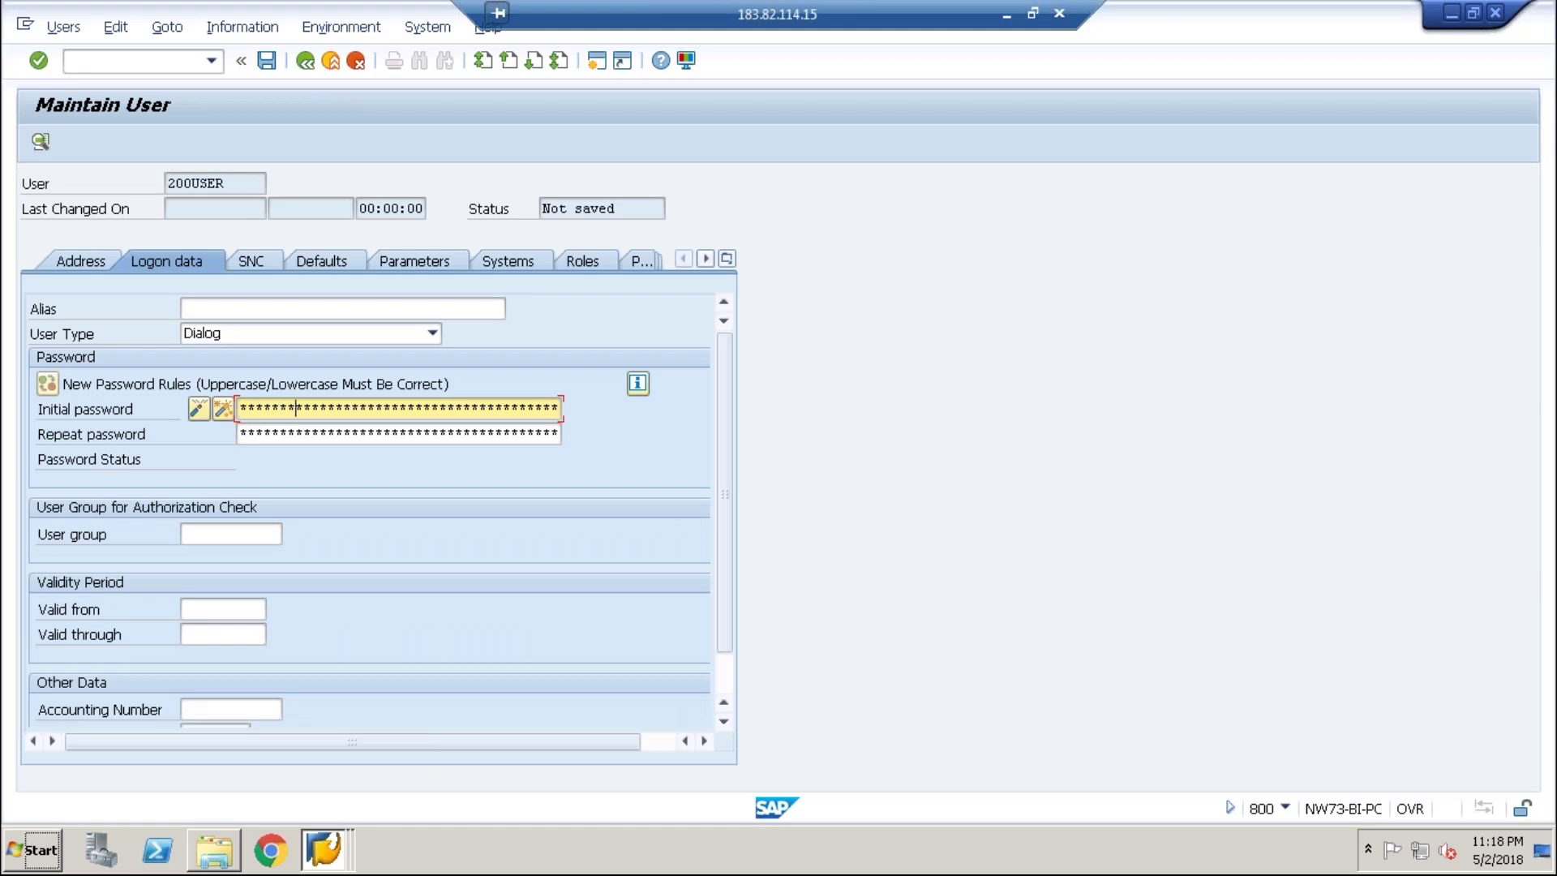
pyautogui.press('Tab')
pyautogui.write('**')
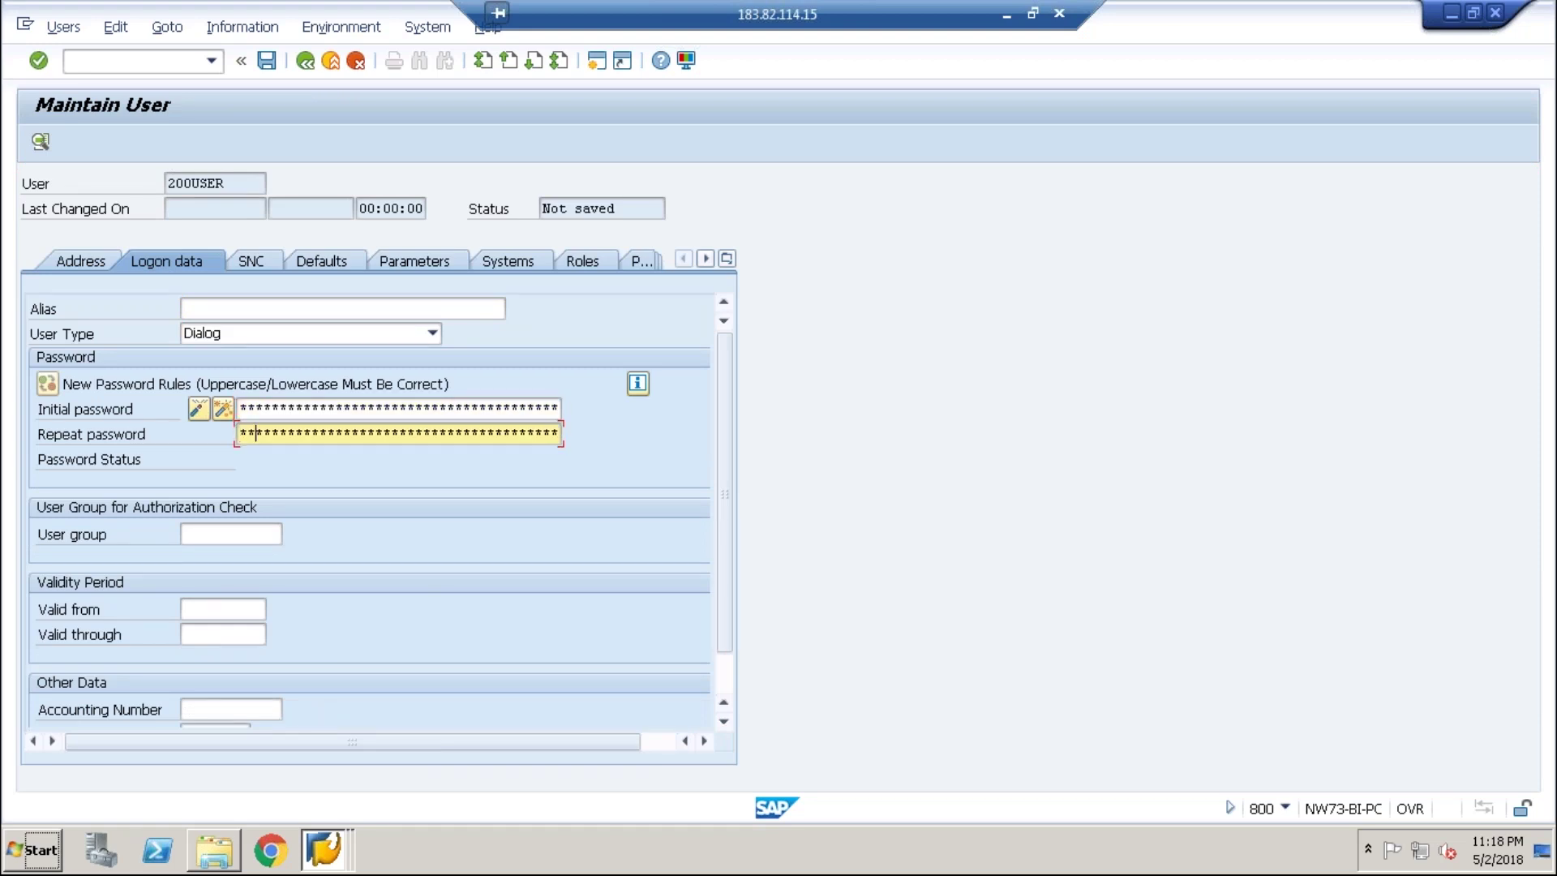
pyautogui.write('*******')
# - Assign system EC5CLNT200 to 200USER and save the user
pyautogui.click(518, 266)
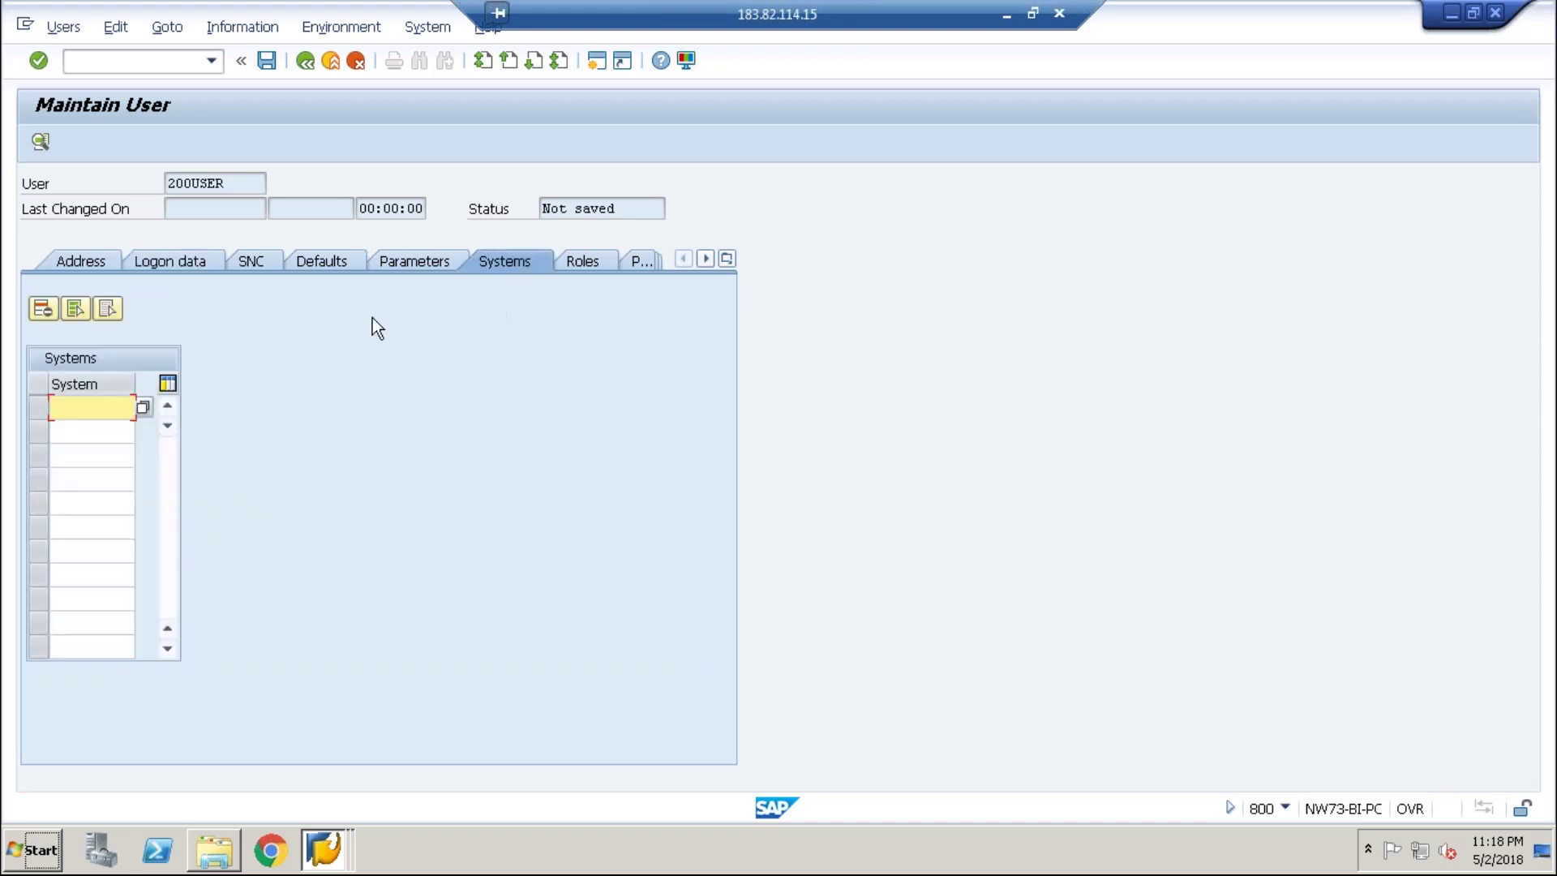
pyautogui.write('ec')
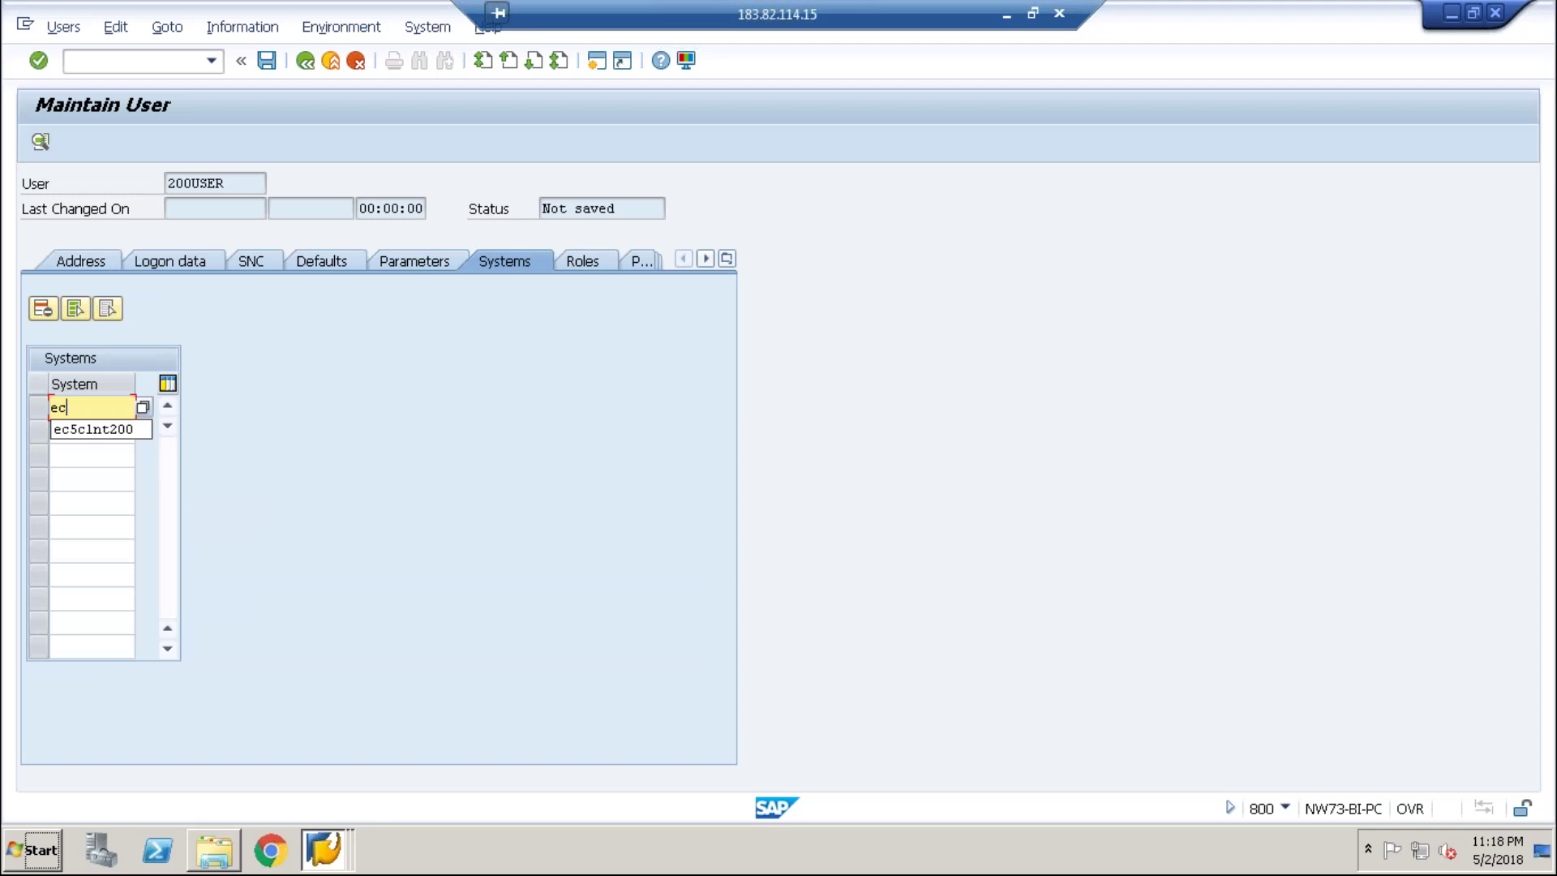
pyautogui.press('BackSpace')
pyautogui.press('BackSpace')
pyautogui.write('EC5CLNT200')
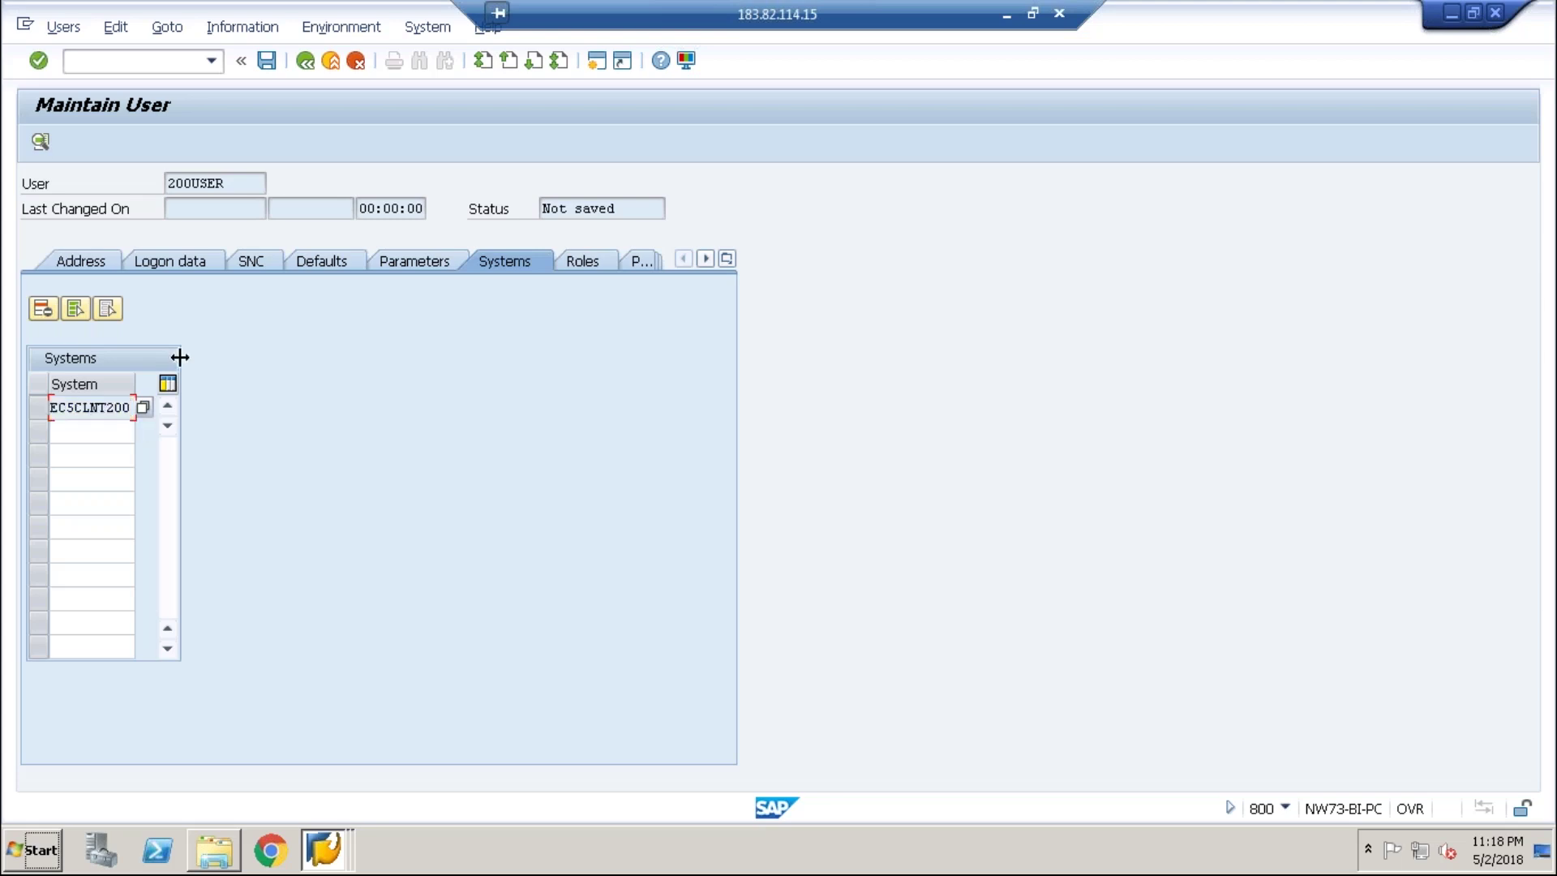
pyautogui.click(266, 58)
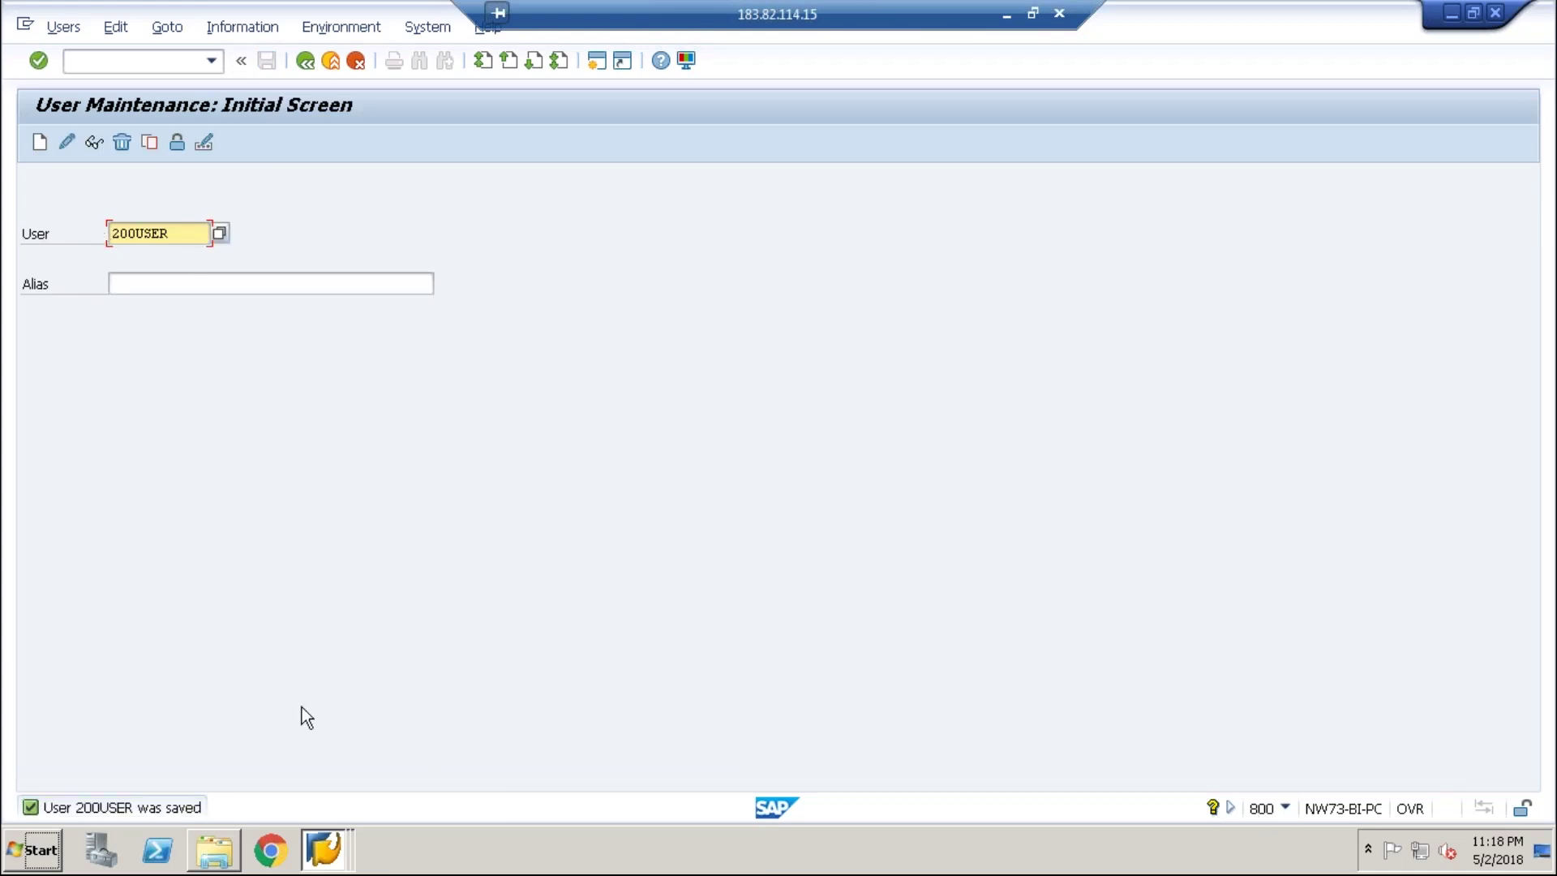
# - In the client 200 SU01 window, look up 200USER and find it does not exist
pyautogui.click(324, 850)
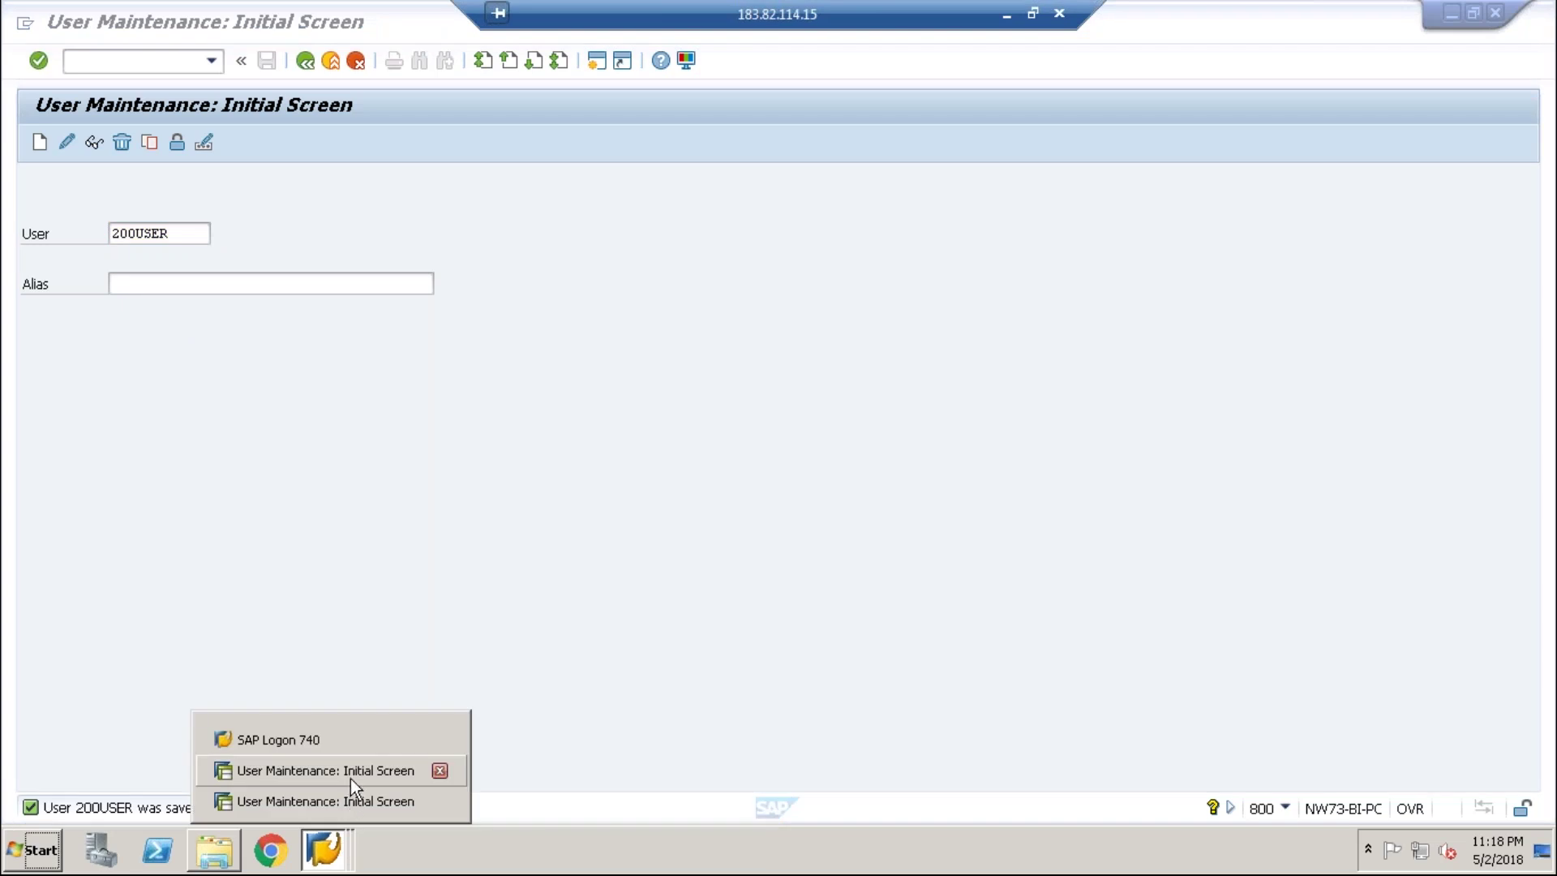
pyautogui.click(349, 798)
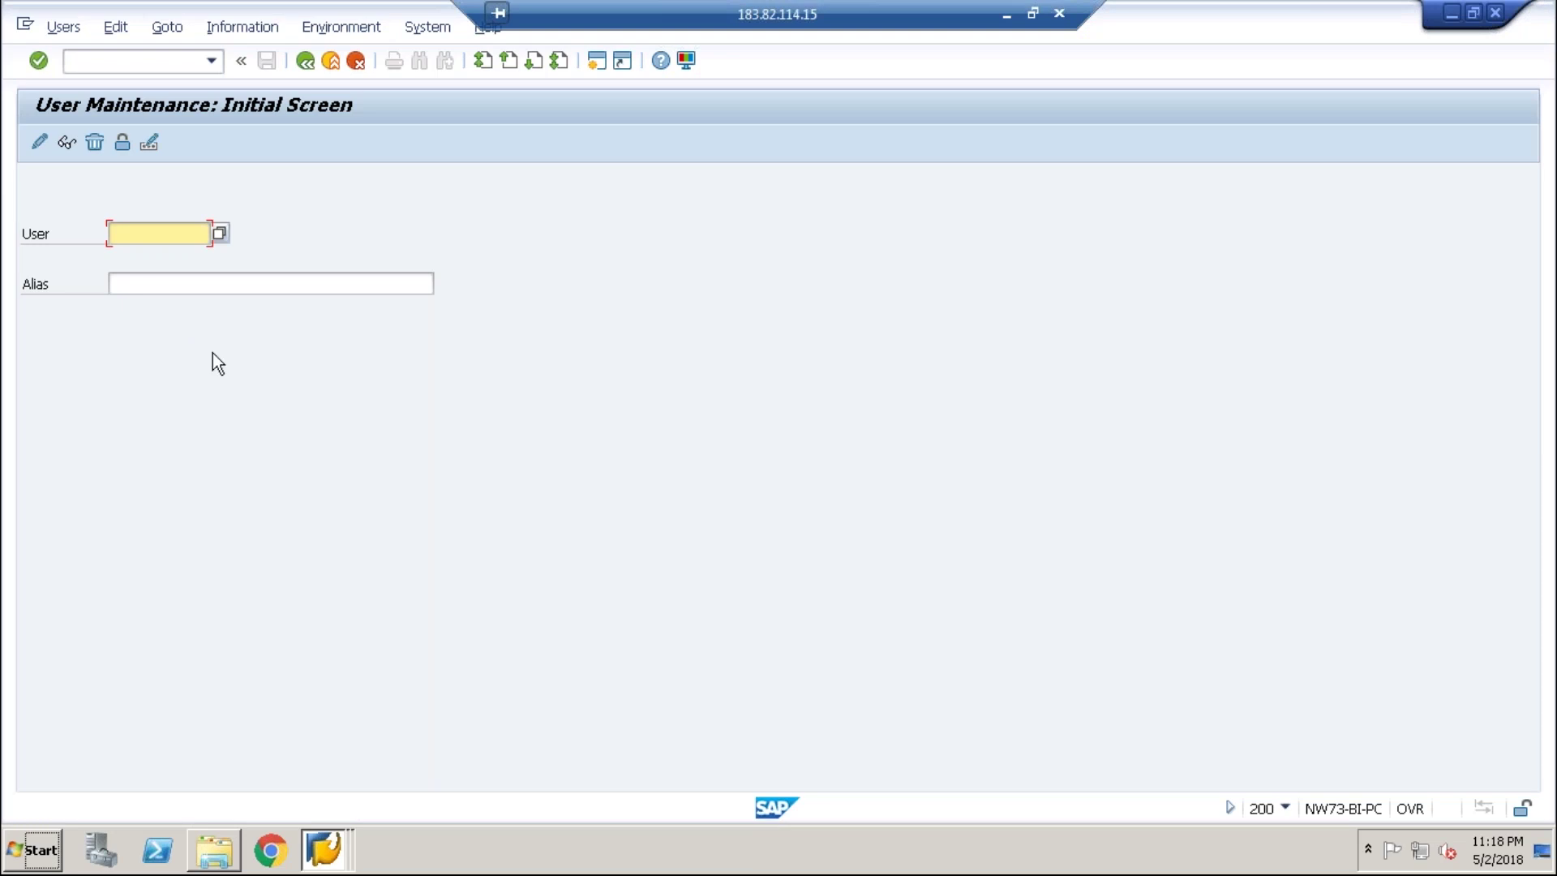
pyautogui.write('2')
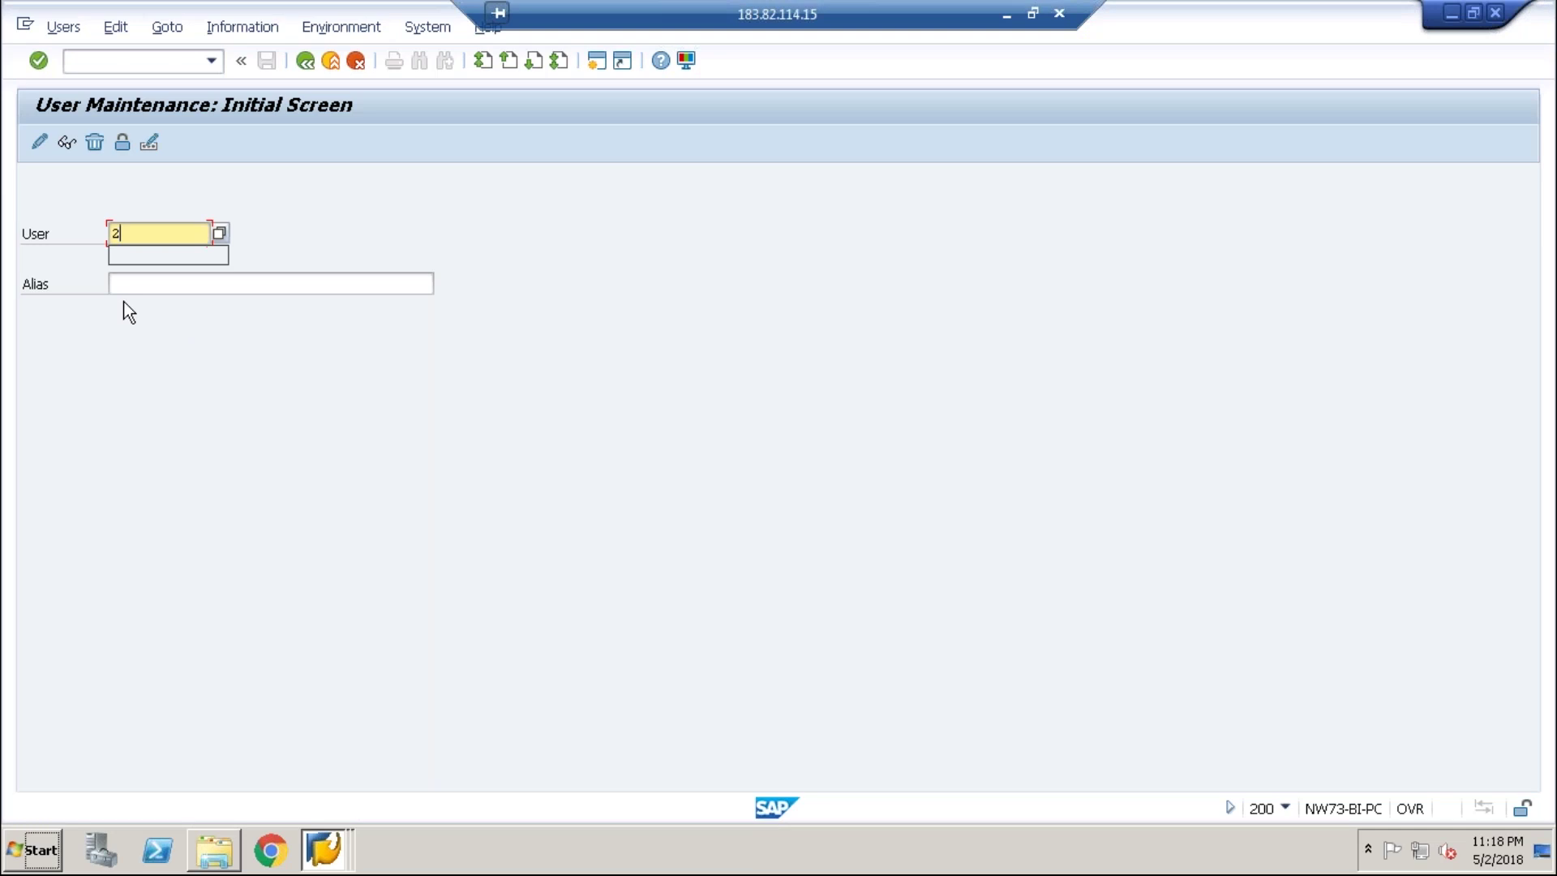
pyautogui.write('00user')
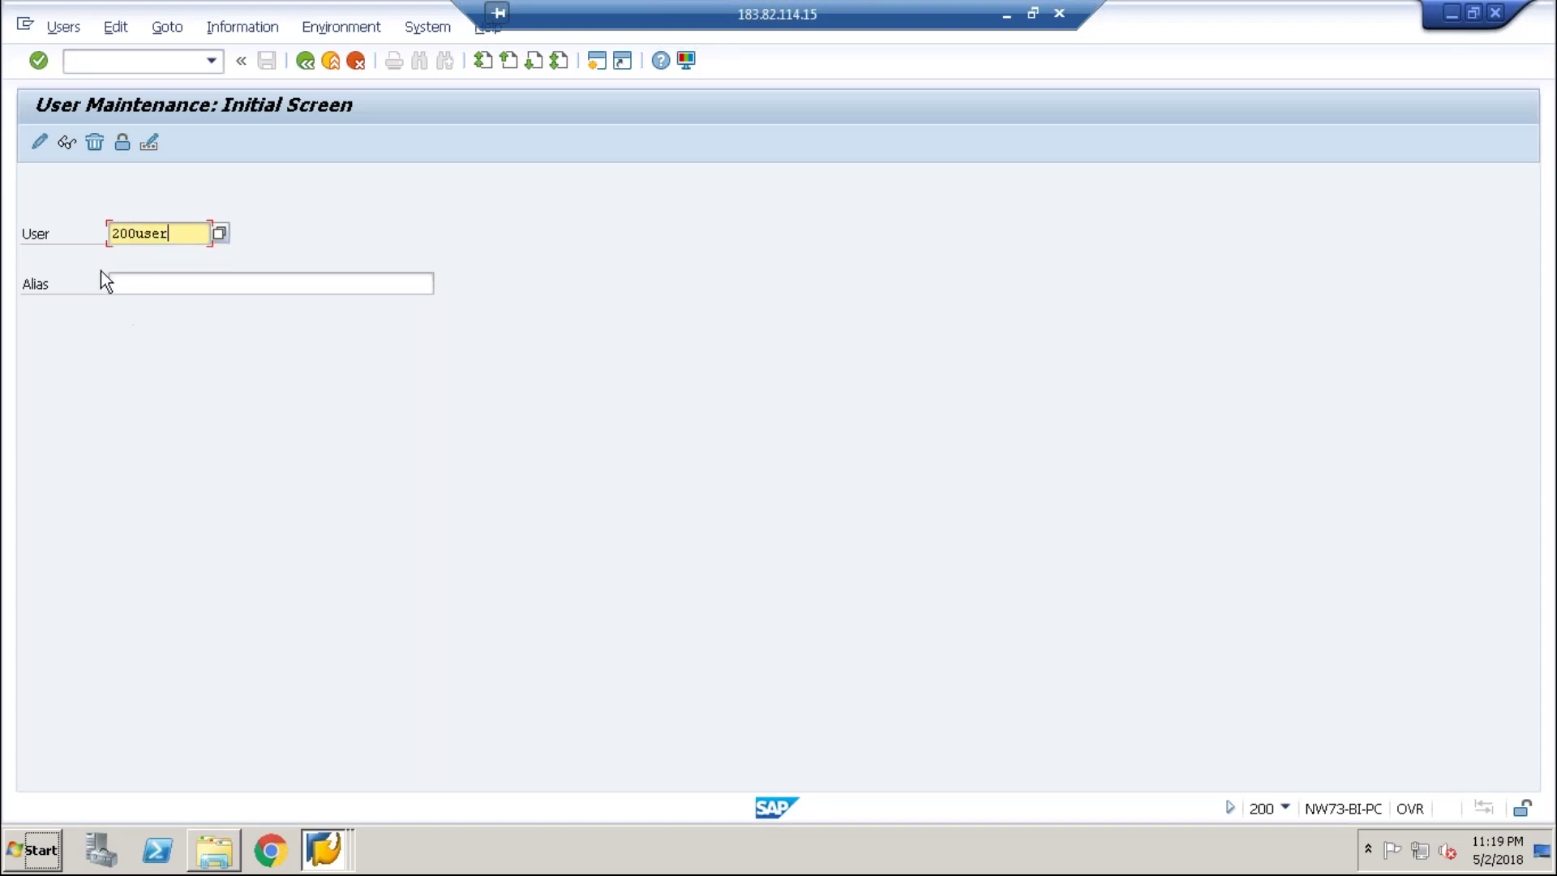
pyautogui.hotkey('shift', 'Tab')
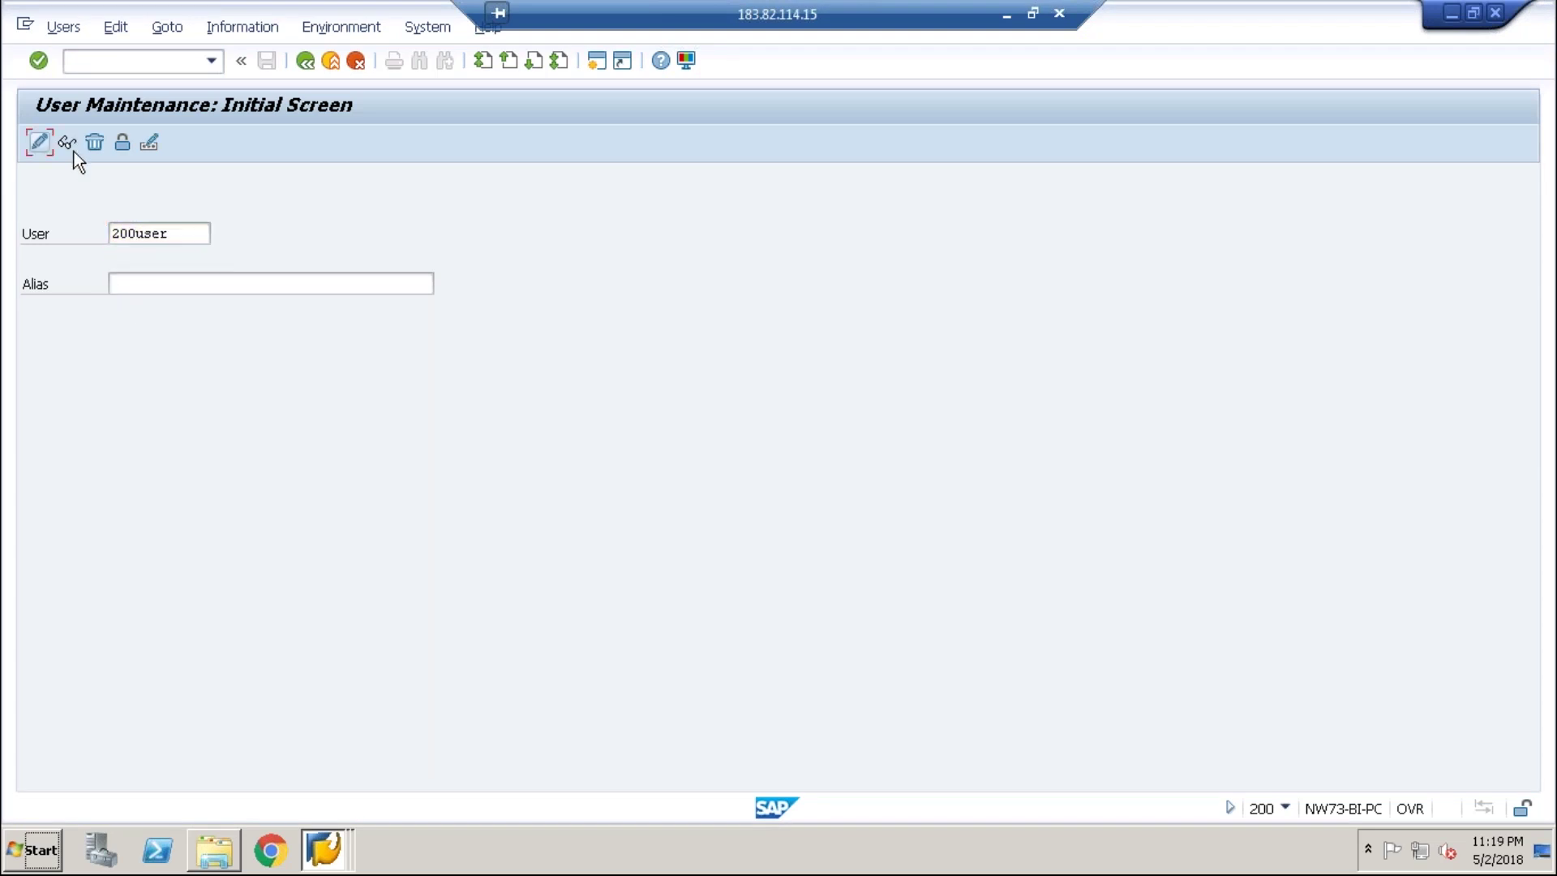
pyautogui.click(68, 143)
pyautogui.press('Return')
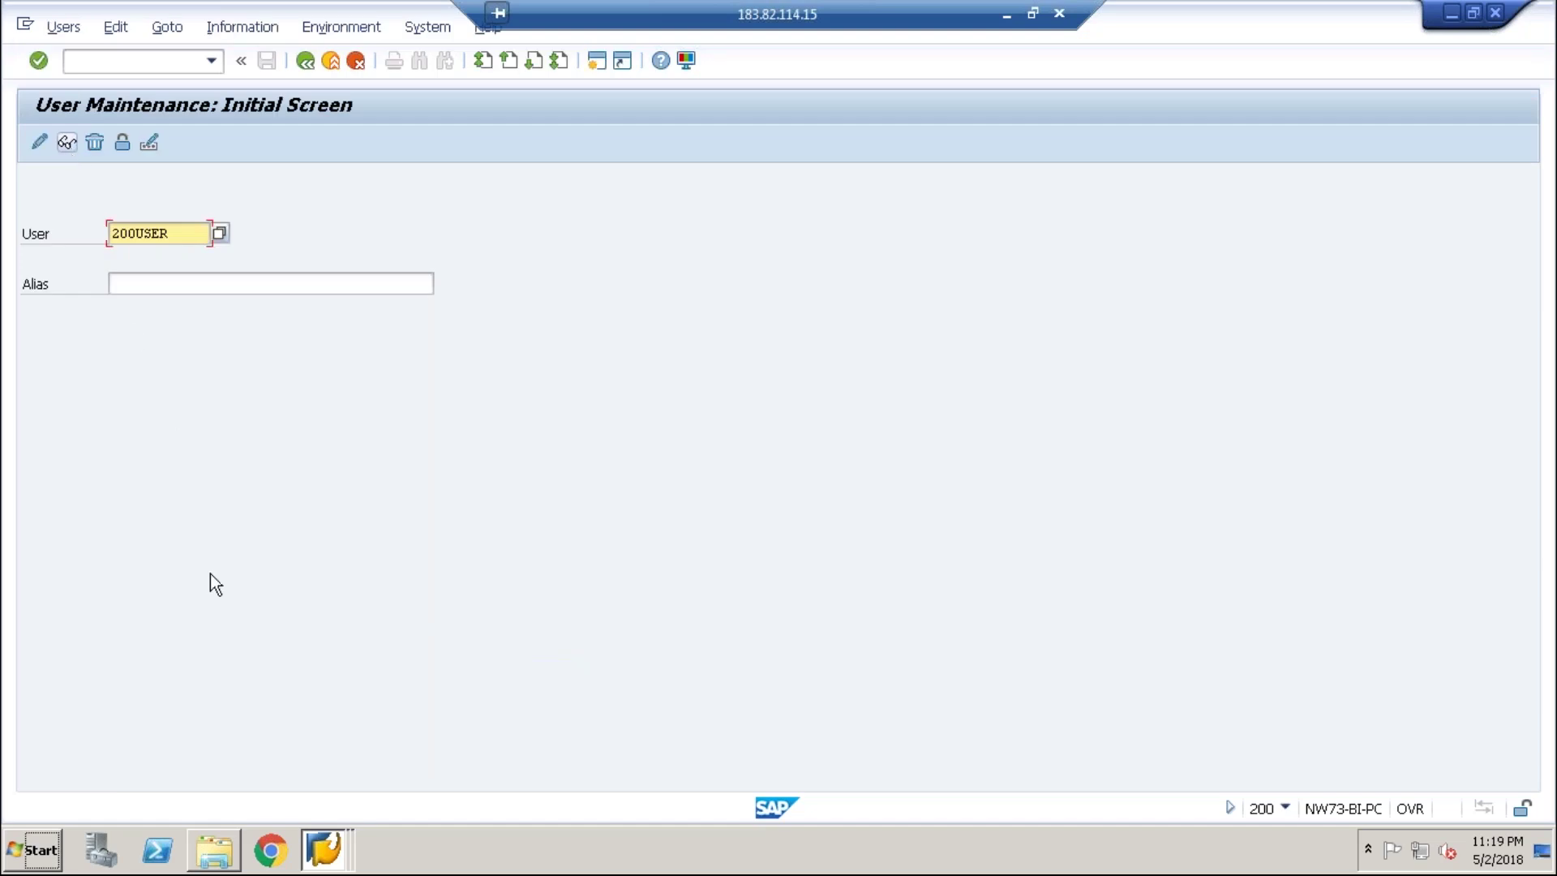
# - Switch back to client 800 and open 200USER for editing
pyautogui.click(326, 848)
pyautogui.click(344, 810)
pyautogui.click(333, 843)
pyautogui.click(333, 768)
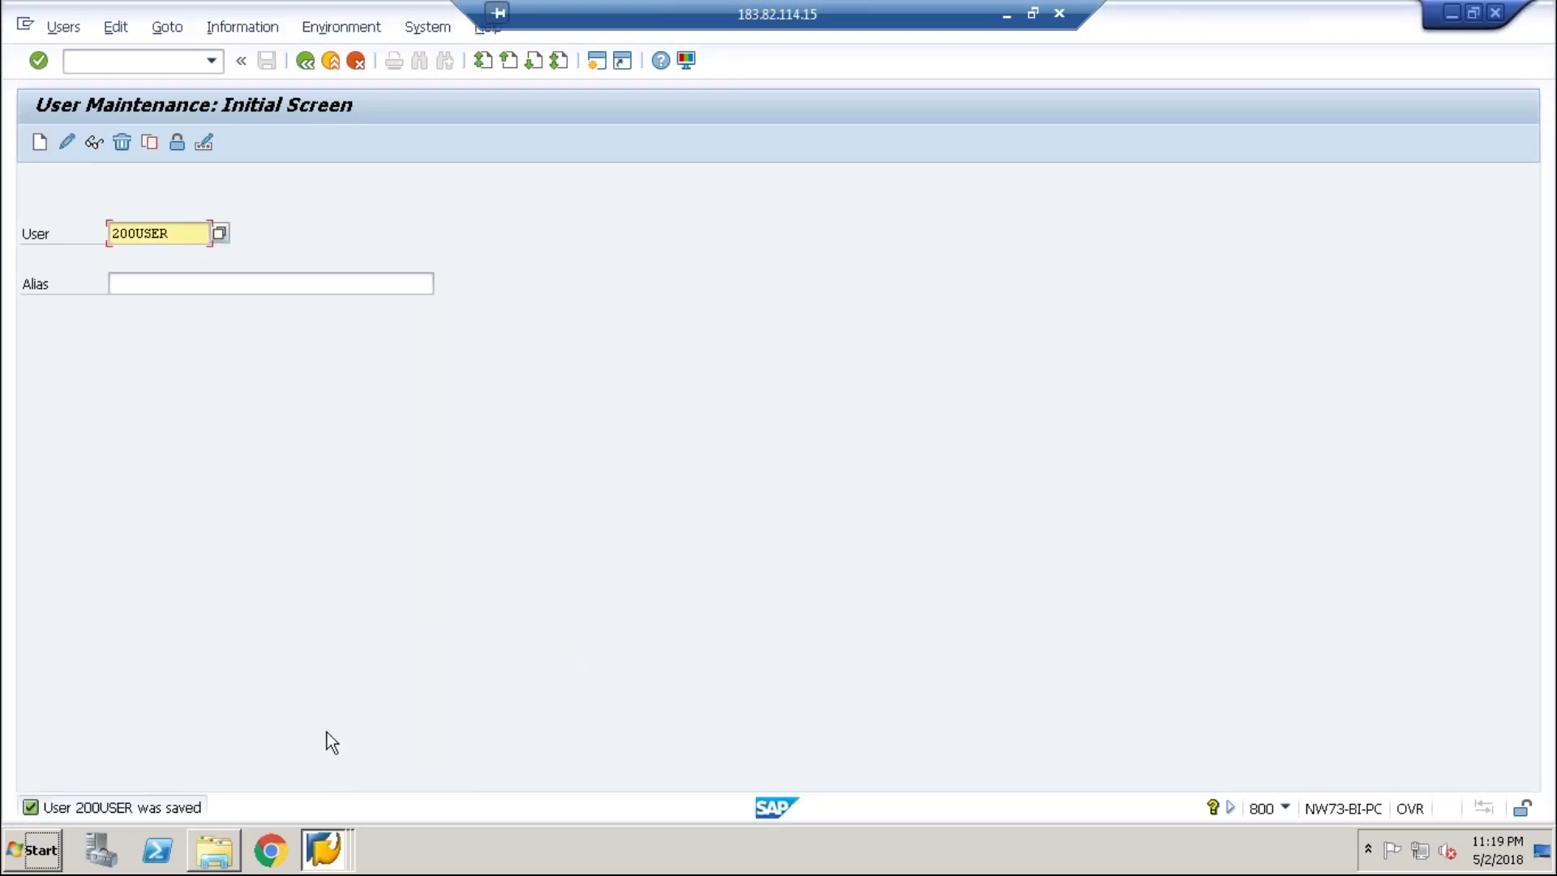
pyautogui.click(67, 143)
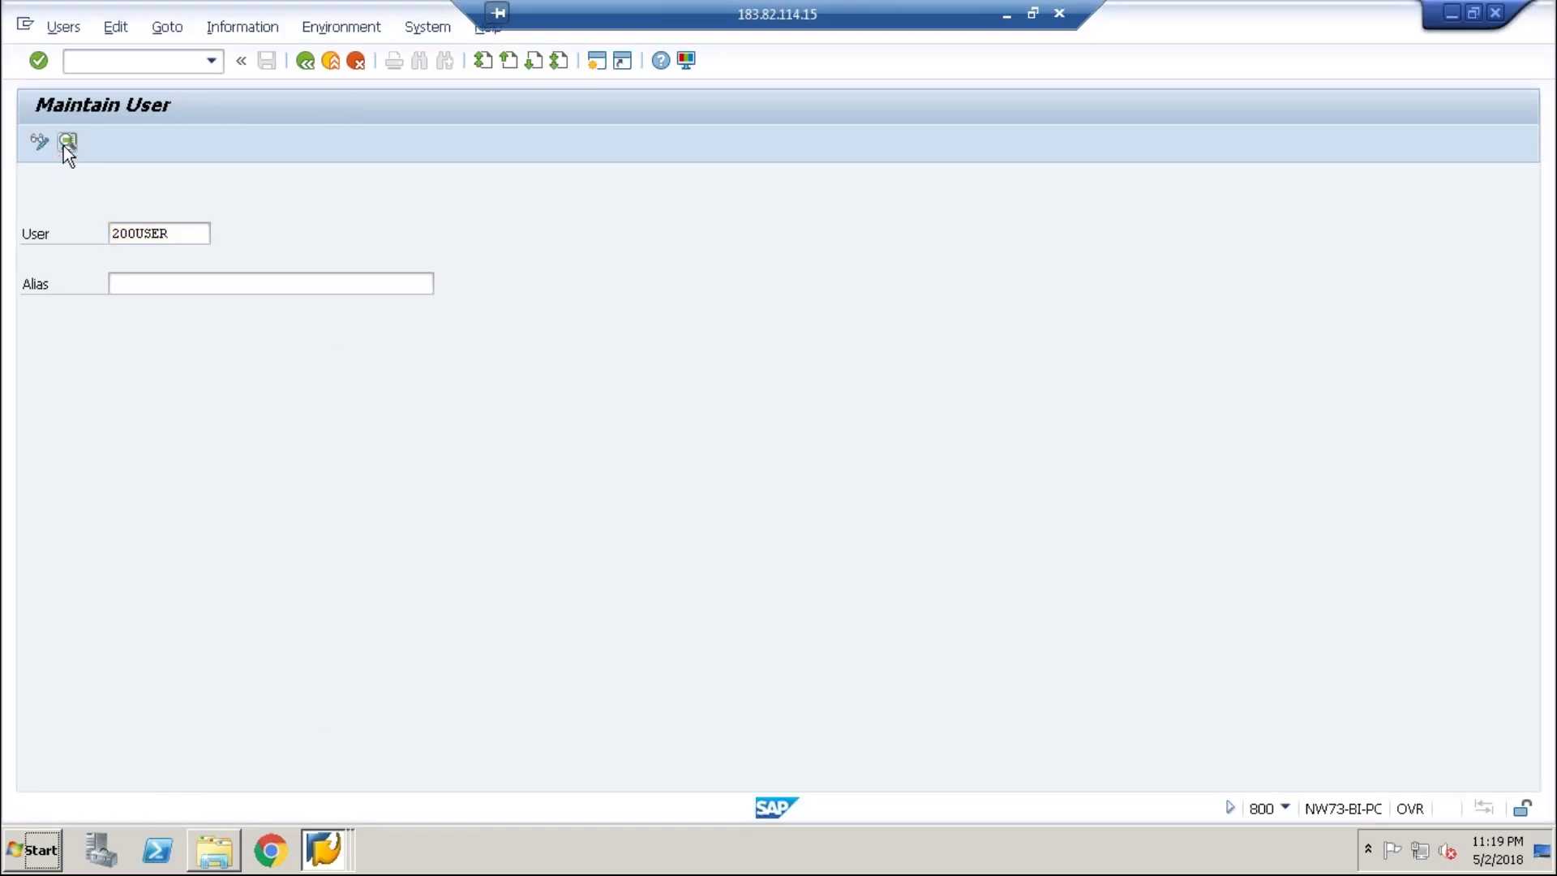
# - Add EC5CLNT800 as a second system on 200USER's Systems tab
pyautogui.click(202, 269)
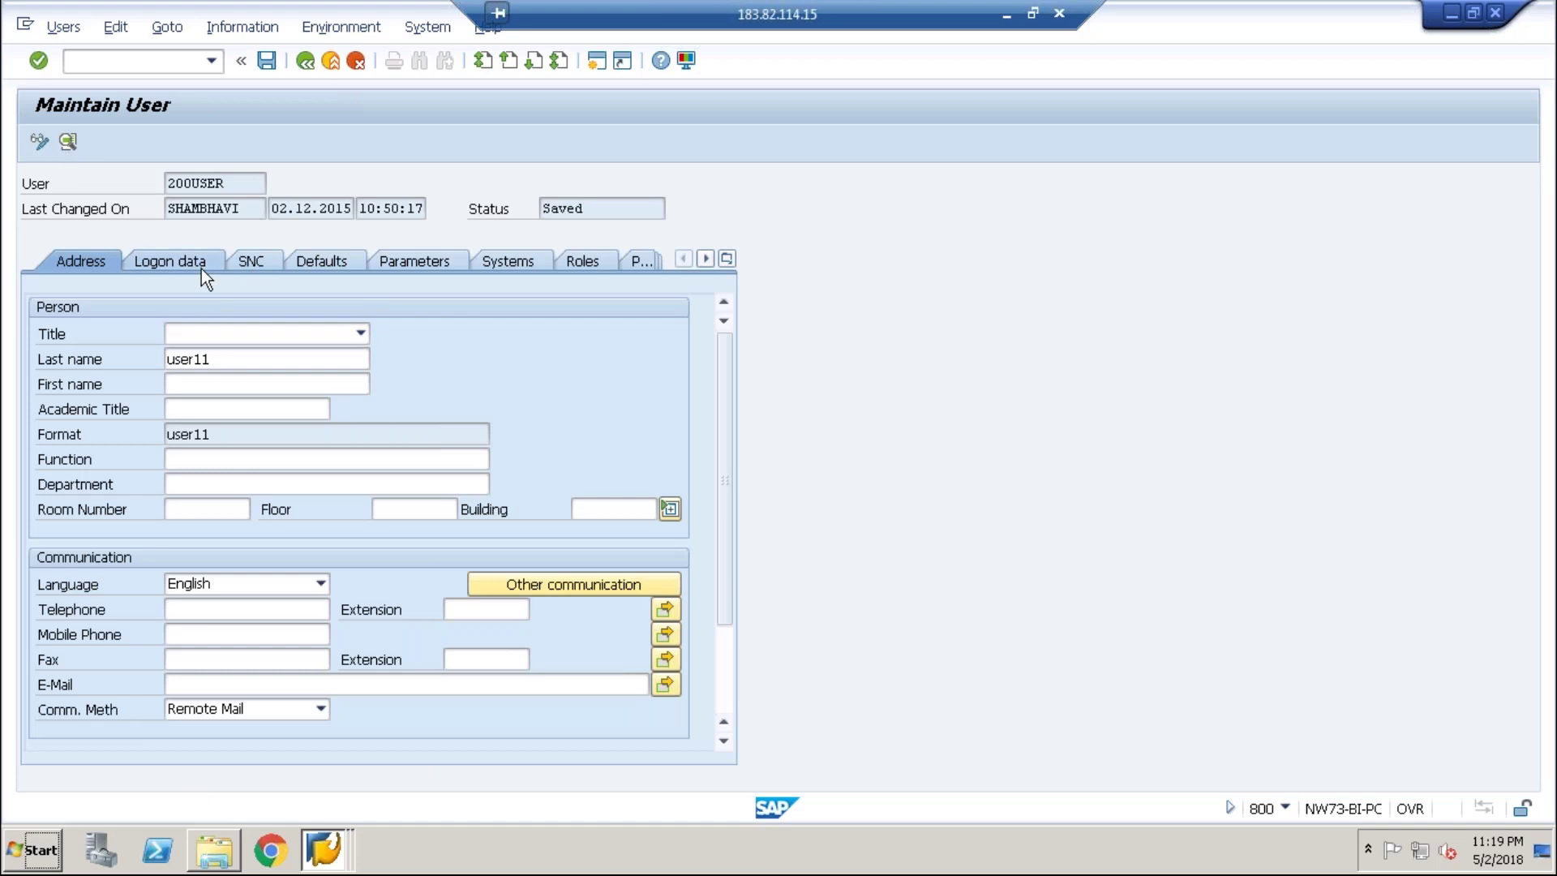
pyautogui.click(496, 260)
pyautogui.click(109, 430)
pyautogui.write('EC')
pyautogui.press('BackSpace')
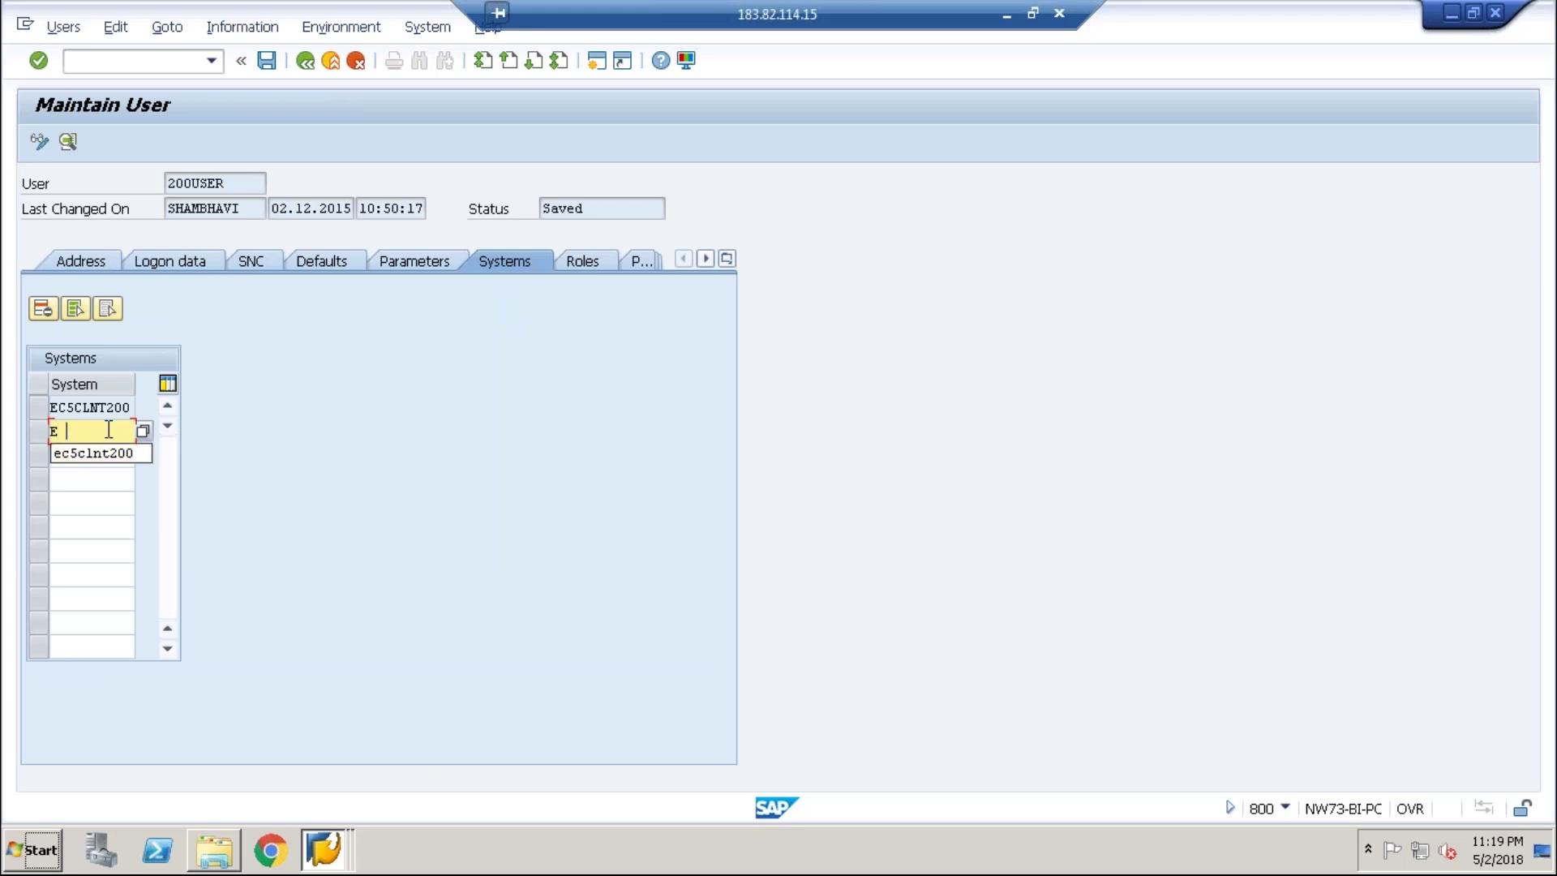
pyautogui.press('BackSpace')
pyautogui.write('C5CLNT800')
pyautogui.press('Return')
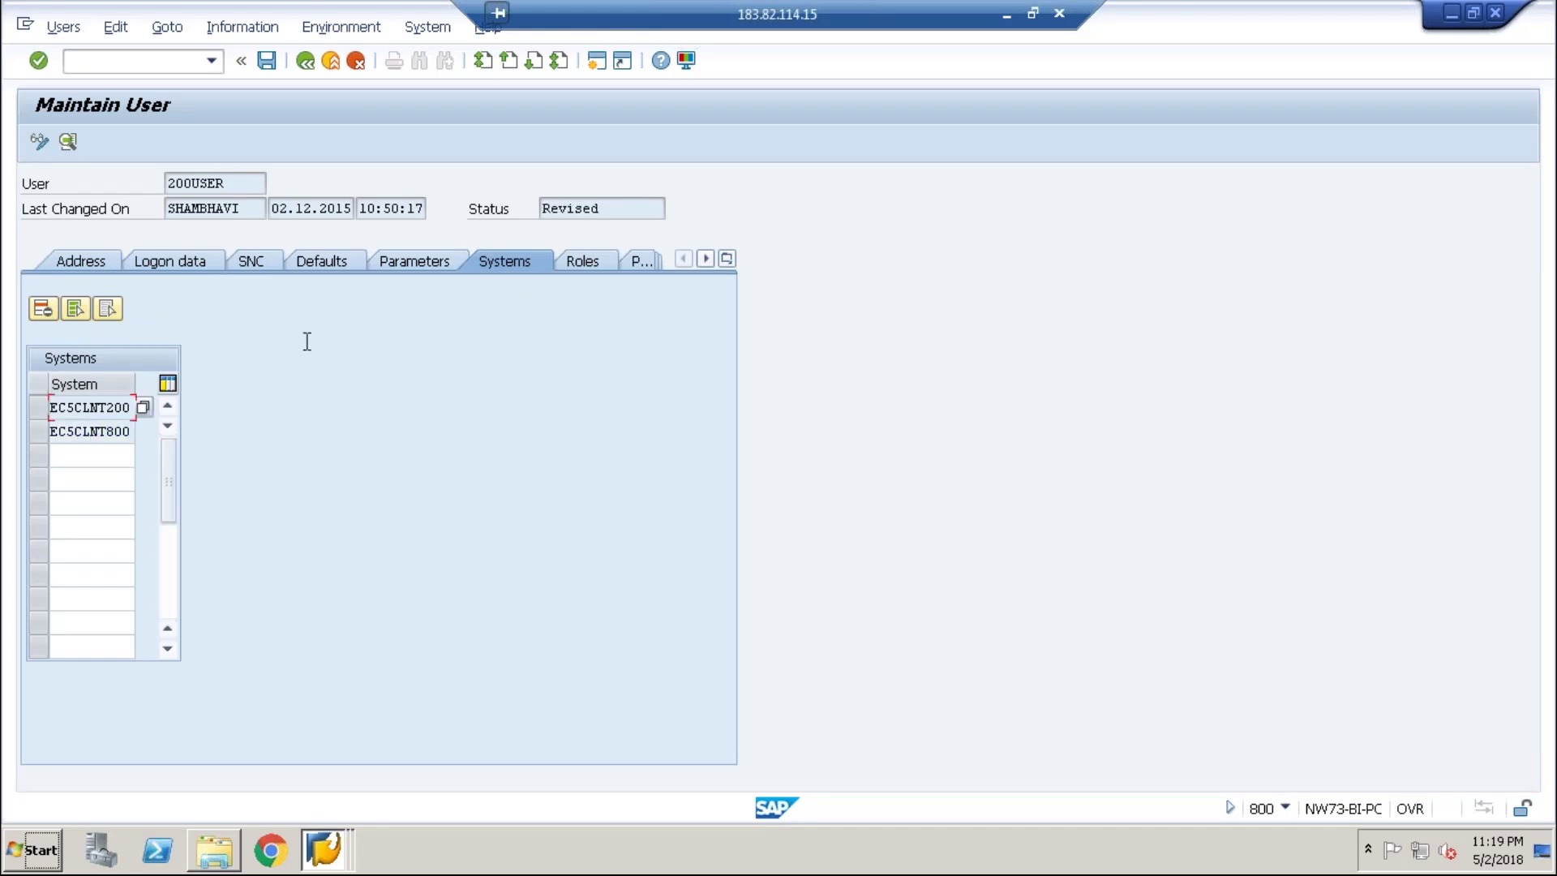
# - Check the Profiles and Personalization tabs, then save 200USER
pyautogui.click(651, 268)
pyautogui.click(649, 266)
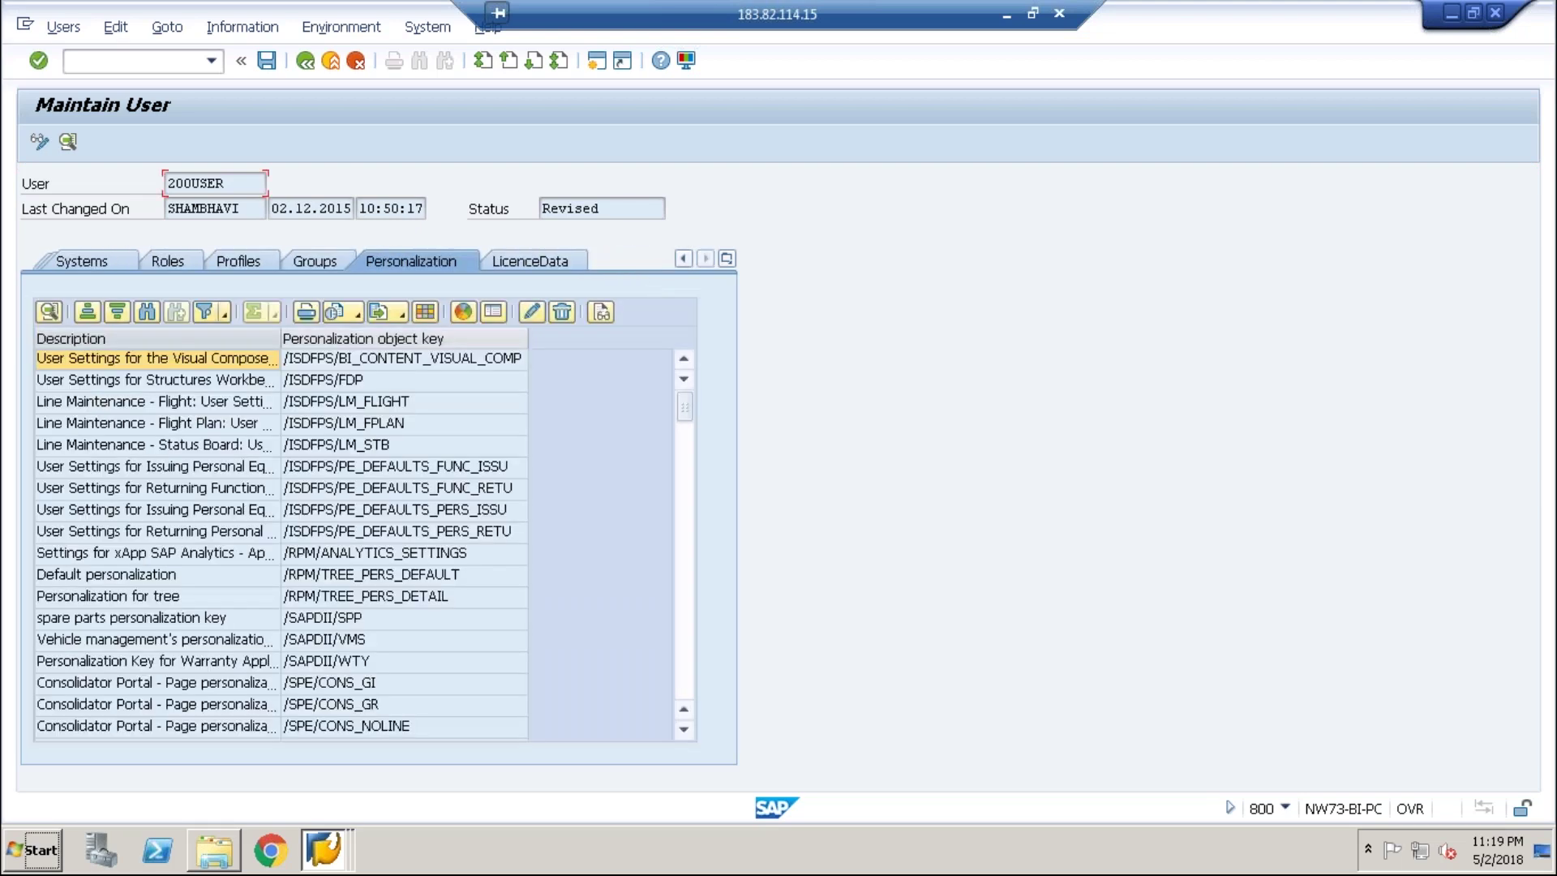
pyautogui.click(232, 261)
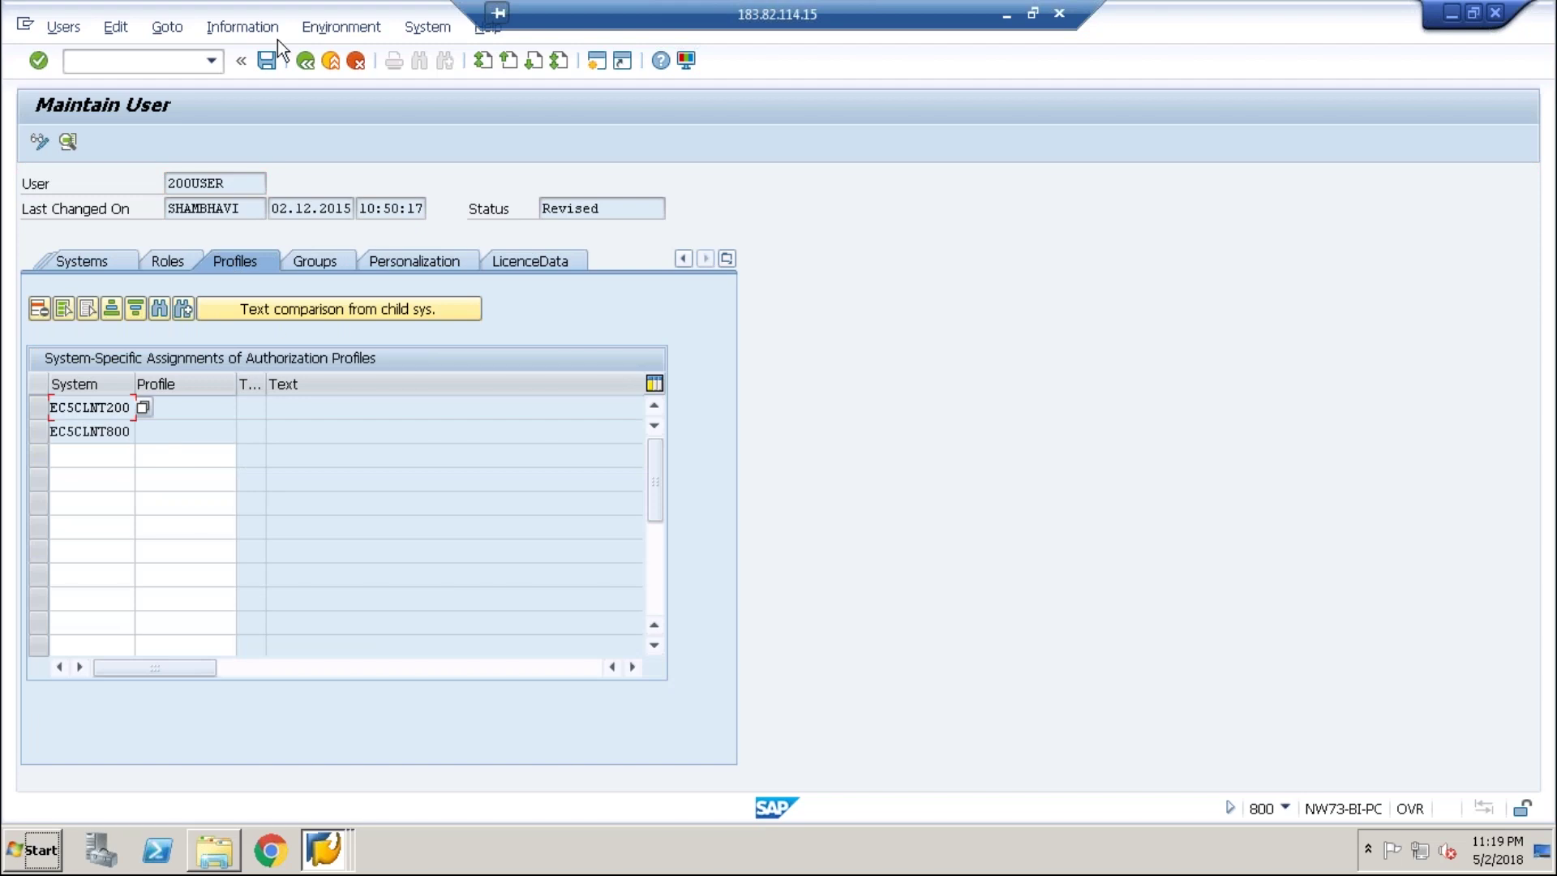
pyautogui.click(268, 62)
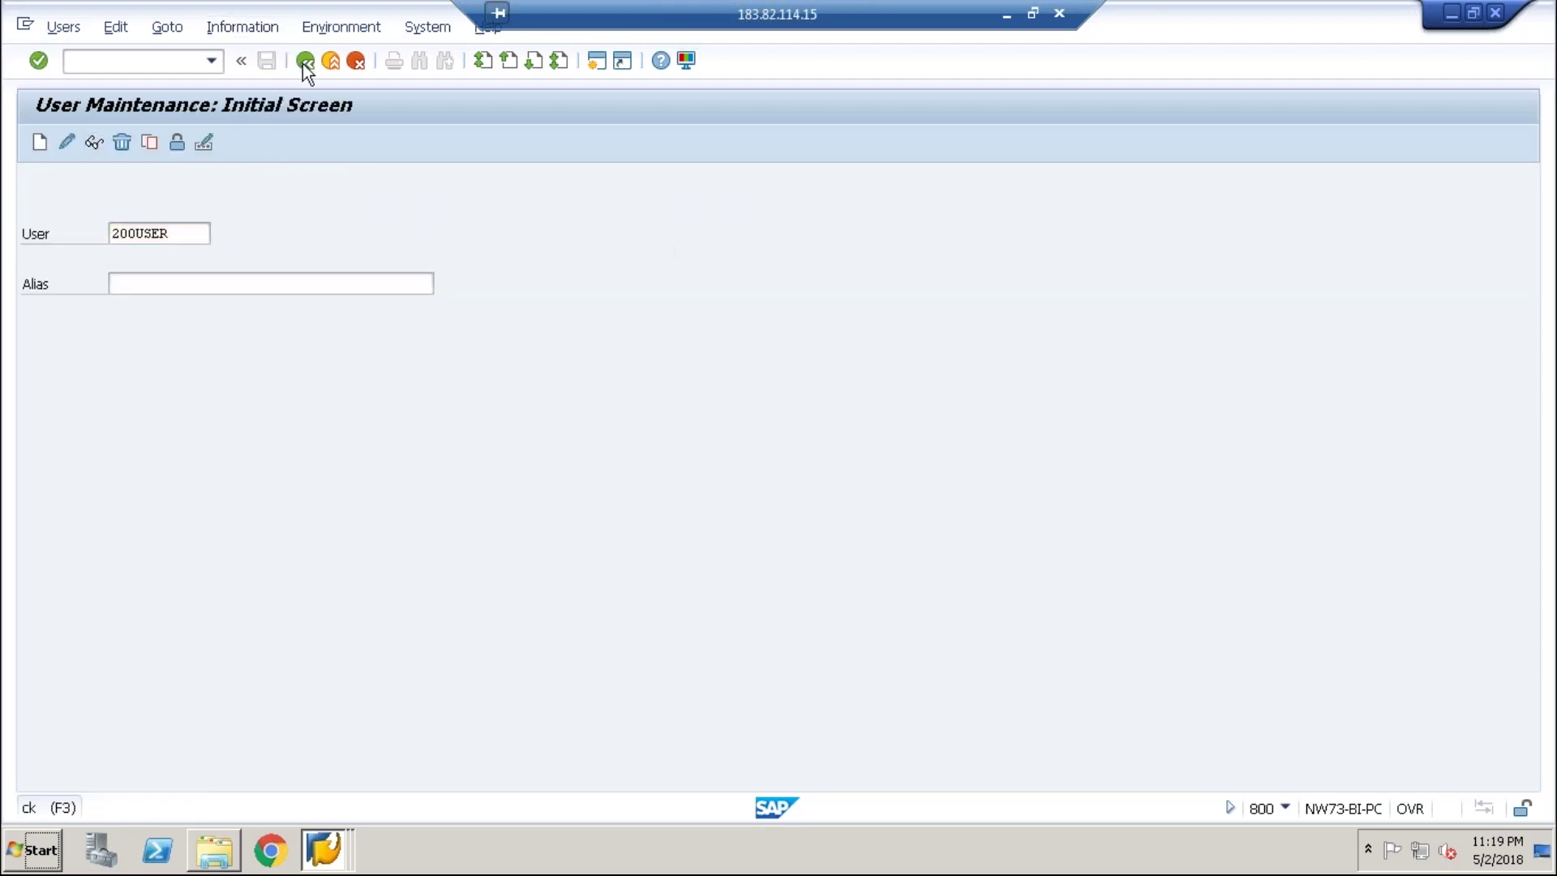
# - In the client 200 SU01 window, display user 200USER's details
pyautogui.click(305, 61)
pyautogui.click(343, 864)
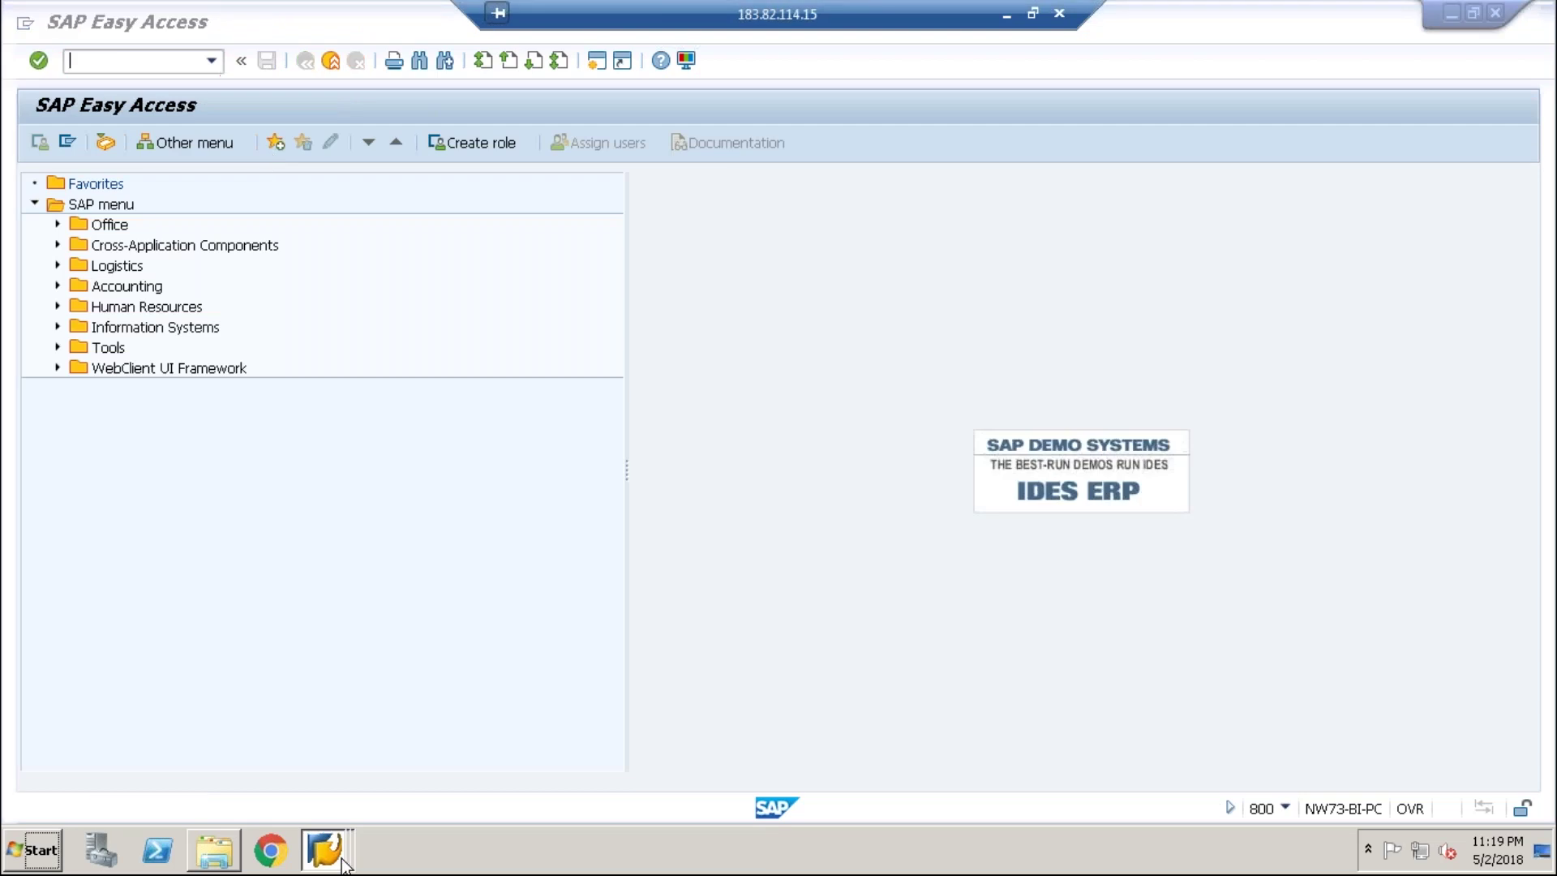
pyautogui.click(348, 800)
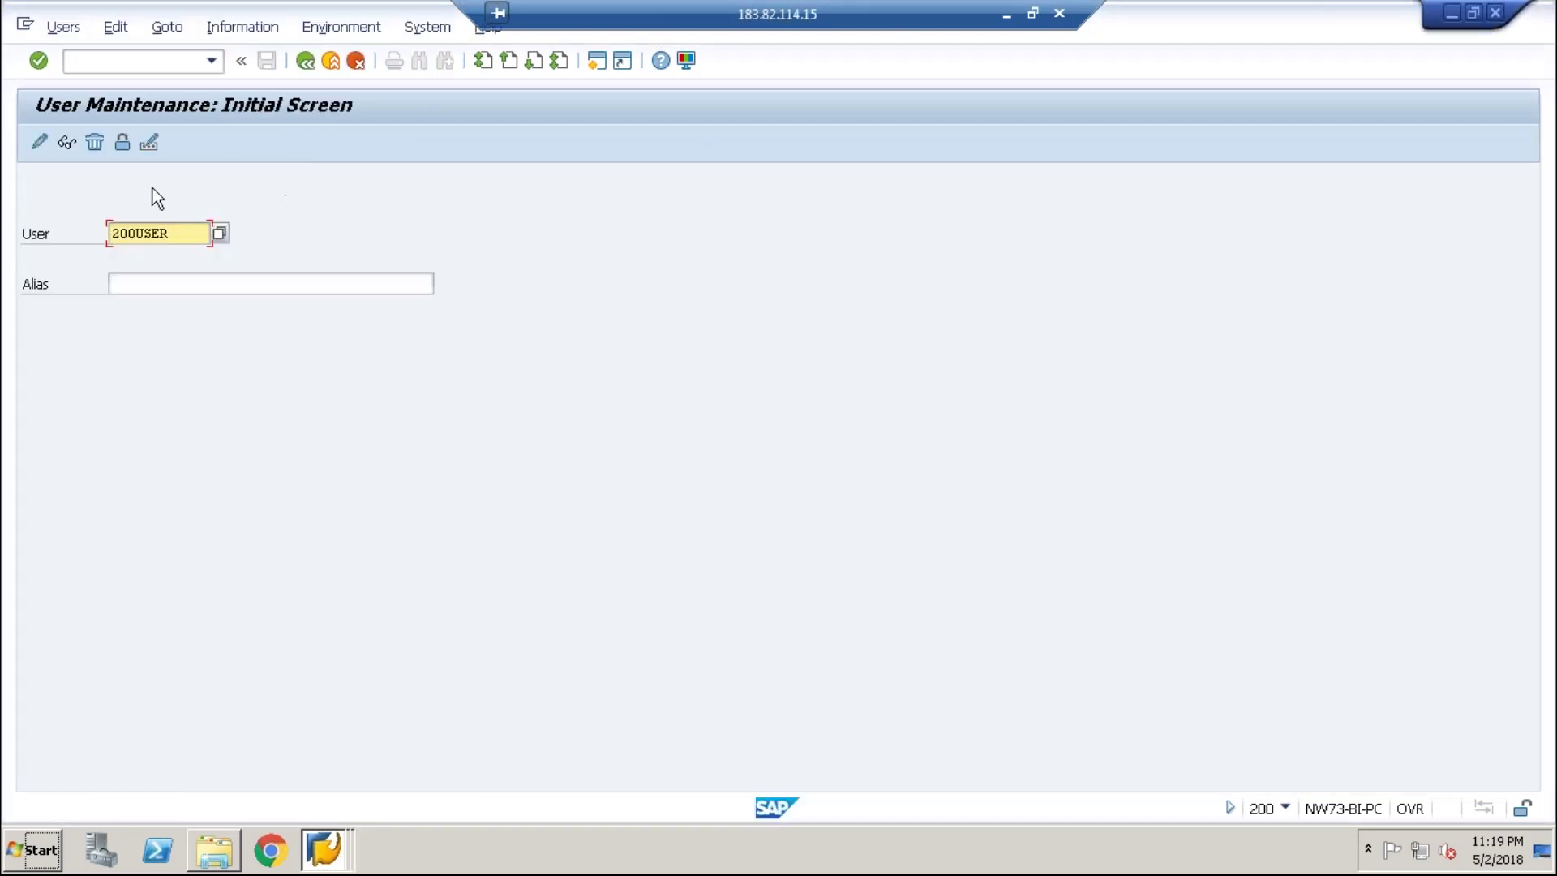
pyautogui.click(171, 233)
pyautogui.press('BackSpace')
pyautogui.press('BackSpace')
pyautogui.press('BackSpace')
pyautogui.press('BackSpace')
pyautogui.press('BackSpace')
pyautogui.press('BackSpace')
pyautogui.press('BackSpace')
pyautogui.write('2')
pyautogui.press('Down')
pyautogui.press('Return')
pyautogui.click(70, 143)
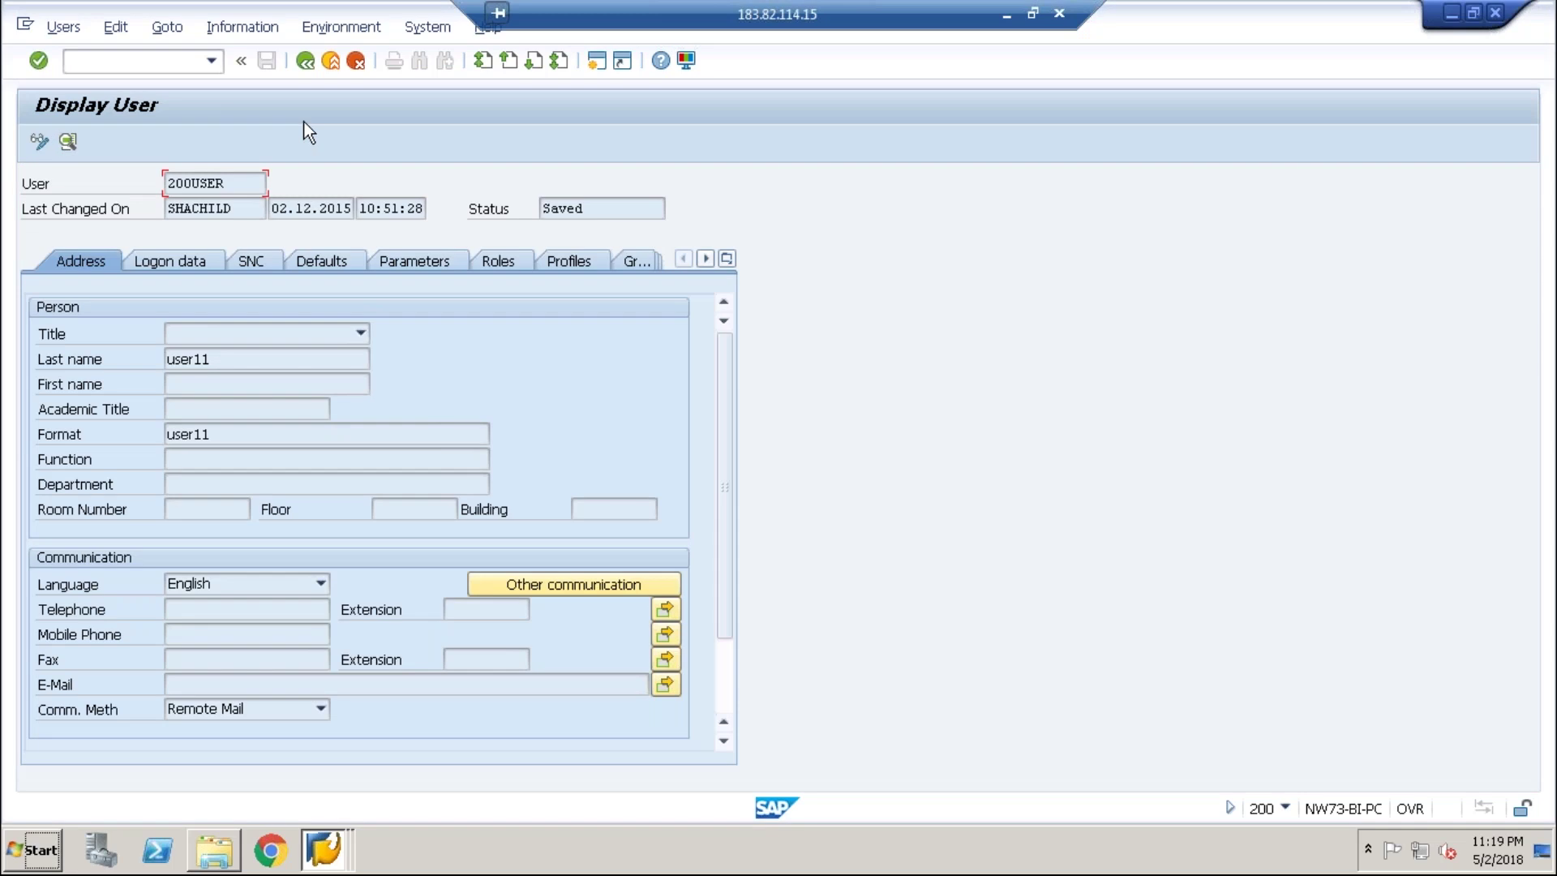
# - Redisplay 200USER's address details and return to the start screen
pyautogui.click(305, 61)
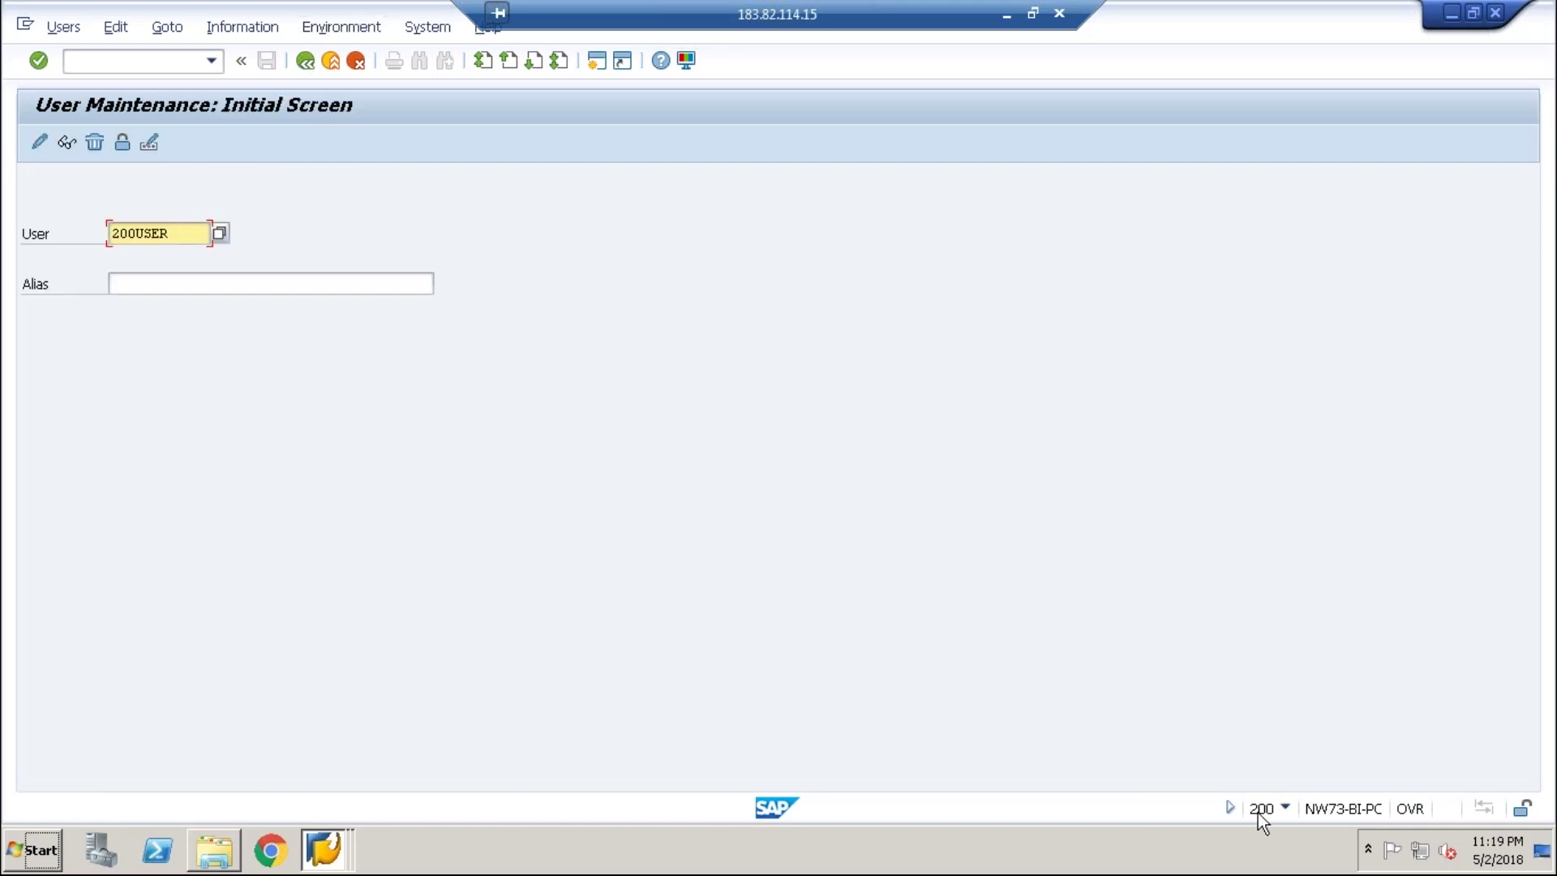
pyautogui.click(68, 144)
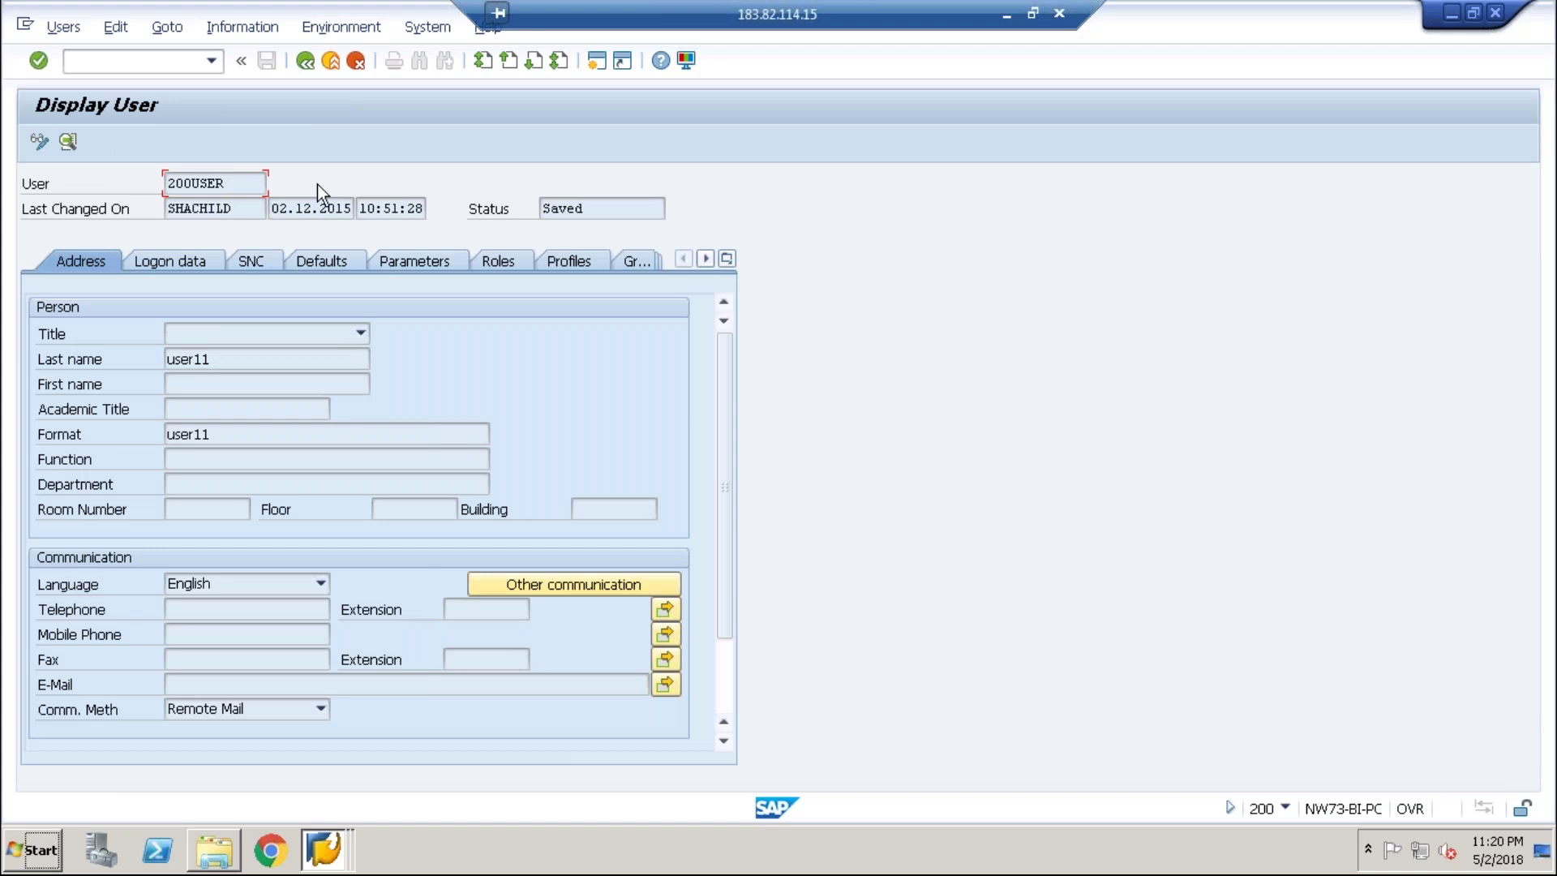
pyautogui.click(308, 65)
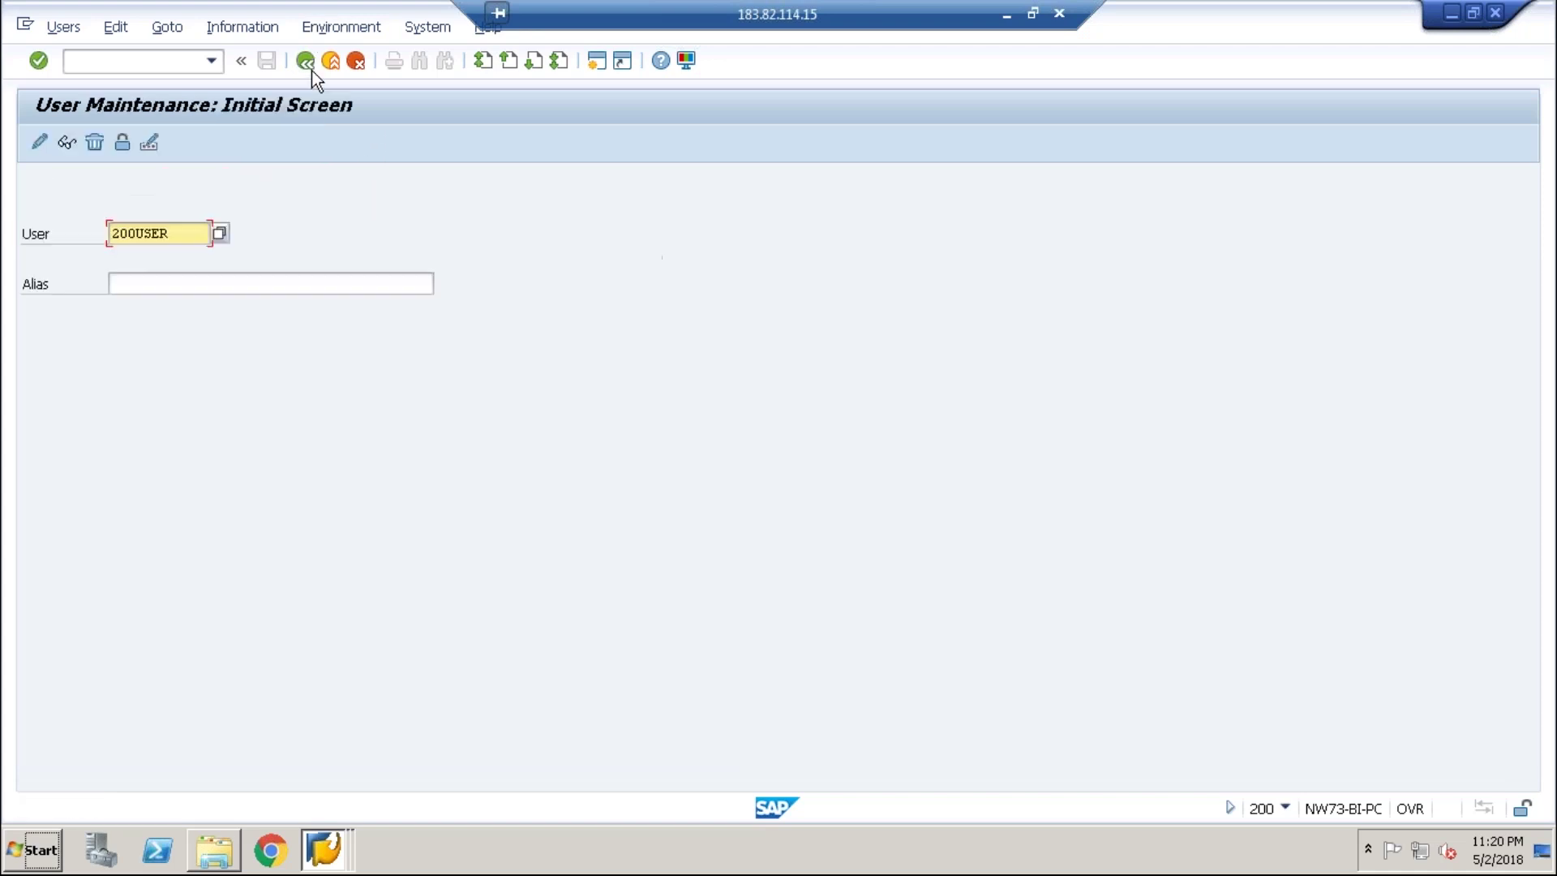
# - Open 200USER in change mode and choose Mr. in the Title dropdown
pyautogui.click(39, 142)
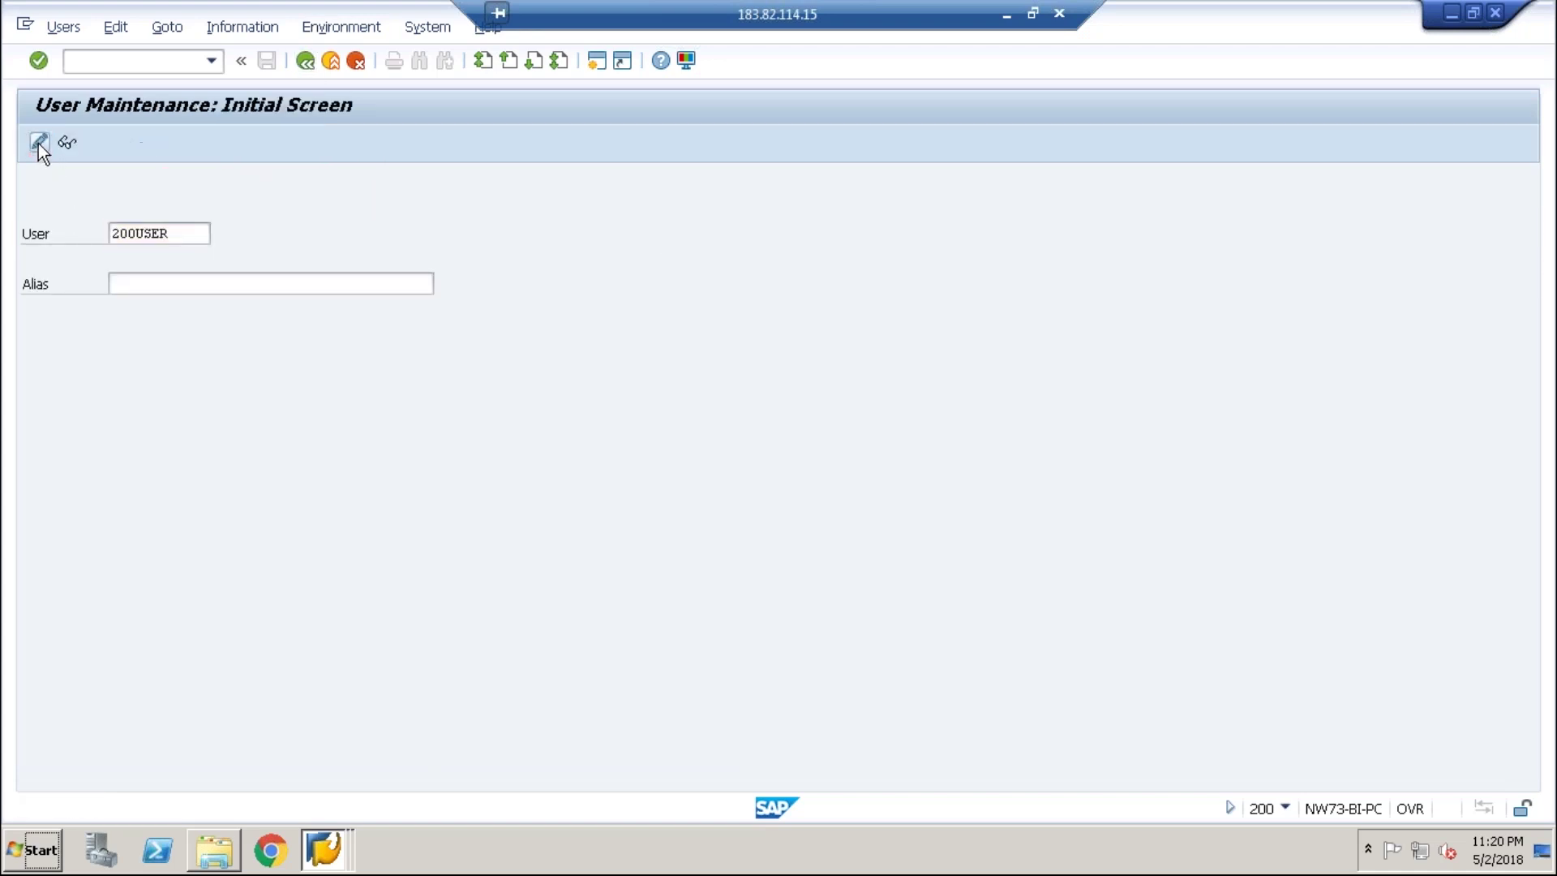
pyautogui.click(363, 338)
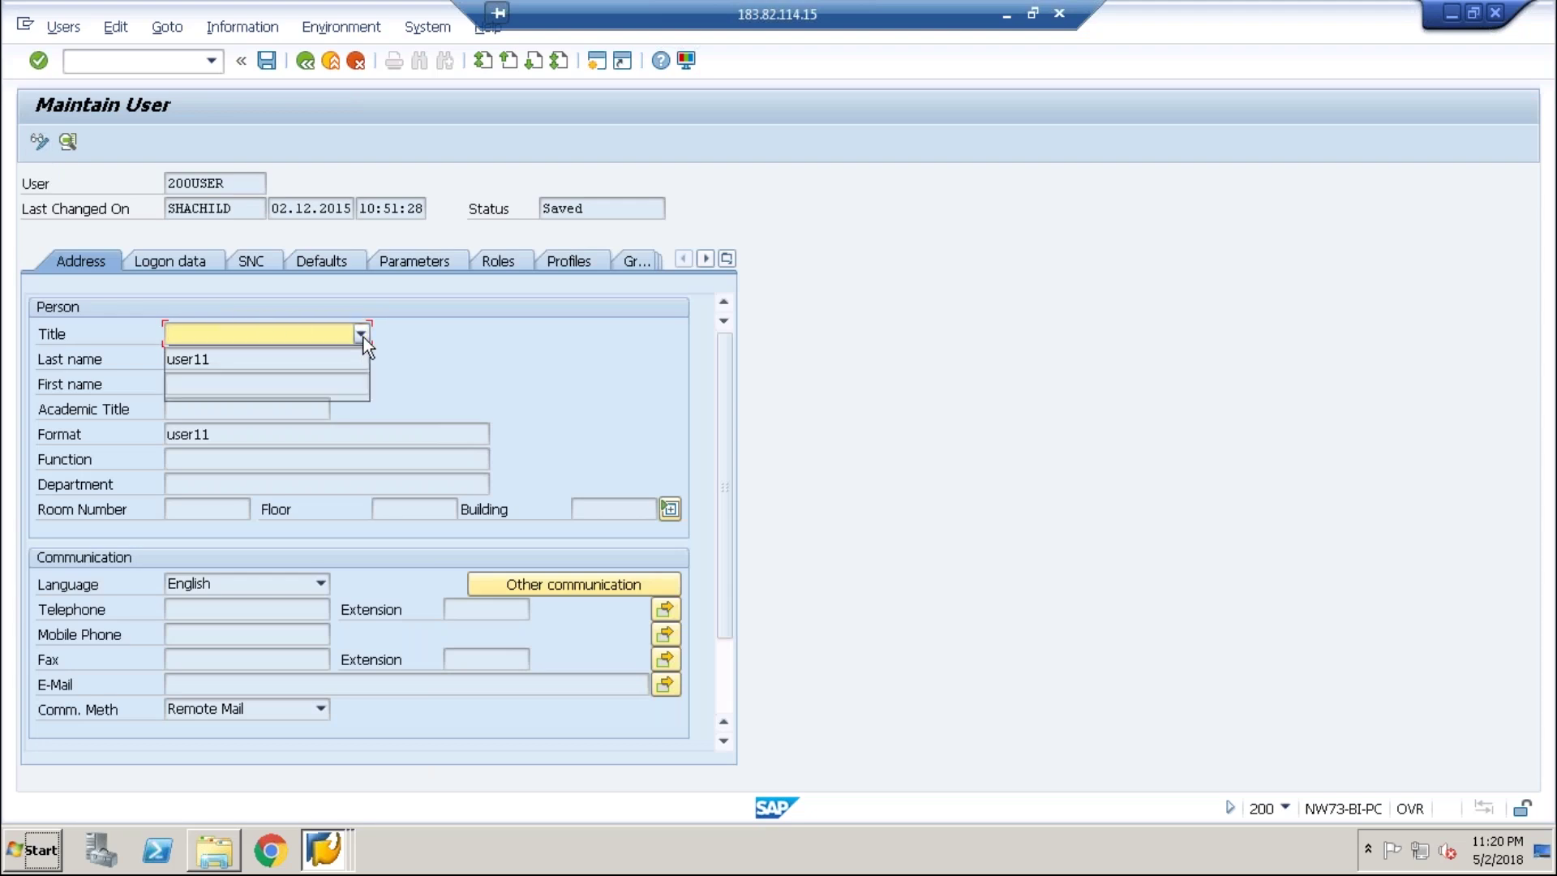
pyautogui.click(352, 347)
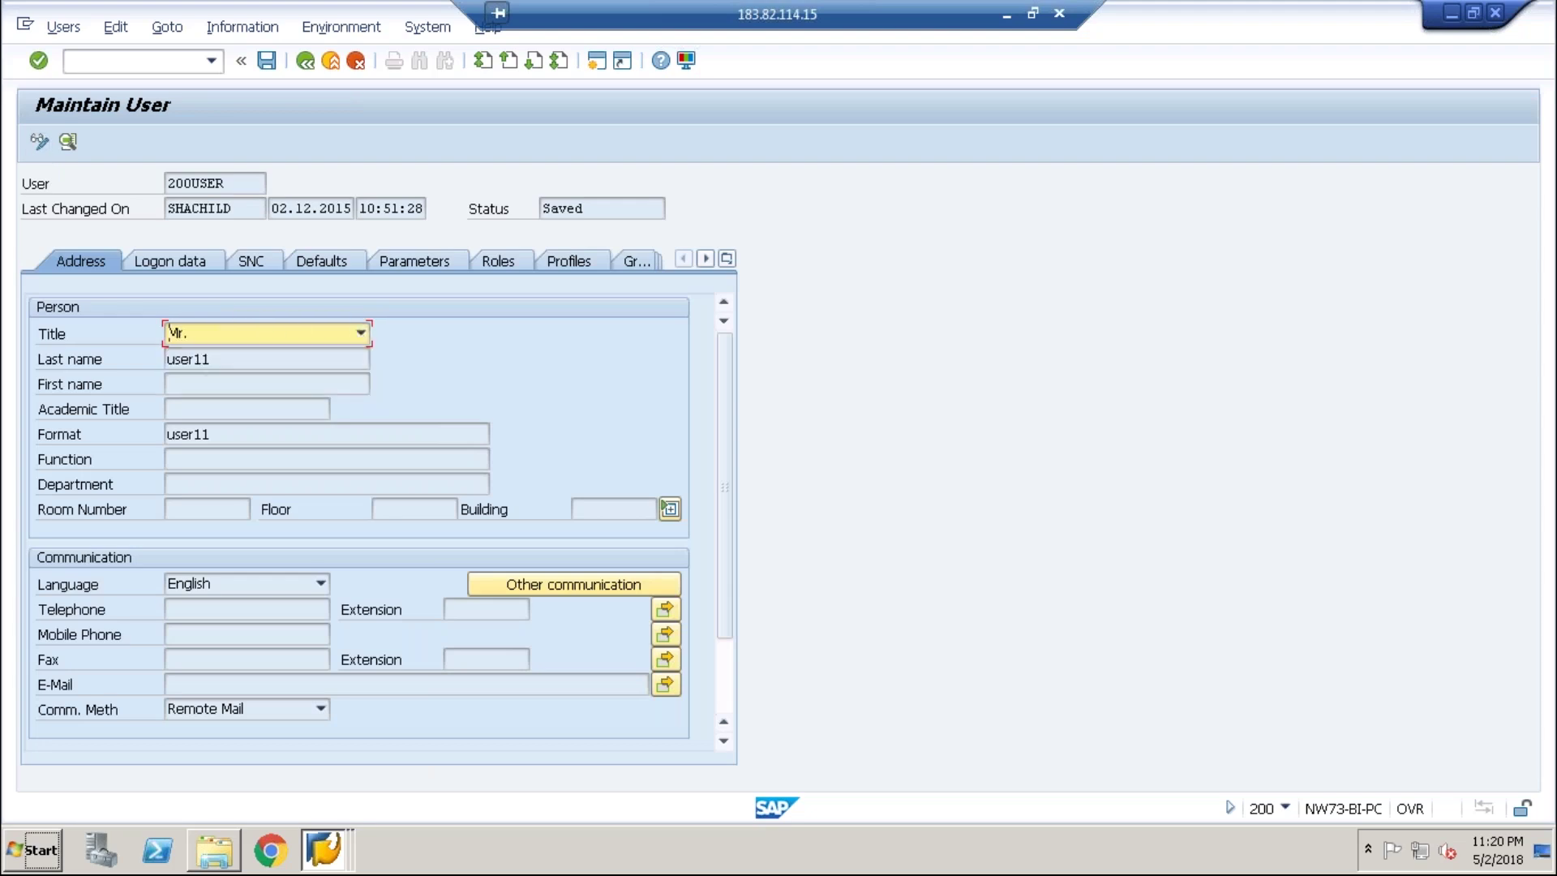
pyautogui.click(275, 509)
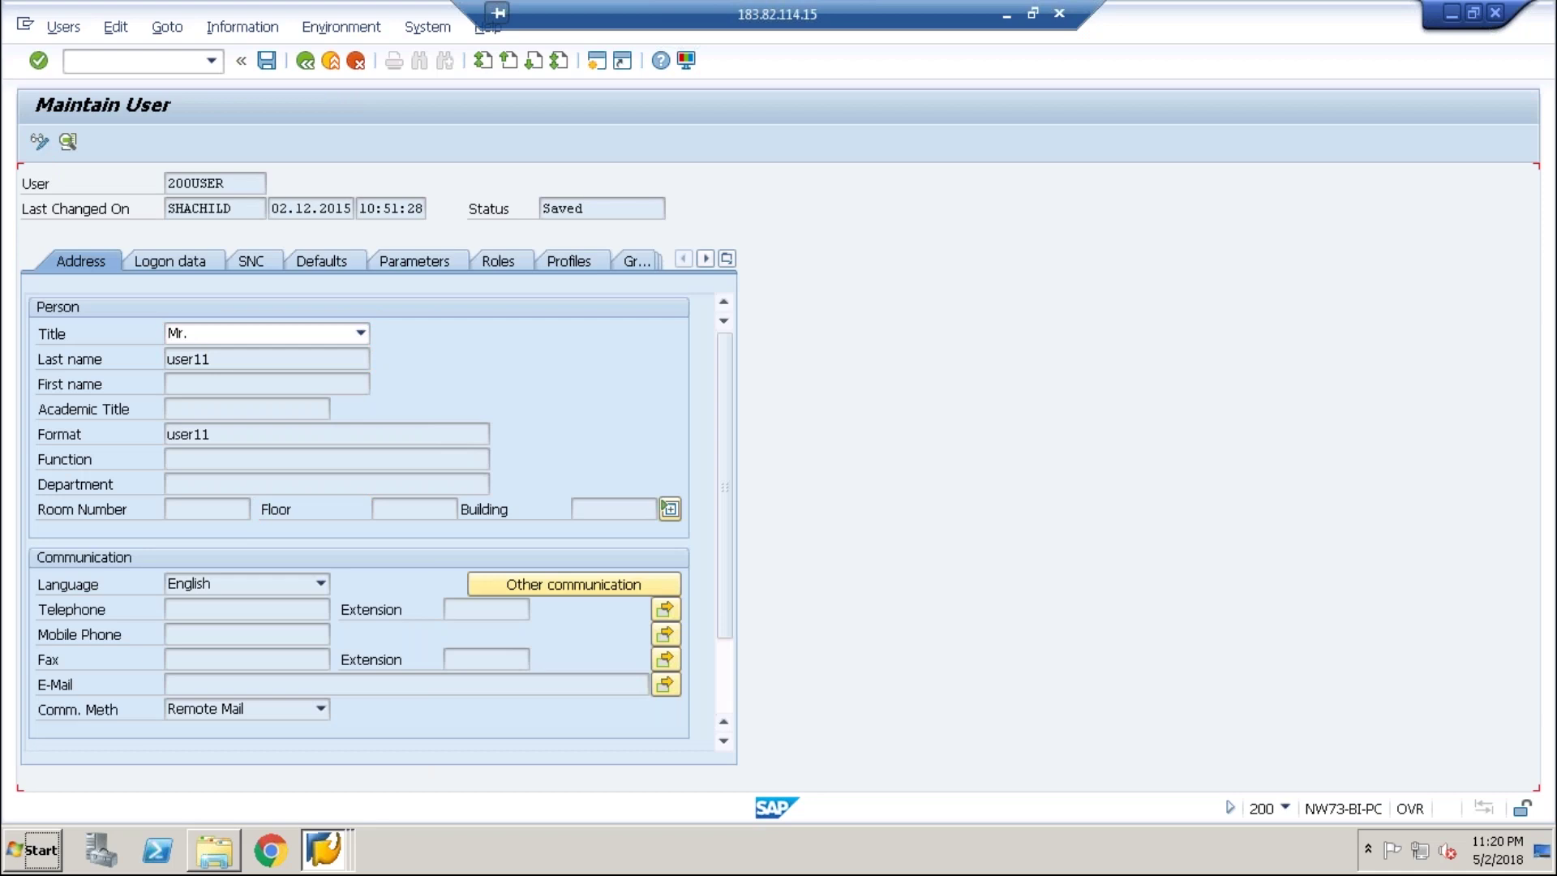
pyautogui.click(211, 358)
pyautogui.click(213, 337)
pyautogui.click(209, 350)
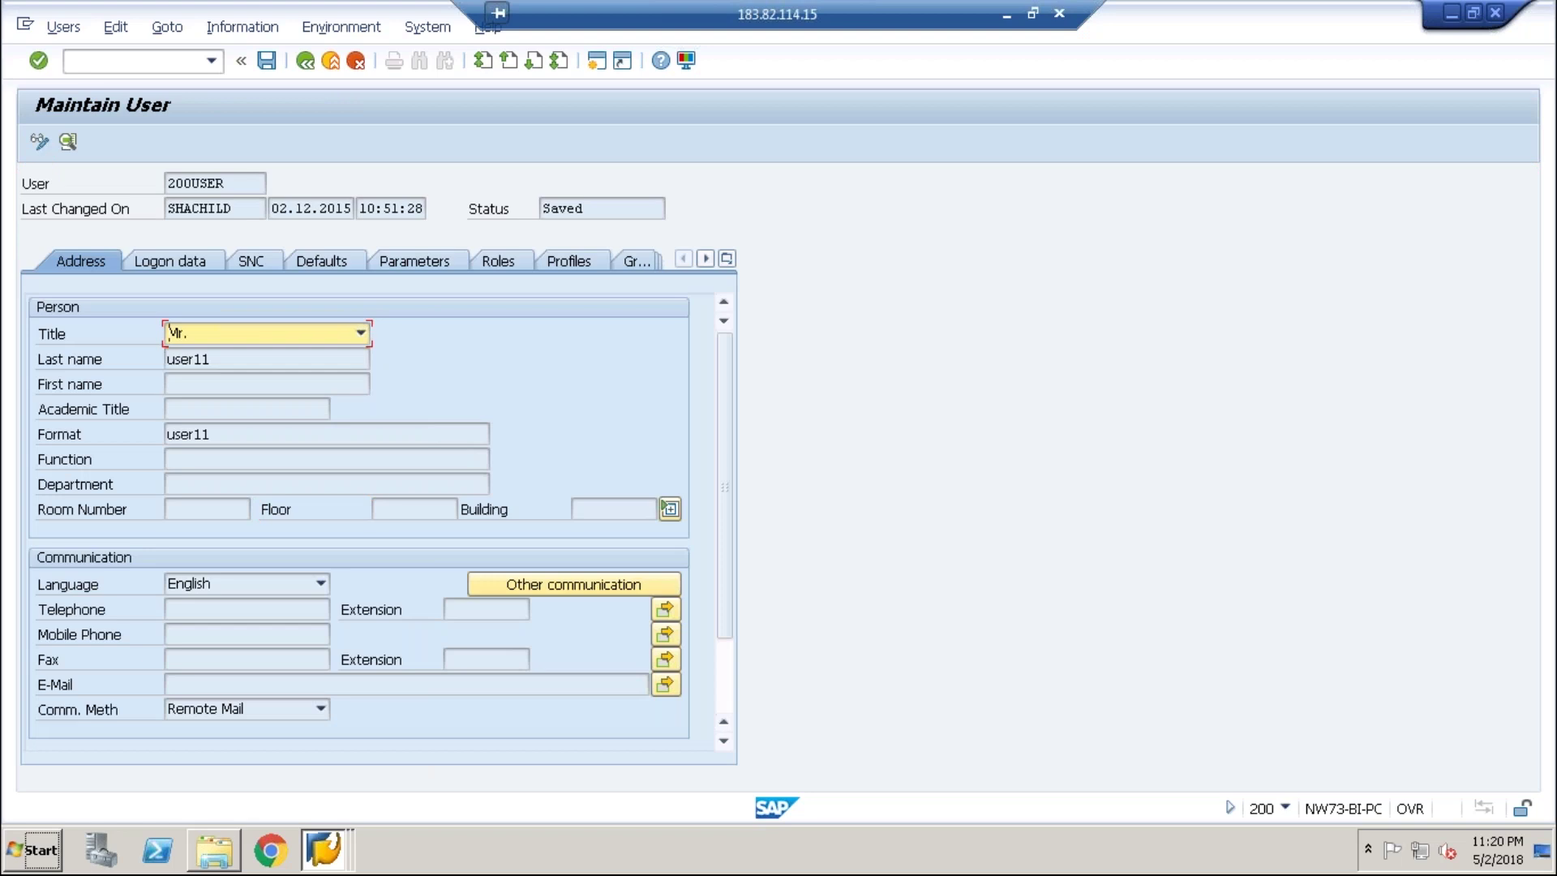
# - Check 200USER's Logon data and Address tabs, then bring up the open SAP windows list
pyautogui.click(164, 259)
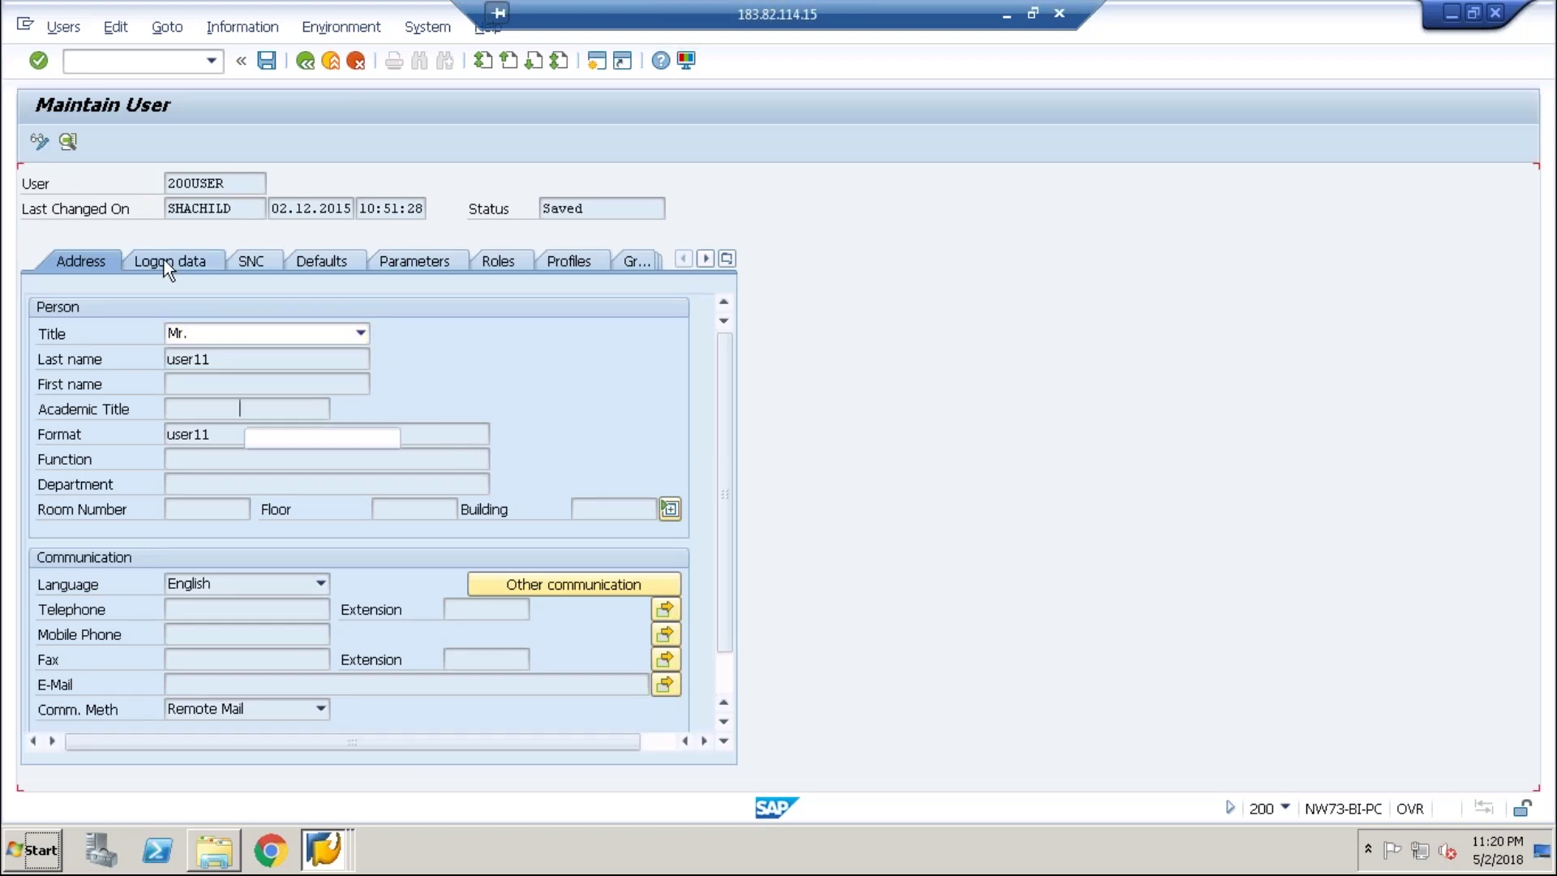
pyautogui.click(72, 258)
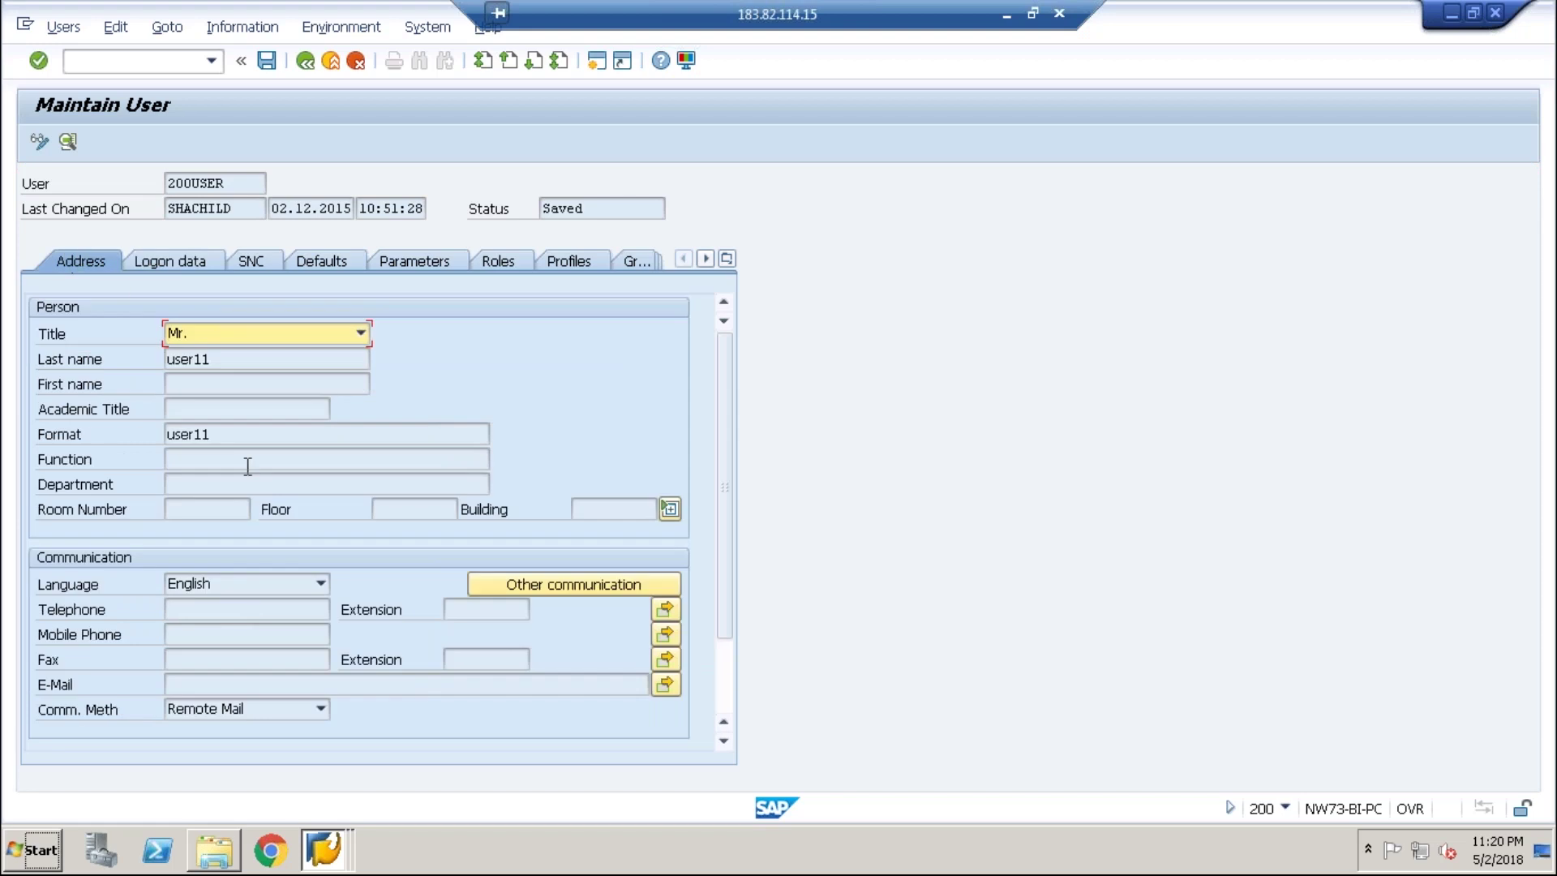
pyautogui.press('super')
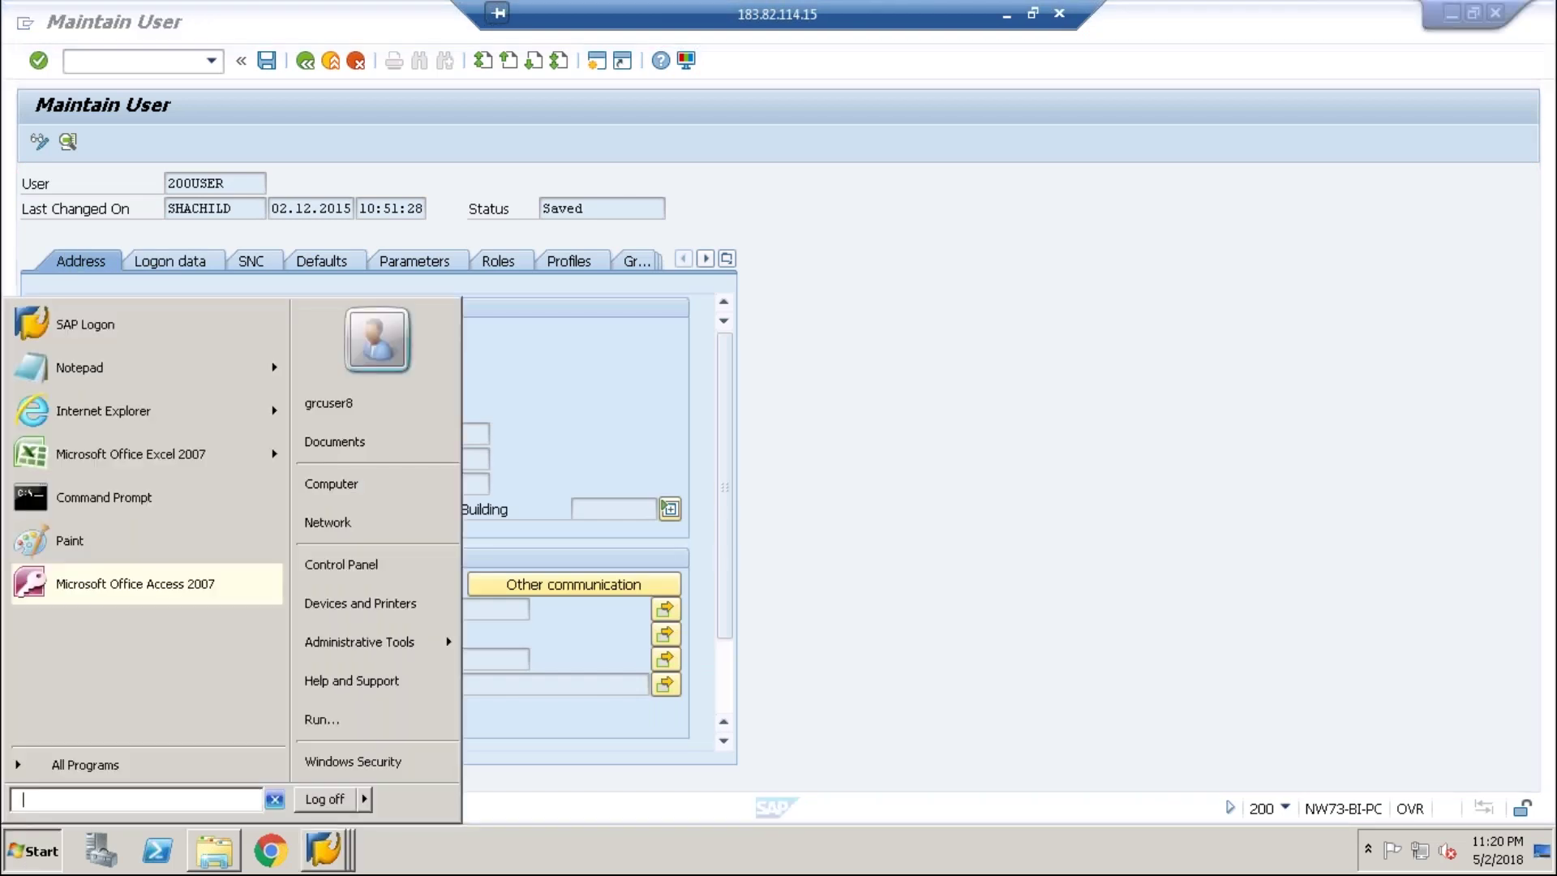
pyautogui.write('z c s')
pyautogui.click(693, 389)
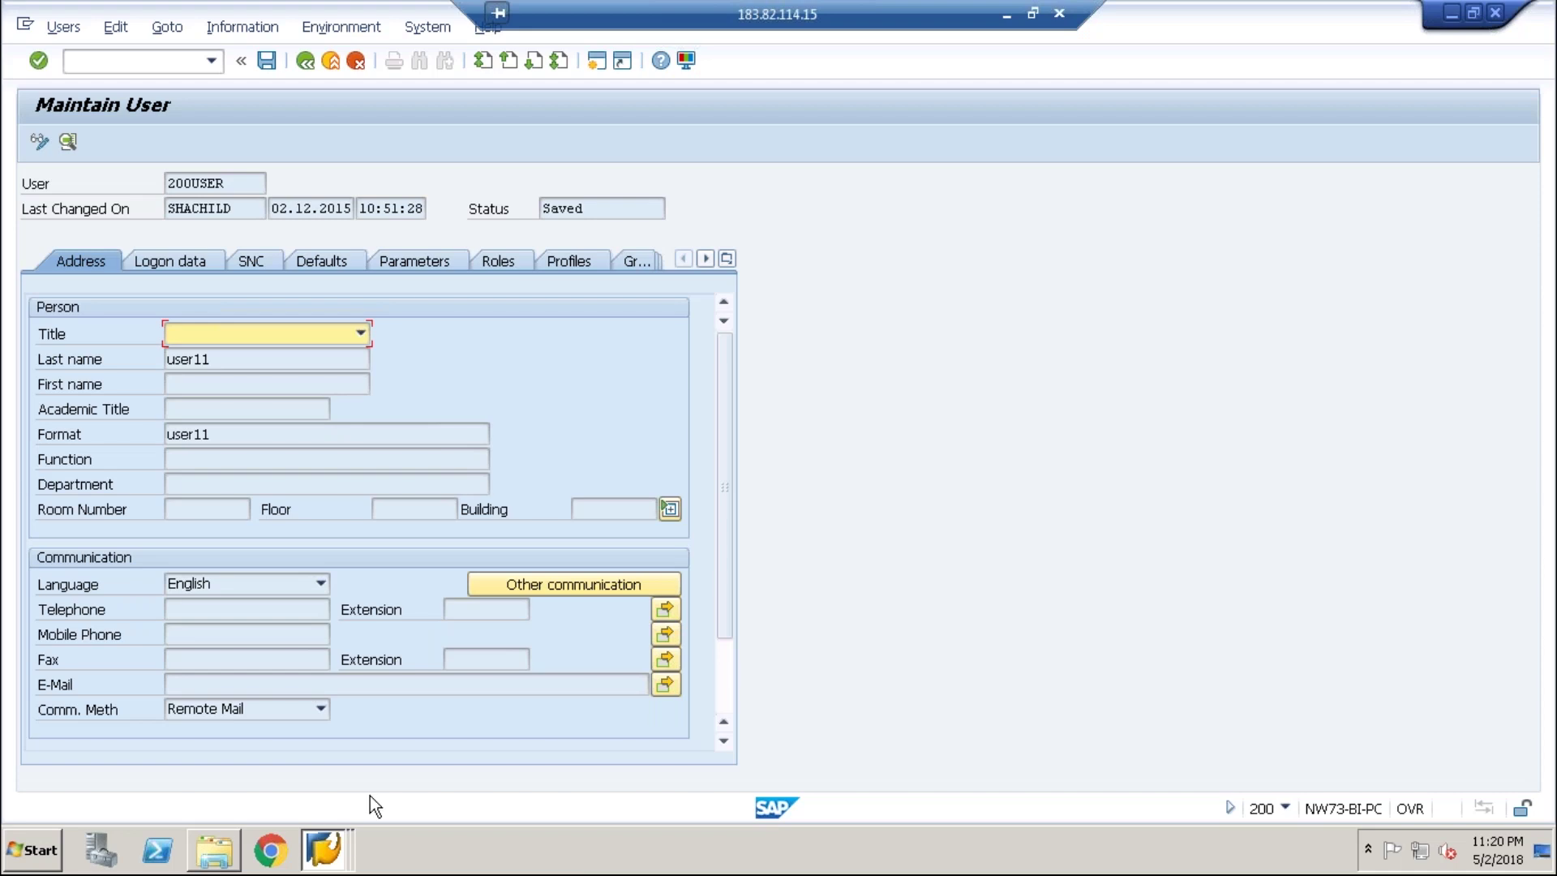
pyautogui.click(324, 847)
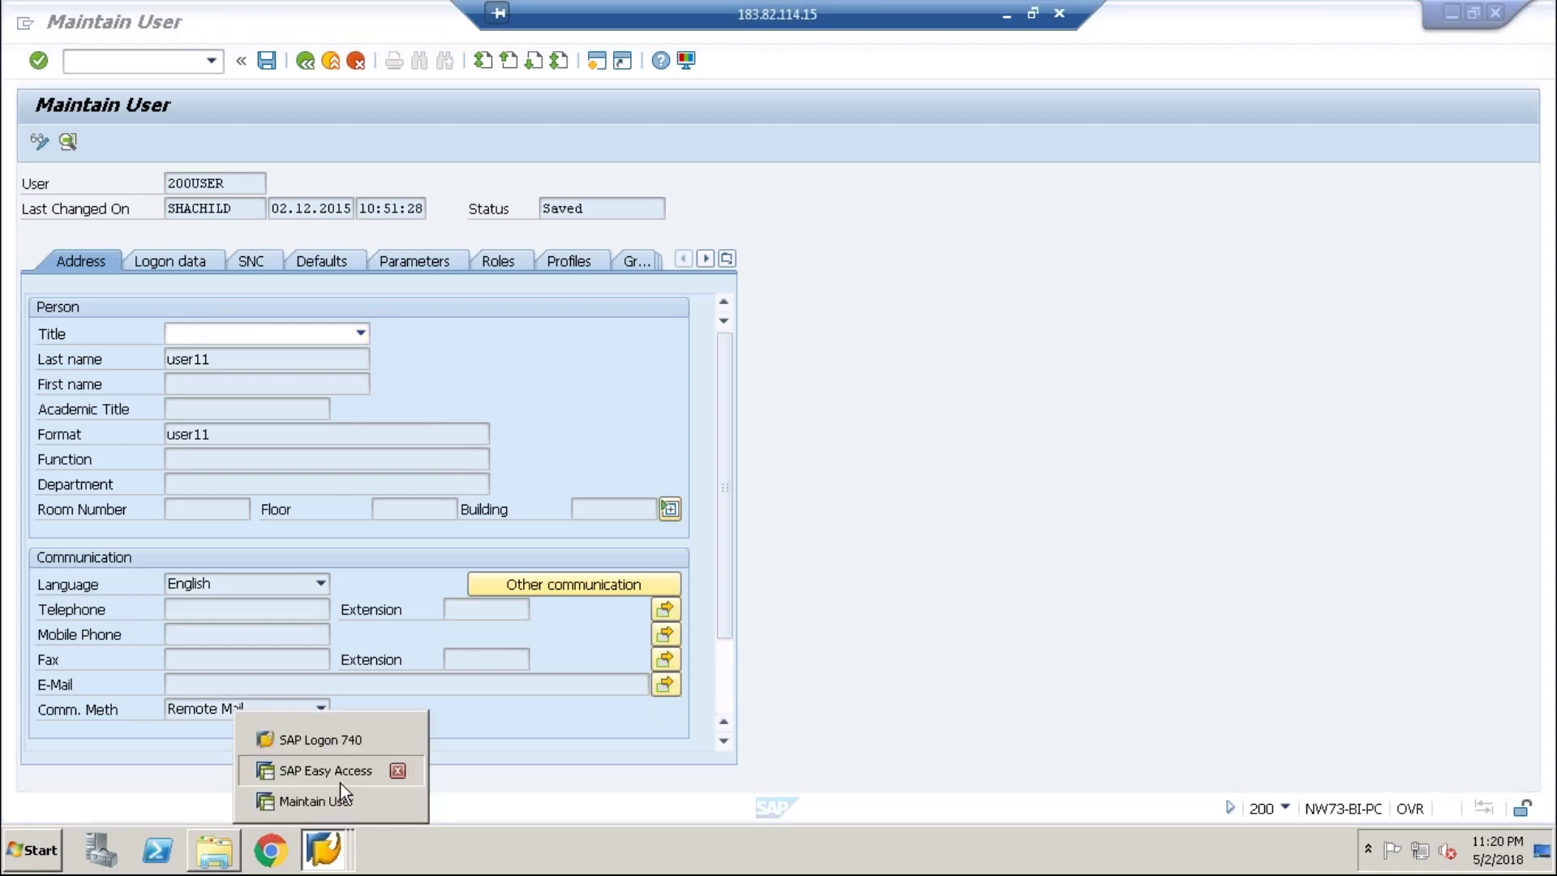
# - In client 800's SCUM, set Title to Global and save the field selection
pyautogui.click(333, 770)
pyautogui.write('SCUM')
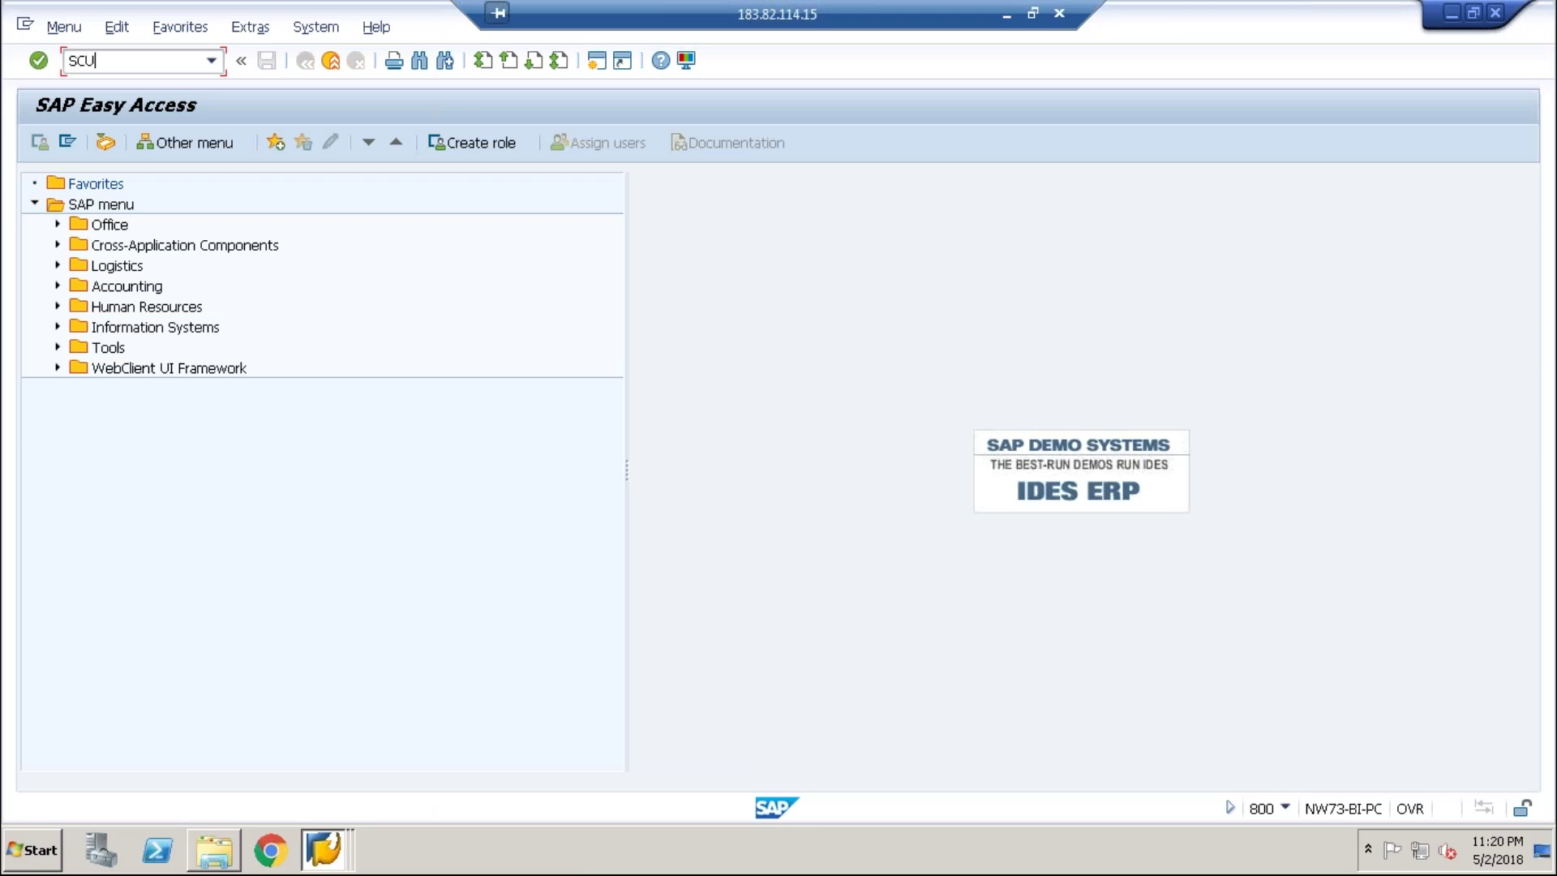
pyautogui.press('Return')
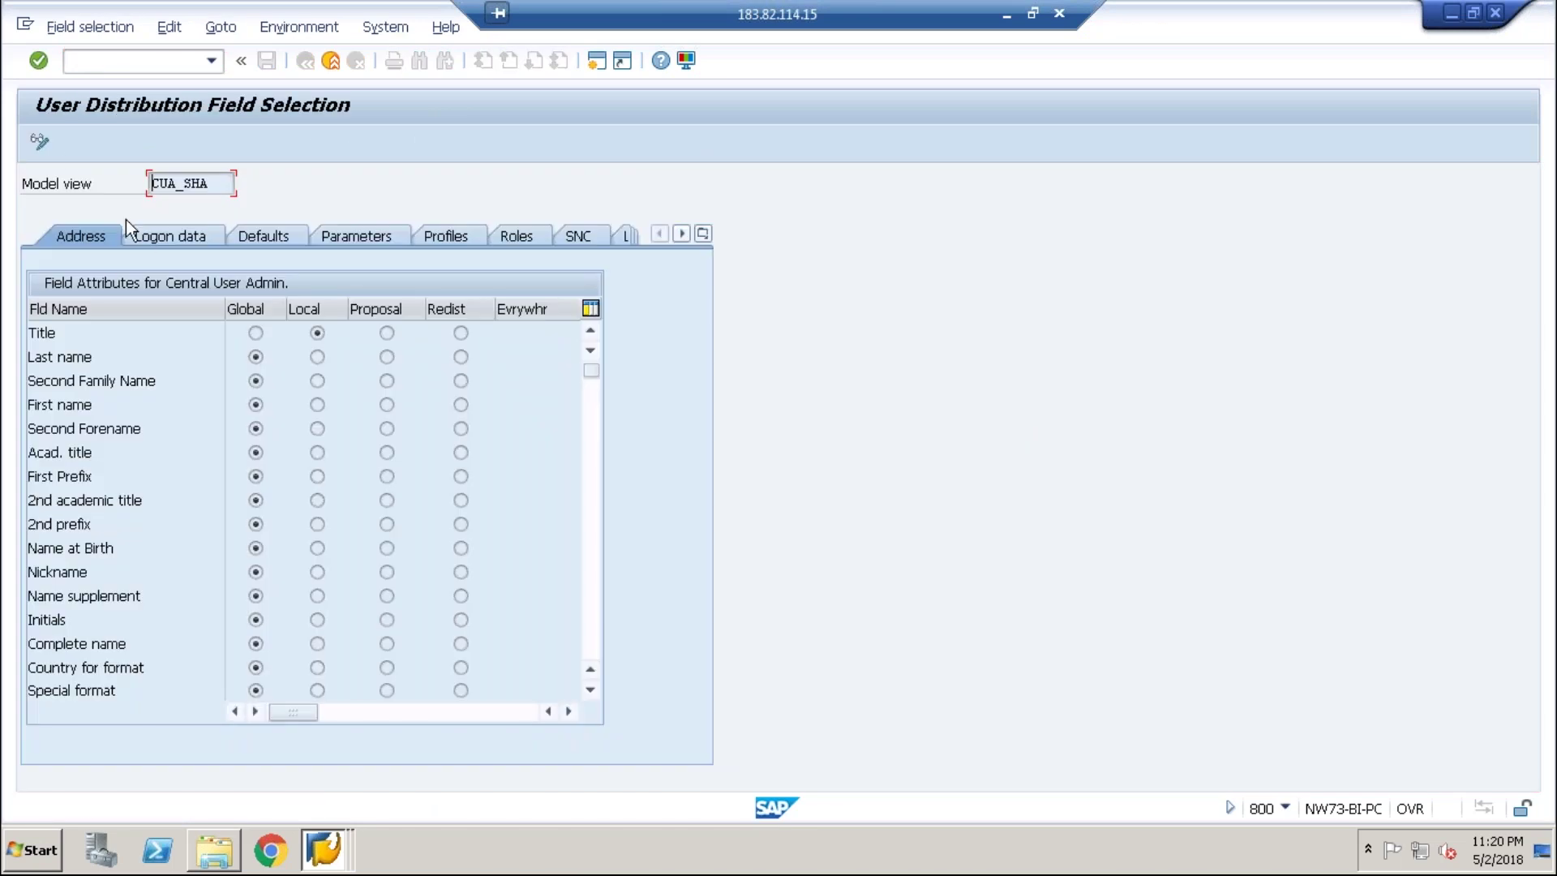
pyautogui.click(40, 141)
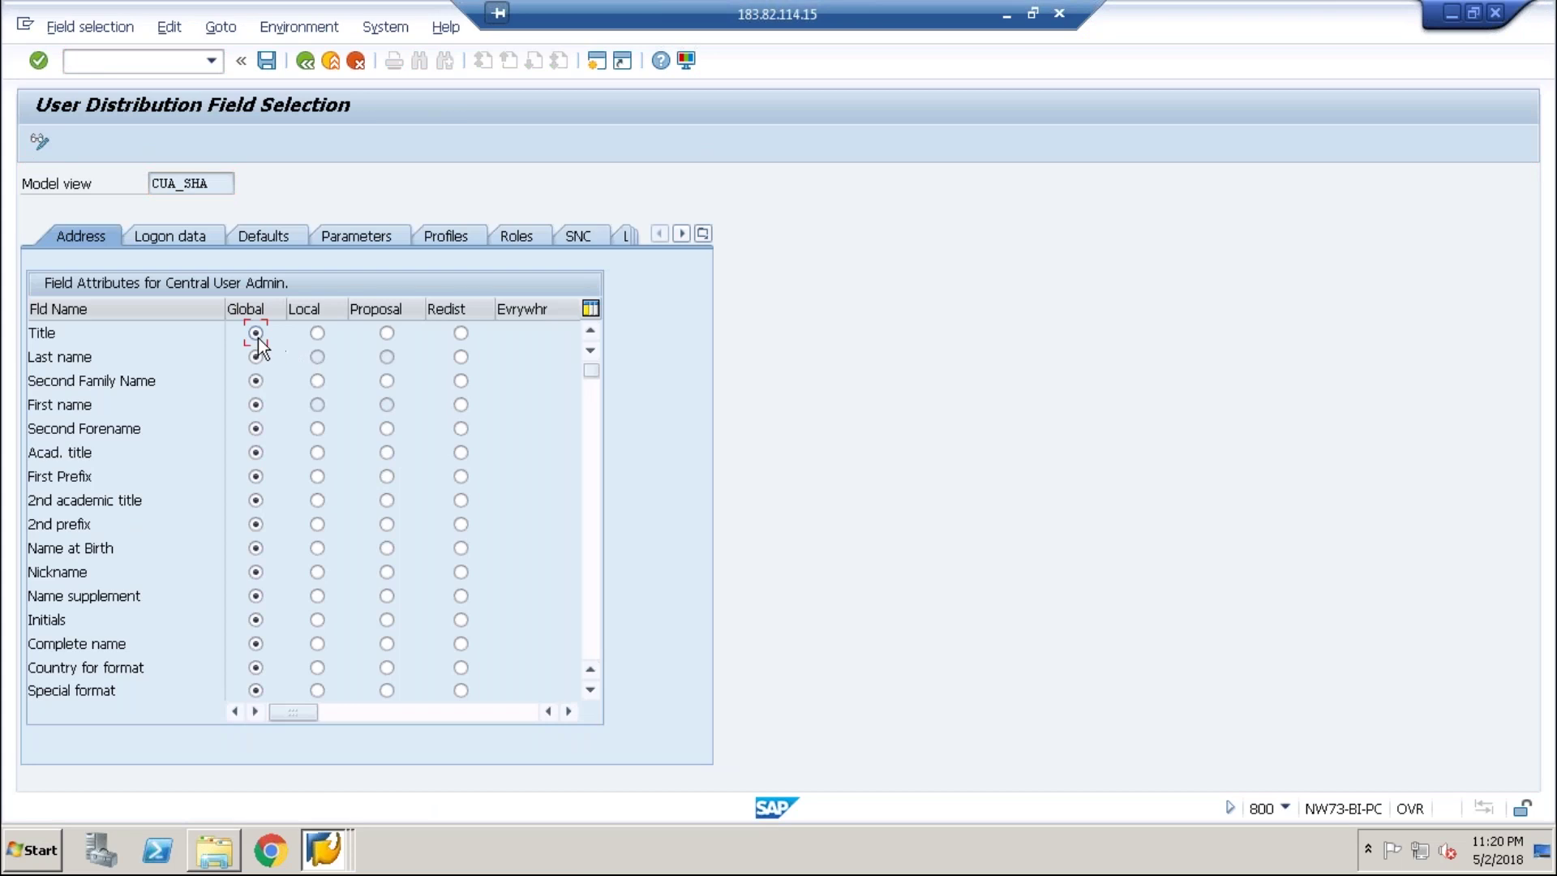
pyautogui.click(266, 61)
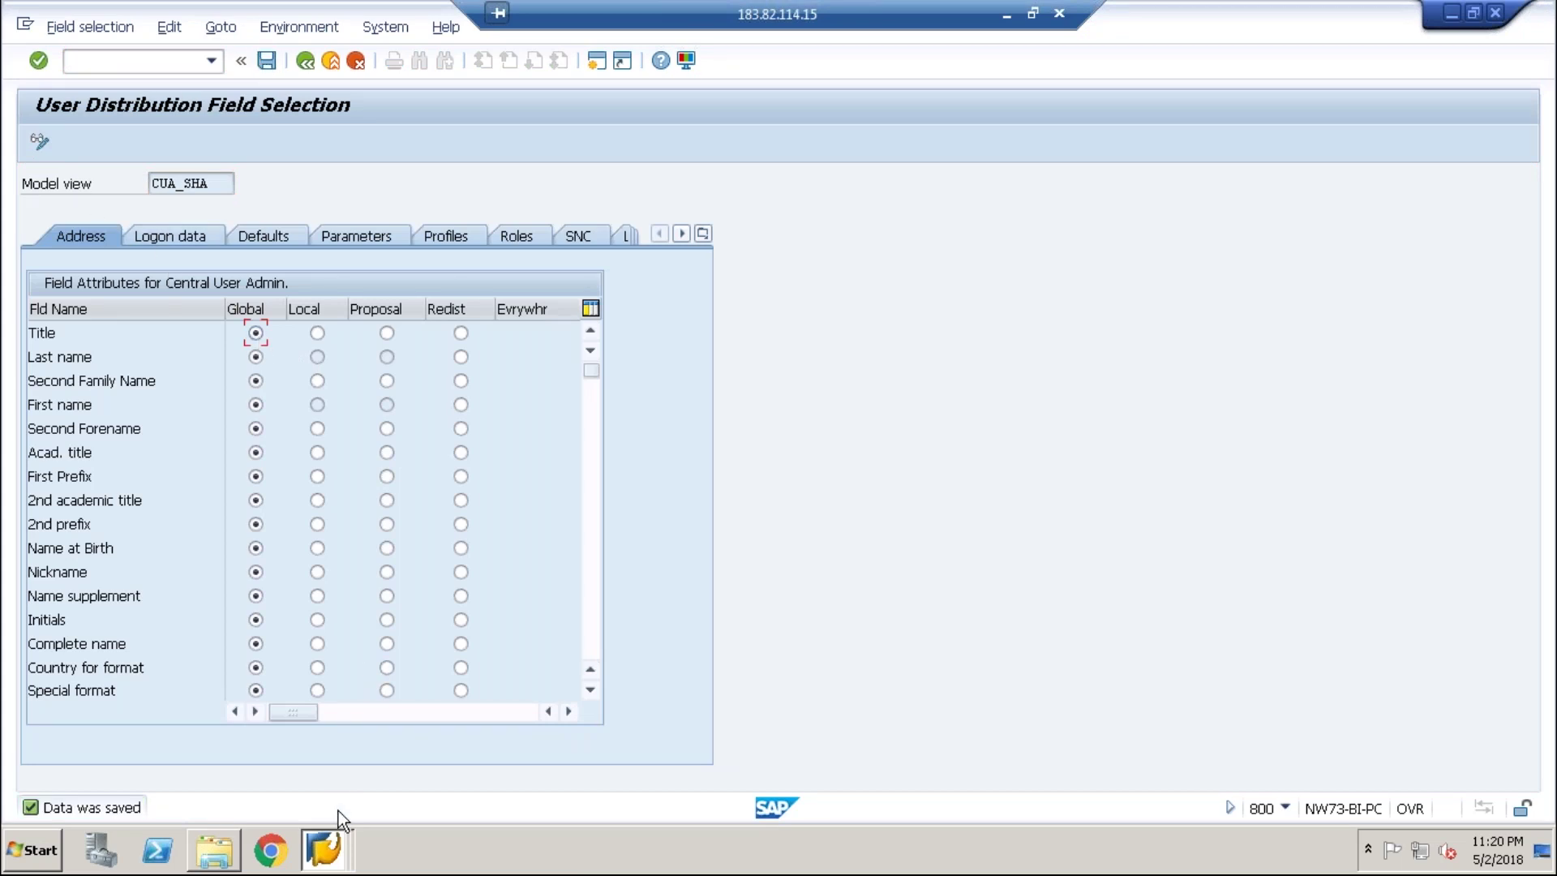
# - Check 200USER in client 200's SU01, then return to the field selection window
pyautogui.click(260, 63)
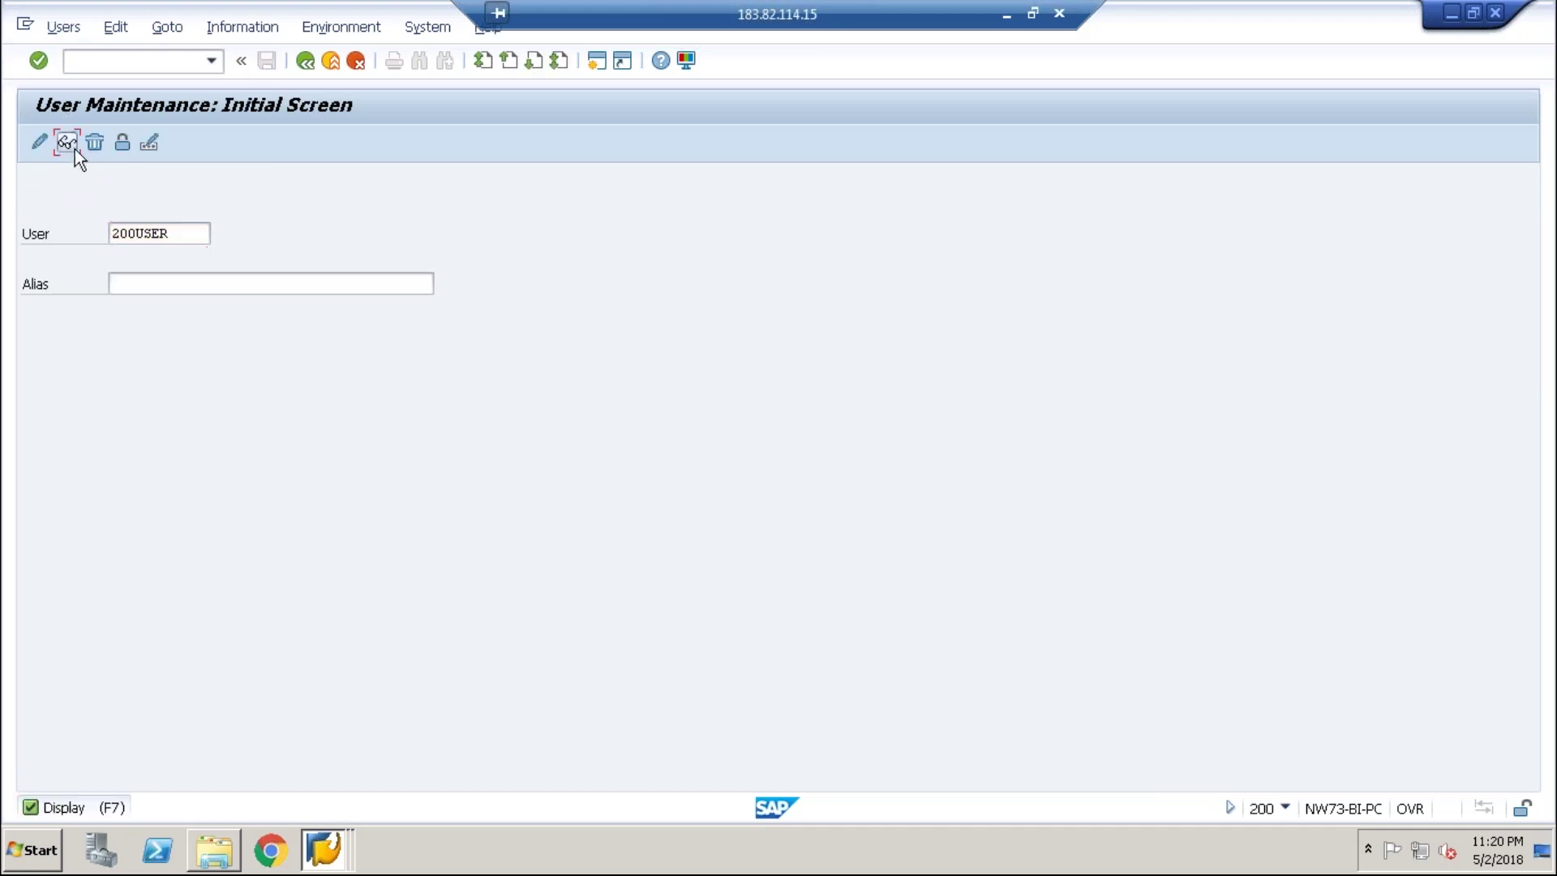
pyautogui.click(71, 146)
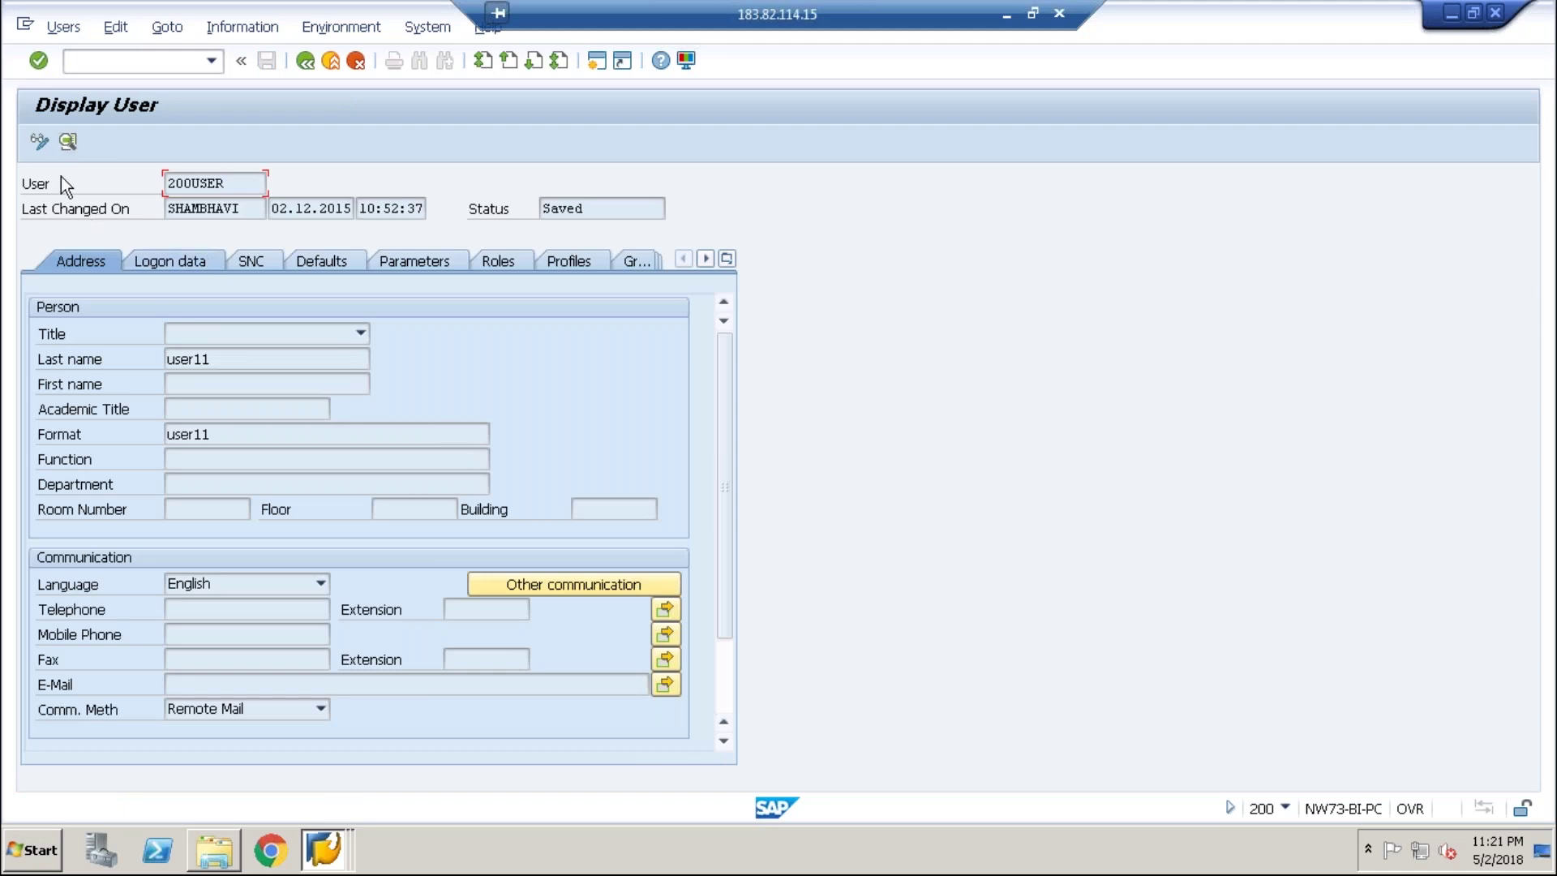
pyautogui.click(39, 143)
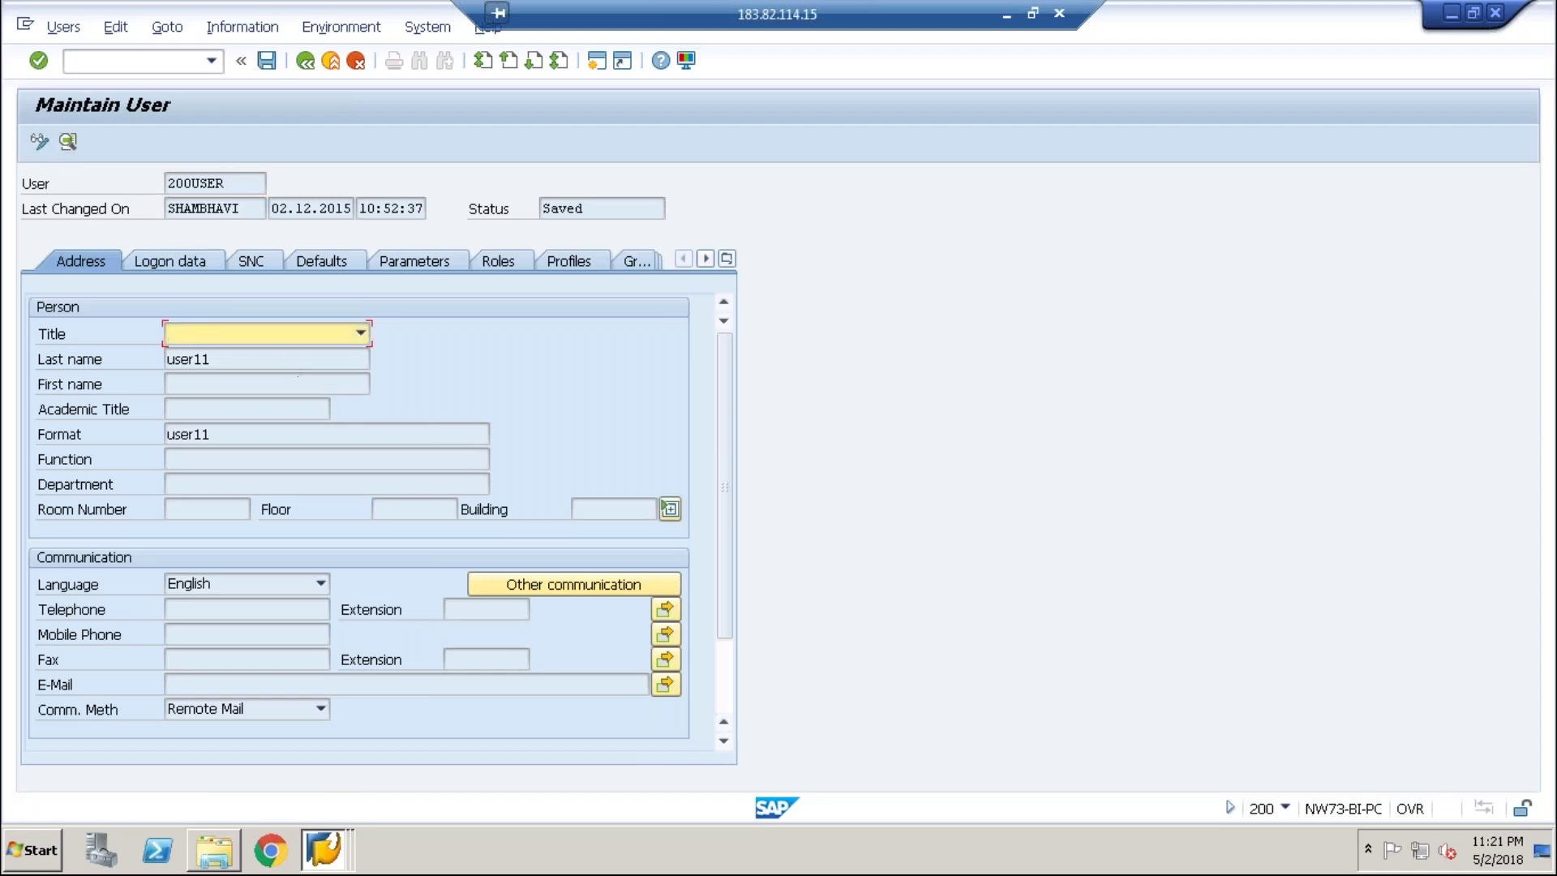
pyautogui.click(306, 62)
pyautogui.click(337, 847)
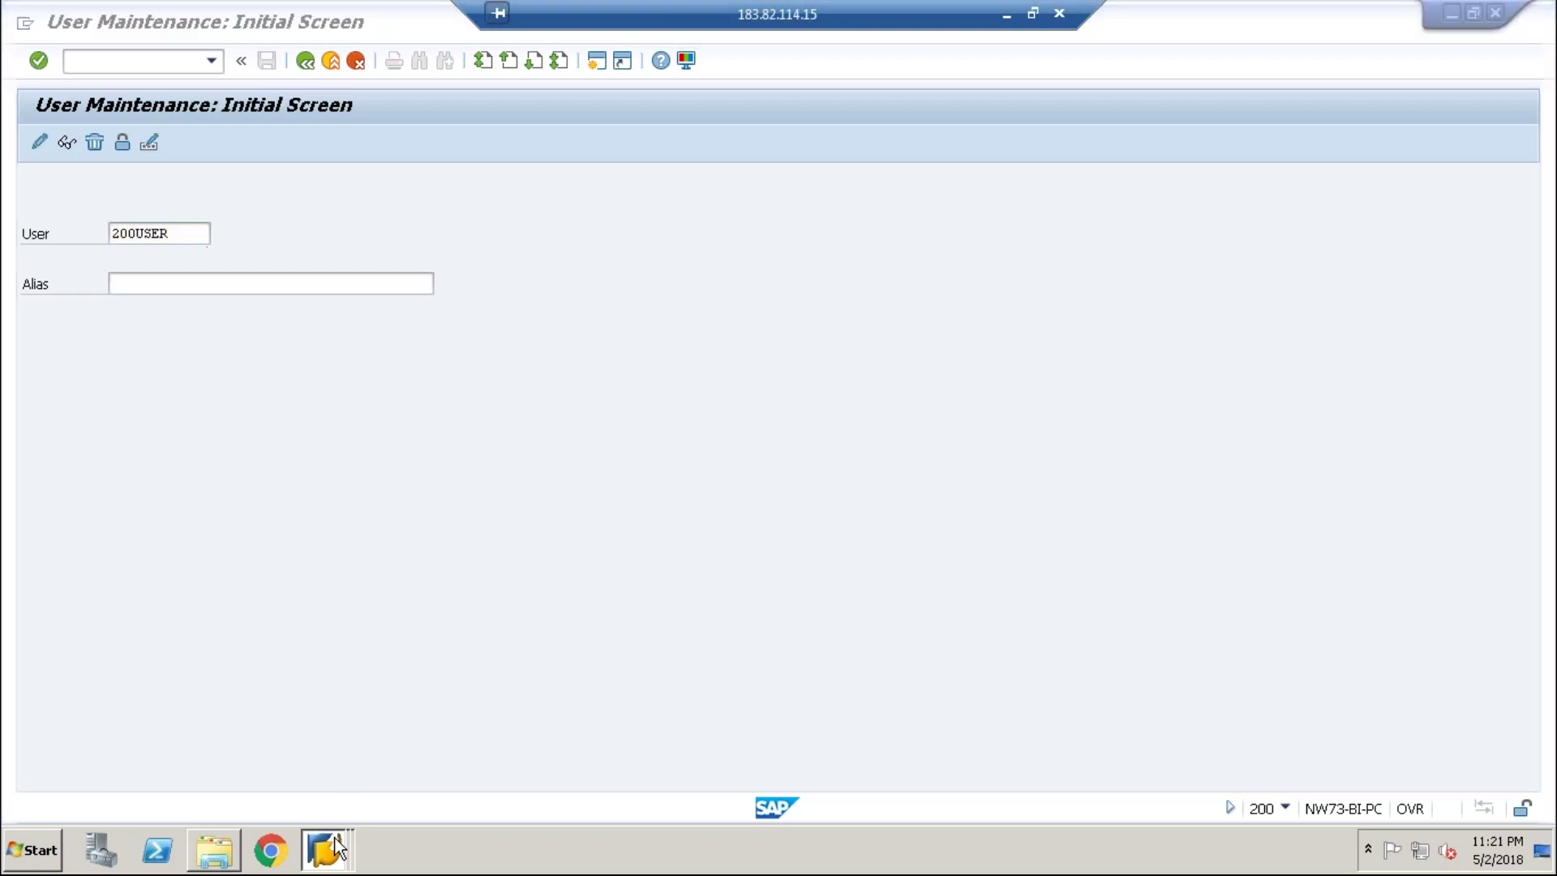
pyautogui.click(342, 771)
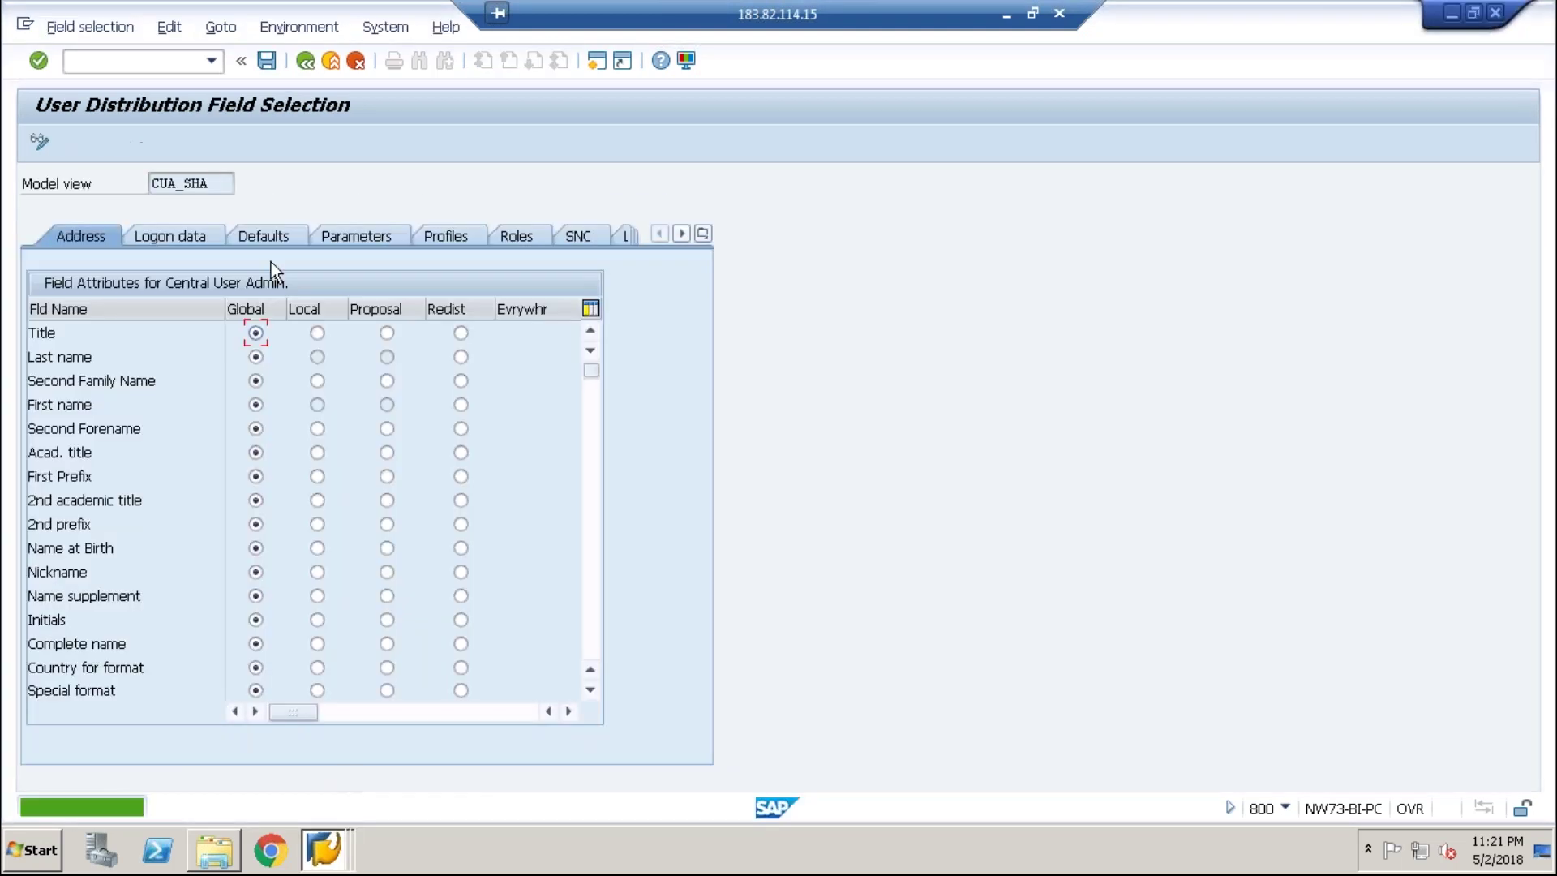
# - Set the CUA_SHA Initial password field to Global and save the field selection
pyautogui.click(266, 64)
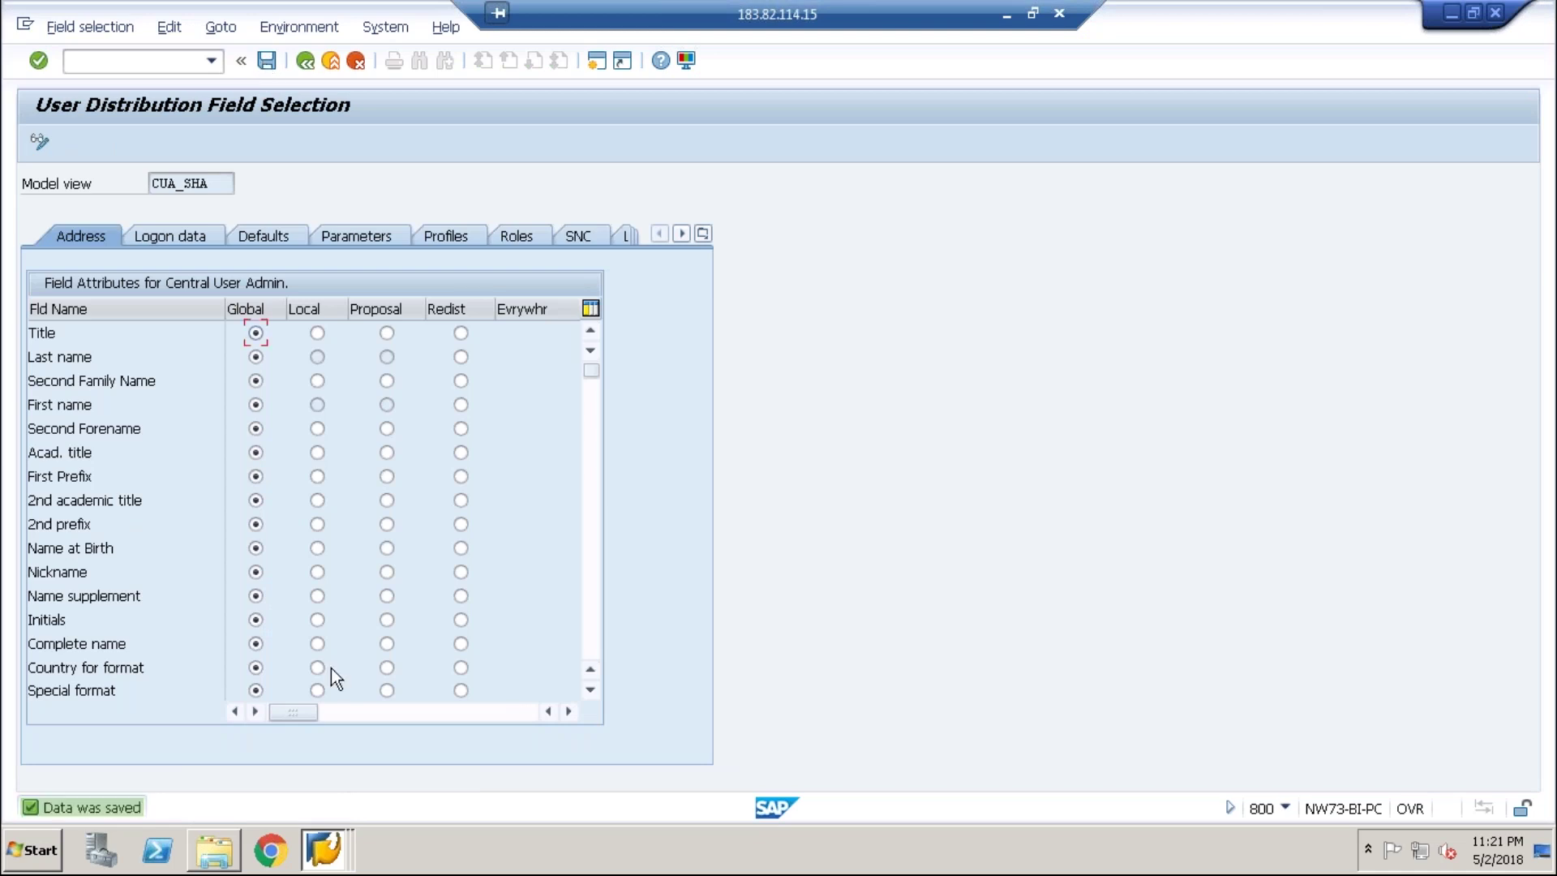
pyautogui.click(323, 851)
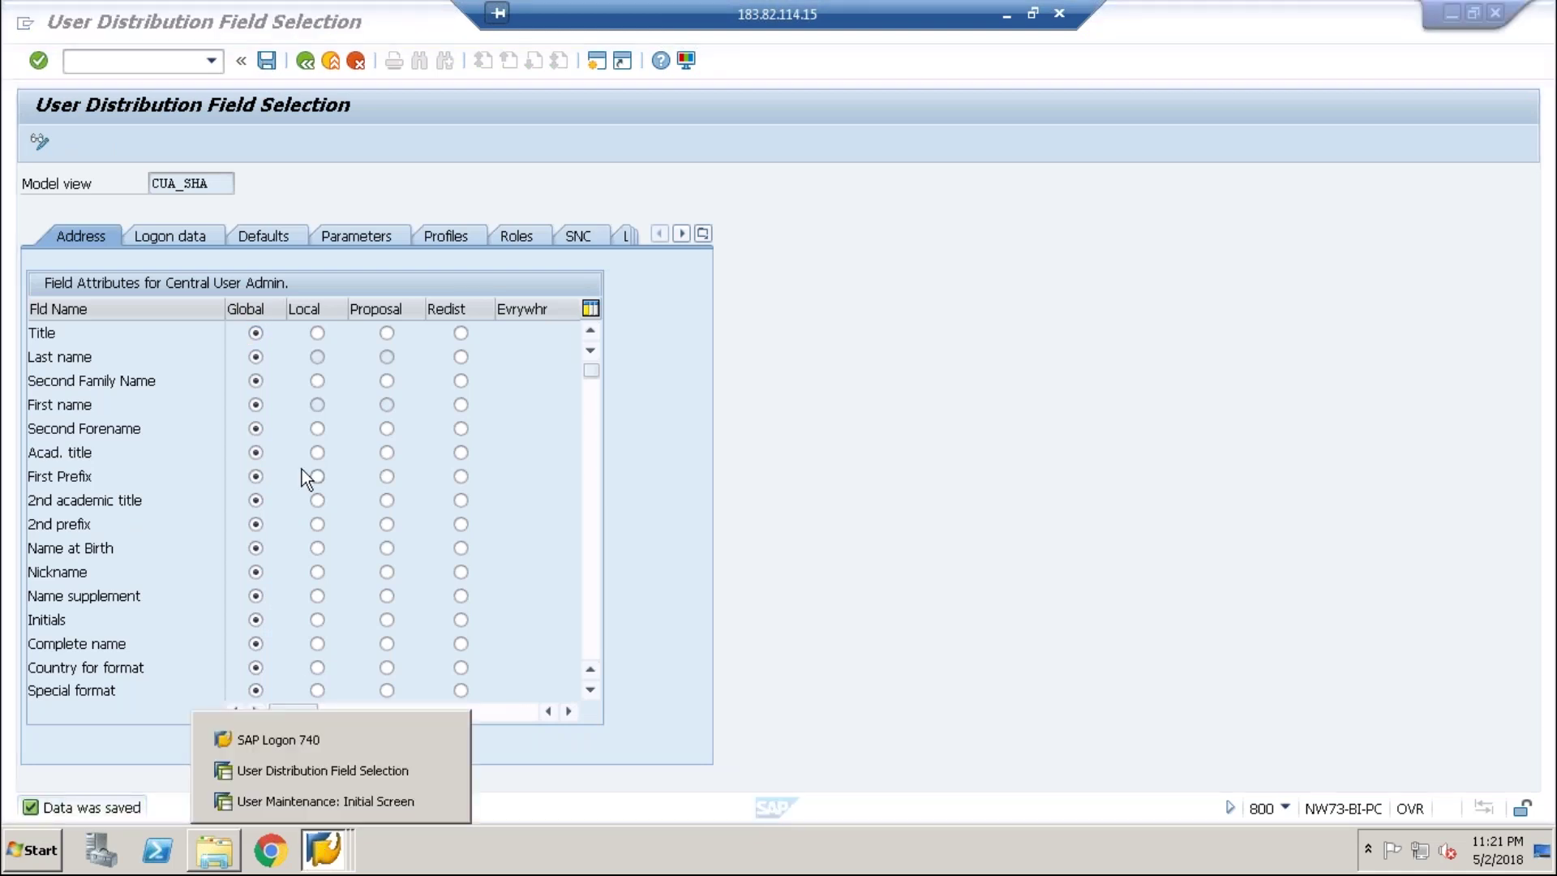
pyautogui.click(198, 235)
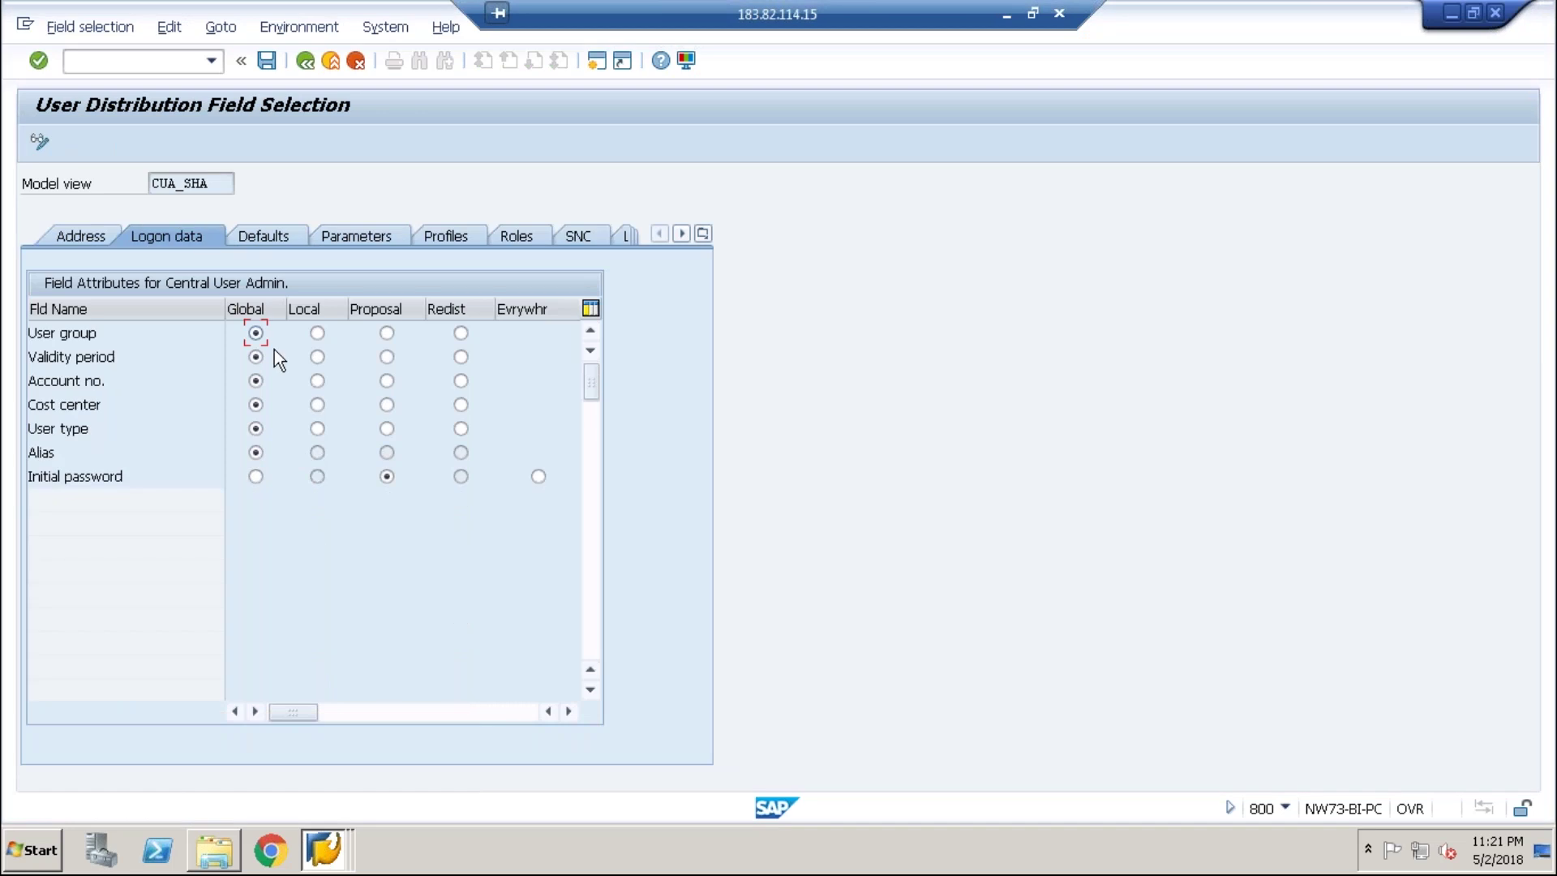
pyautogui.click(257, 476)
pyautogui.click(267, 60)
# - Leave change mode on the field selection and bring up the SAP window list
pyautogui.click(341, 867)
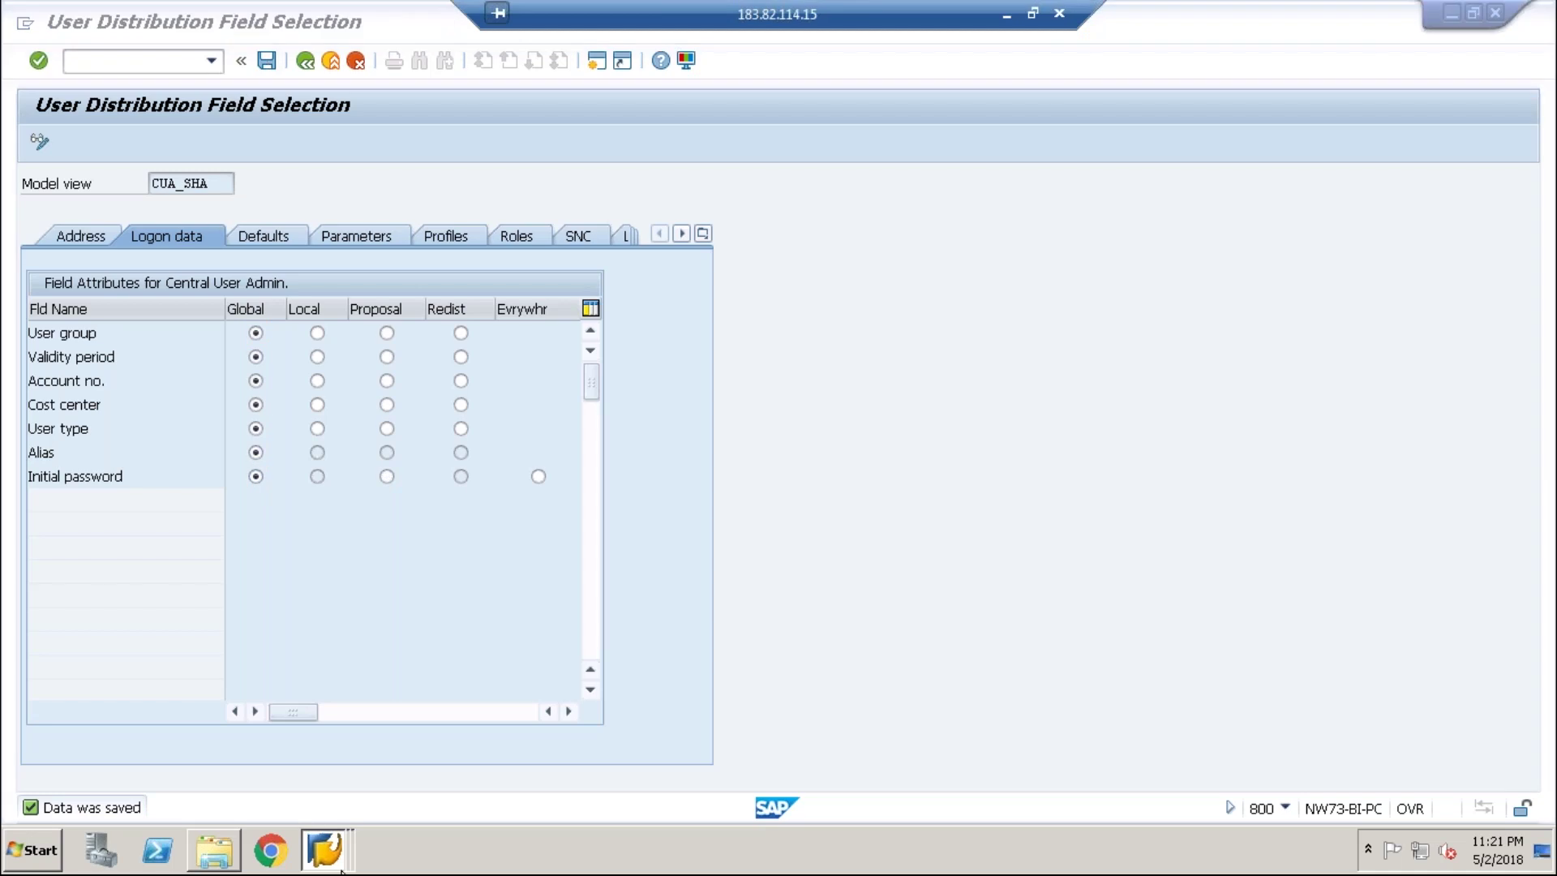
pyautogui.click(339, 767)
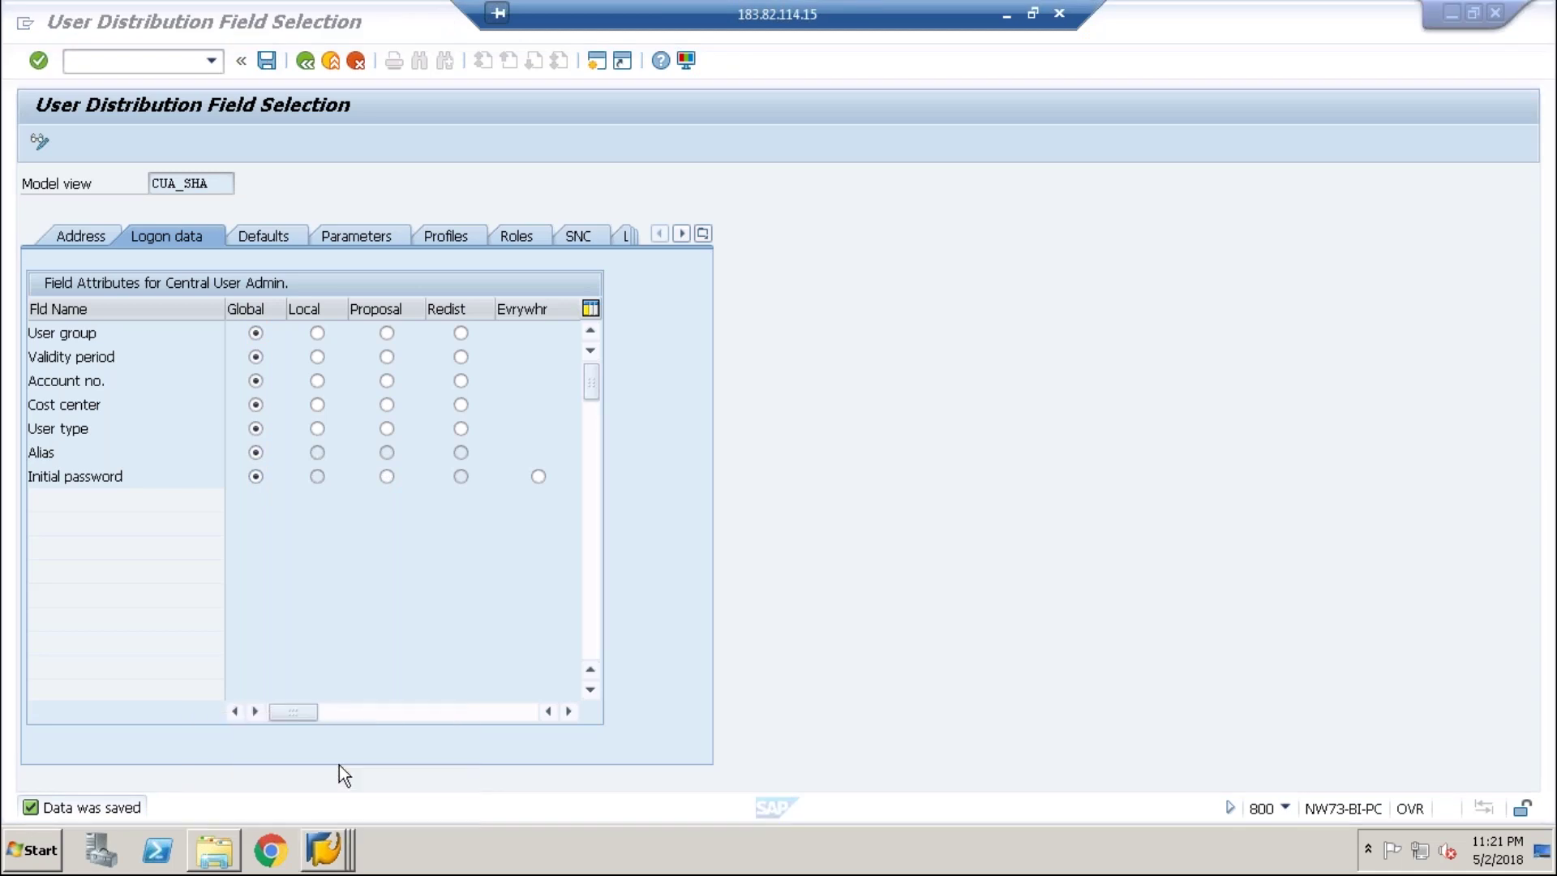
pyautogui.click(305, 62)
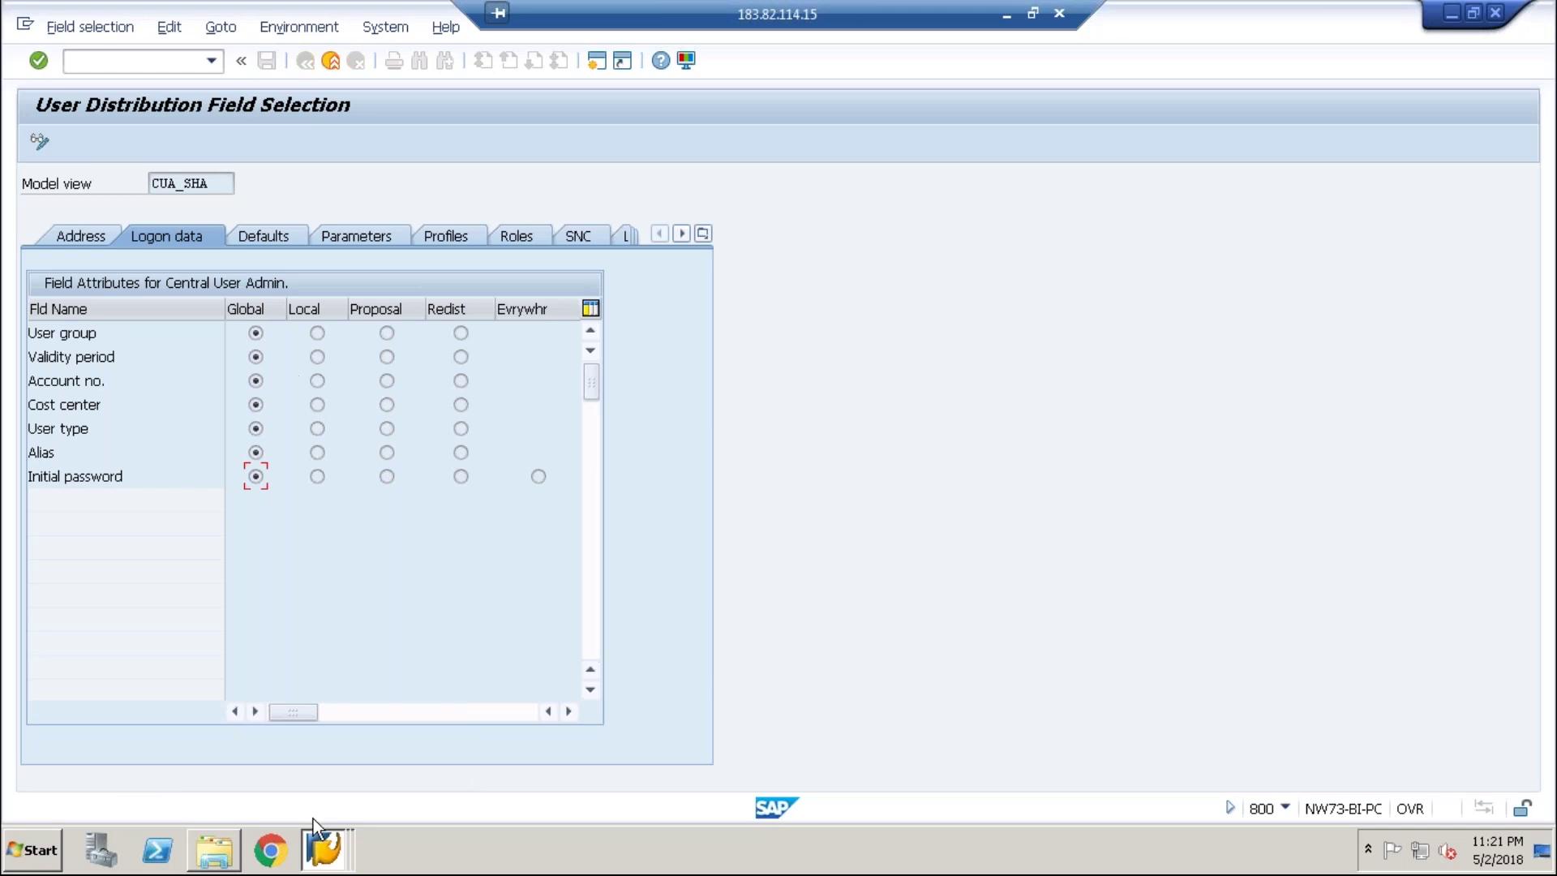
pyautogui.click(323, 848)
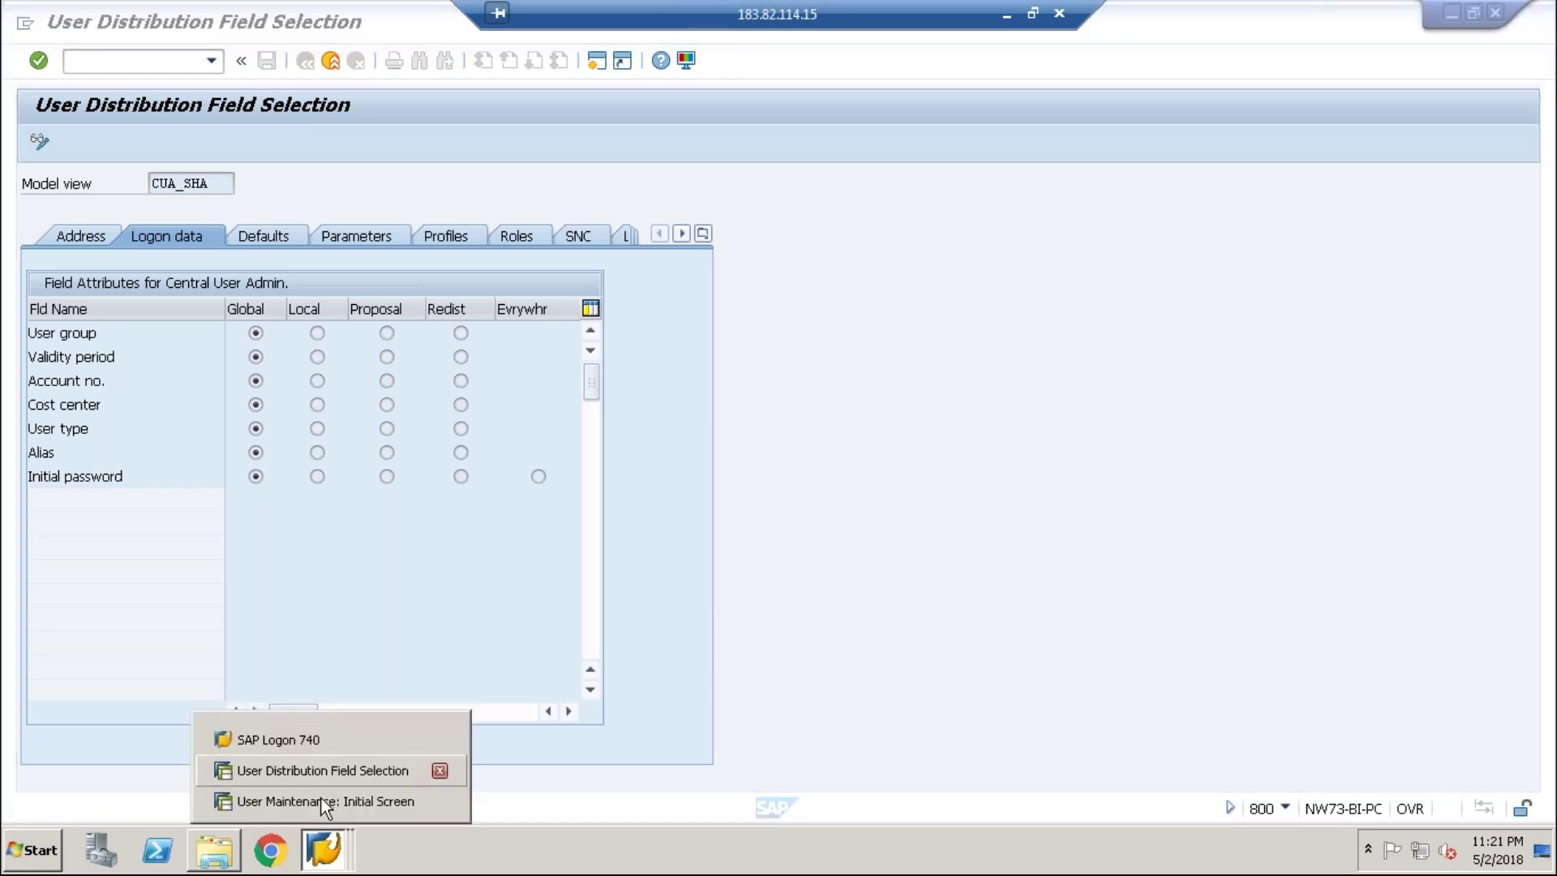
# - Run SU01 in the user maintenance window and display user 200USER
pyautogui.click(319, 801)
pyautogui.click(303, 62)
pyautogui.write('su01')
pyautogui.press('Return')
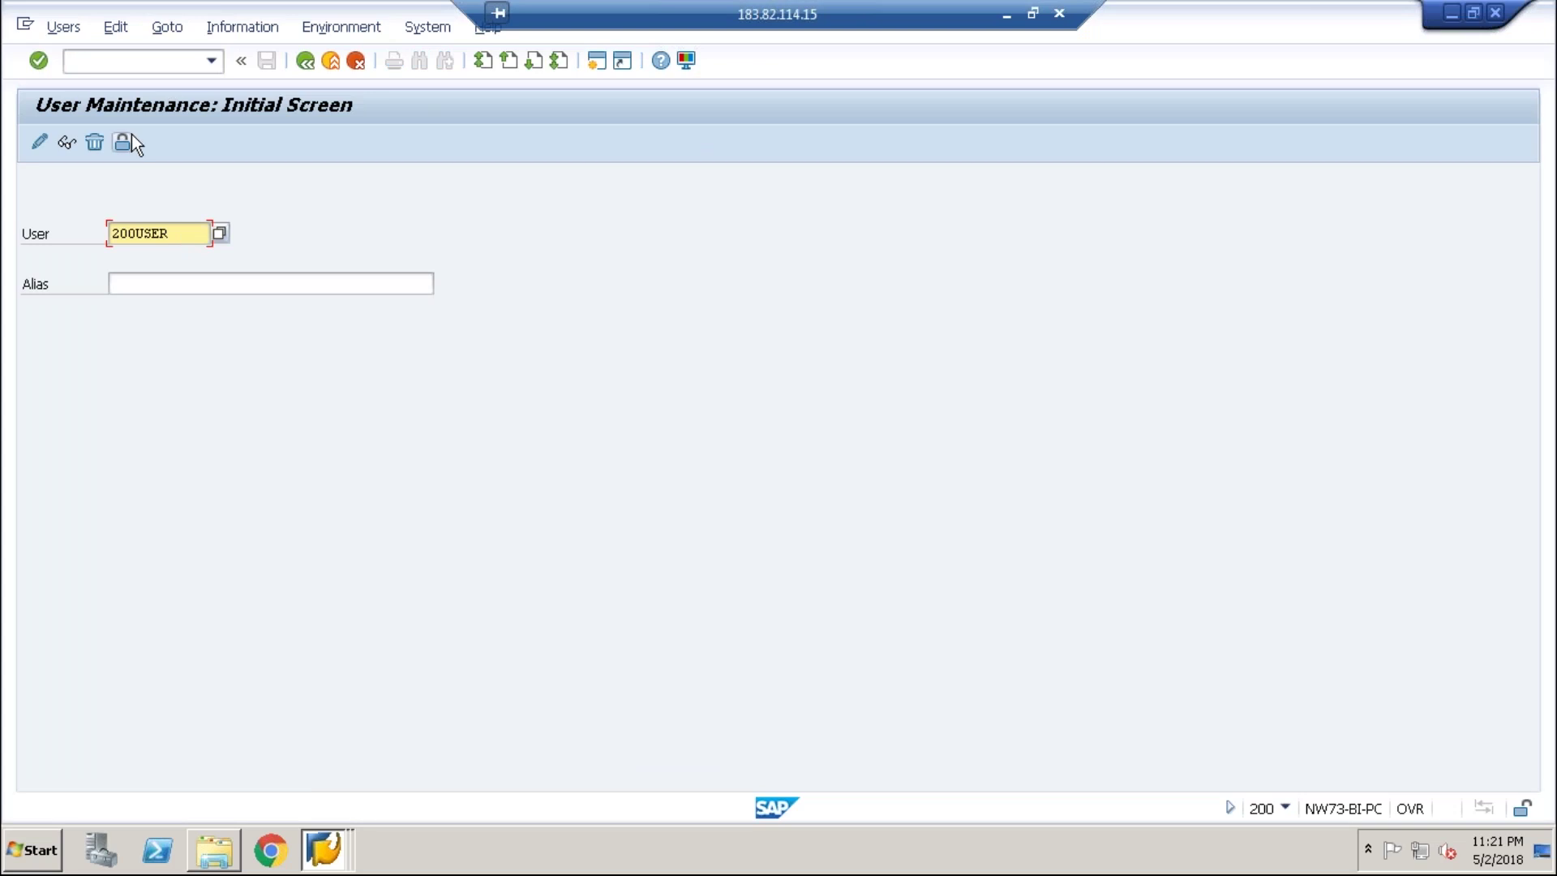
pyautogui.click(50, 142)
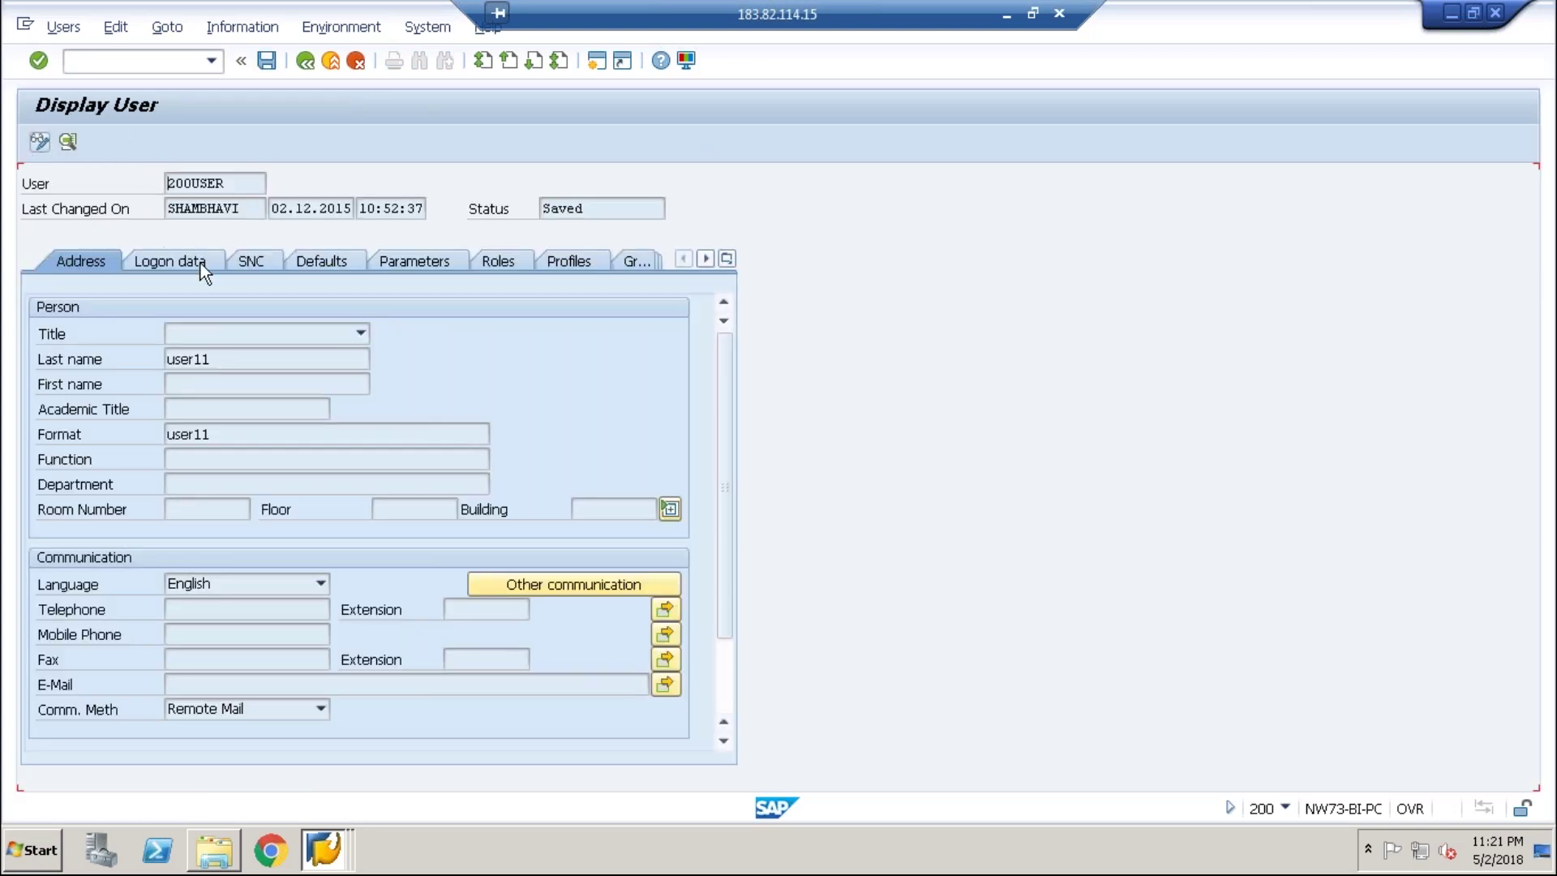
# - Put 200USER into change mode, leaving the title unchanged
pyautogui.click(360, 333)
pyautogui.press('Down')
pyautogui.press('Down')
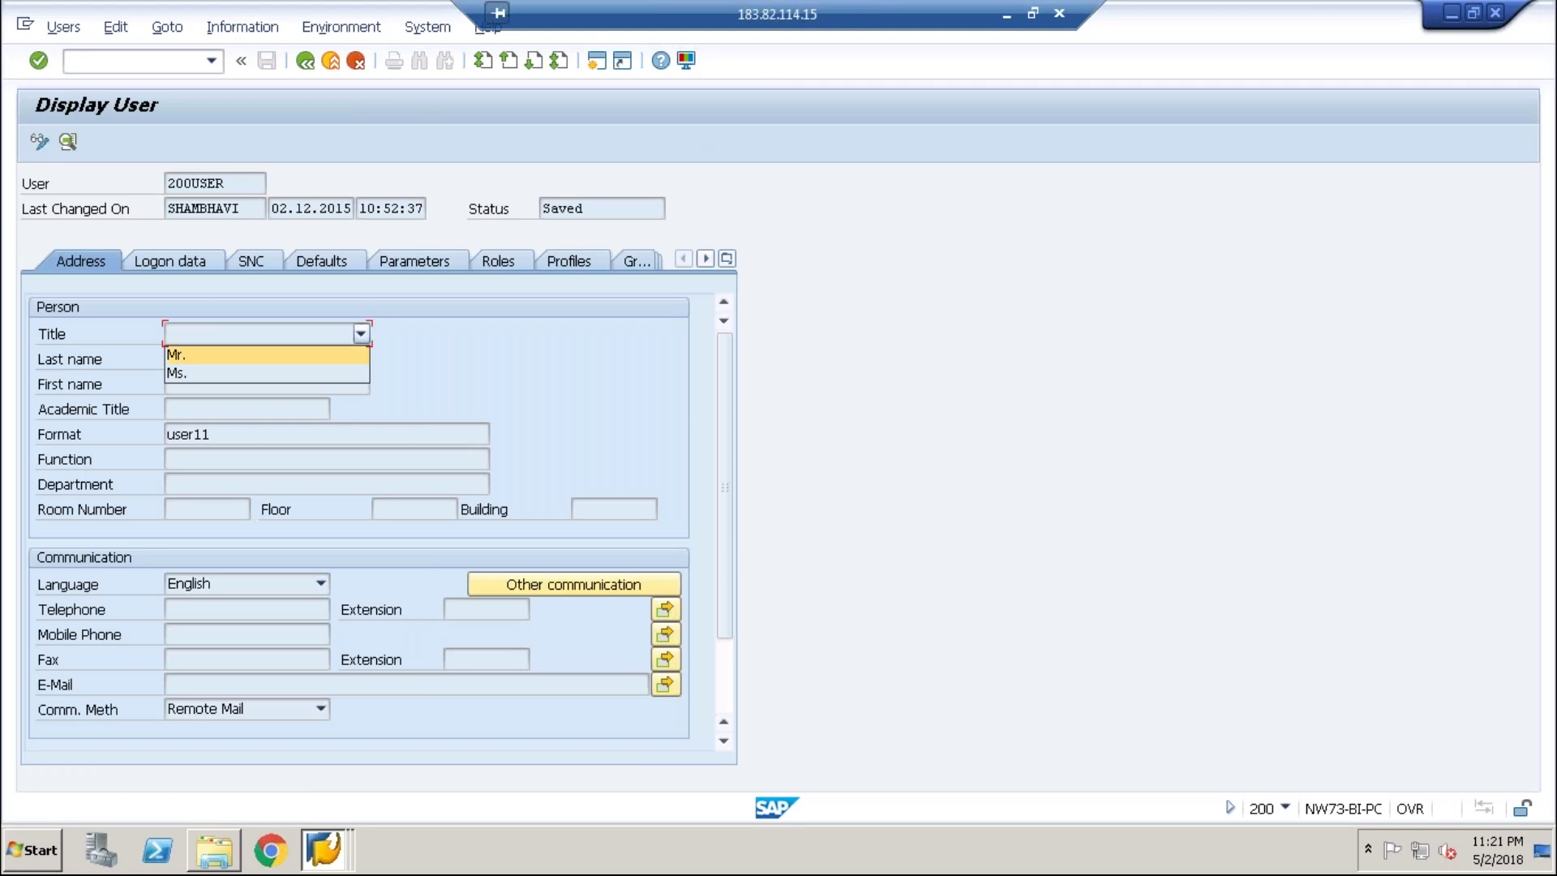
pyautogui.hotkey('alt', 'u')
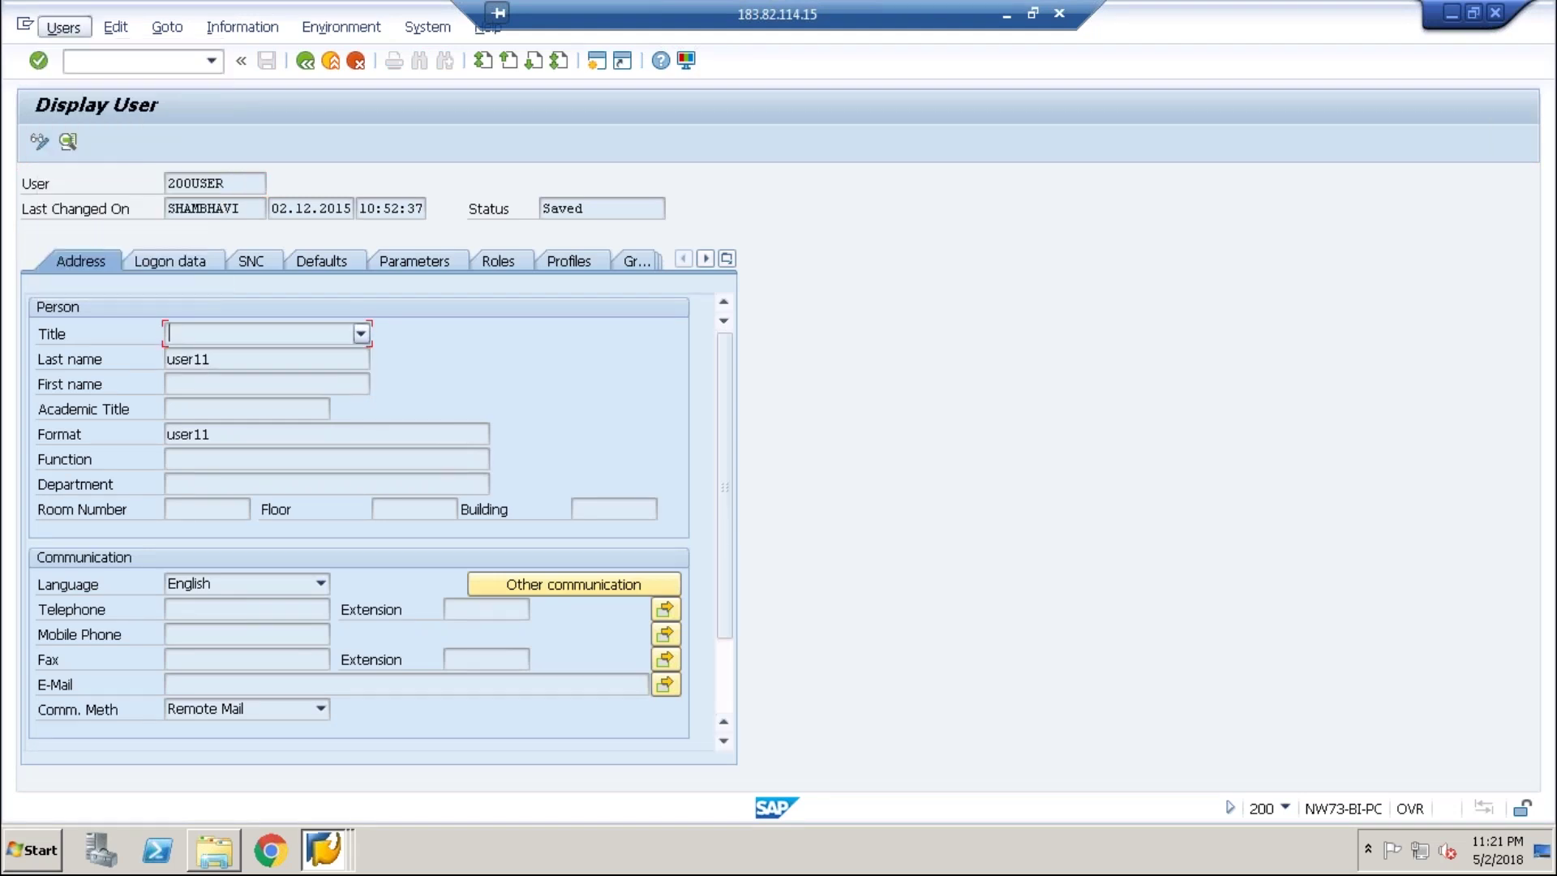
pyautogui.press('Escape')
pyautogui.click(41, 143)
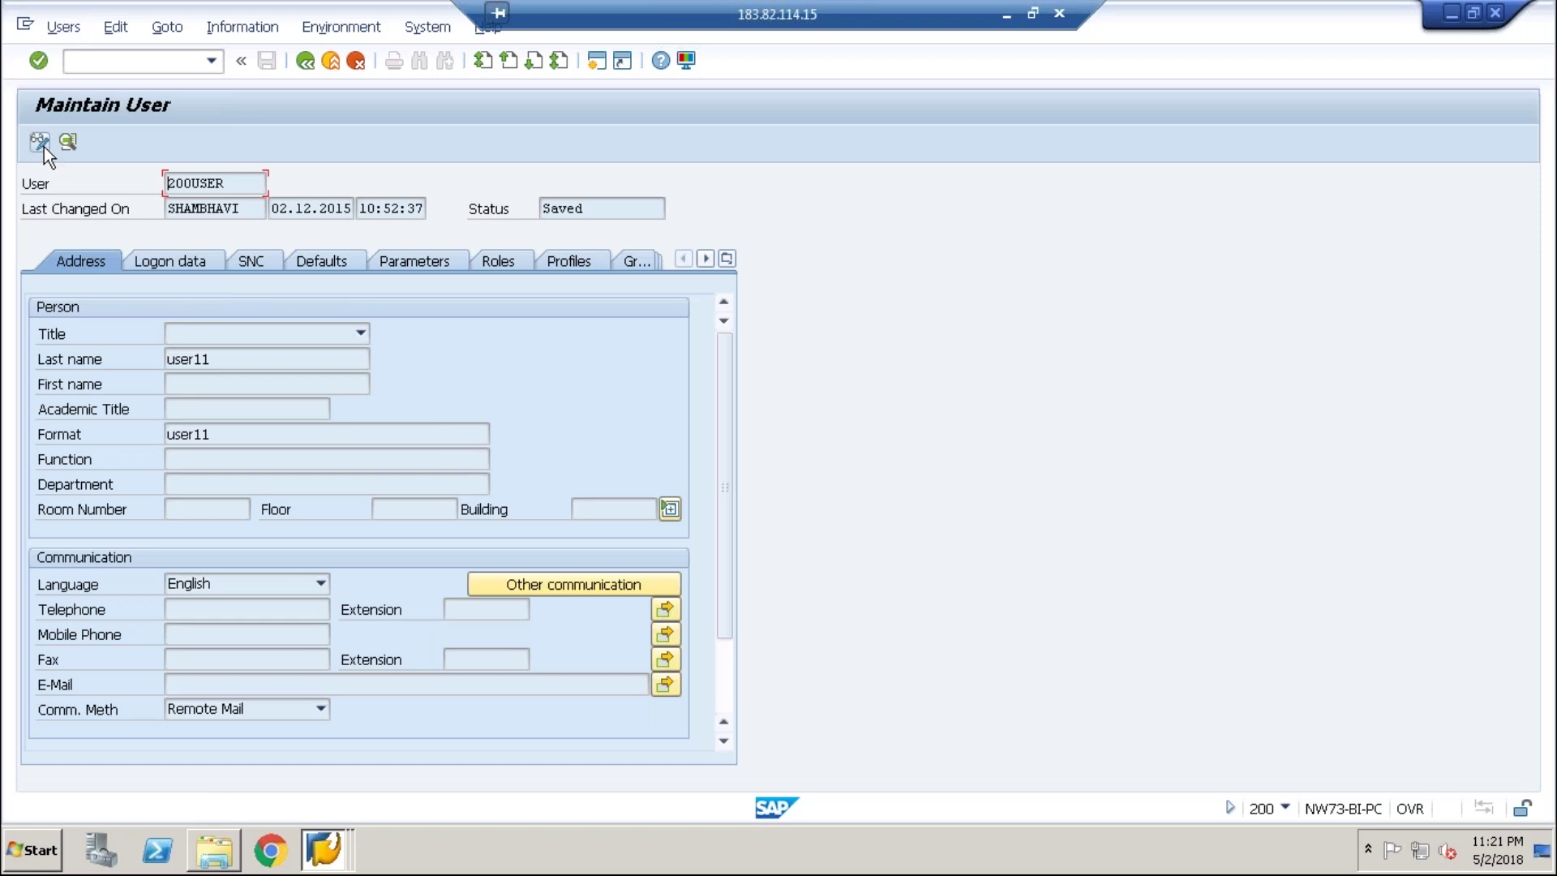
pyautogui.click(361, 334)
pyautogui.press('Escape')
# - Check 200USER's Logon data, Roles and Profiles tabs, confirming no profiles are assigned
pyautogui.click(175, 261)
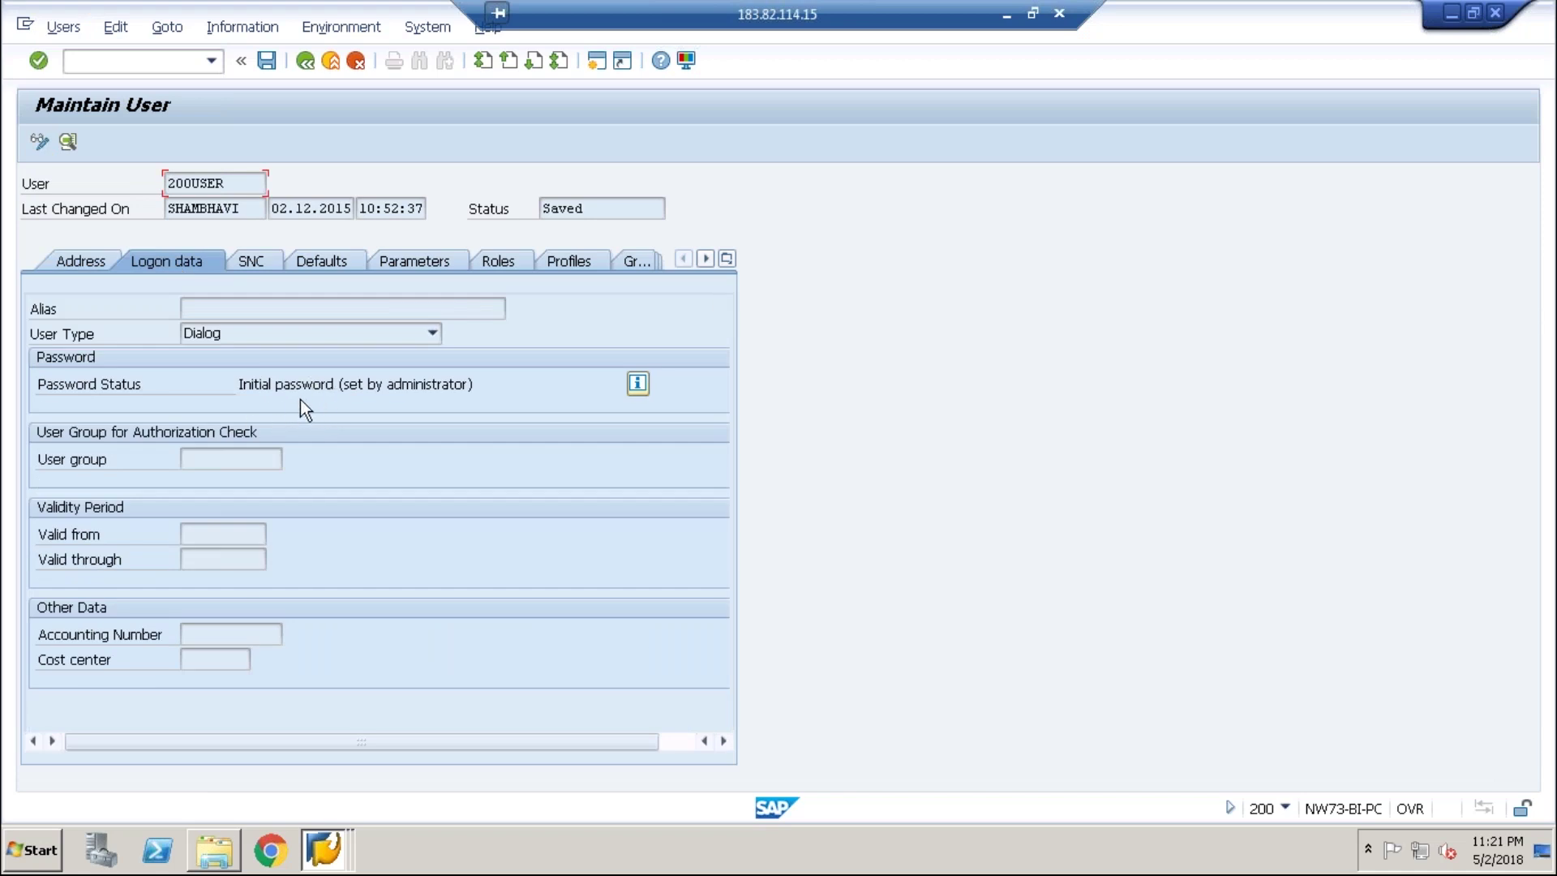
pyautogui.click(491, 255)
pyautogui.click(567, 265)
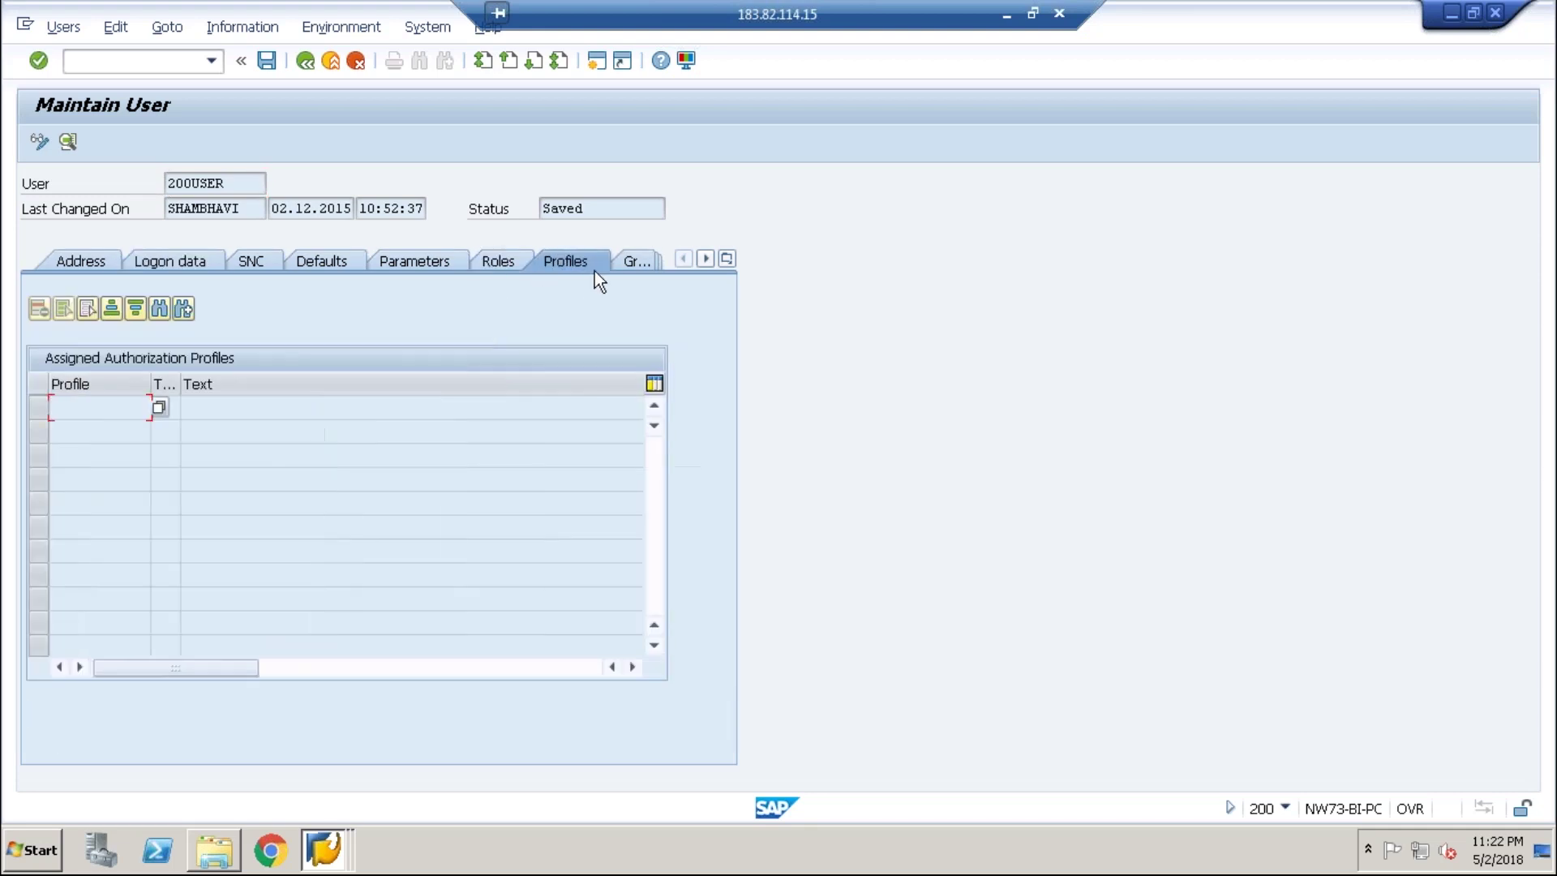
pyautogui.click(323, 848)
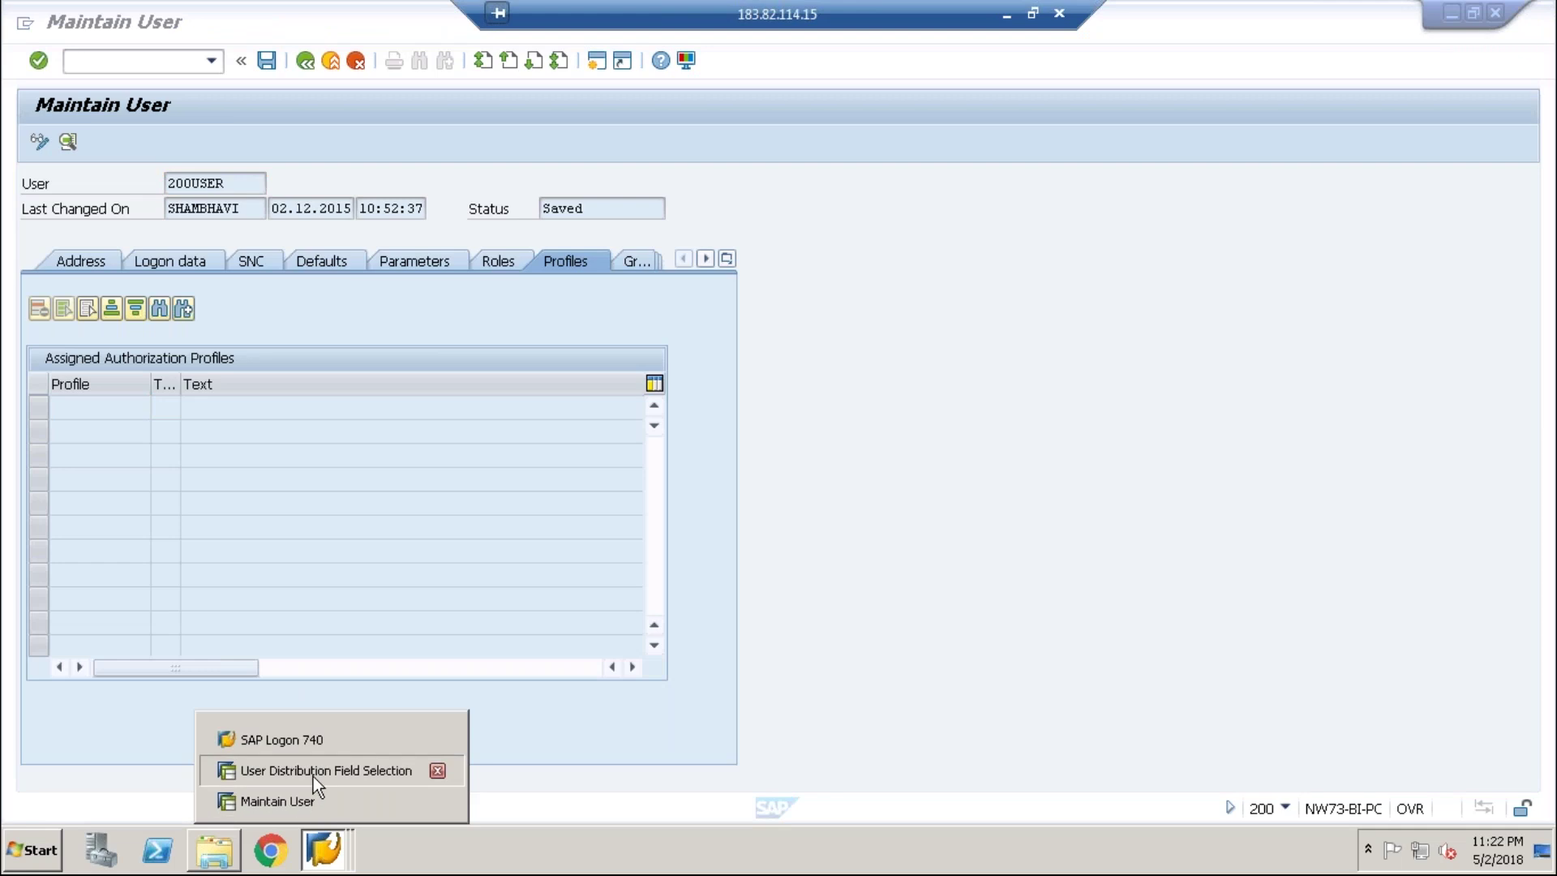
# - Confirm Role Assignment, Reference user and Auth. profiles are Global on CUA_SHA, save, and exit
pyautogui.click(313, 771)
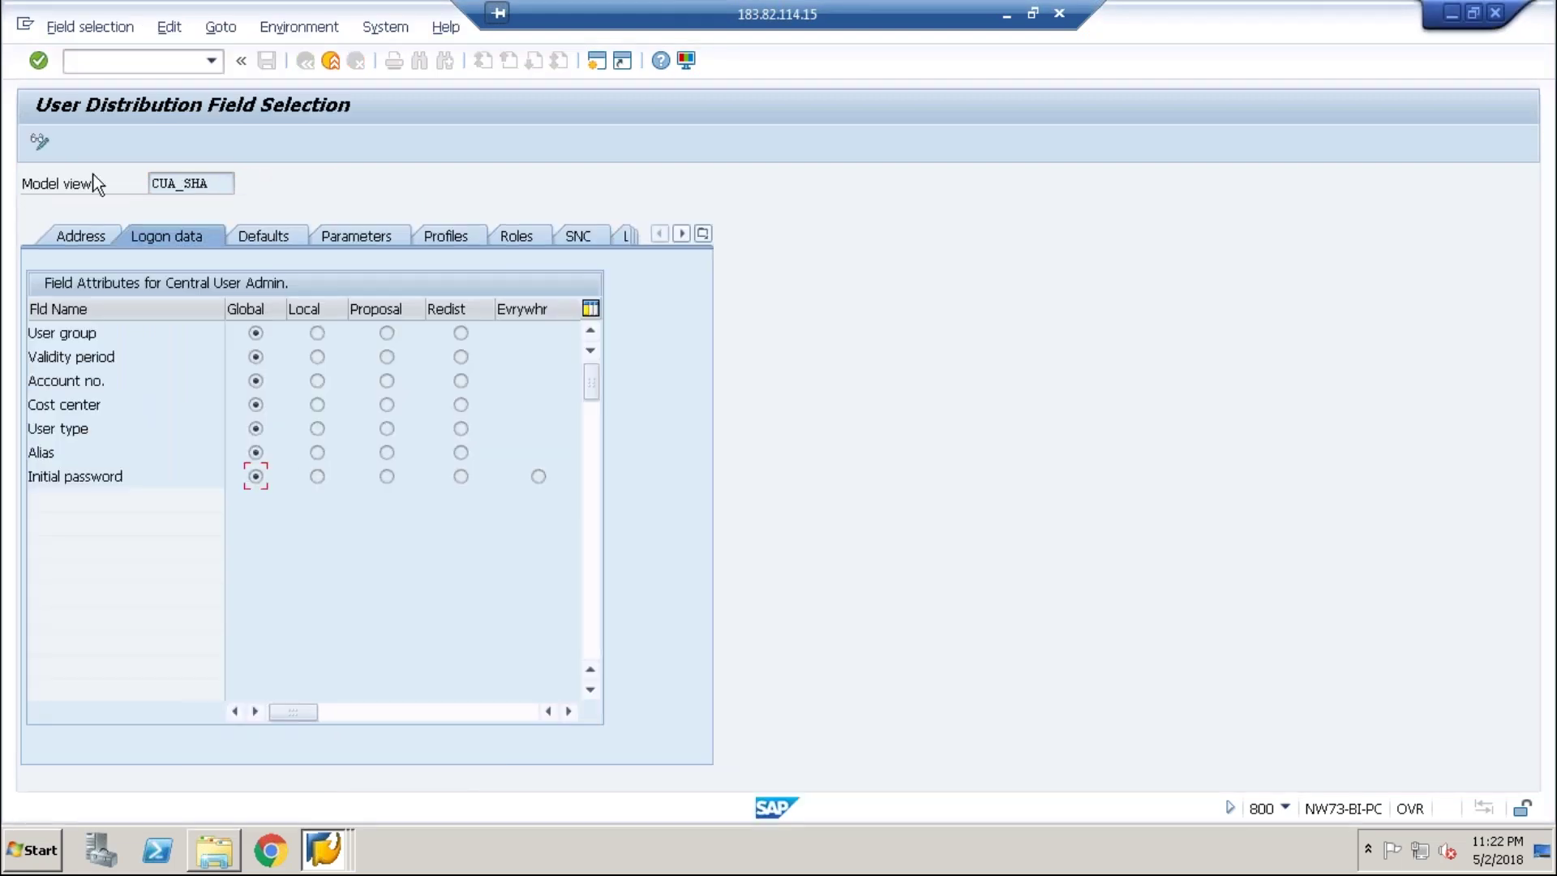
pyautogui.click(39, 142)
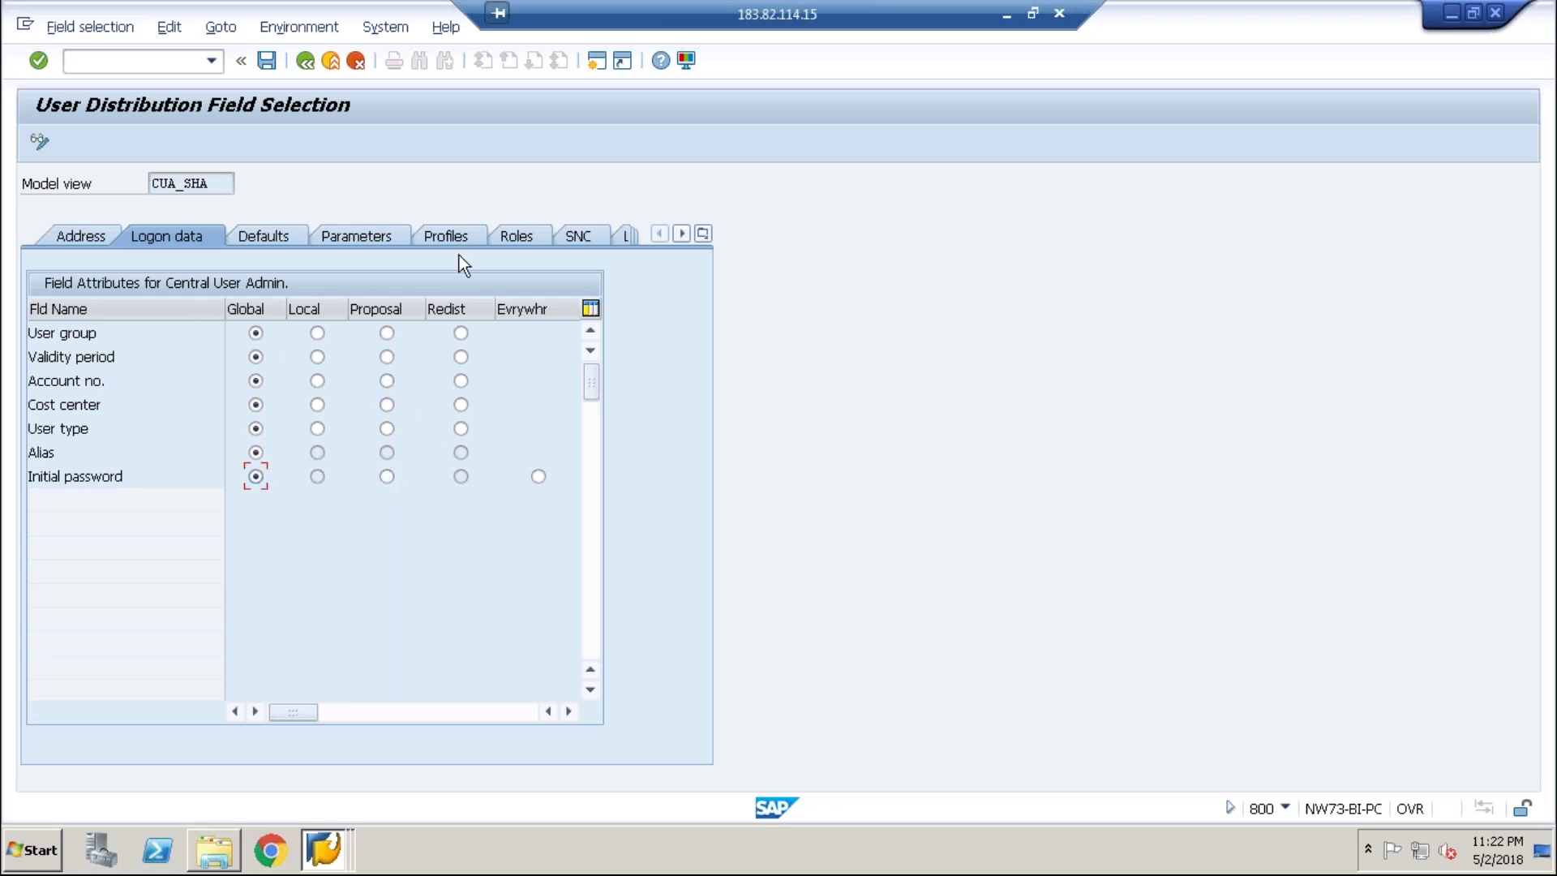
pyautogui.click(517, 238)
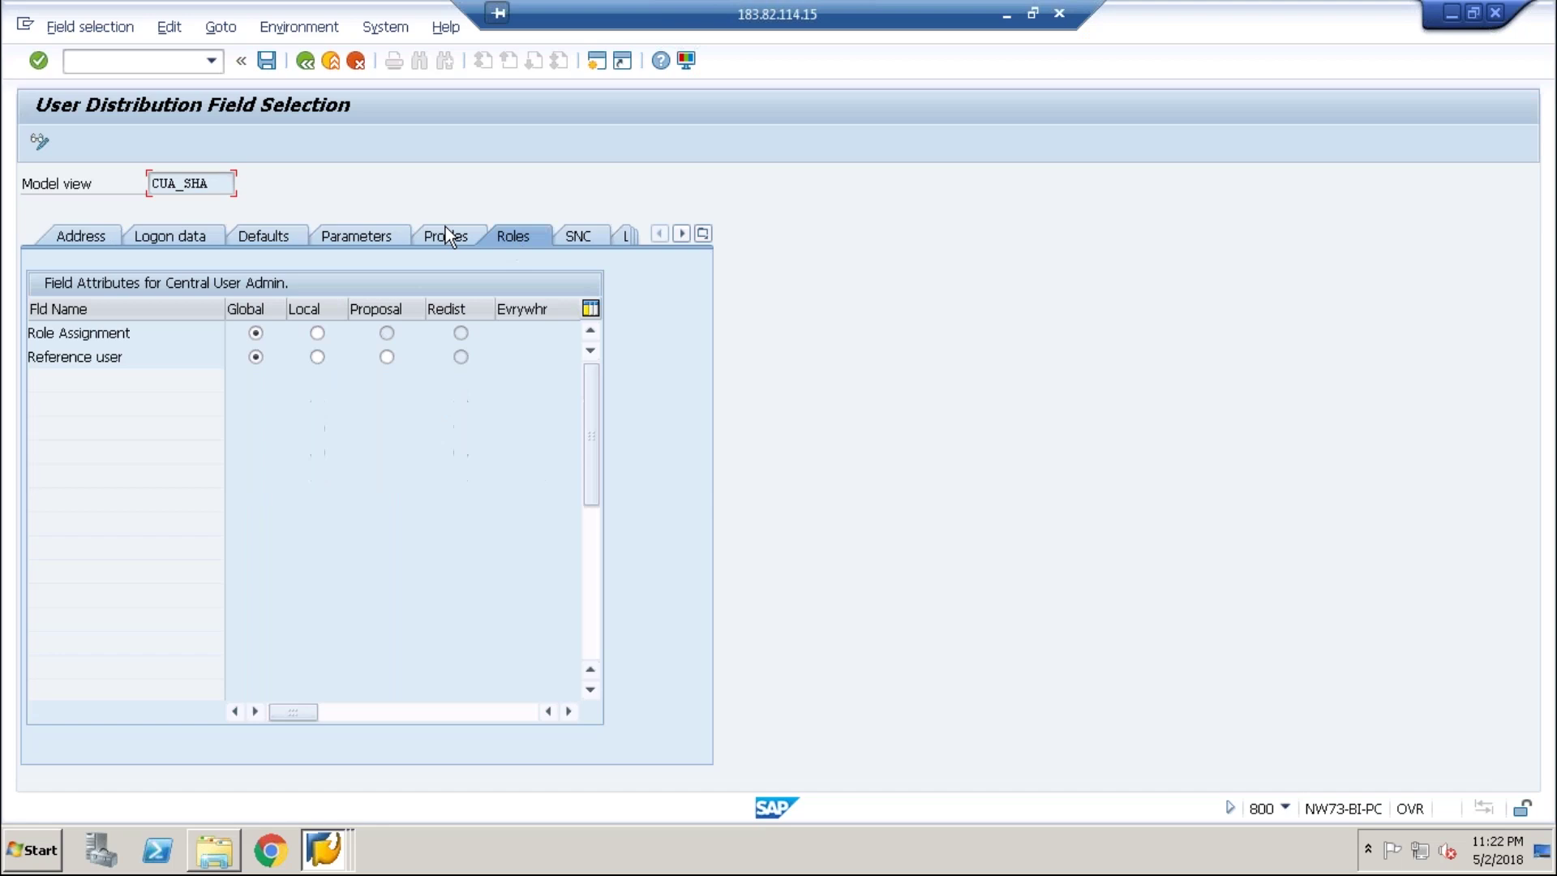
pyautogui.click(427, 231)
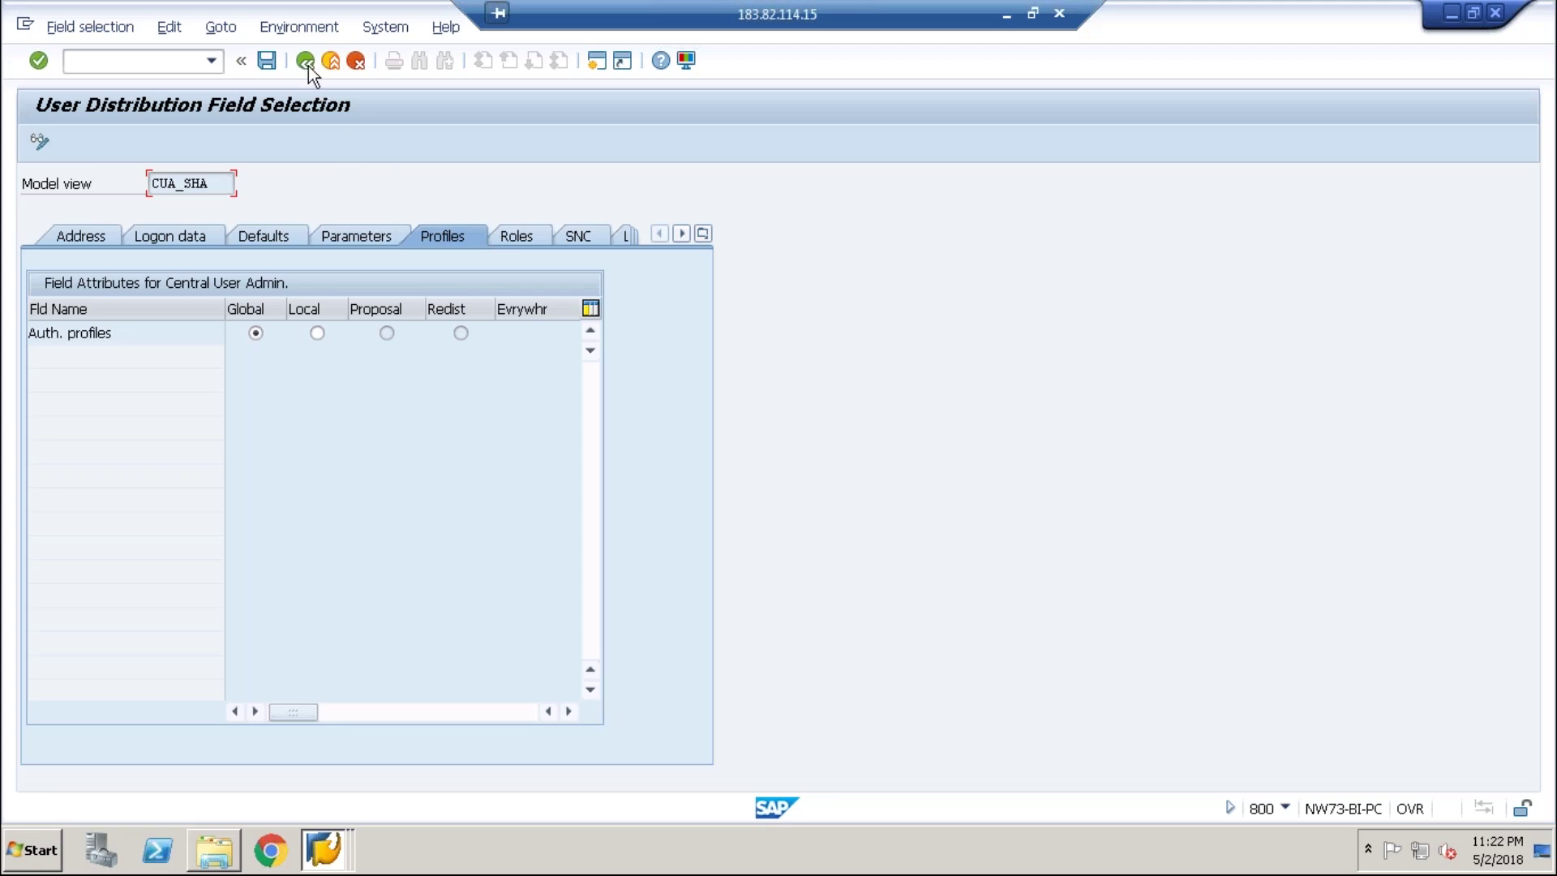
pyautogui.click(266, 61)
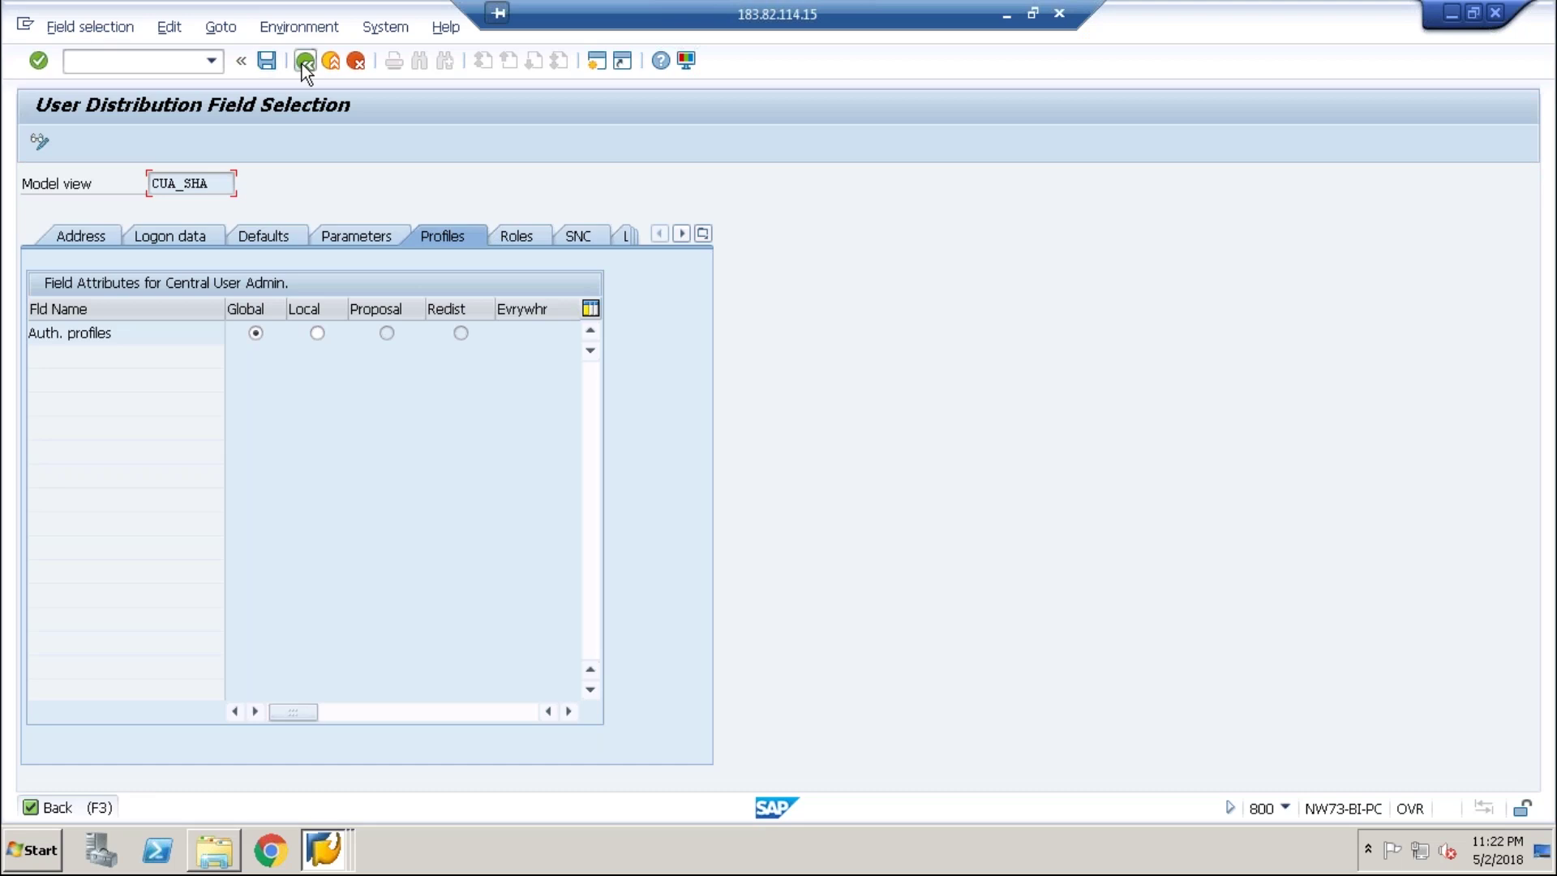
pyautogui.click(304, 62)
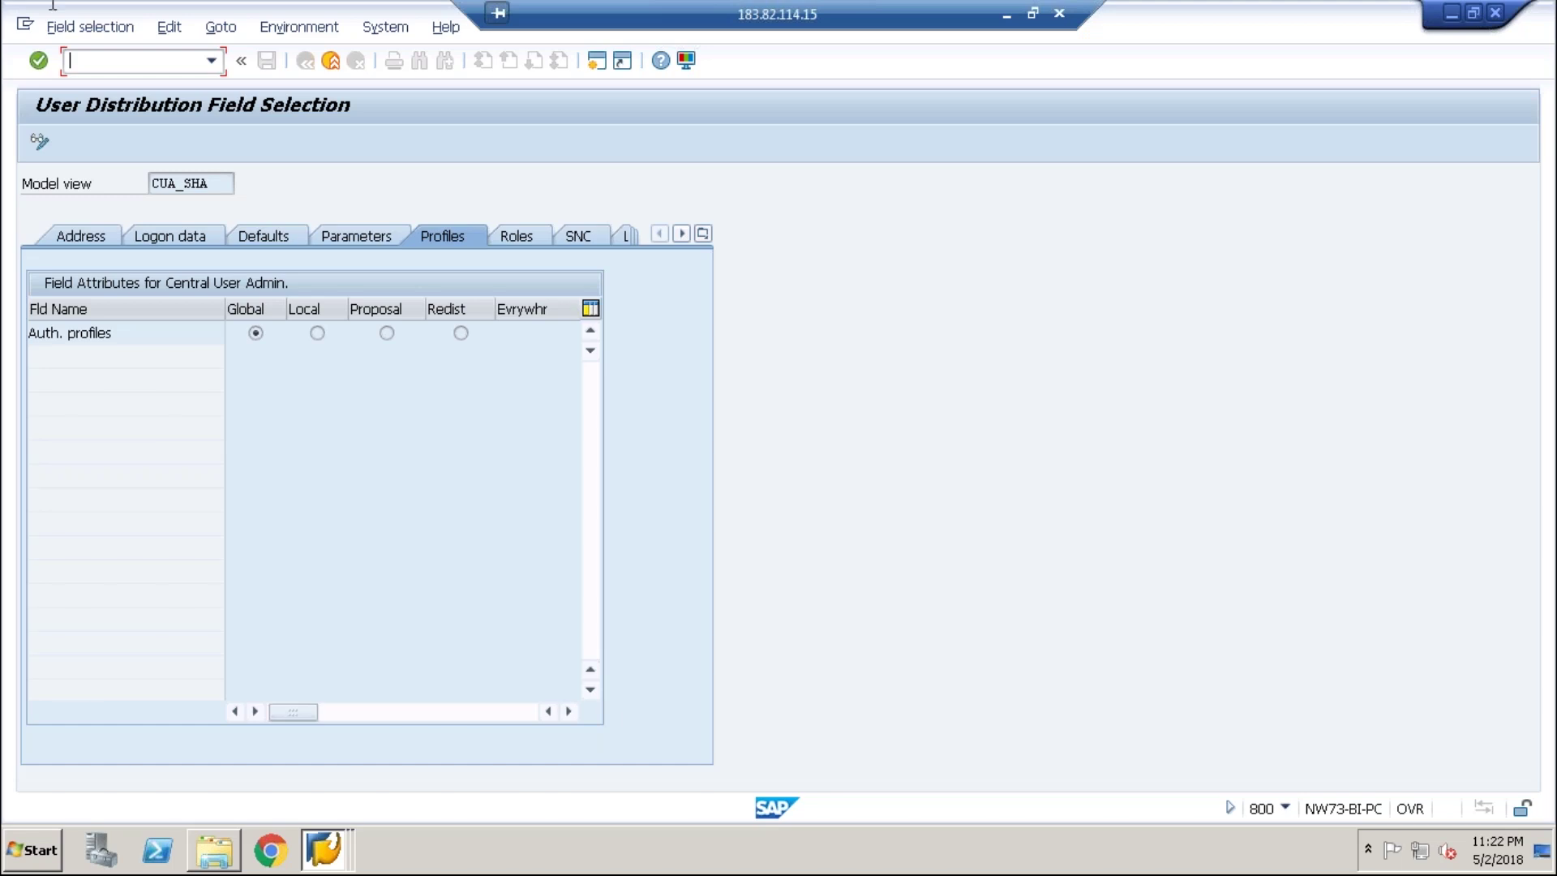
# - Run /nscug and open the EC5CLNT200 user list showing 133 new users
pyautogui.write('/nscug')
pyautogui.press('Return')
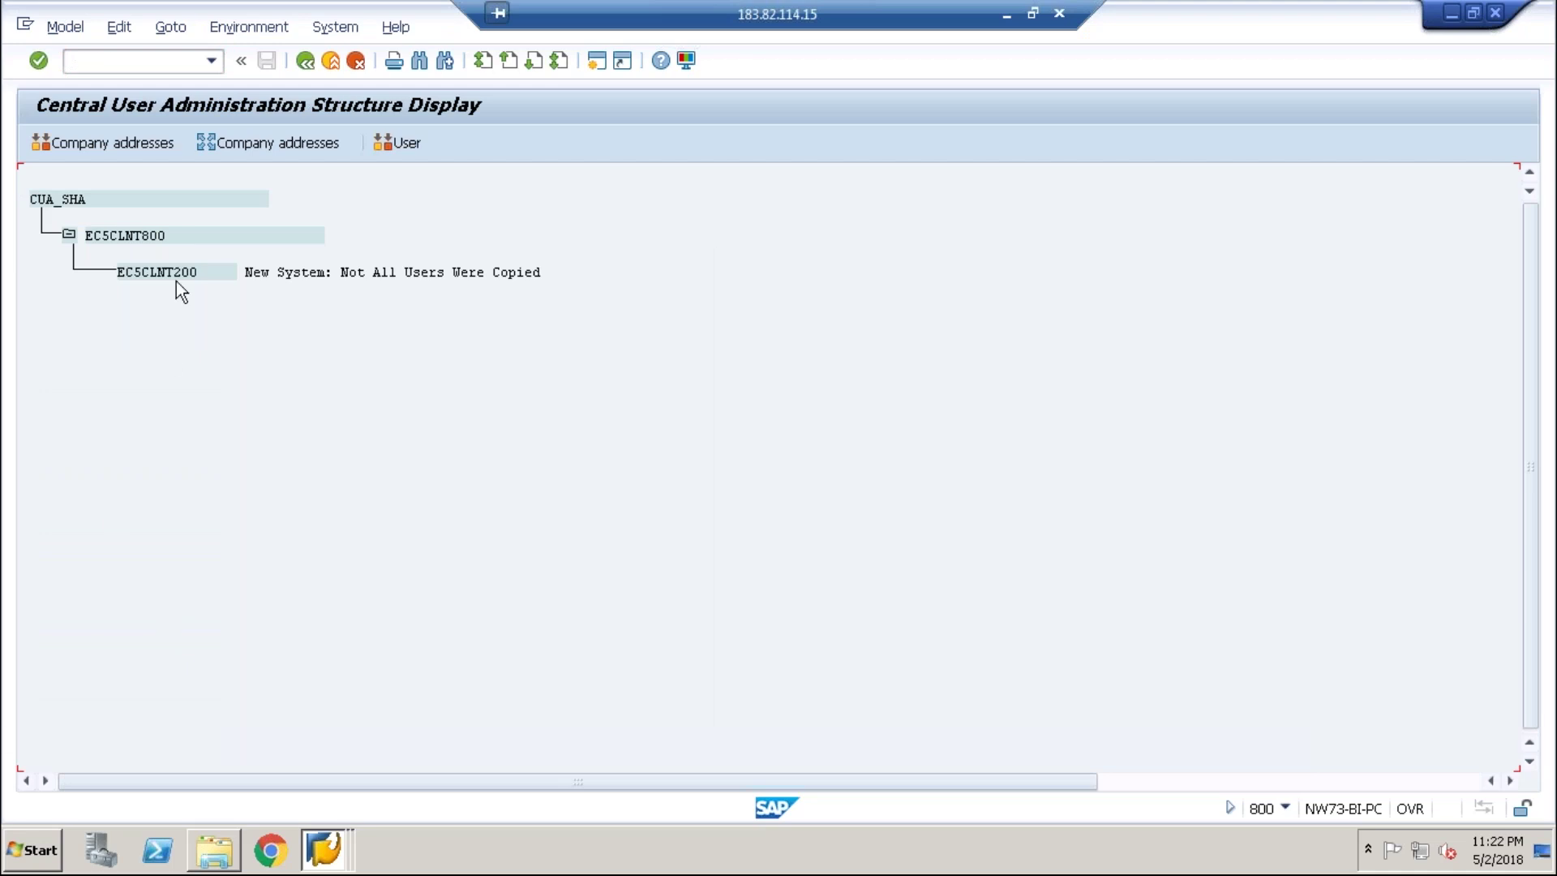
pyautogui.click(407, 152)
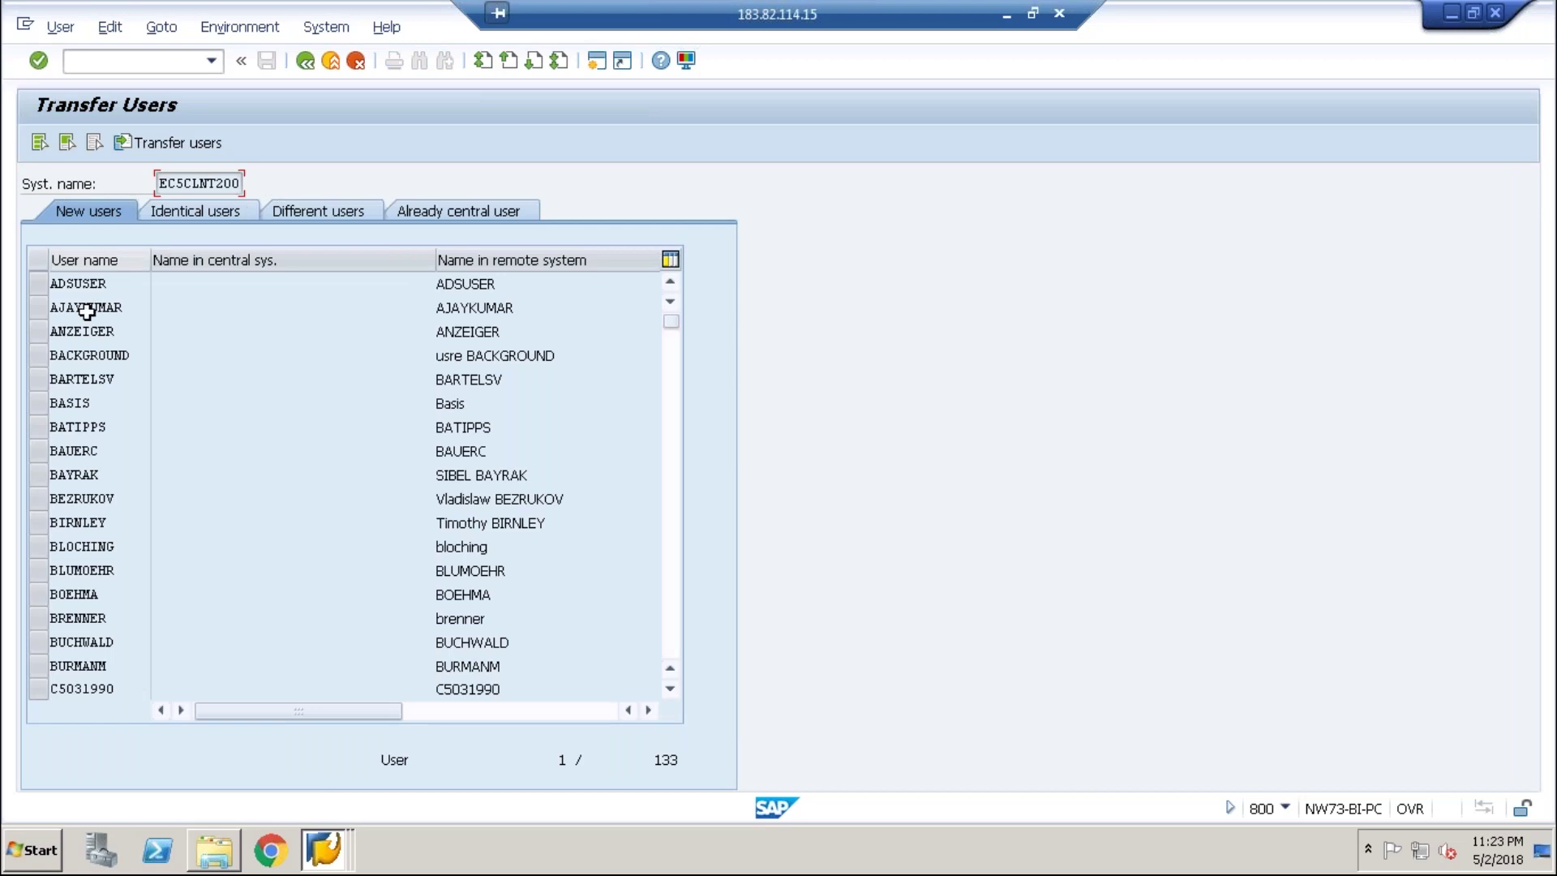
pyautogui.click(42, 407)
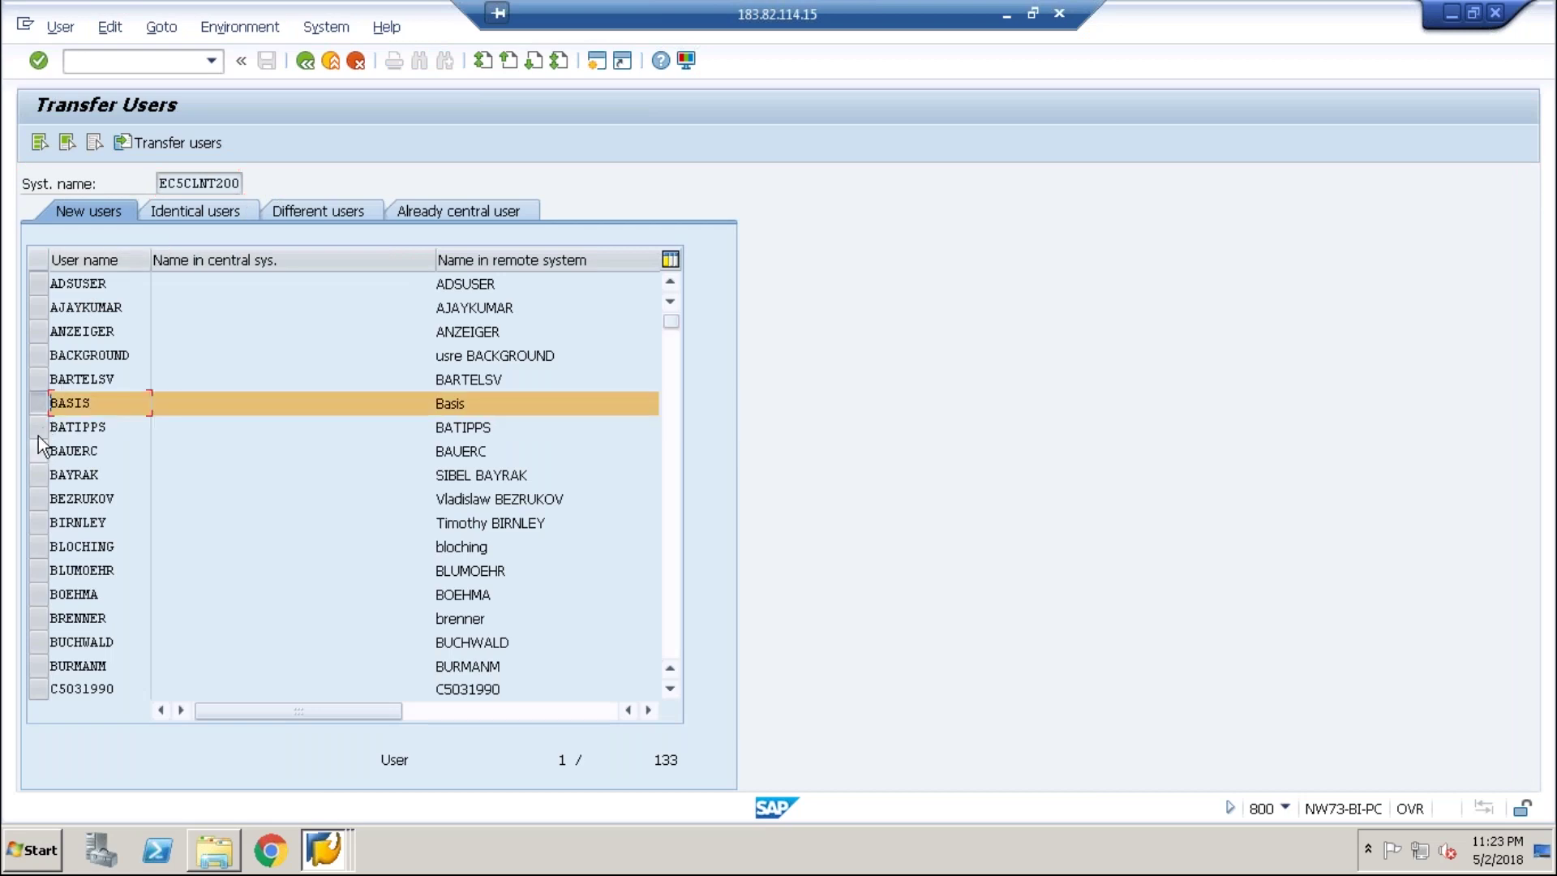
pyautogui.click(39, 355)
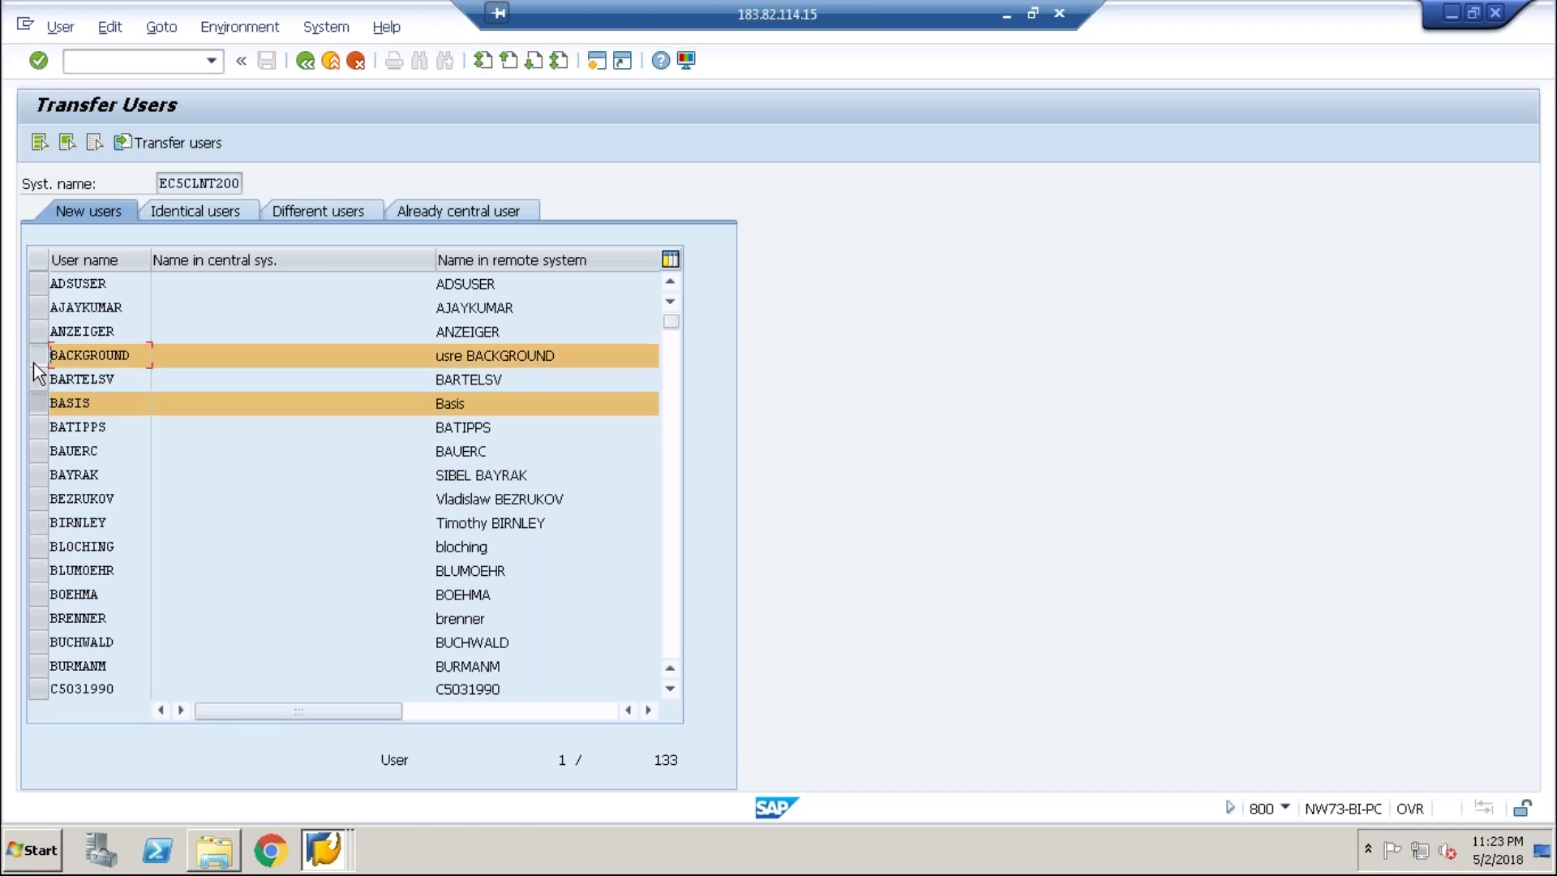
pyautogui.click(38, 308)
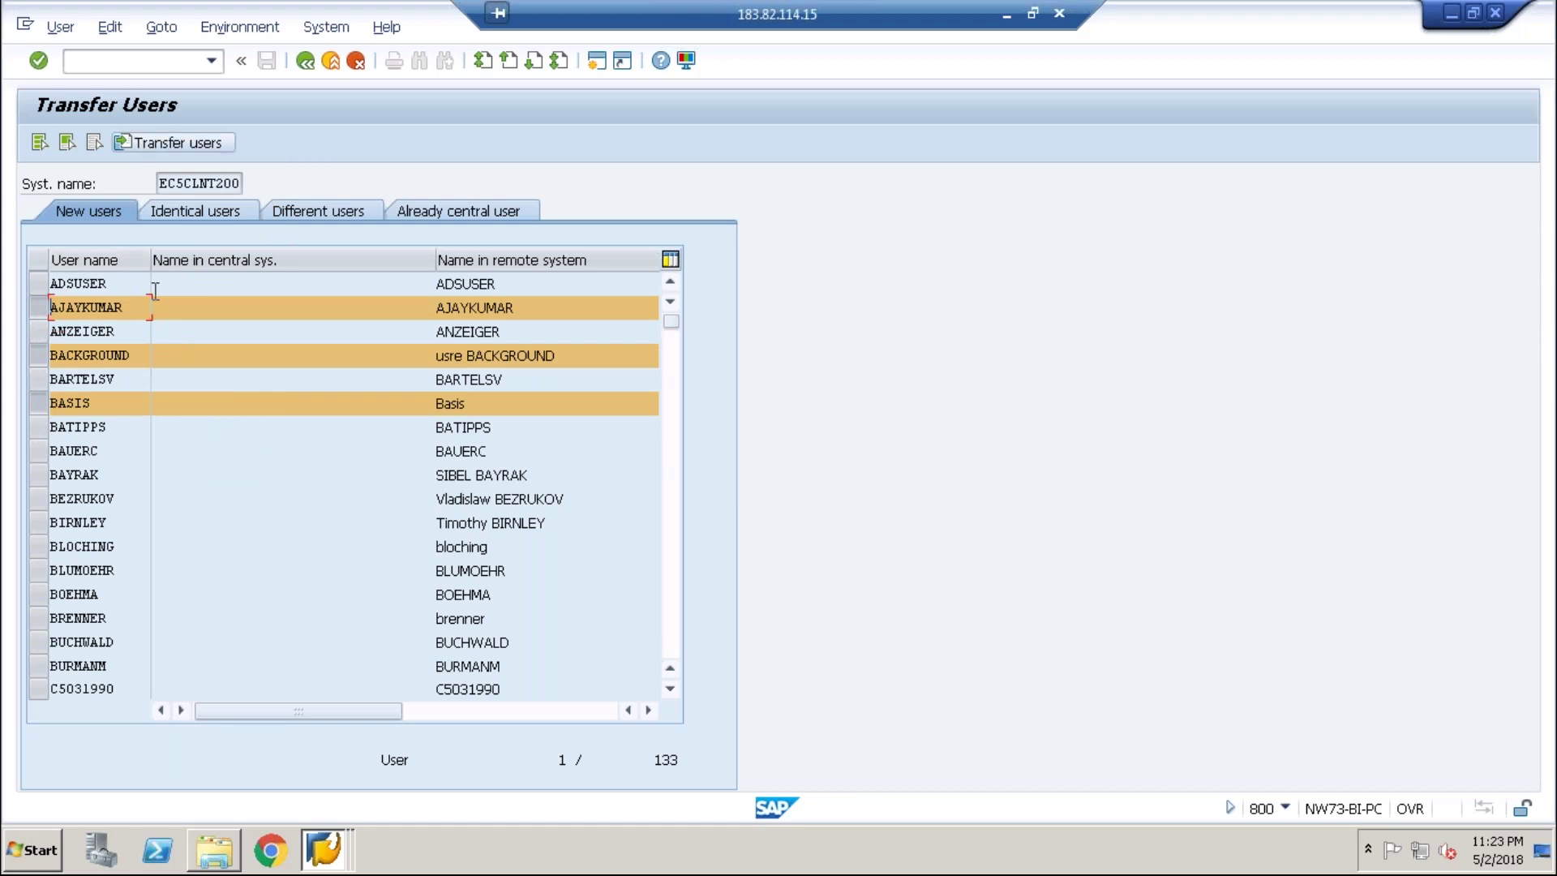
pyautogui.click(174, 146)
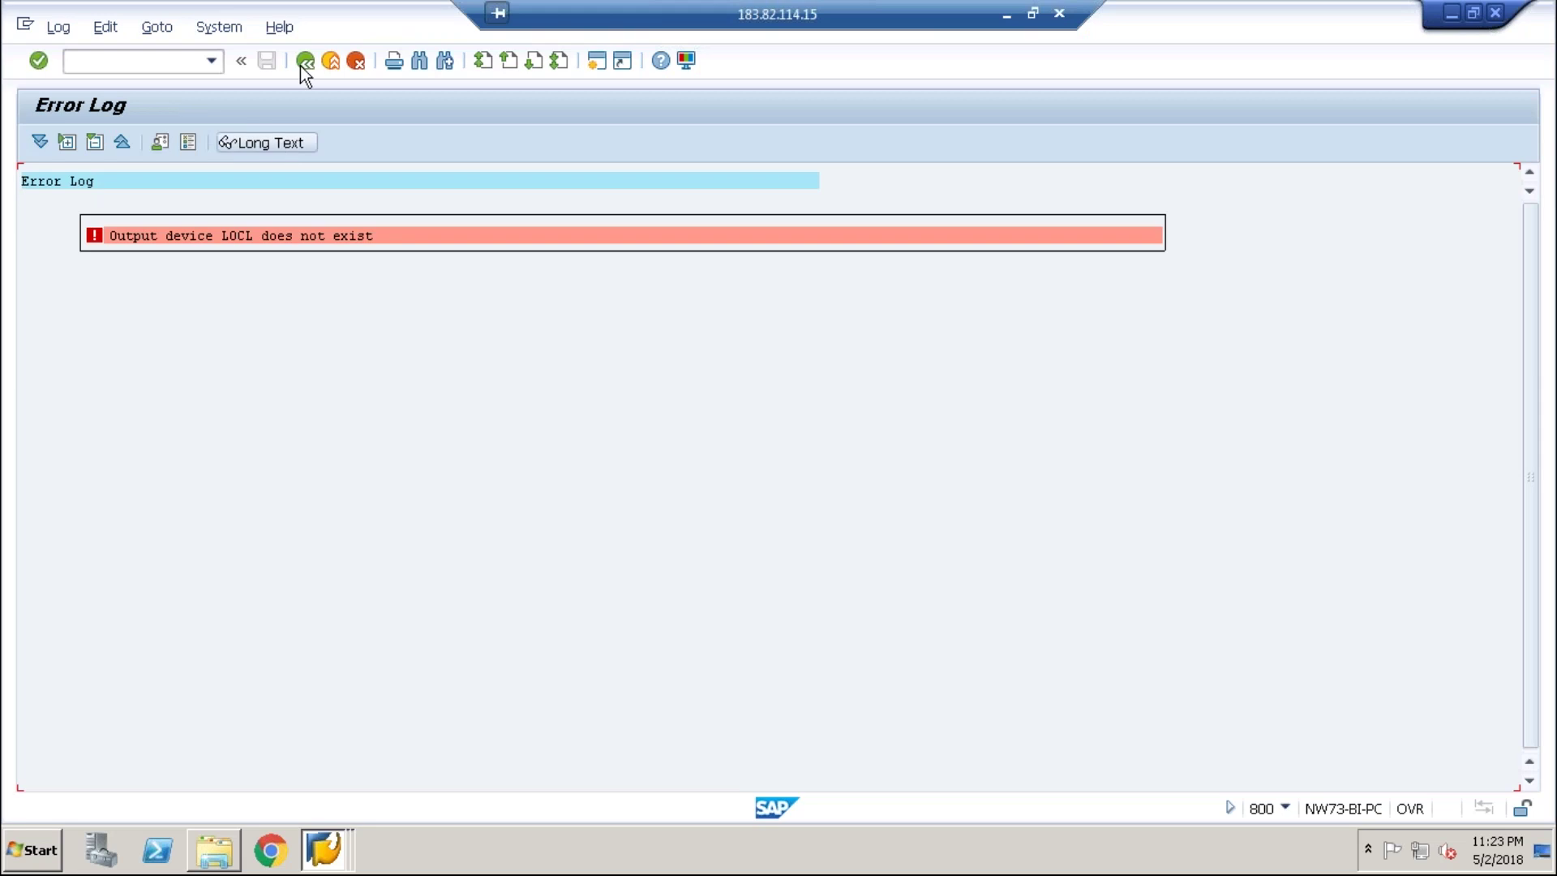
pyautogui.click(304, 61)
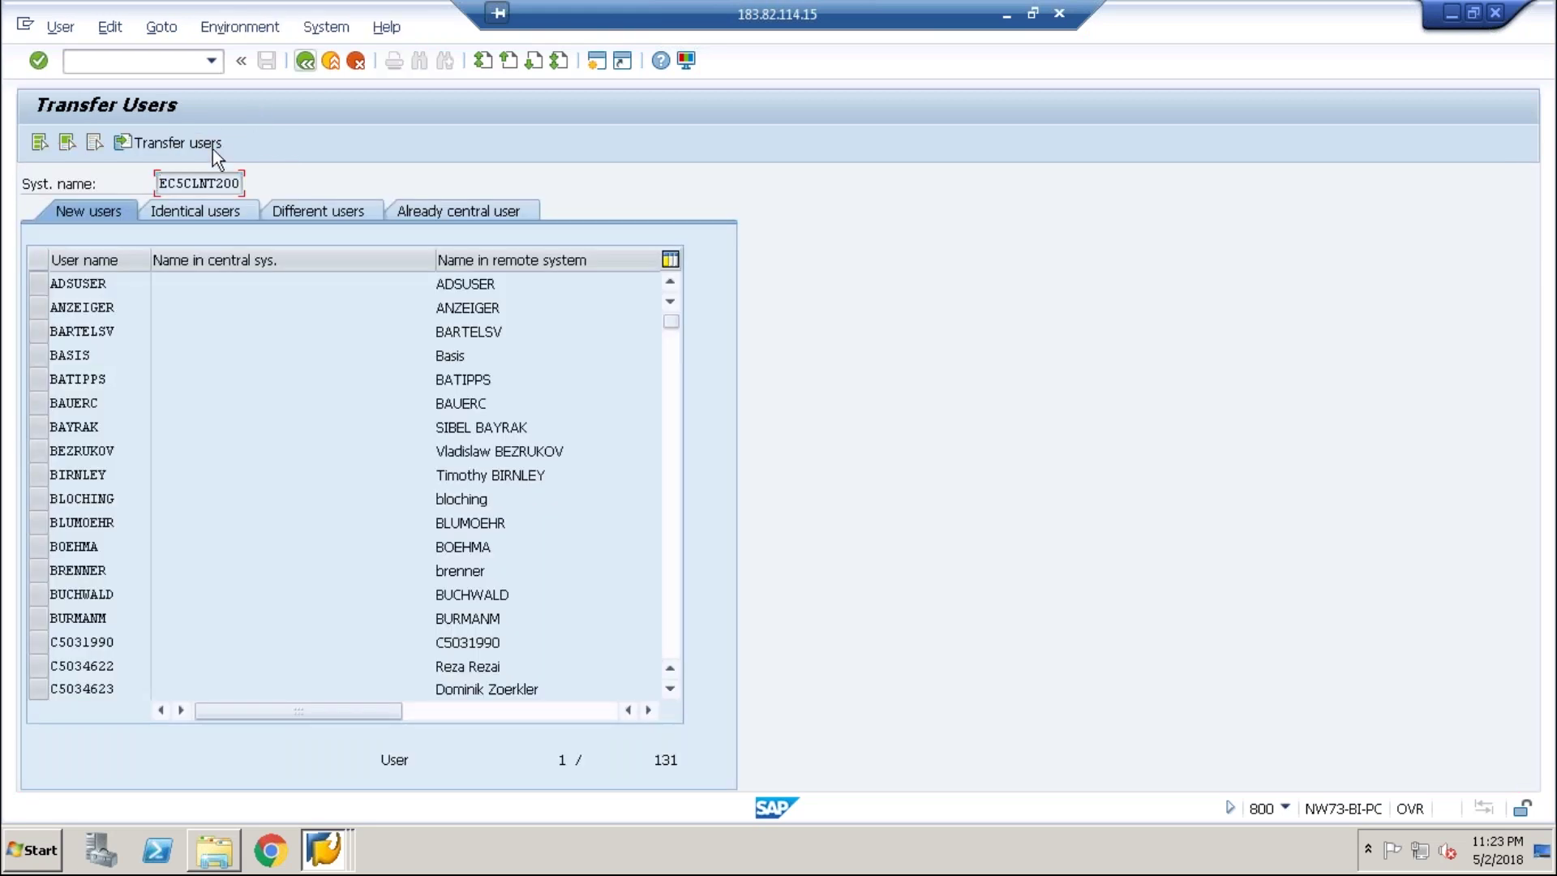
# - Retry transferring BASIS alone, then BAUERC, each returning the LOCL error
pyautogui.click(42, 353)
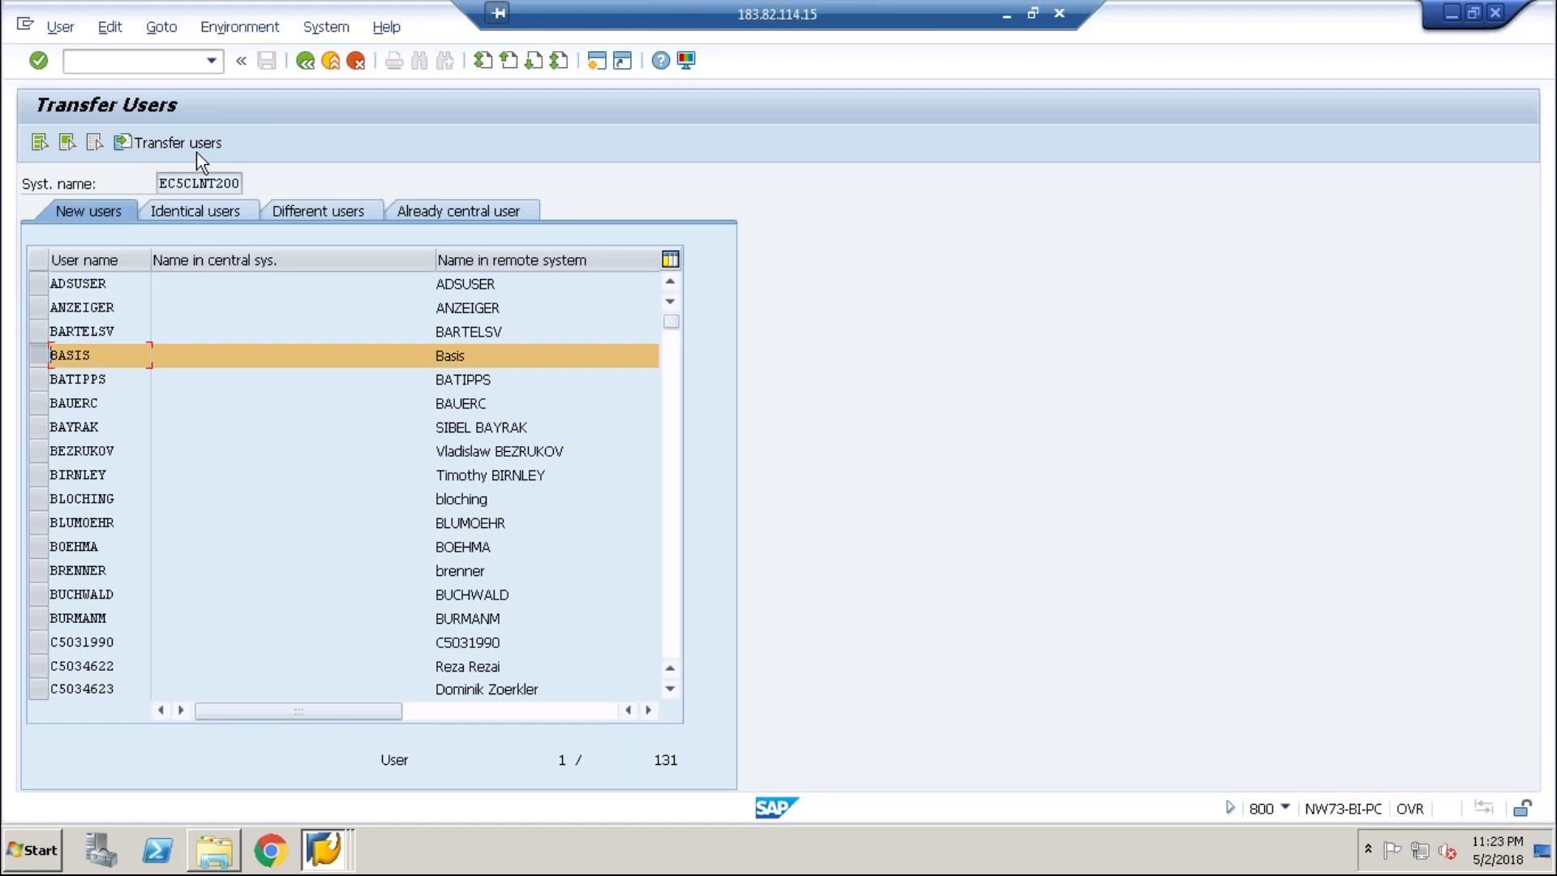
pyautogui.click(196, 153)
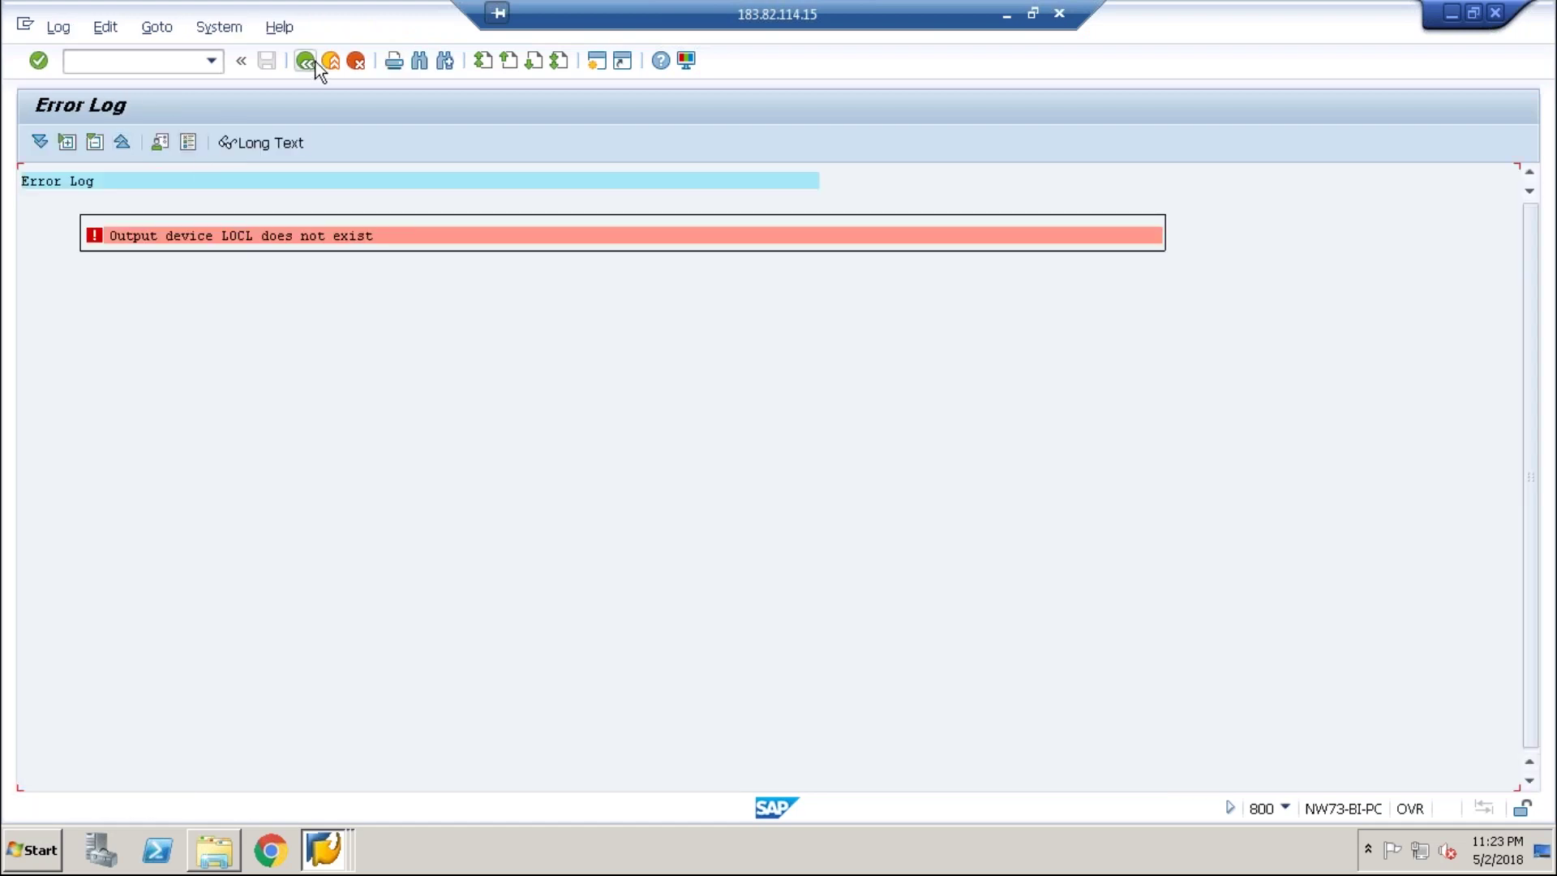
pyautogui.click(313, 62)
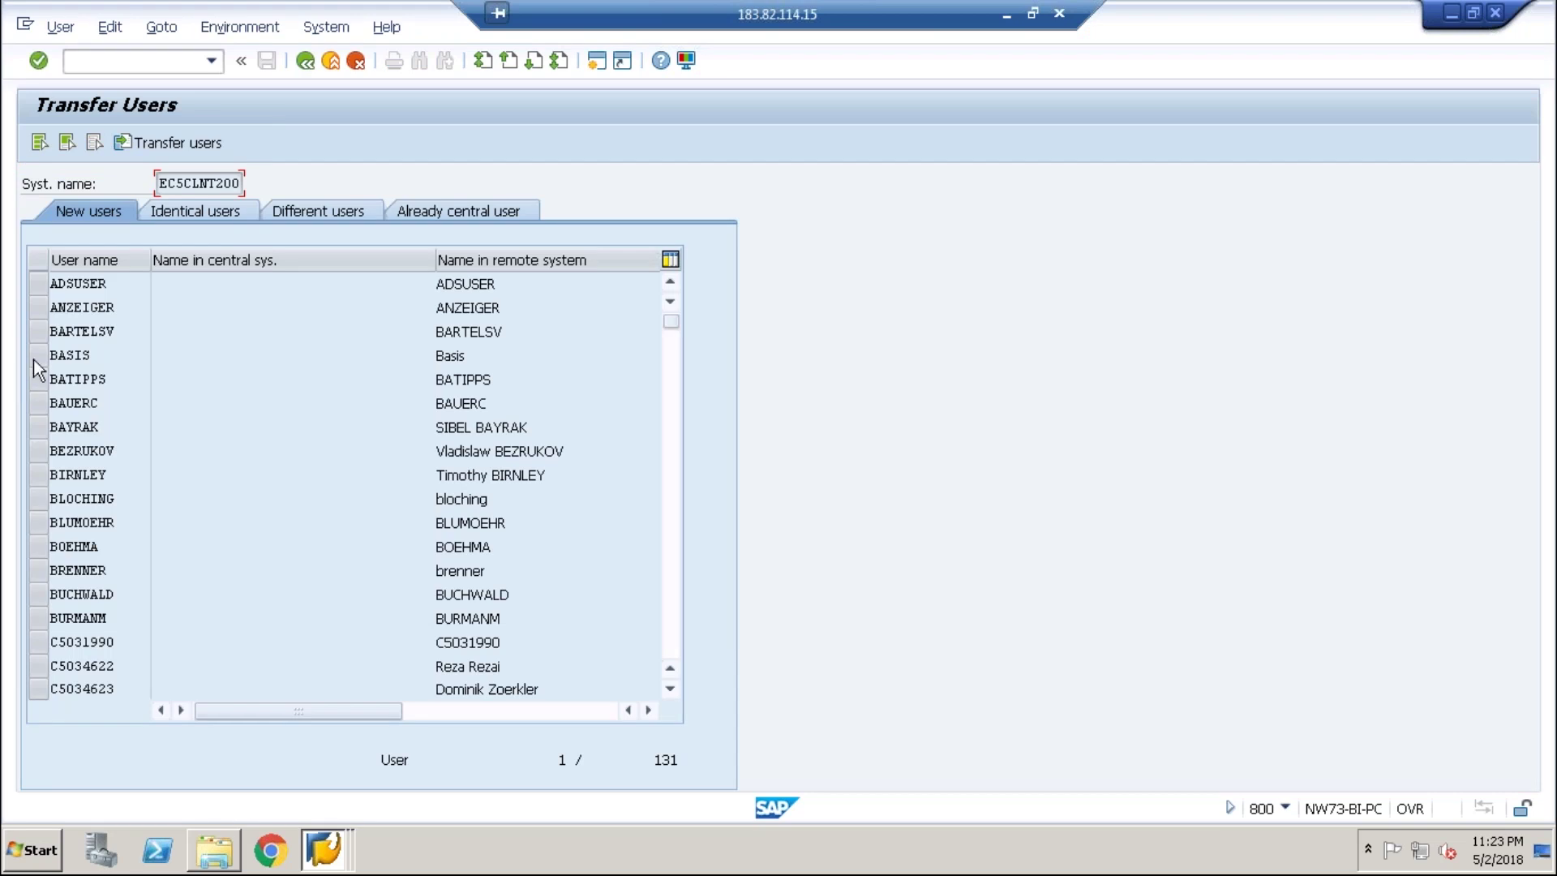
pyautogui.click(35, 359)
pyautogui.click(36, 358)
pyautogui.click(37, 402)
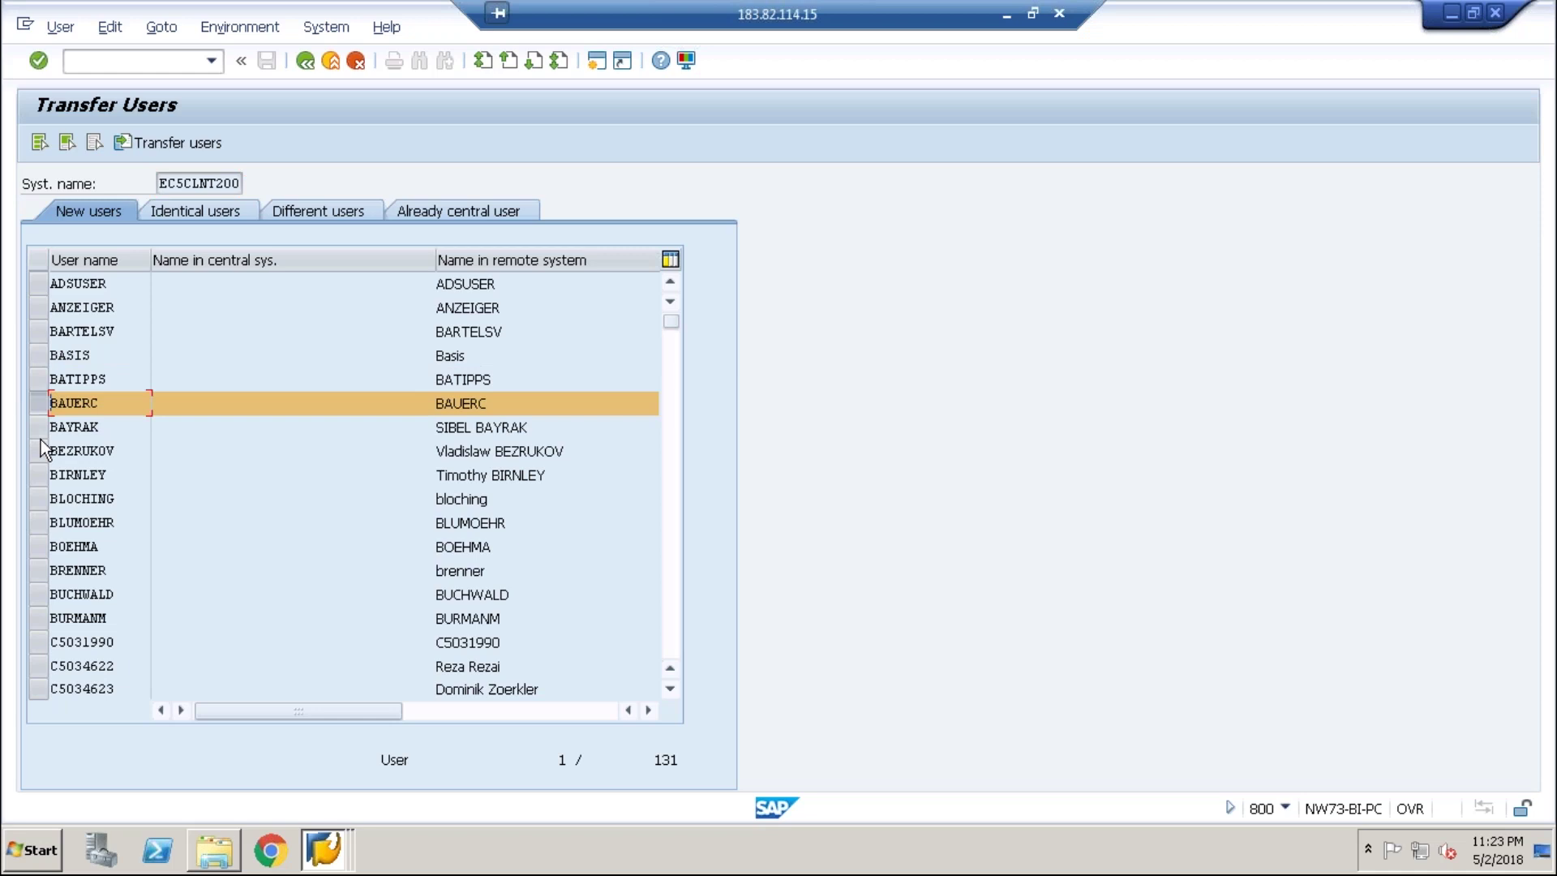
pyautogui.click(188, 138)
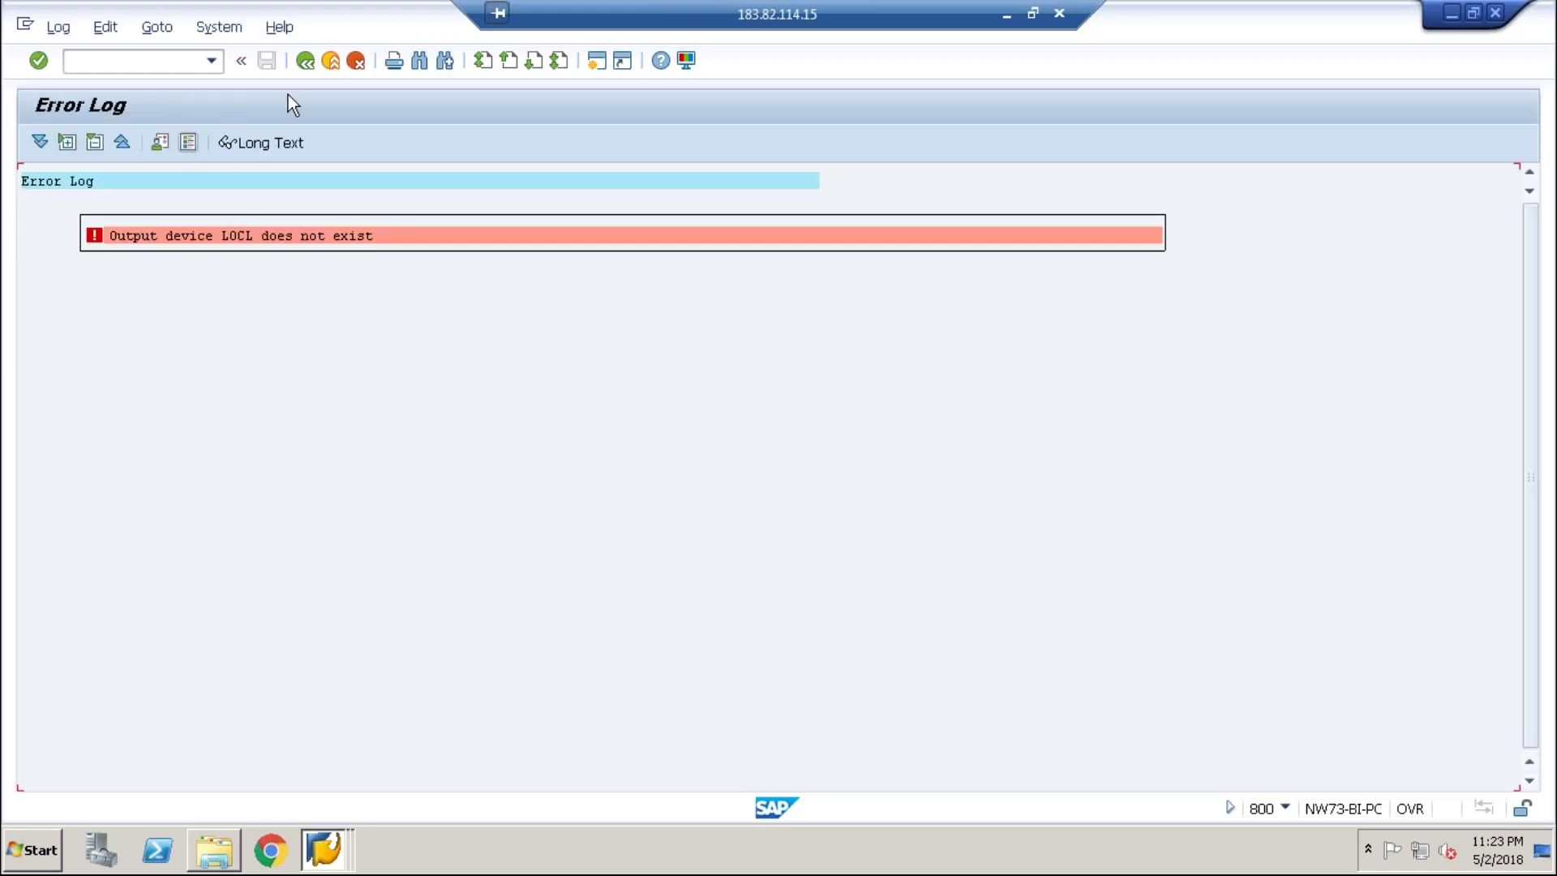
pyautogui.click(305, 62)
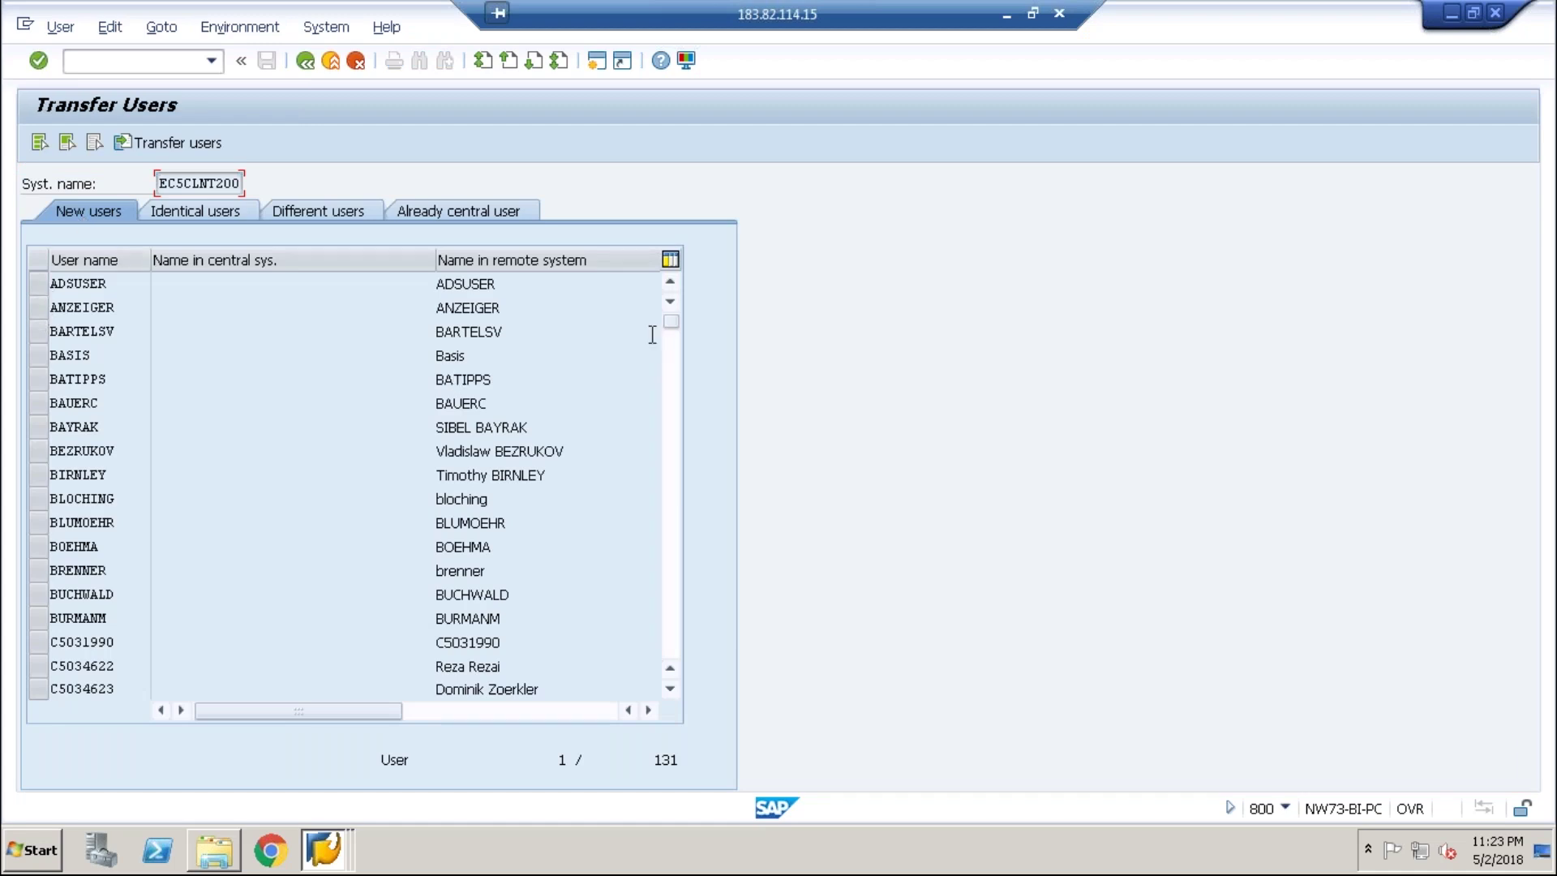
# - Transfer four more users from the New users tab, then back out to the CUA structure
pyautogui.moveTo(665, 331); pyautogui.dragTo(681, 454)
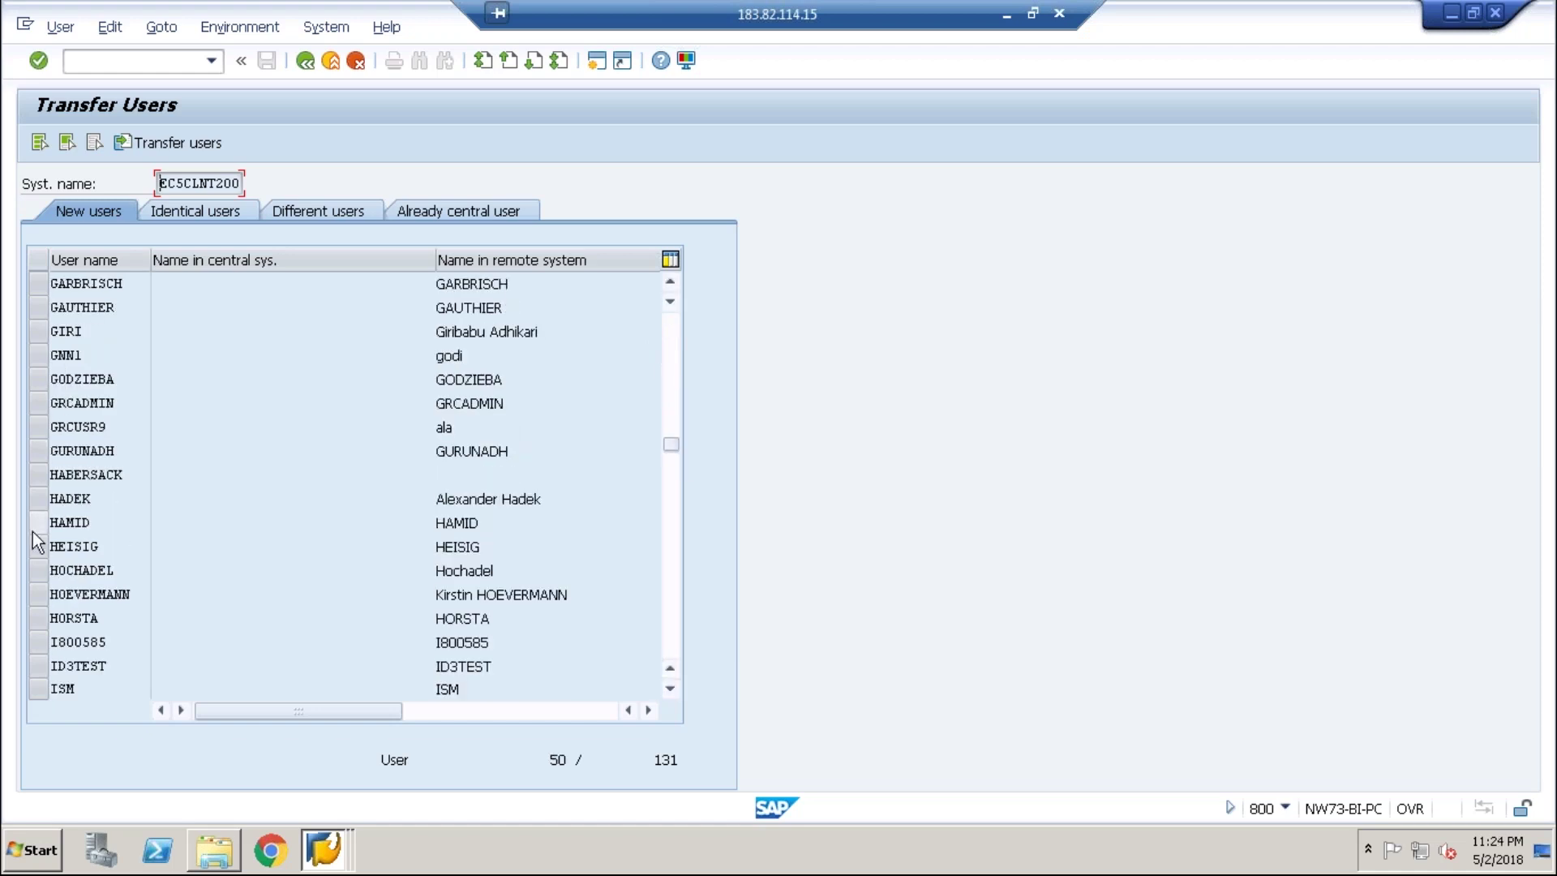
pyautogui.click(37, 524)
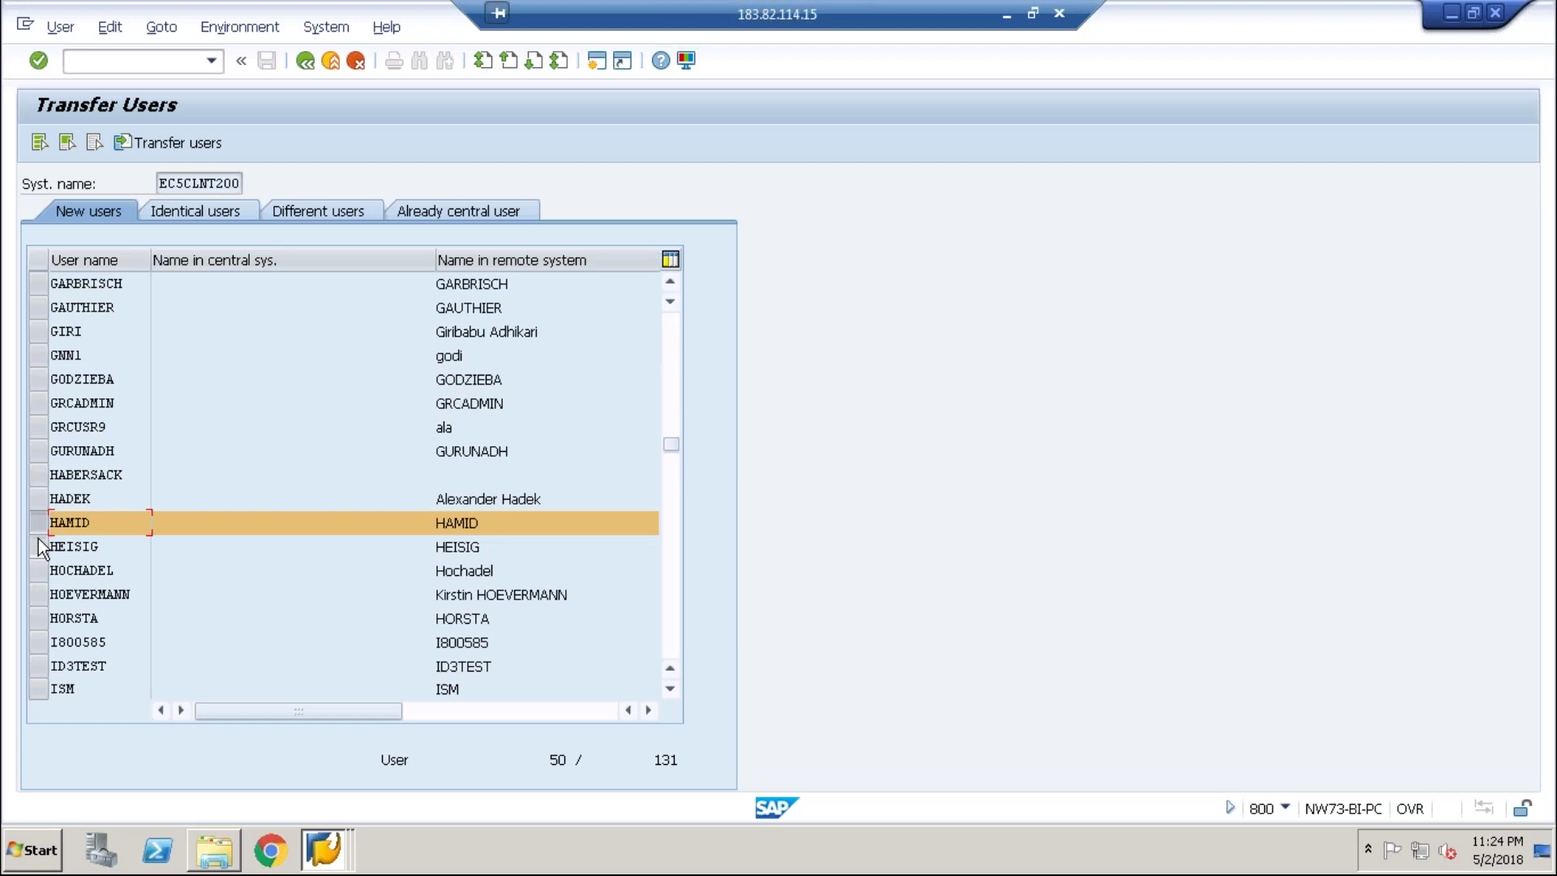
pyautogui.click(38, 543)
pyautogui.click(38, 570)
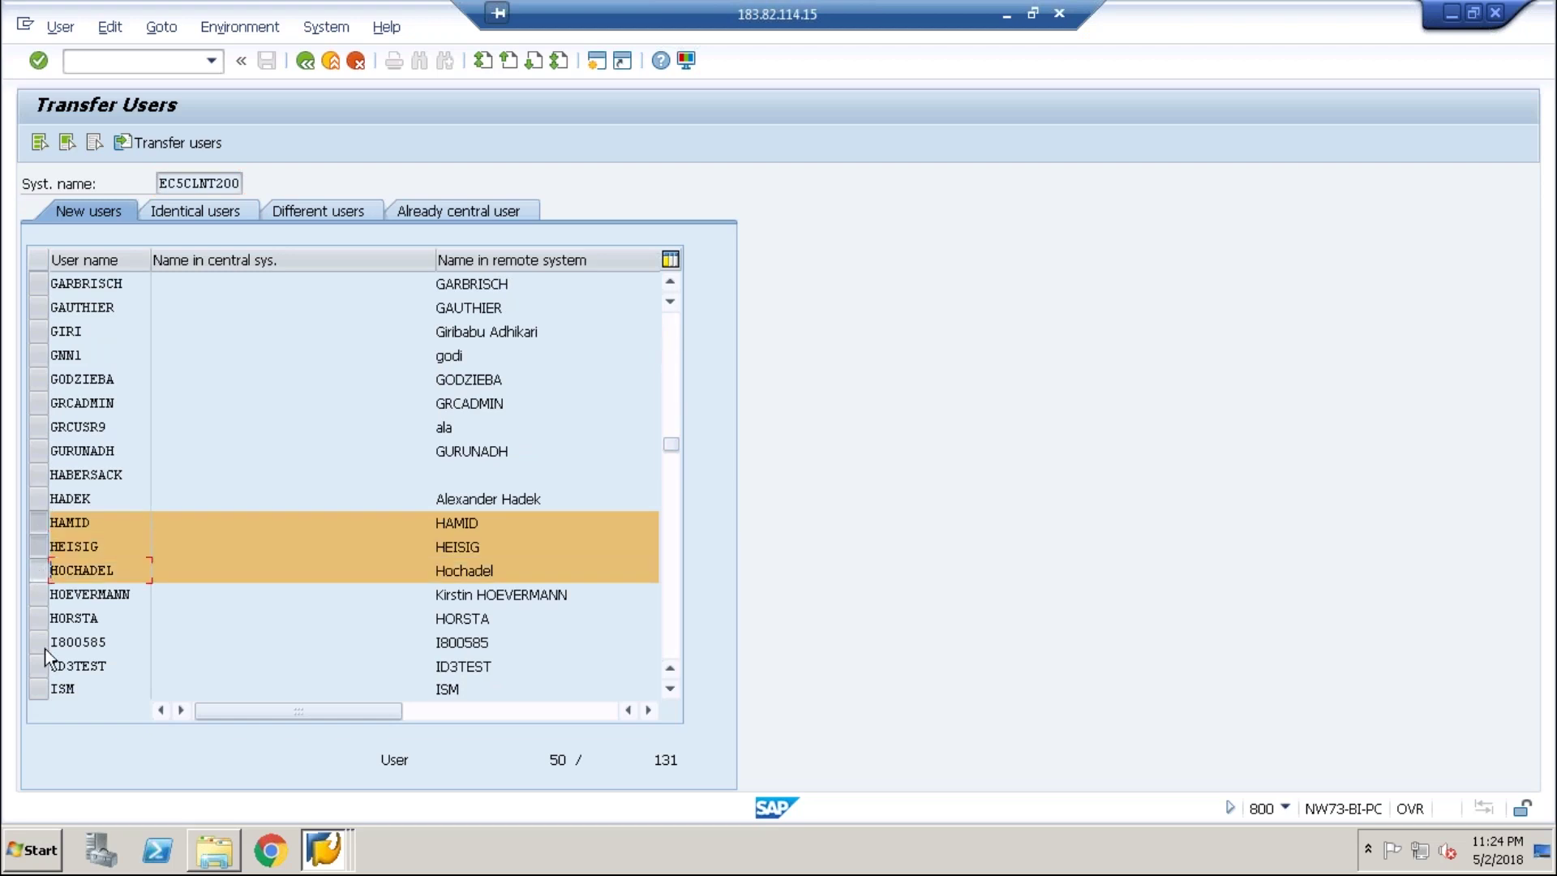
pyautogui.click(38, 690)
pyautogui.click(142, 143)
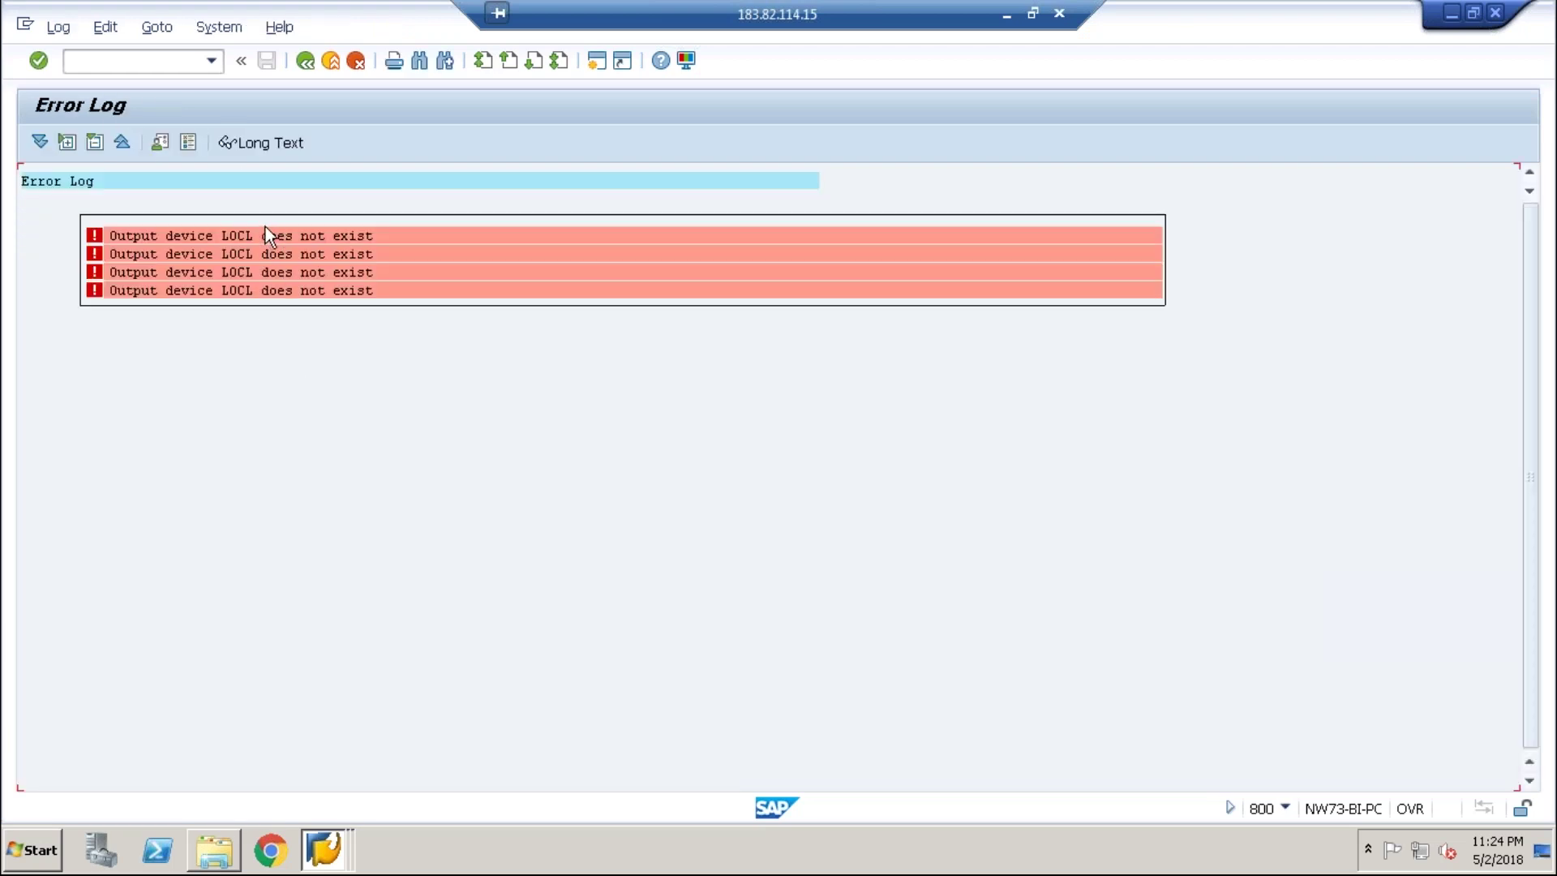
pyautogui.click(304, 69)
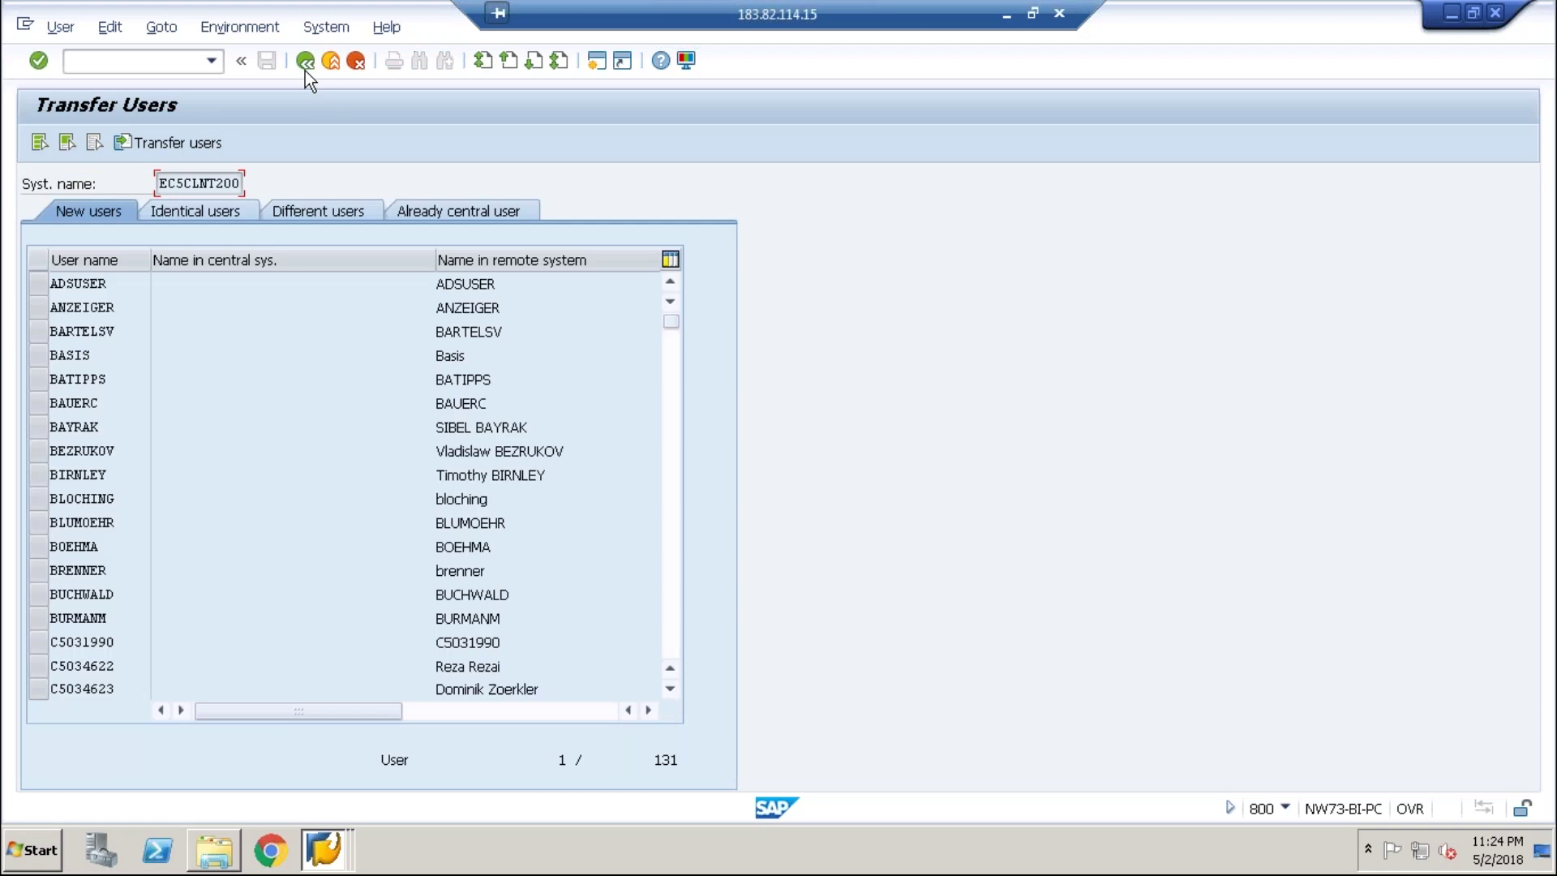
pyautogui.click(305, 70)
pyautogui.click(168, 65)
pyautogui.write('/')
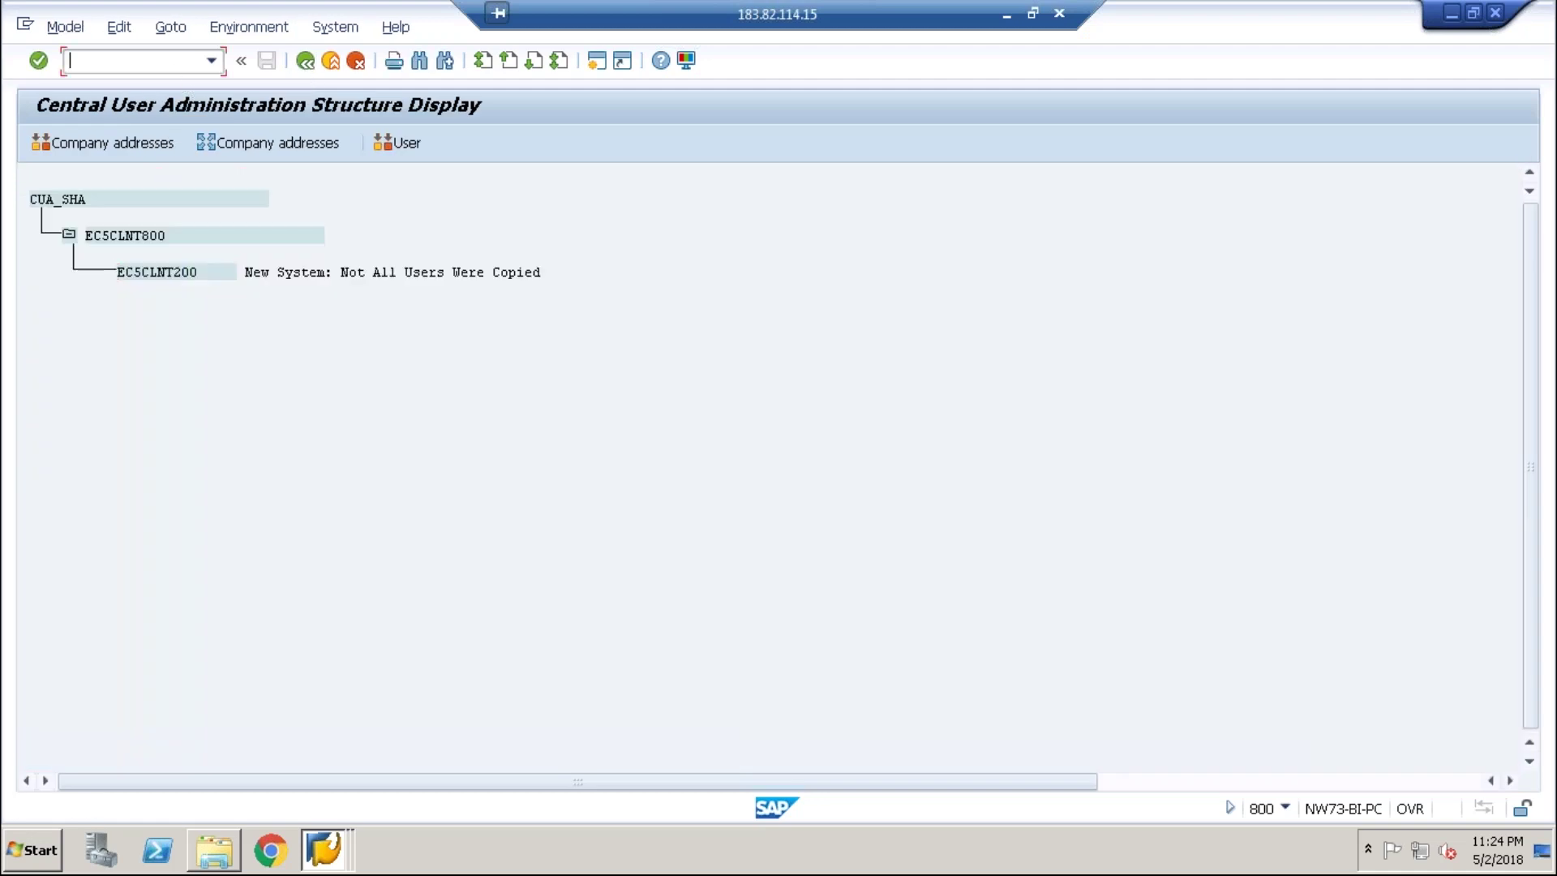
pyautogui.write('nspad')
pyautogui.press('Return')
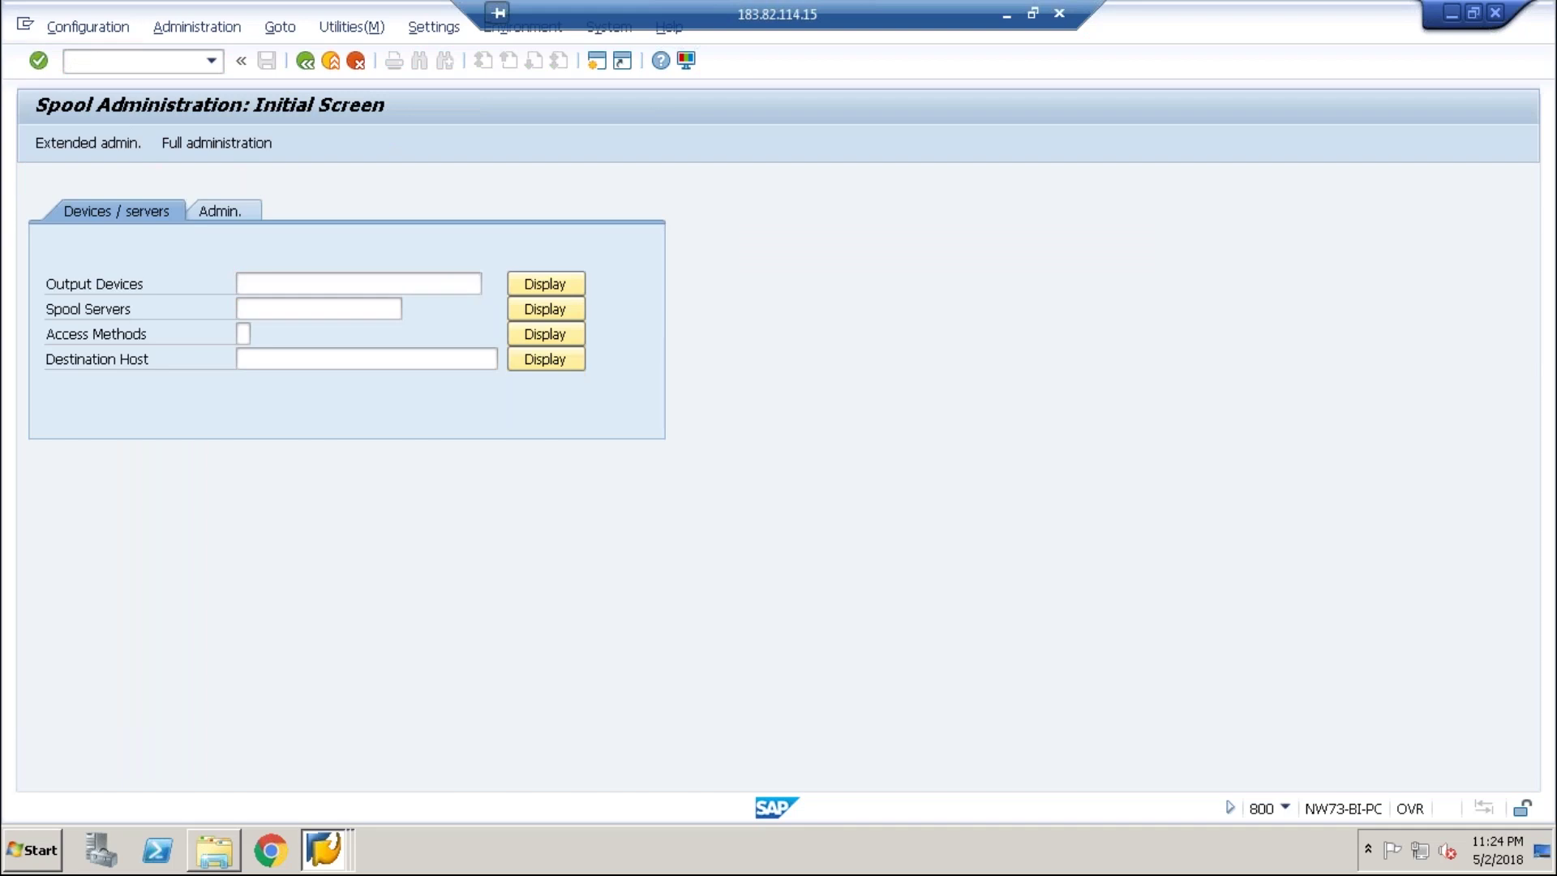
pyautogui.click(545, 284)
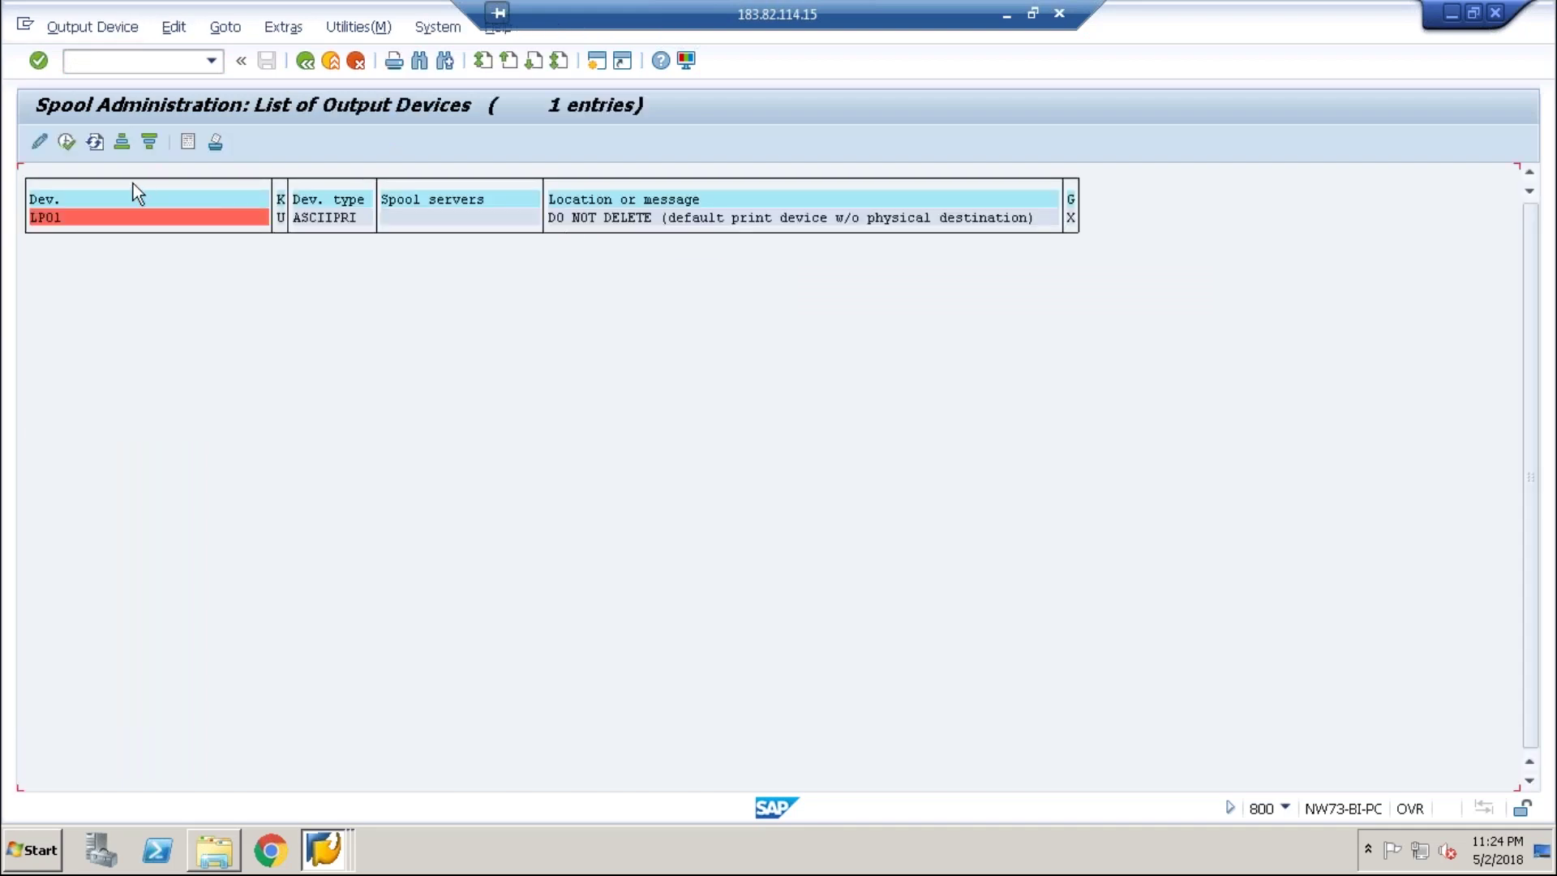
pyautogui.click(38, 142)
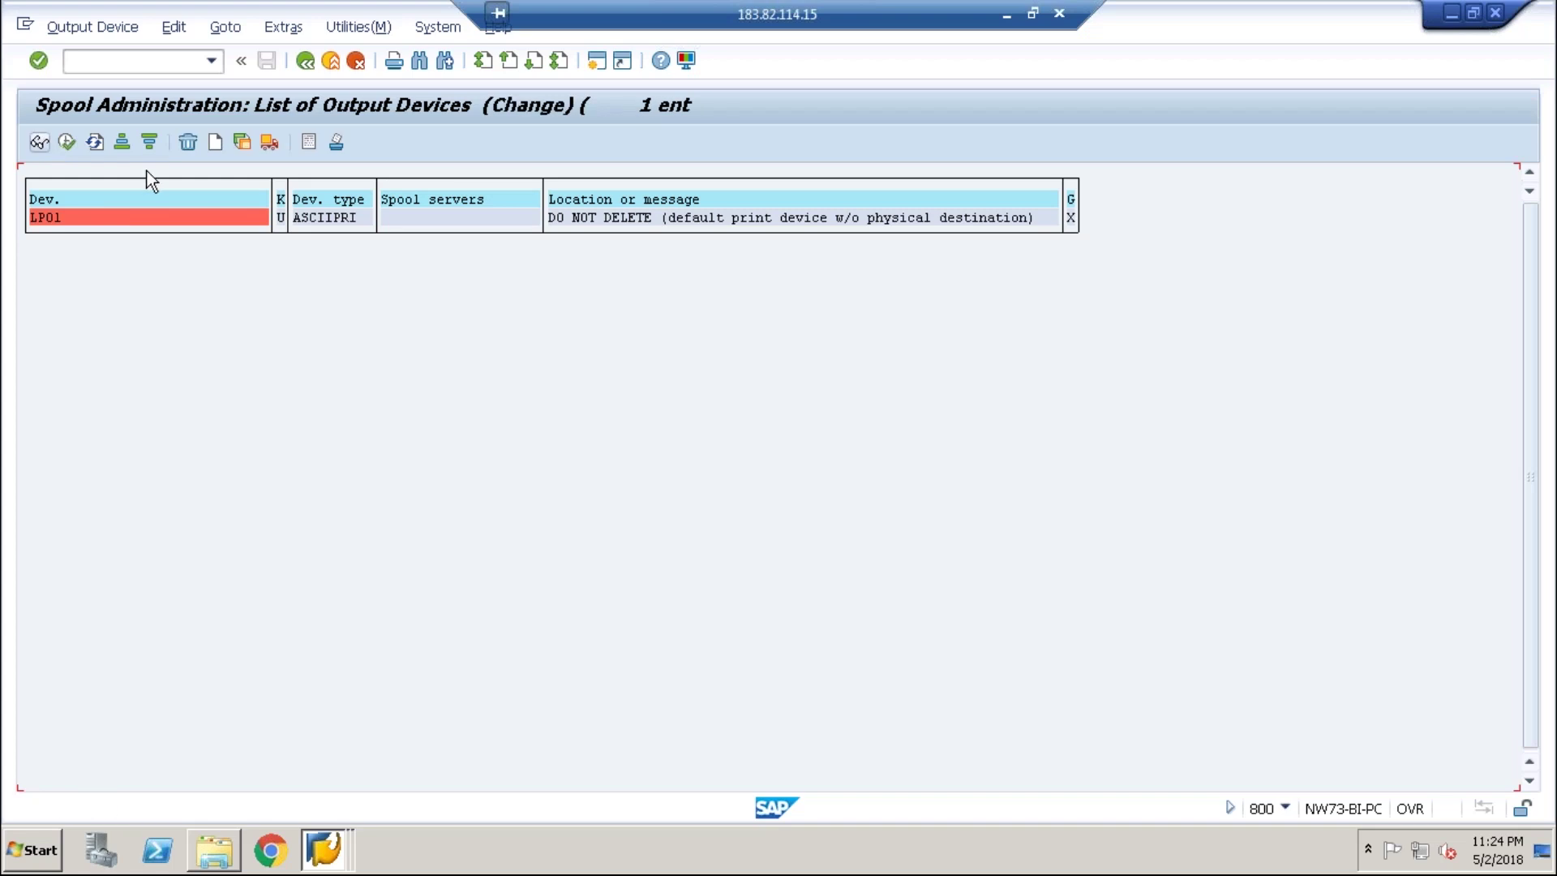
pyautogui.doubleClick(179, 219)
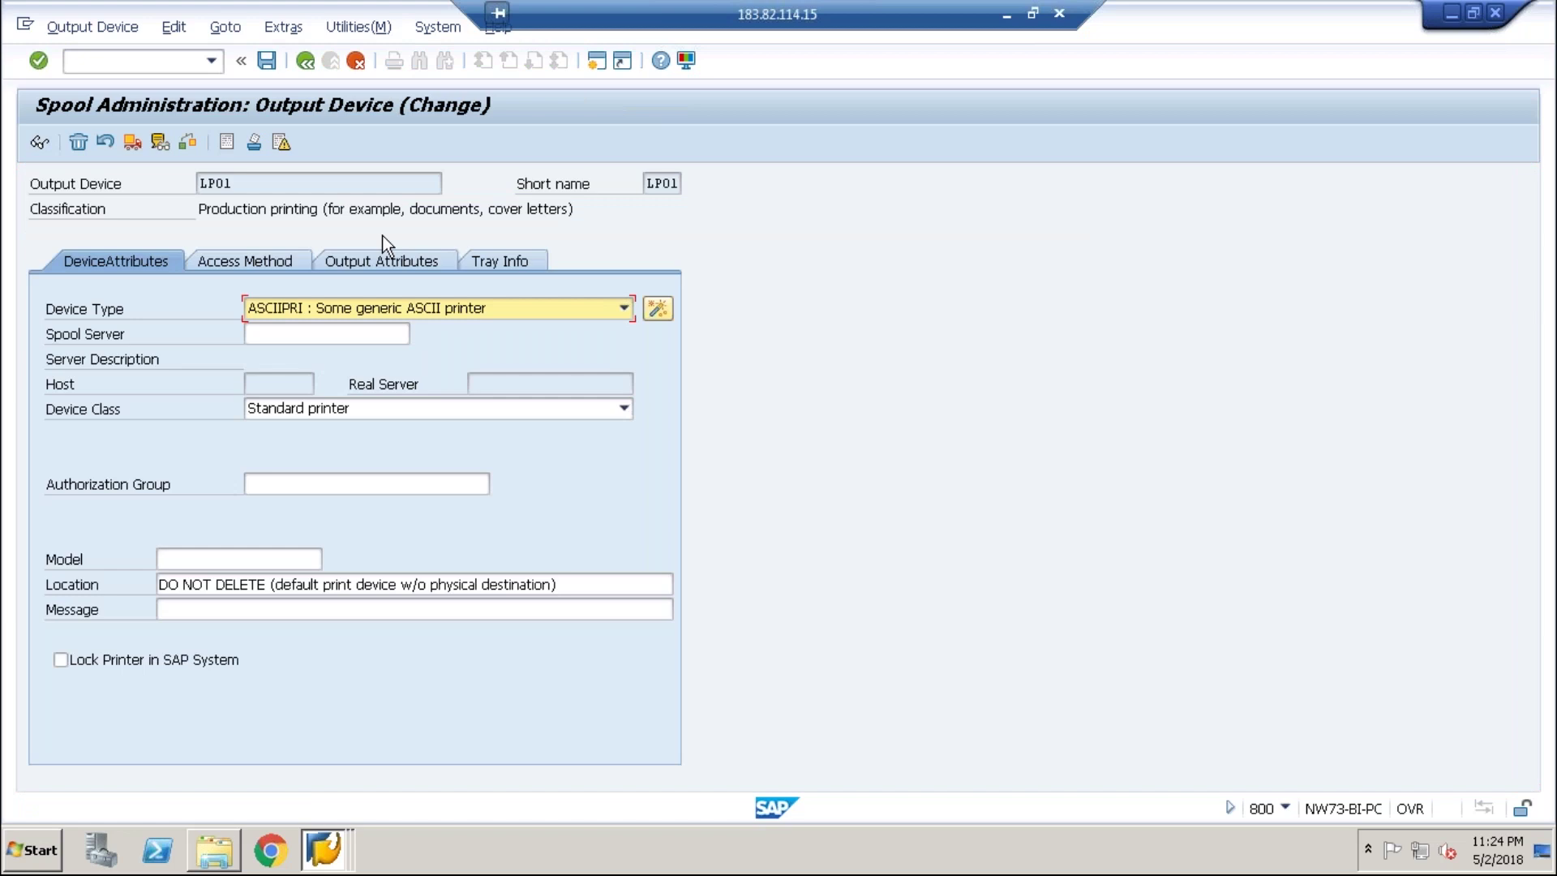
pyautogui.click(287, 262)
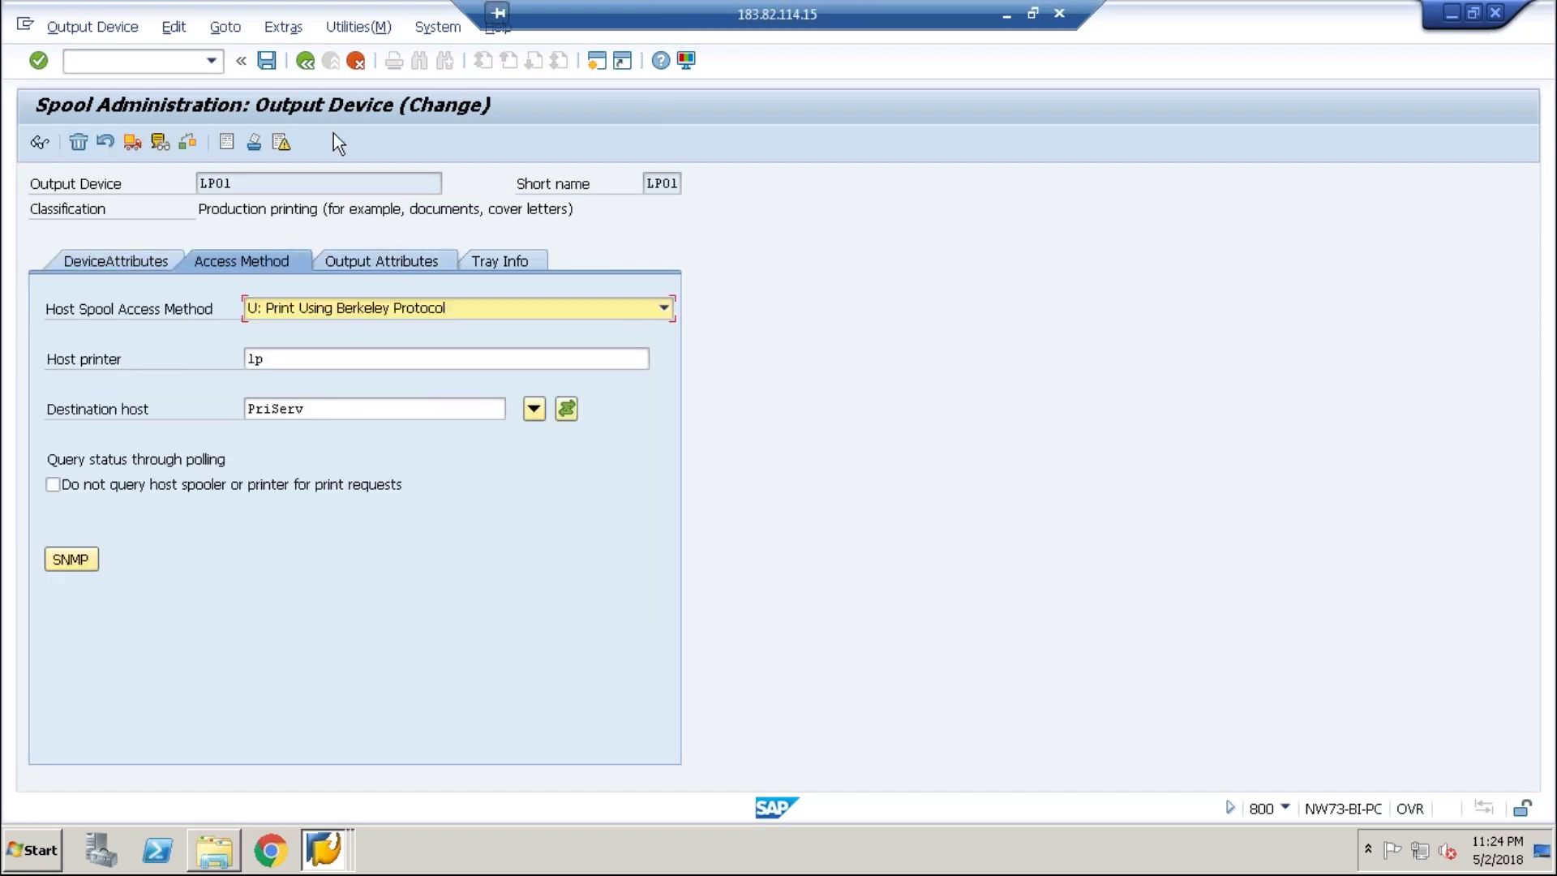
pyautogui.click(268, 61)
pyautogui.click(305, 61)
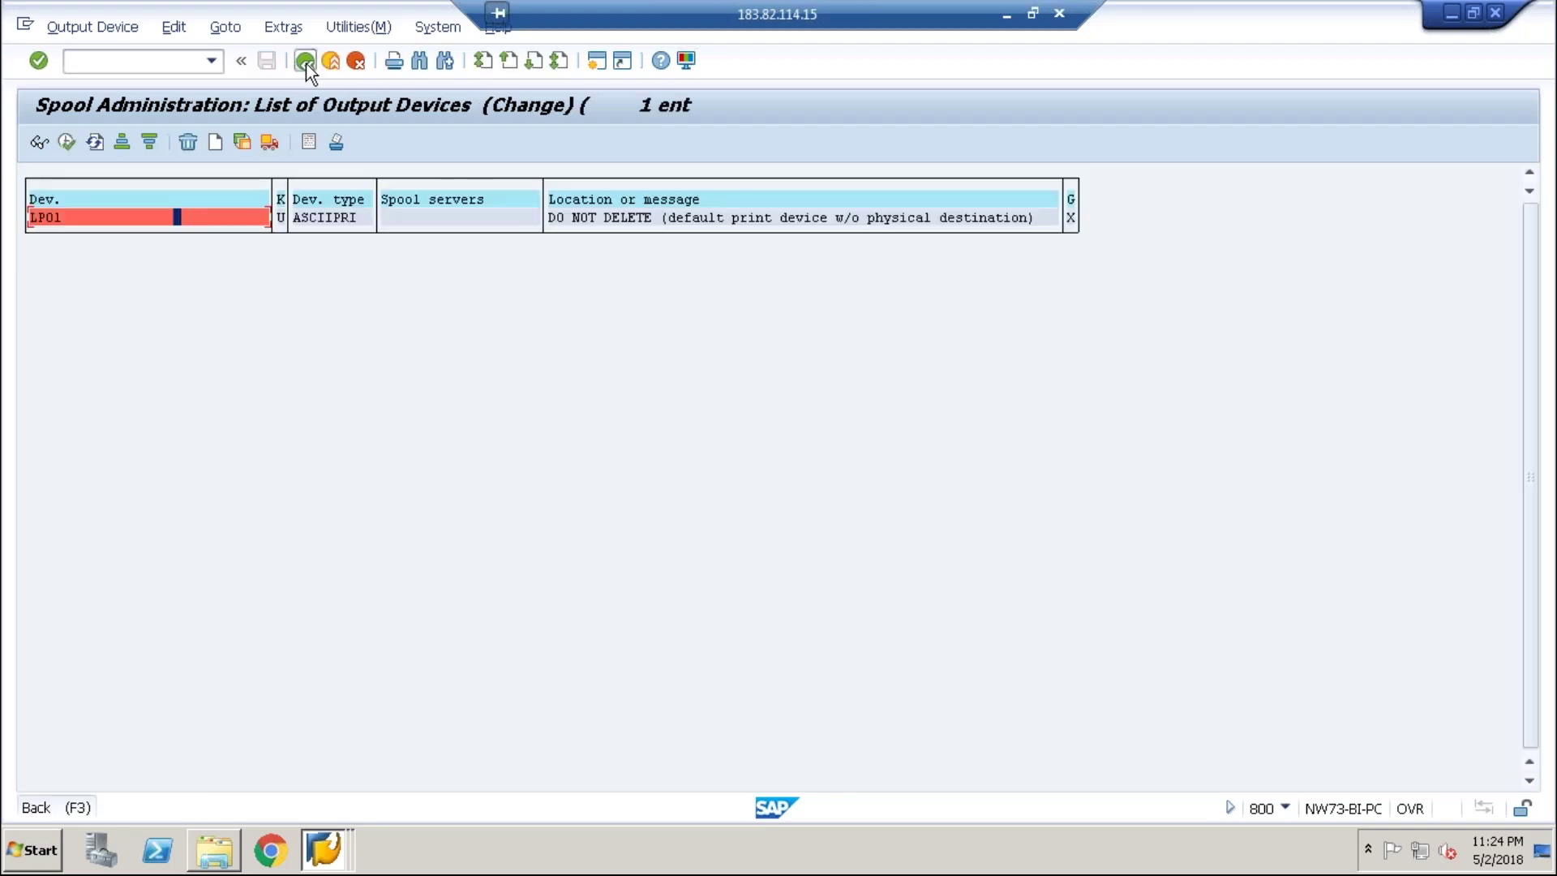
pyautogui.click(305, 62)
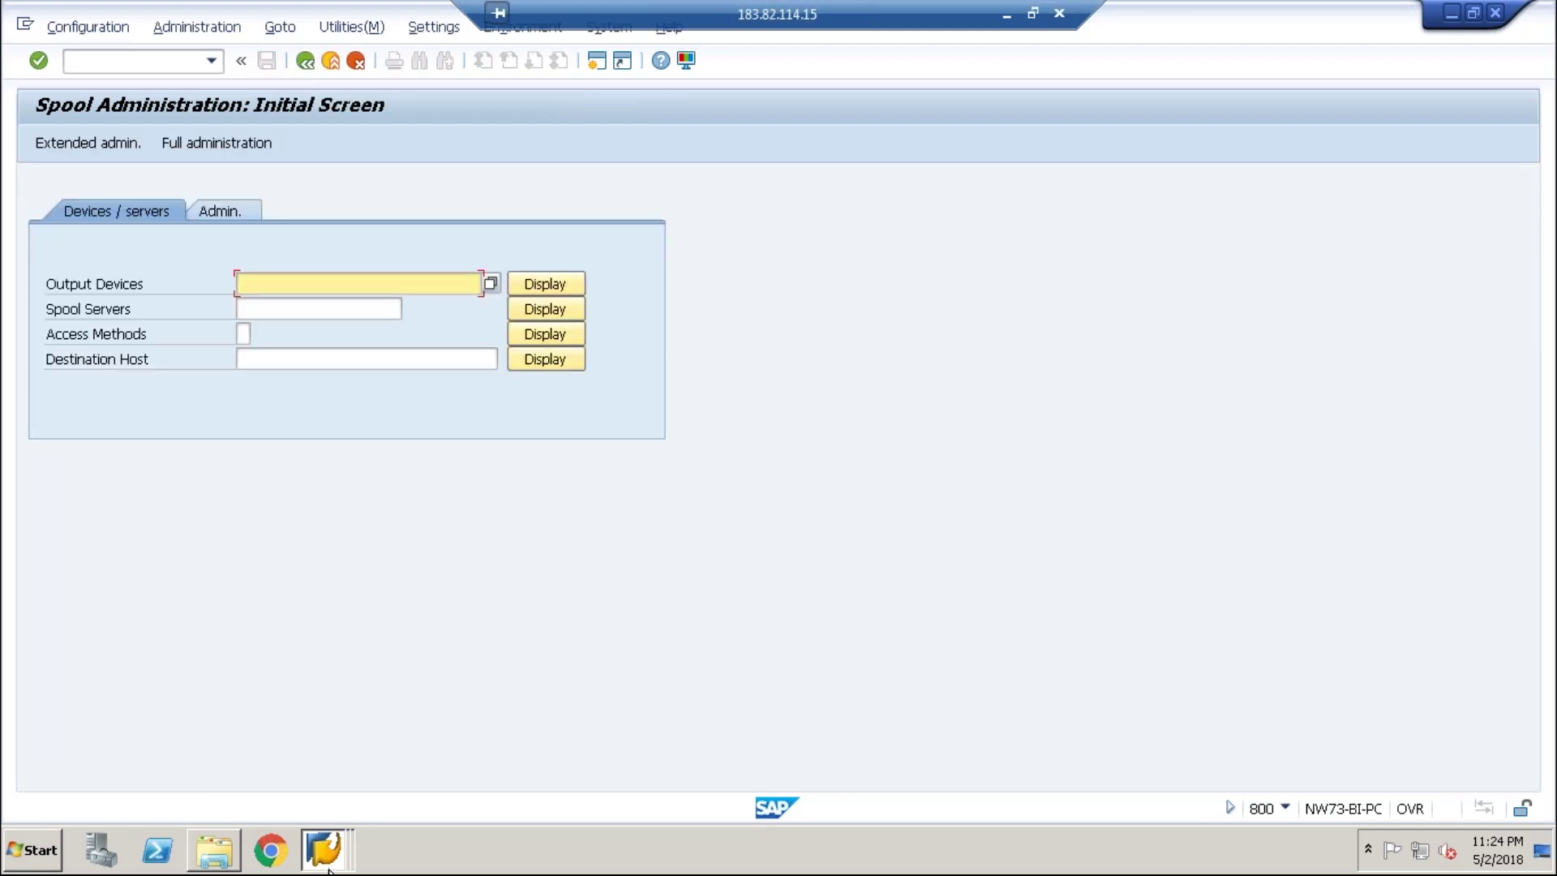
pyautogui.click(328, 866)
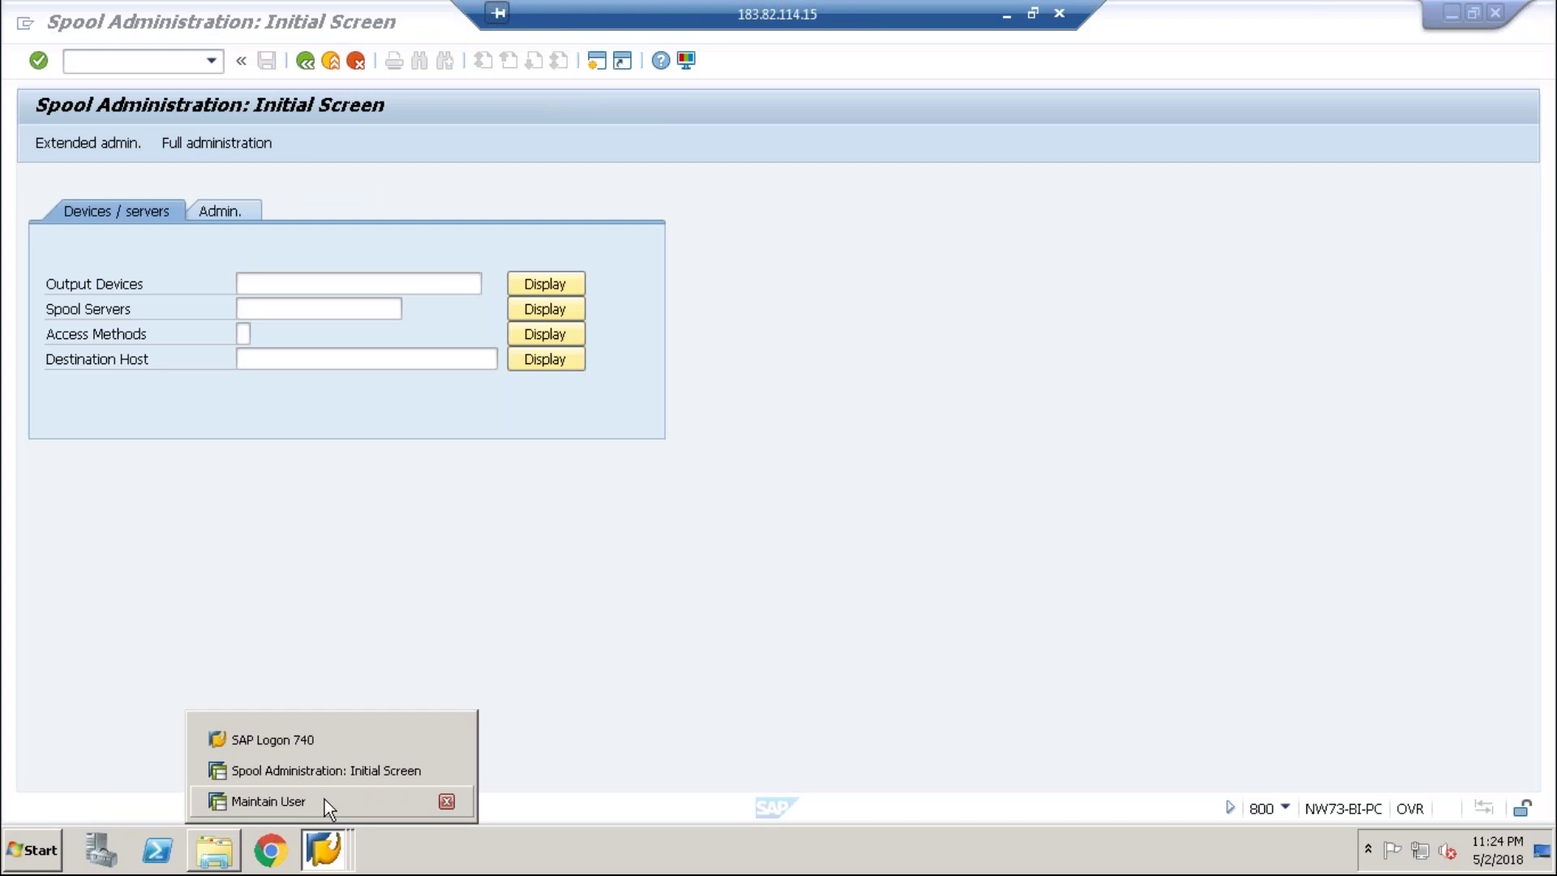
pyautogui.click(324, 799)
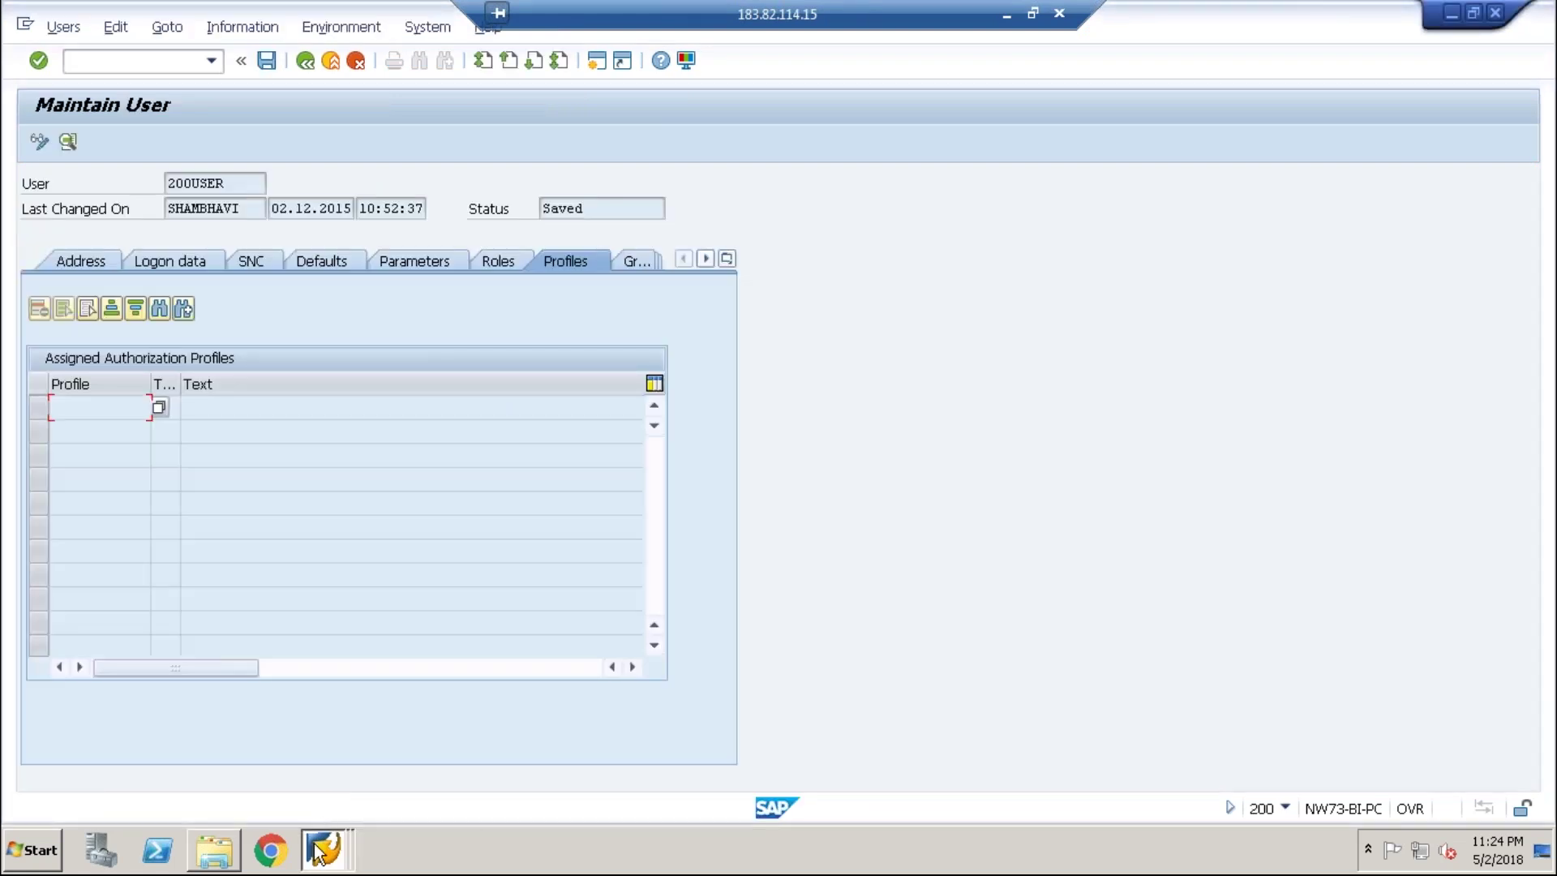
pyautogui.click(322, 851)
pyautogui.click(322, 774)
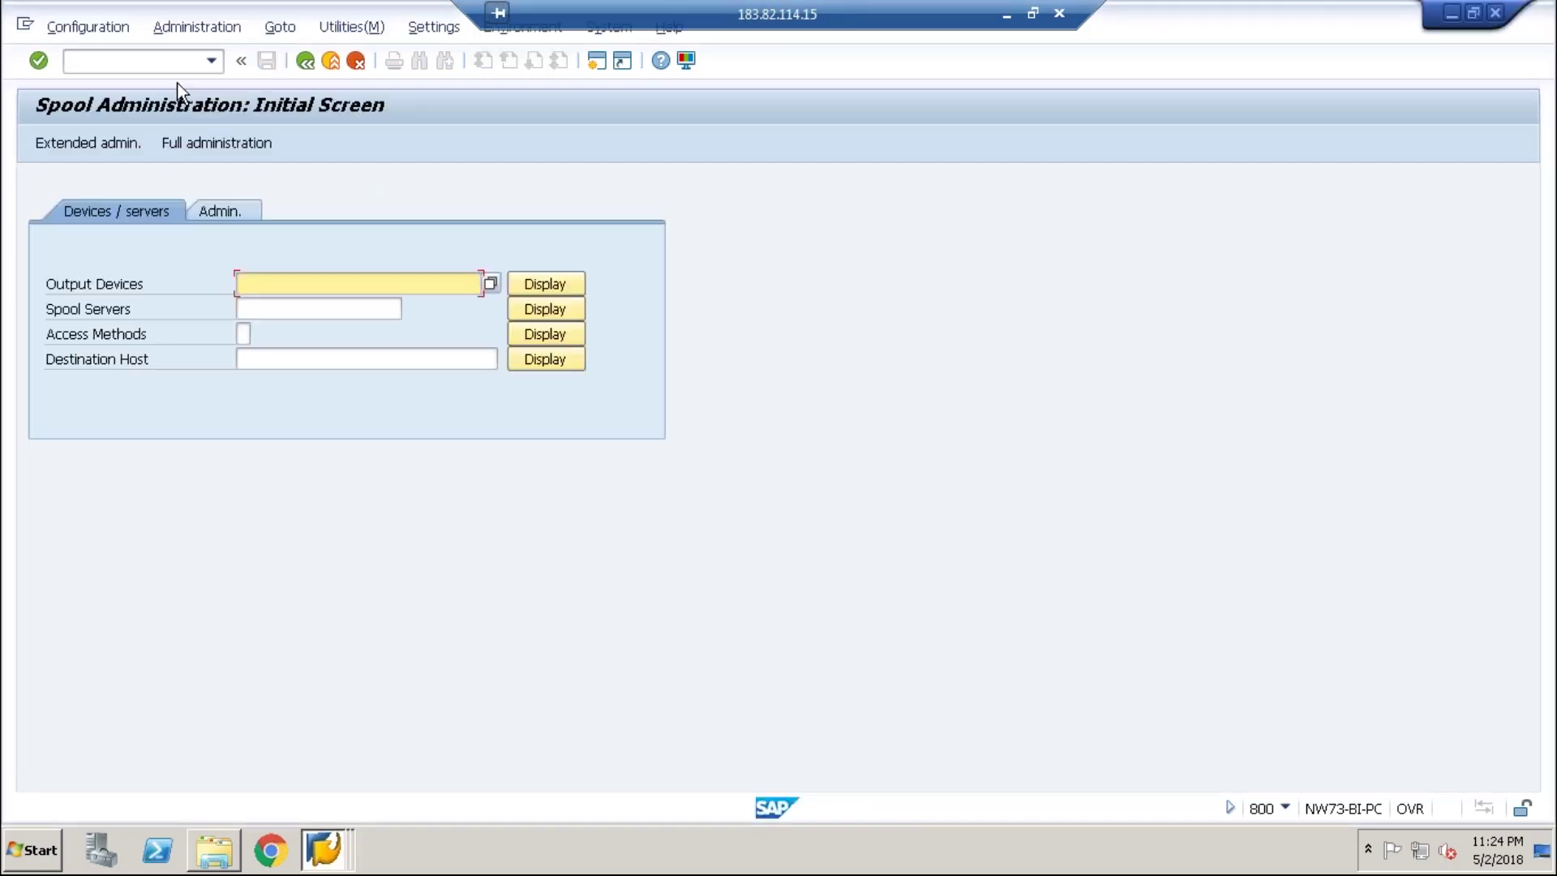
pyautogui.click(304, 63)
pyautogui.write('scu')
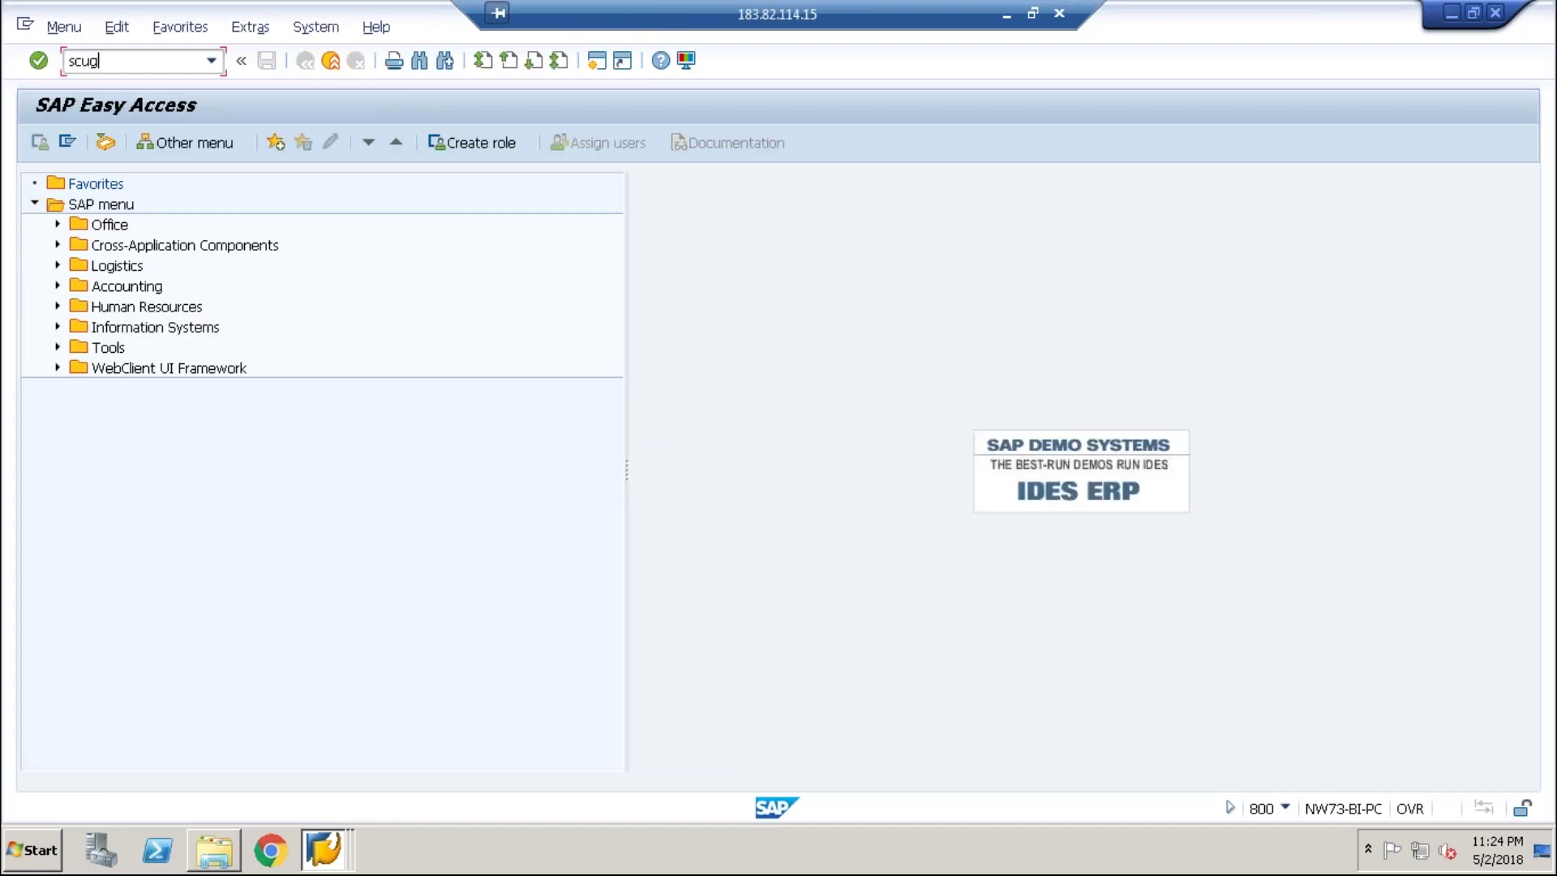
pyautogui.write('g')
pyautogui.press('Return')
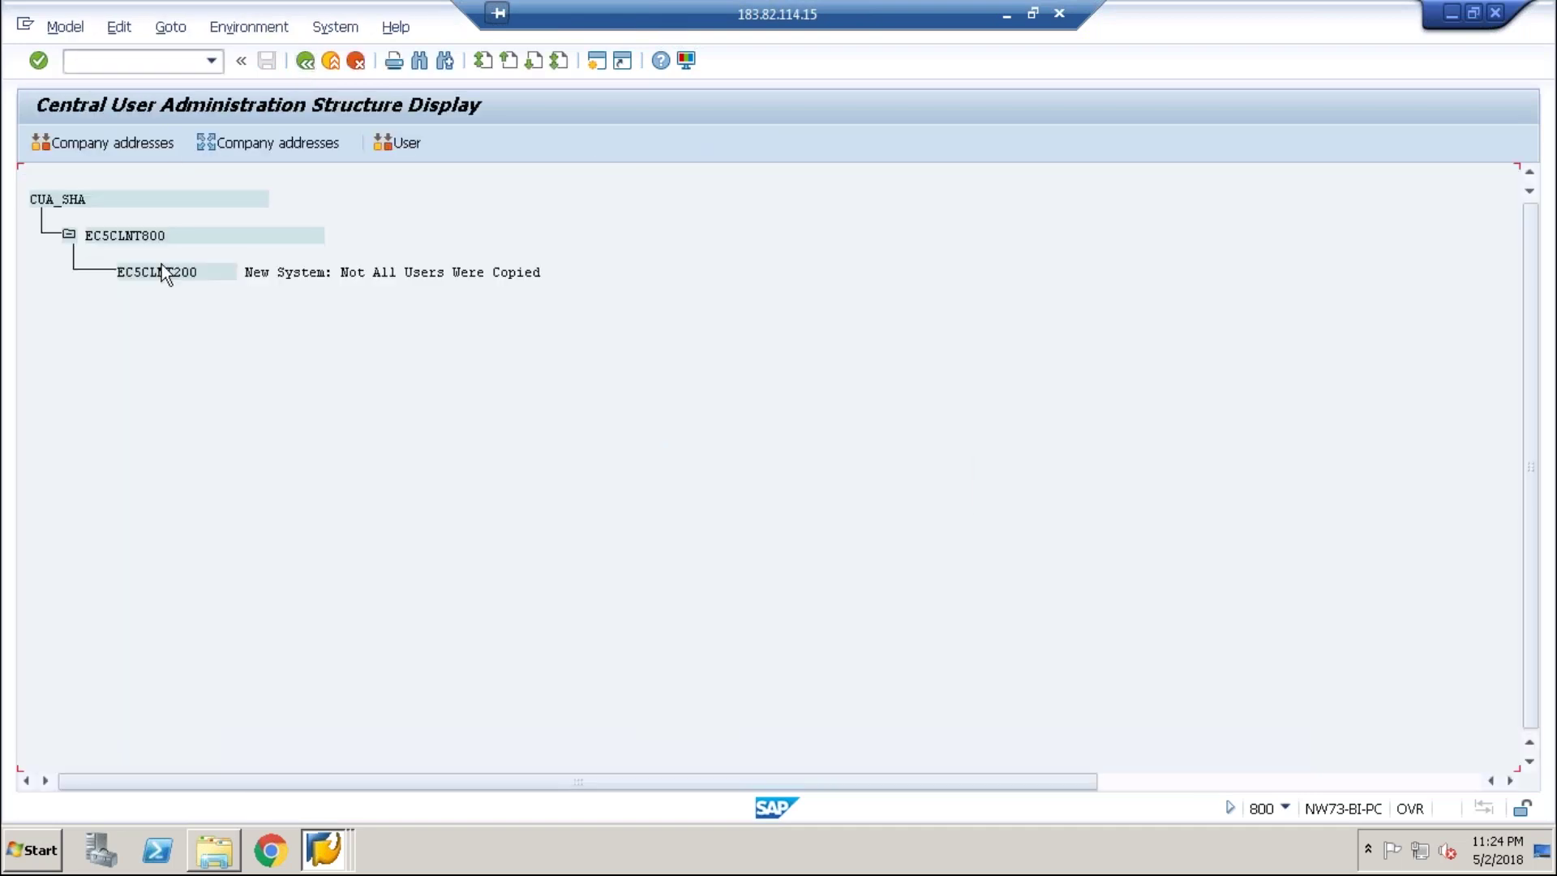
# - Open the EC5CLNT200 user list and select the final two users at its end
pyautogui.click(406, 142)
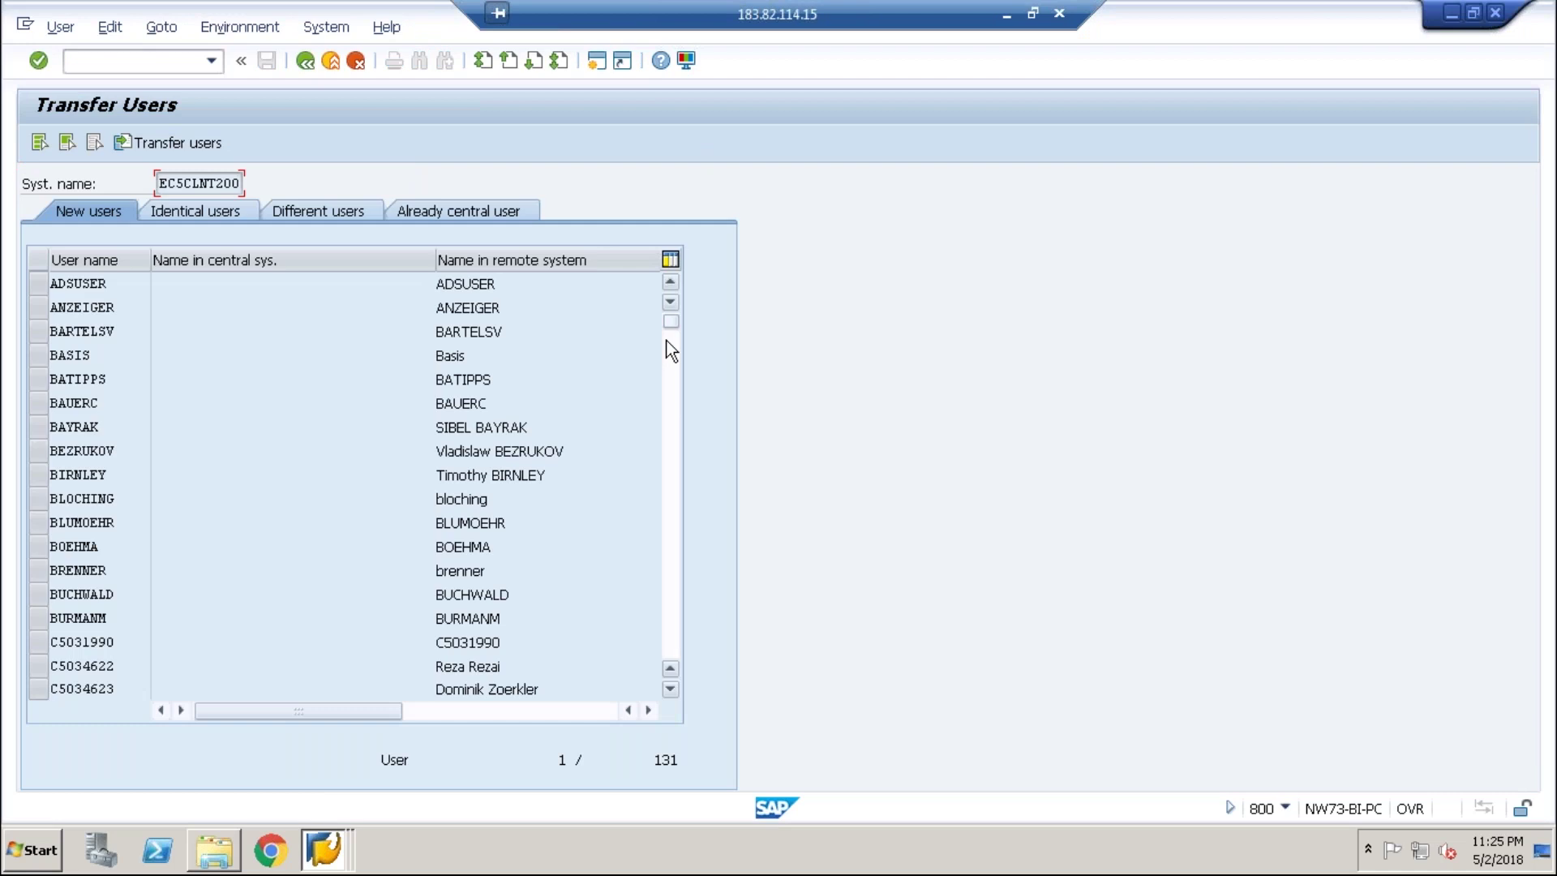
pyautogui.moveTo(668, 327); pyautogui.dragTo(690, 511)
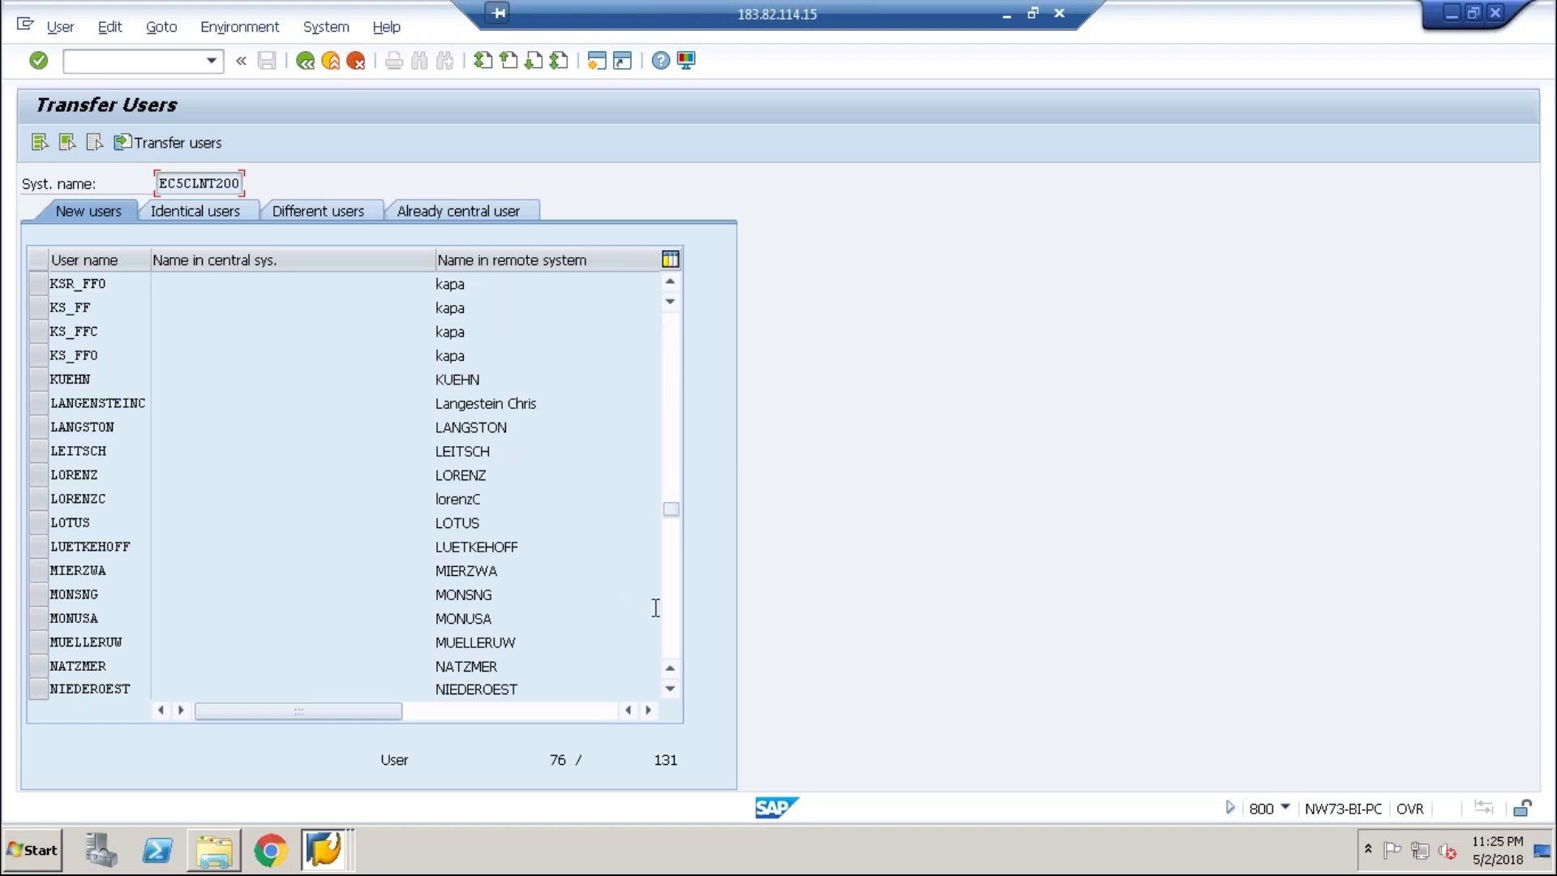
pyautogui.moveTo(671, 508); pyautogui.dragTo(671, 599)
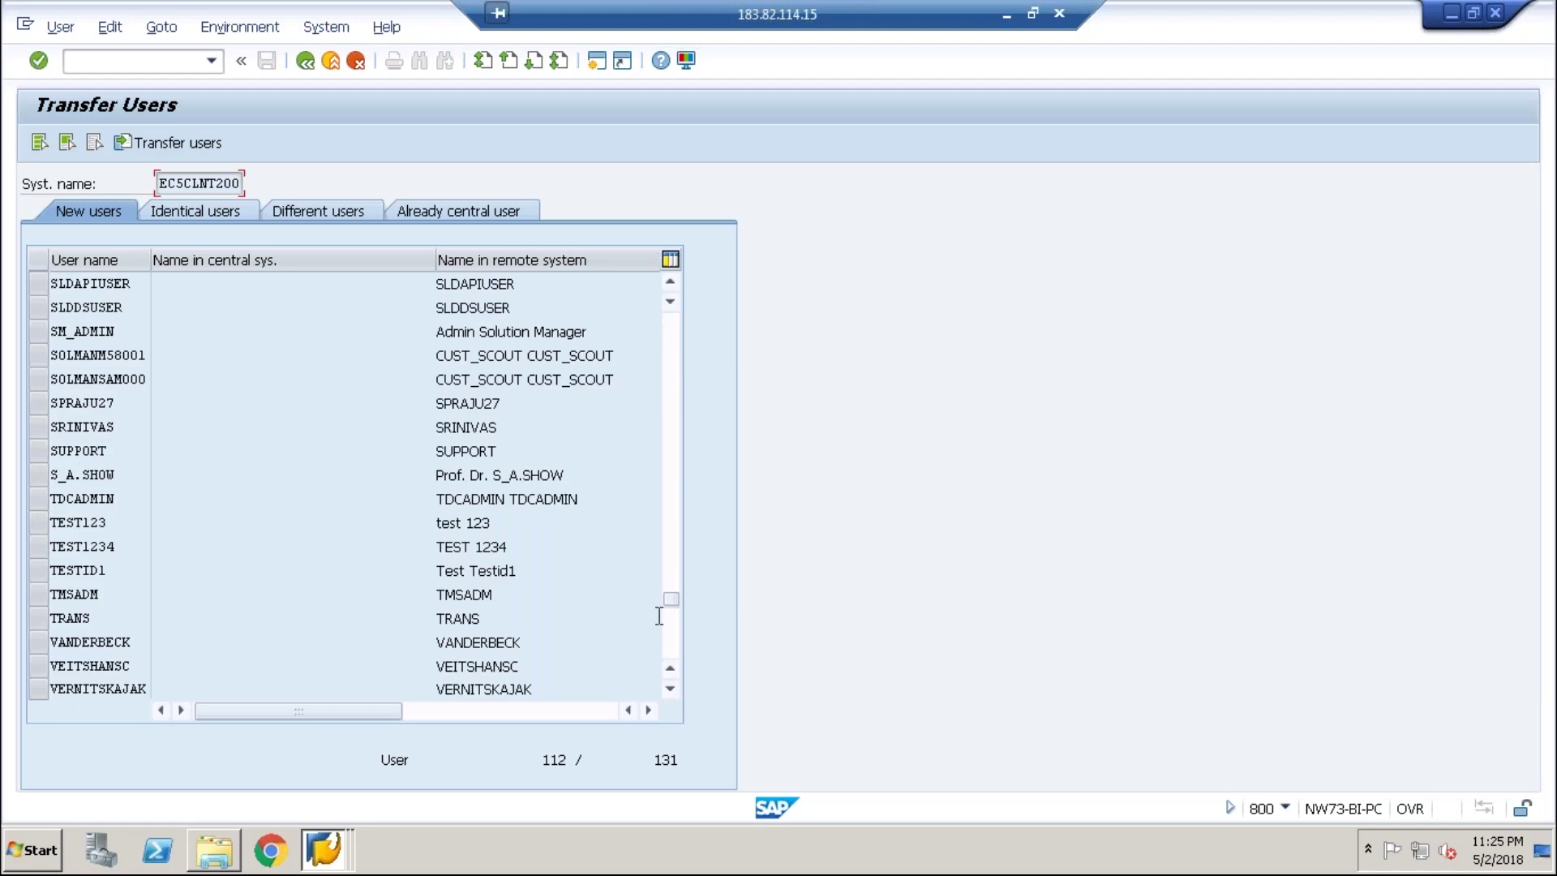
pyautogui.scroll(-6, 655, 439)
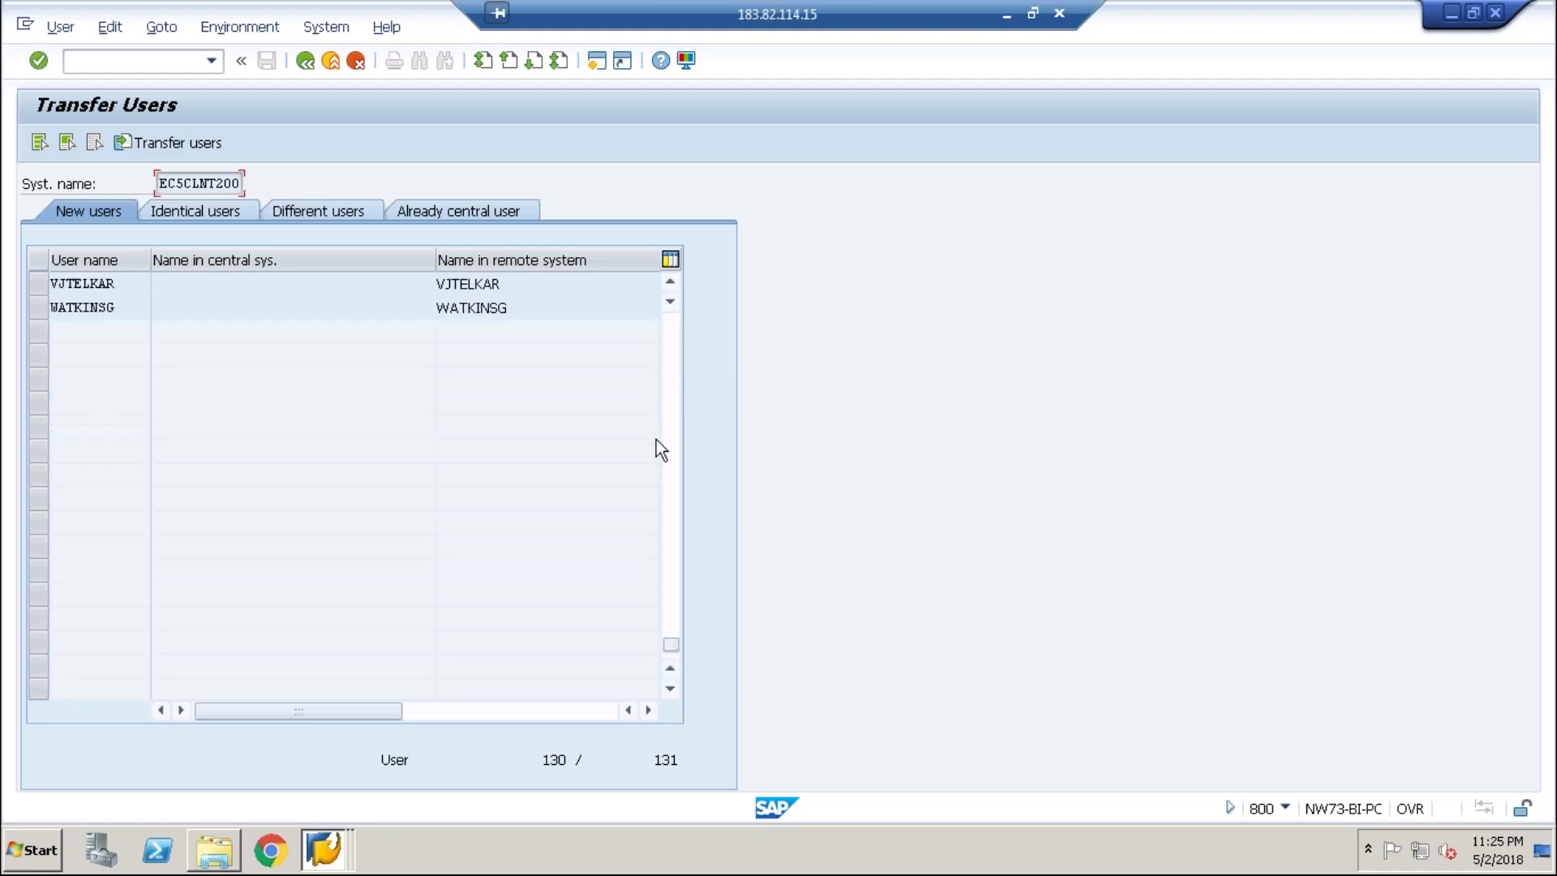
pyautogui.click(38, 308)
pyautogui.keyDown('shift'); pyautogui.click(41, 284); pyautogui.keyUp('shift')
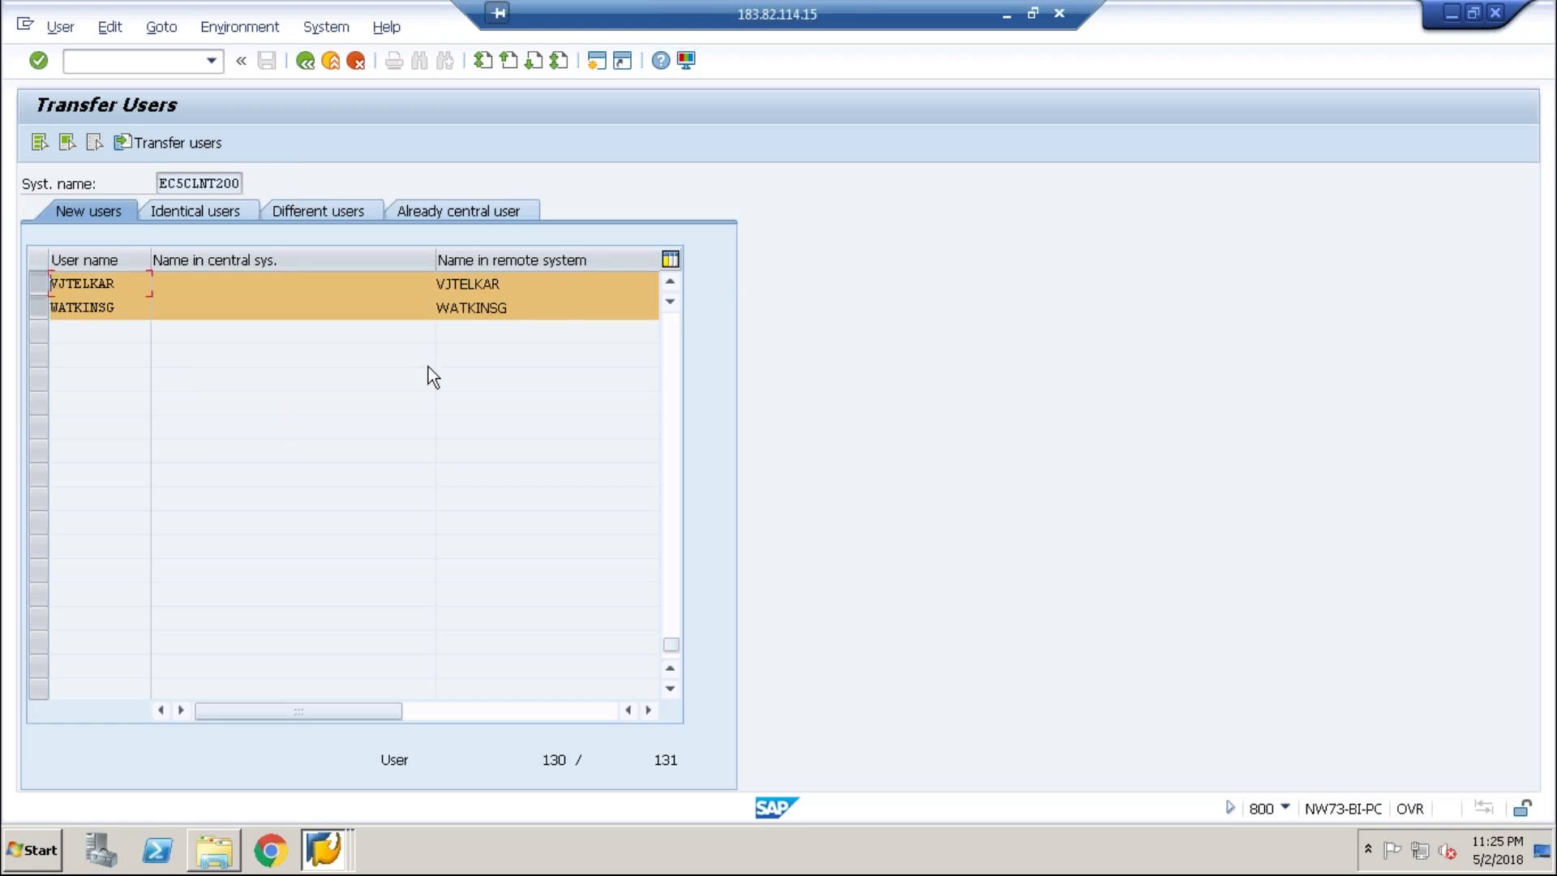
pyautogui.click(671, 386)
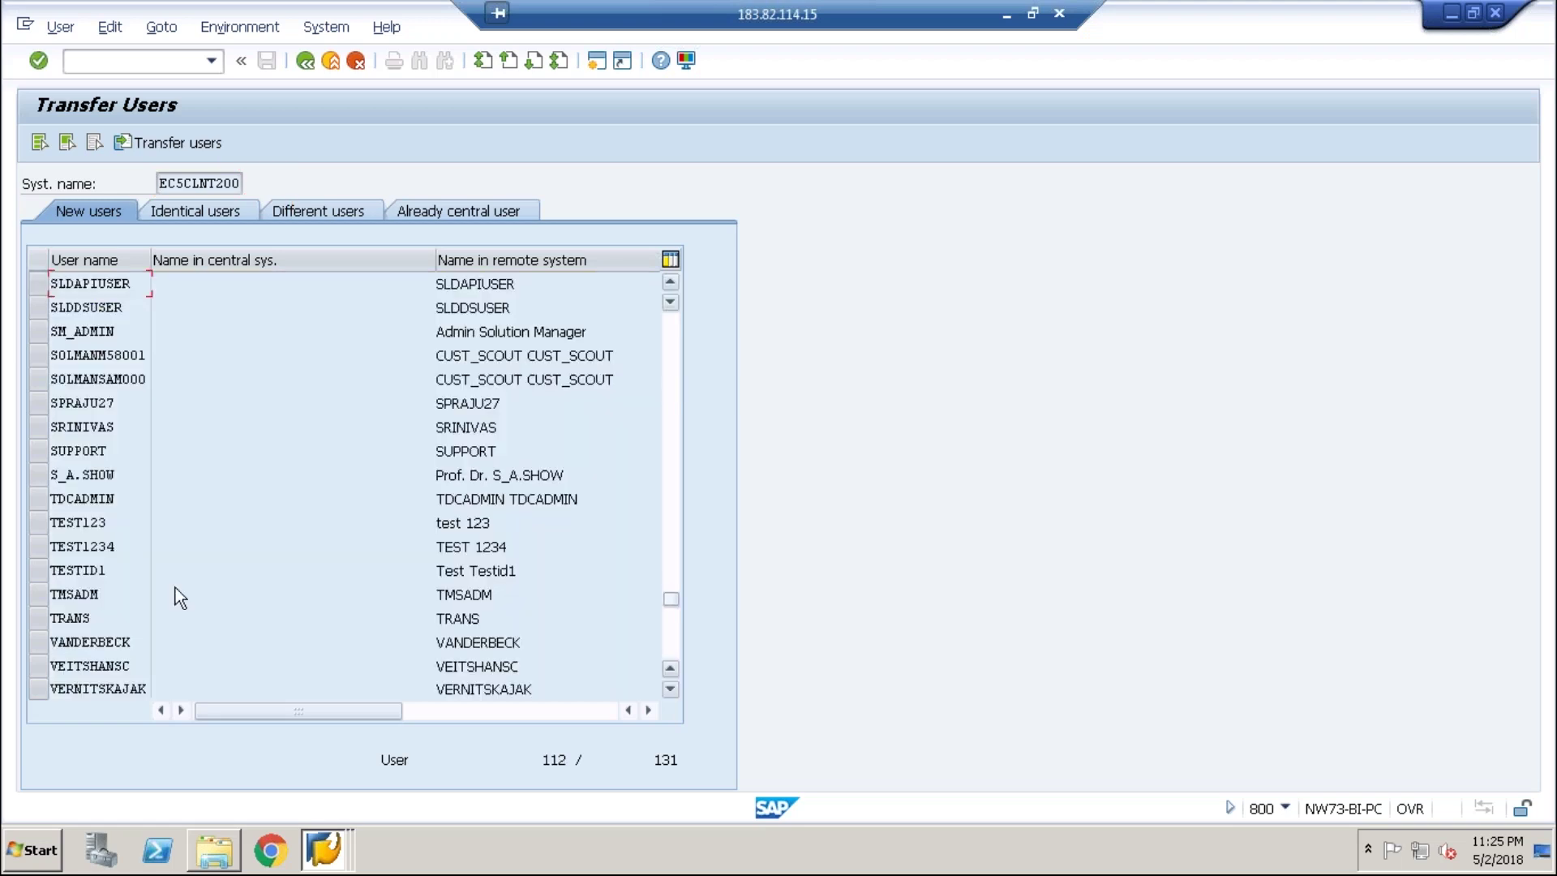
# - Add four test users, transfer the selection, and back out to the CUA structure display
pyautogui.click(42, 522)
pyautogui.keyDown('shift'); pyautogui.click(42, 547); pyautogui.keyUp('shift')
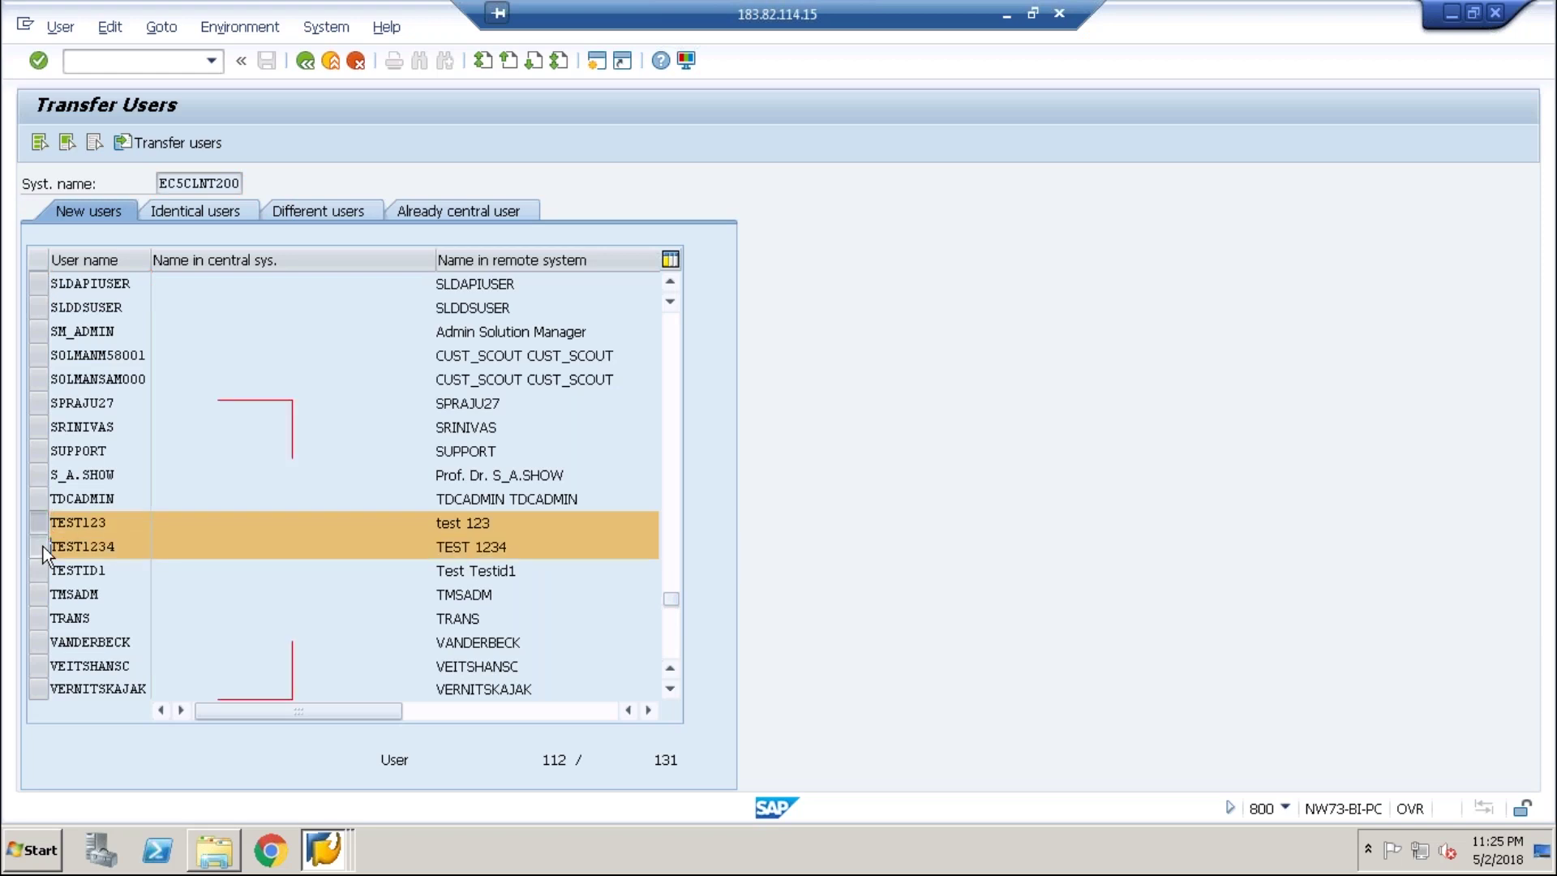
pyautogui.keyDown('ctrl'); pyautogui.click(38, 594); pyautogui.keyUp('ctrl')
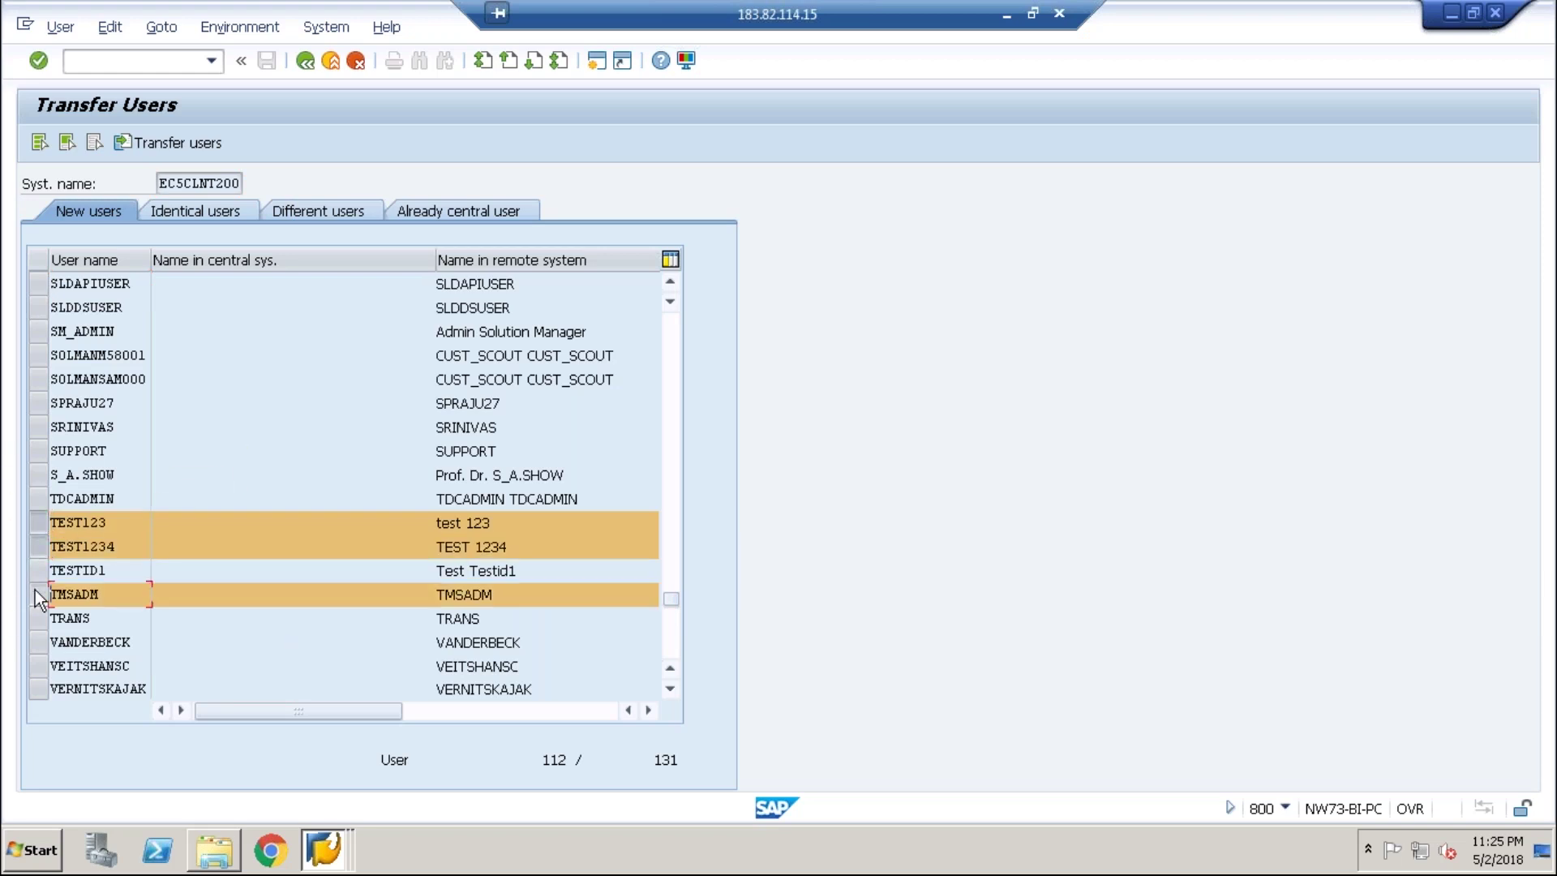
pyautogui.keyDown('ctrl'); pyautogui.click(37, 618); pyautogui.keyUp('ctrl')
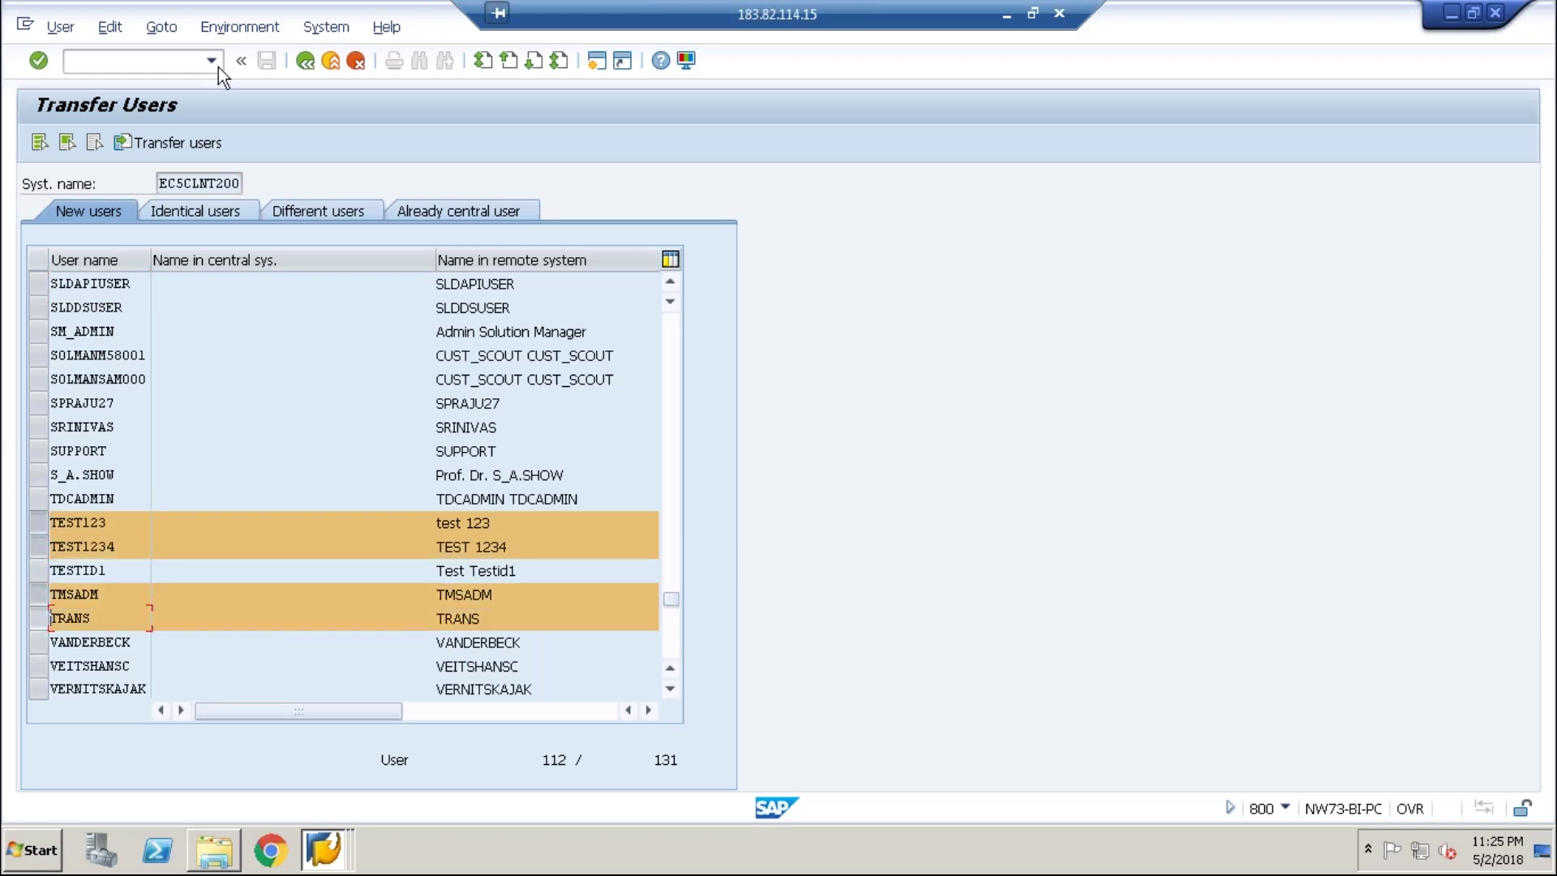
pyautogui.click(175, 144)
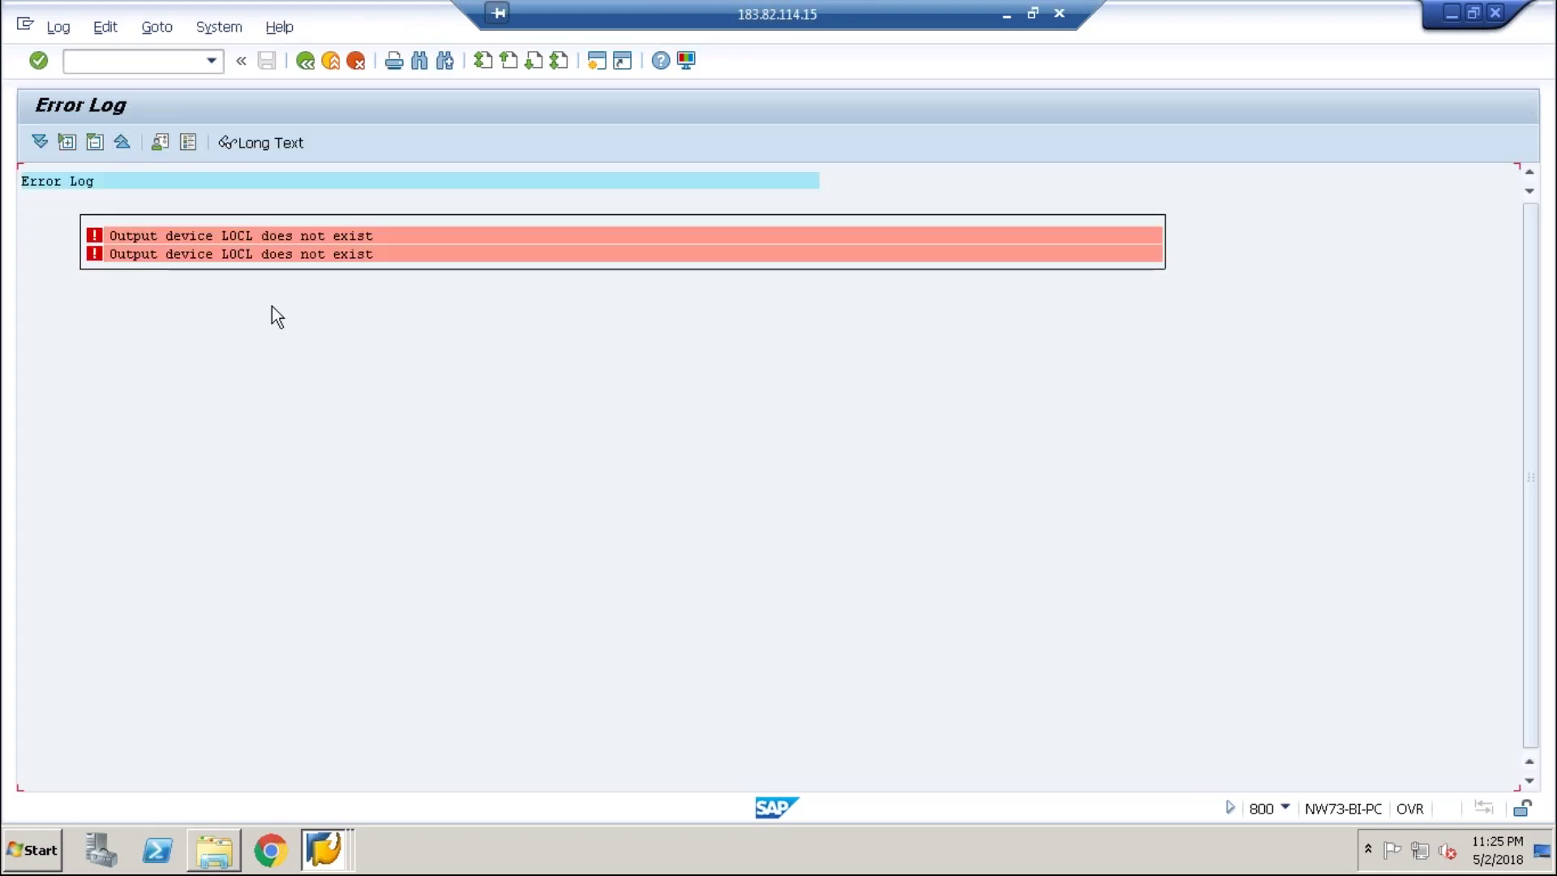
pyautogui.click(306, 60)
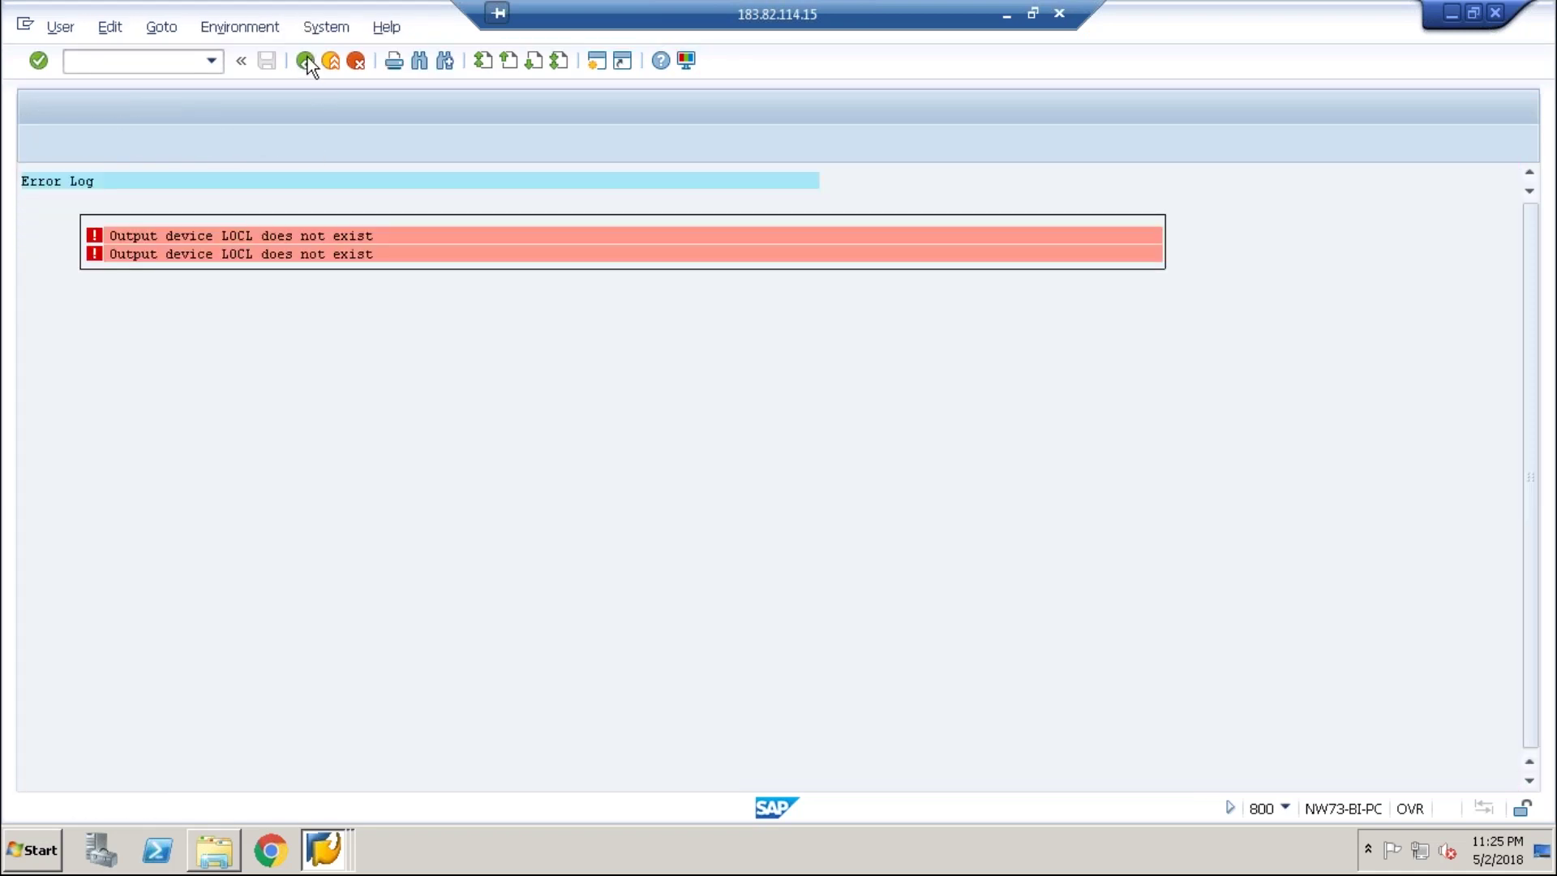
pyautogui.click(306, 60)
pyautogui.click(307, 60)
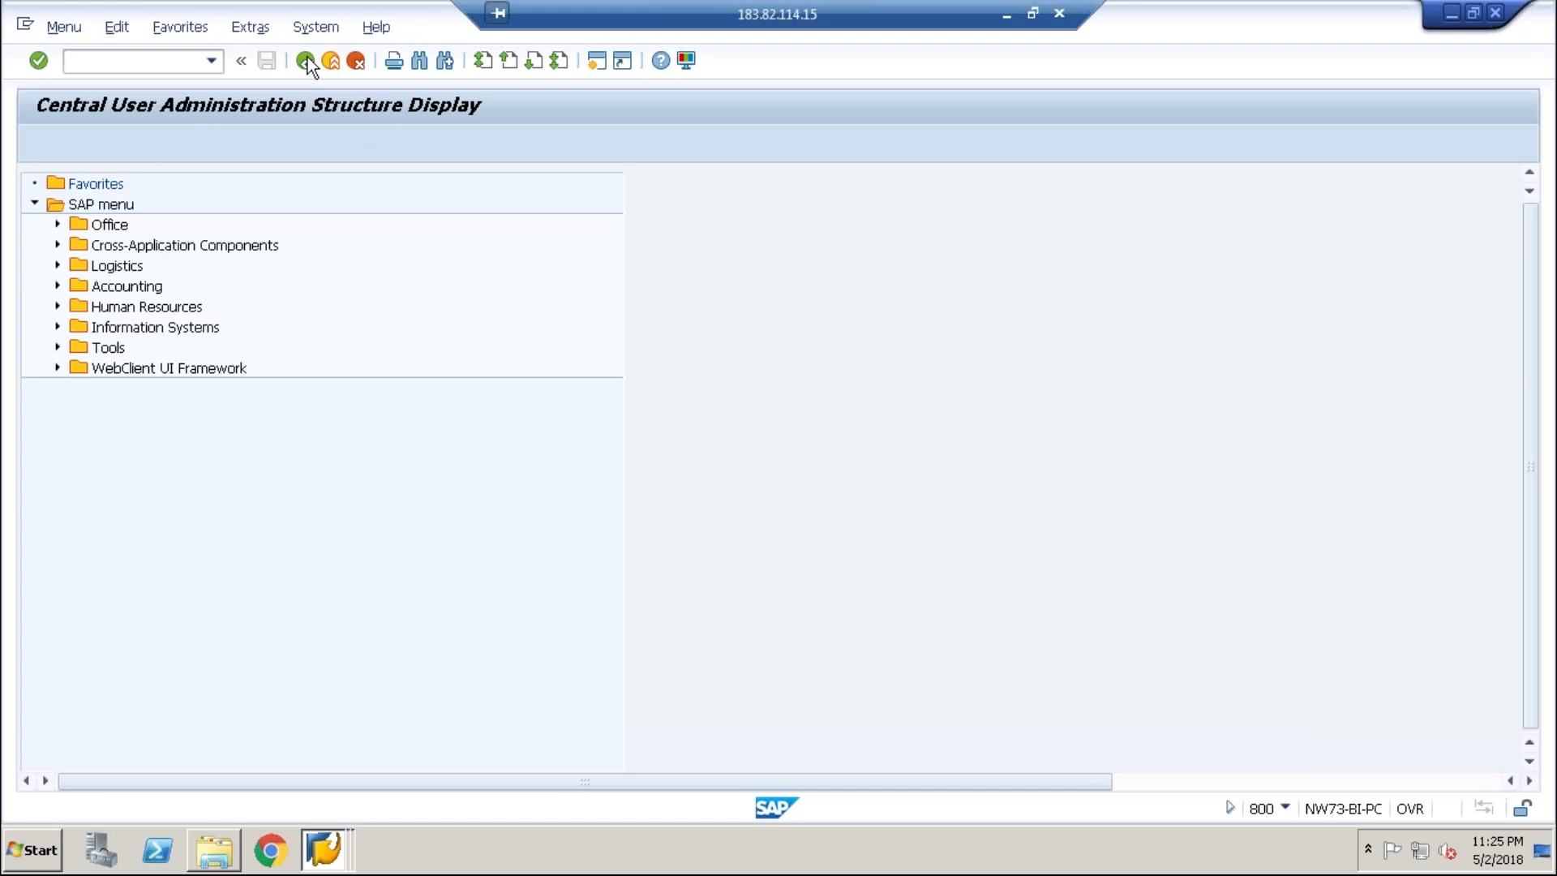
# - In SU01, display user TMSADM's details and return to the start screen
pyautogui.write('su01')
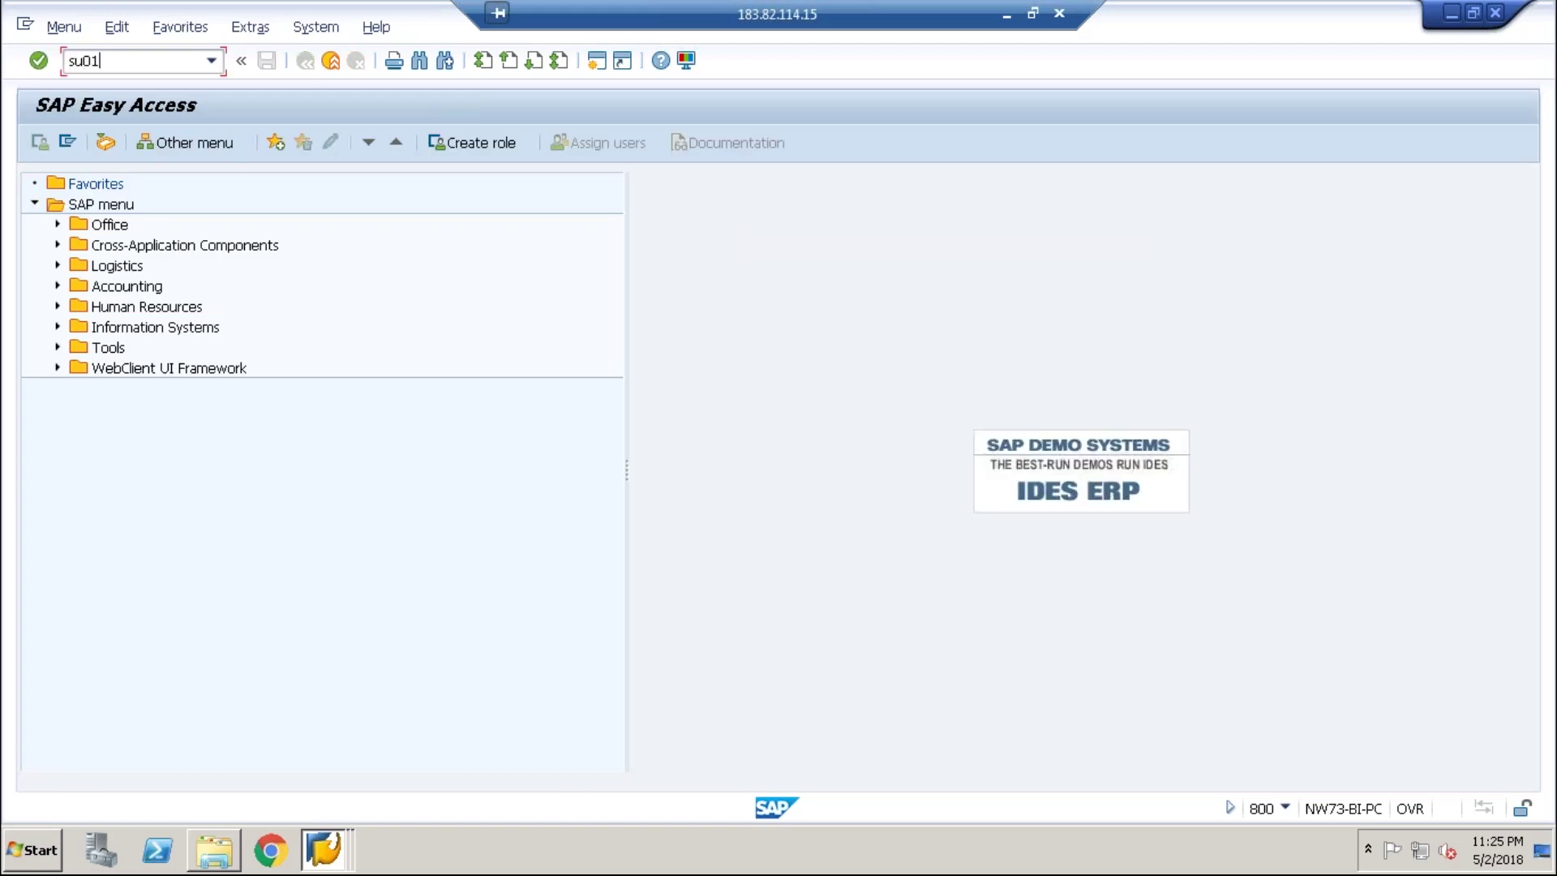
pyautogui.press('Return')
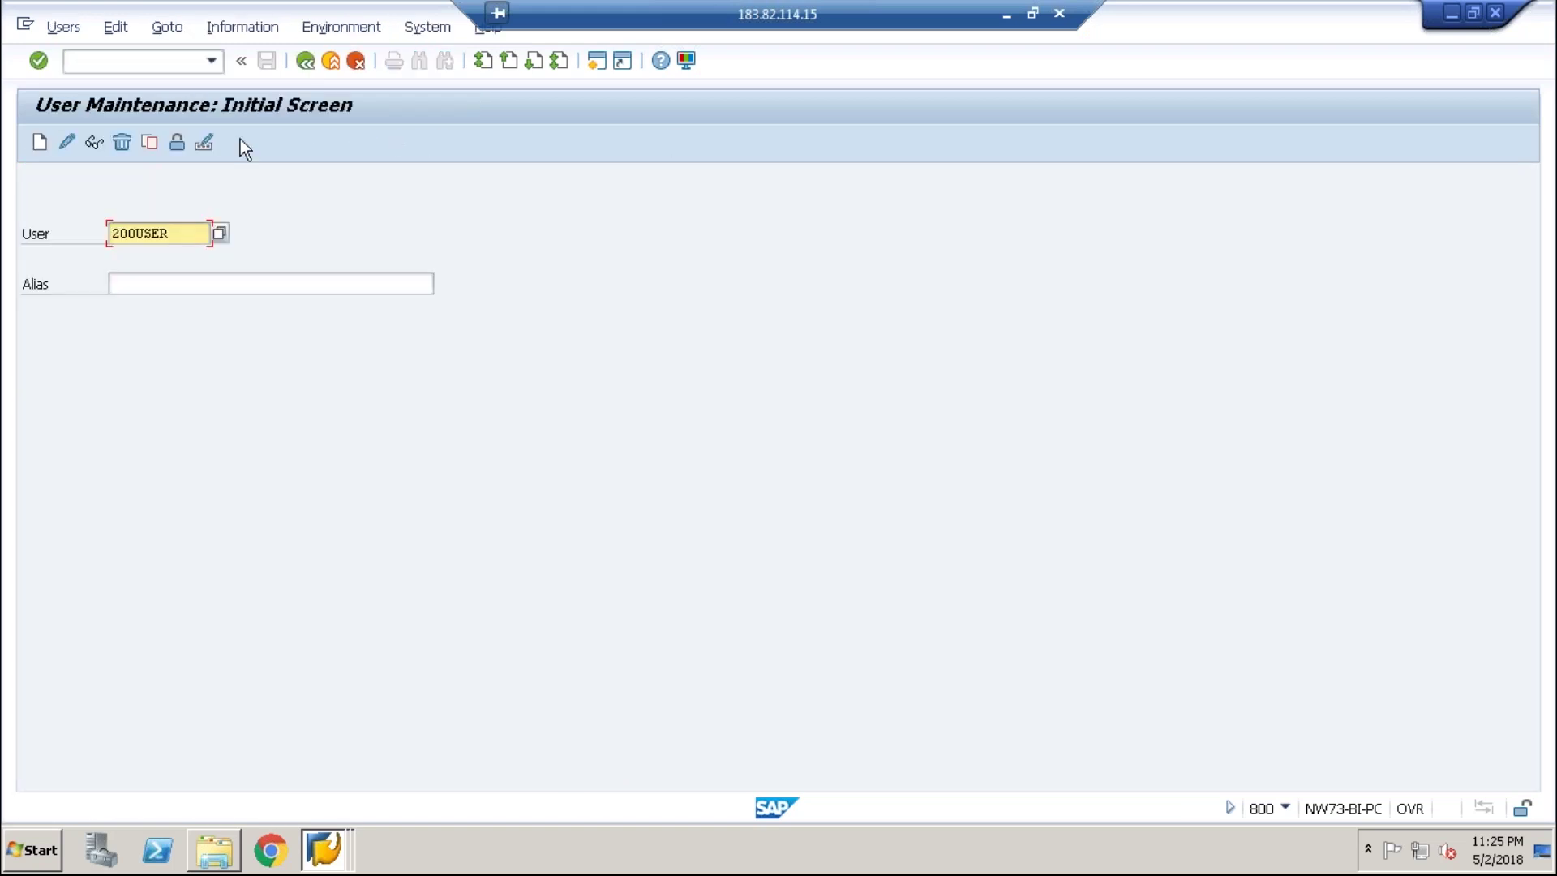
pyautogui.click(171, 234)
pyautogui.press('BackSpace')
pyautogui.press('BackSpace')
pyautogui.press('BackSpace')
pyautogui.press('BackSpace')
pyautogui.press('BackSpace')
pyautogui.press('BackSpace')
pyautogui.press('BackSpace')
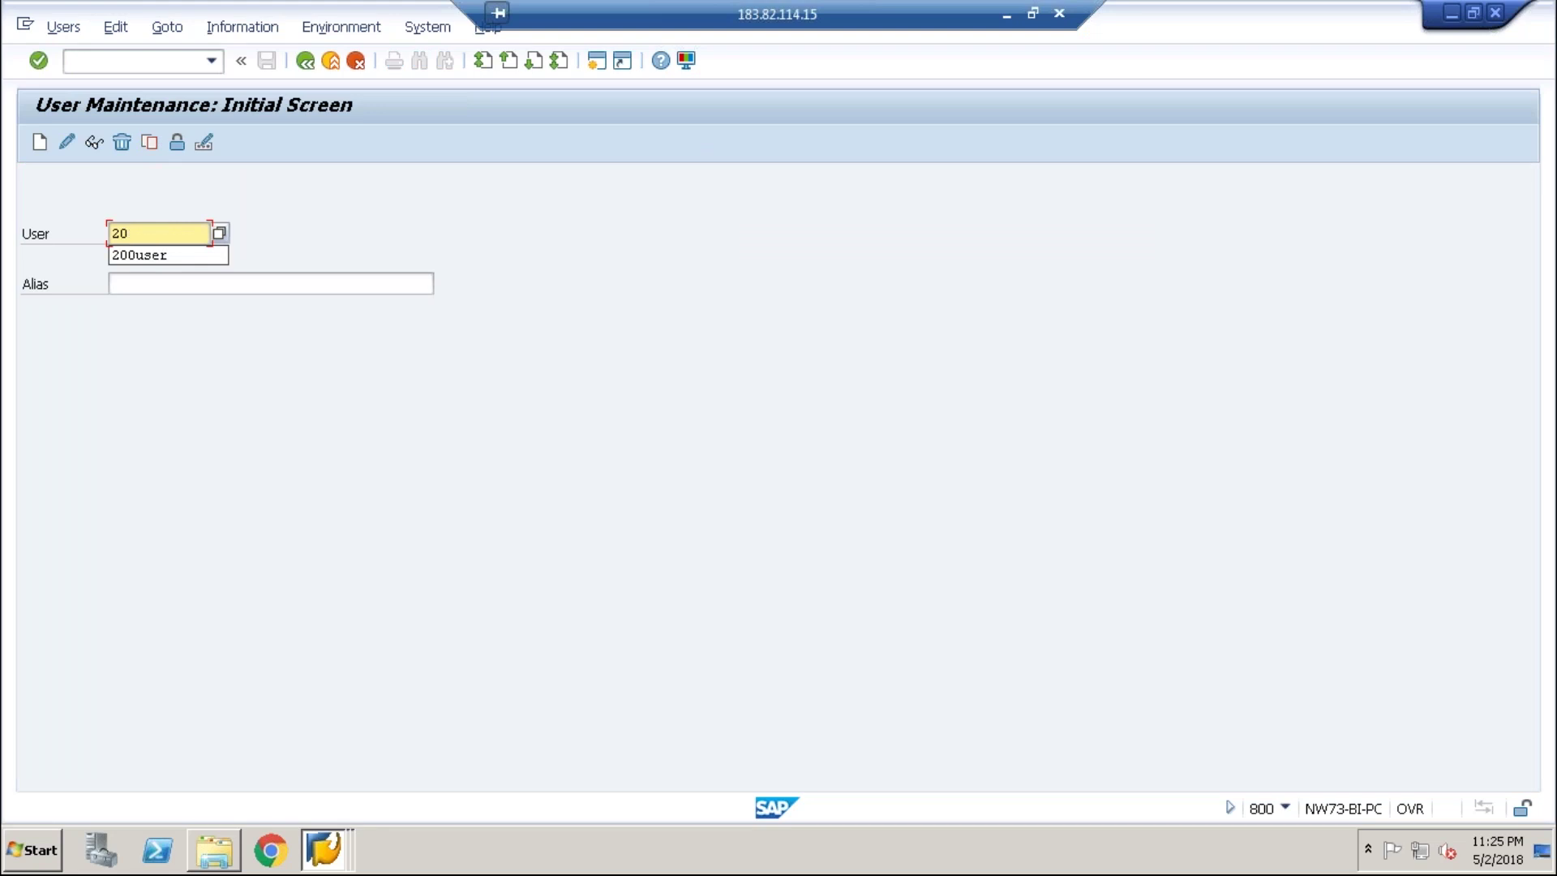
pyautogui.write('tmsadm')
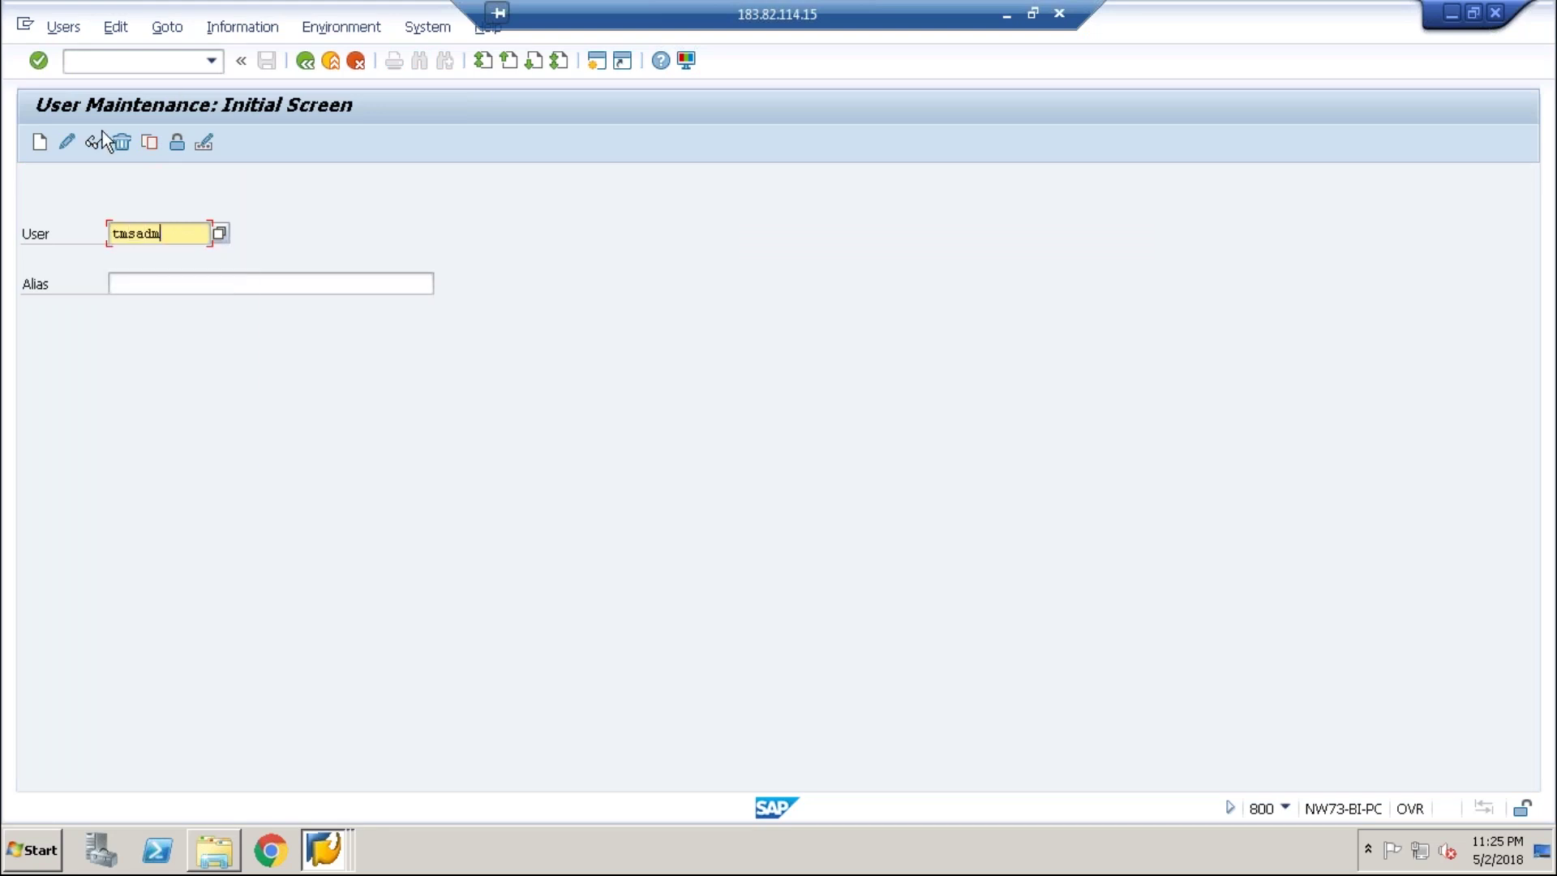
pyautogui.click(95, 136)
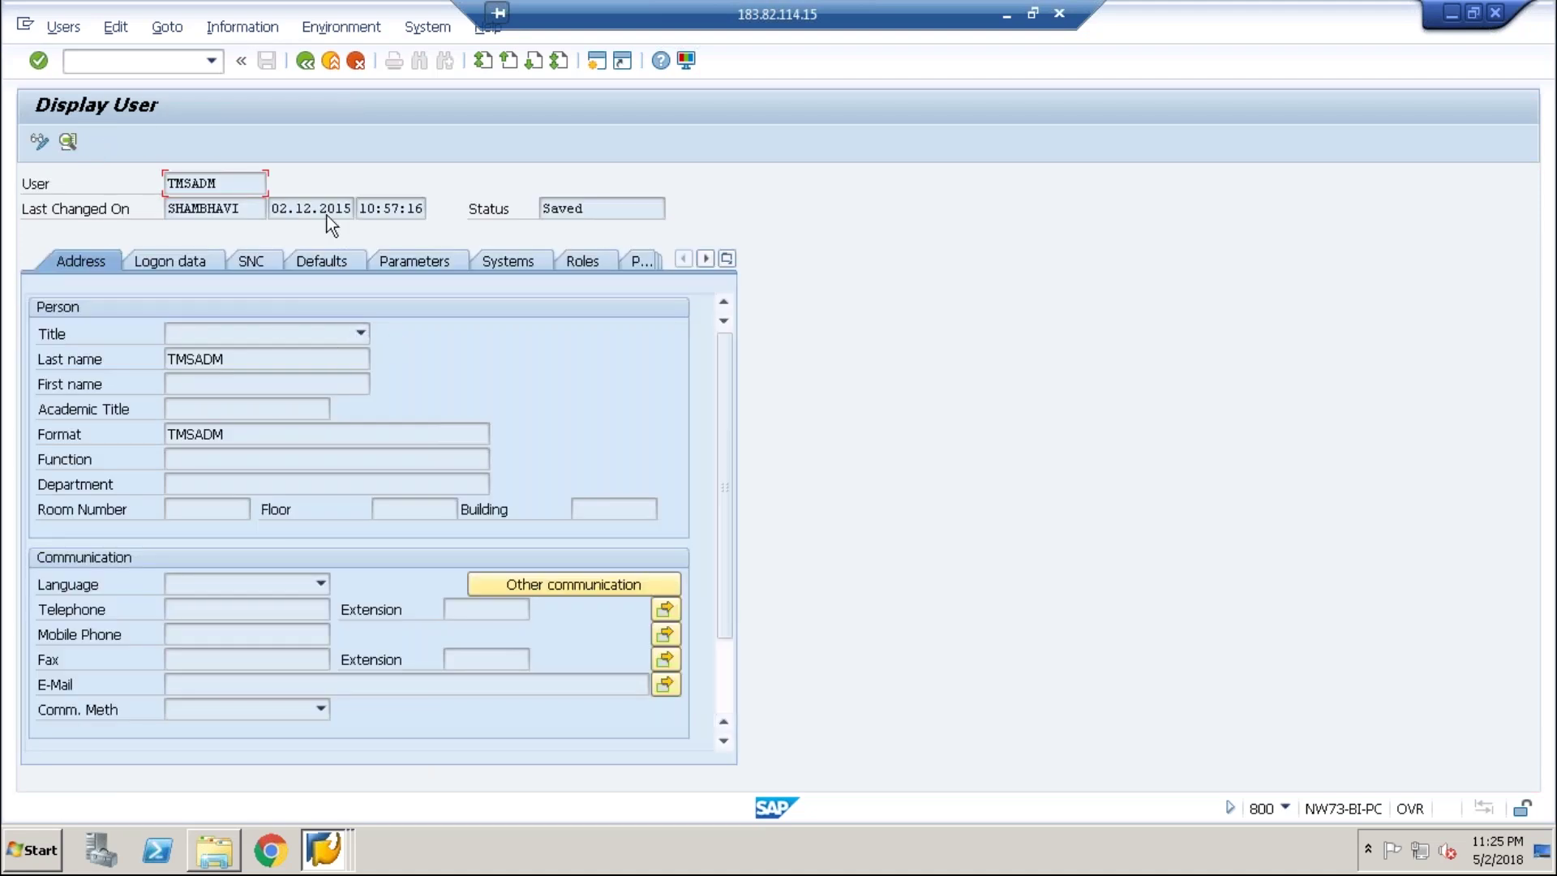
pyautogui.click(307, 62)
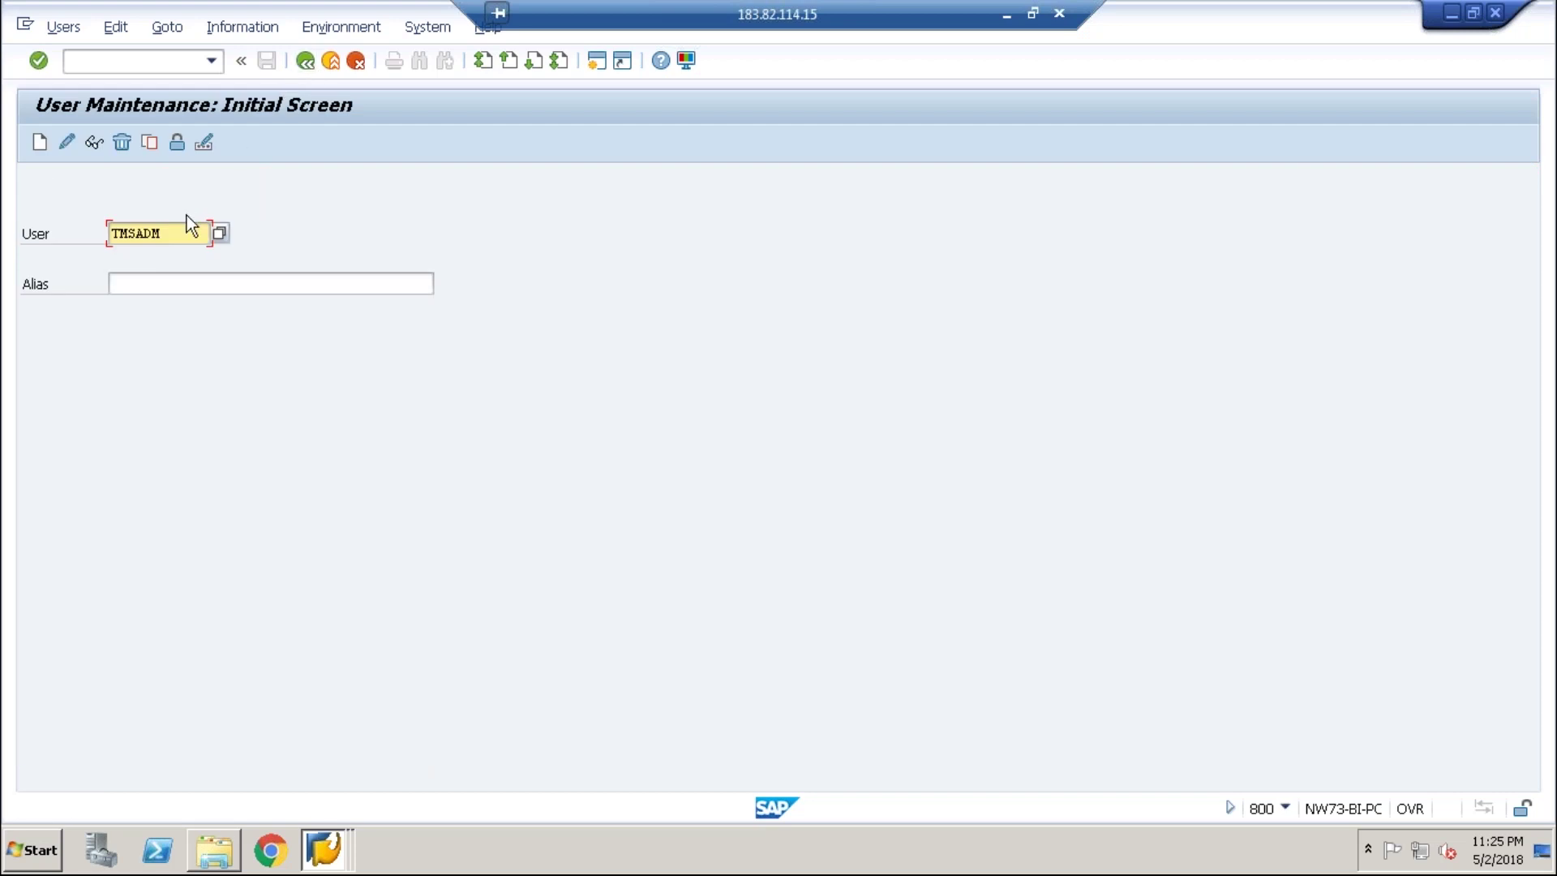
# - Display user TEST123, confirming it exists, and return to the start screen
pyautogui.press('BackSpace')
pyautogui.press('BackSpace')
pyautogui.press('BackSpace')
pyautogui.press('BackSpace')
pyautogui.press('BackSpace')
pyautogui.press('BackSpace')
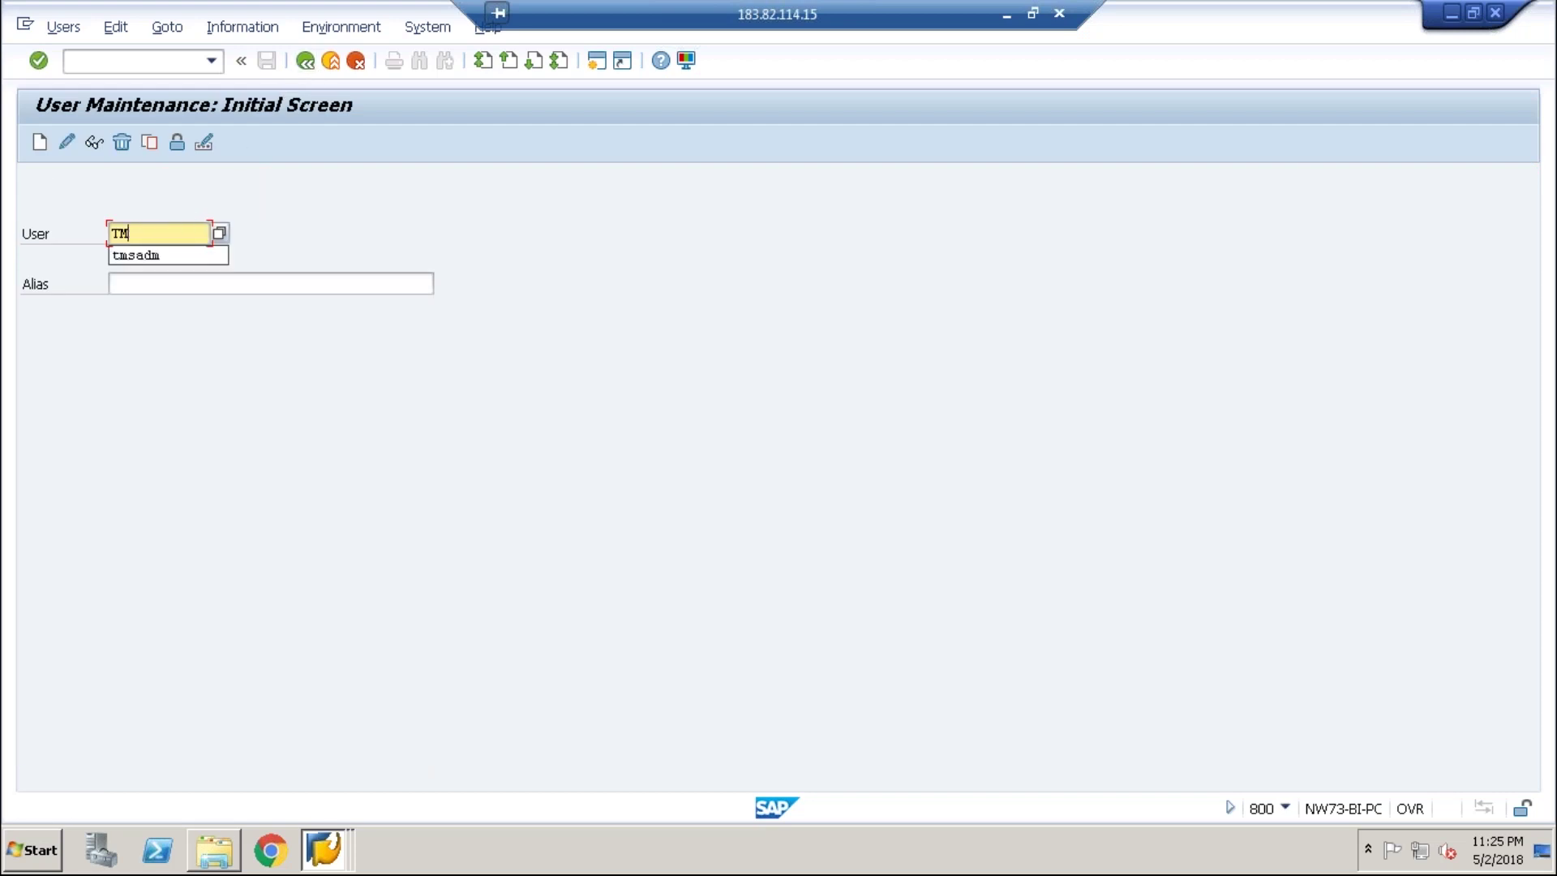
pyautogui.write('test123')
pyautogui.click(100, 141)
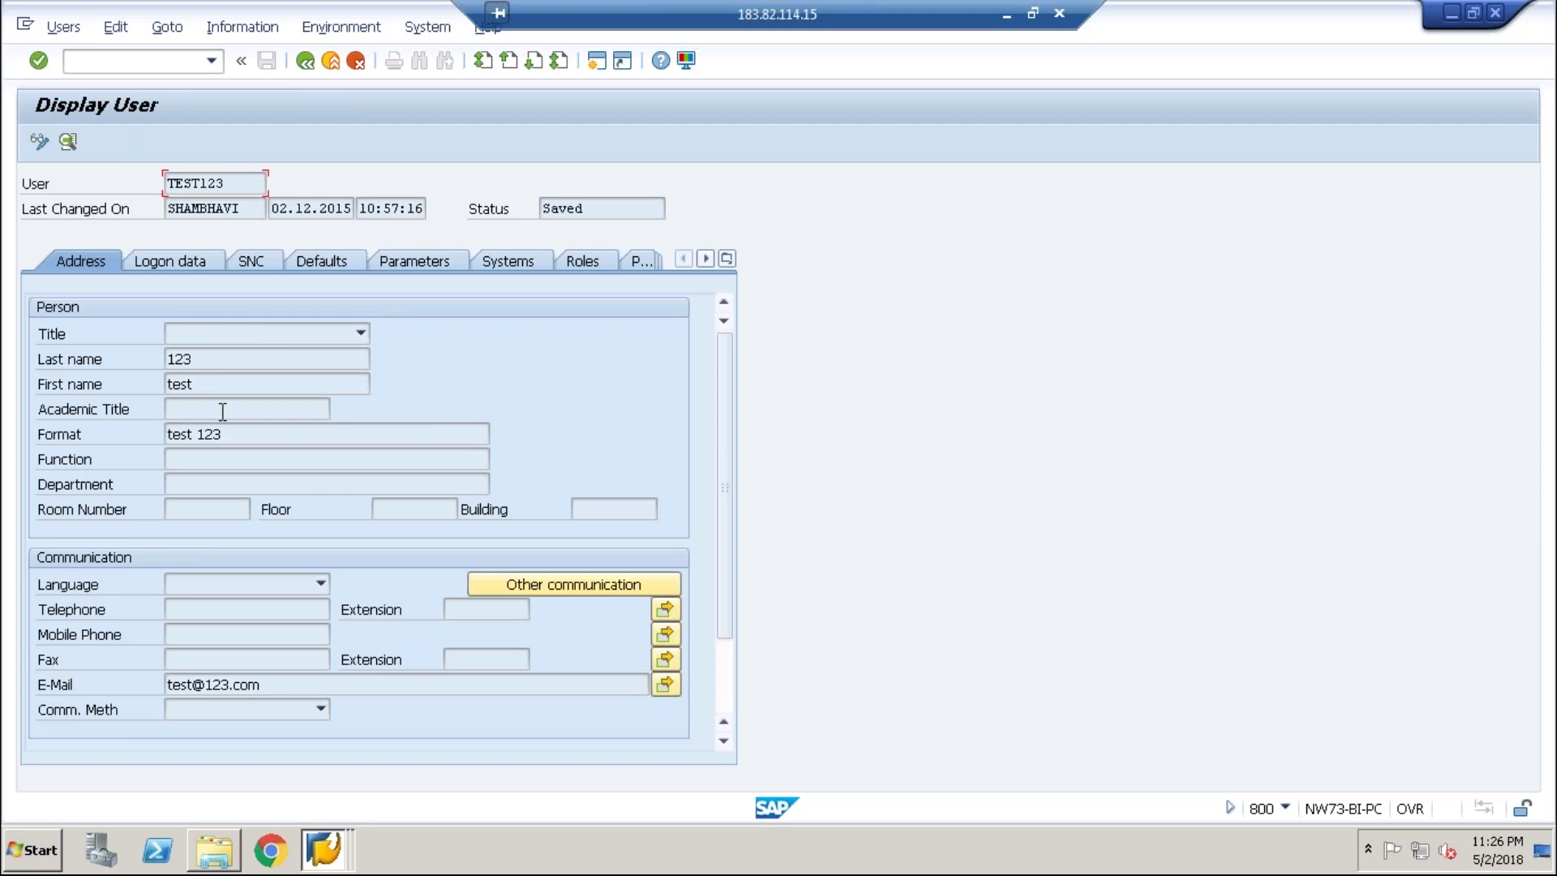
pyautogui.click(305, 62)
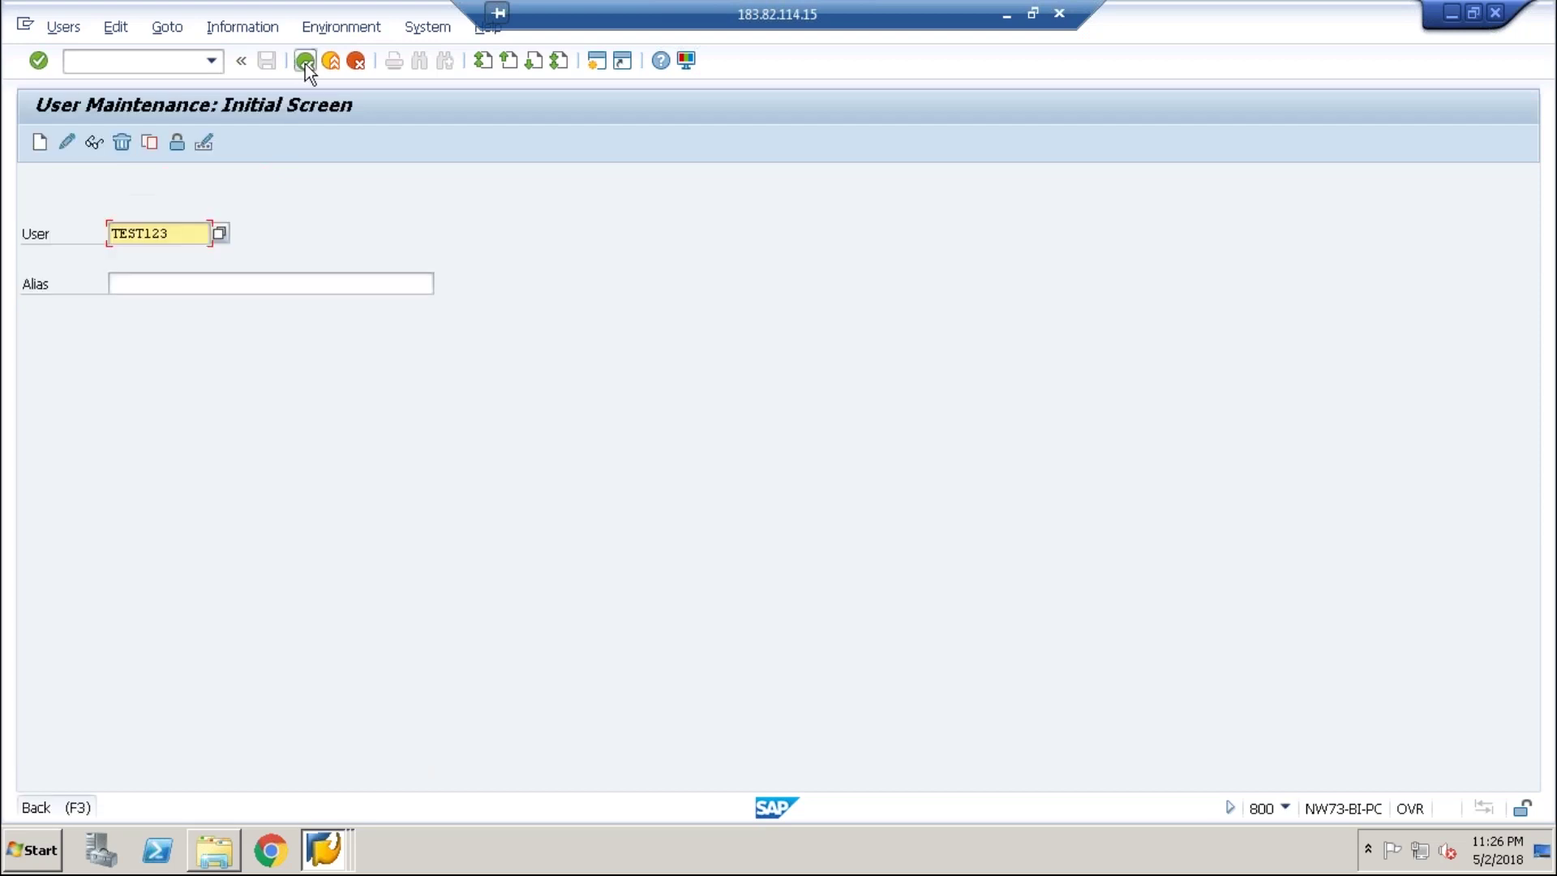
# - Run the SCUL log and inspect 200USER's recipient-system messages
pyautogui.click(305, 62)
pyautogui.write('s')
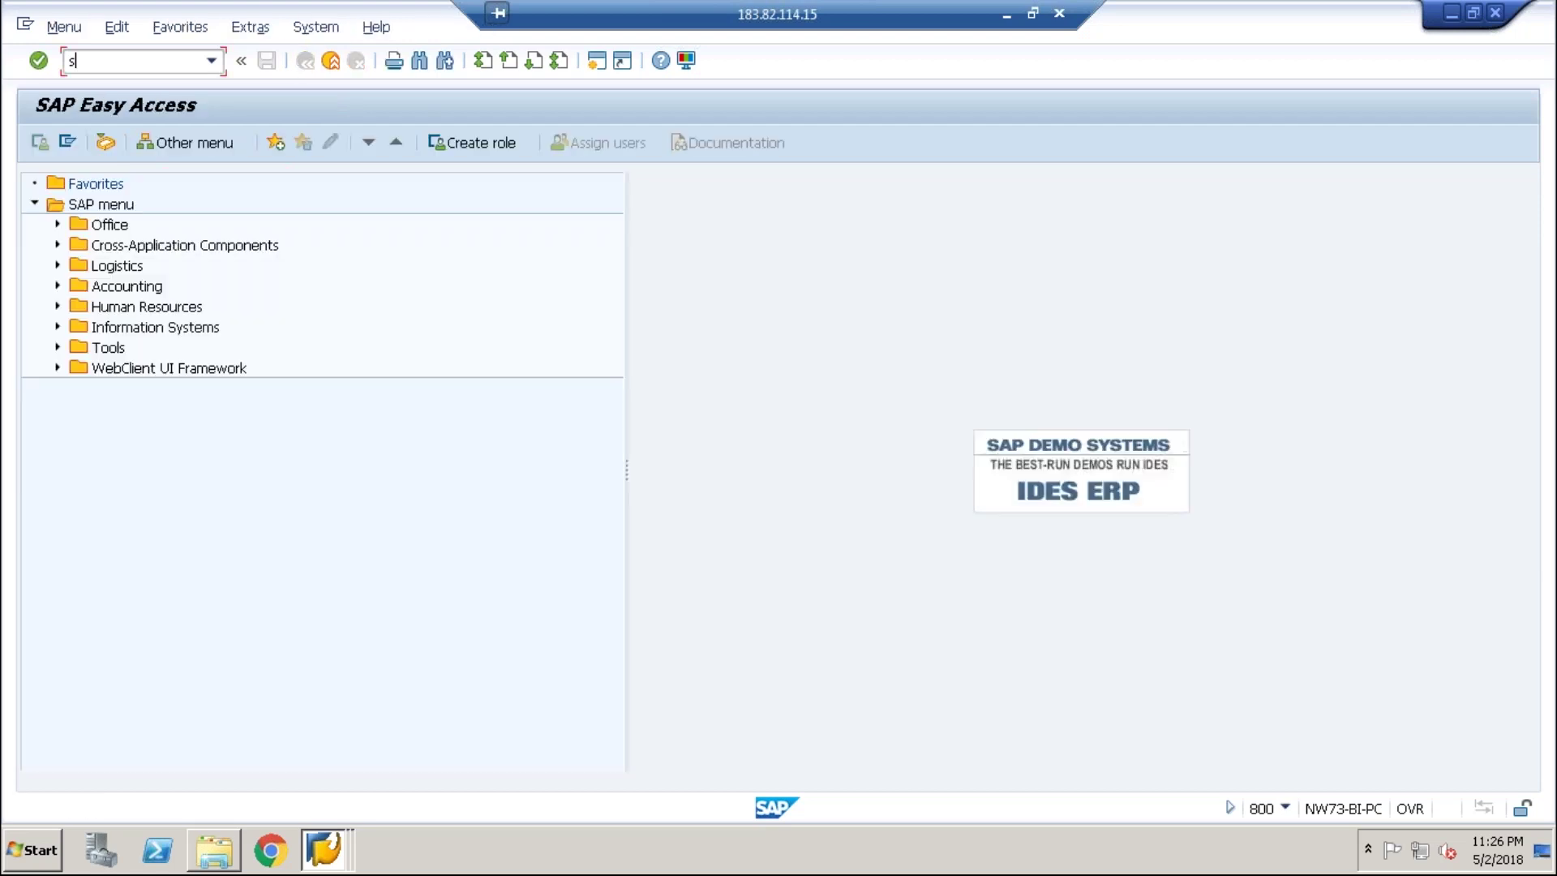
pyautogui.write('cul')
pyautogui.press('Return')
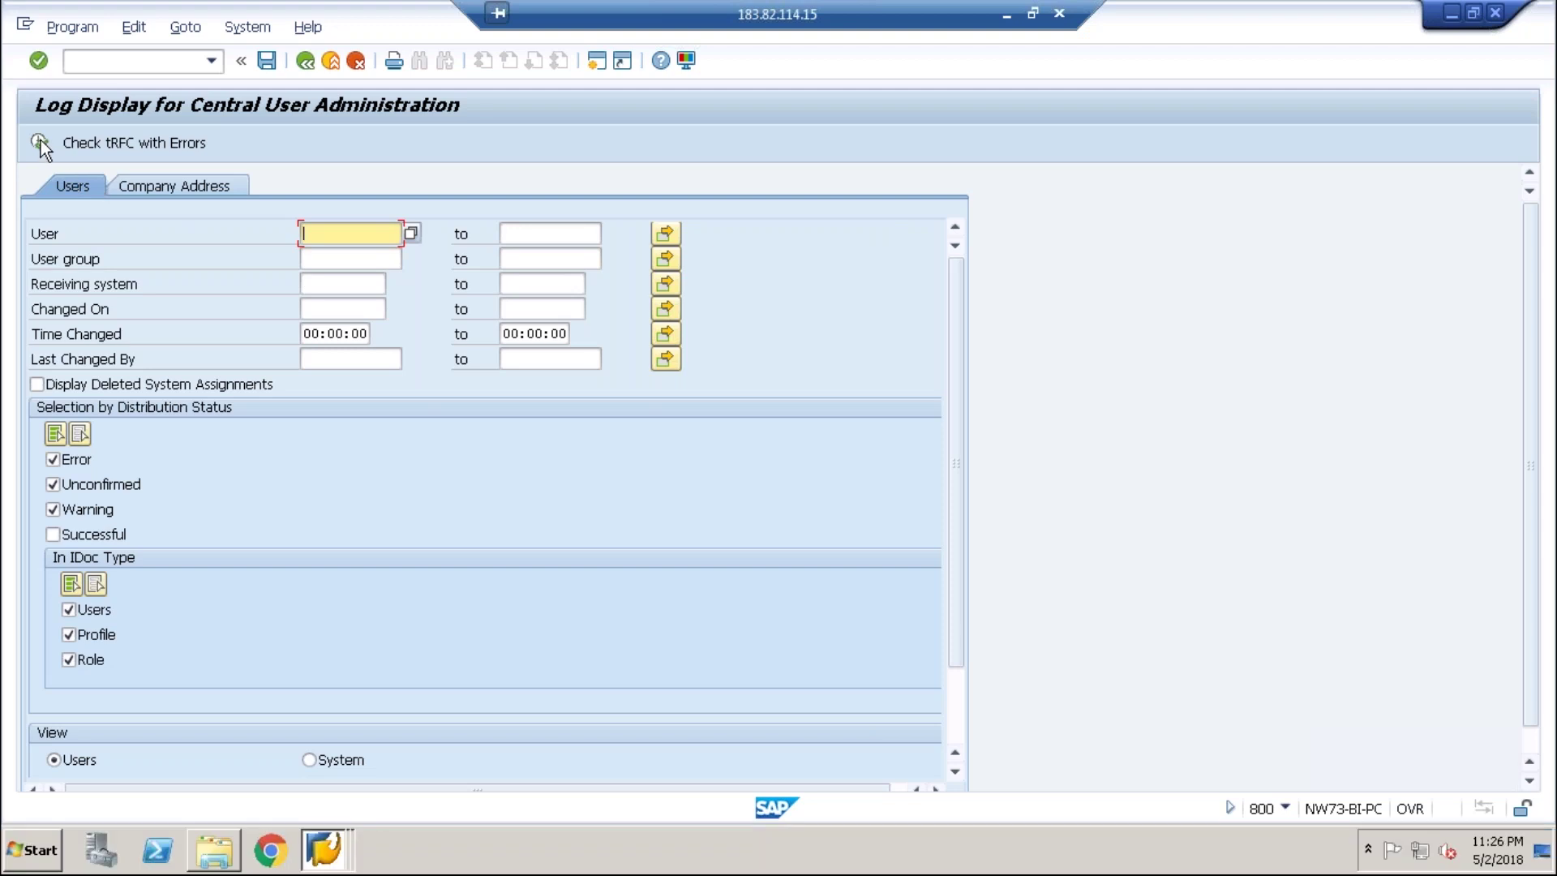
pyautogui.click(39, 143)
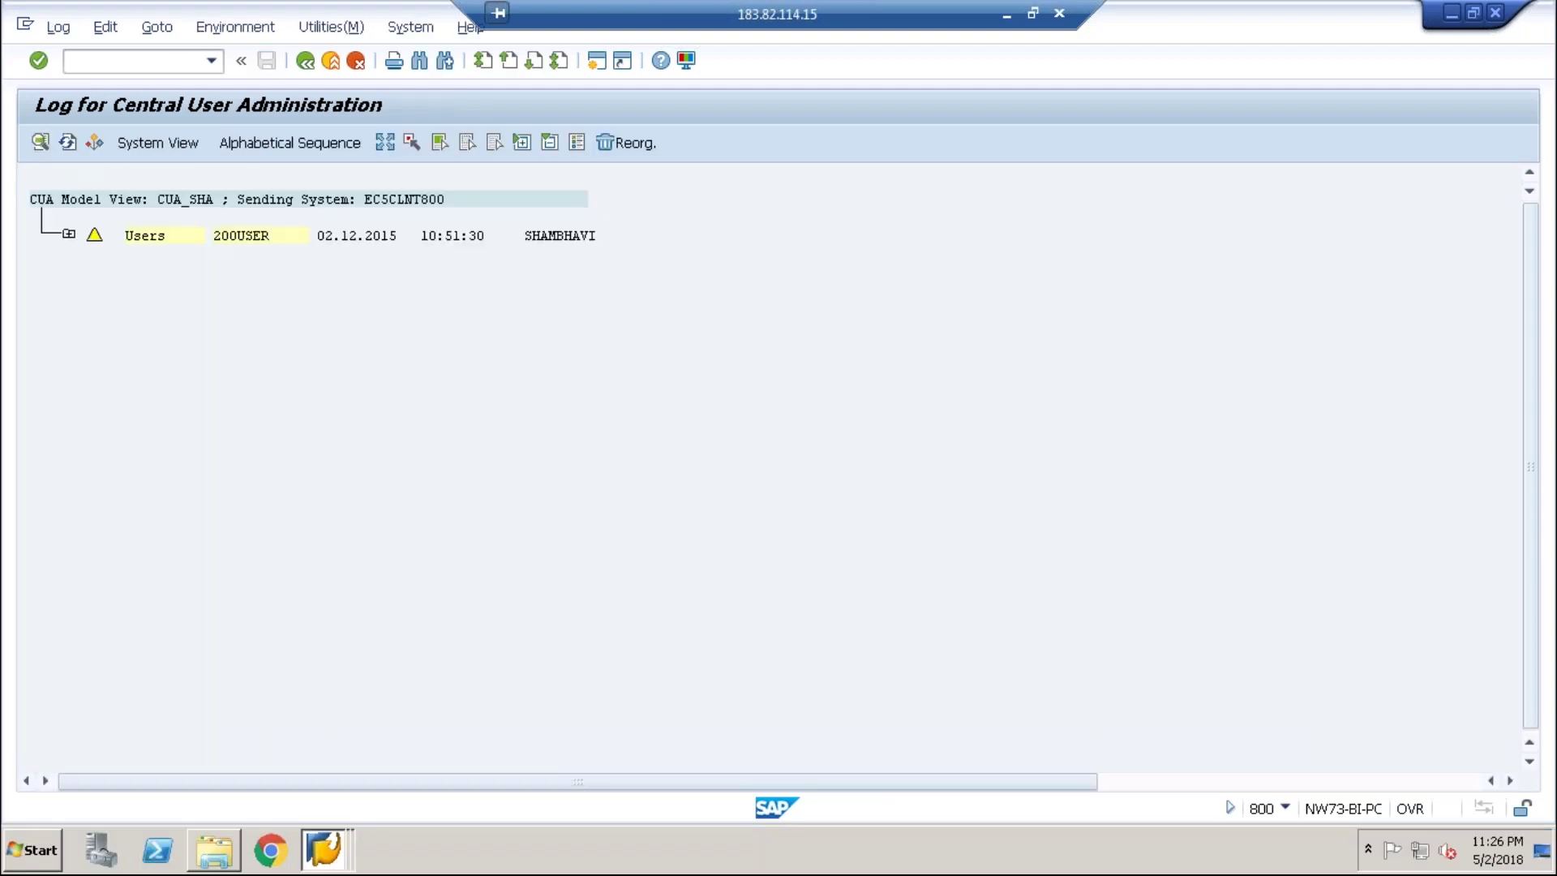
pyautogui.click(69, 234)
pyautogui.click(101, 271)
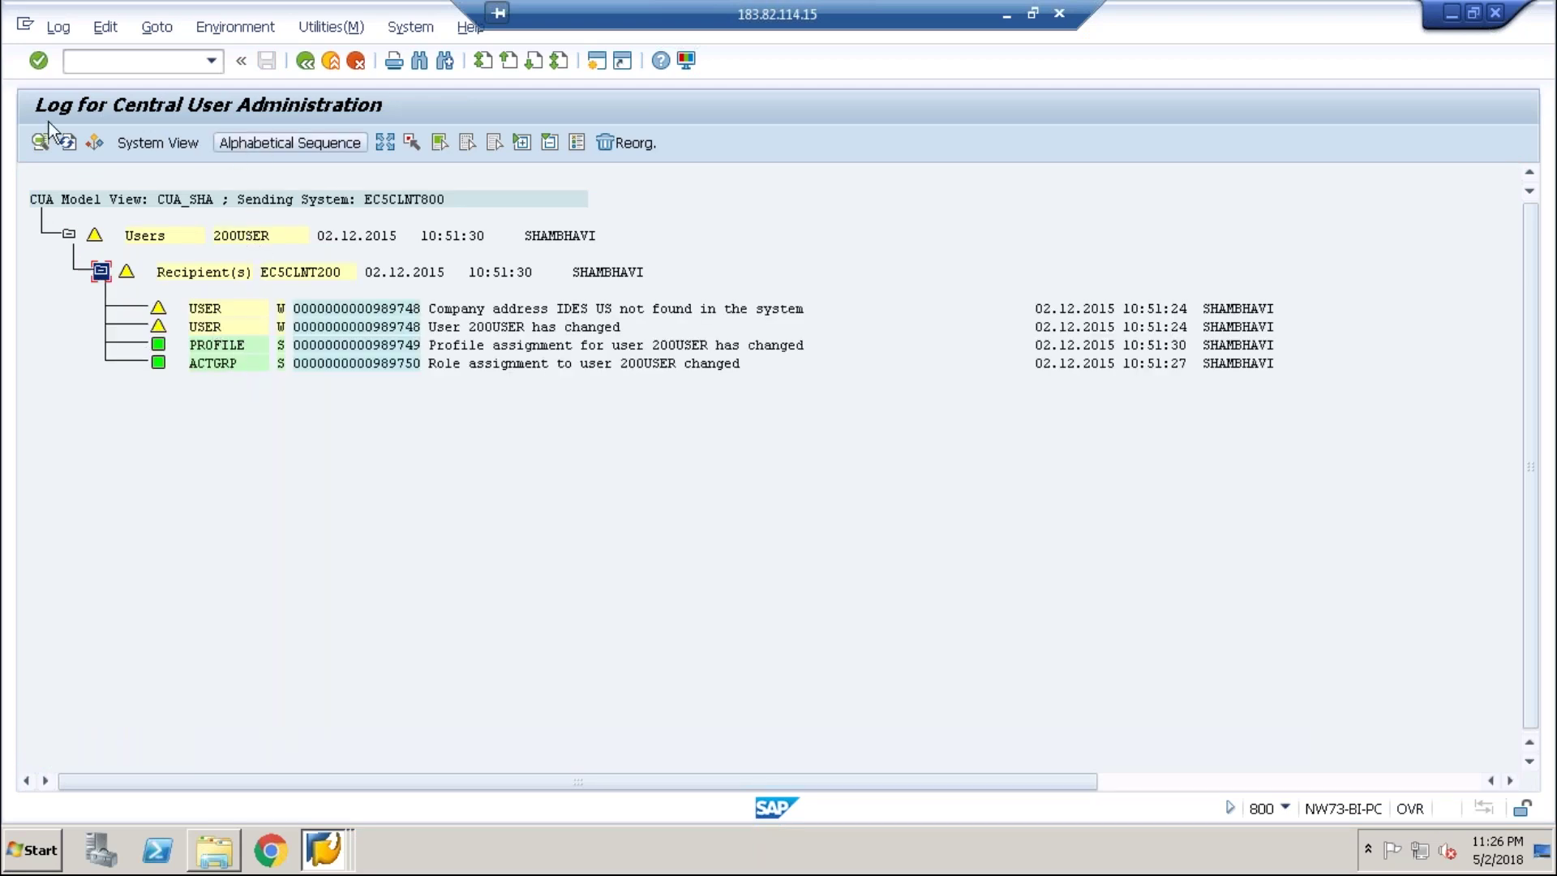
pyautogui.click(305, 61)
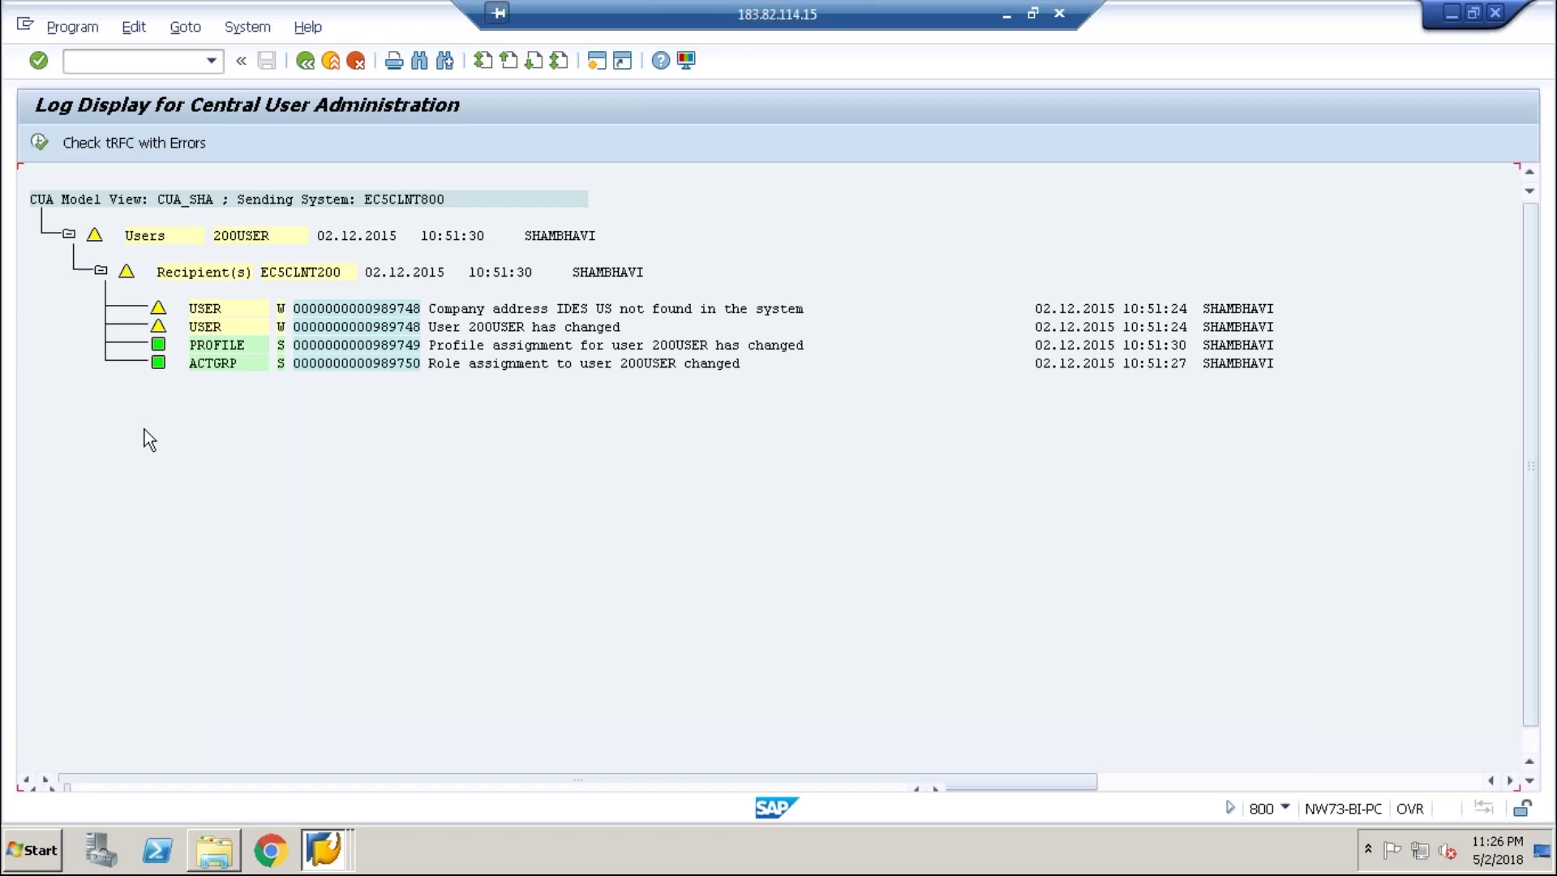
# - Rerun the log with Successful distributions included and scroll through the user entries
pyautogui.click(76, 533)
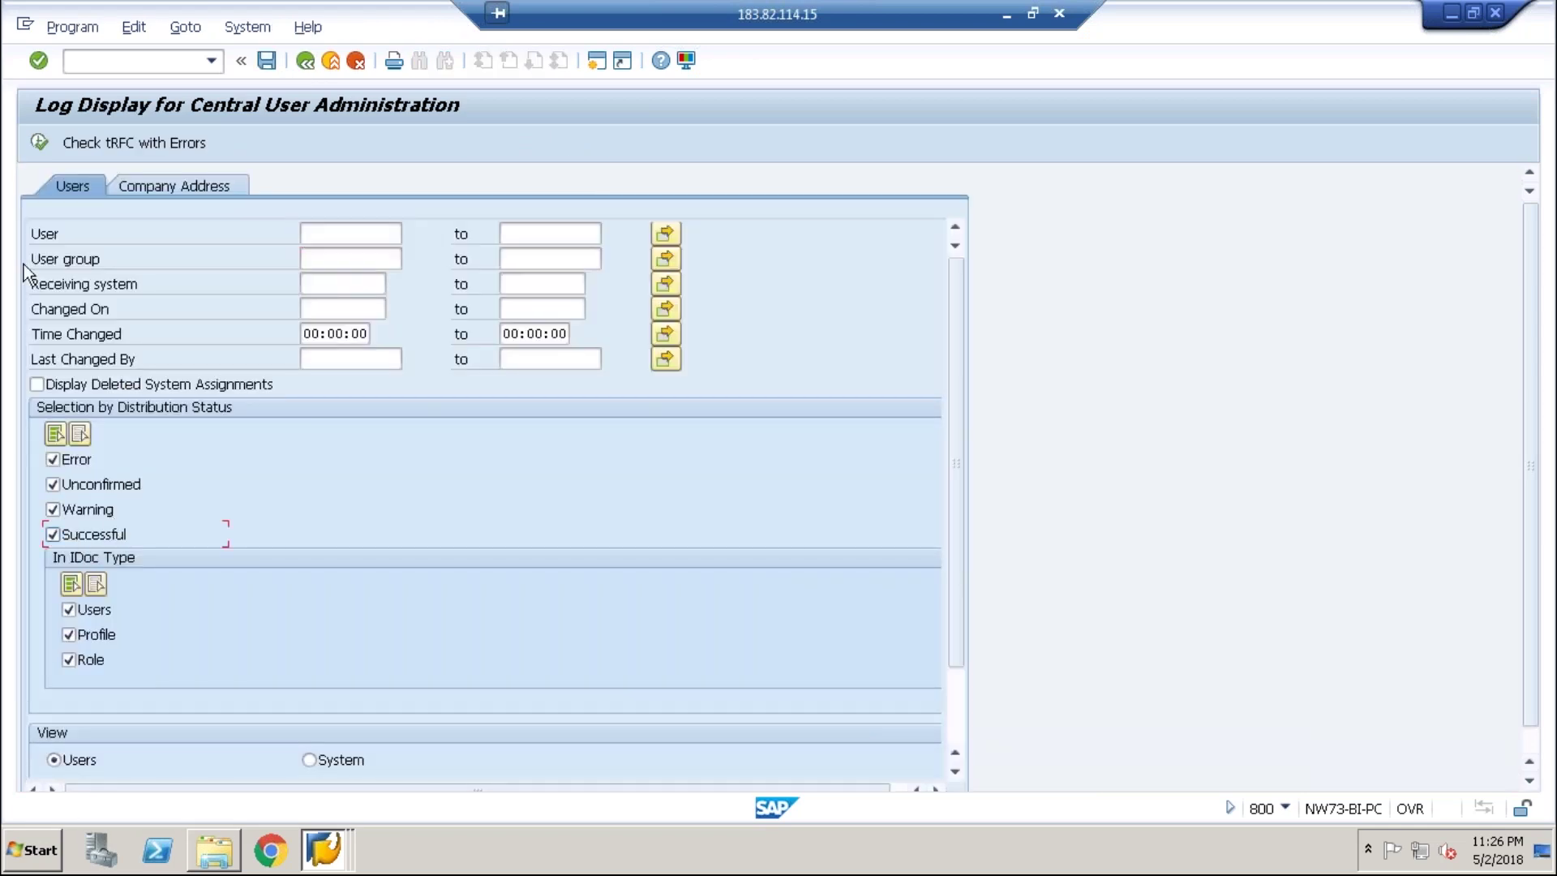
pyautogui.press('F8')
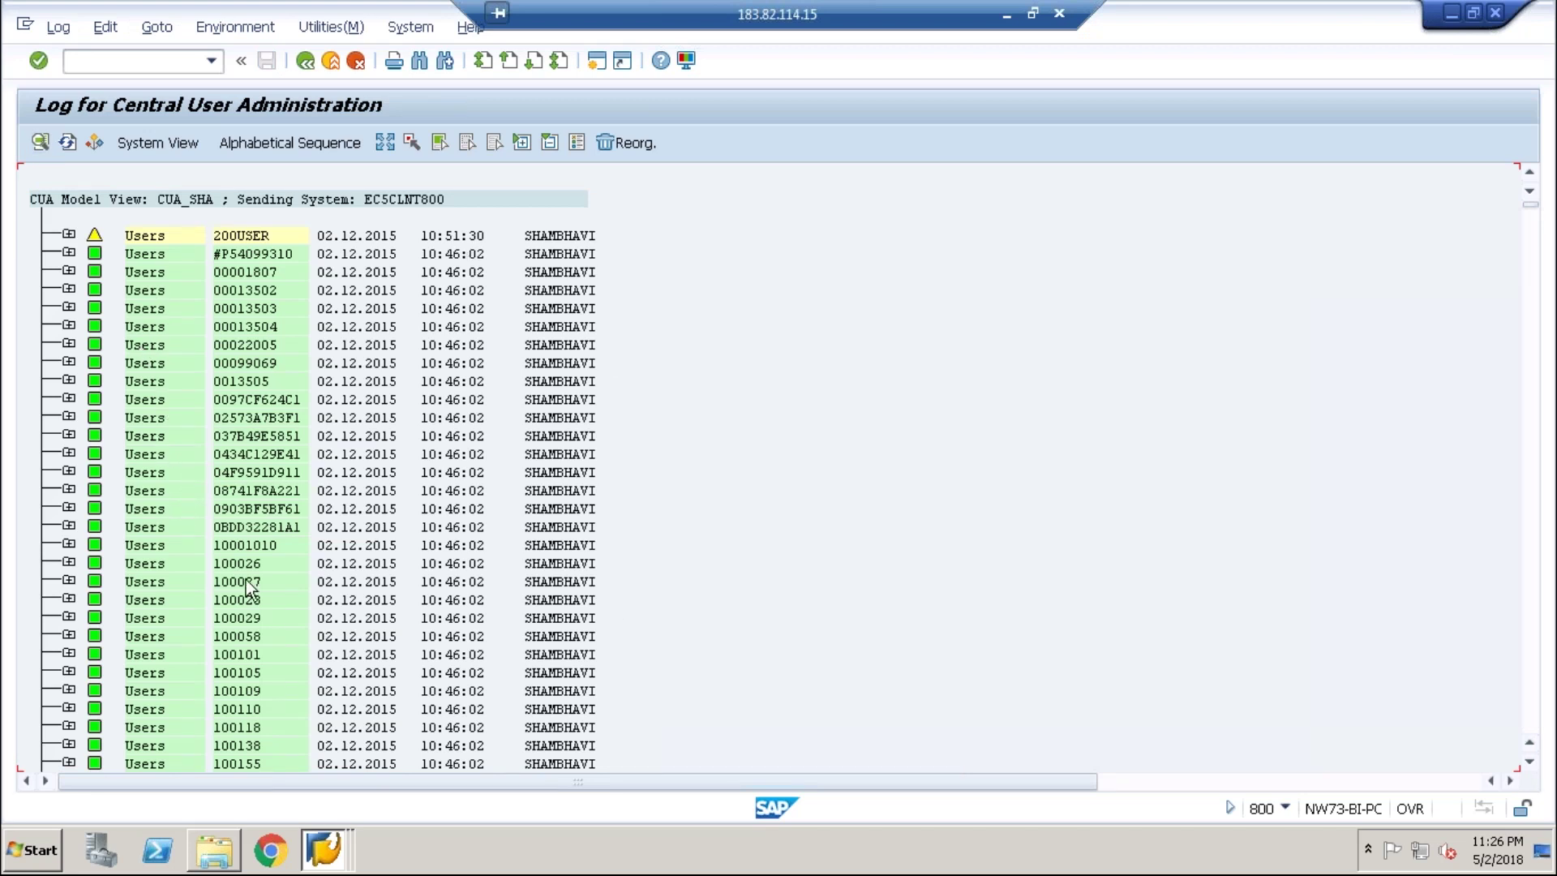
pyautogui.scroll(-5, 209, 568)
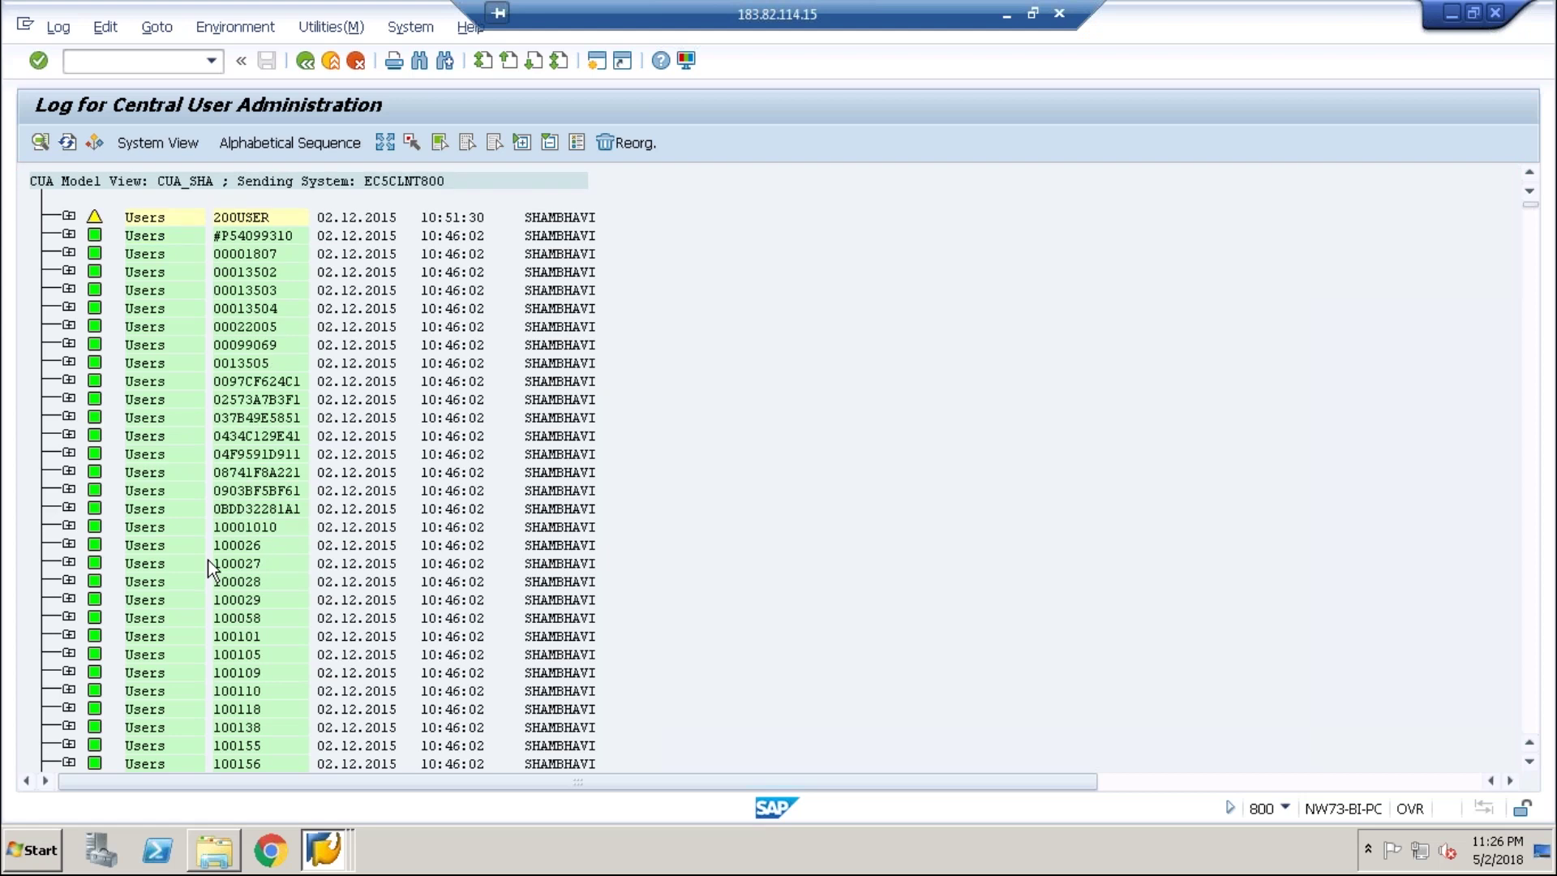
pyautogui.scroll(-1, 734, 381)
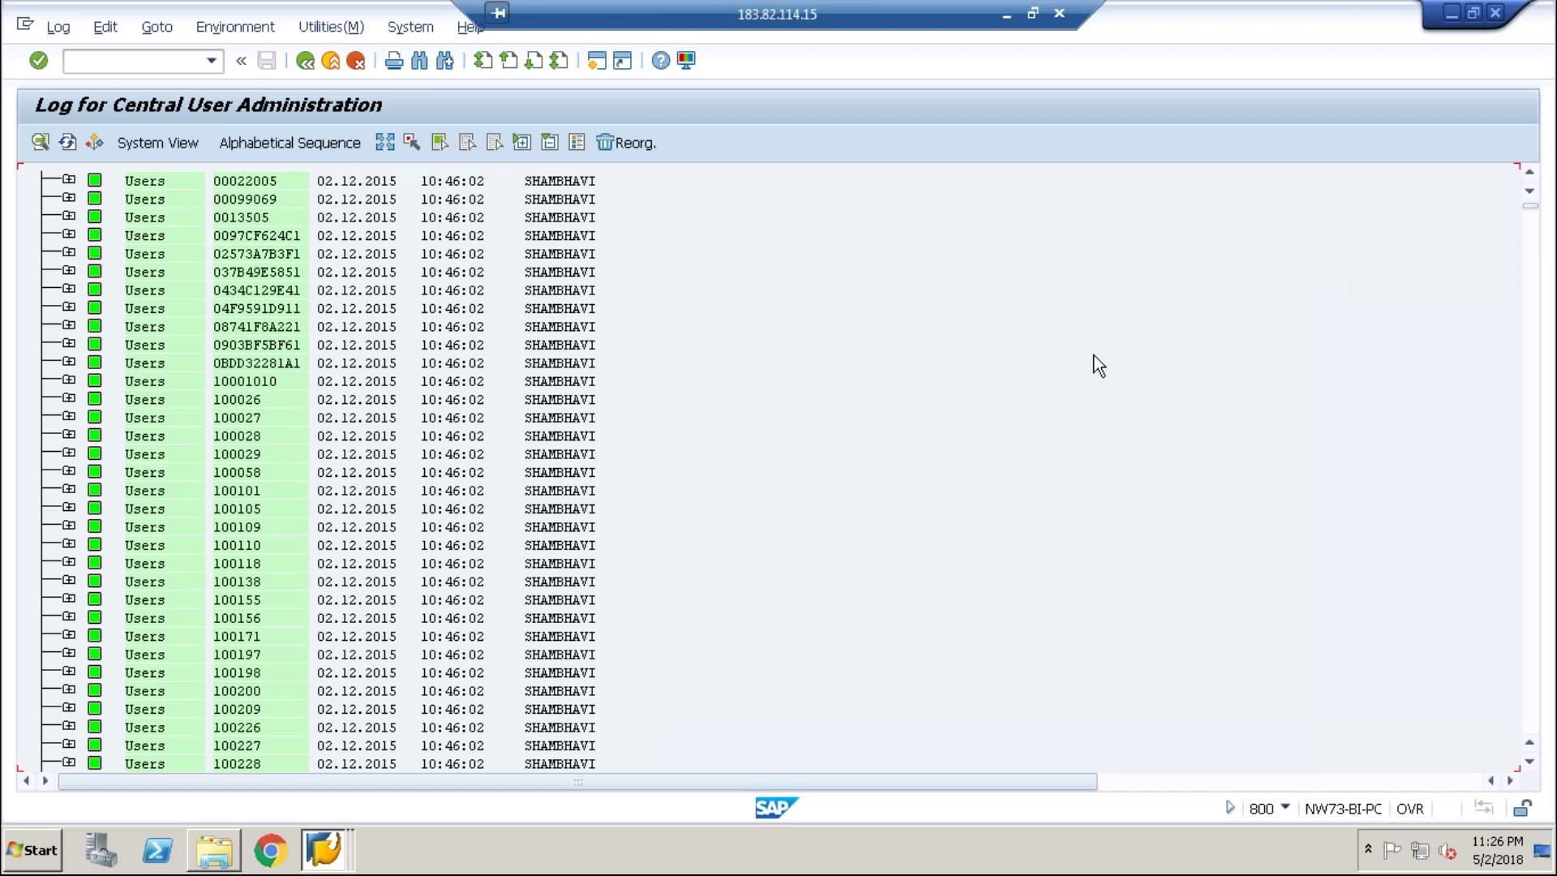
pyautogui.click(1473, 12)
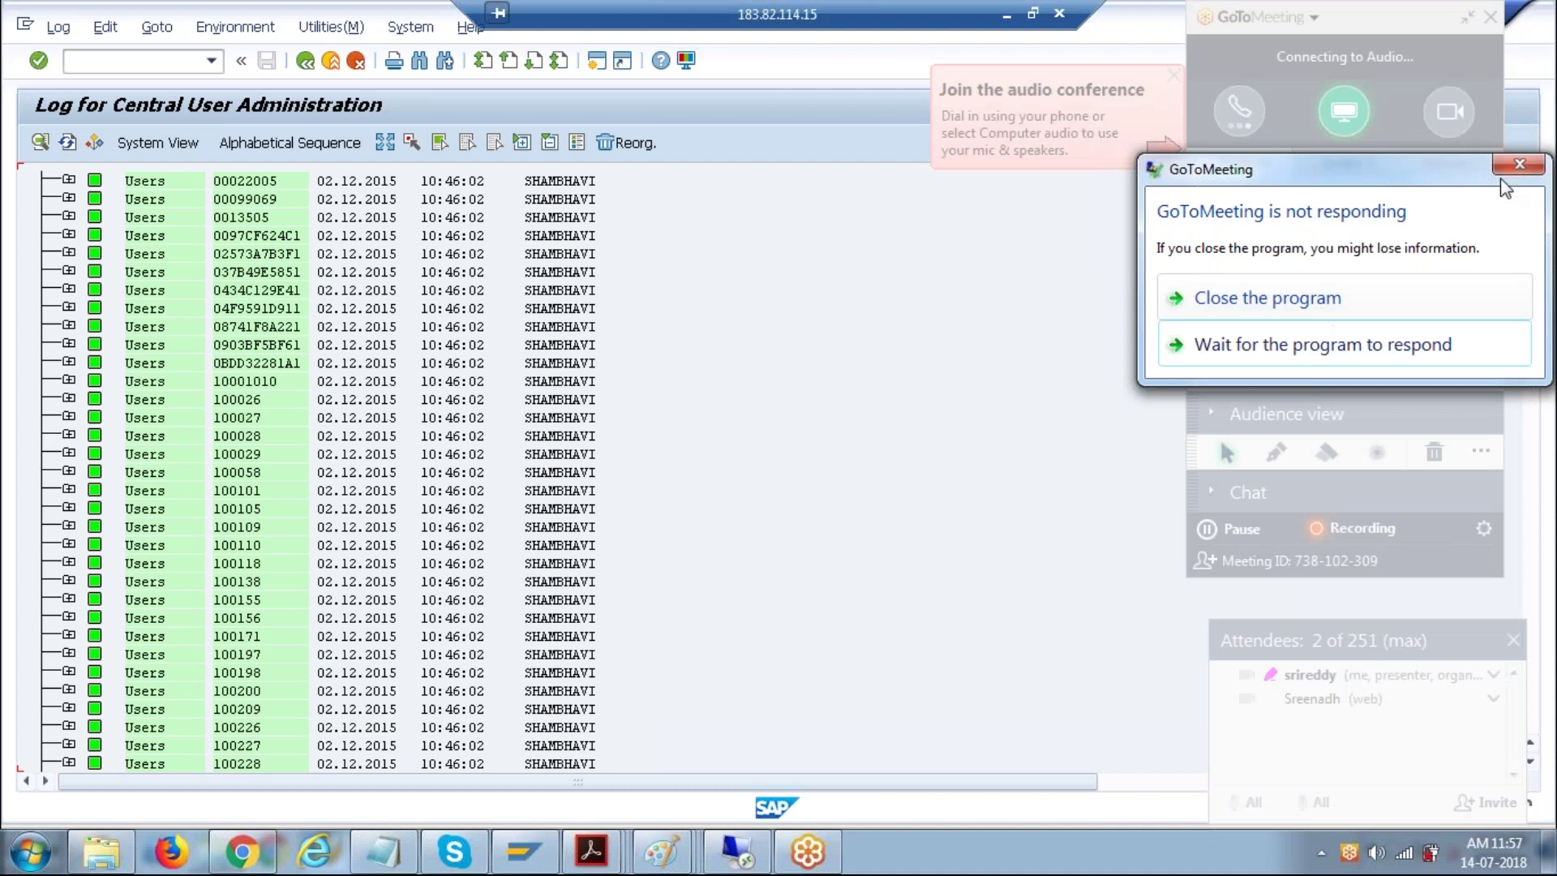
# - Close the unresponsive GoToMeeting program and bring Chrome's meeting page to the front
pyautogui.click(1519, 164)
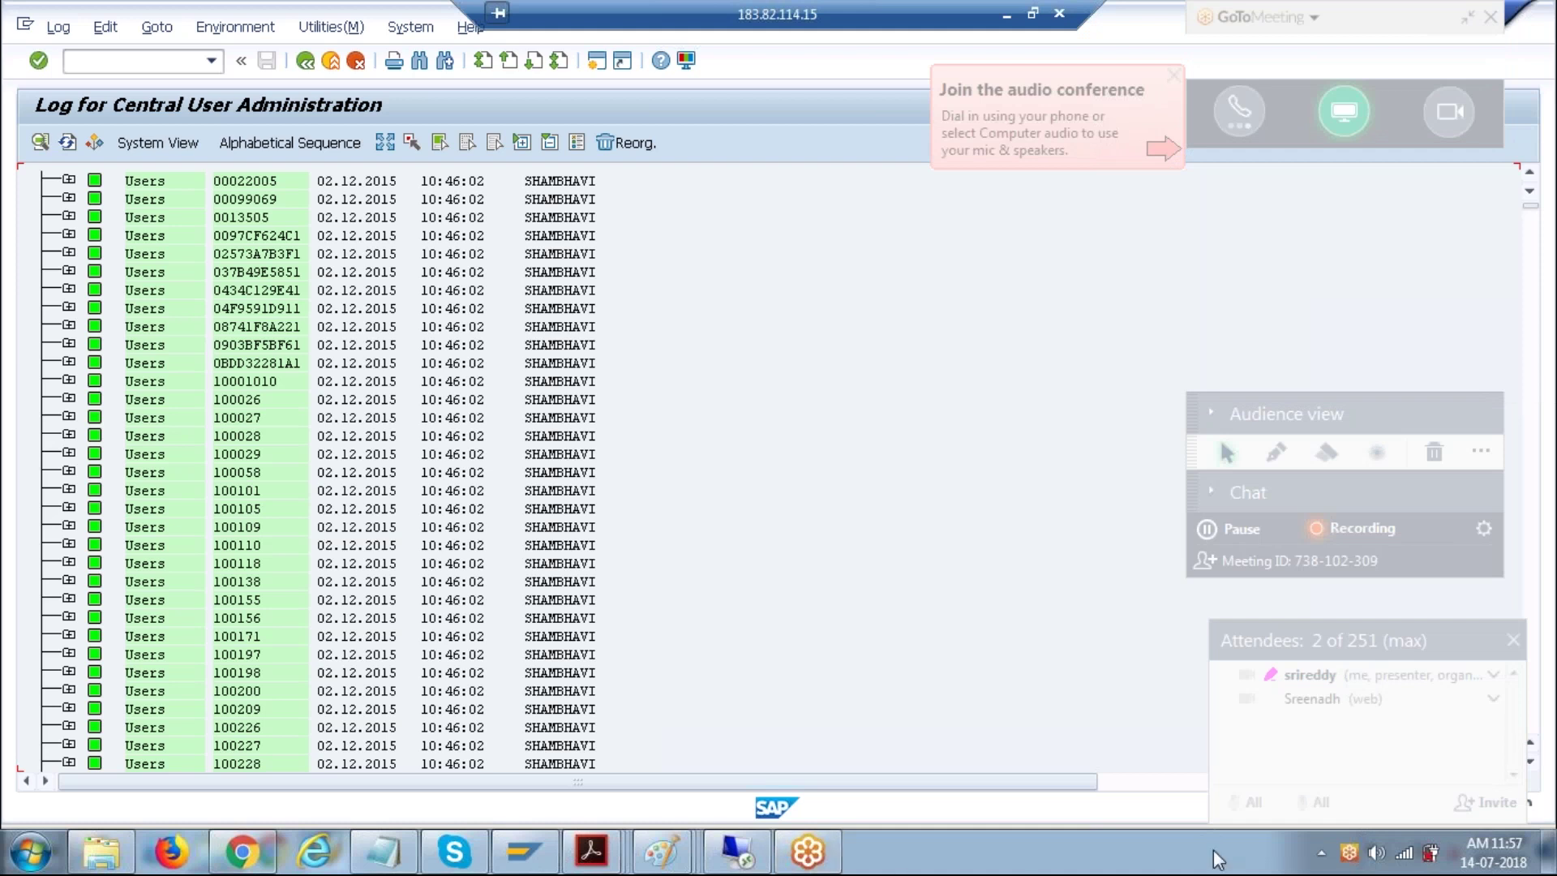
pyautogui.click(1321, 853)
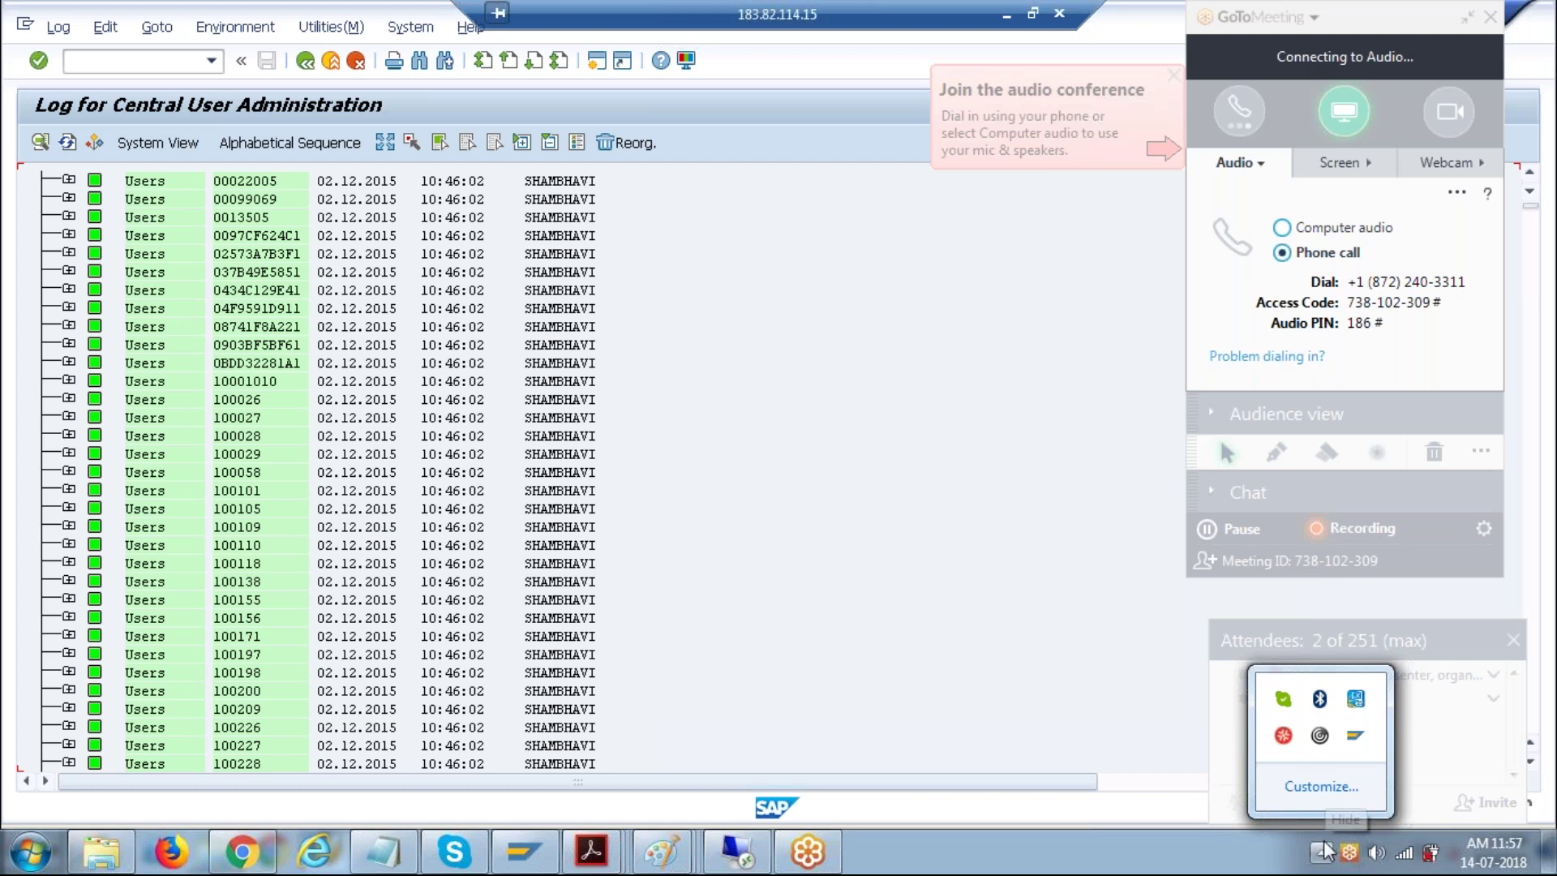
pyautogui.click(1325, 849)
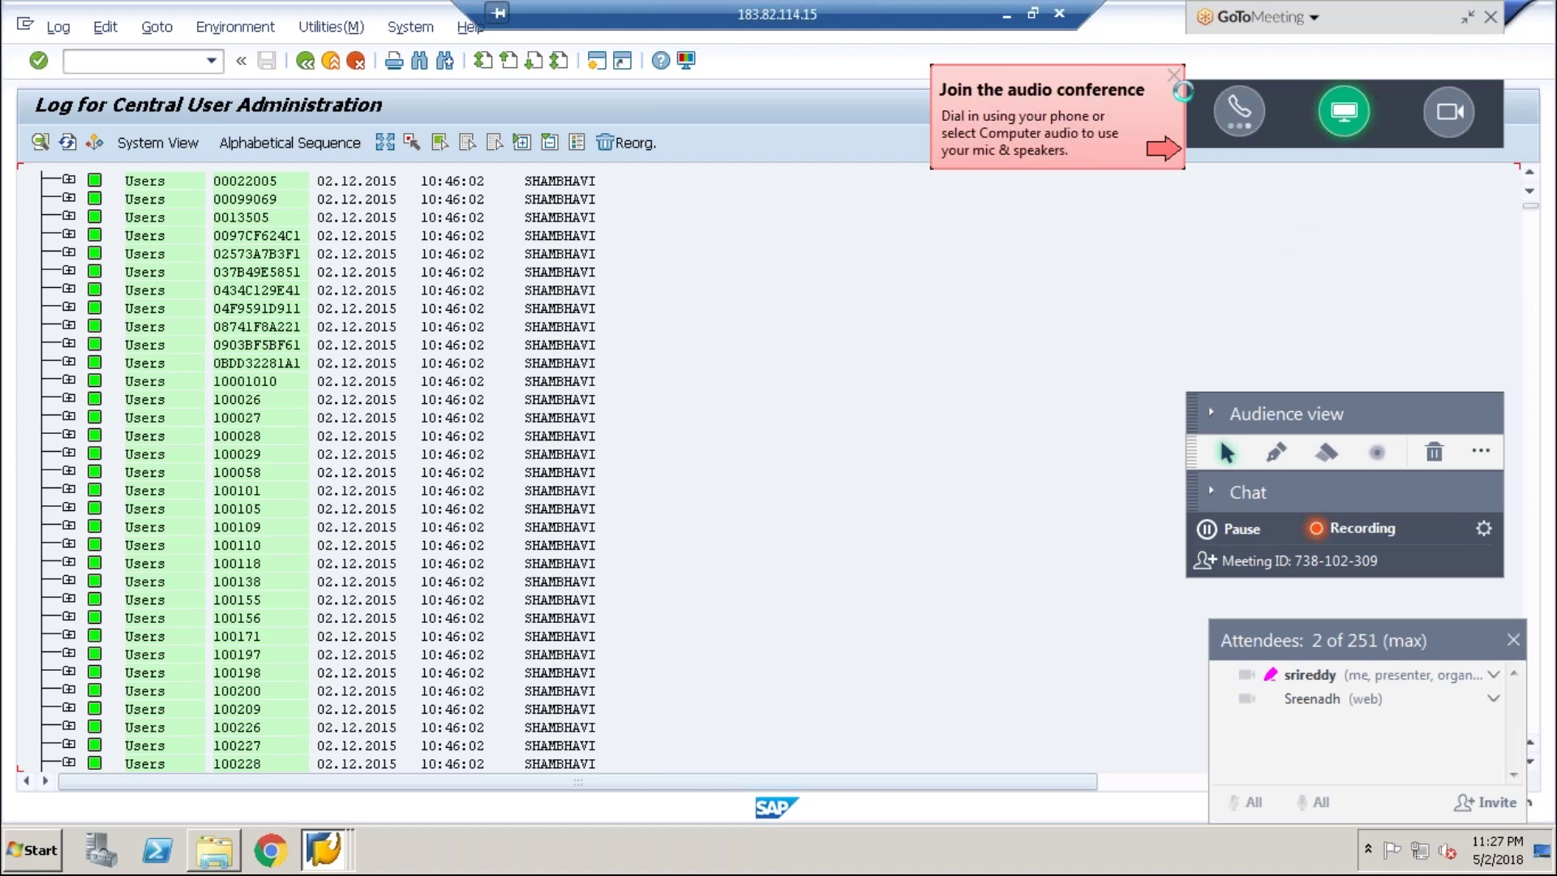
pyautogui.click(1209, 529)
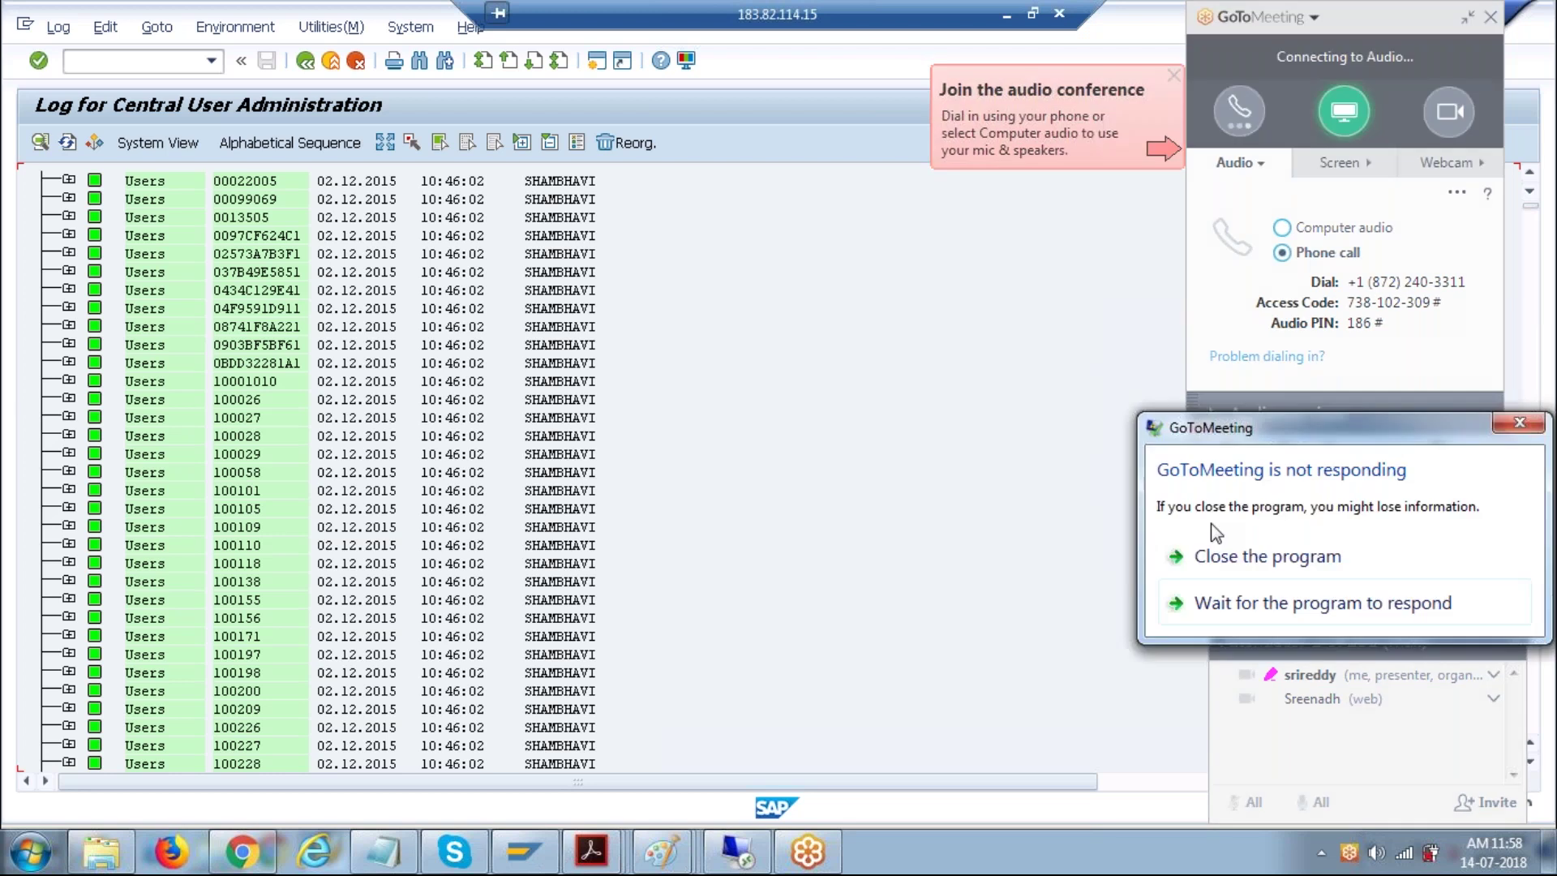
pyautogui.click(1257, 568)
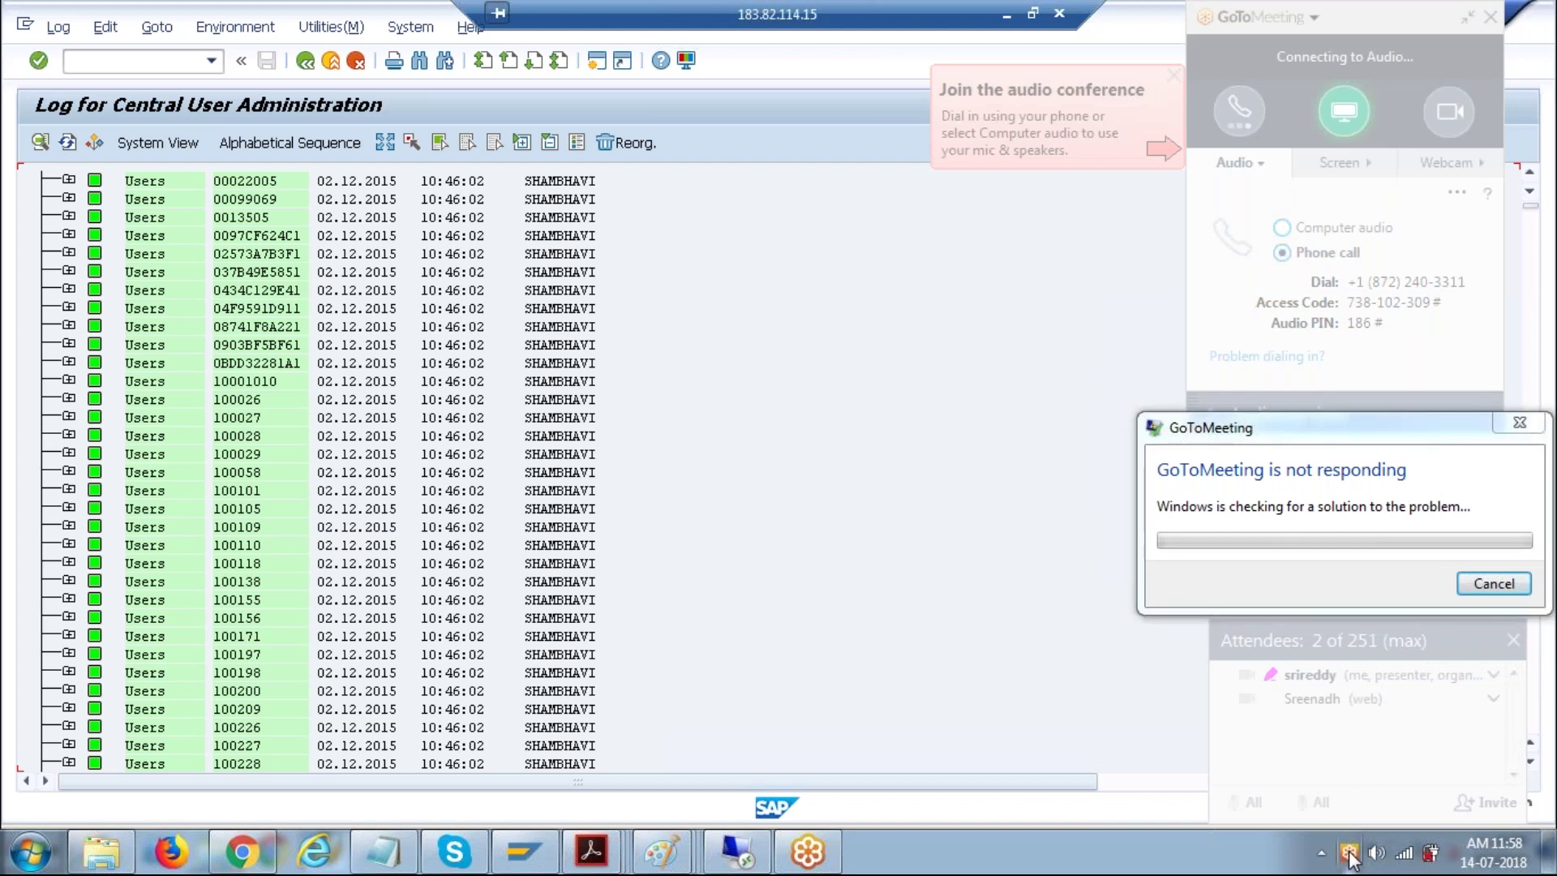
pyautogui.click(258, 851)
pyautogui.click(568, 15)
# - Reload the GoToMeeting join page for meeting 738102309 in Chrome
pyautogui.click(750, 15)
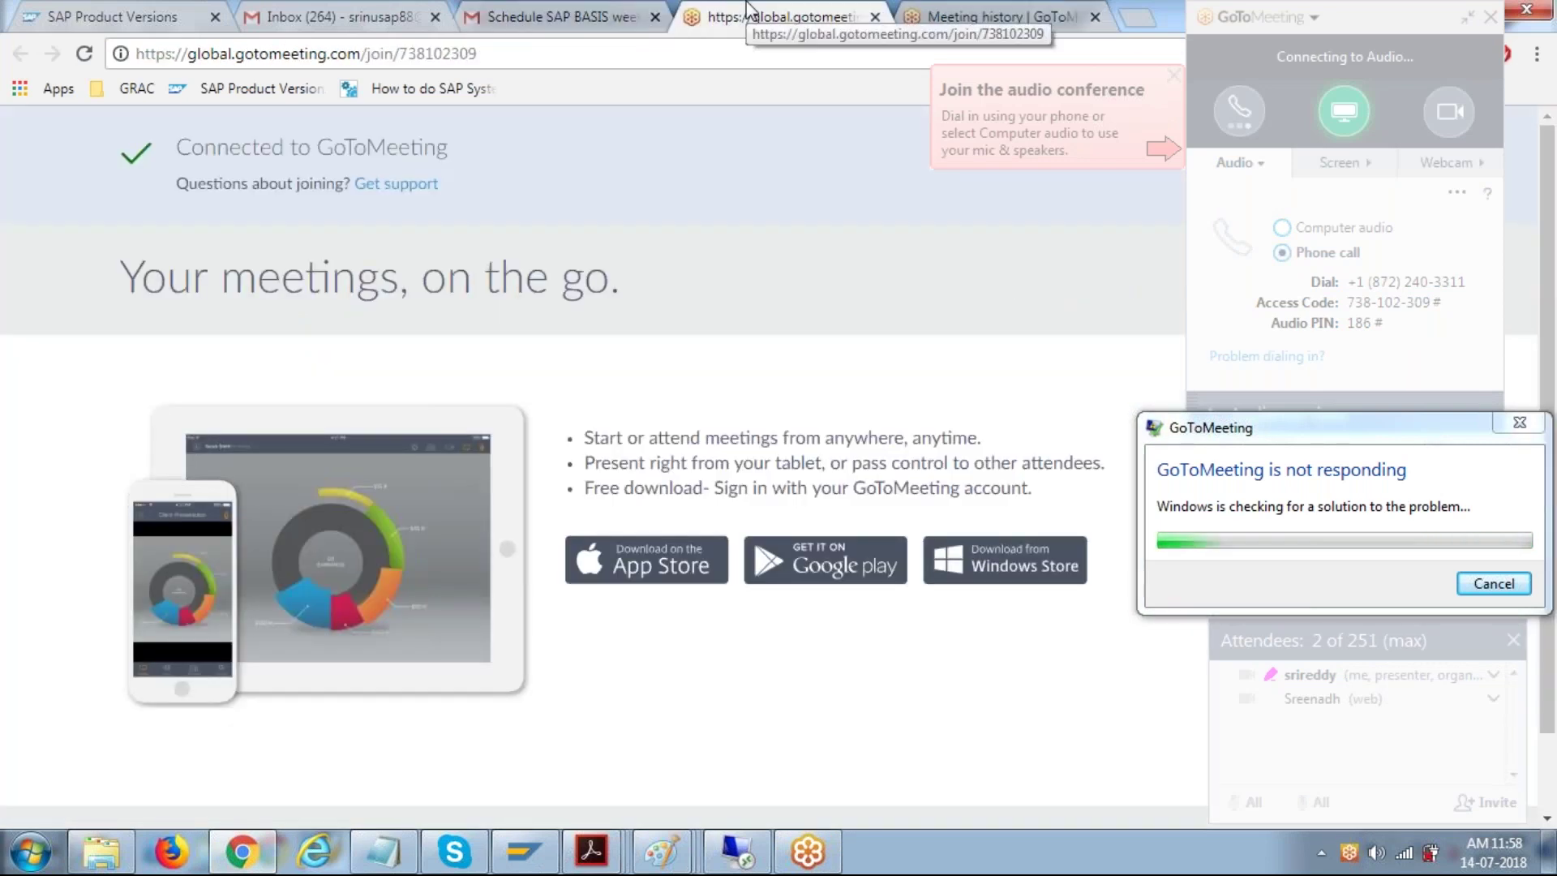
pyautogui.click(84, 54)
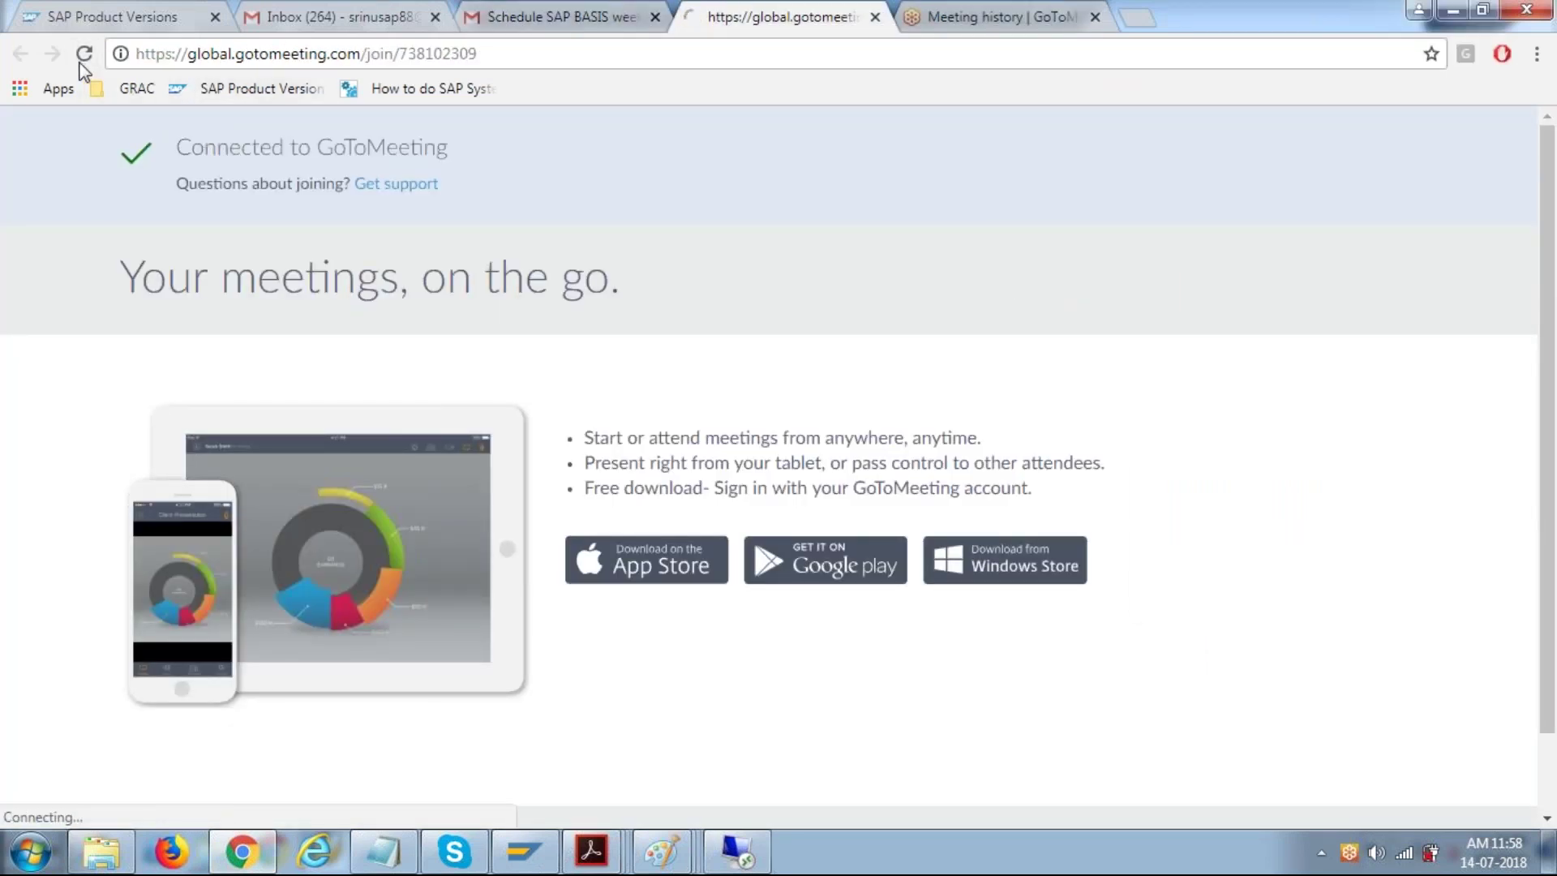